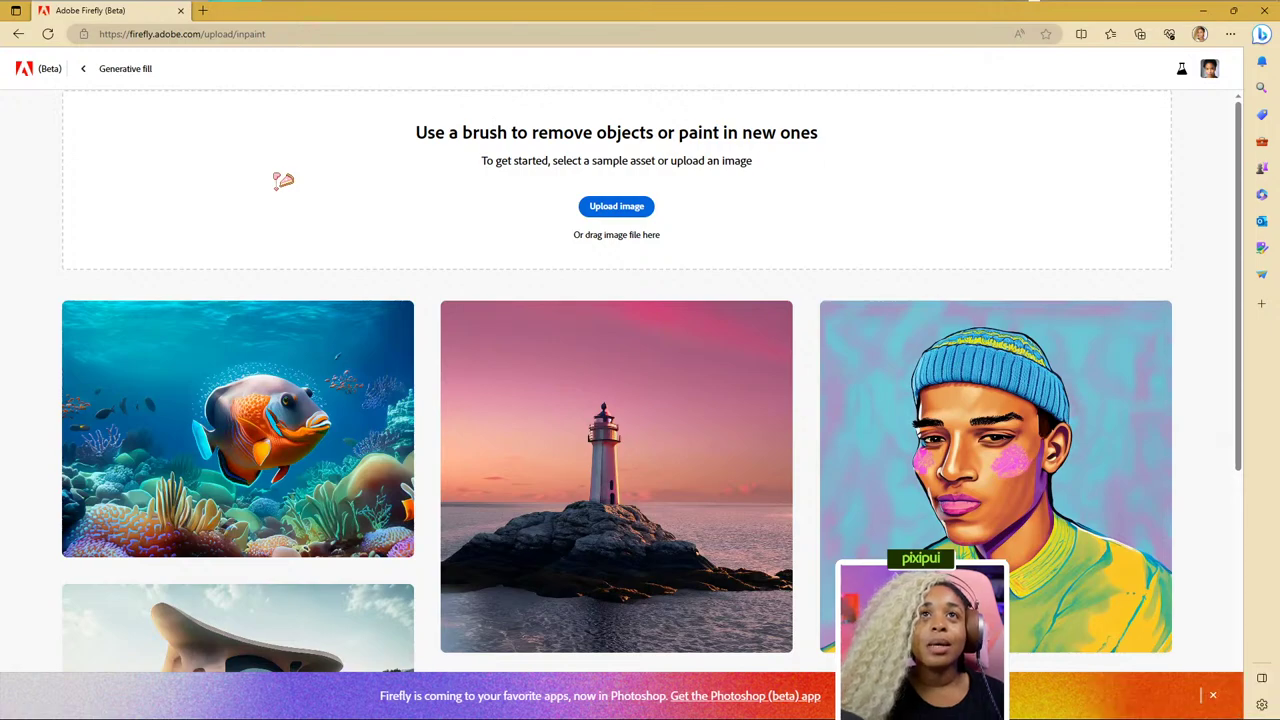
Go back to the Firefly home page and browse the Text to image sample gallery.
click(84, 70)
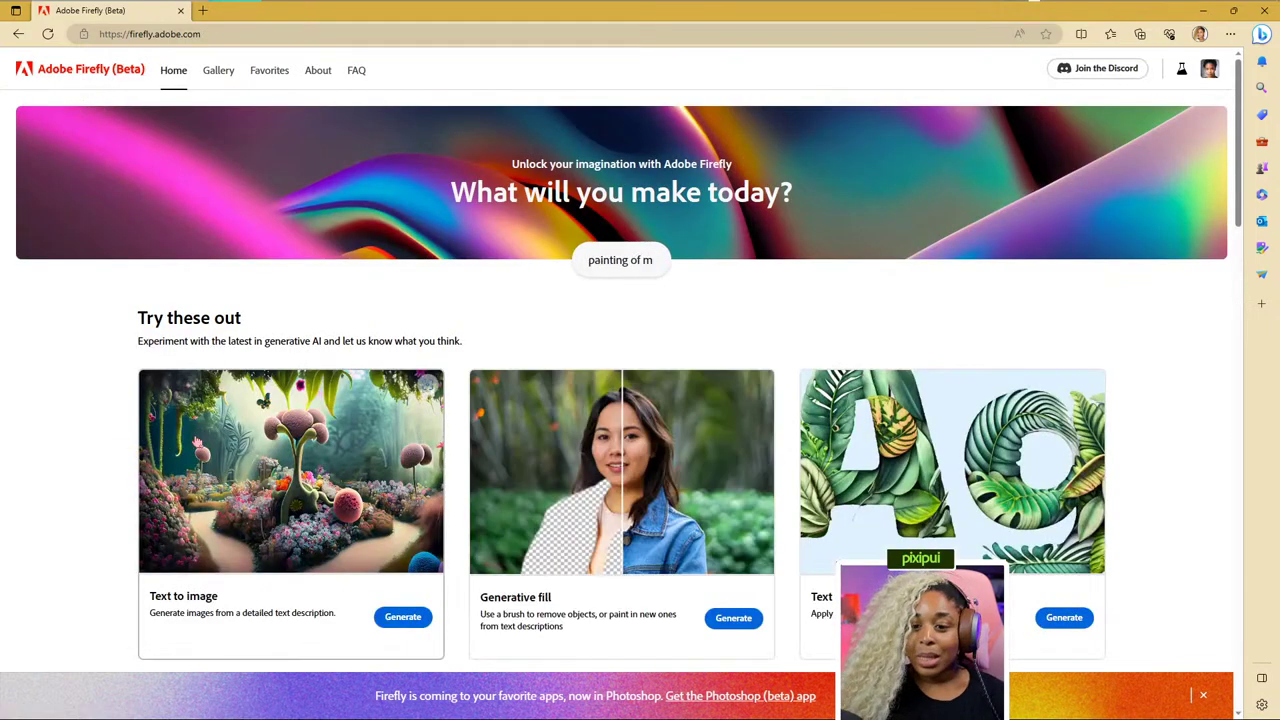
click(403, 617)
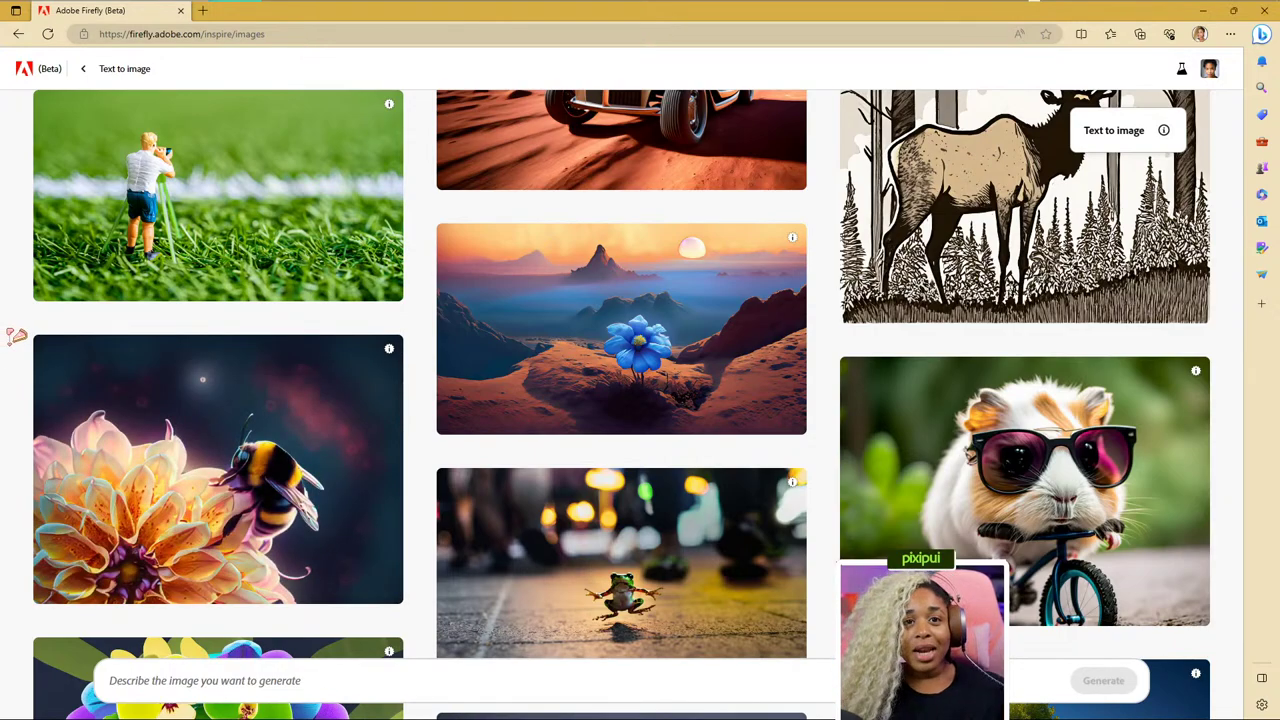
middle_click(16, 337)
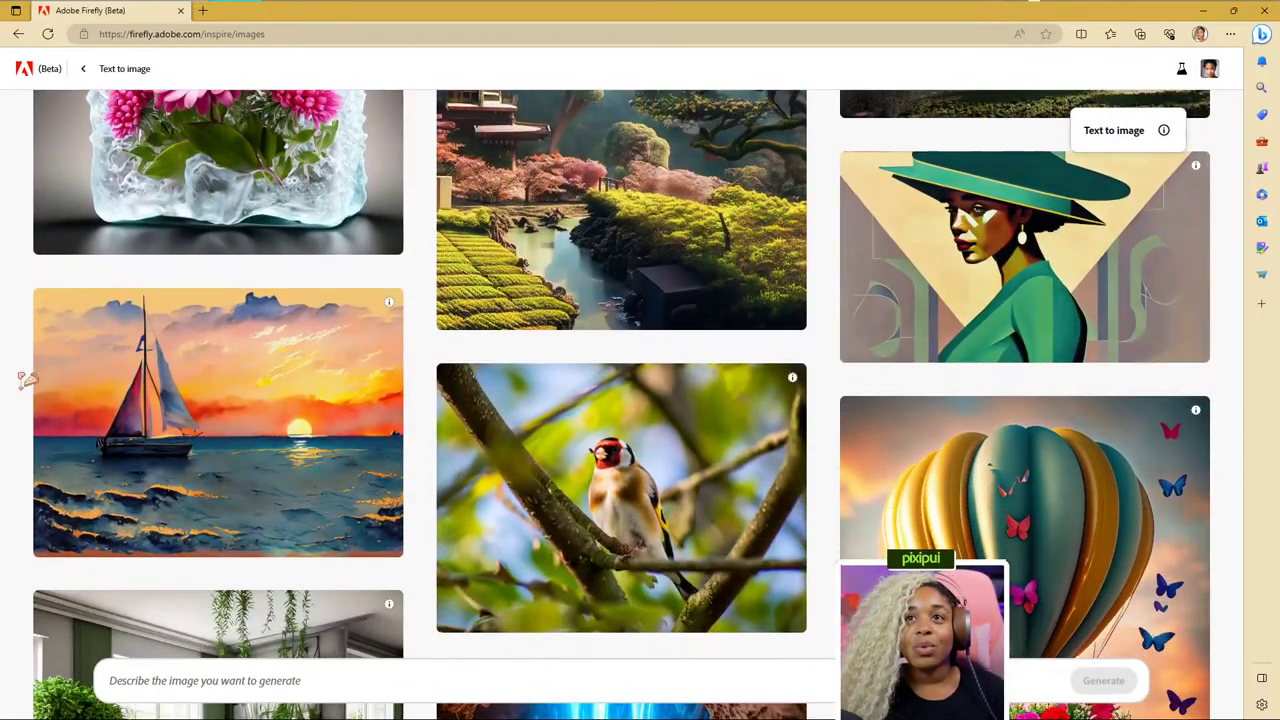
mouse_move(890, 257)
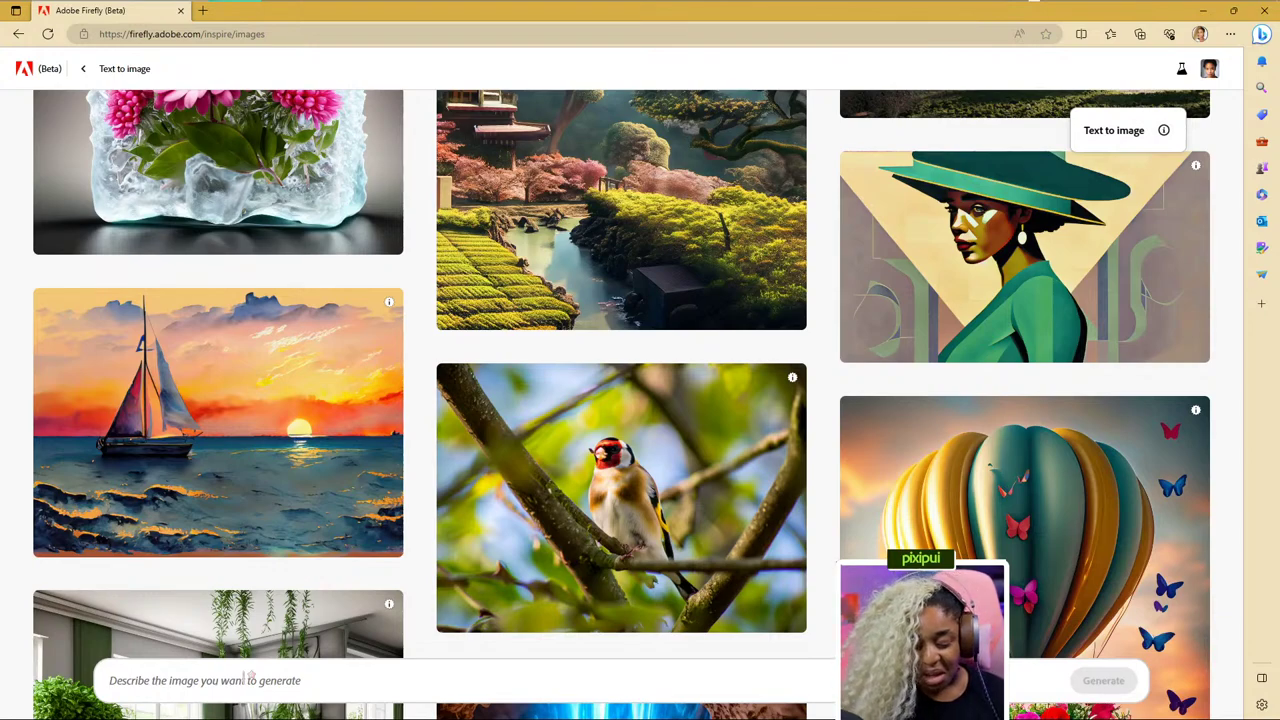
Generate four images from the prompt 'wool repeated texture'.
text(wool te)
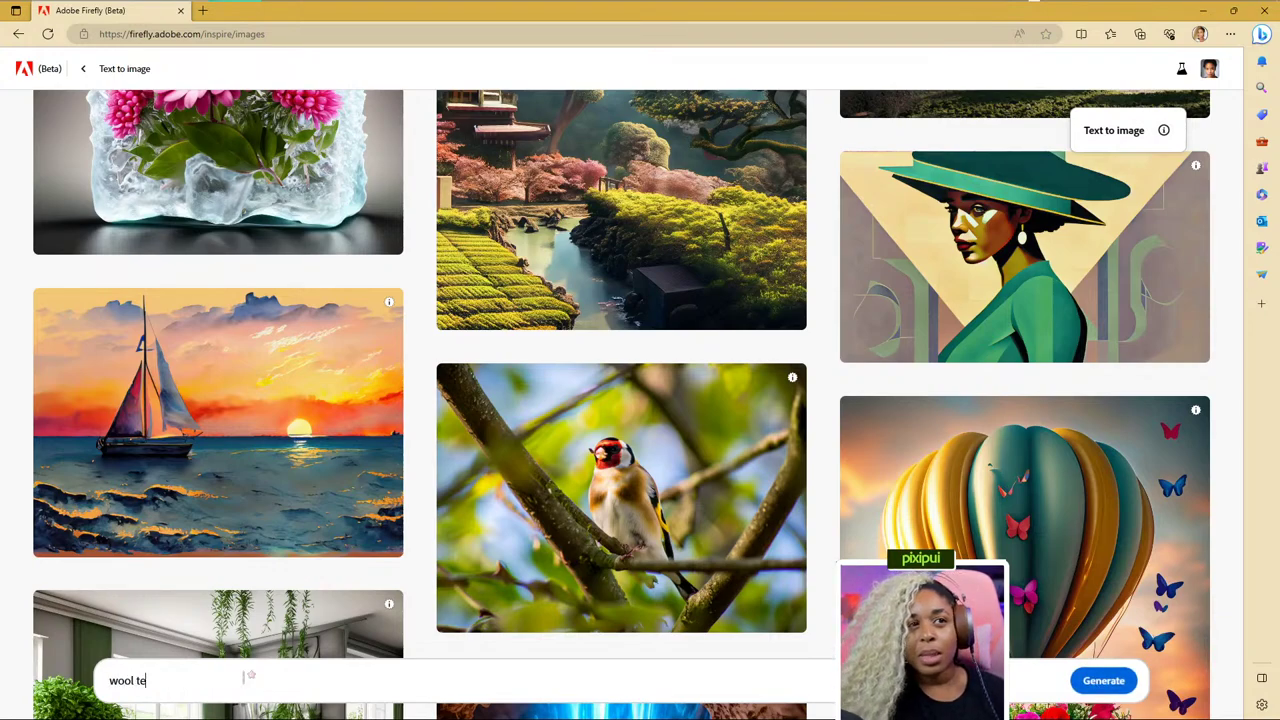
text(xture)
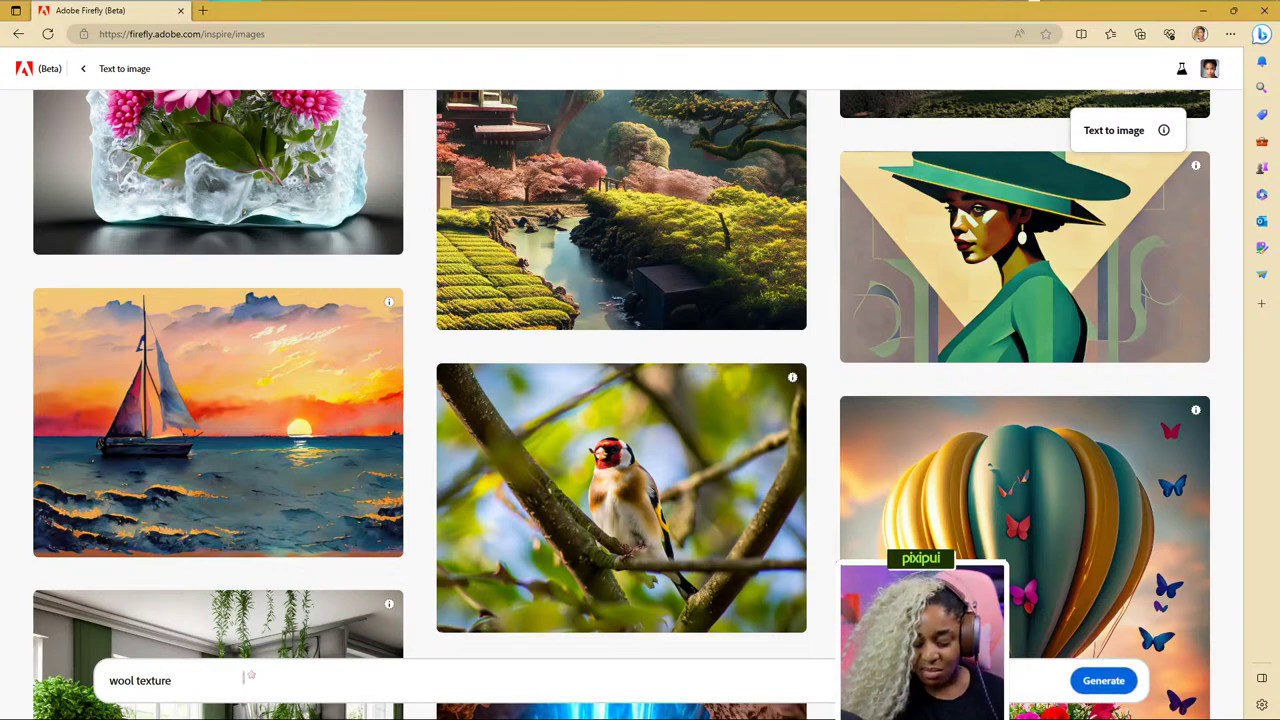
key(ctrl+Left)
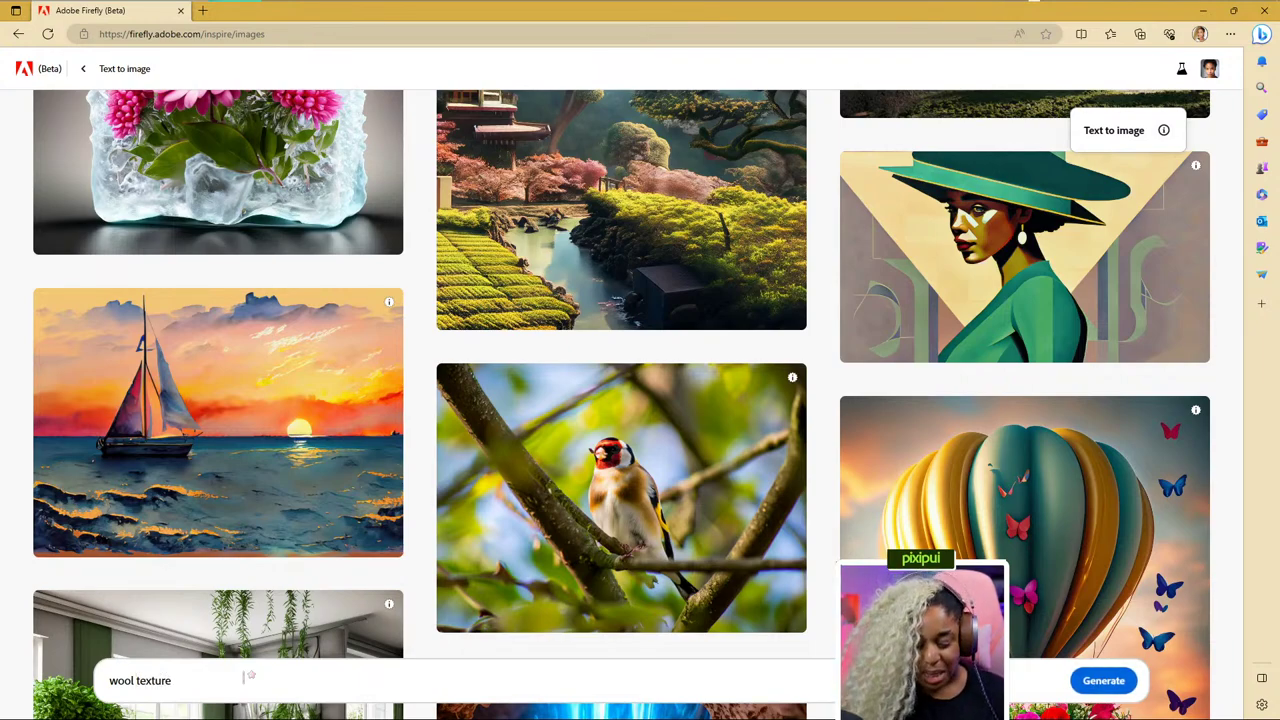
text(repeated)
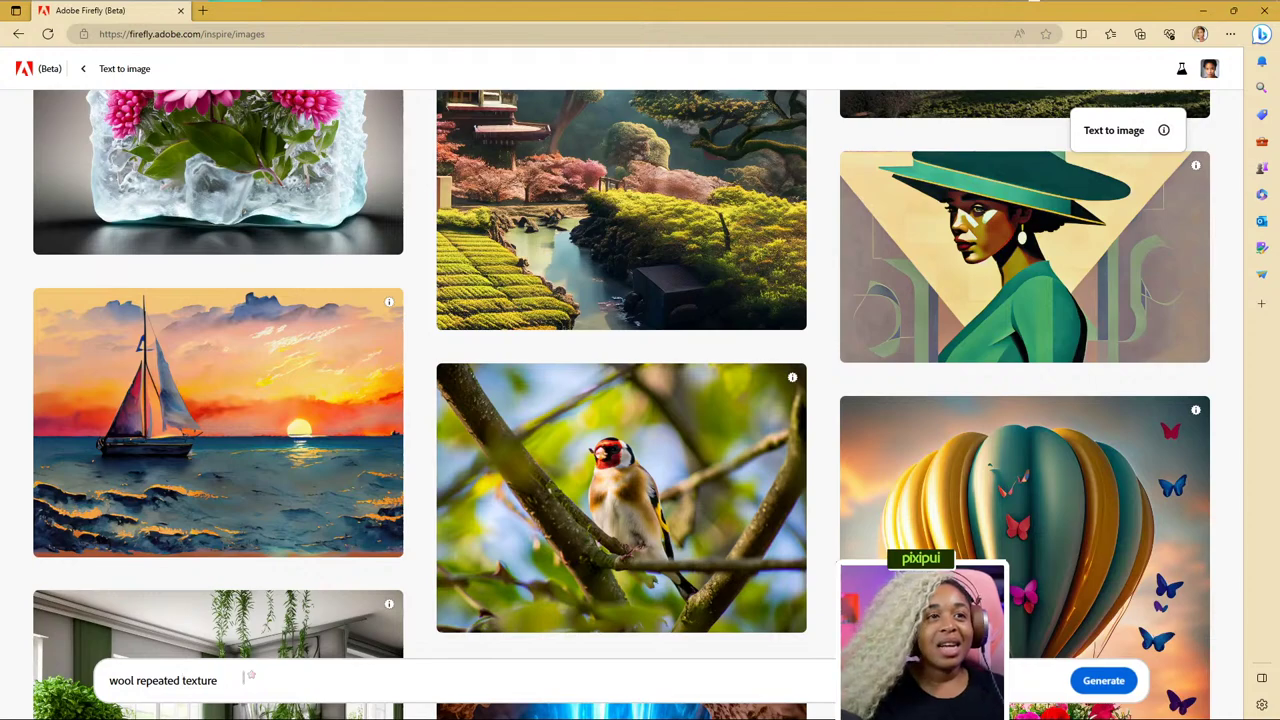
key(Return)
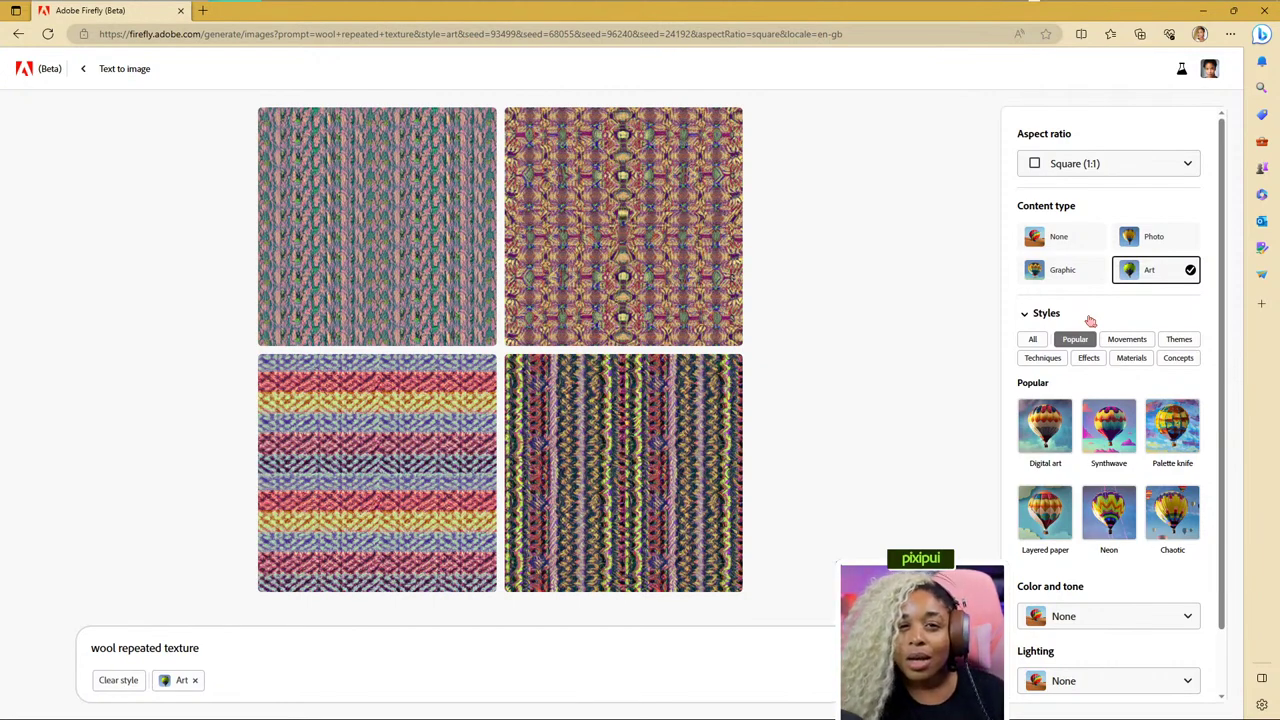
Switch Content type to Photo and show images similar to the bottom-left knit.
click(1170, 248)
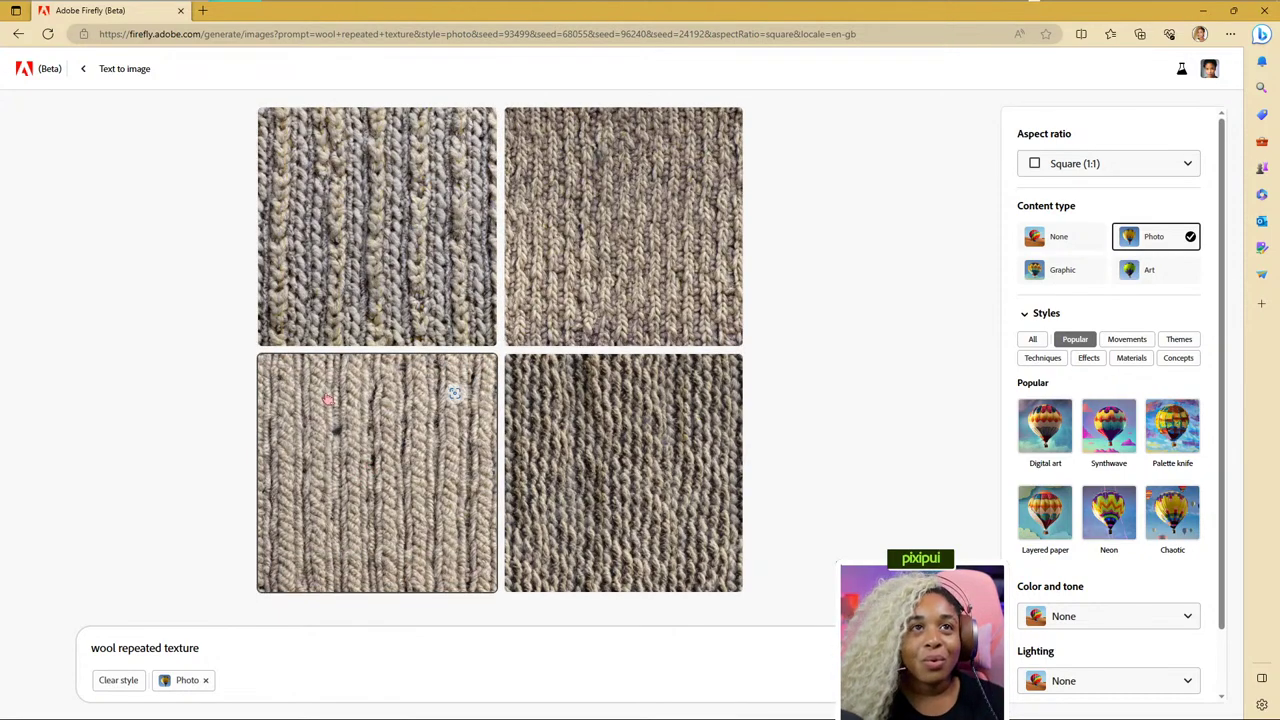
mouse_move(328, 399)
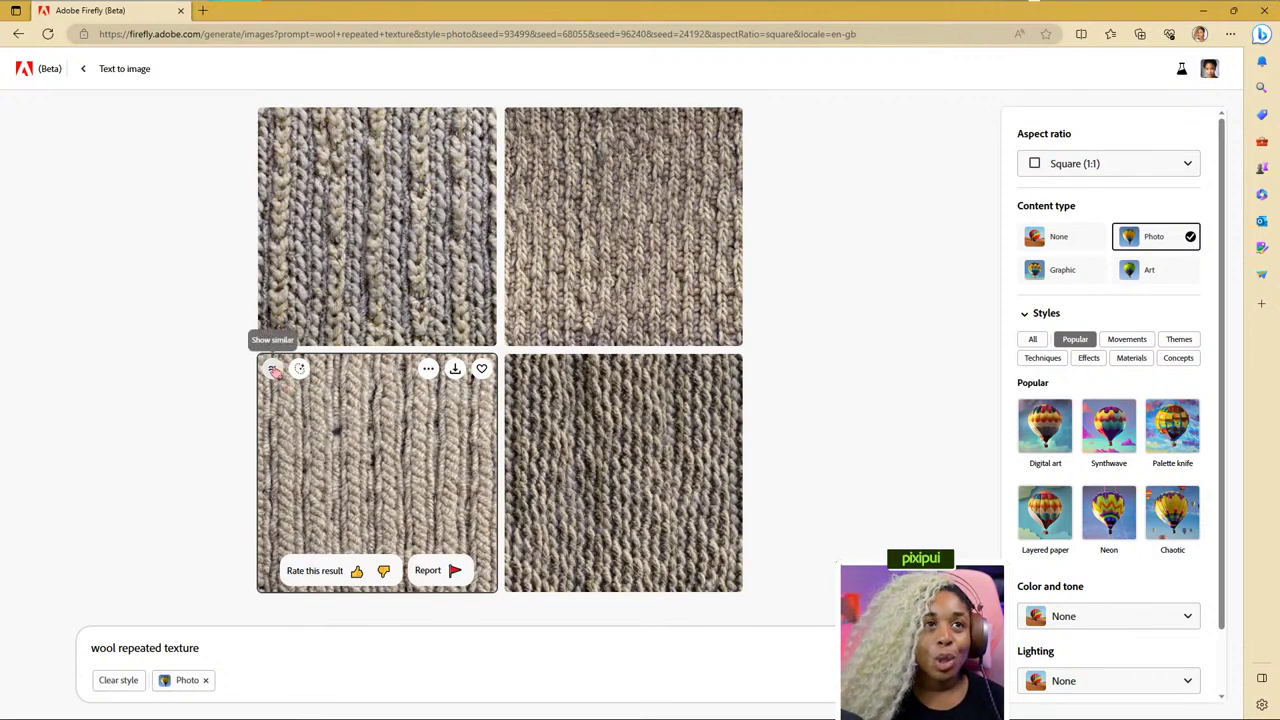
click(273, 370)
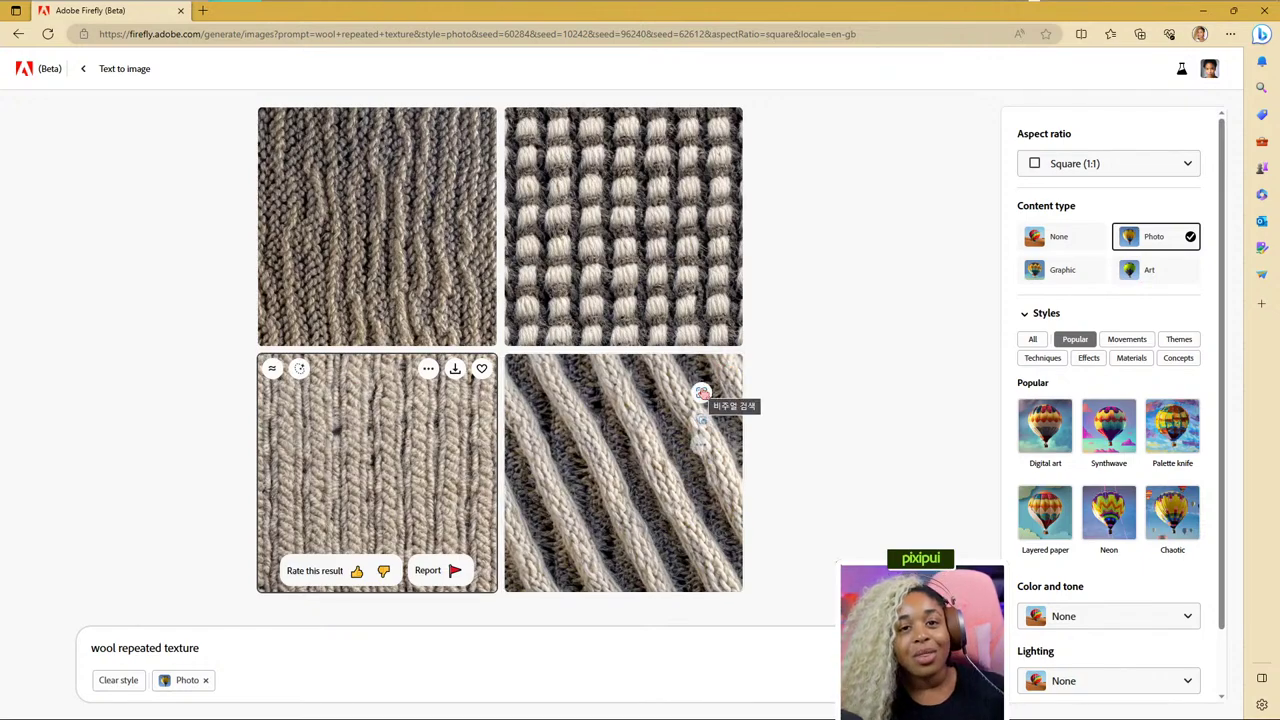
mouse_move(575, 407)
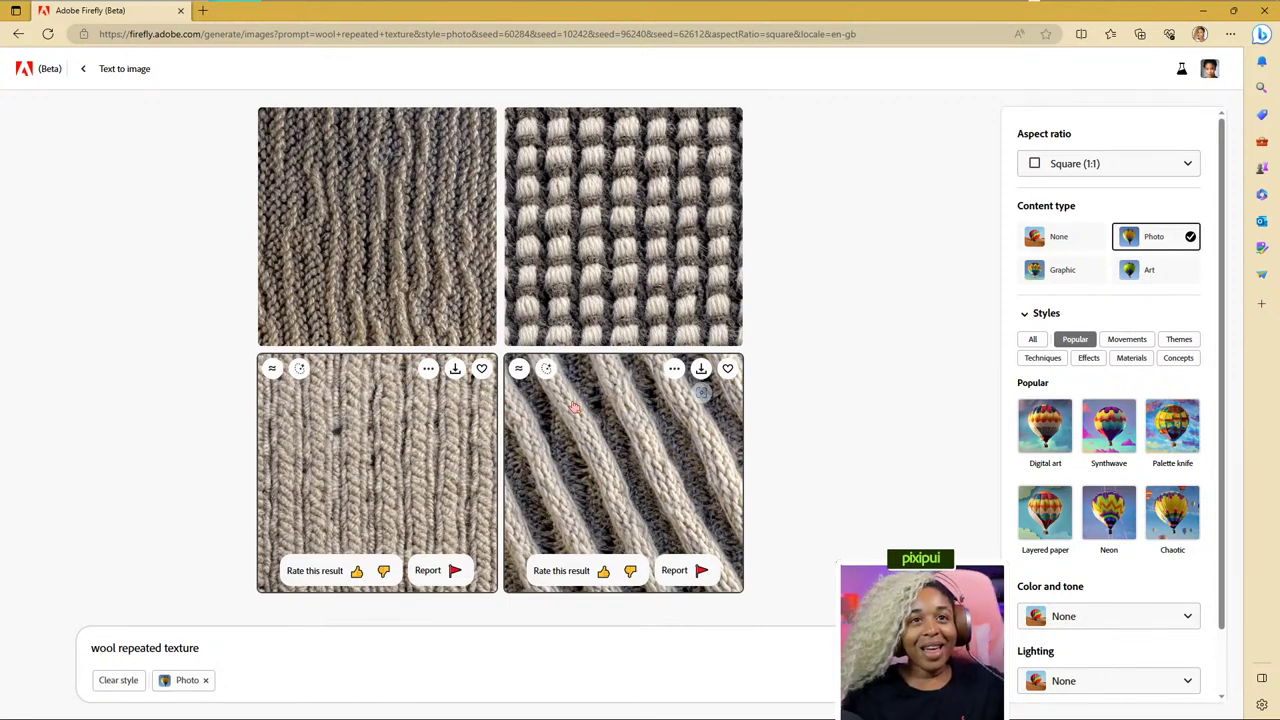
Set the bottom-left knit as the reference image and check its strength settings.
click(428, 370)
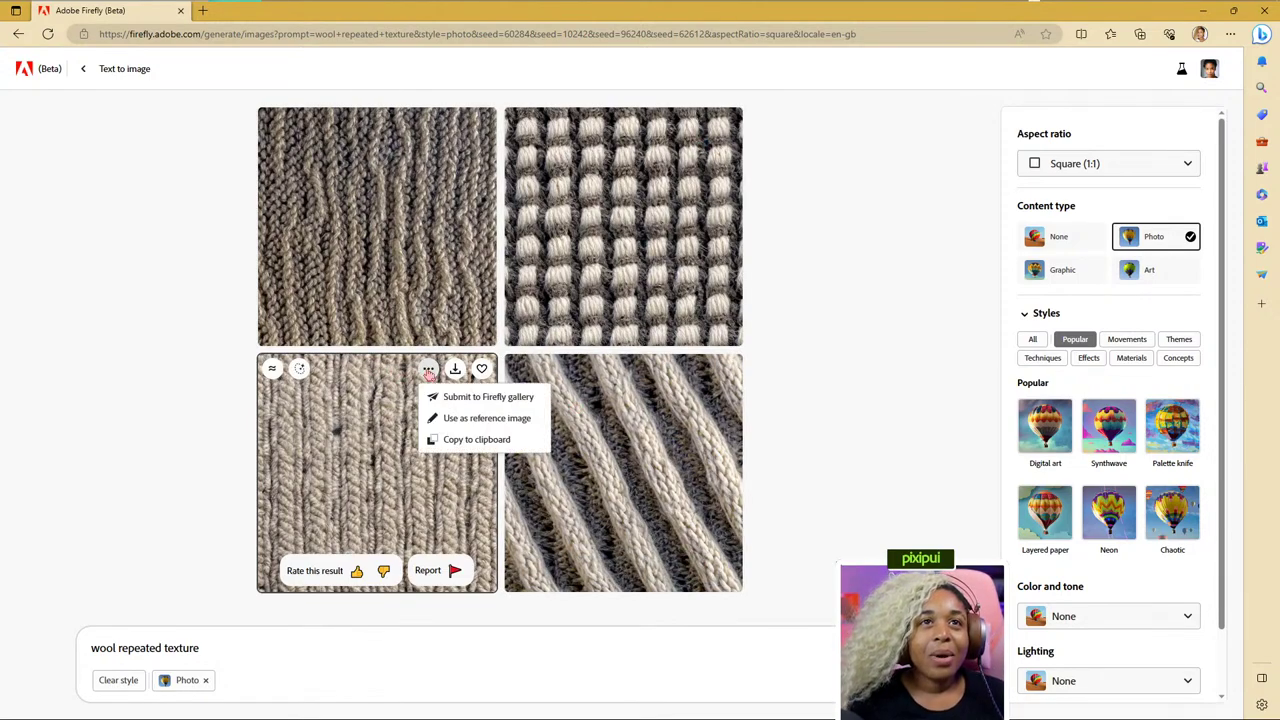
click(452, 419)
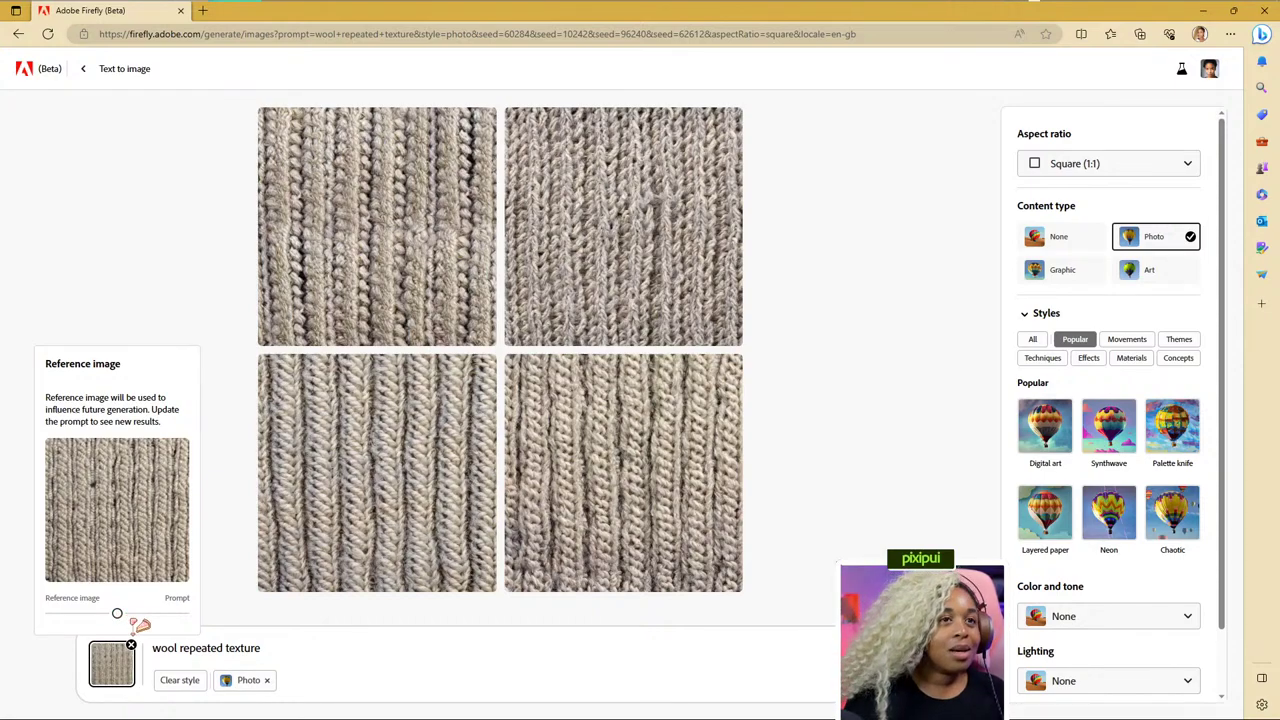
click(227, 648)
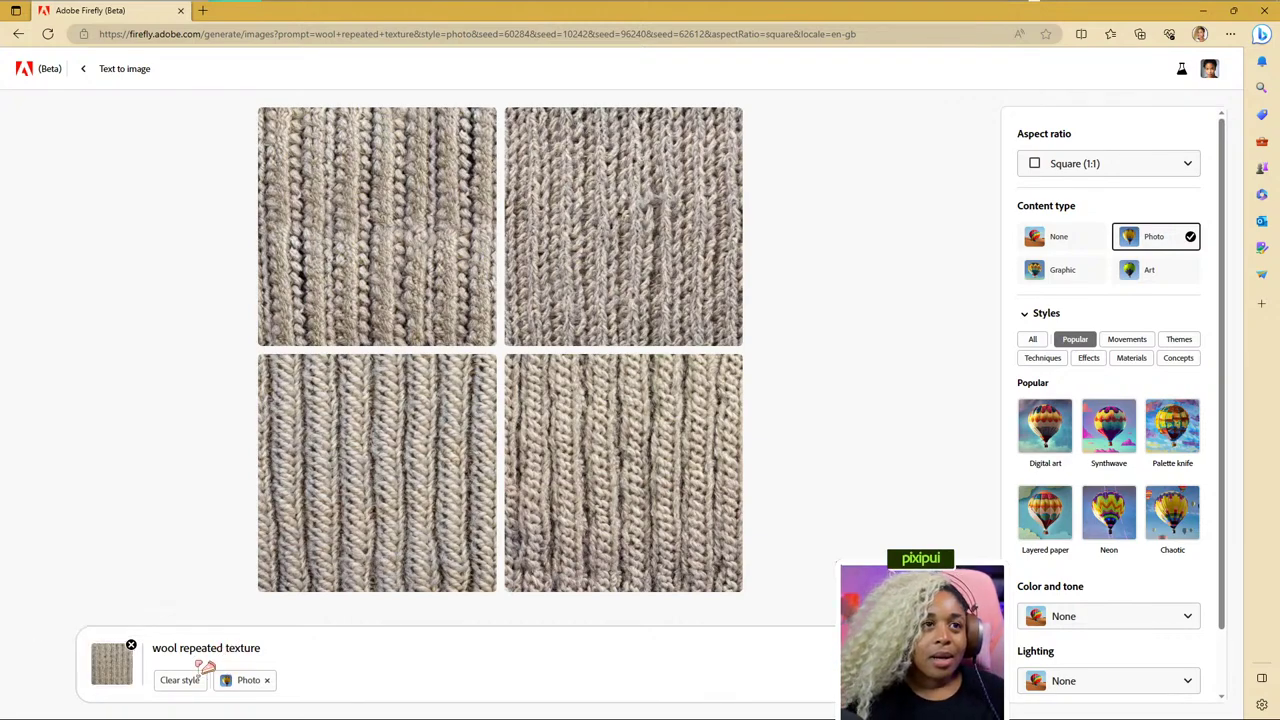
click(118, 670)
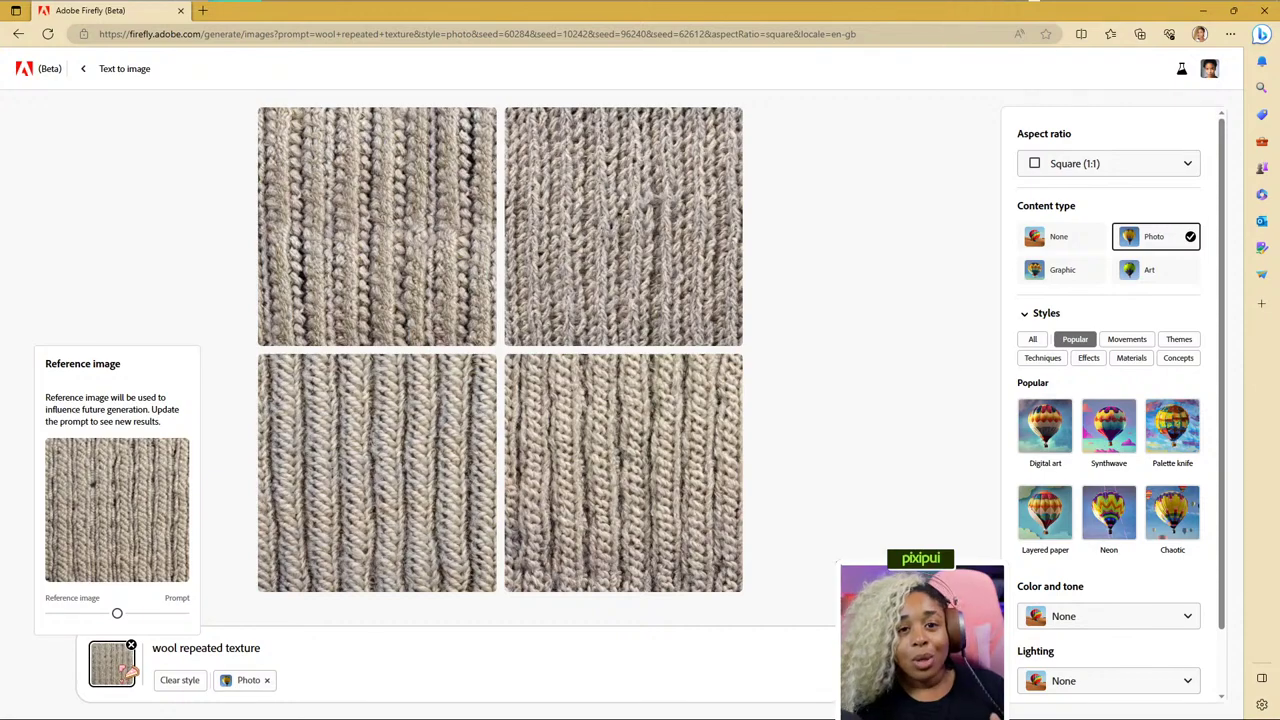
click(228, 648)
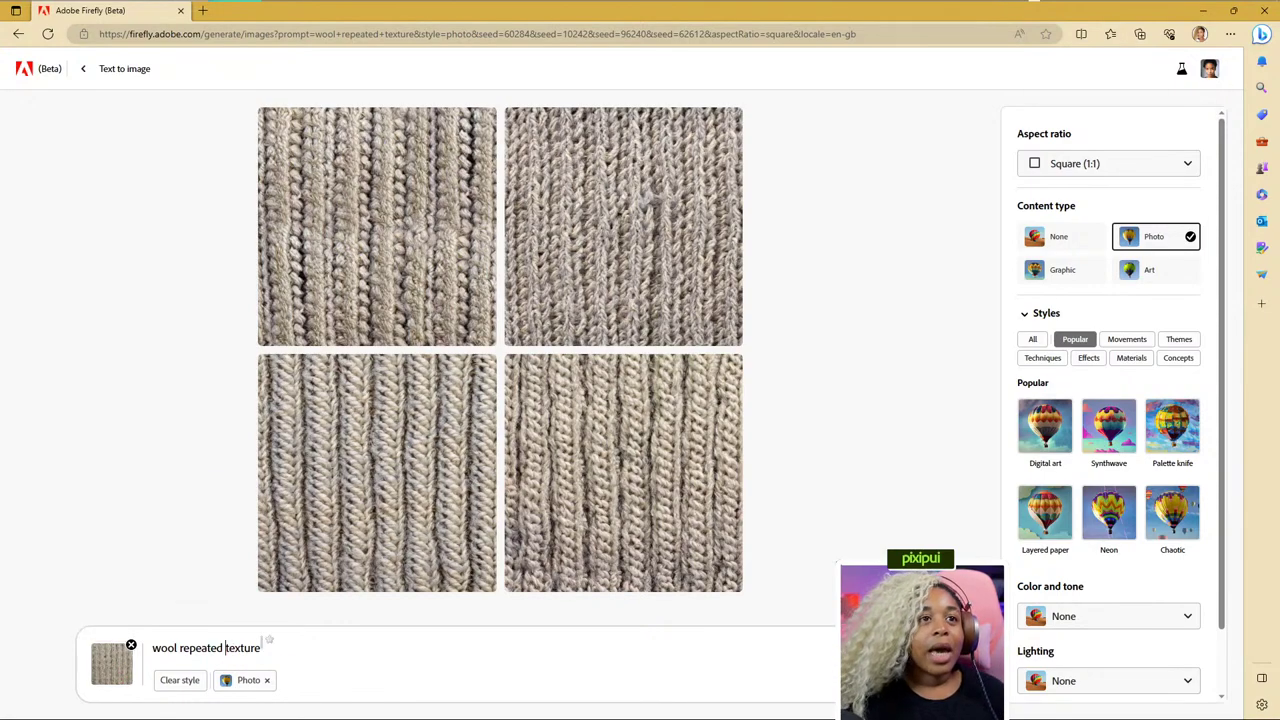
Regenerate with the prompt edited to 'wool black repeated texture'.
click(178, 648)
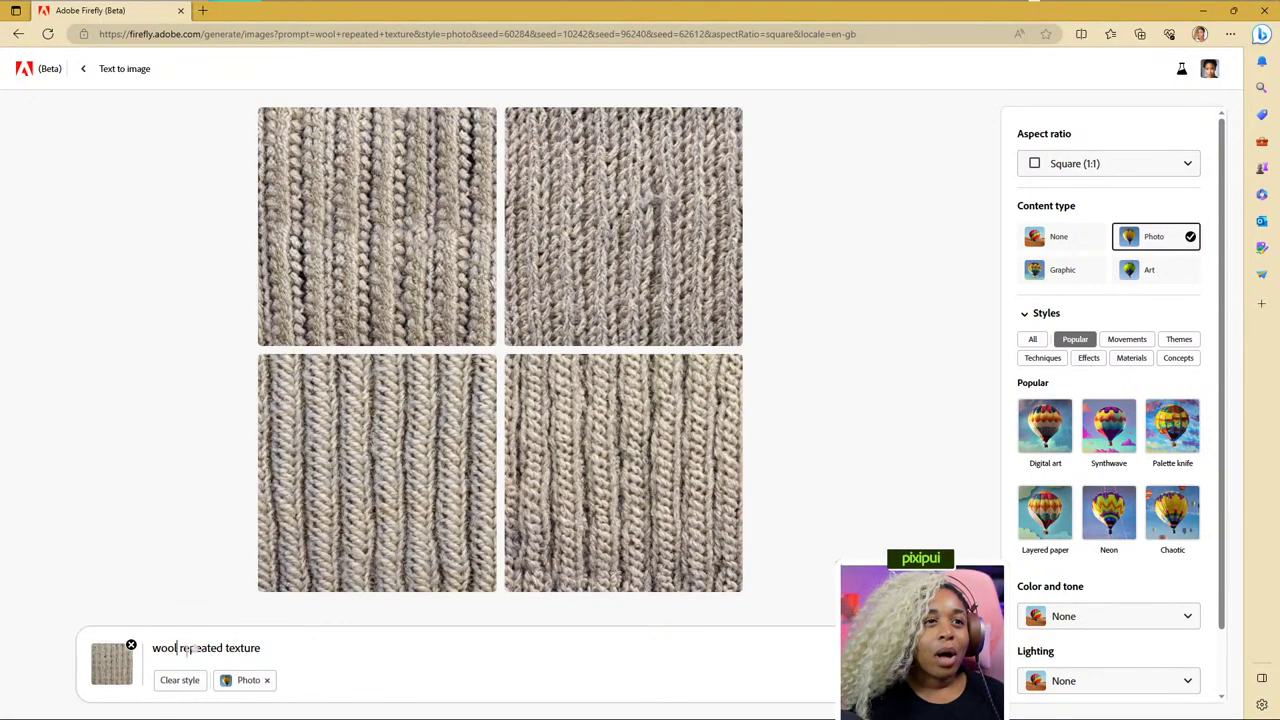
text(black)
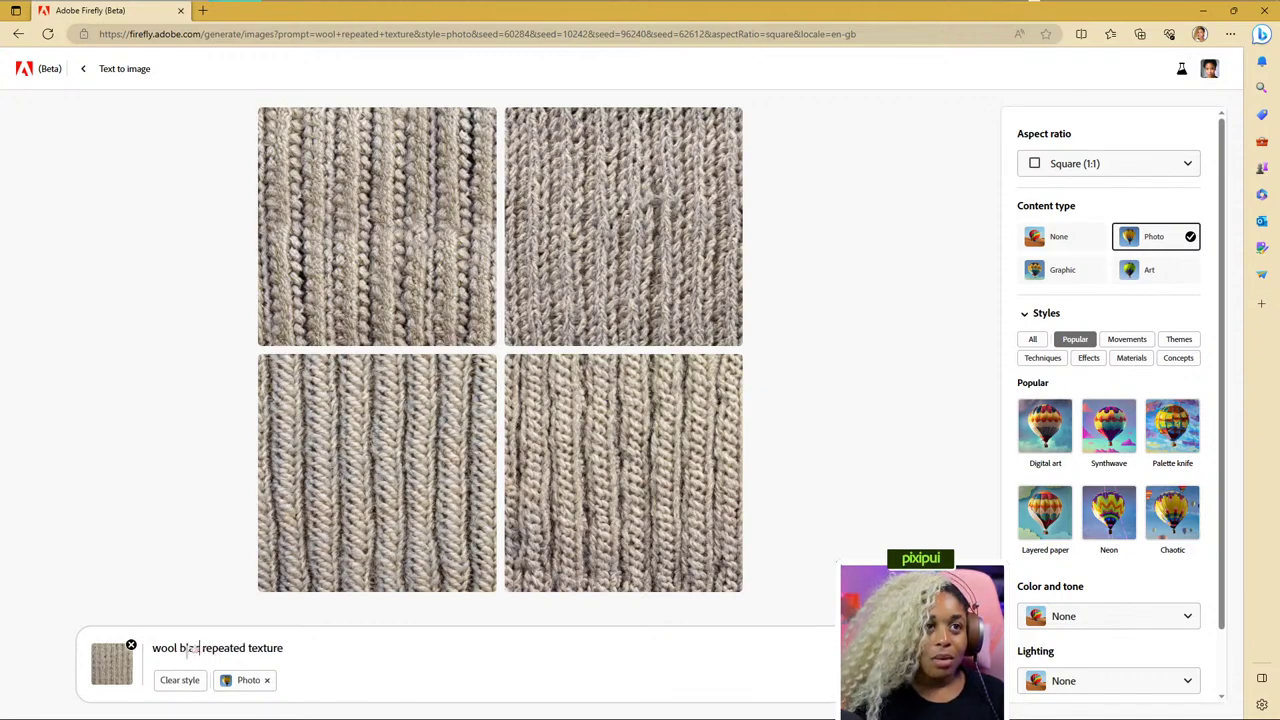
key(Return)
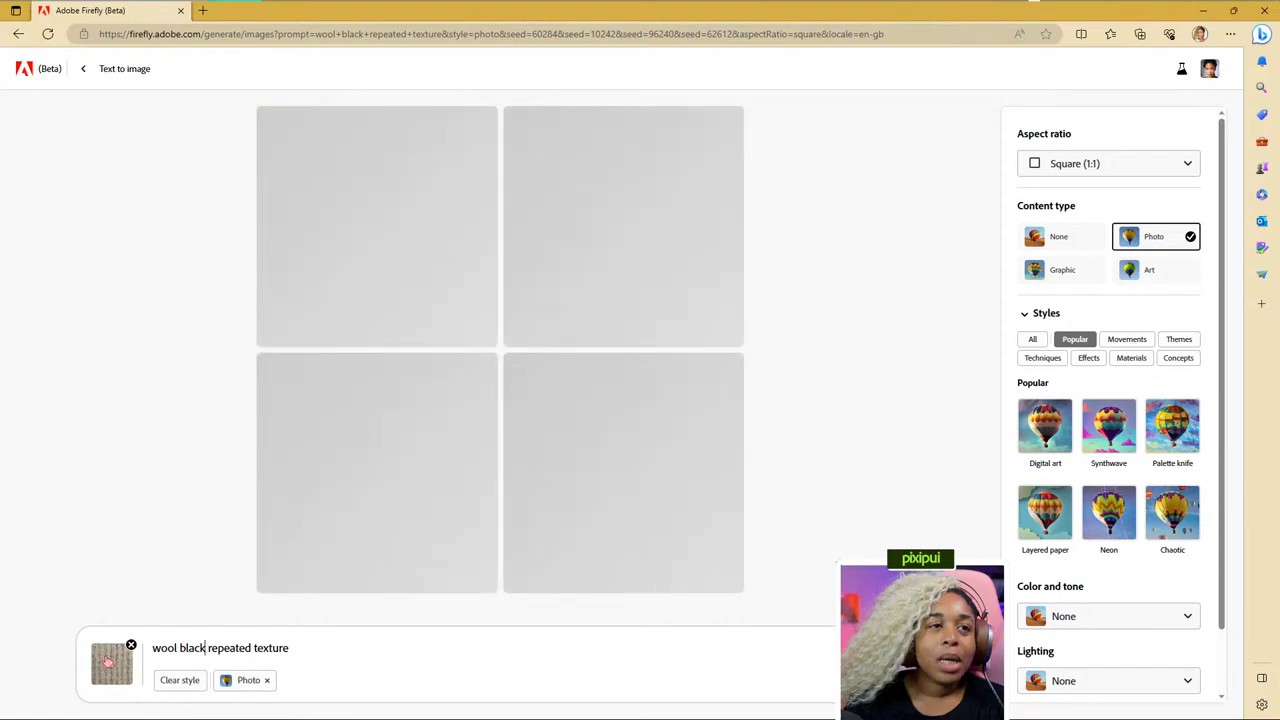
Shift the reference strength slider toward Prompt, regenerating grey-and-black knit textures.
click(110, 662)
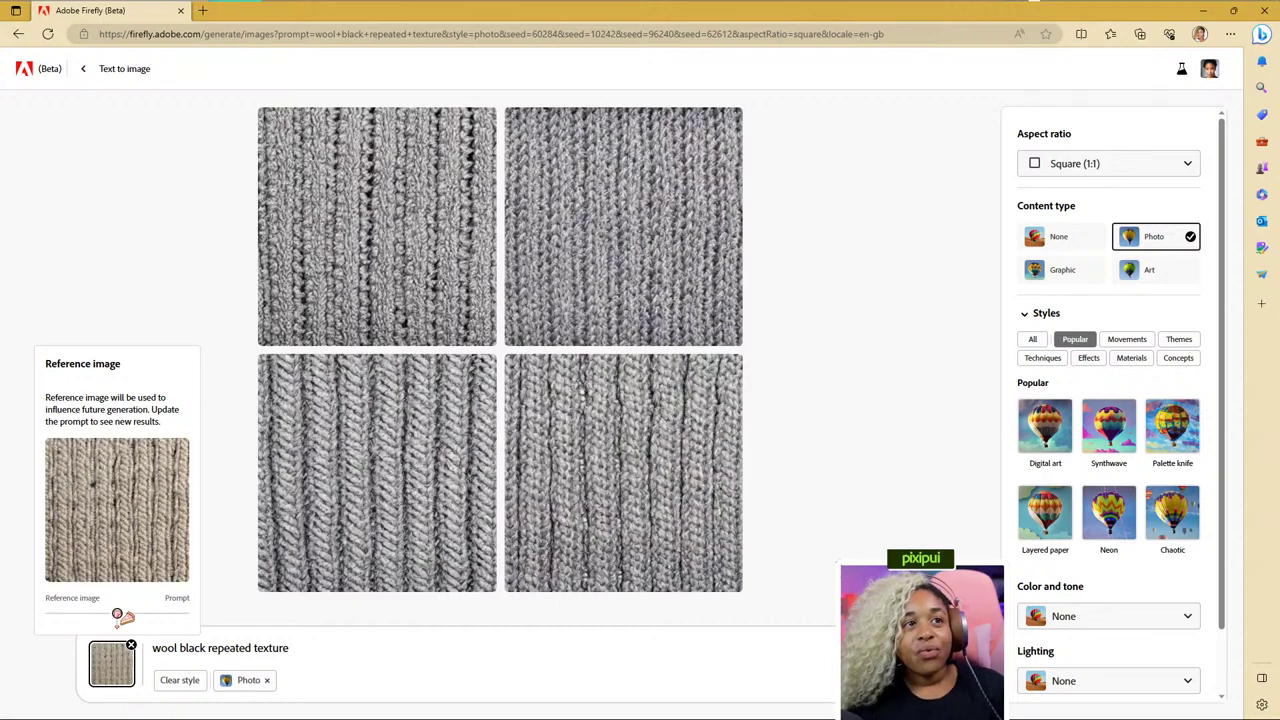
drag(120, 616, 161, 619)
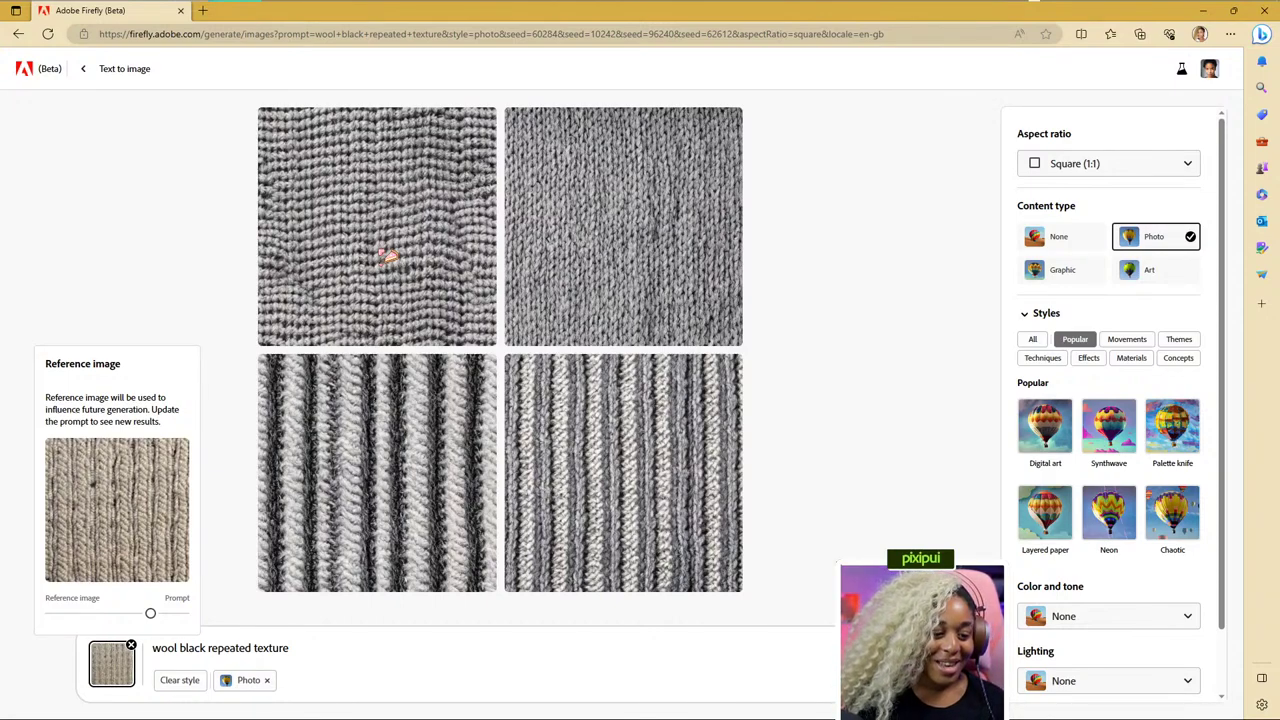
mouse_move(454, 147)
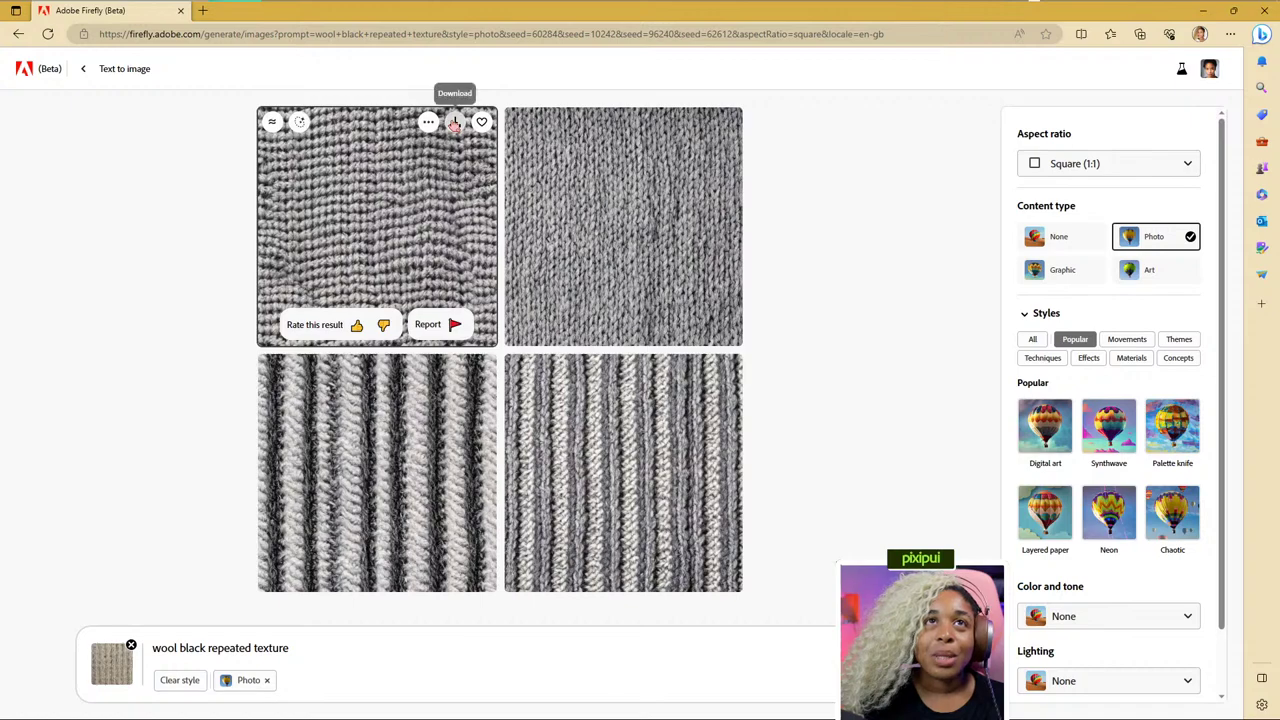
Download the top-left grey knit with content credentials and open it in Generative fill.
click(459, 124)
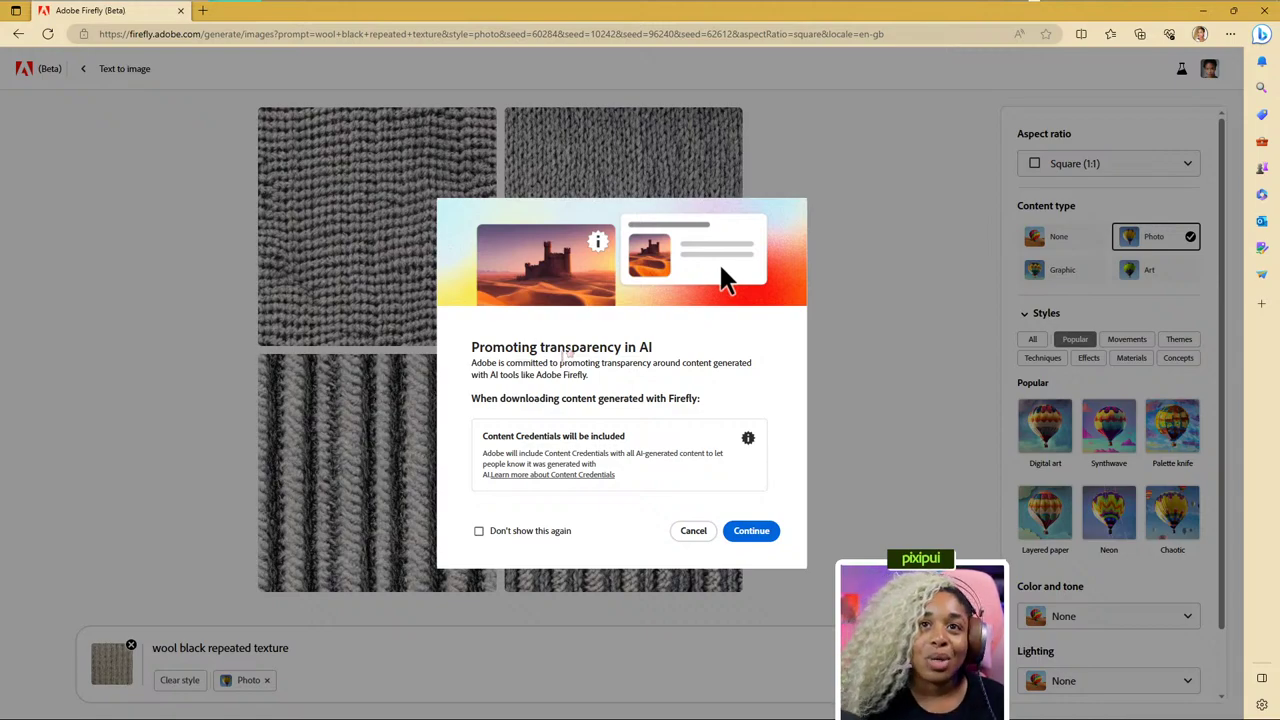
click(752, 537)
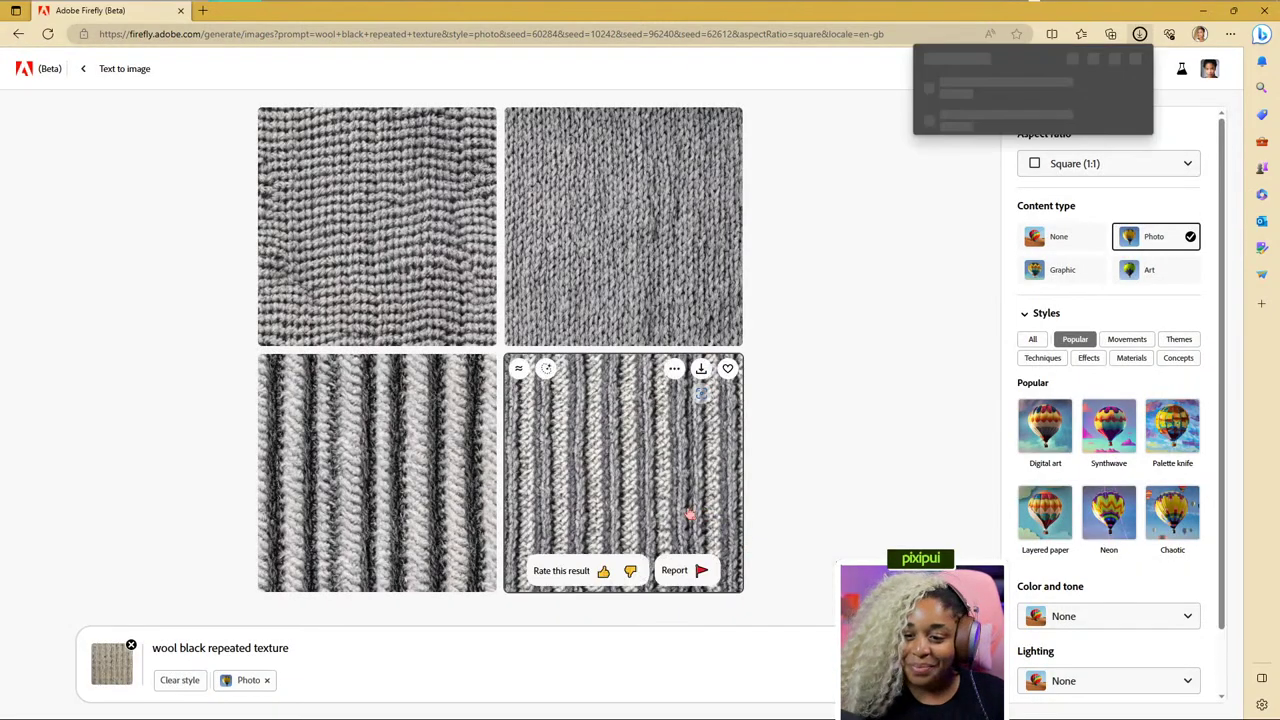
mouse_move(450, 260)
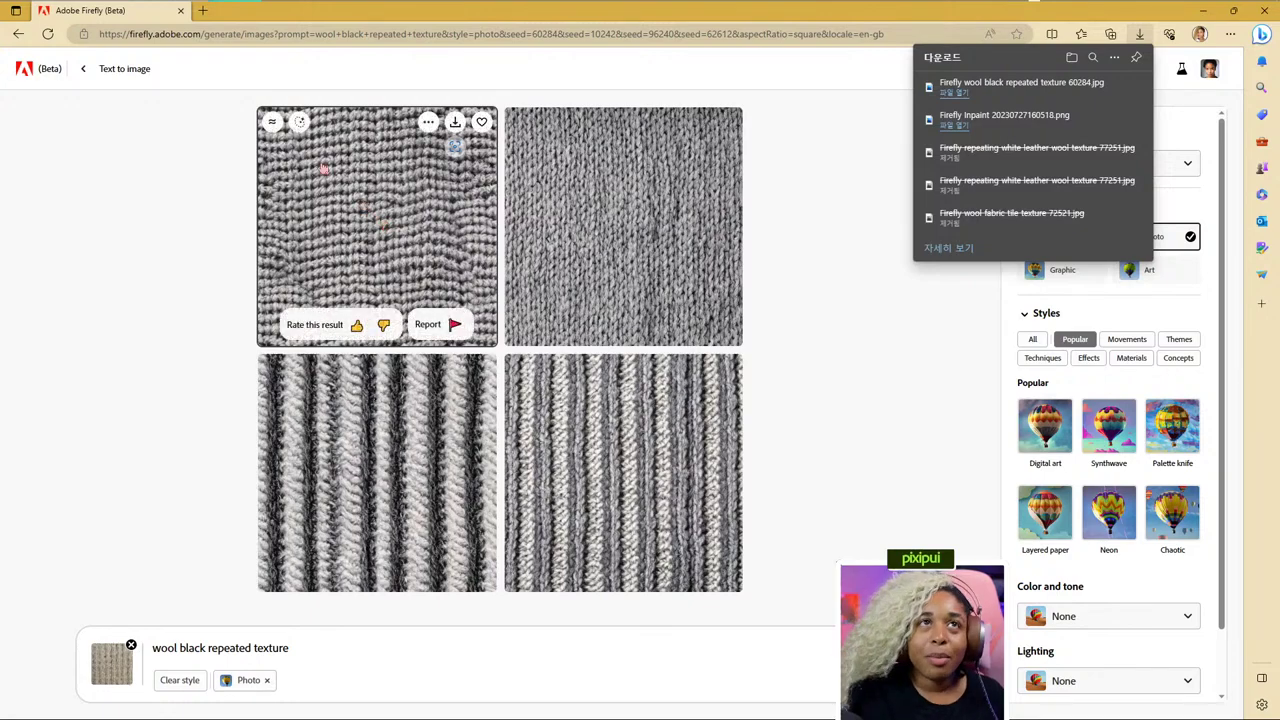
click(299, 122)
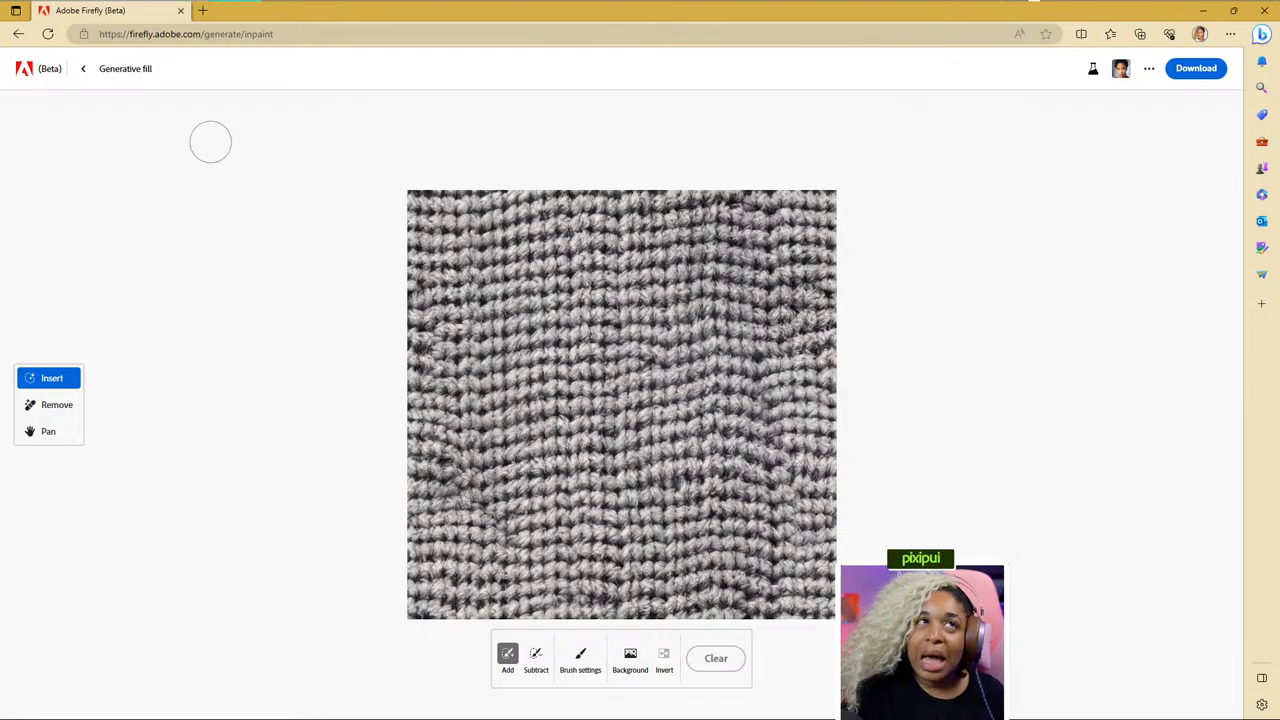
Leave Generative fill and switch from the browser to the Substance 3D Sampler window.
click(85, 70)
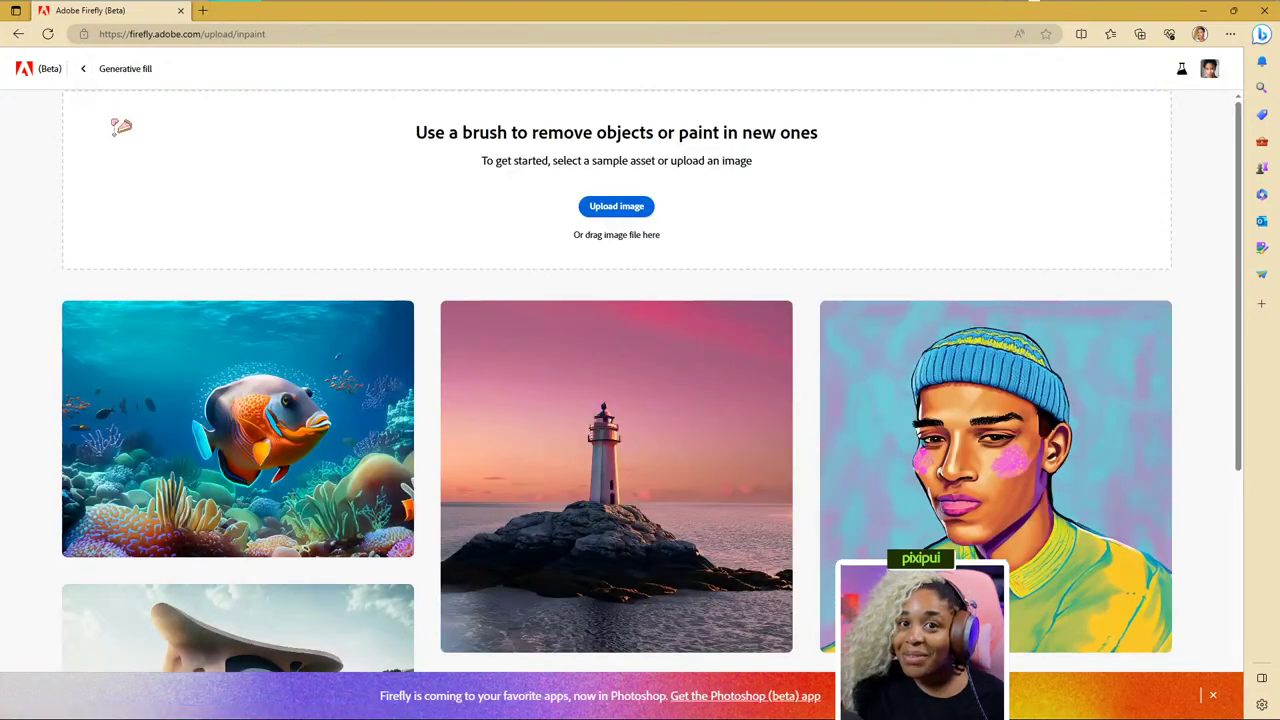
mouse_move(866, 2)
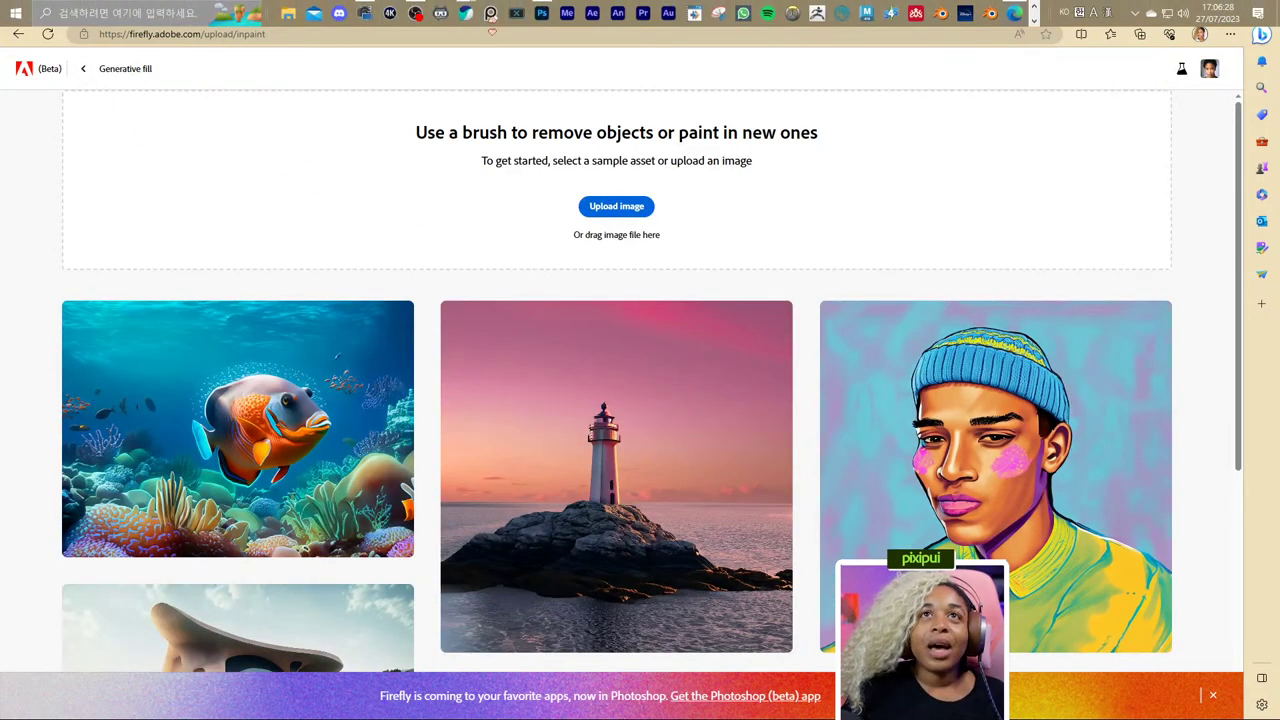
click(1034, 21)
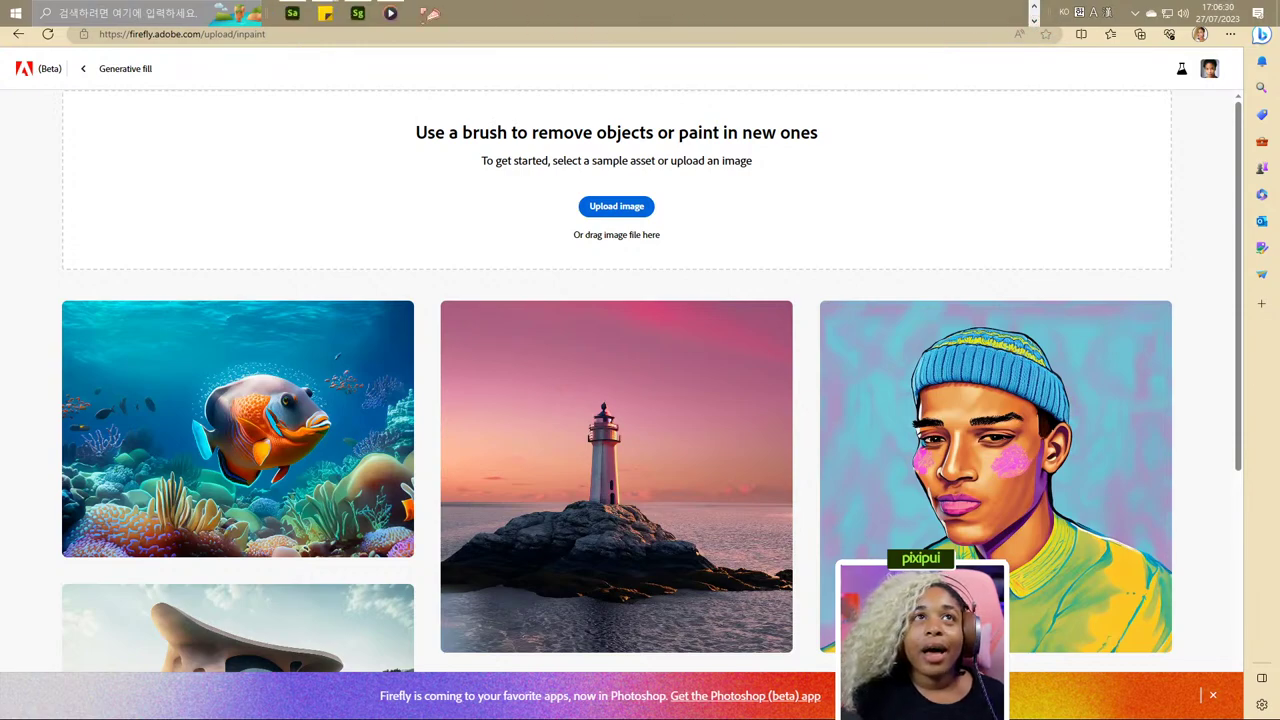
mouse_move(292, 13)
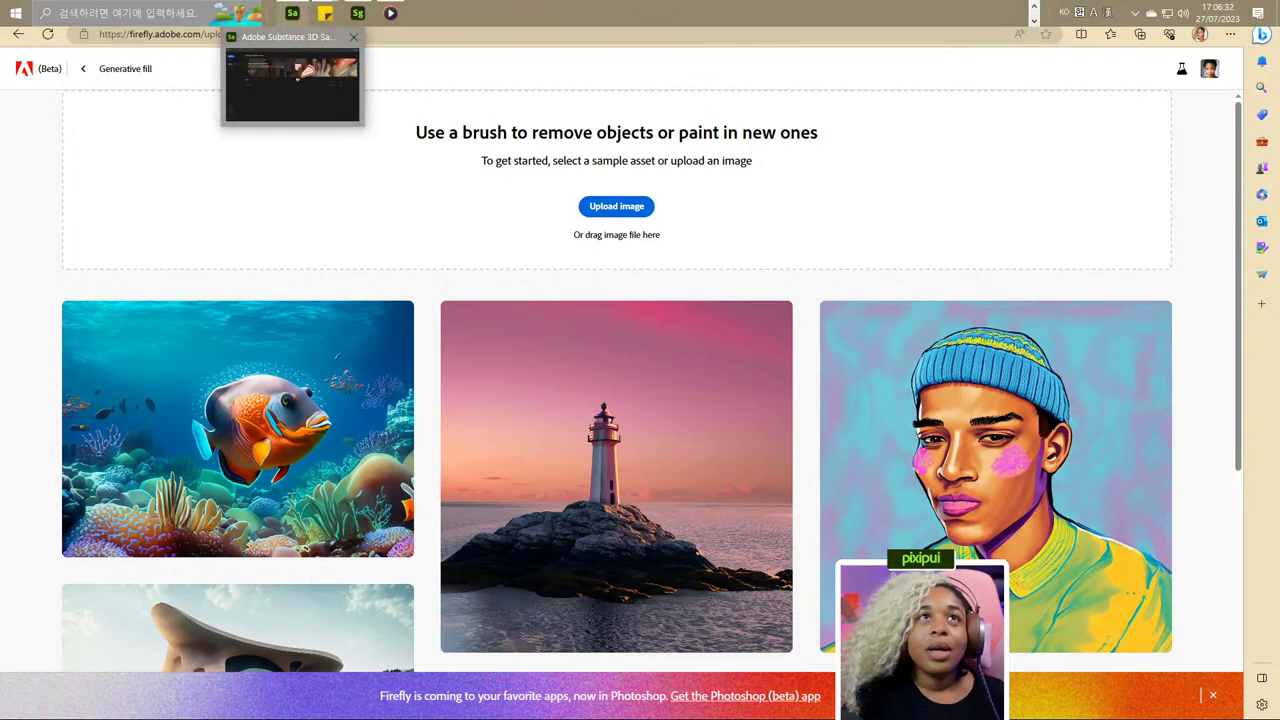
click(304, 72)
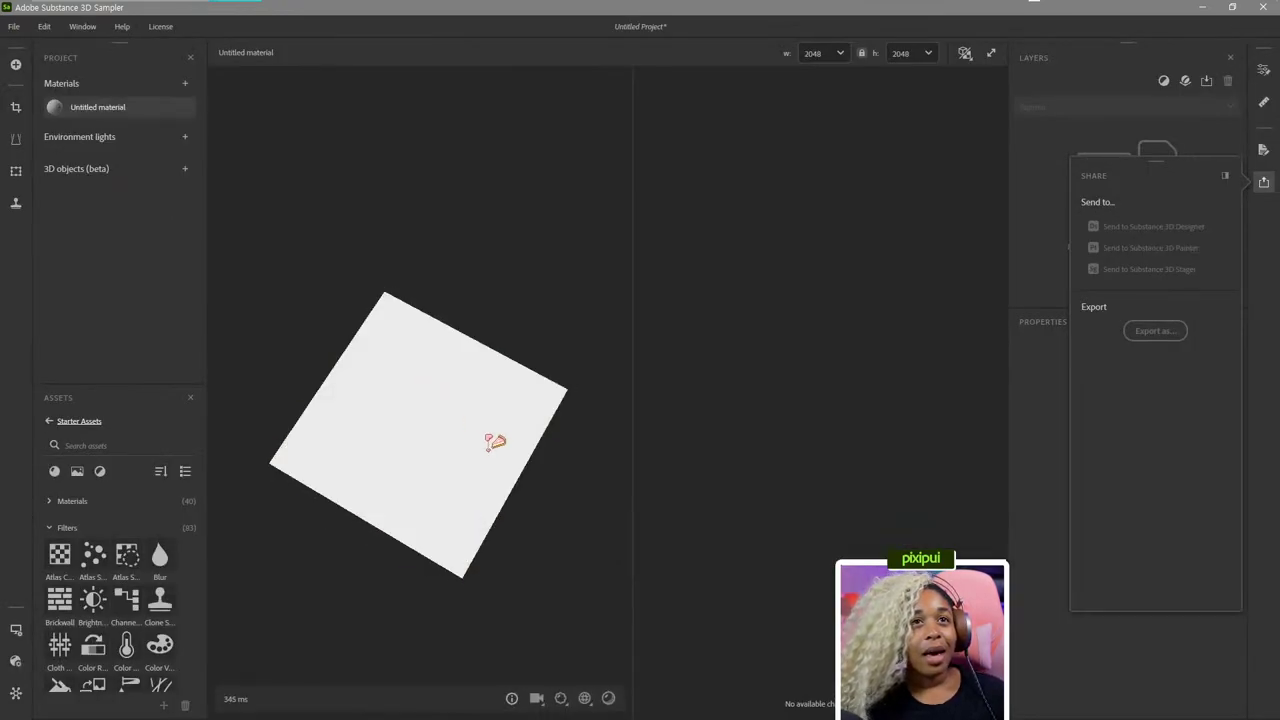
Preview the material on sphere, cube, T-shirt, shader ball, shoe and cylinder, ending on Plane.
drag(534, 509, 494, 373)
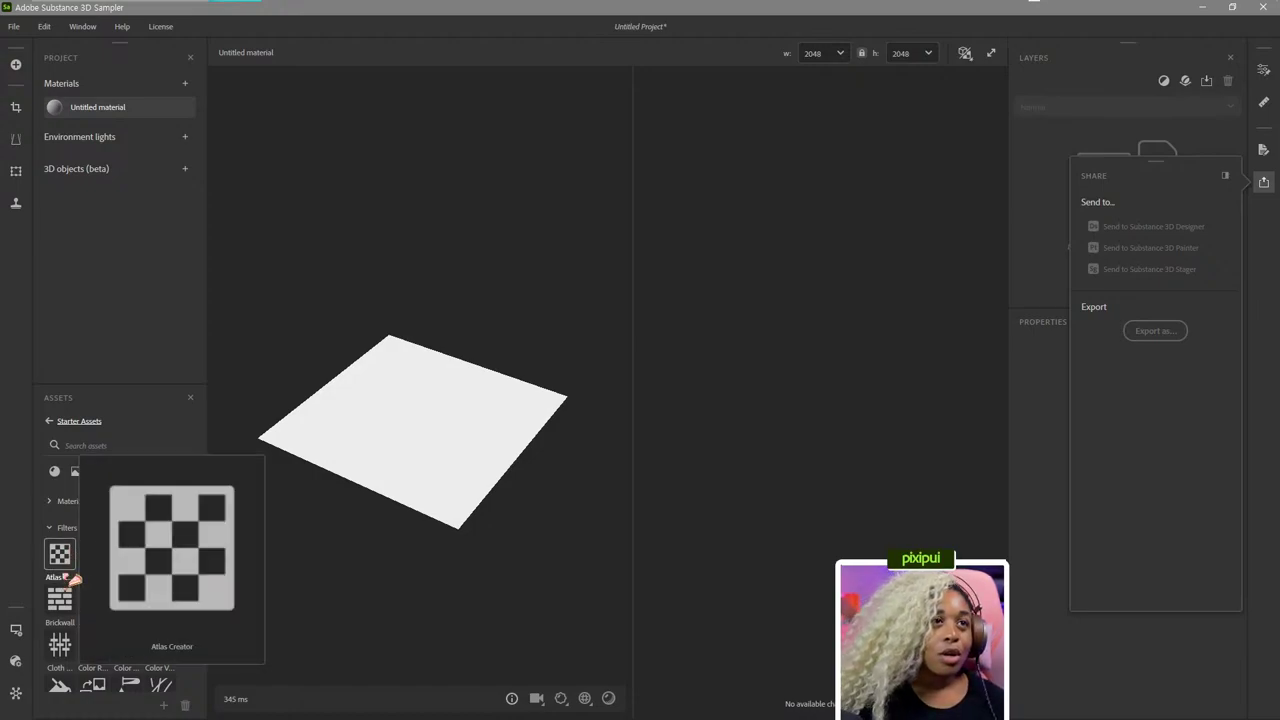
click(20, 631)
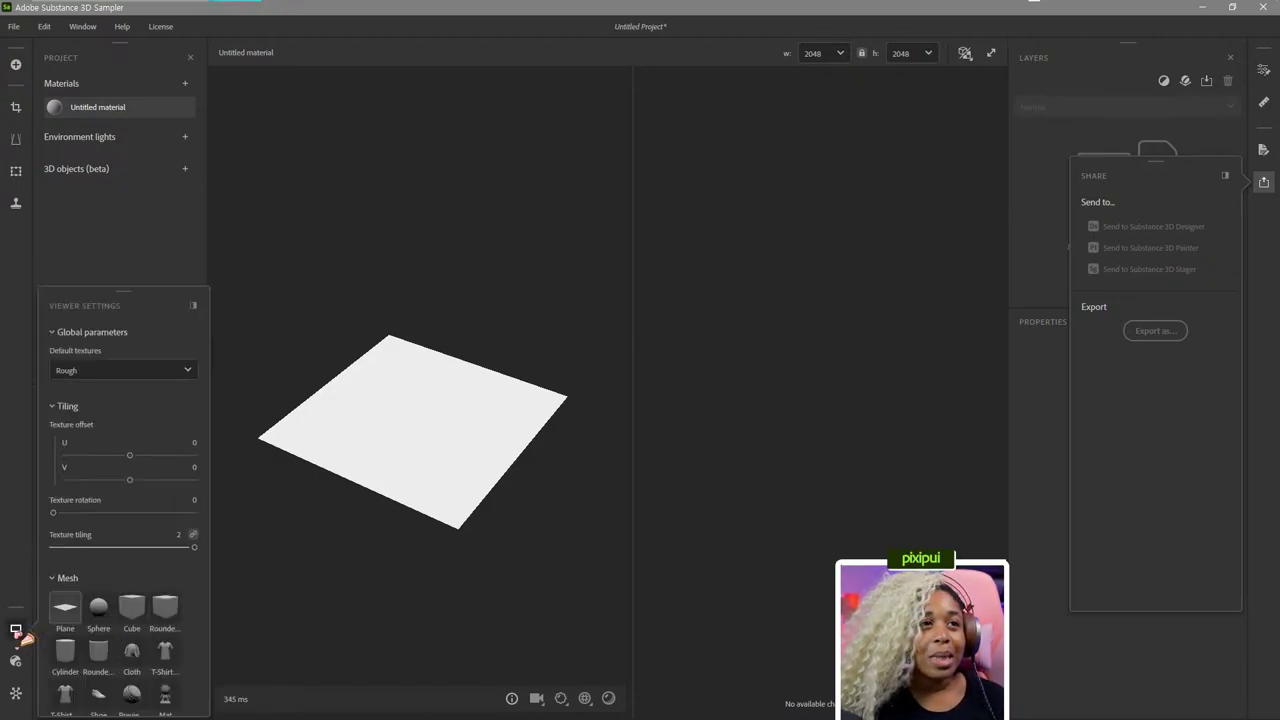
click(98, 606)
click(131, 606)
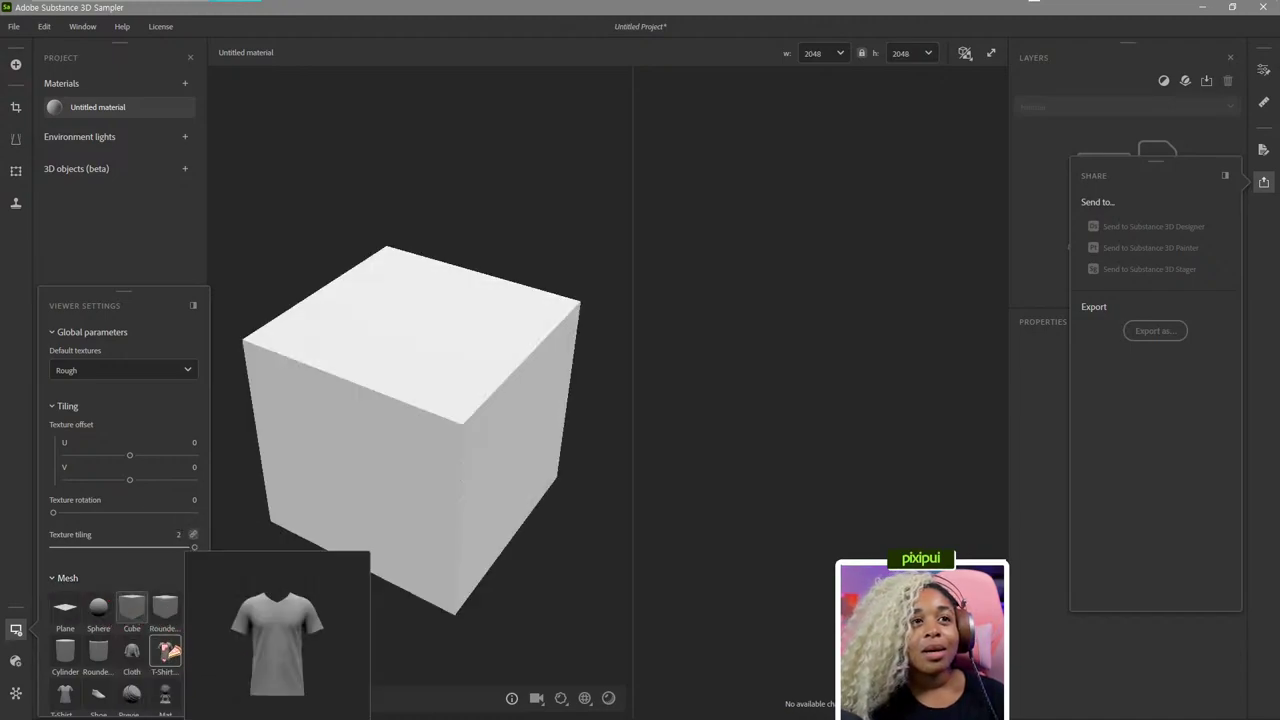
click(165, 651)
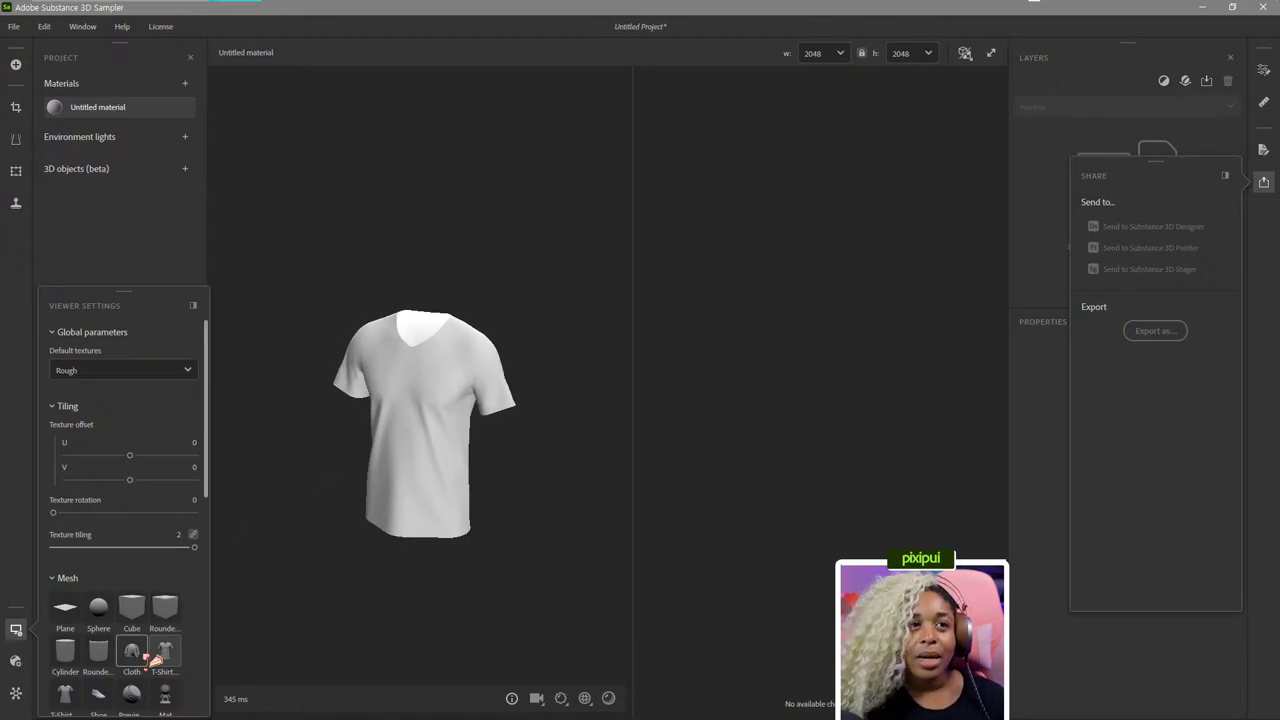
click(129, 698)
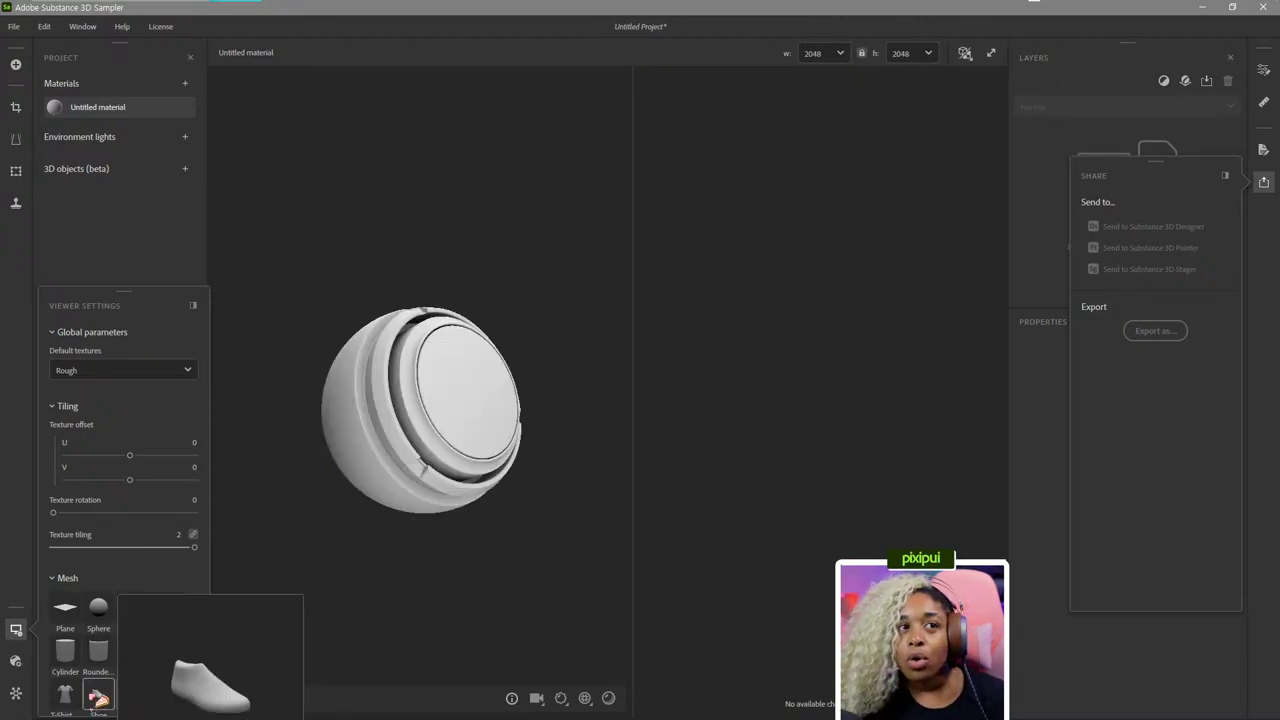
click(98, 695)
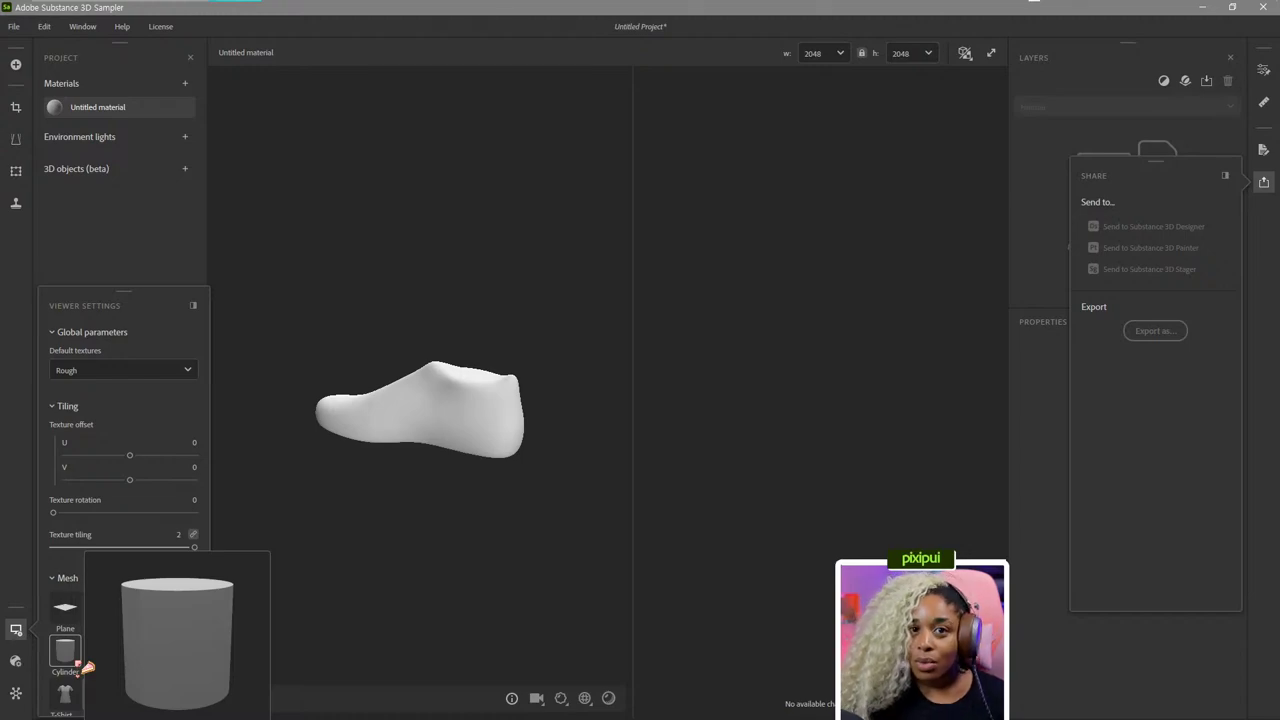
click(86, 667)
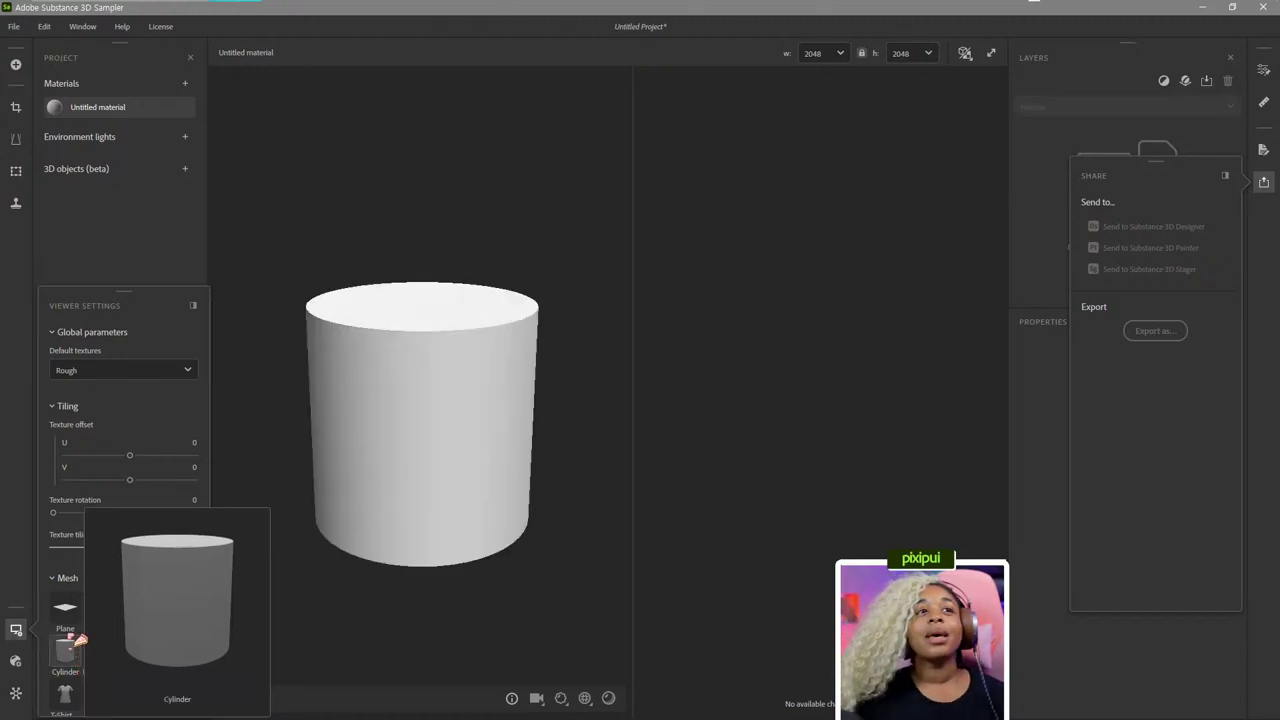
click(66, 607)
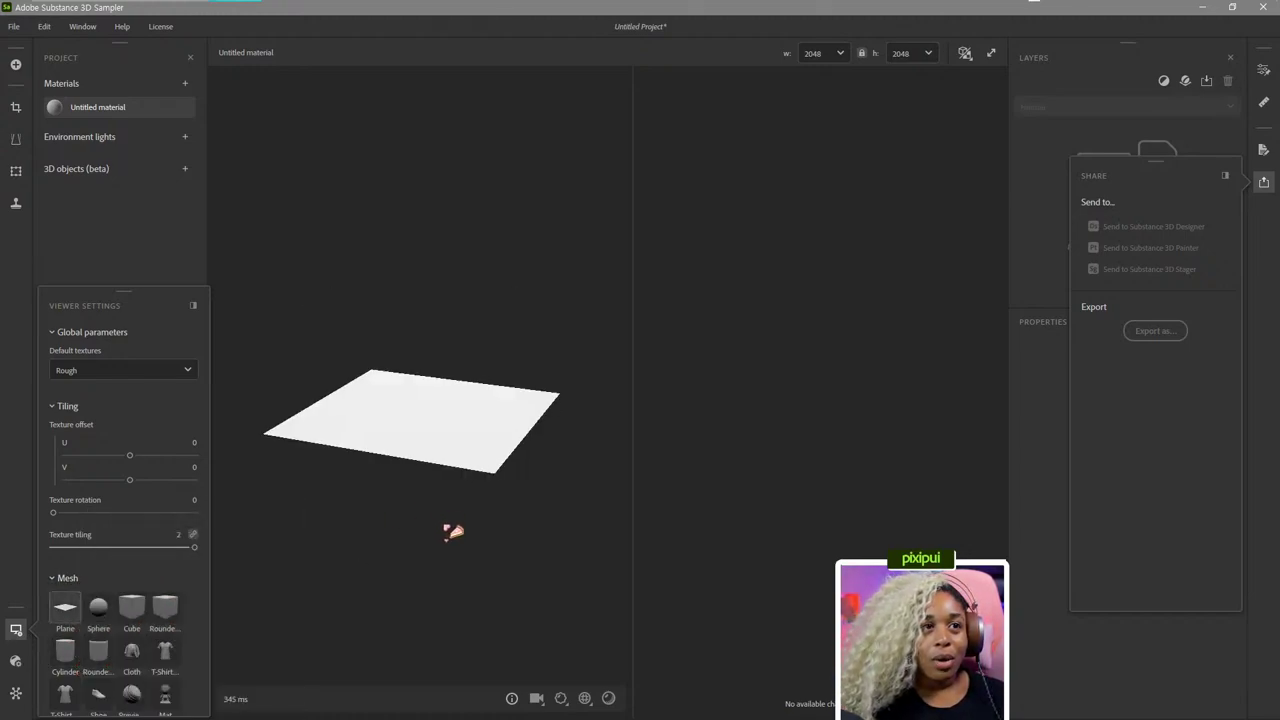
drag(457, 528, 457, 557)
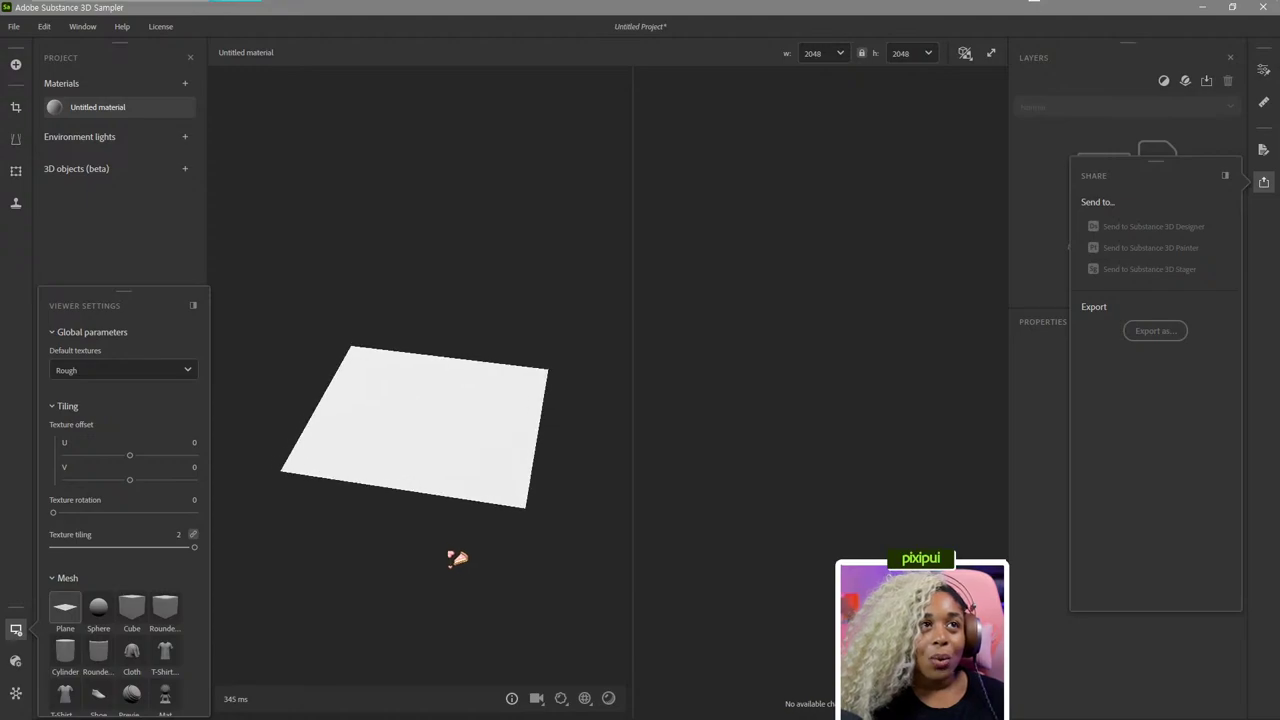
Rename the Untitled material to Wooly and bring up the import dialog with Ctrl+I.
click(28, 635)
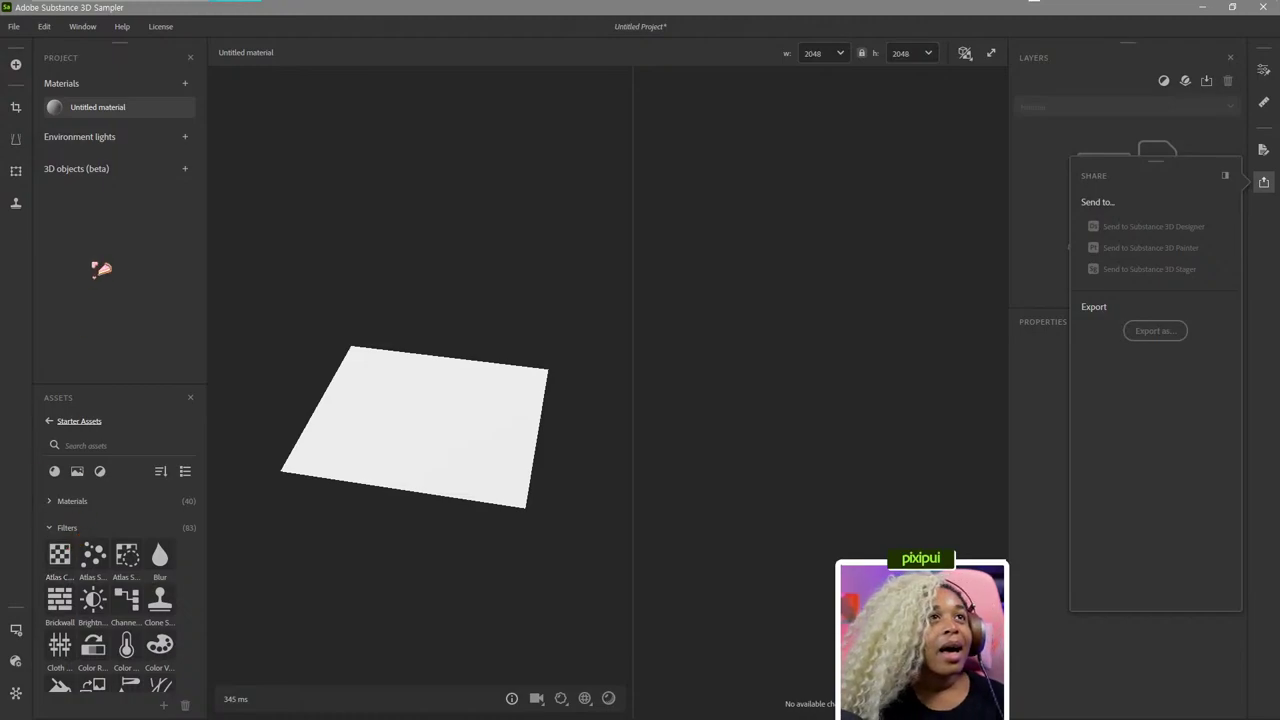
mouse_move(110, 116)
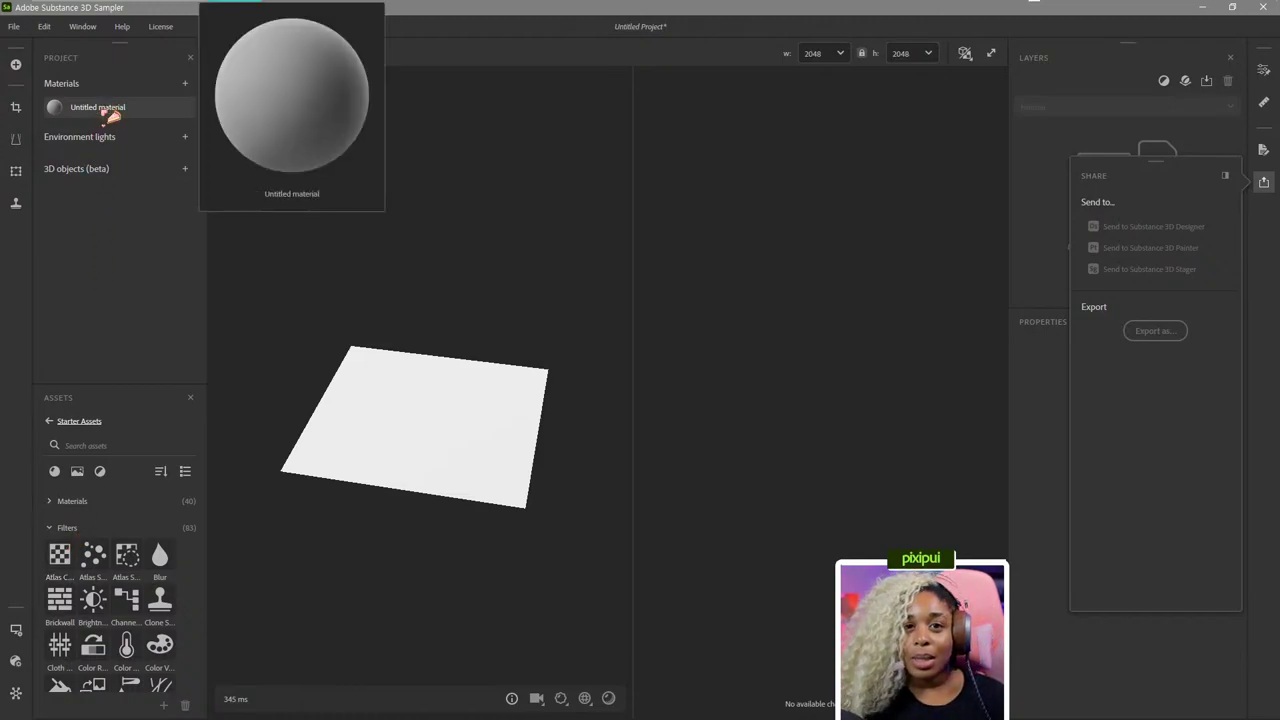
right_click(110, 116)
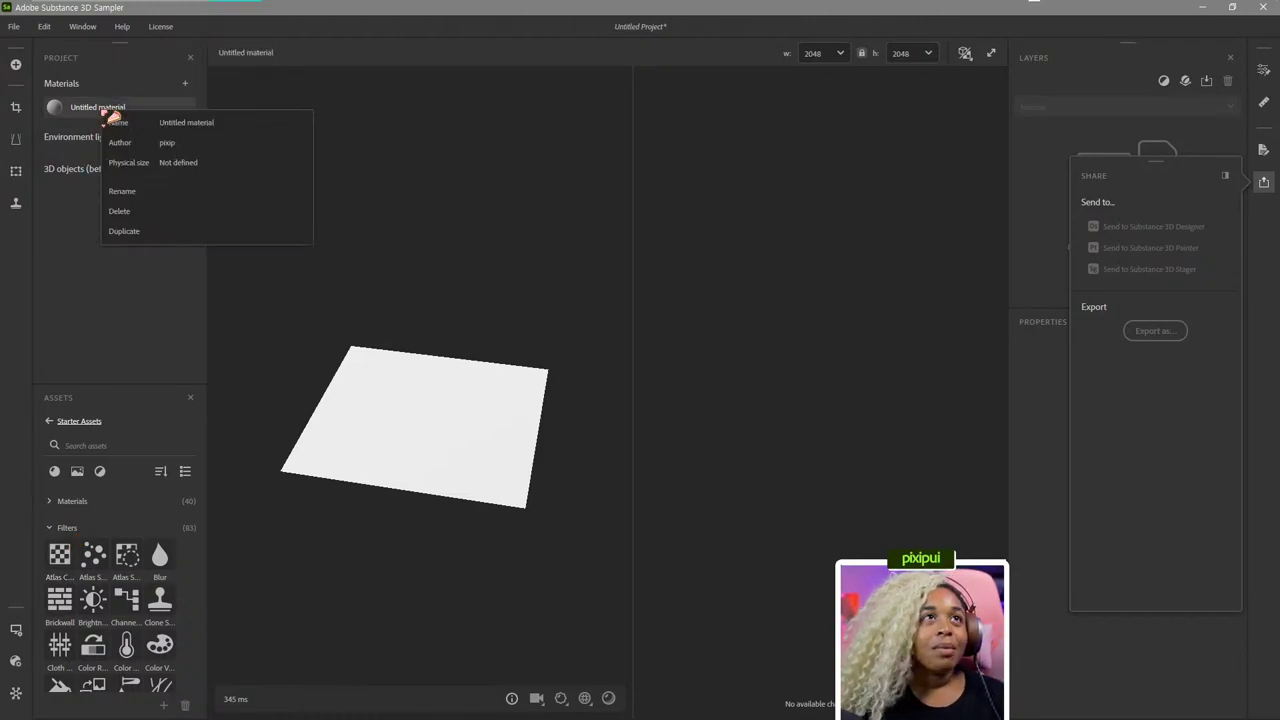
click(128, 191)
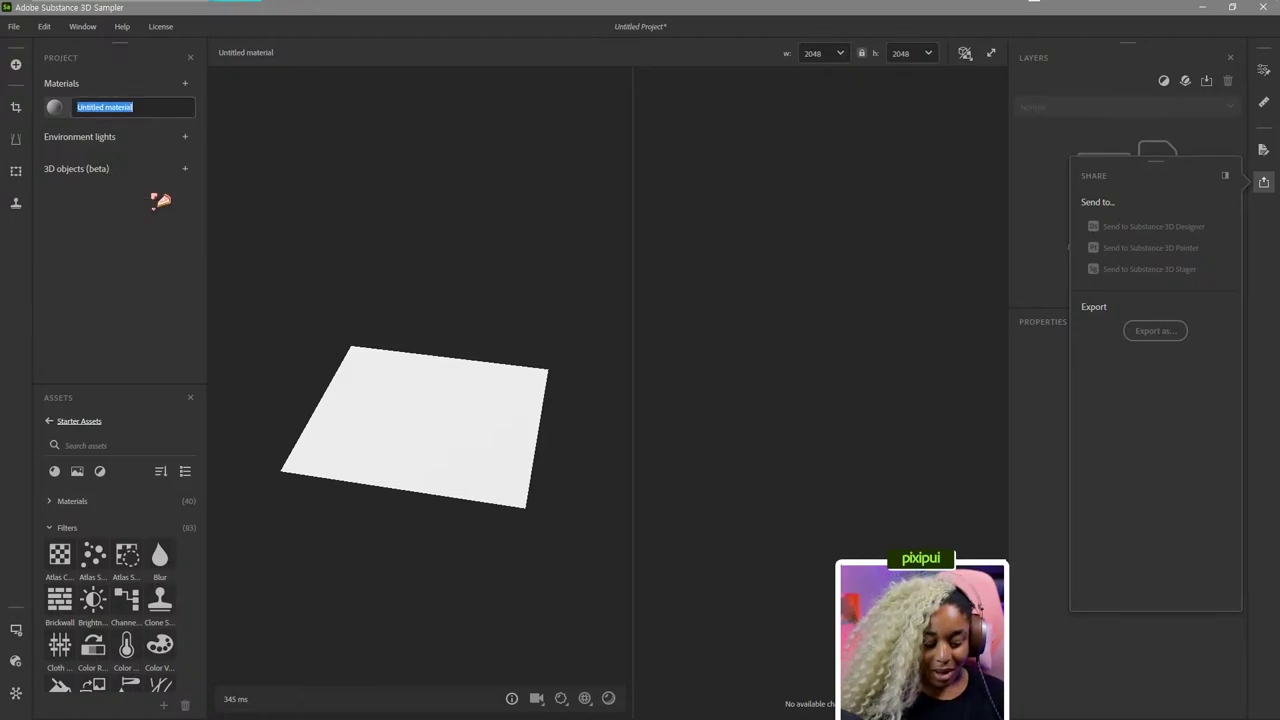
text(w)
key(Return)
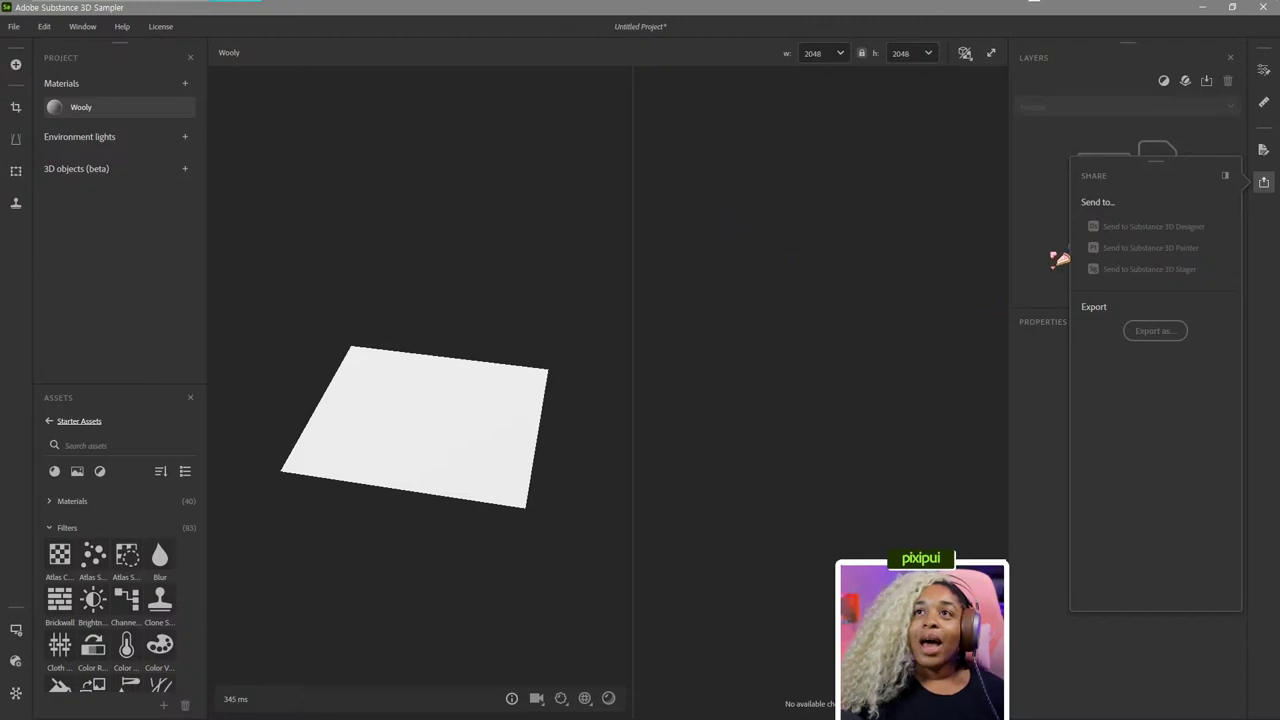
key(ctrl+i)
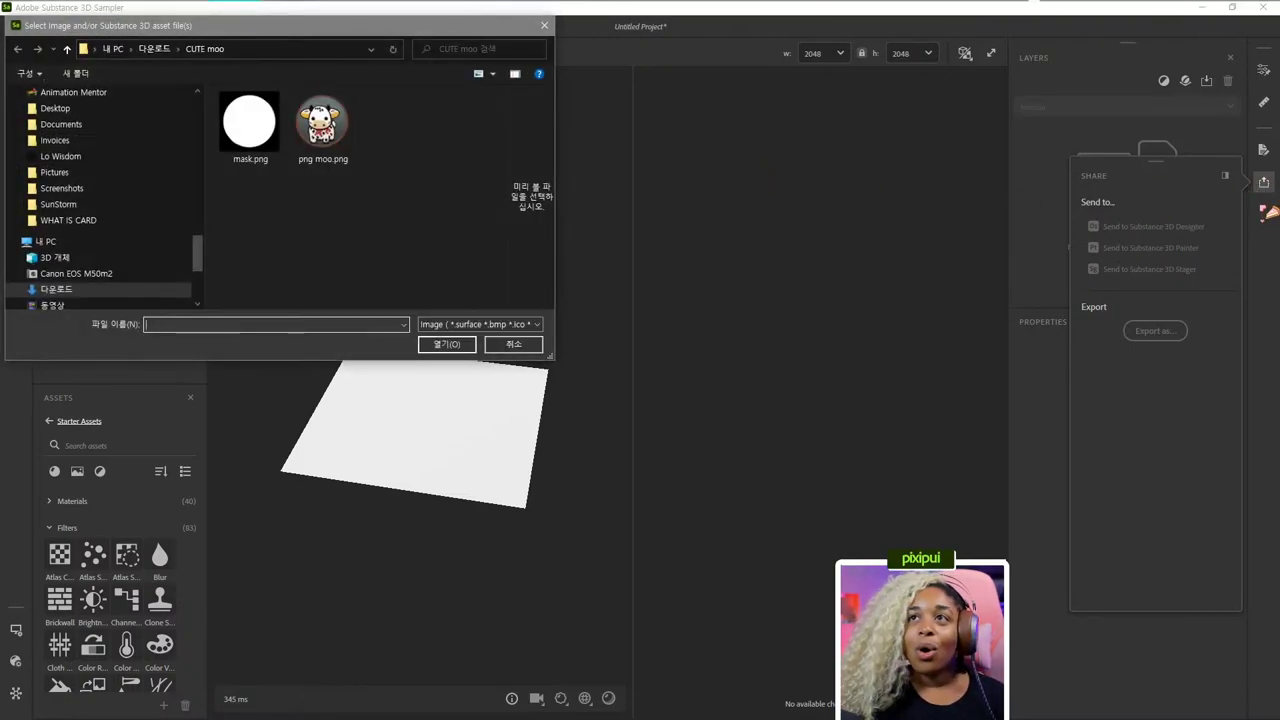
Import 'Firefly wool black repeated texture 60284.jpg' from Downloads into the Layers area.
key(Escape)
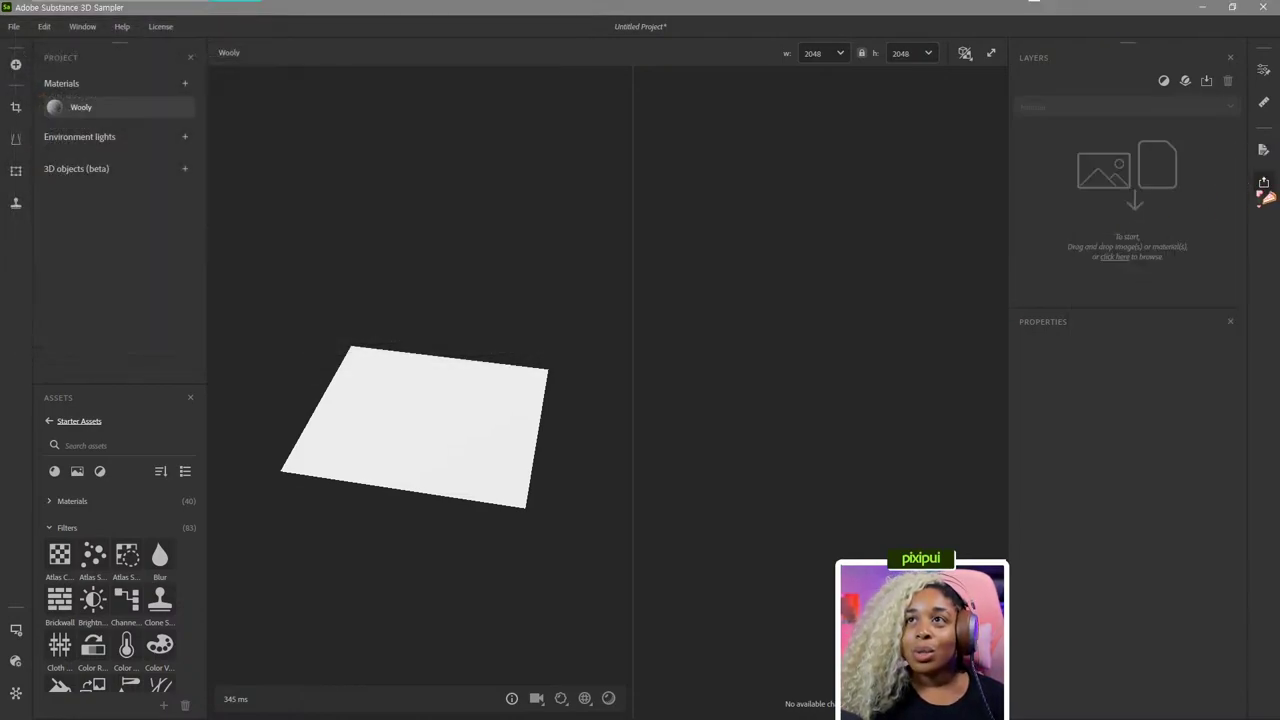
click(1138, 189)
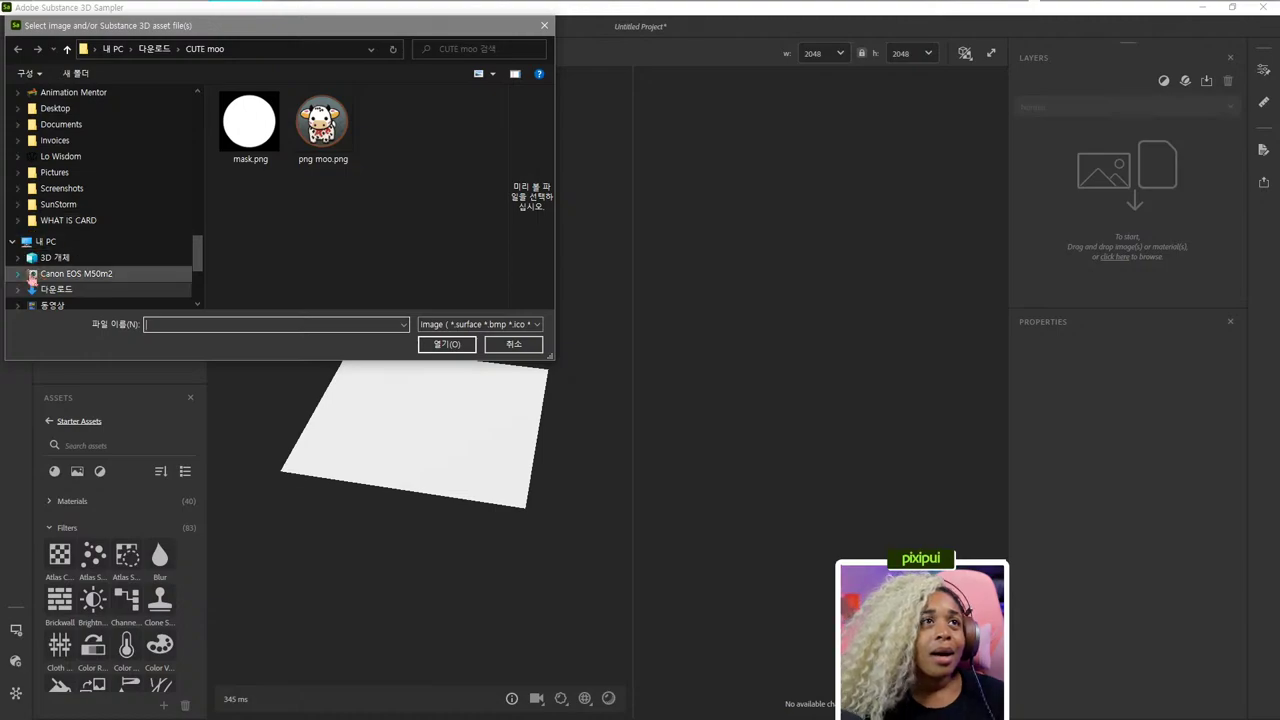
click(155, 49)
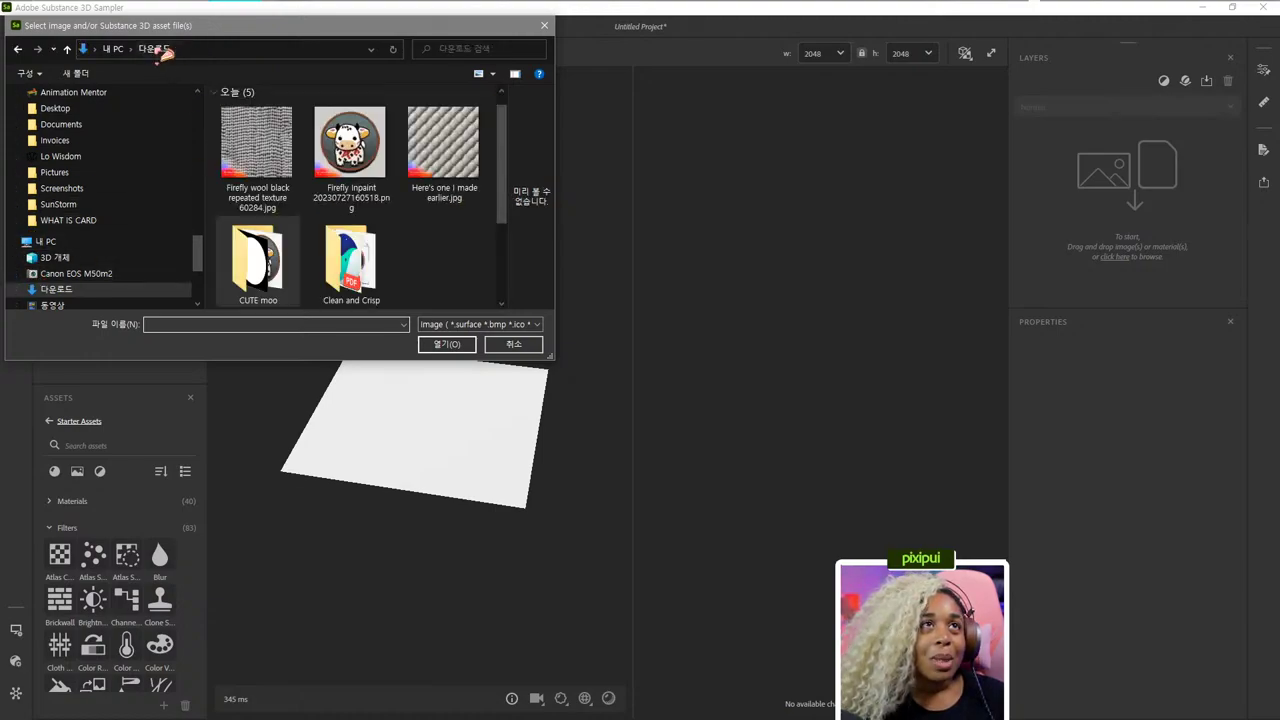
click(285, 195)
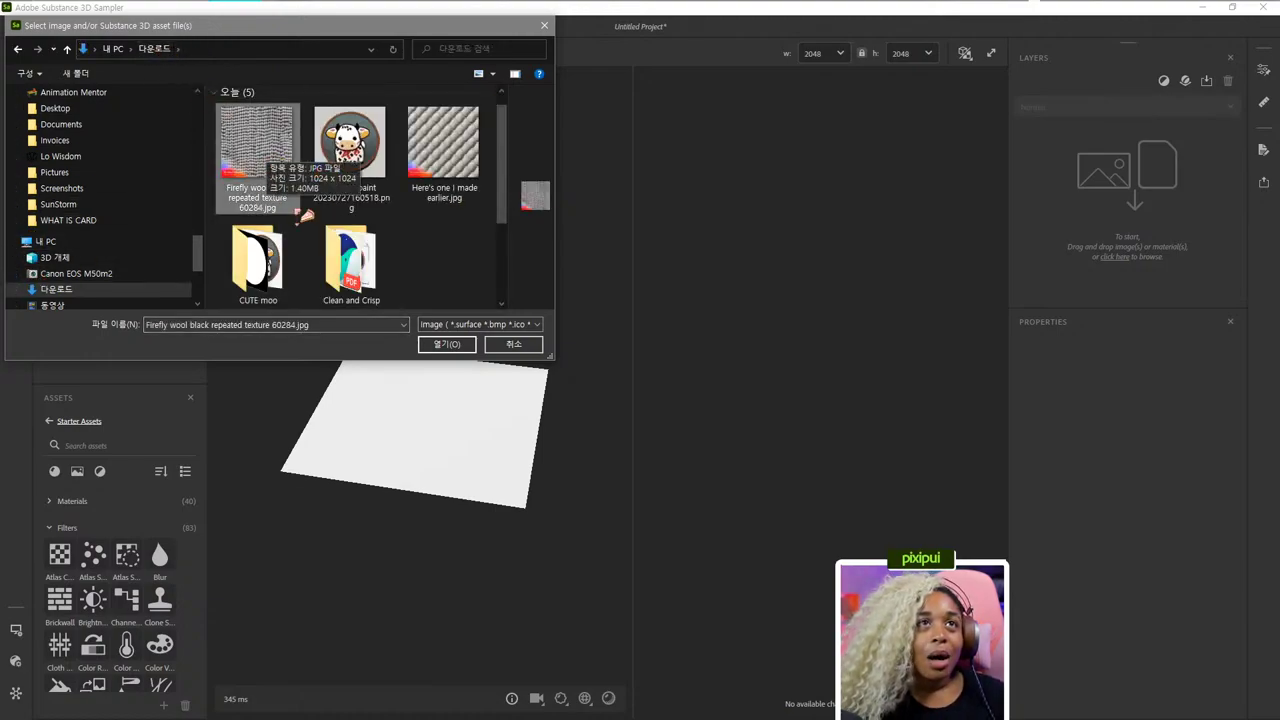
click(447, 344)
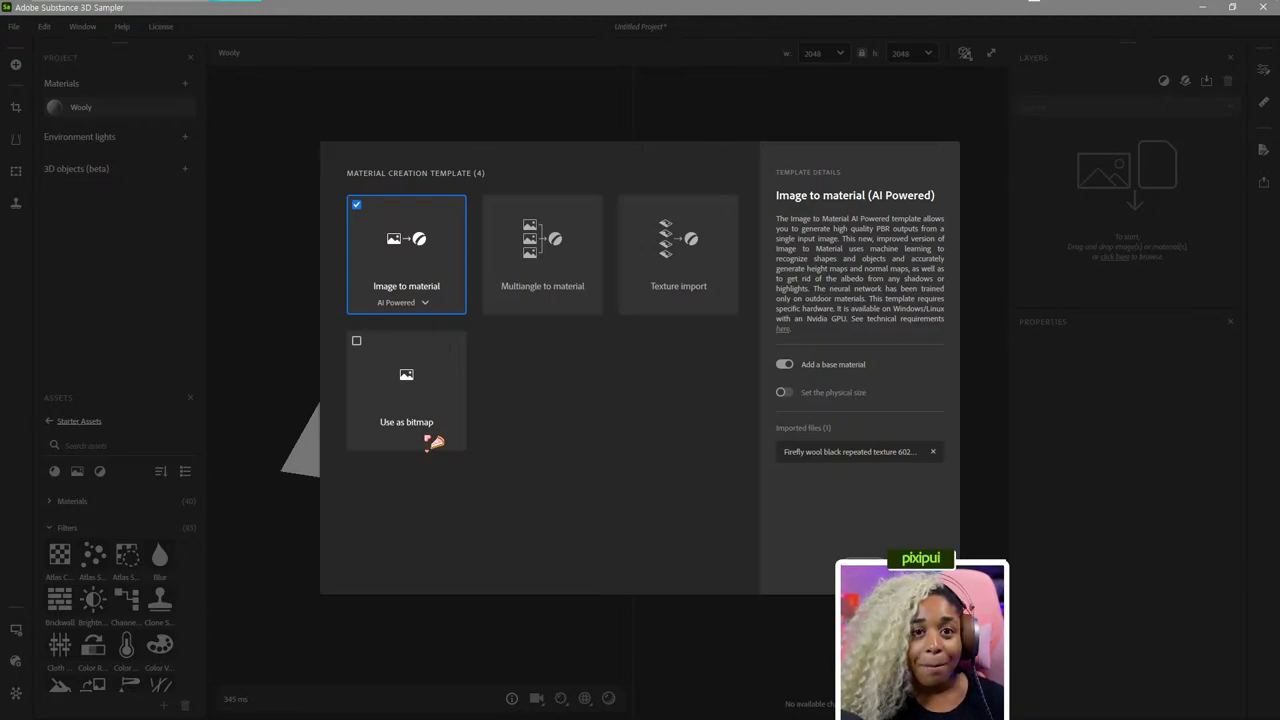
Generate the Wooly material with AI Powered Image to Material, keeping Add a base material on.
click(424, 304)
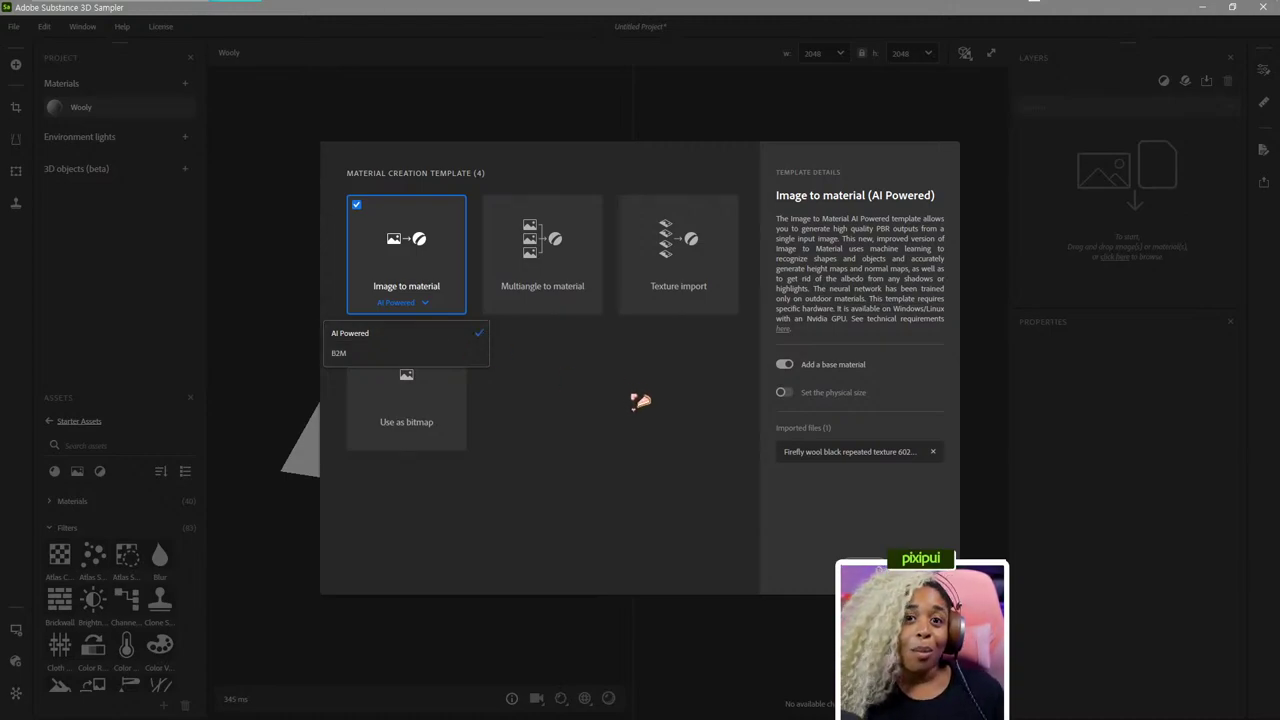
click(660, 424)
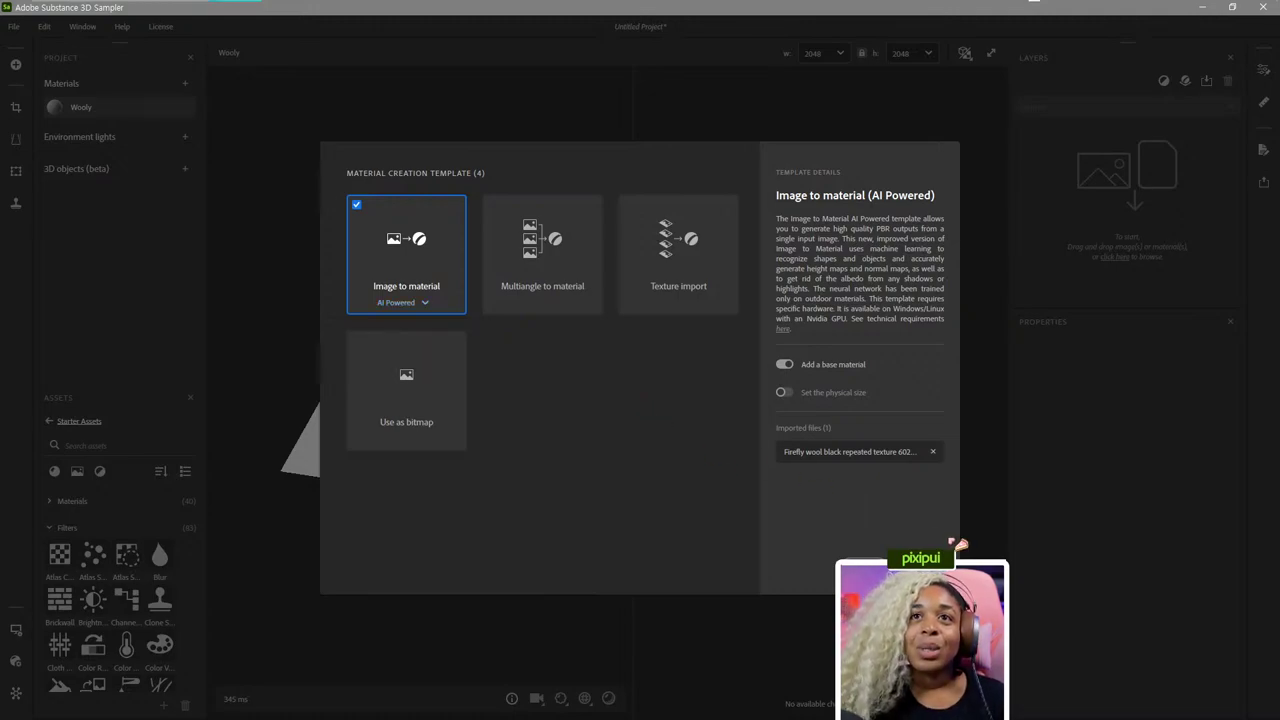
key(Return)
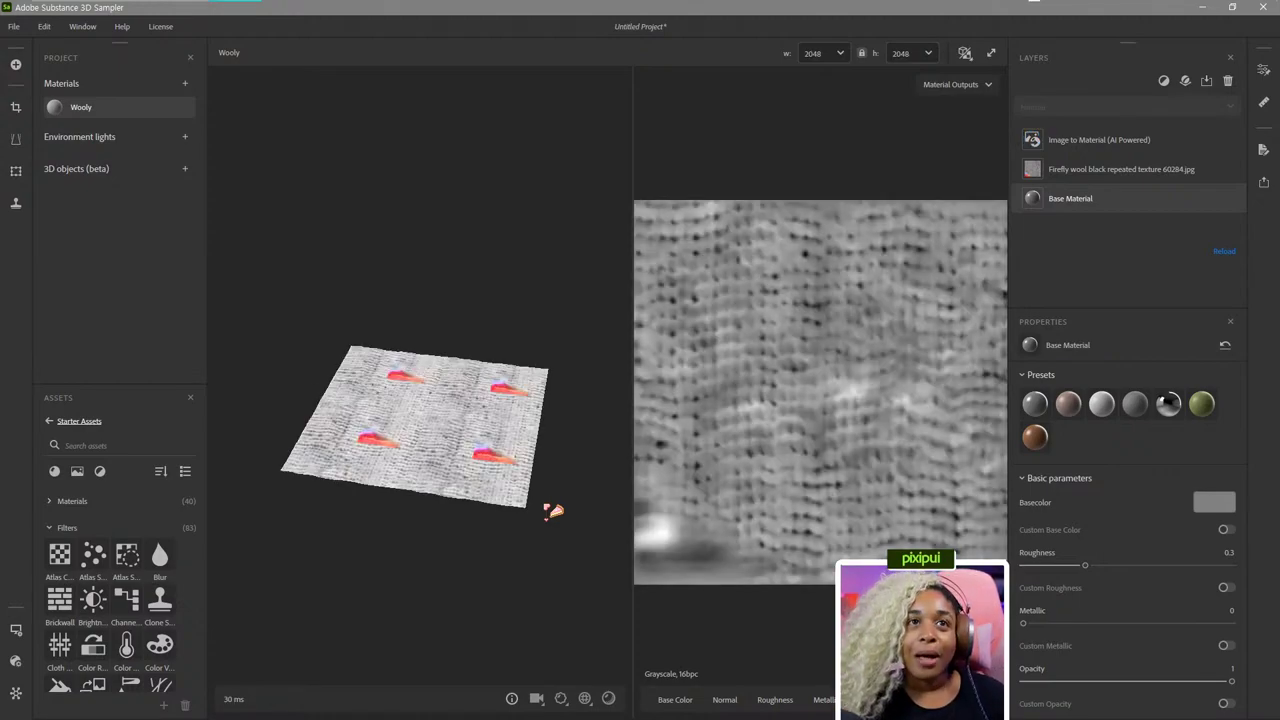
scroll(520, 471, up, 5)
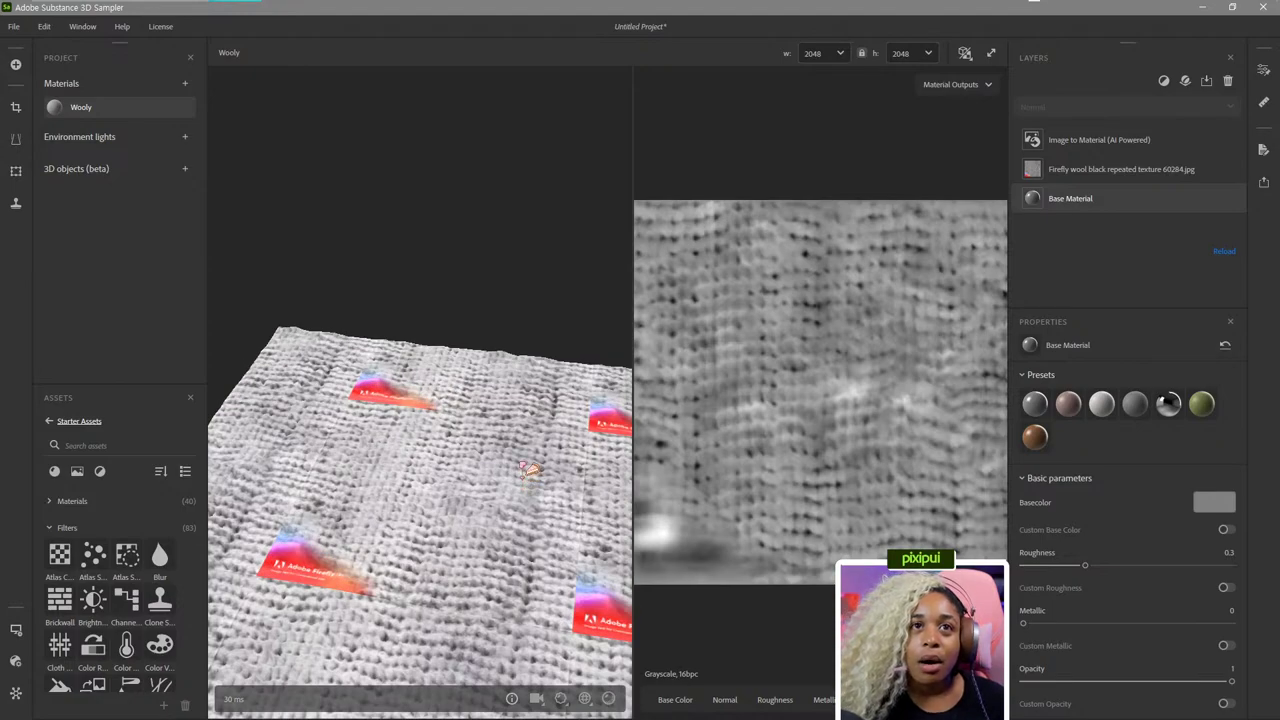
drag(520, 337, 571, 453)
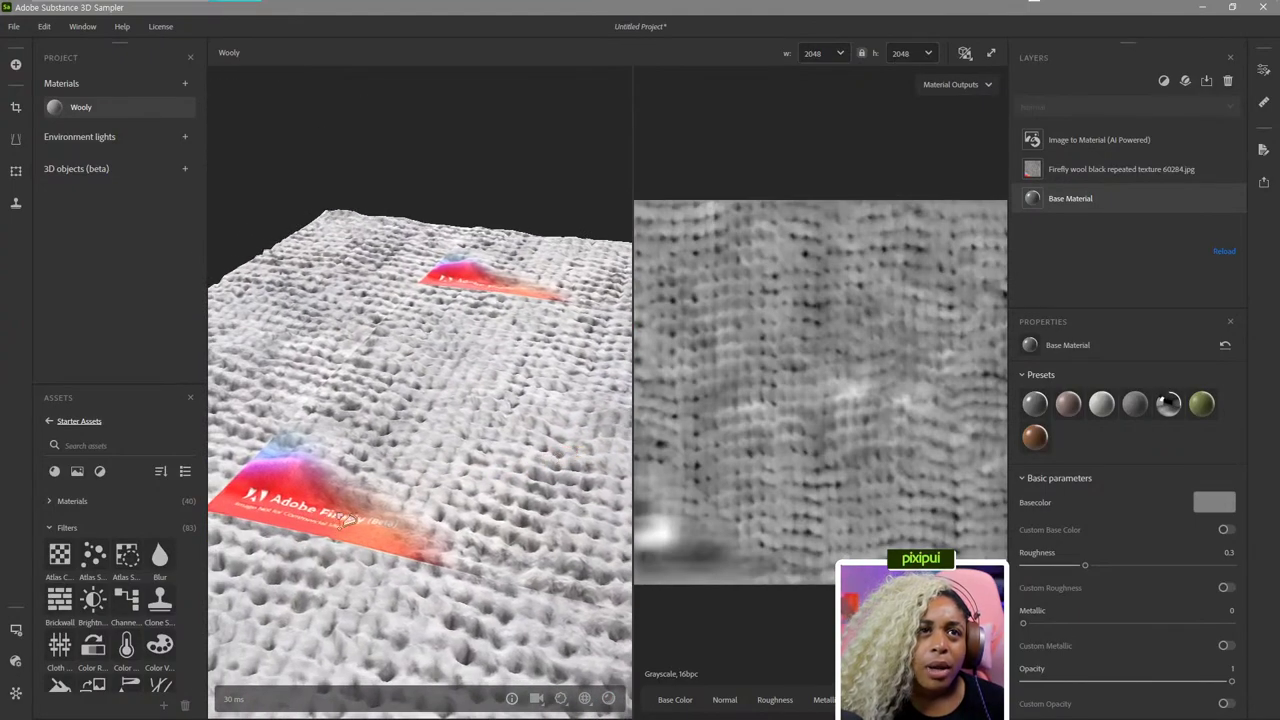
drag(350, 525, 421, 442)
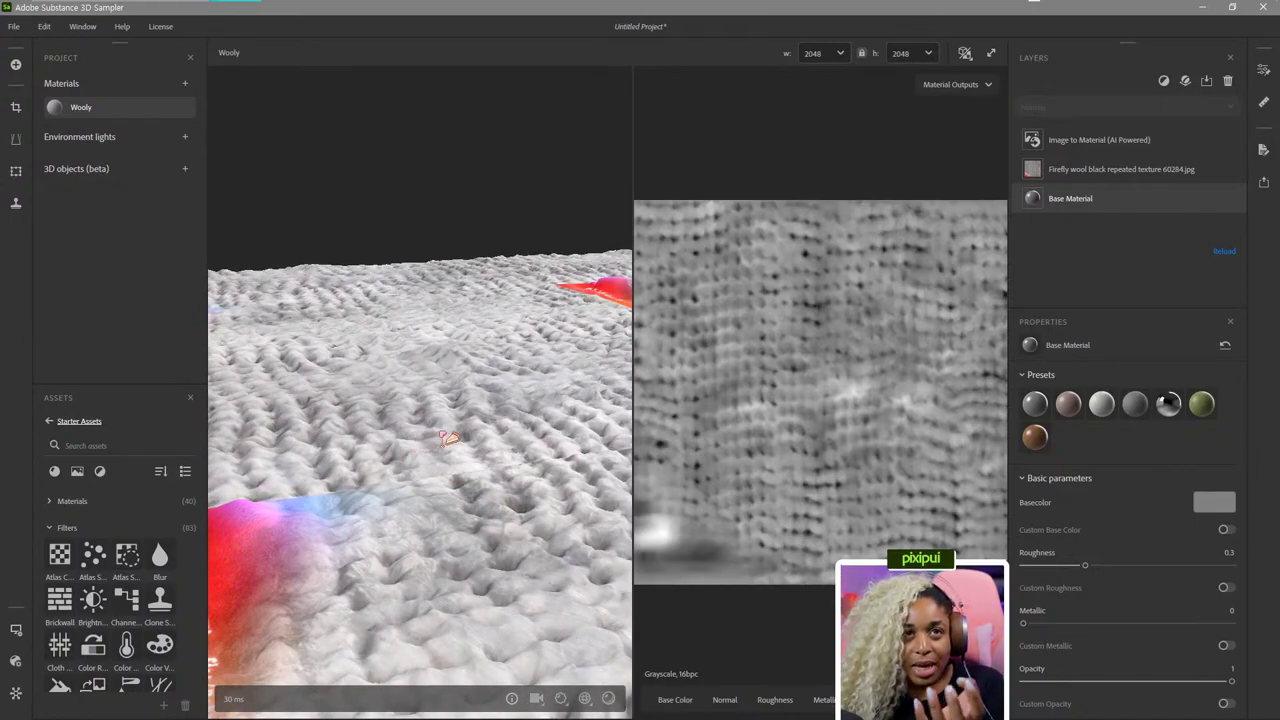
scroll(440, 436, down, 5)
drag(447, 437, 503, 444)
scroll(755, 410, down, 2)
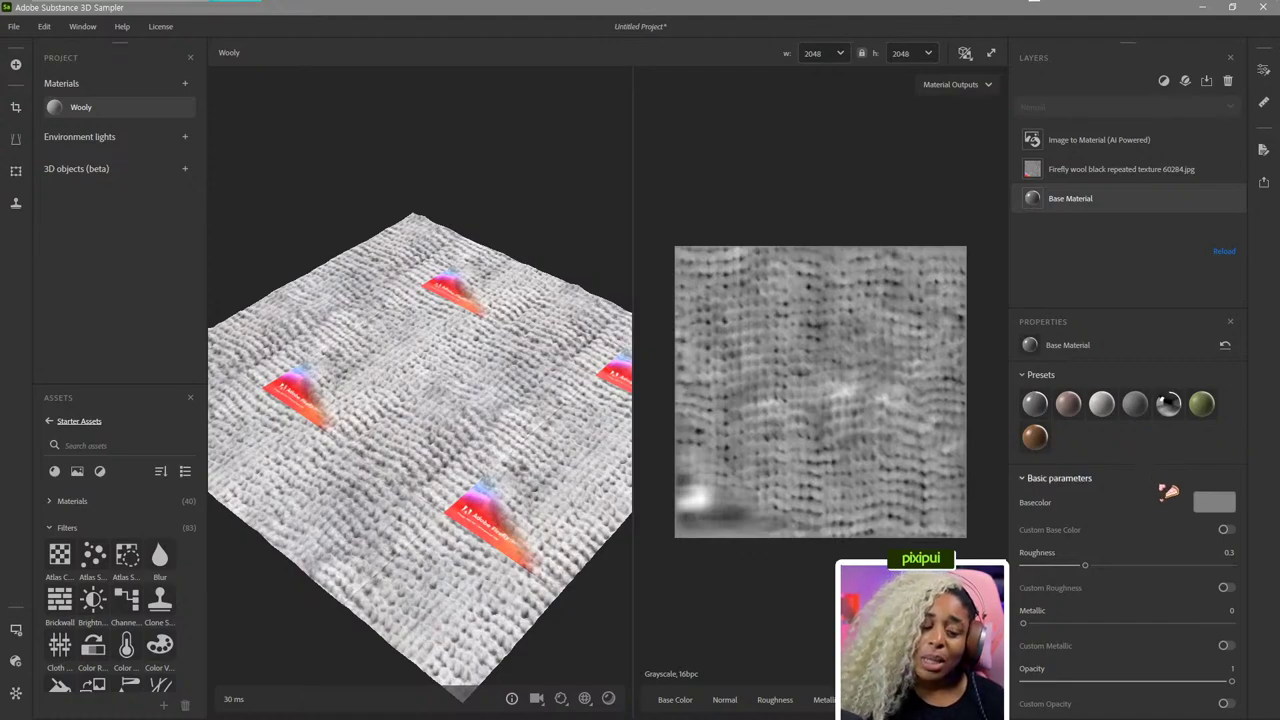
Set the base material's Specular Level to 0.
scroll(1168, 503, down, 5)
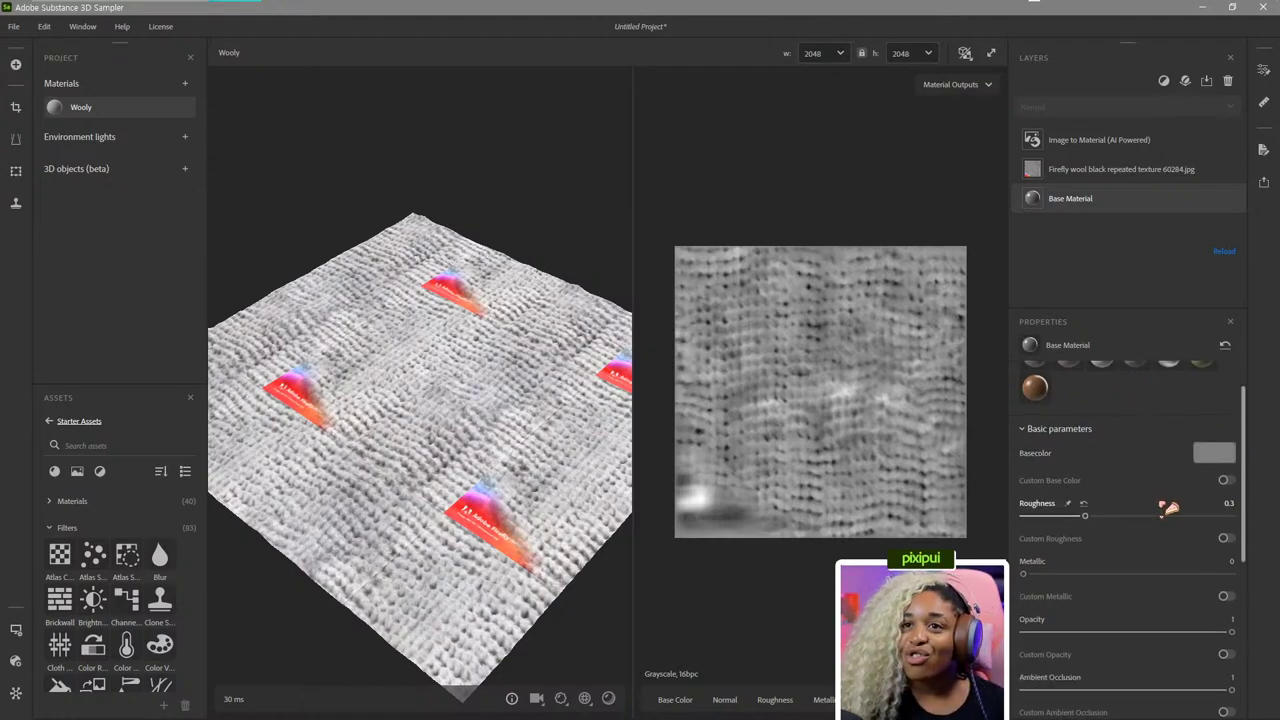
scroll(1143, 605, down, 2)
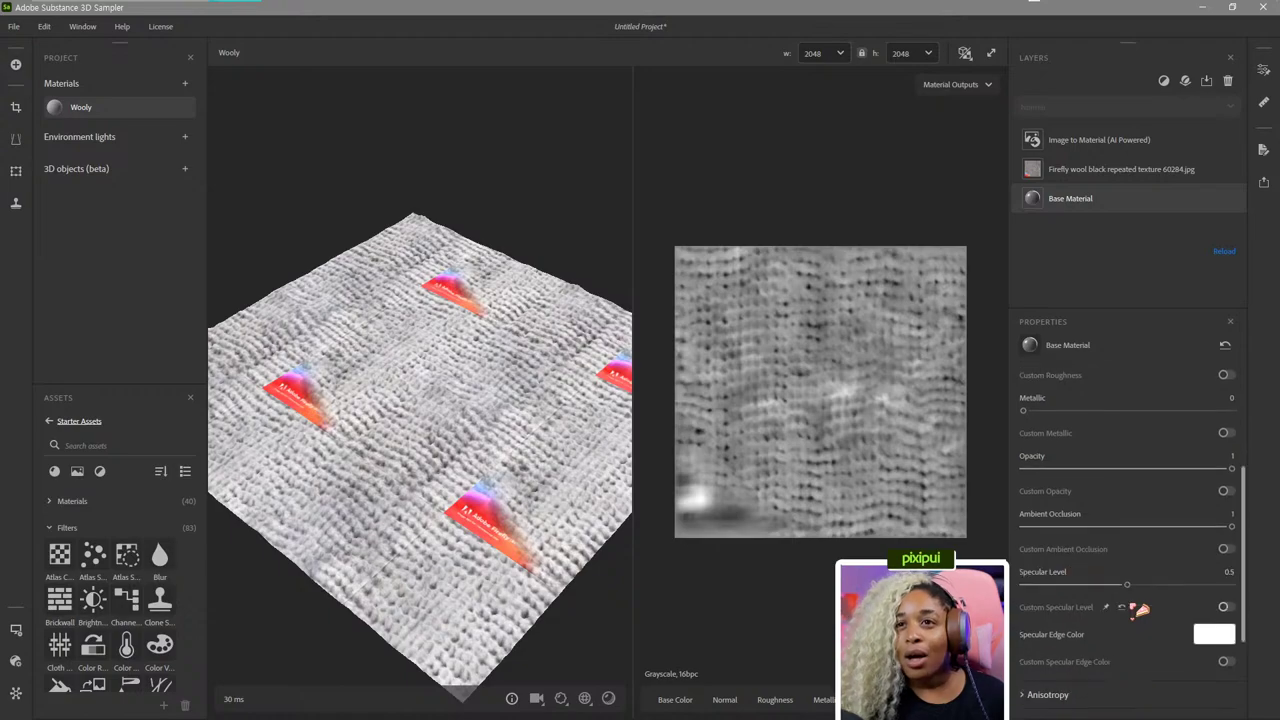
drag(1135, 509, 1014, 509)
drag(1103, 517, 986, 508)
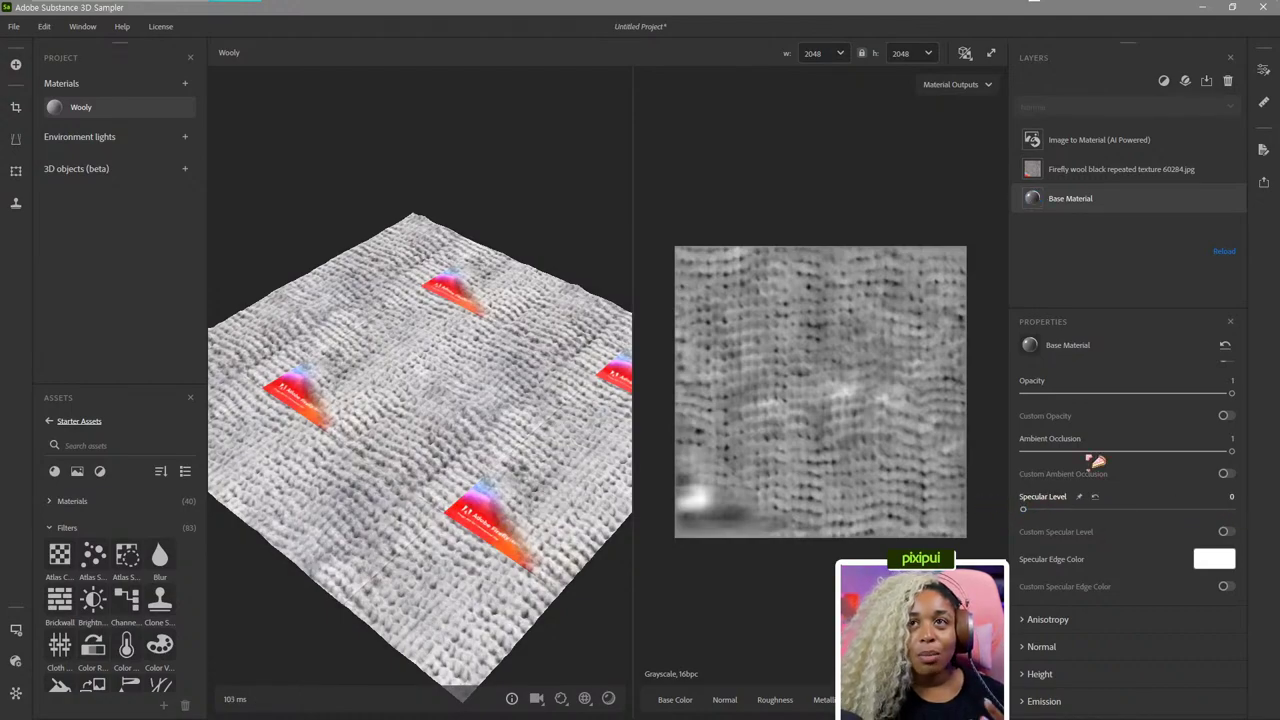
Show the settings of the Firefly wool black repeated texture 60284.jpg layer.
scroll(1144, 453, up, 3)
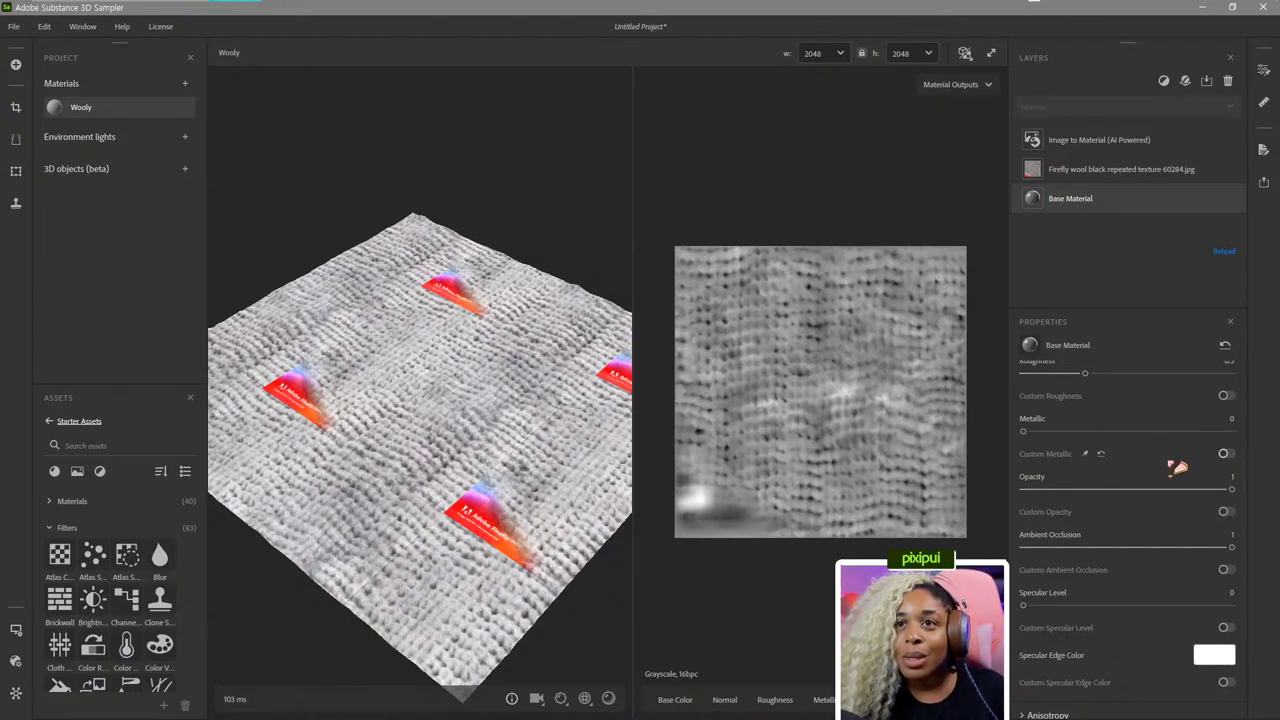
scroll(1180, 500, down, 5)
scroll(1178, 497, up, 10)
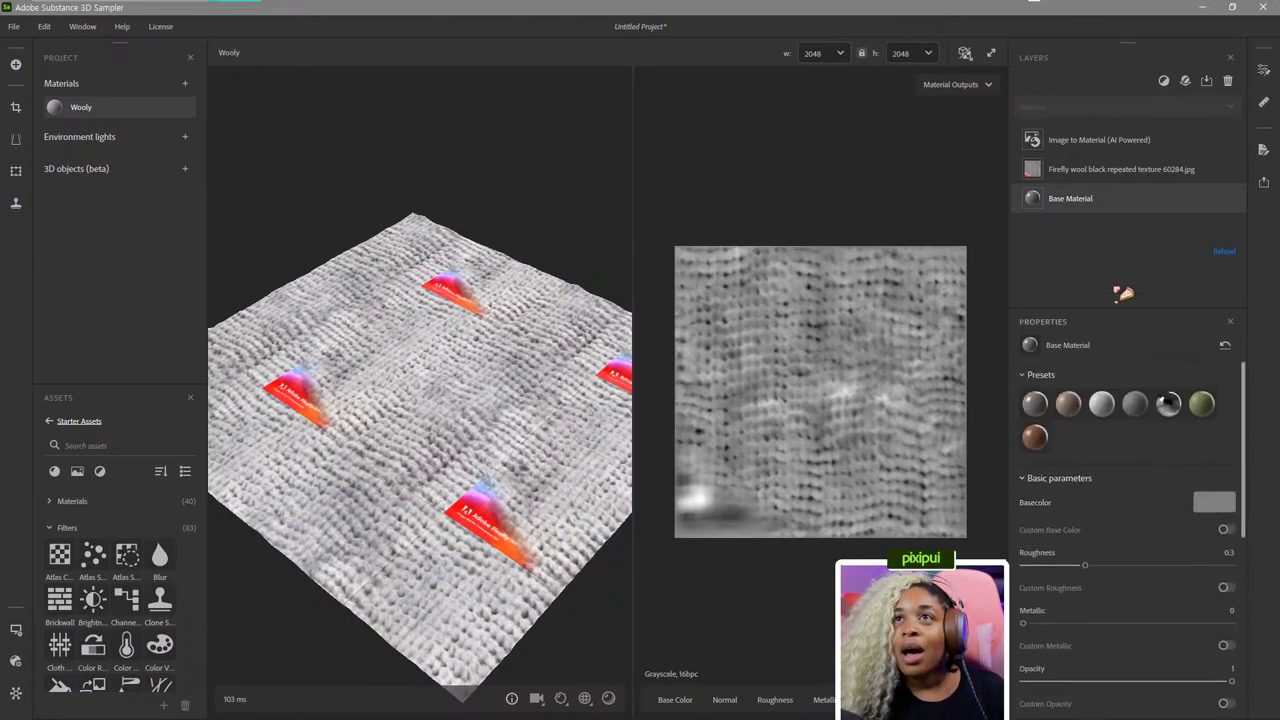
click(1133, 172)
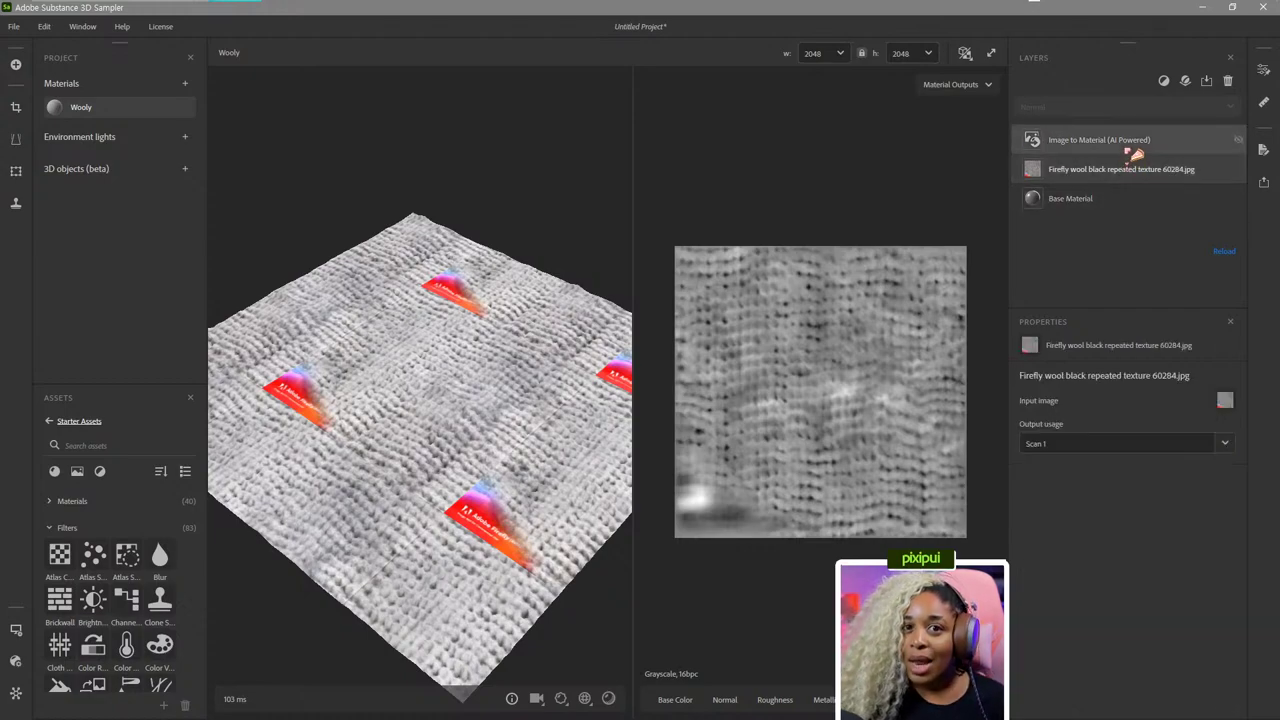
Select the Image to Material (AI Powered) layer and orbit to a lower view of the knit.
click(1137, 143)
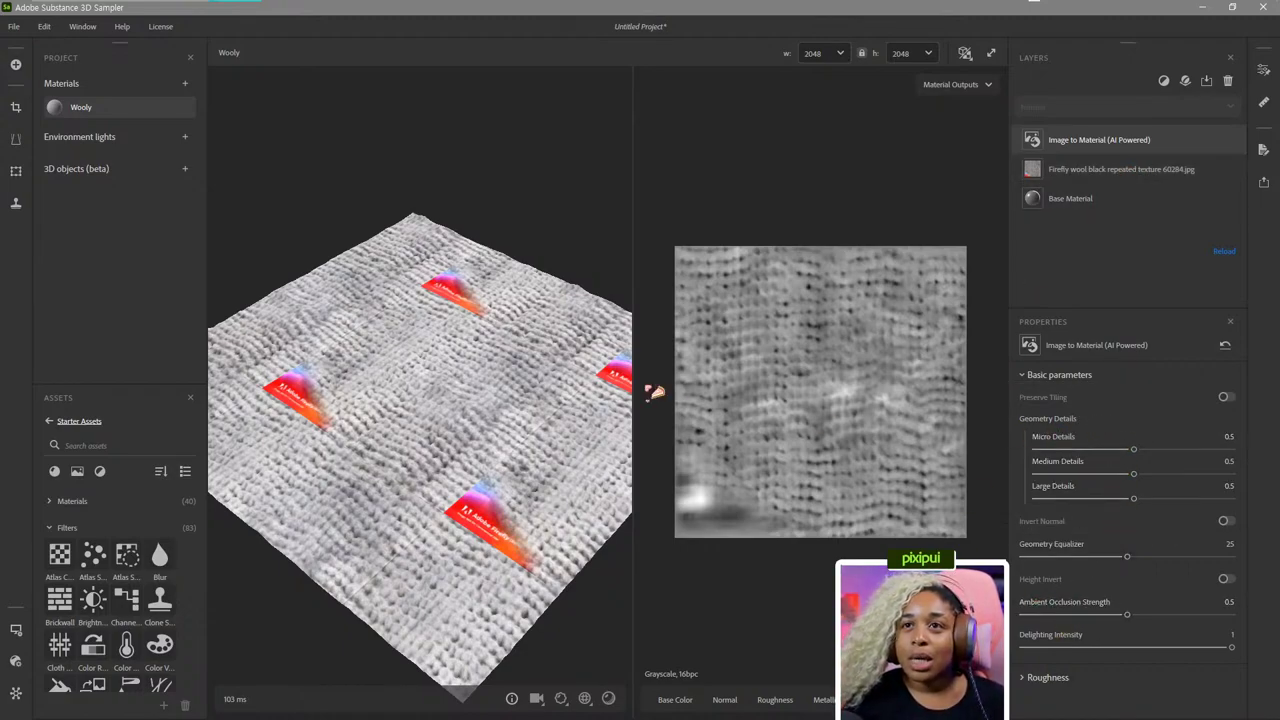
scroll(505, 348, up, 5)
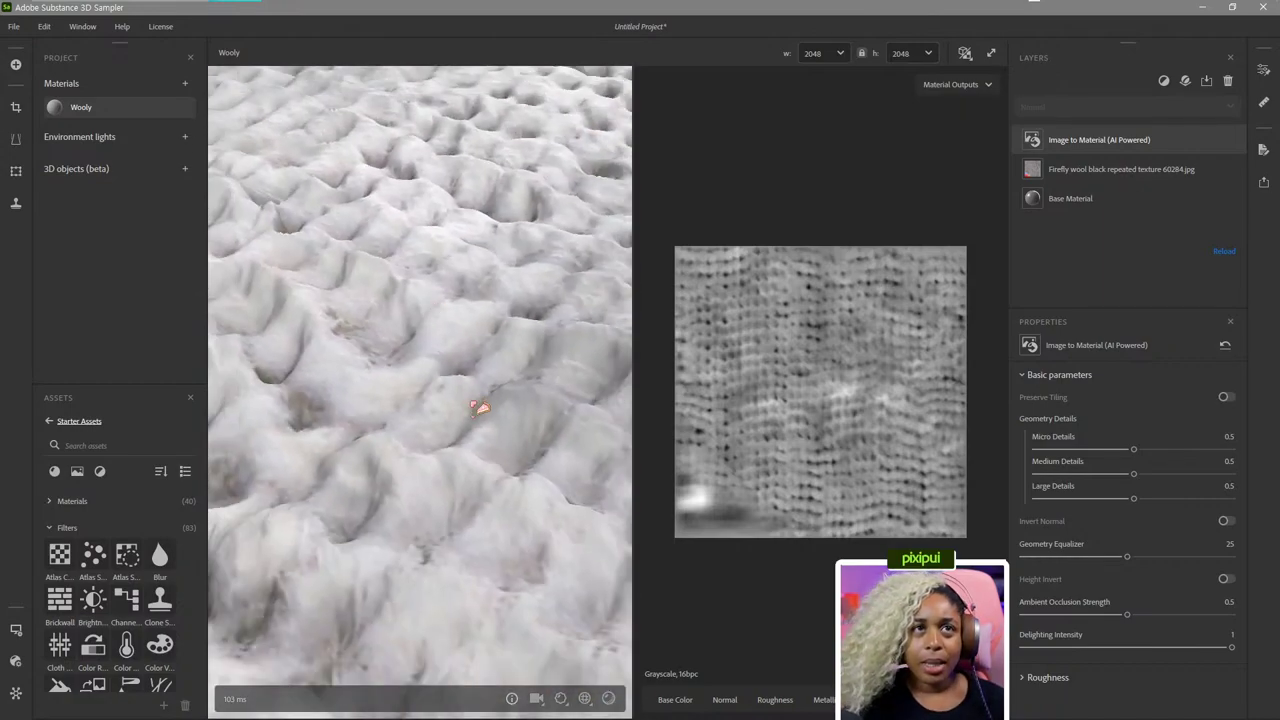
mouse_move(470, 370)
mouse_down()
mouse_move(517, 491)
mouse_move(443, 374)
mouse_move(473, 381)
mouse_move(494, 429)
mouse_move(466, 380)
mouse_up()
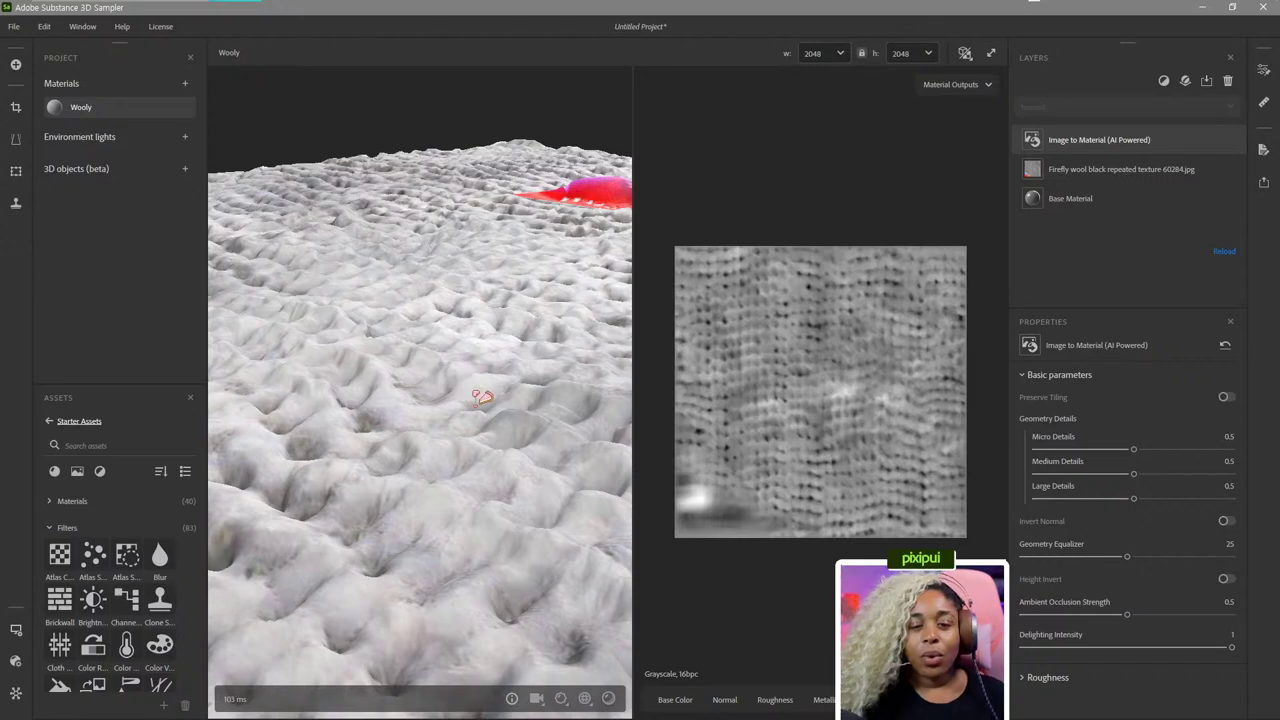
Compare the normal, height and base color maps in the 2D preview.
click(725, 700)
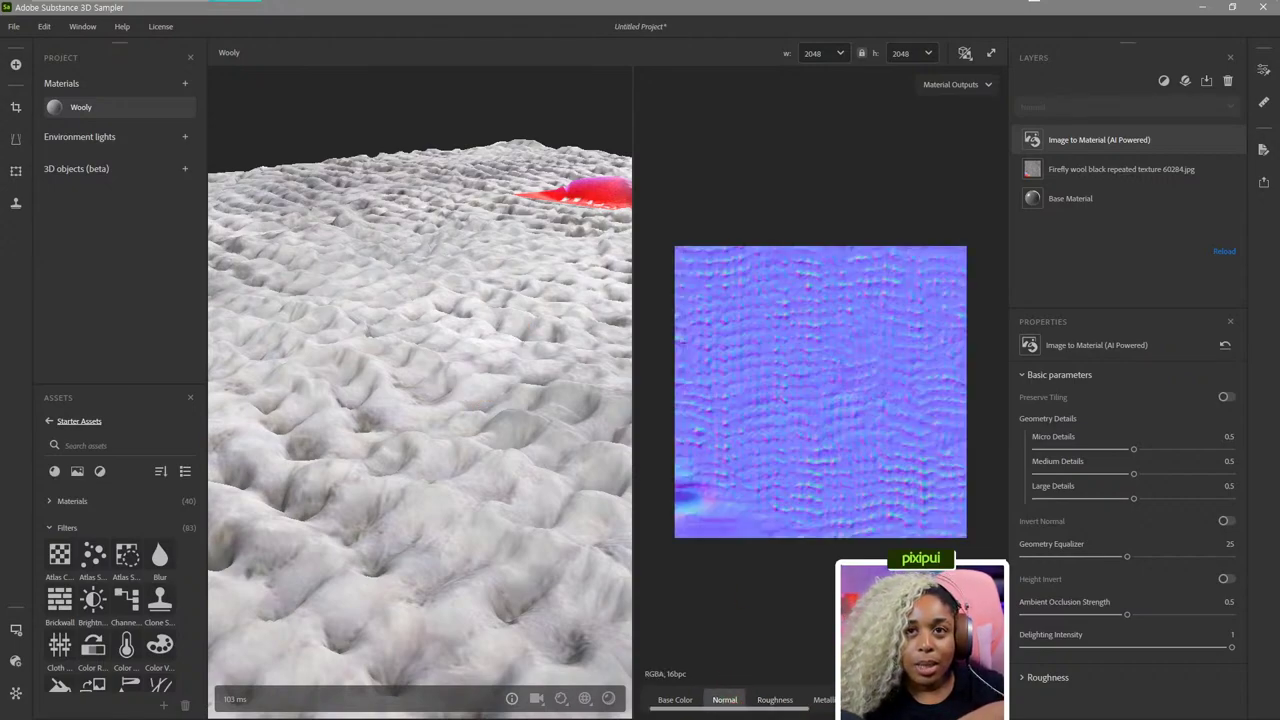
click(880, 700)
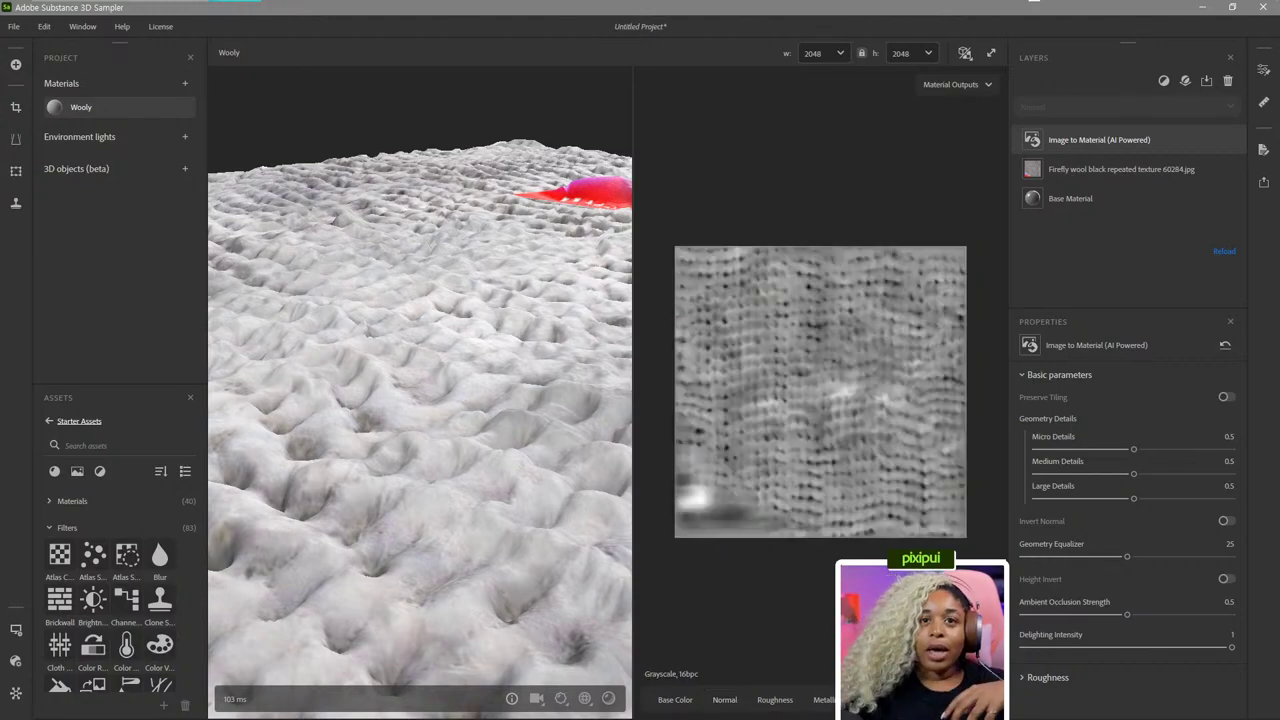
click(675, 700)
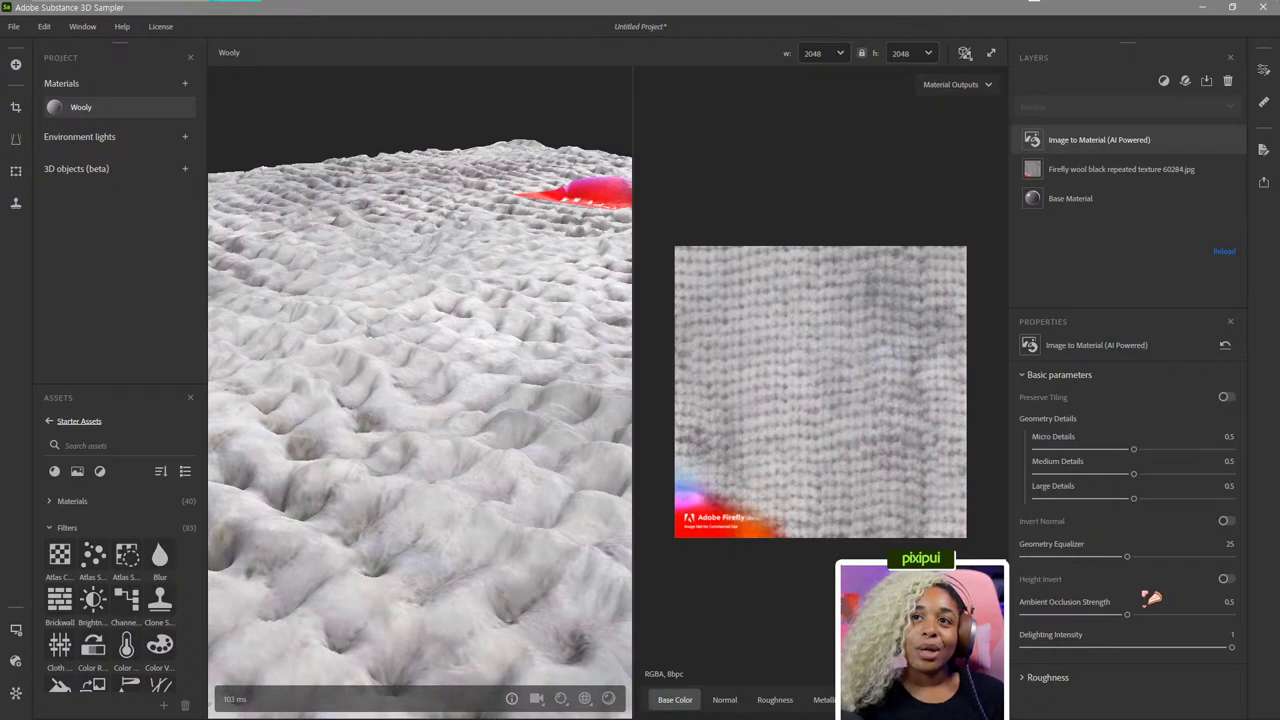
click(1226, 579)
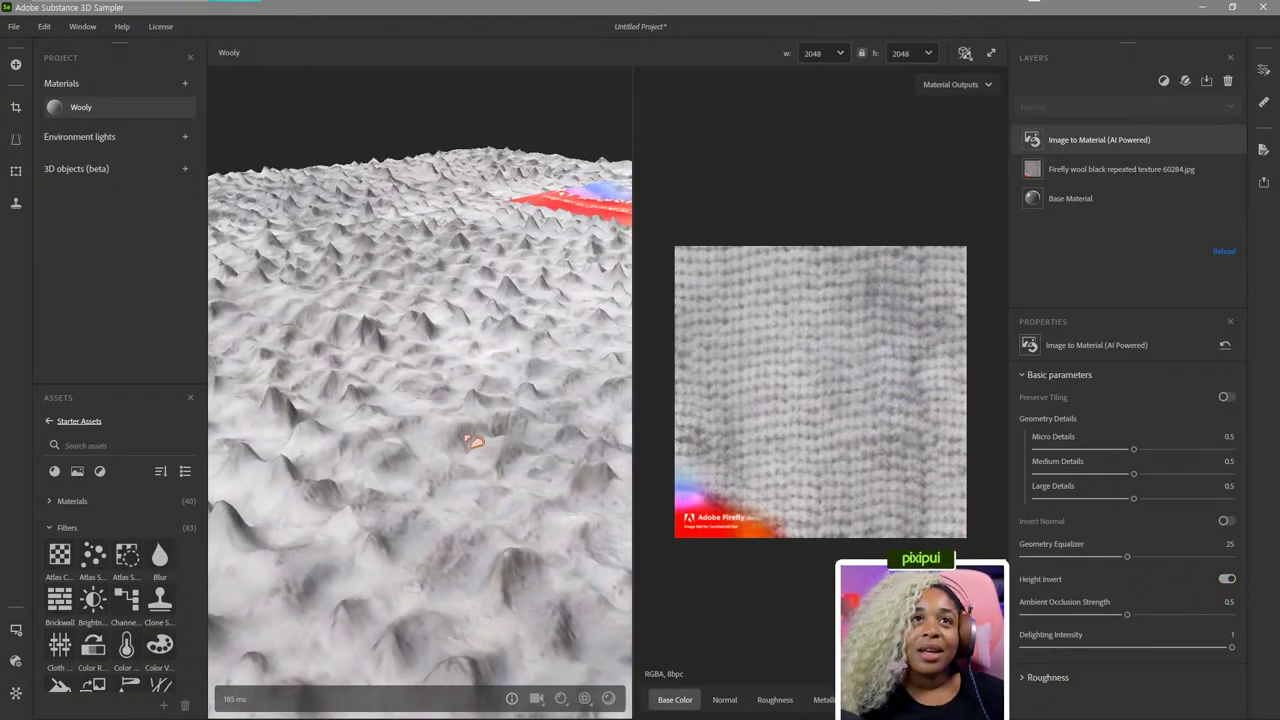
drag(473, 441, 398, 445)
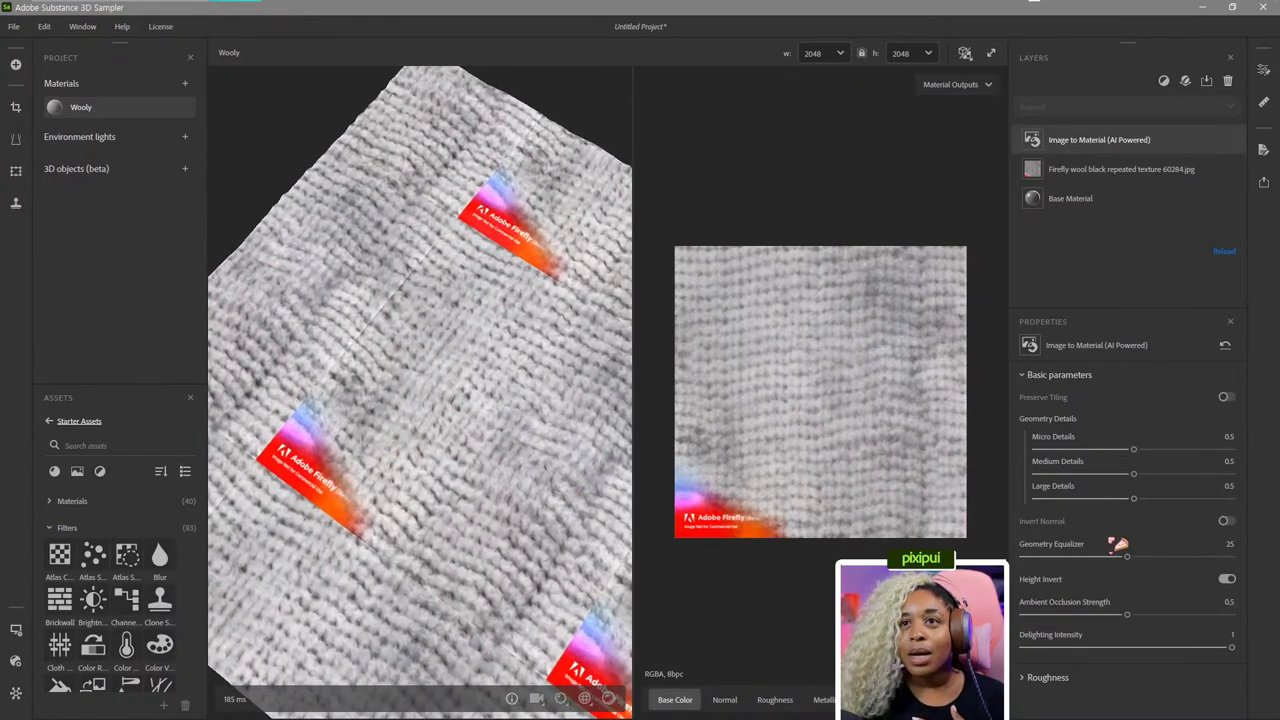
click(1232, 579)
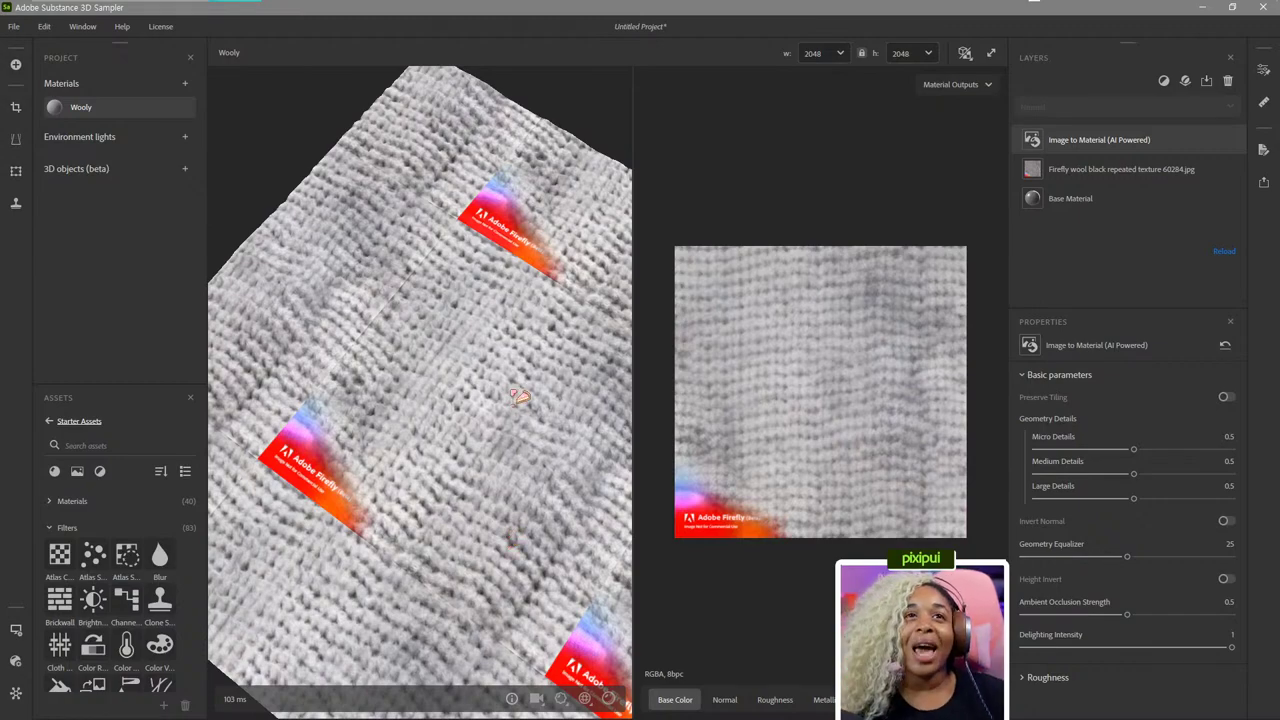
drag(527, 497, 449, 466)
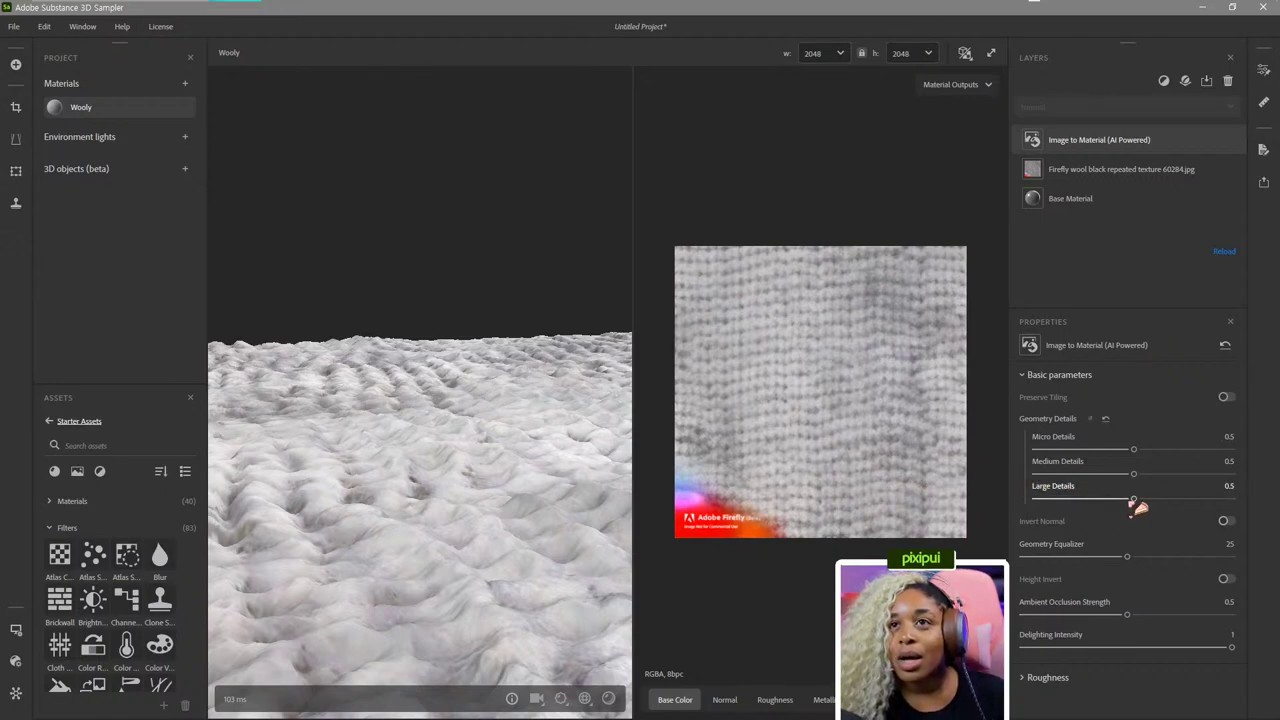
Set Large Details to 0.86, checking the knit relief from a low grazing angle.
drag(628, 486, 541, 414)
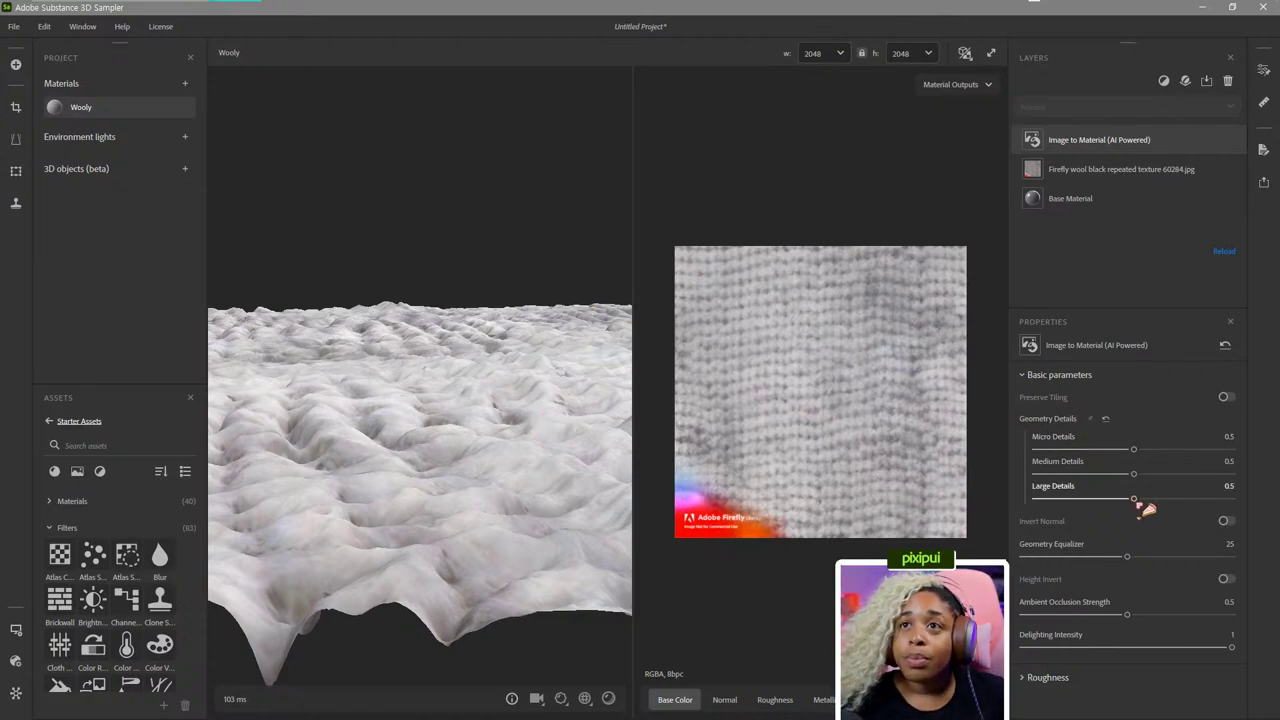
drag(1133, 498, 1216, 499)
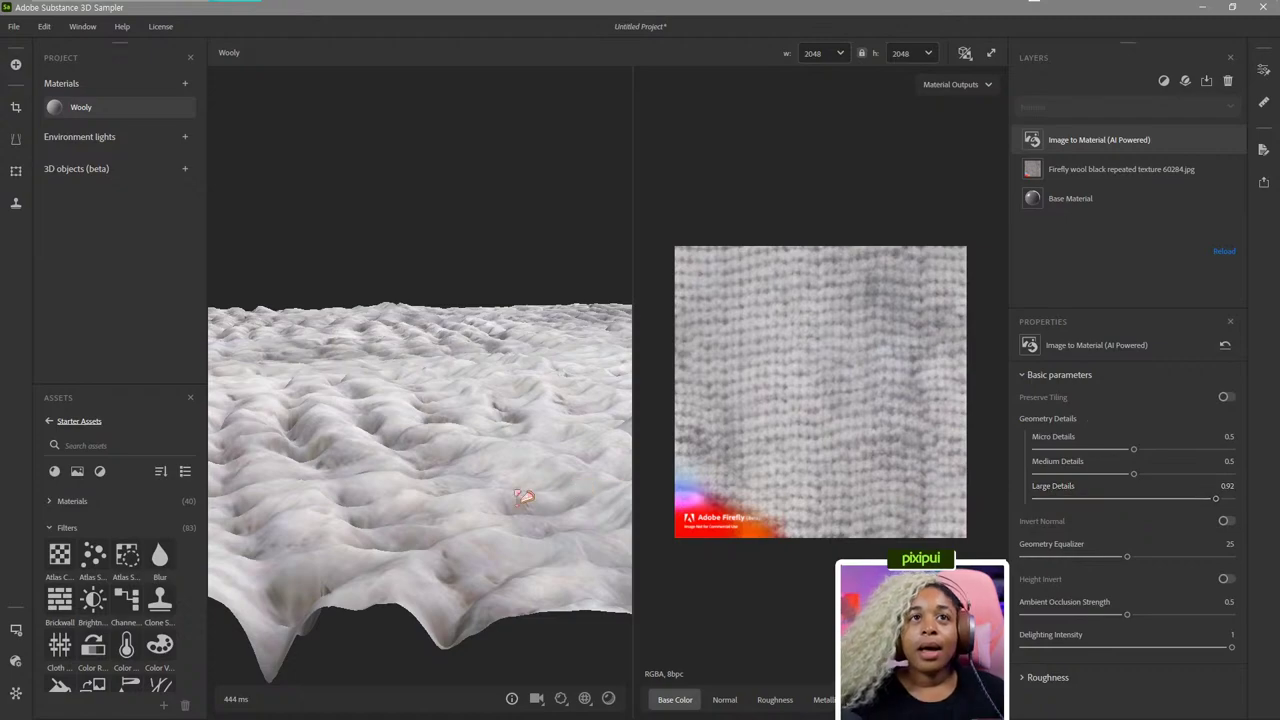
drag(526, 497, 449, 400)
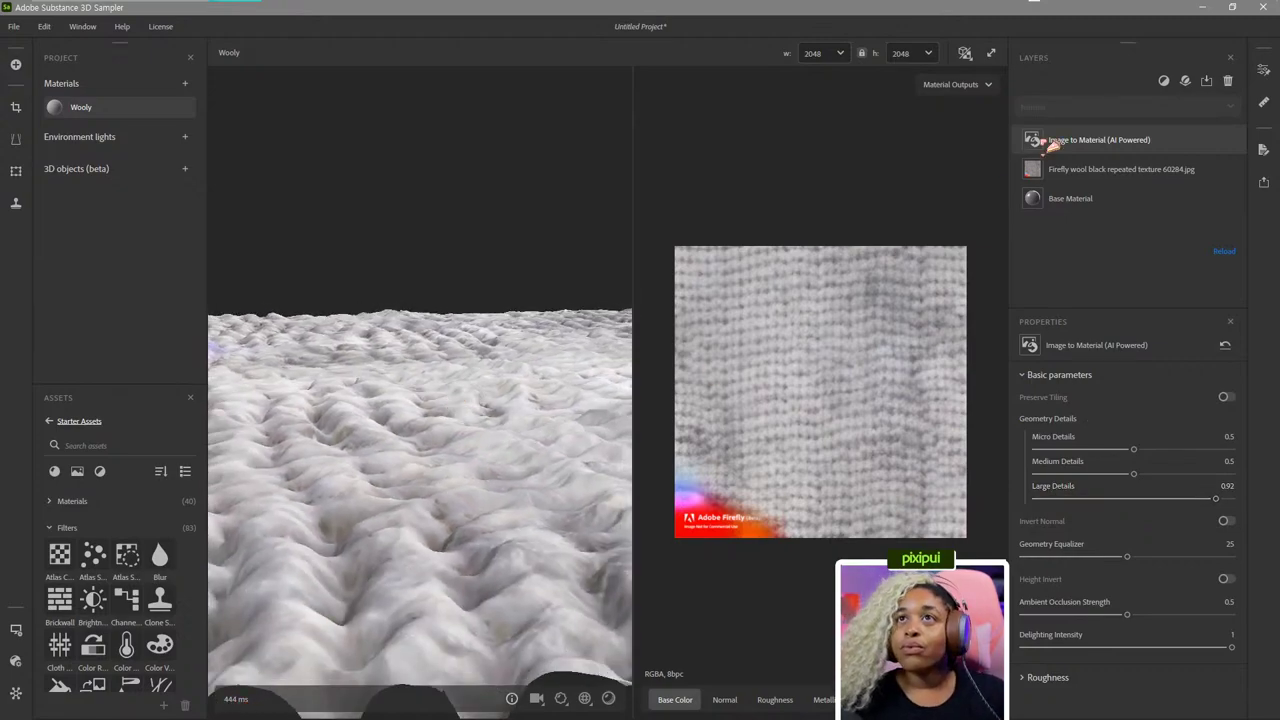
drag(1212, 500, 1178, 499)
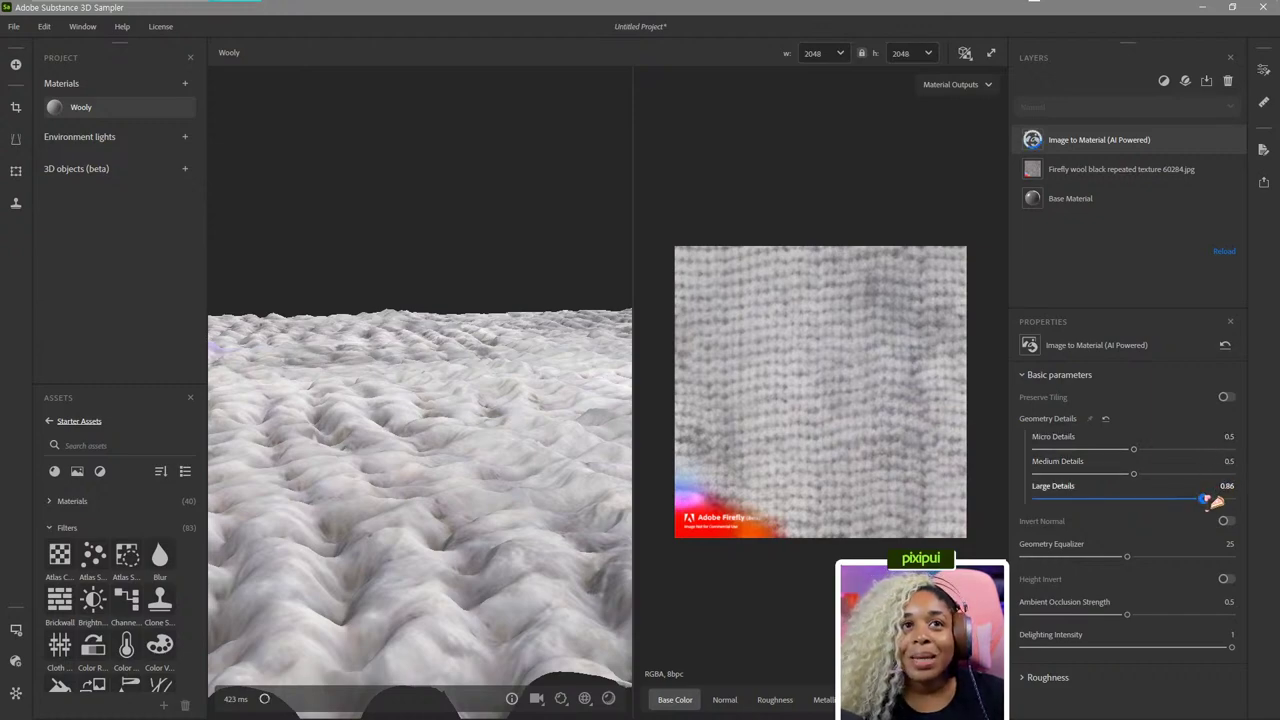
click(1206, 499)
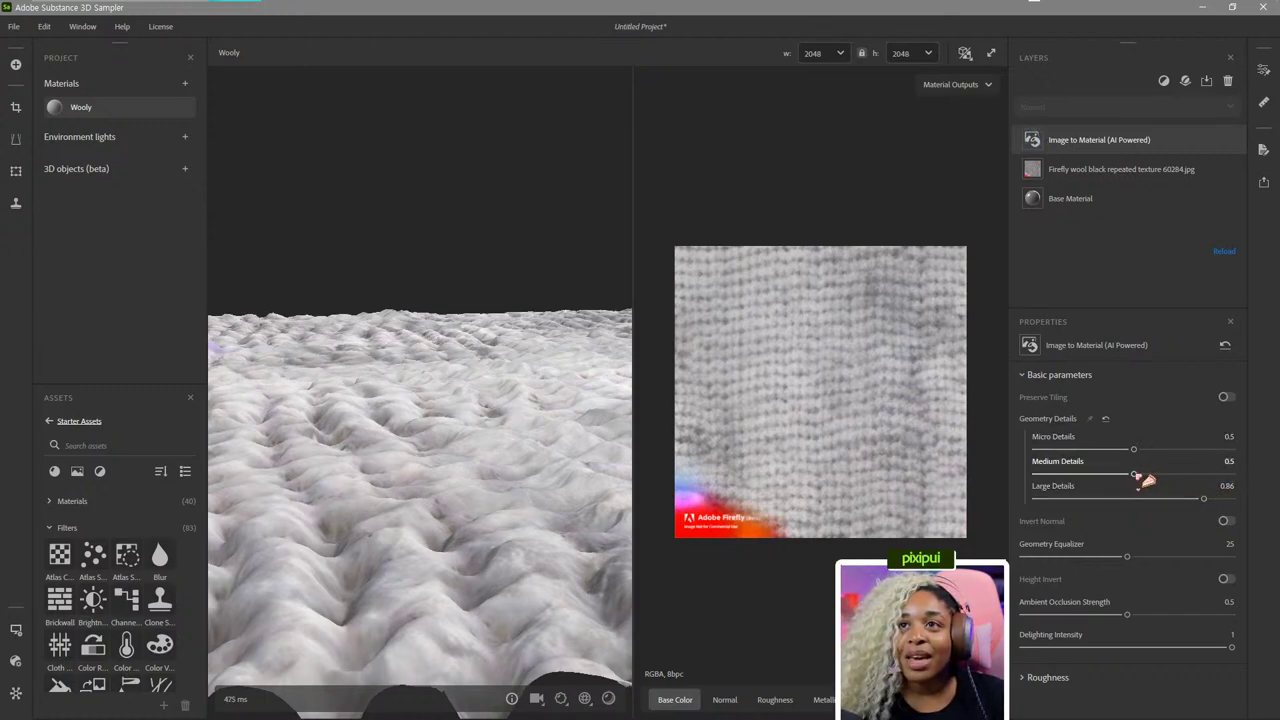
Set Micro Details to 0.62 and Medium Details to 0.82.
drag(1146, 480, 1203, 480)
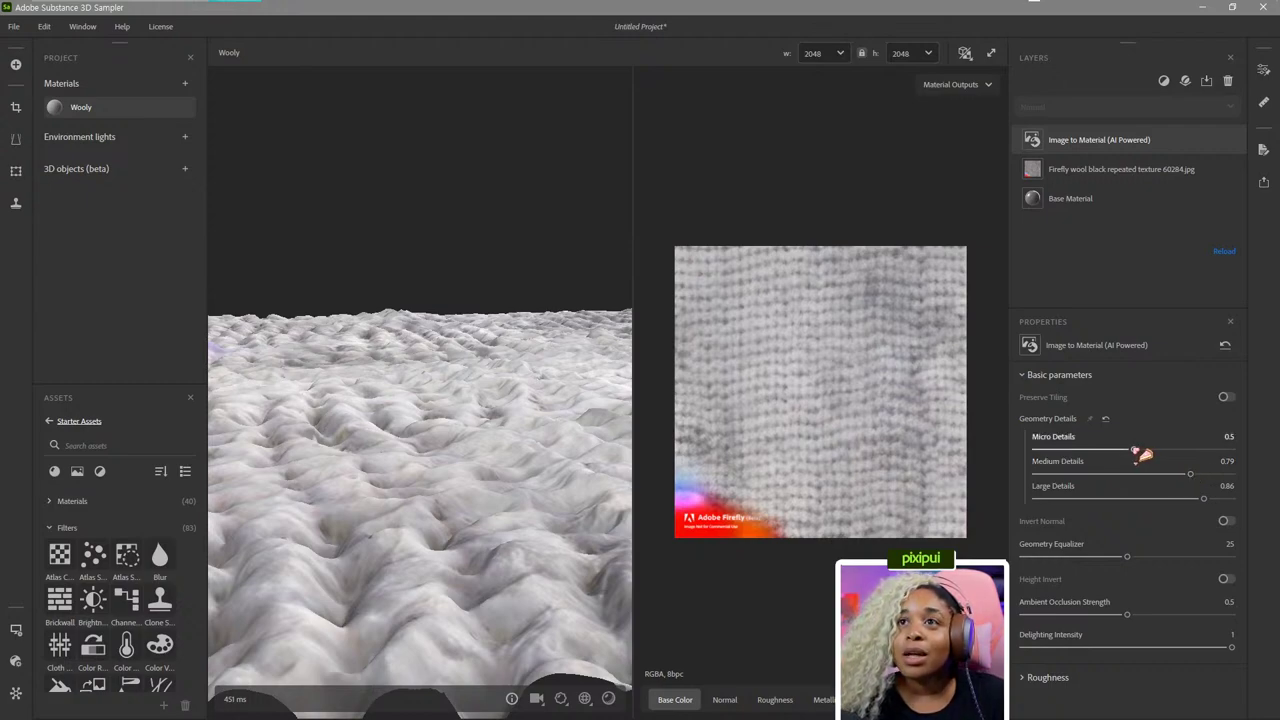
drag(1142, 453, 1222, 458)
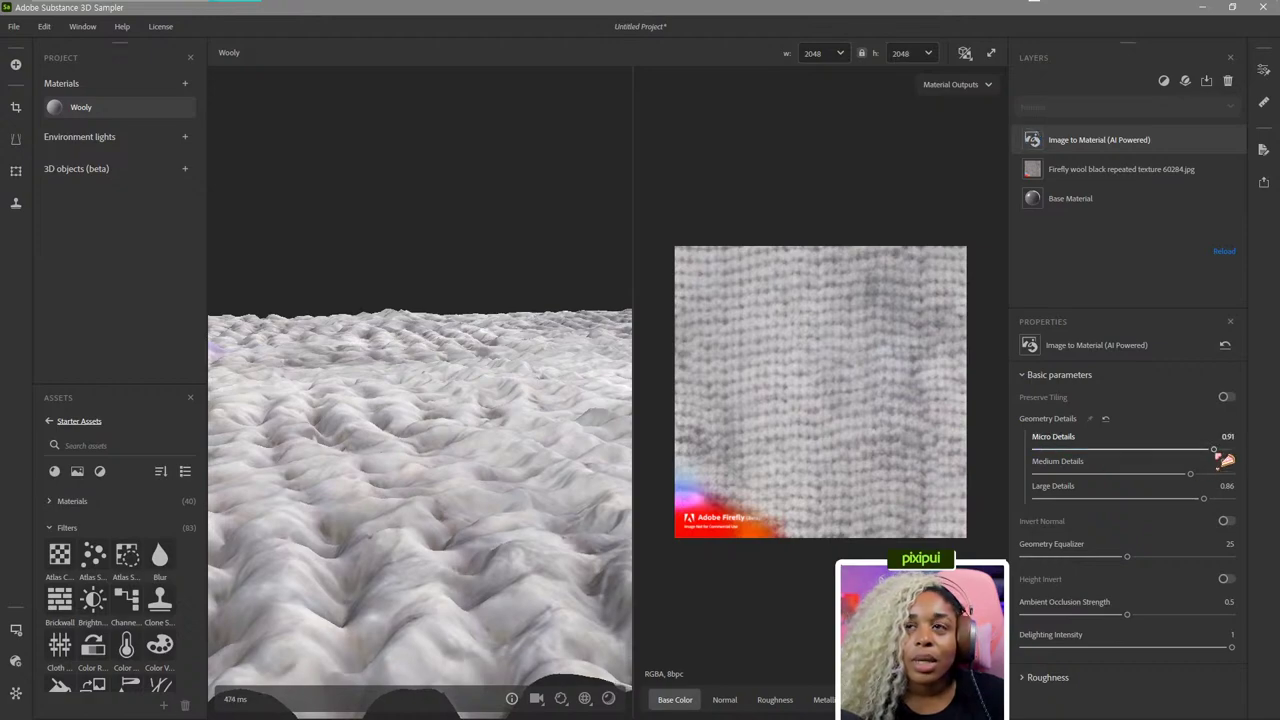
mouse_move(594, 504)
mouse_down()
mouse_move(571, 491)
mouse_move(591, 523)
mouse_up()
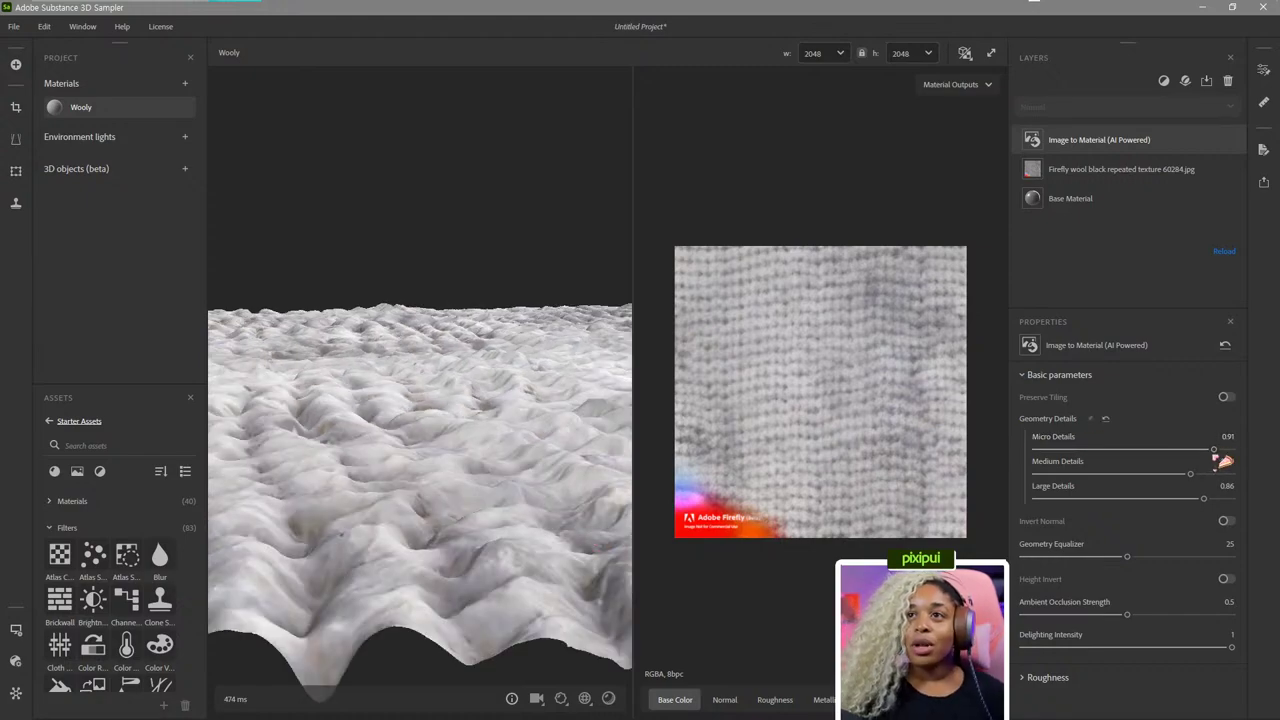
drag(1216, 452, 1080, 451)
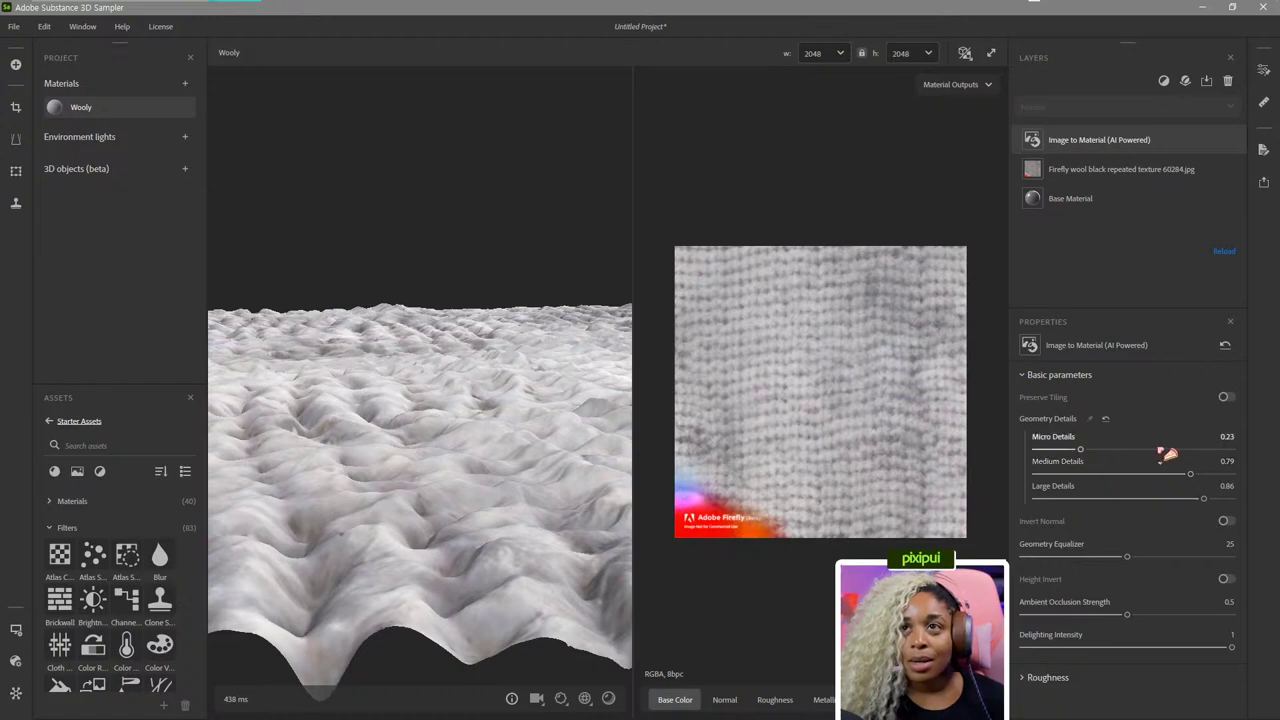
click(1157, 449)
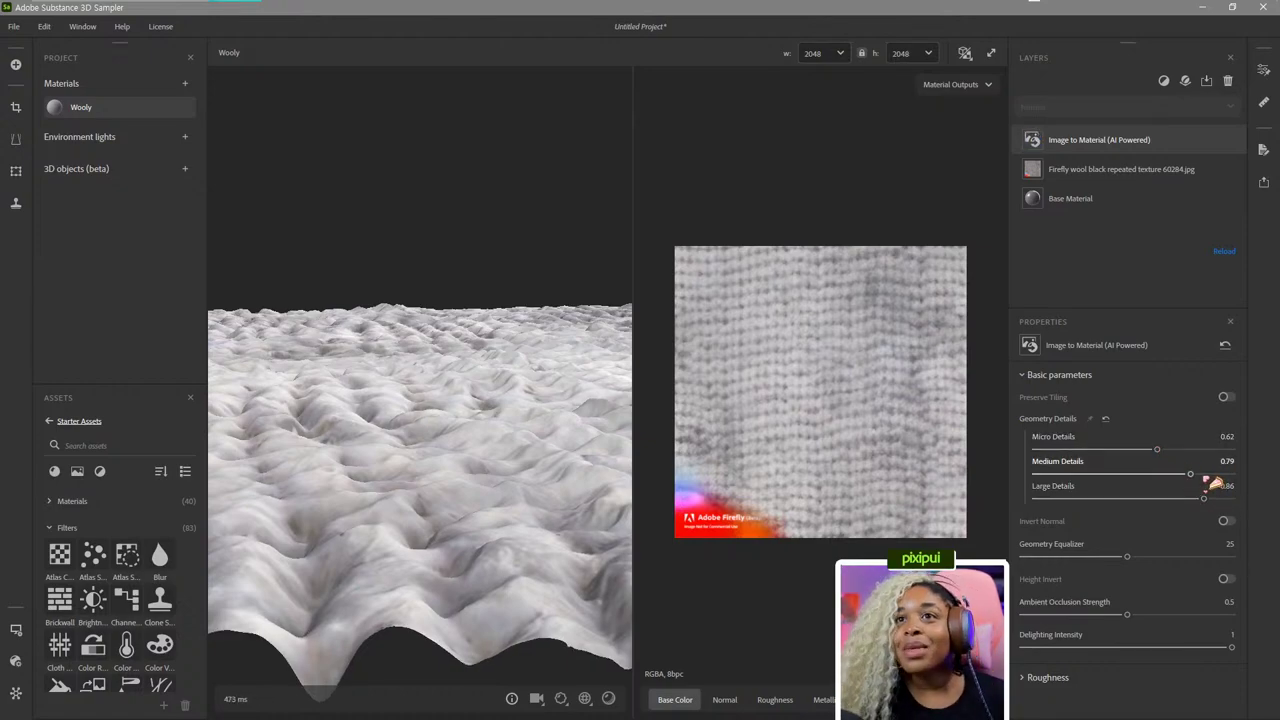
mouse_move(1187, 475)
mouse_down()
mouse_move(1100, 477)
mouse_move(1222, 484)
mouse_move(1204, 485)
mouse_up()
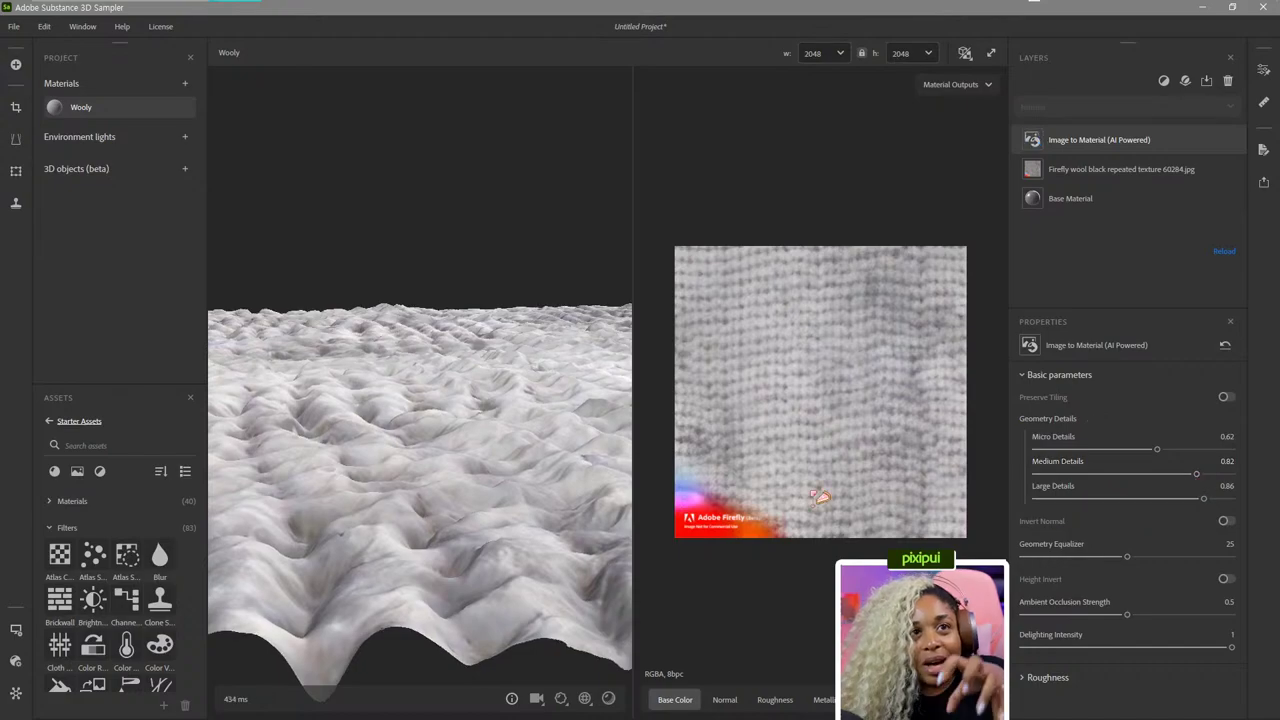
drag(553, 419, 496, 467)
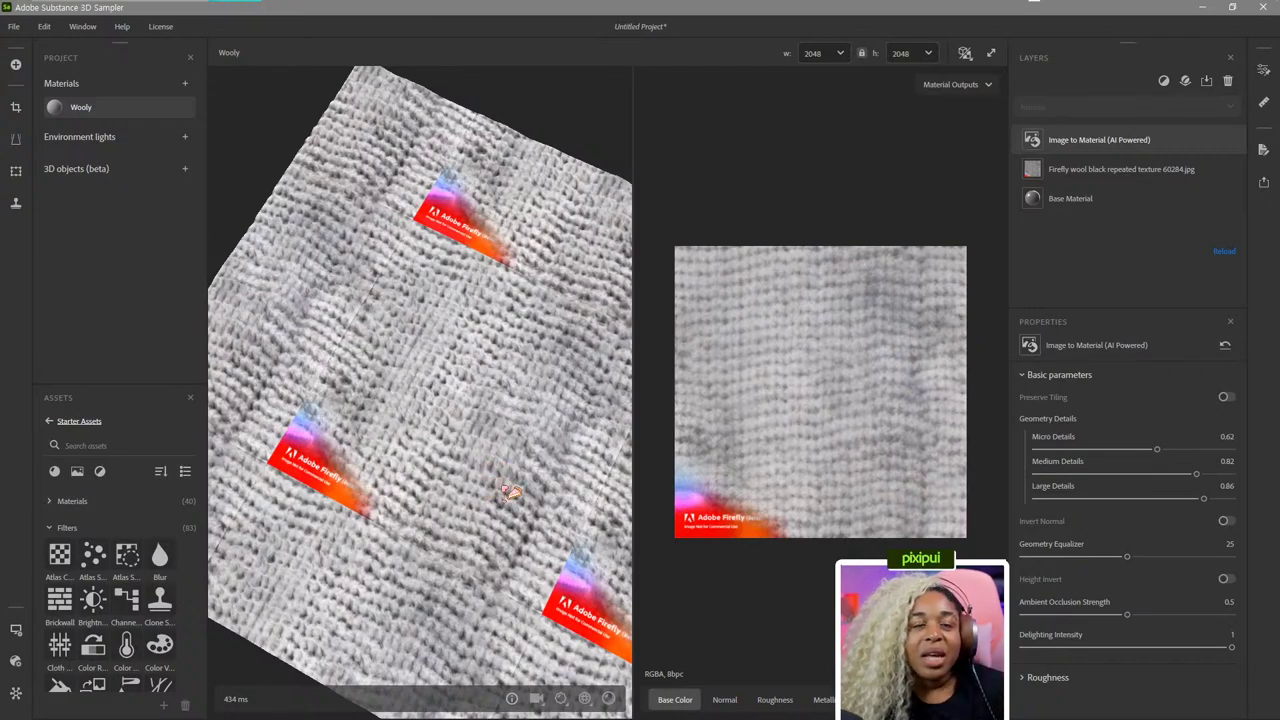
Drop Large Details to 0.19, then raise it to 0.43 to flatten the broad waves.
drag(536, 488, 507, 506)
drag(526, 460, 496, 446)
mouse_move(1203, 498)
mouse_down()
mouse_move(1155, 499)
mouse_move(1203, 499)
mouse_up()
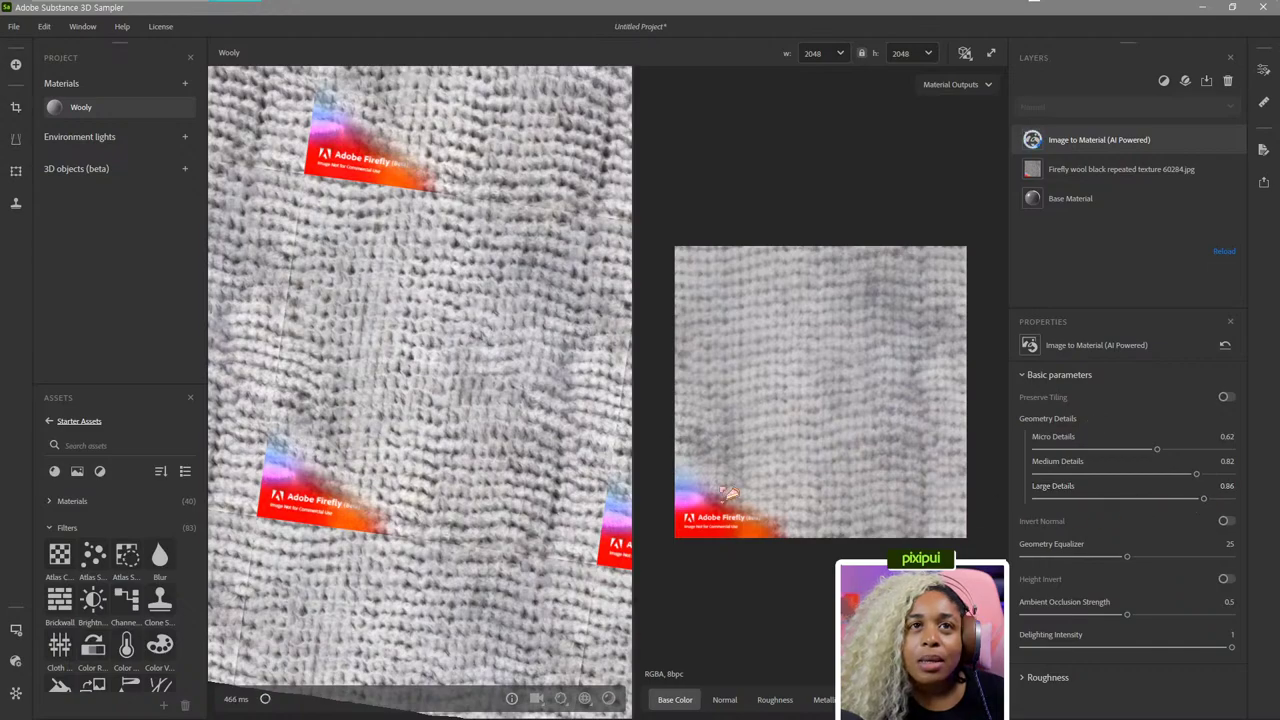
drag(523, 493, 440, 410)
scroll(440, 410, up, 5)
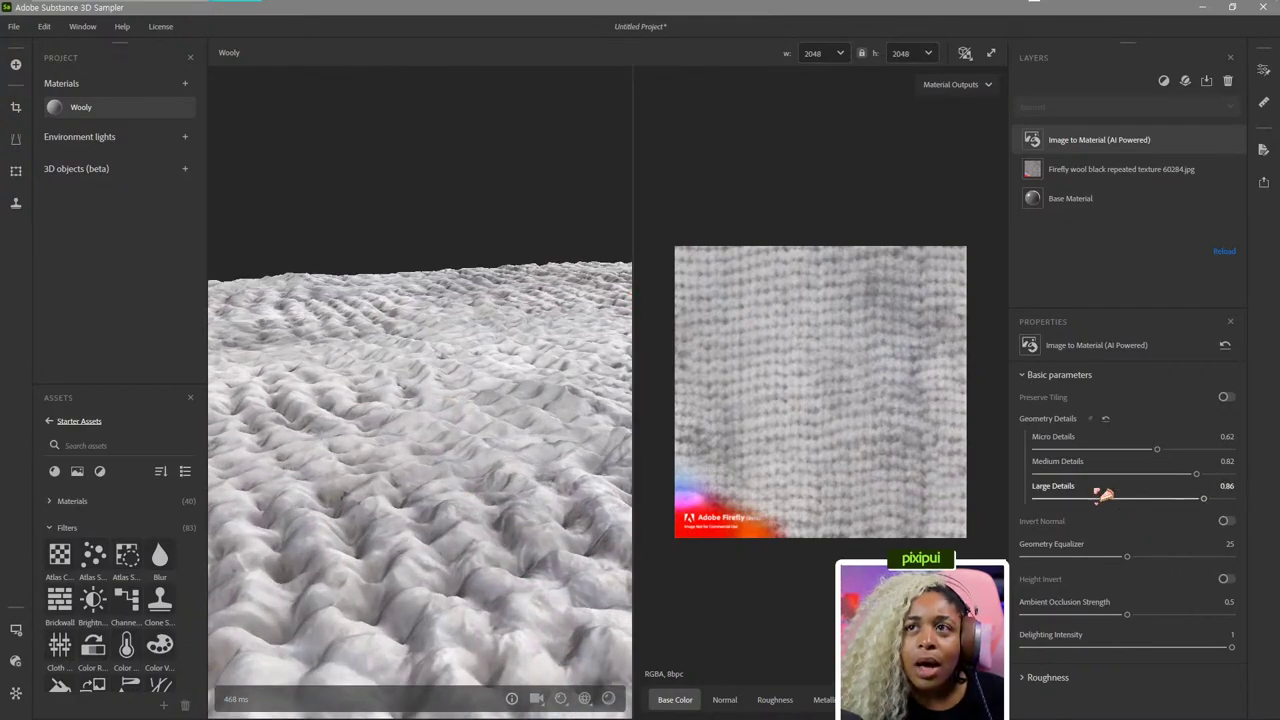
drag(1103, 498, 1072, 498)
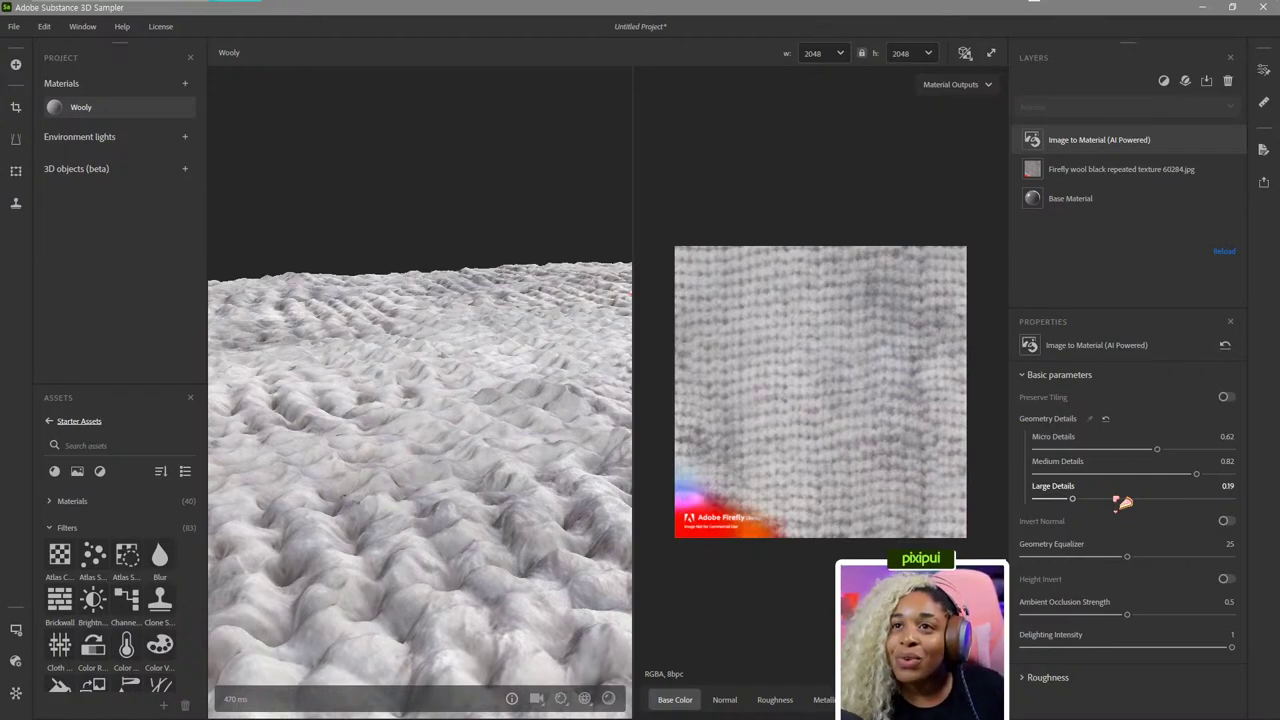
drag(1121, 499, 1094, 499)
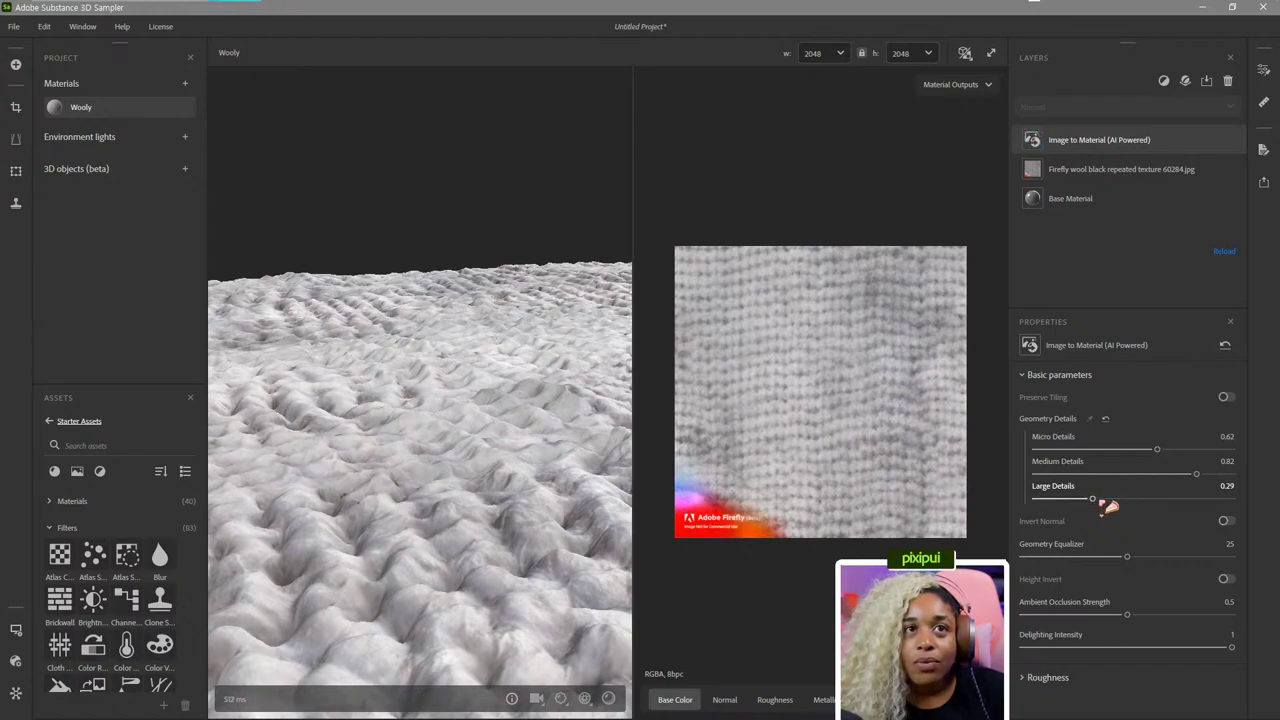
click(1120, 499)
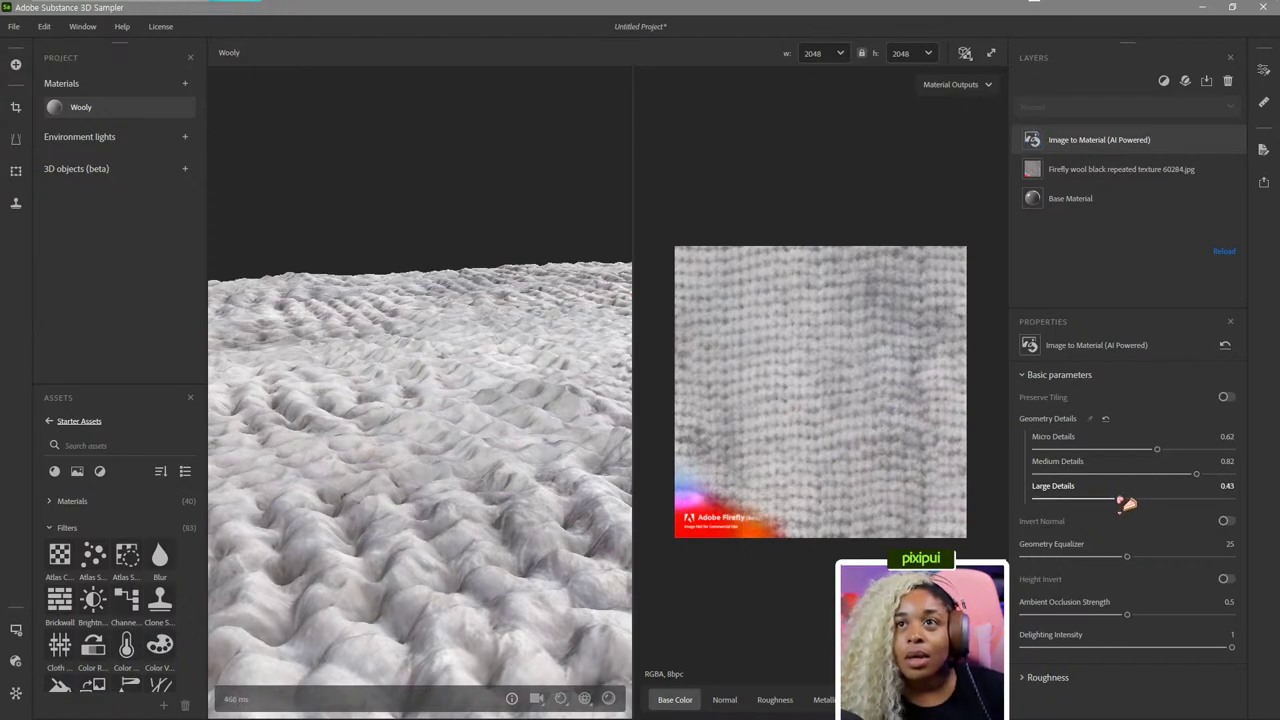
drag(500, 520, 441, 467)
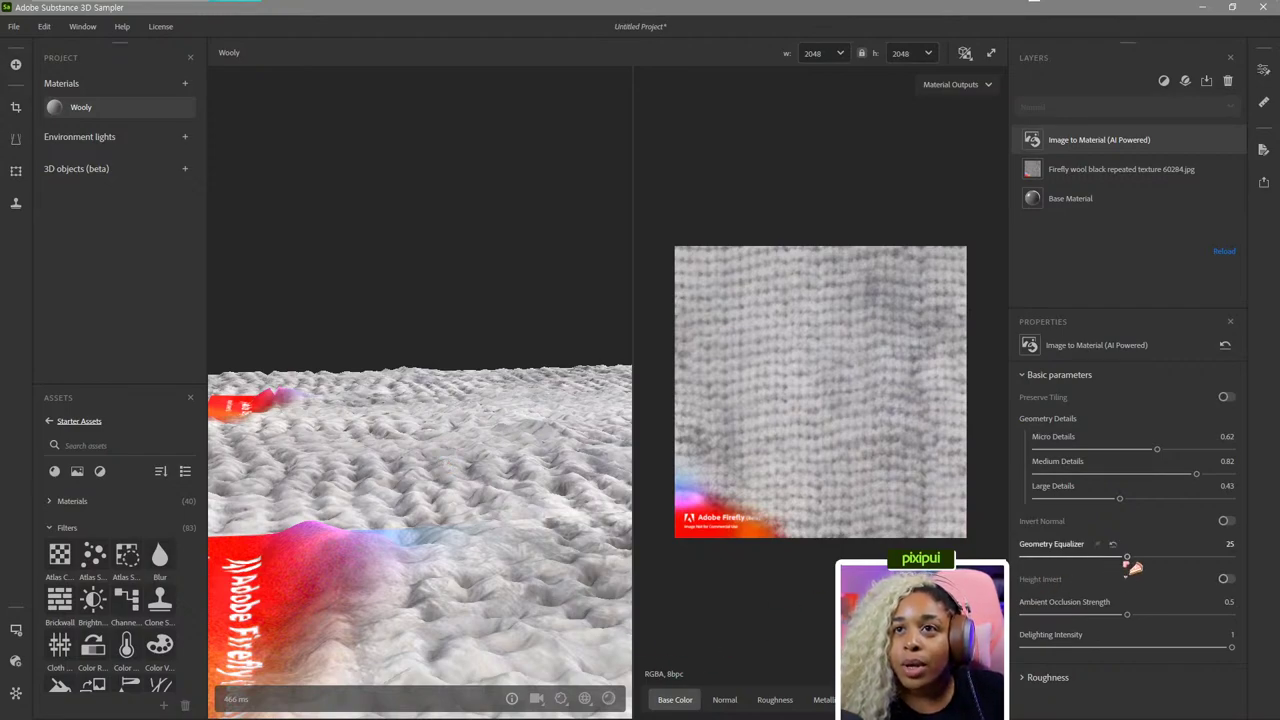
drag(1147, 565, 1105, 565)
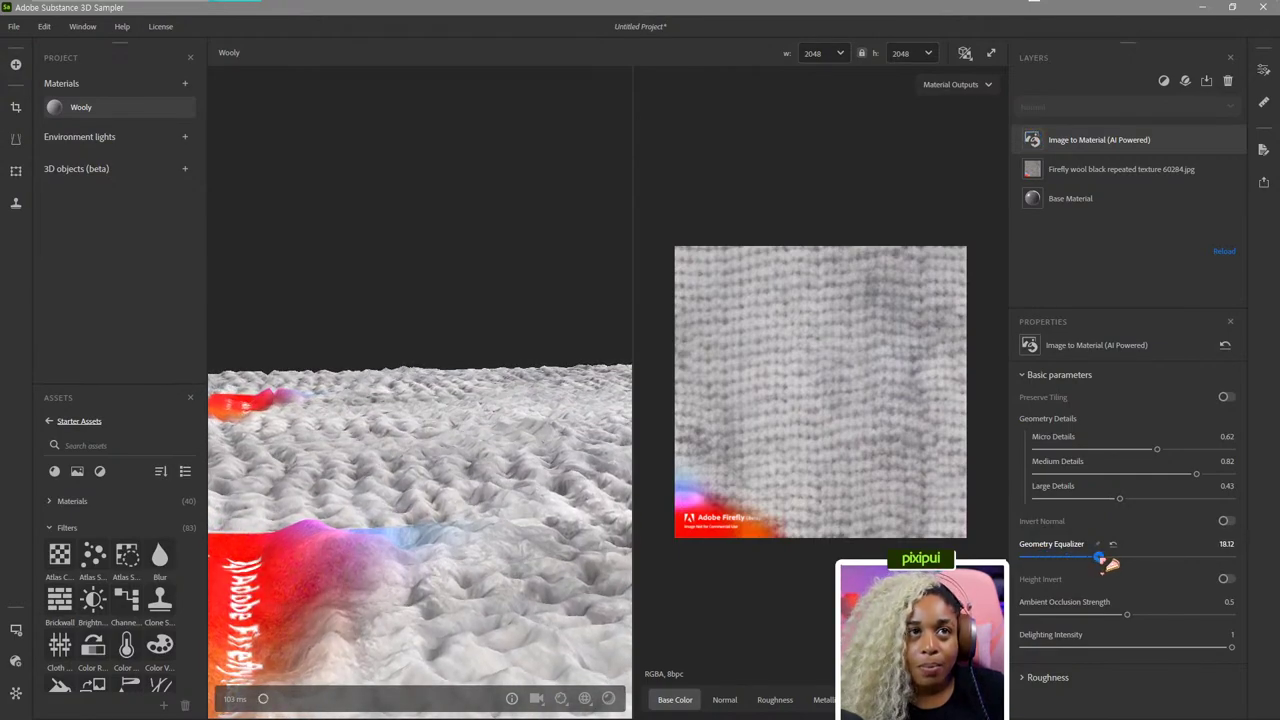
scroll(535, 443, down, 2)
drag(393, 519, 410, 450)
scroll(428, 473, down, 3)
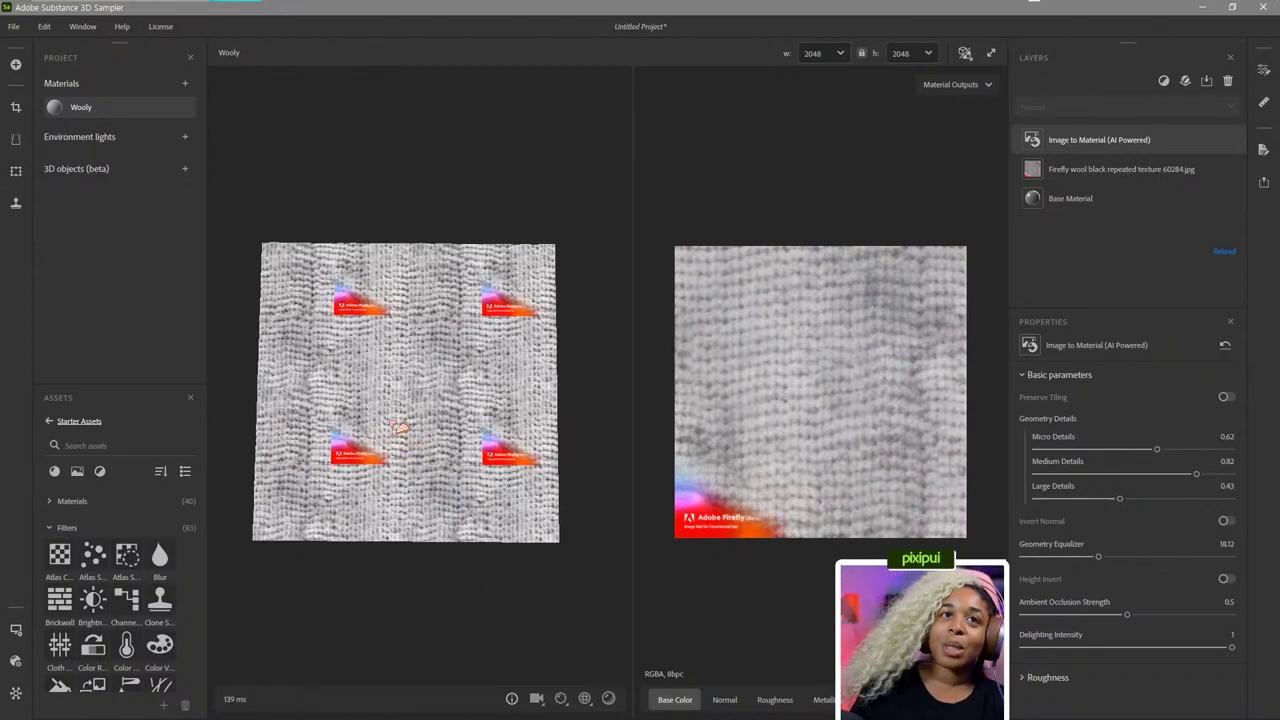
scroll(345, 493, up, 2)
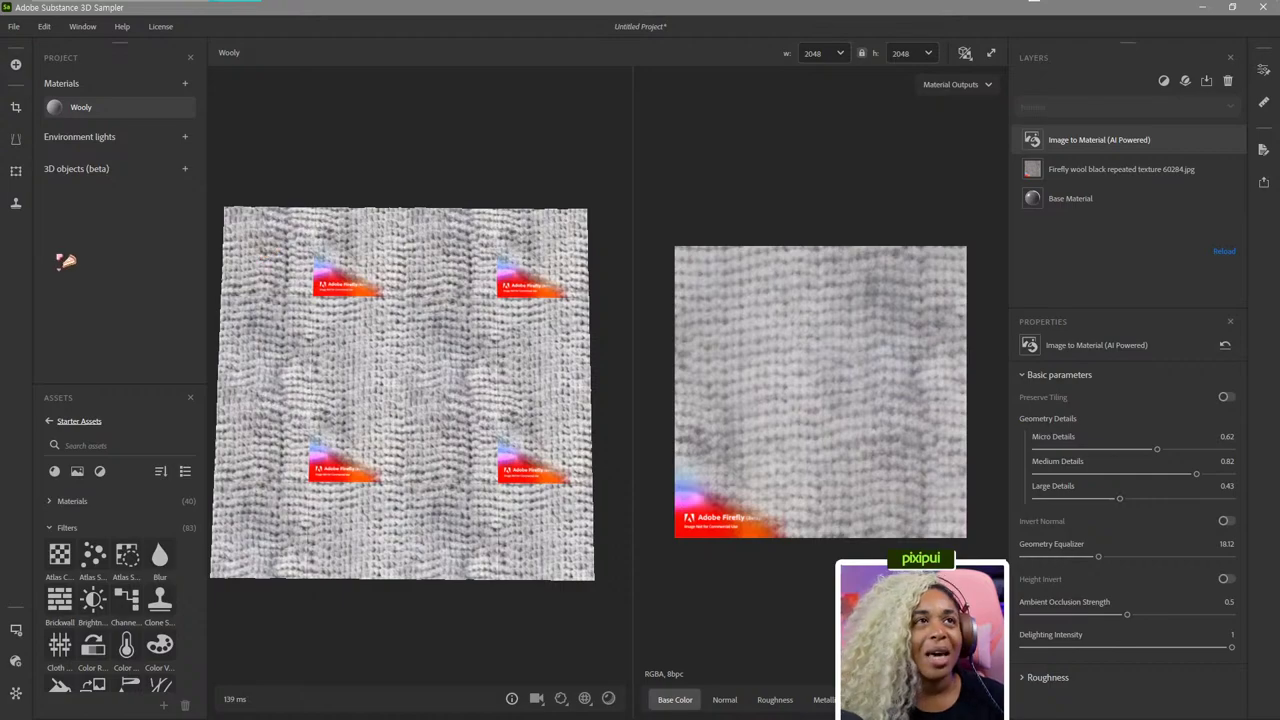
Add a Crop layer and shrink the crop box away from the watermark corner.
click(16, 110)
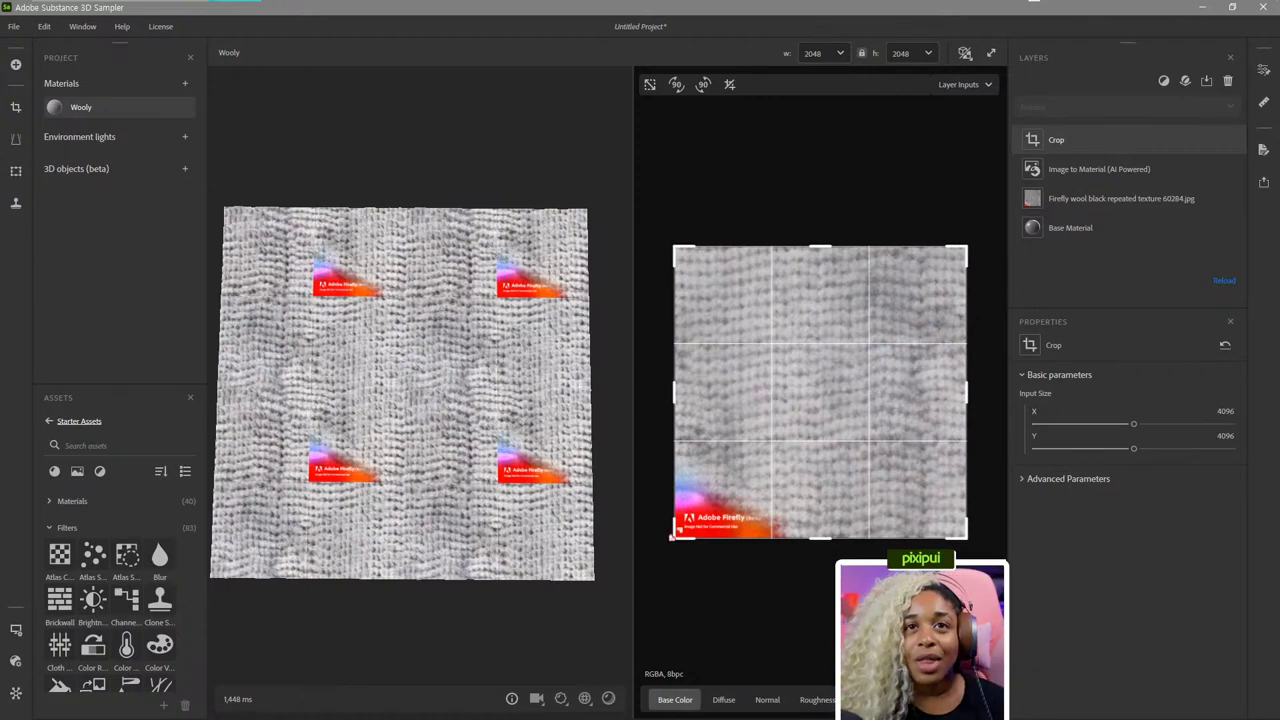
drag(671, 544, 745, 515)
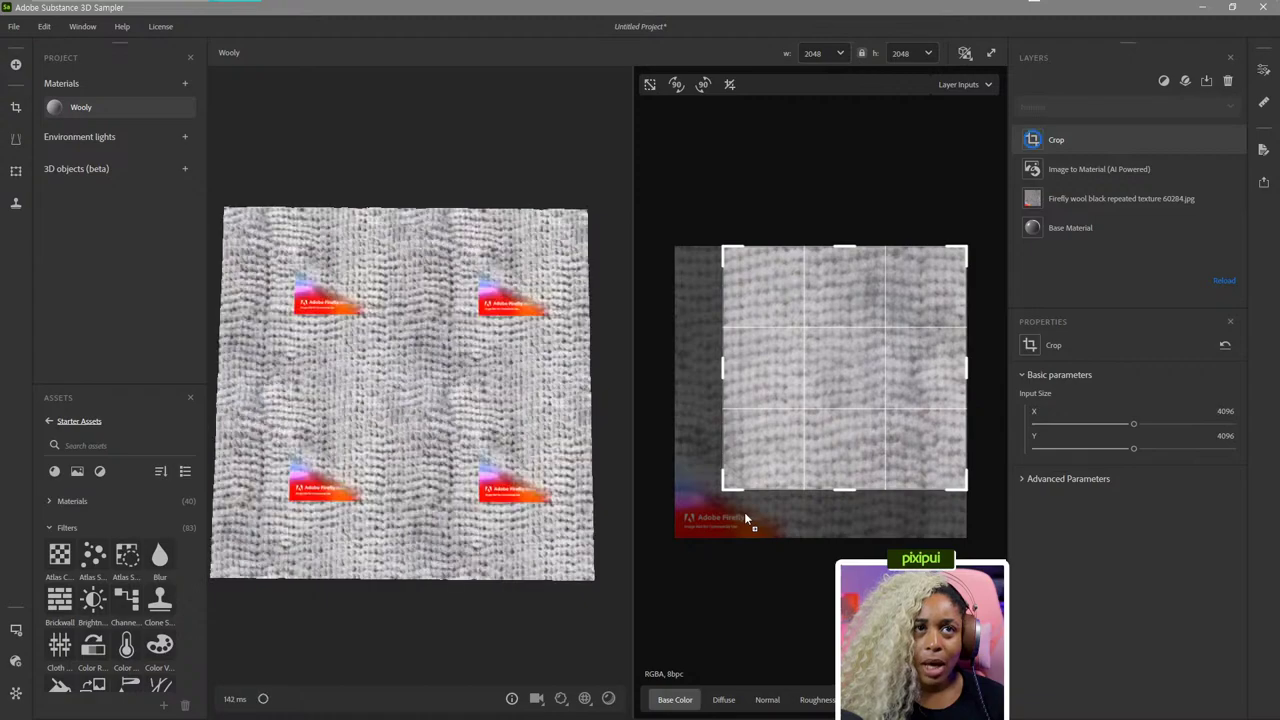
drag(774, 418, 729, 454)
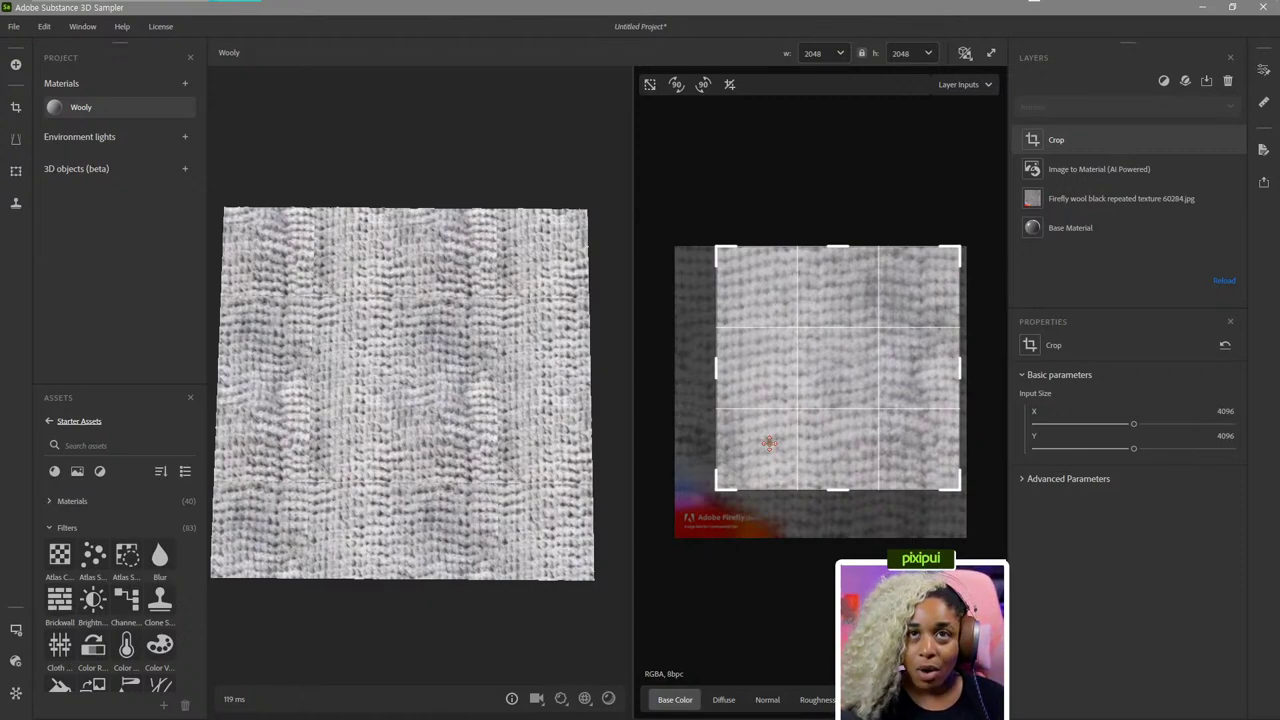
drag(769, 443, 784, 406)
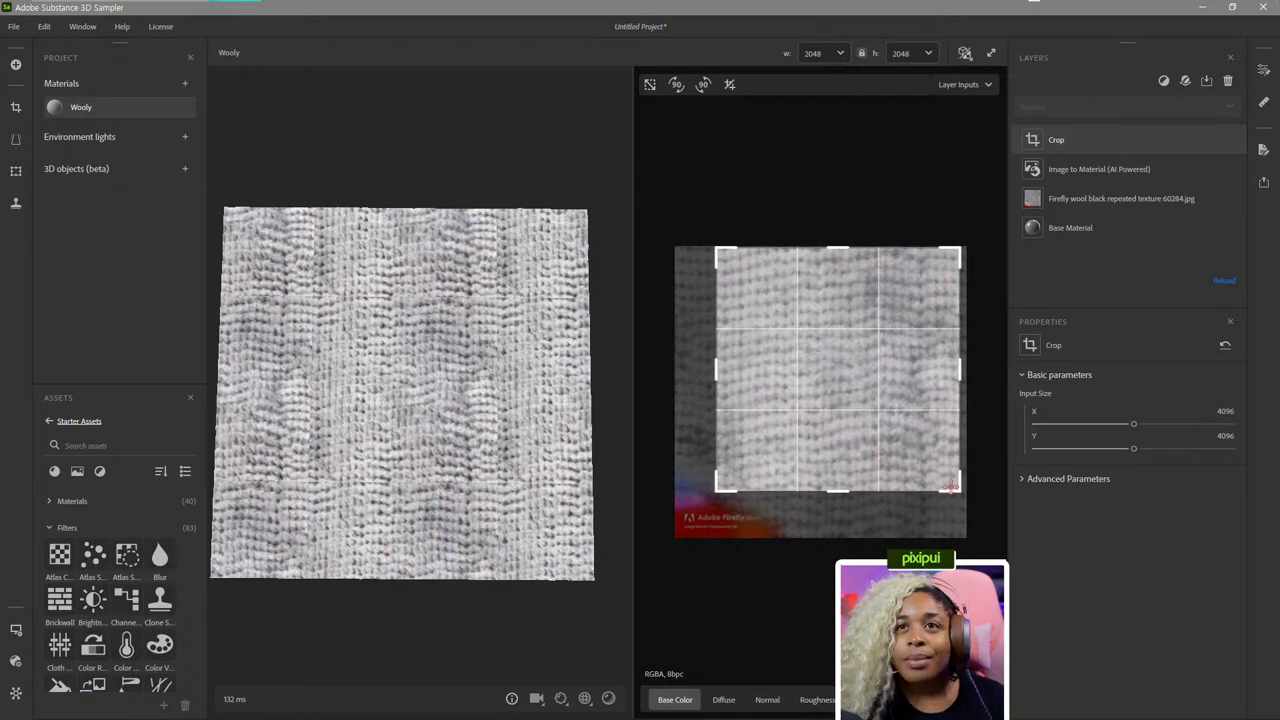
drag(956, 497, 947, 488)
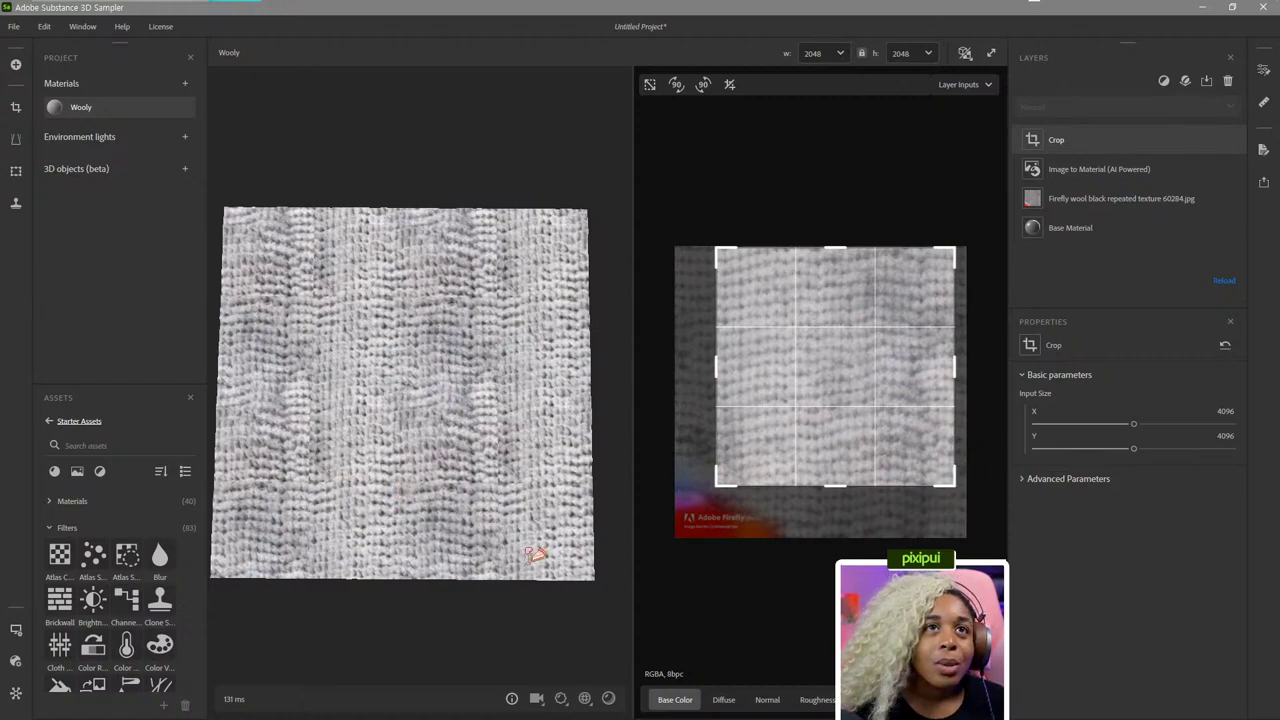
scroll(533, 548, down, 2)
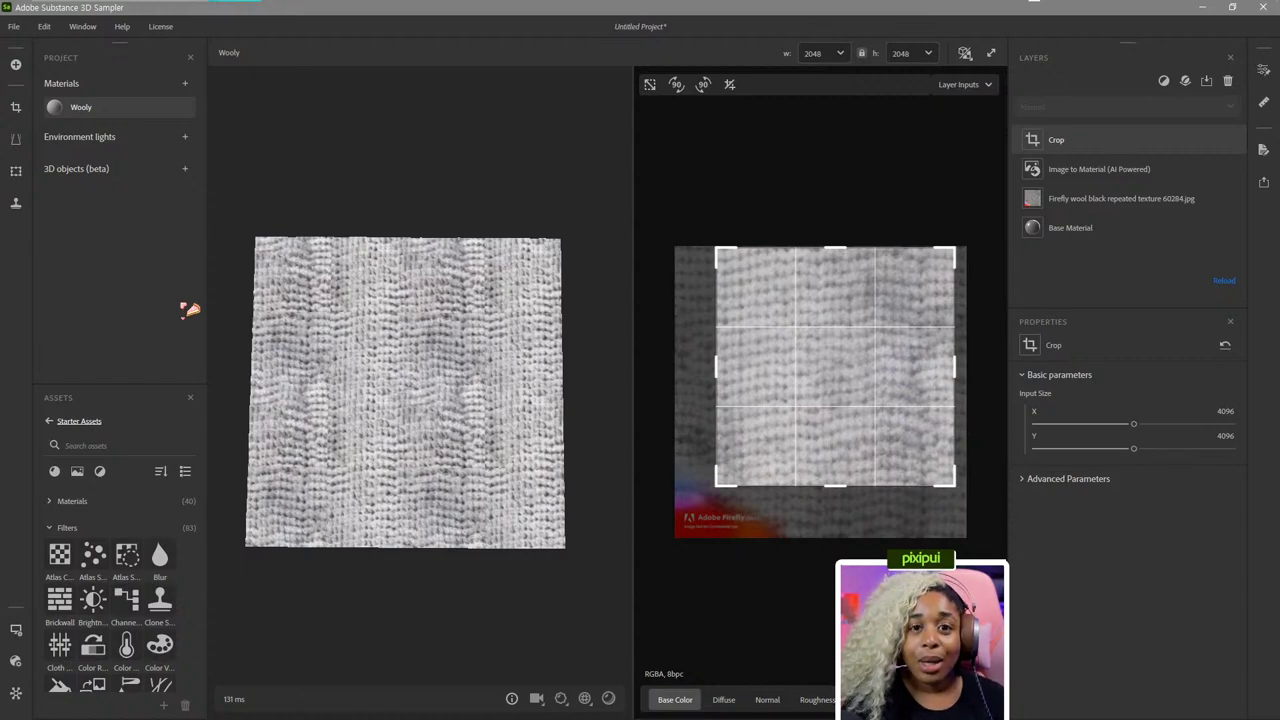
Add a Perspective Transform layer and pull the right-hand corners slightly outward.
click(17, 141)
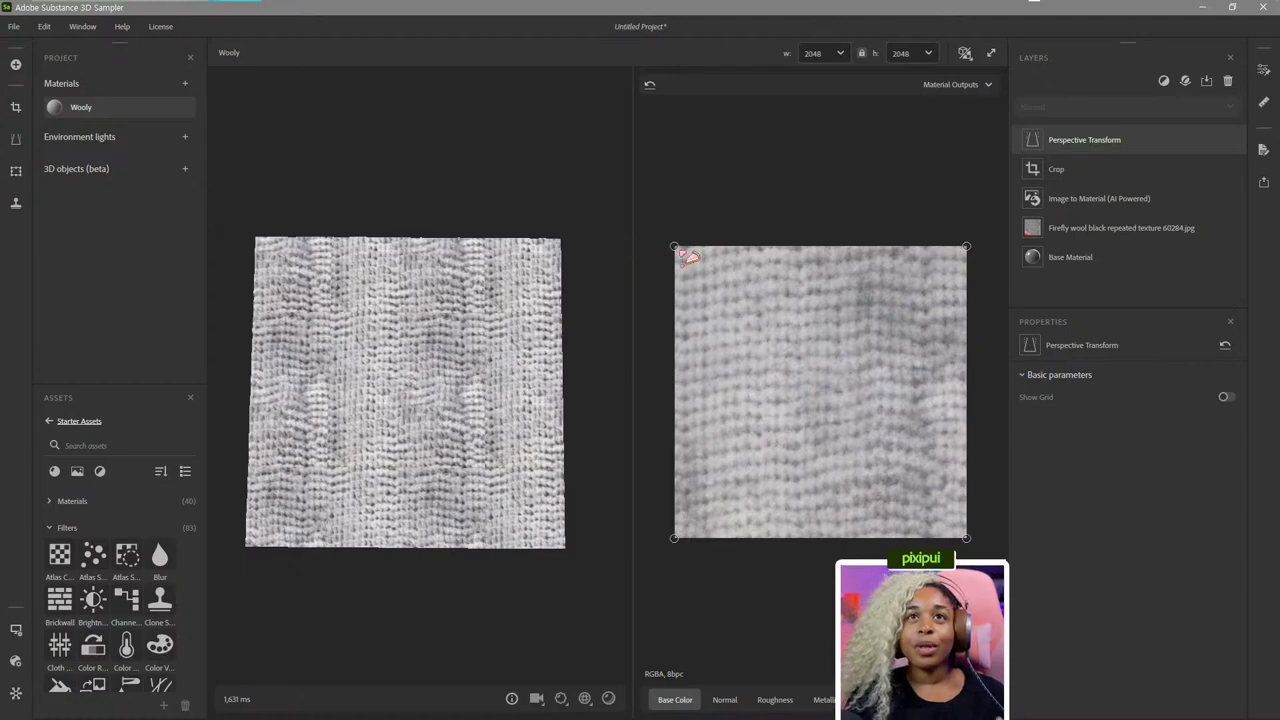
drag(686, 255, 730, 270)
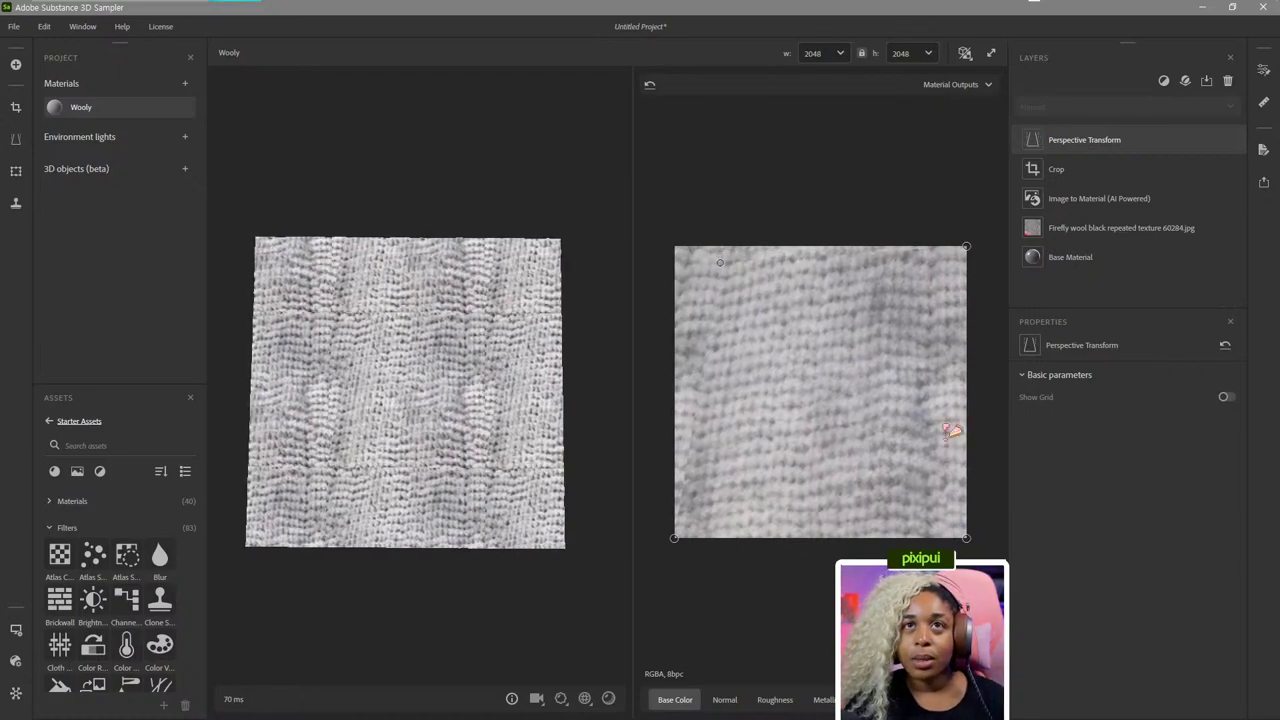
key(ctrl+z)
drag(970, 541, 1000, 555)
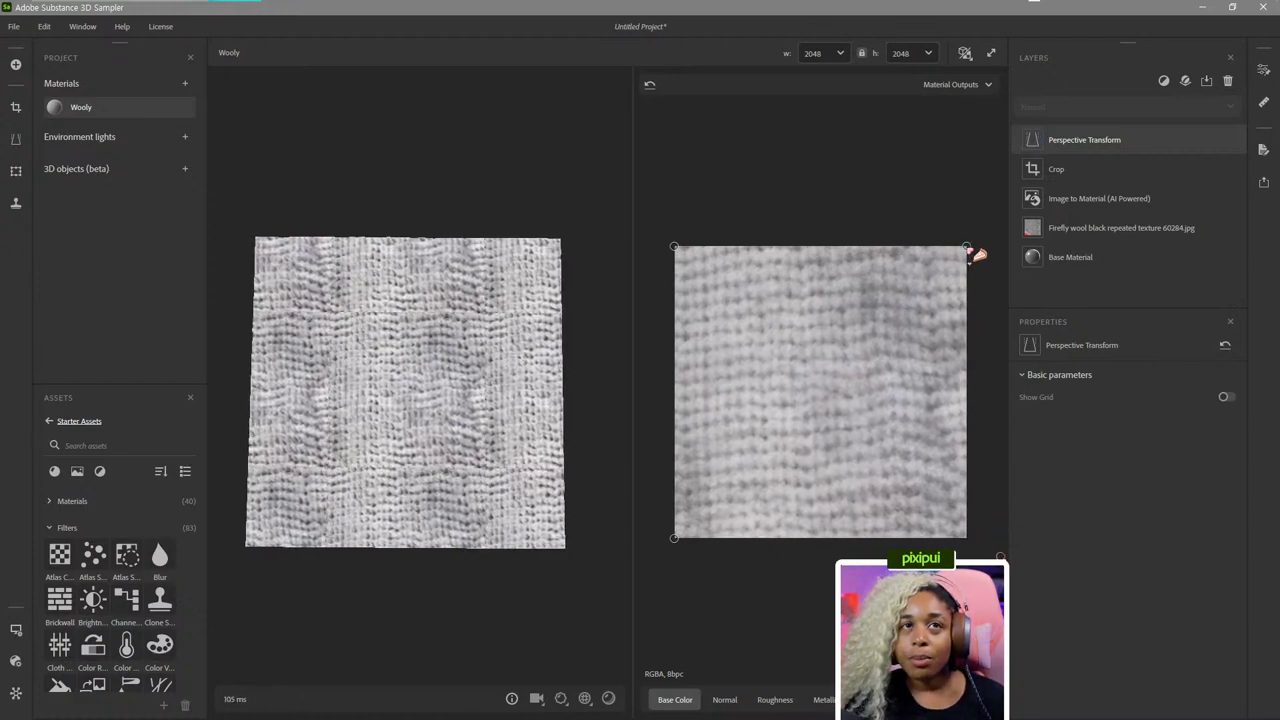
drag(970, 247, 996, 244)
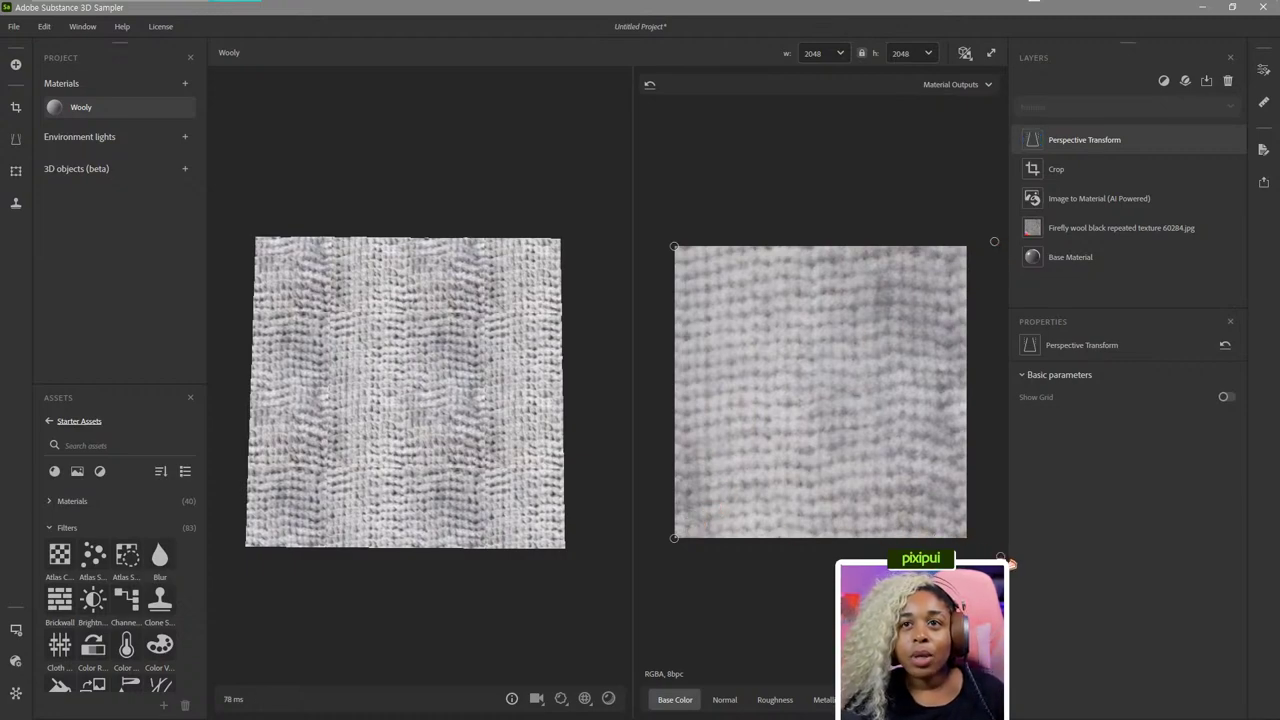
drag(1001, 557, 968, 539)
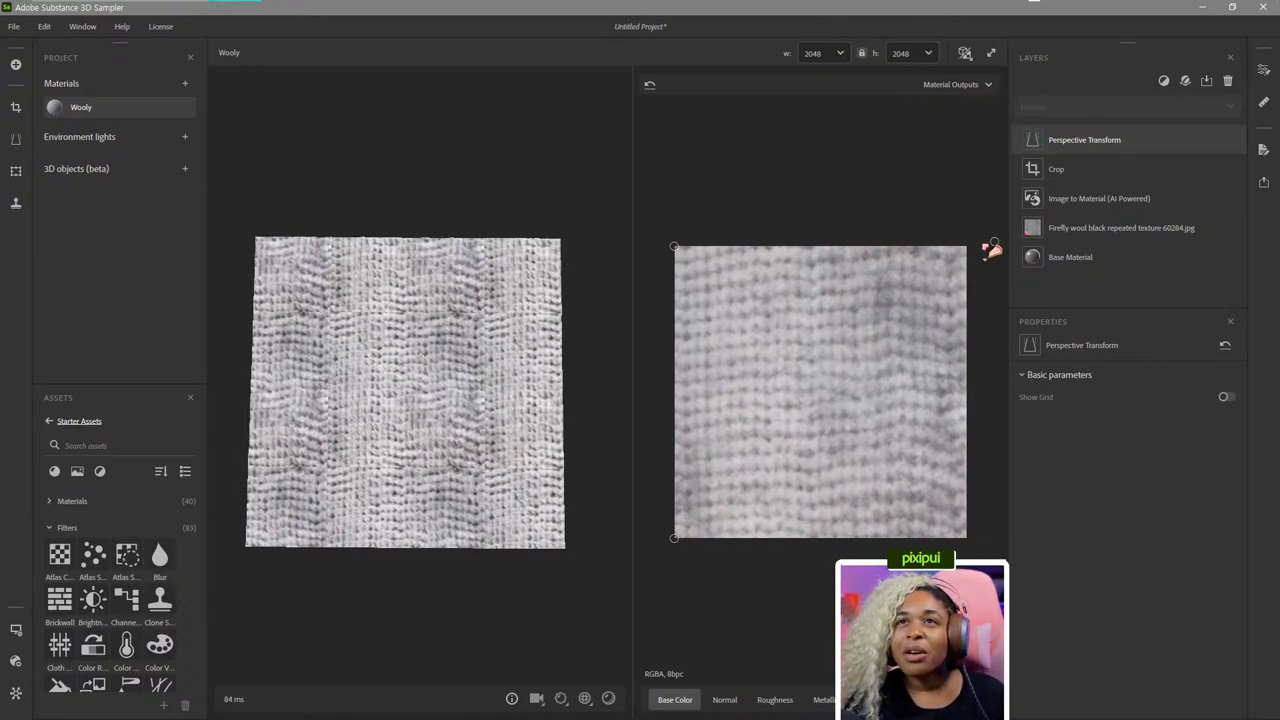
drag(992, 249, 998, 234)
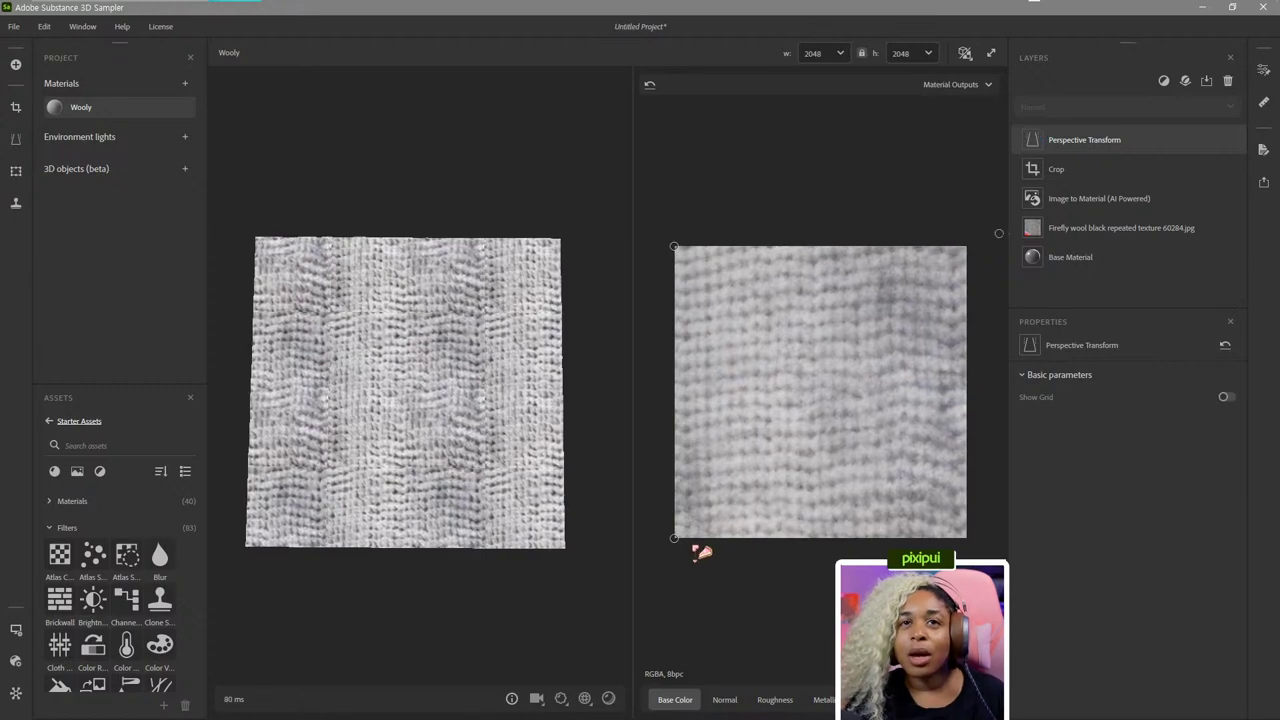
Pull the left-hand corners outward and fine-tune the top-right corner of the stretch.
drag(674, 546, 664, 564)
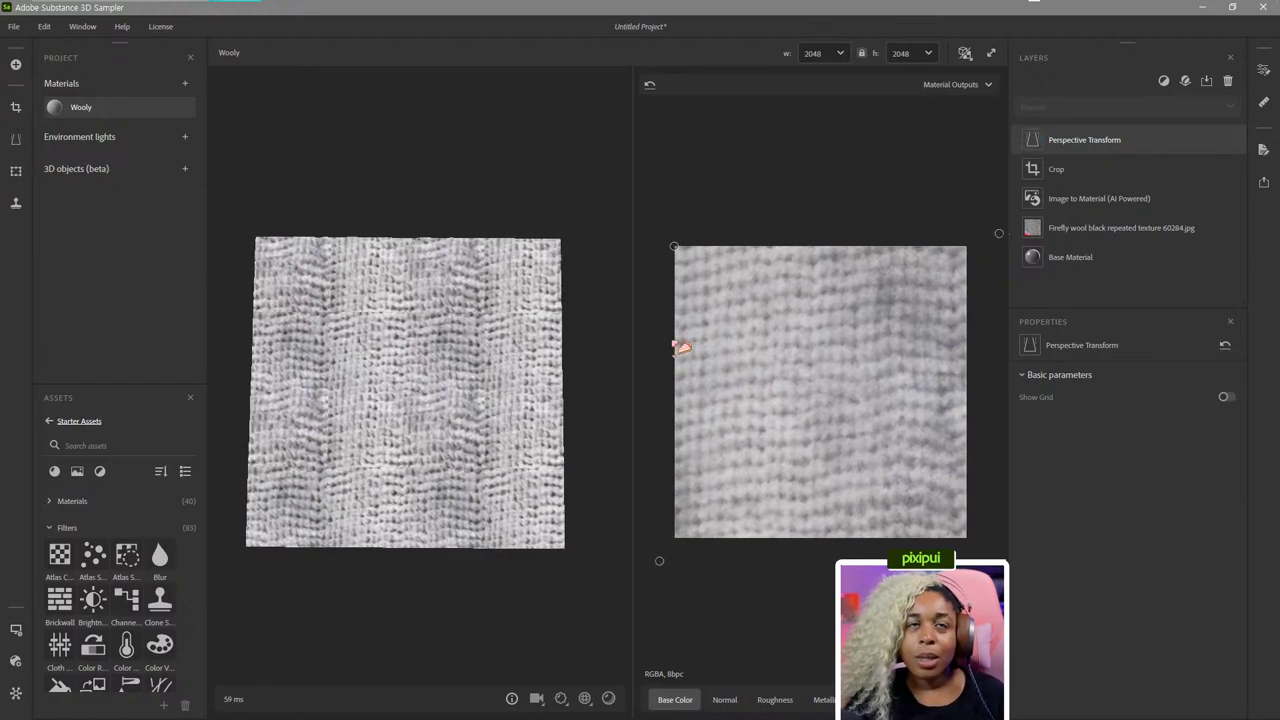
drag(674, 247, 662, 237)
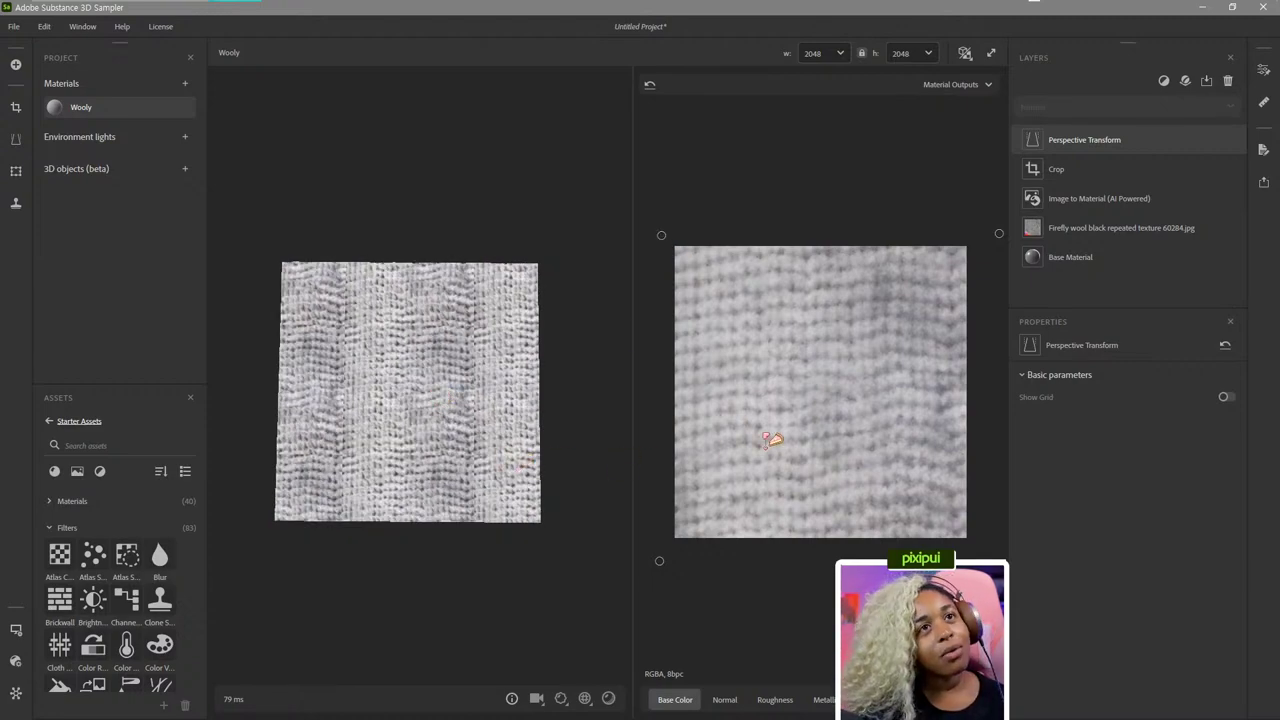
key(ctrl+z)
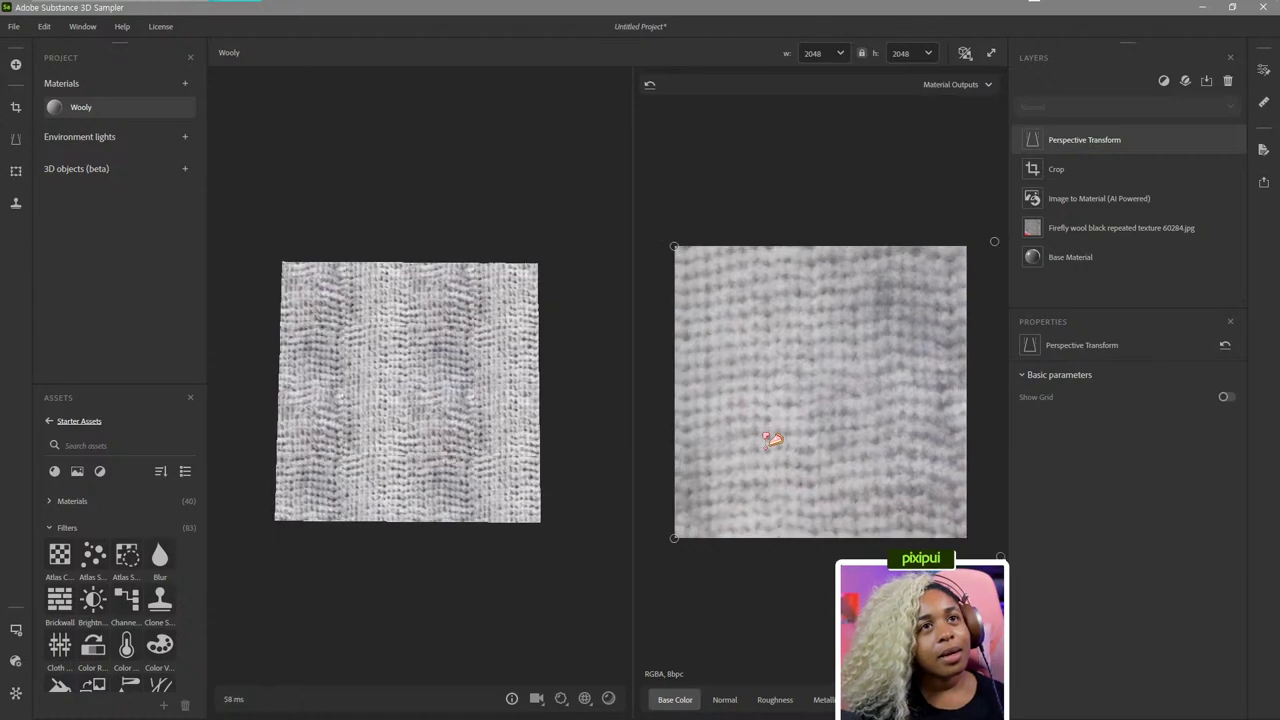
key(ctrl+z)
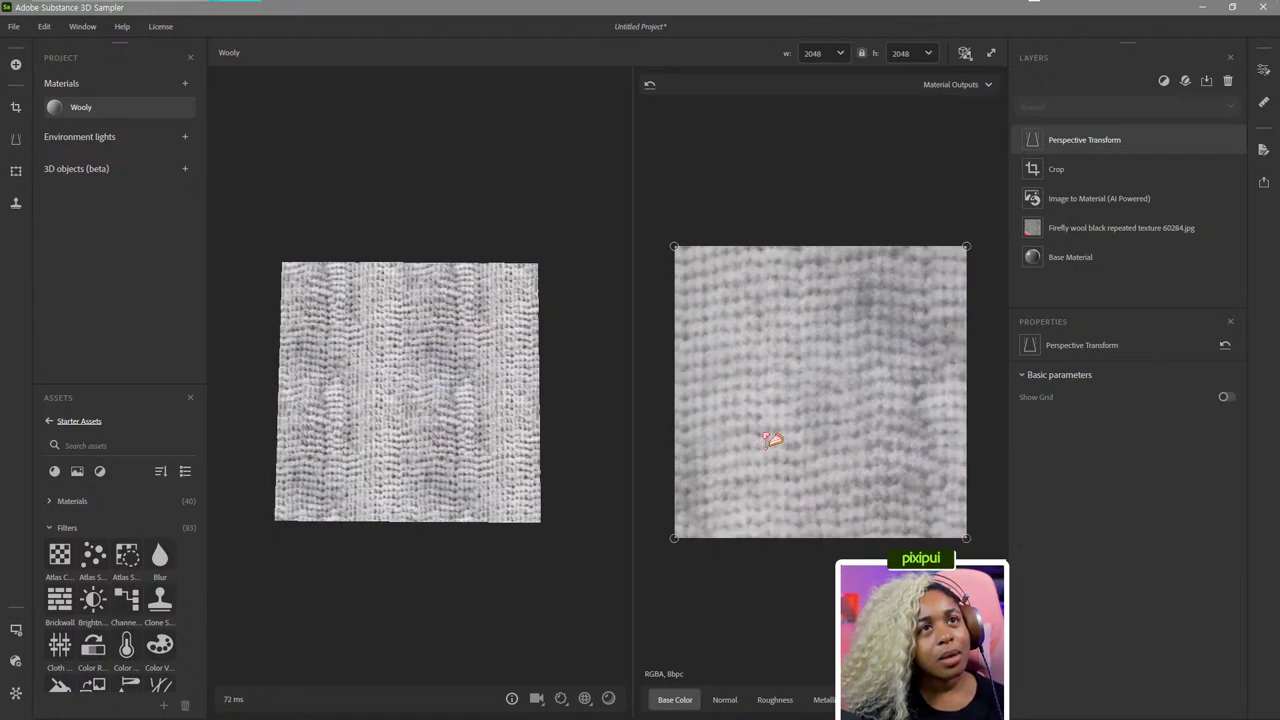
key(ctrl+y)
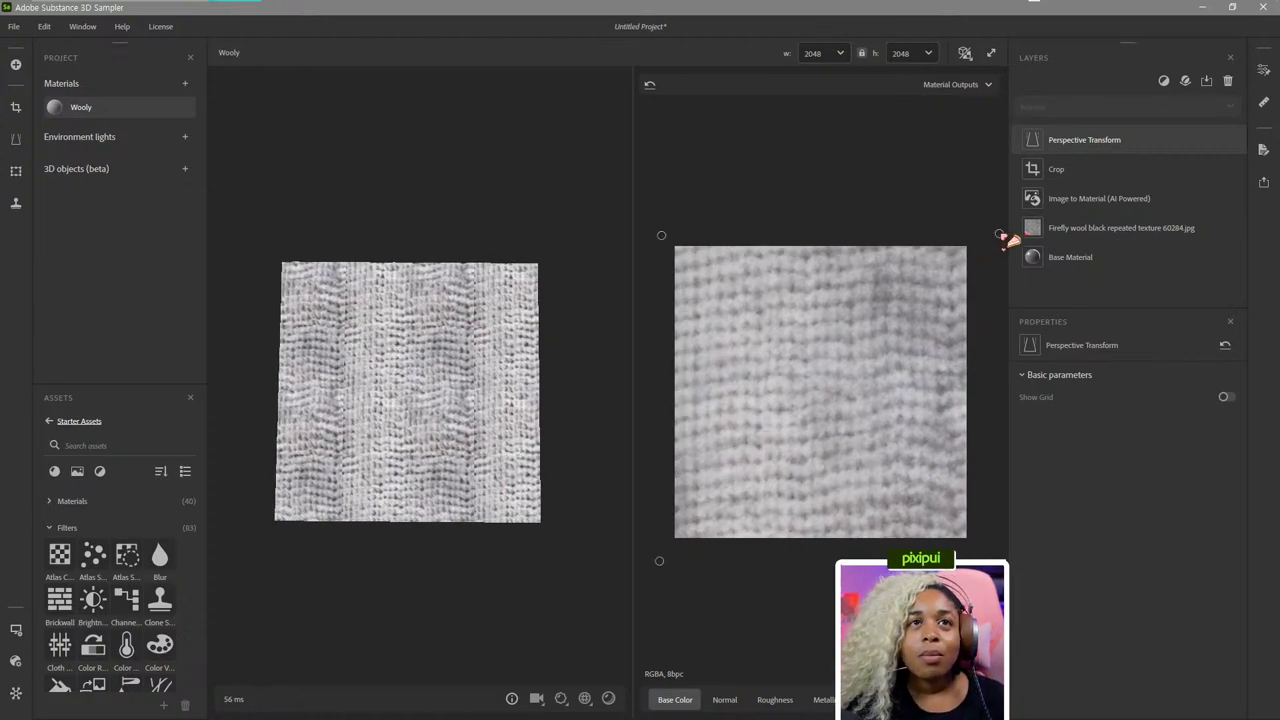
click(660, 237)
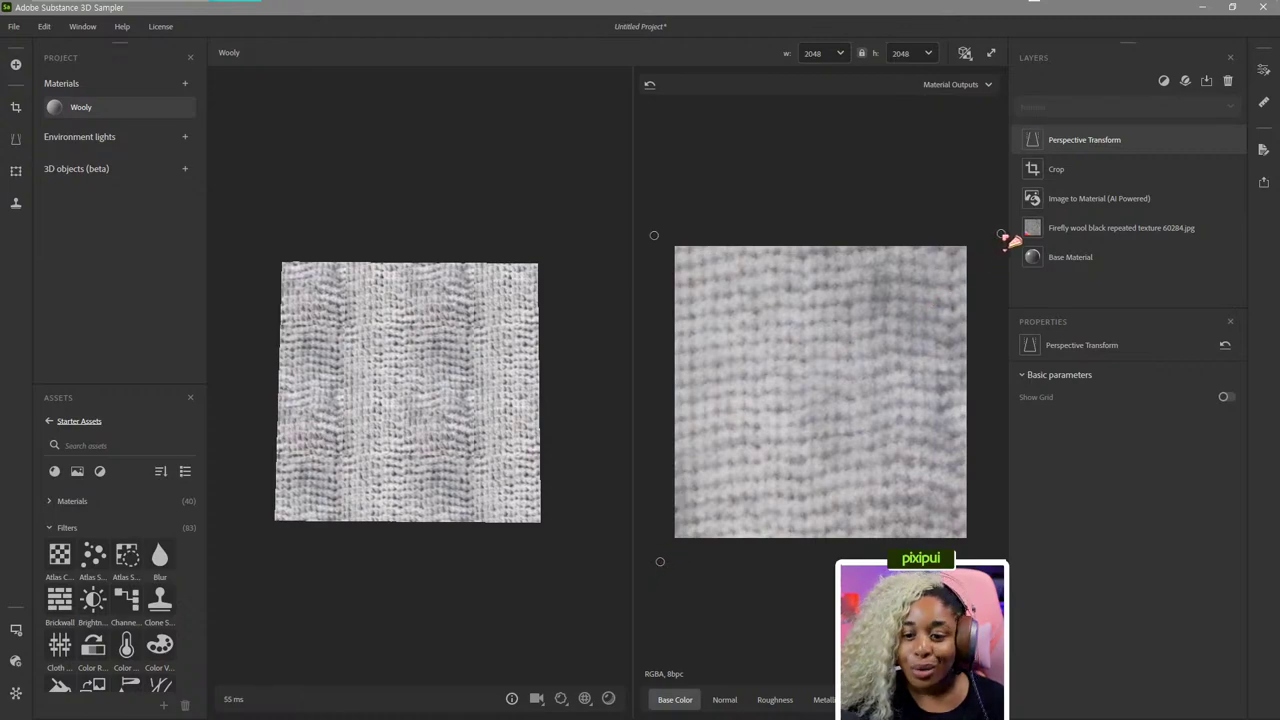
drag(1007, 240, 1010, 237)
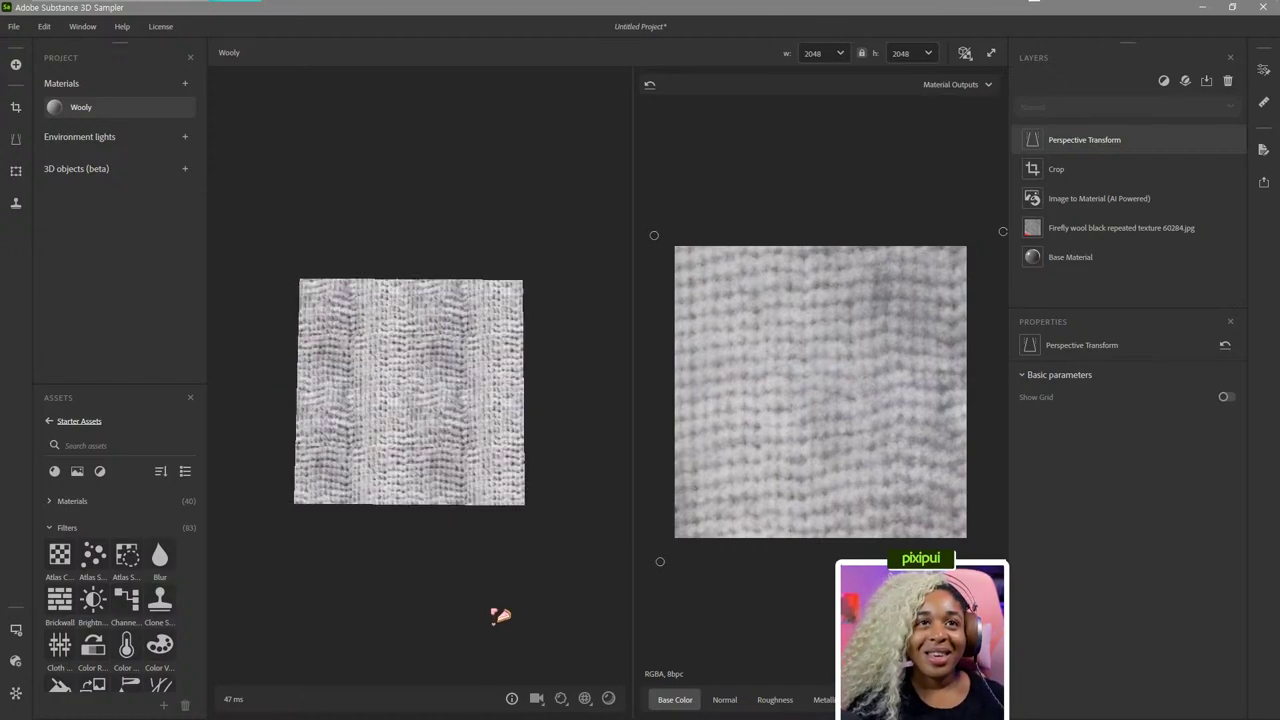
drag(503, 623, 423, 599)
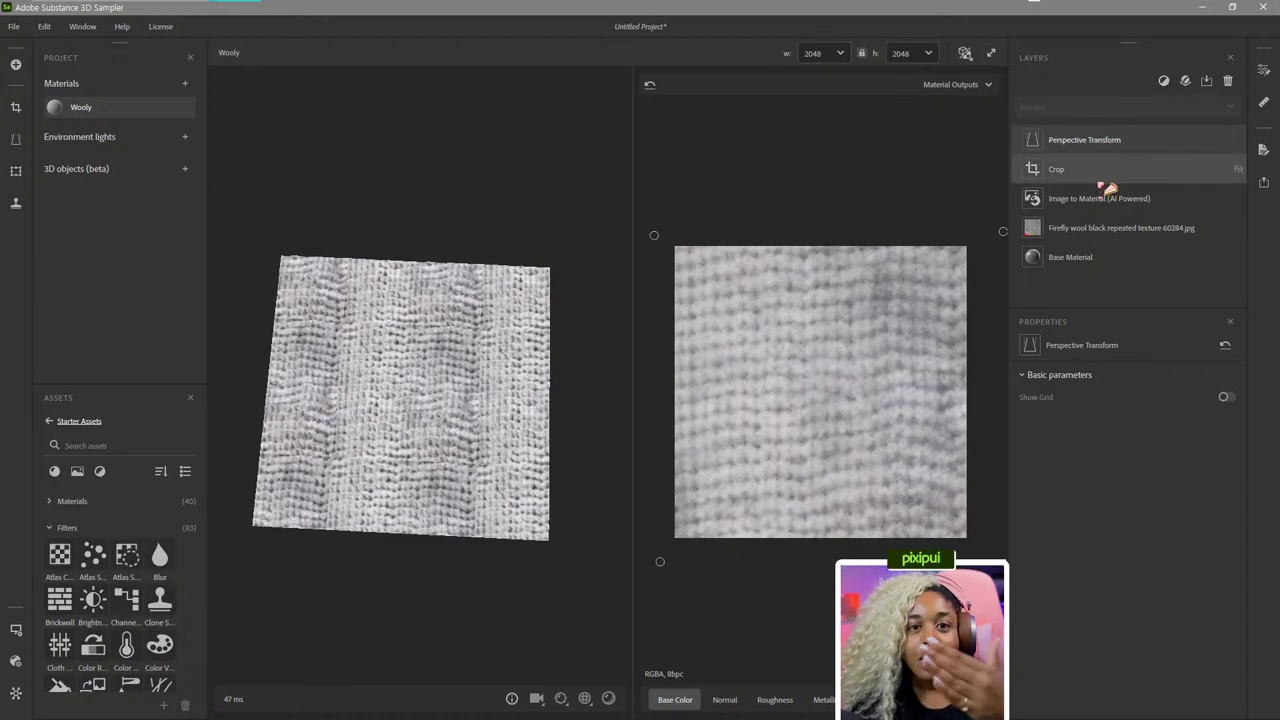
Add a Make It Tile layer and face the 3D preview plane head-on.
click(1165, 83)
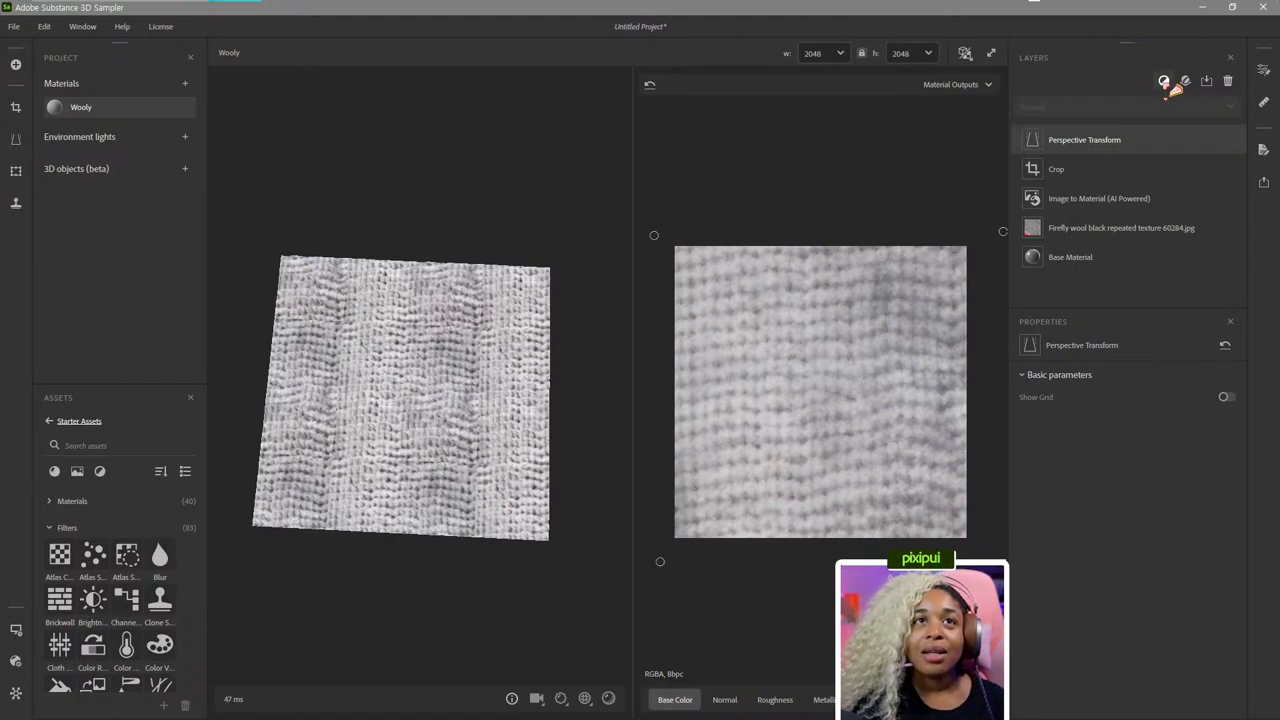
text(tile)
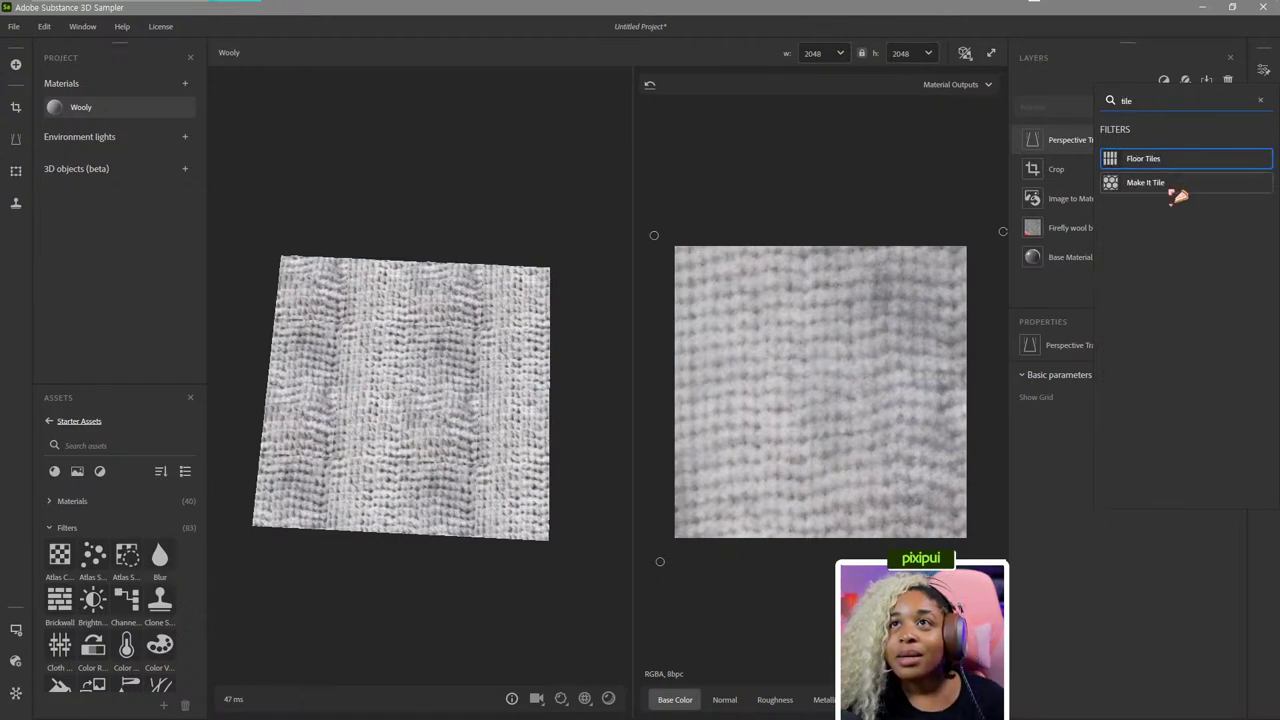
click(1174, 188)
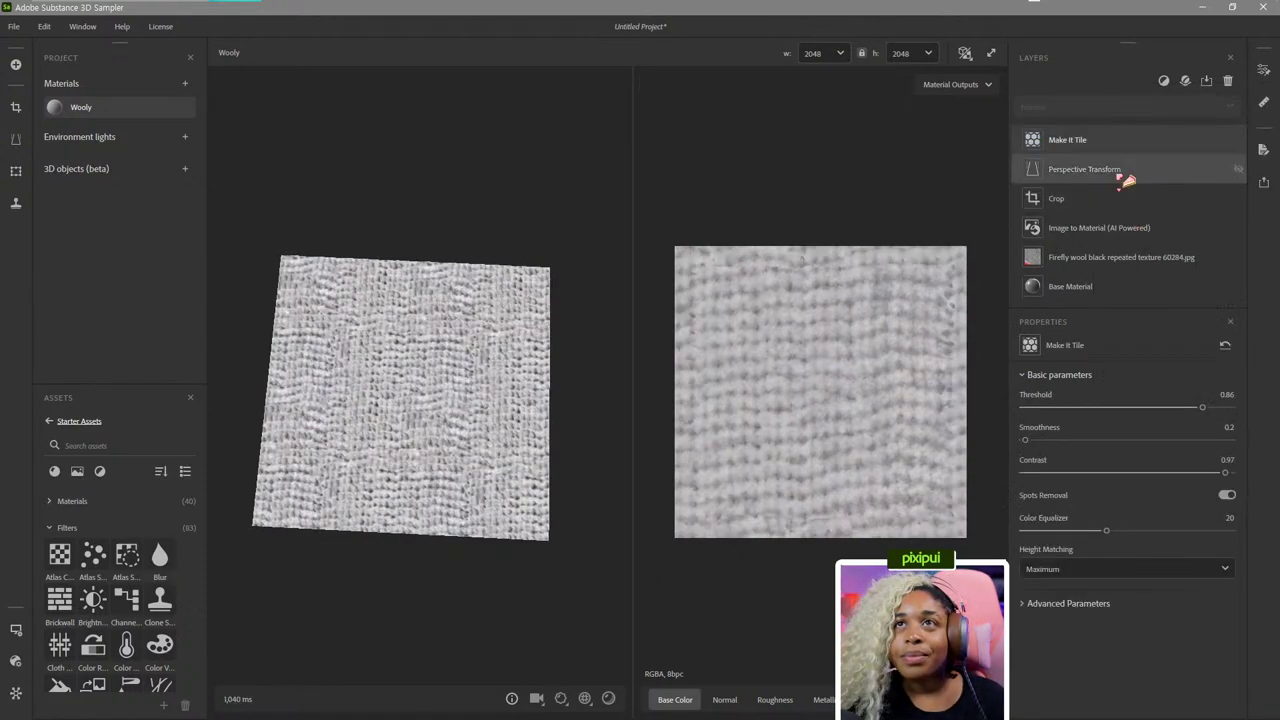
click(1120, 168)
click(1120, 139)
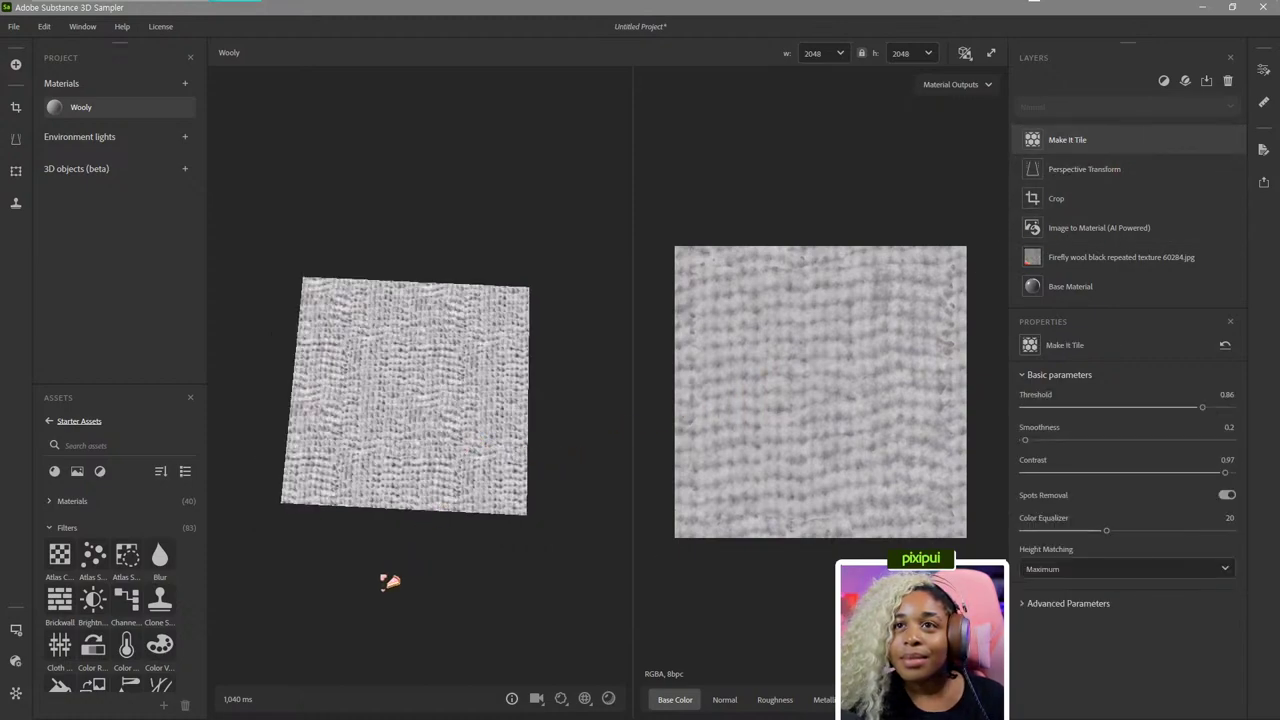
key(f)
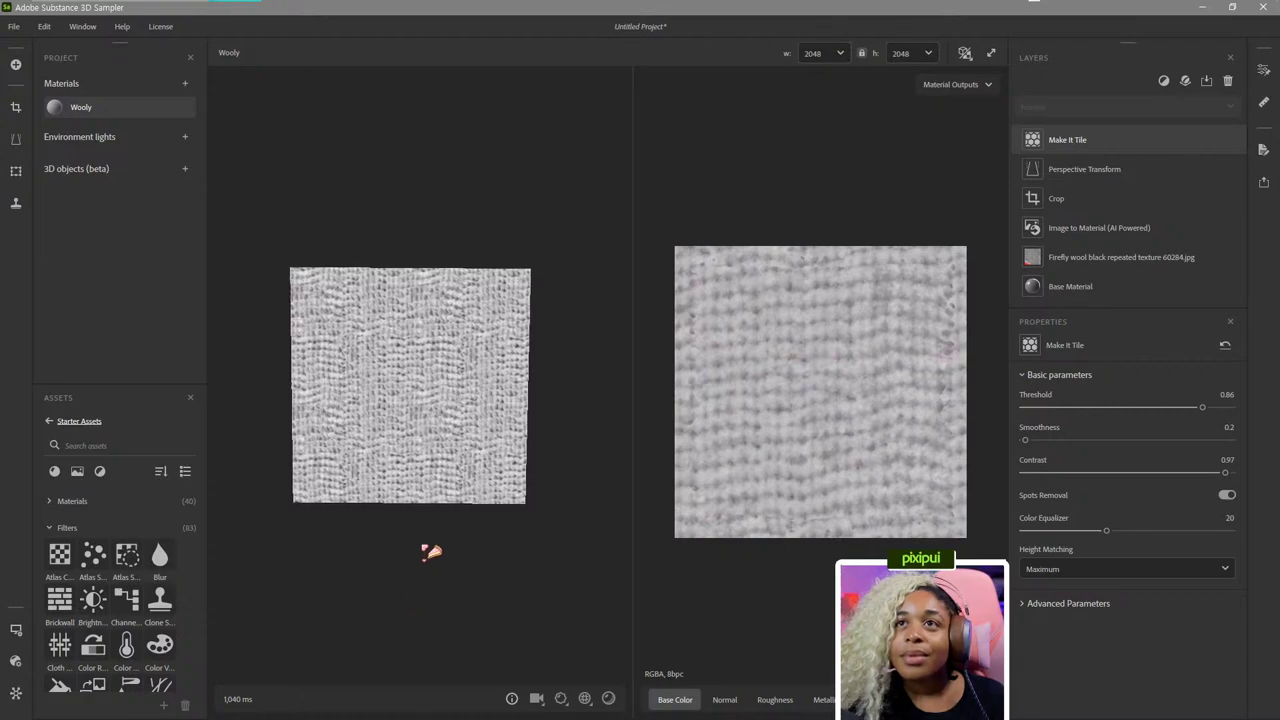
scroll(437, 600, up, 2)
drag(448, 596, 458, 559)
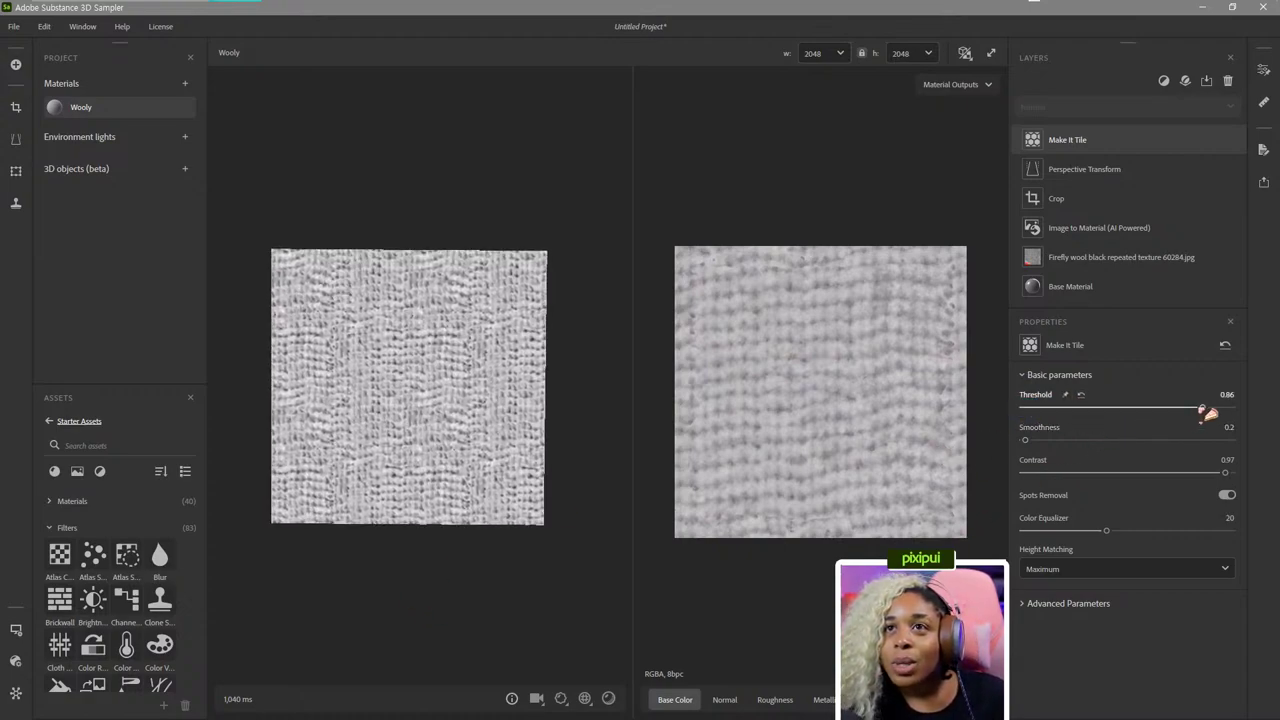
Inspect the advanced Make It Tile parameters, then delete the layer.
click(1062, 603)
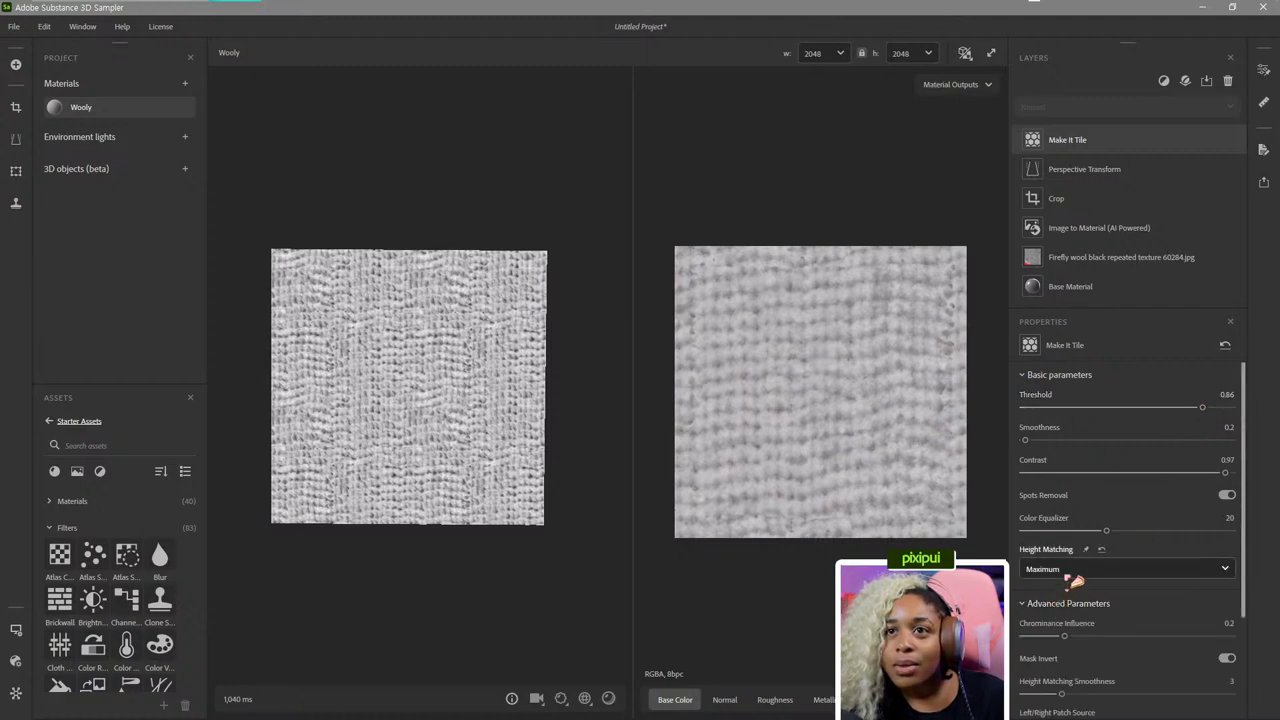
scroll(1070, 585, down, 3)
scroll(1073, 581, up, 3)
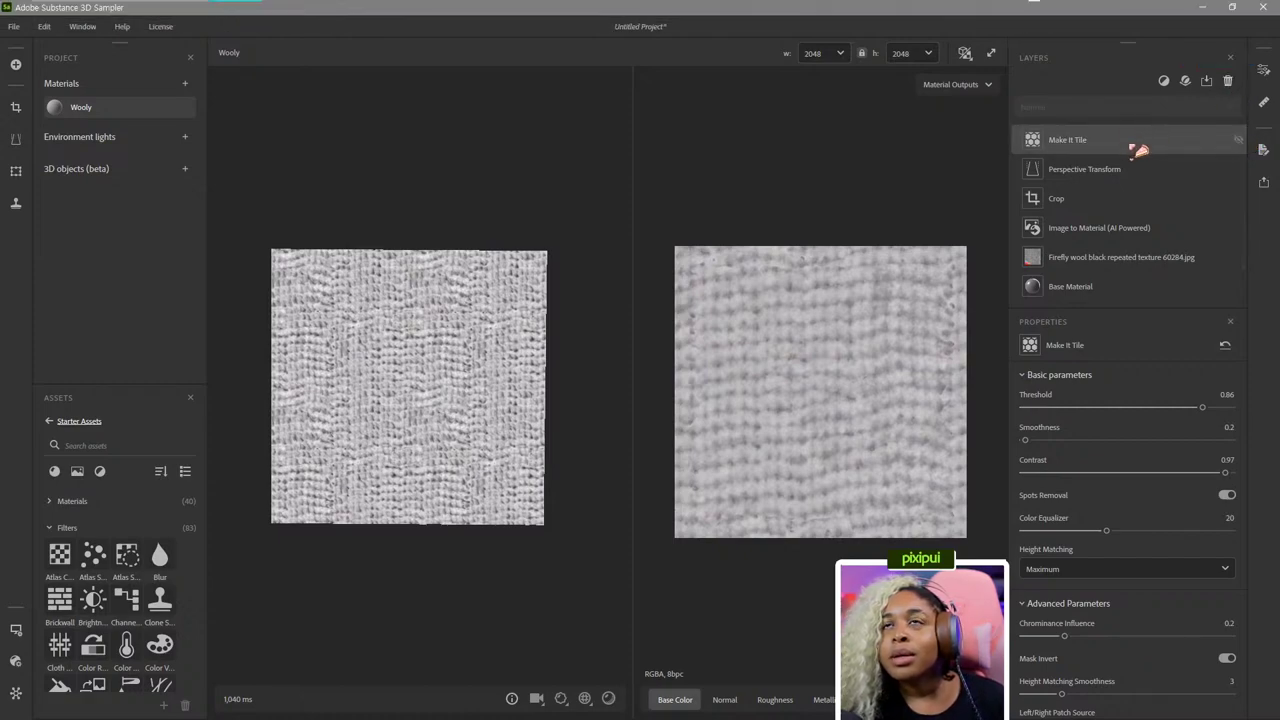
key(Delete)
Search the filters for 'til' and add a Tiling layer above Perspective Transform.
click(1164, 82)
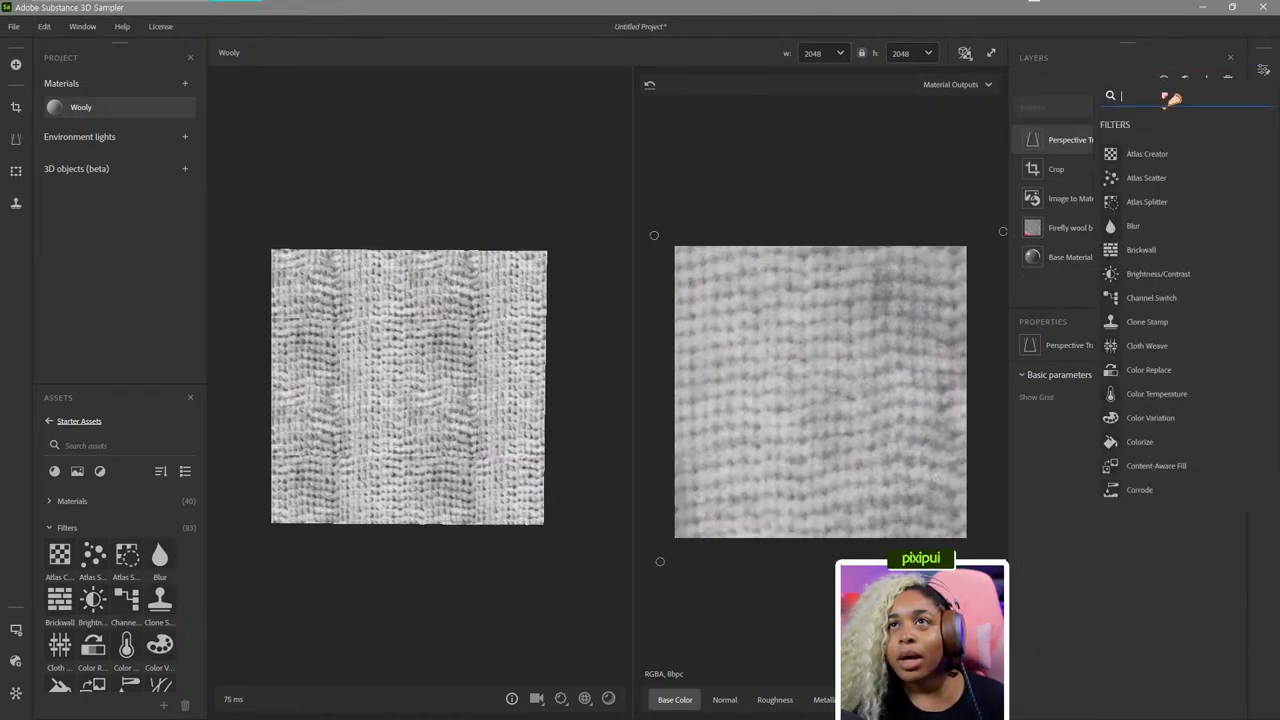
text(ti)
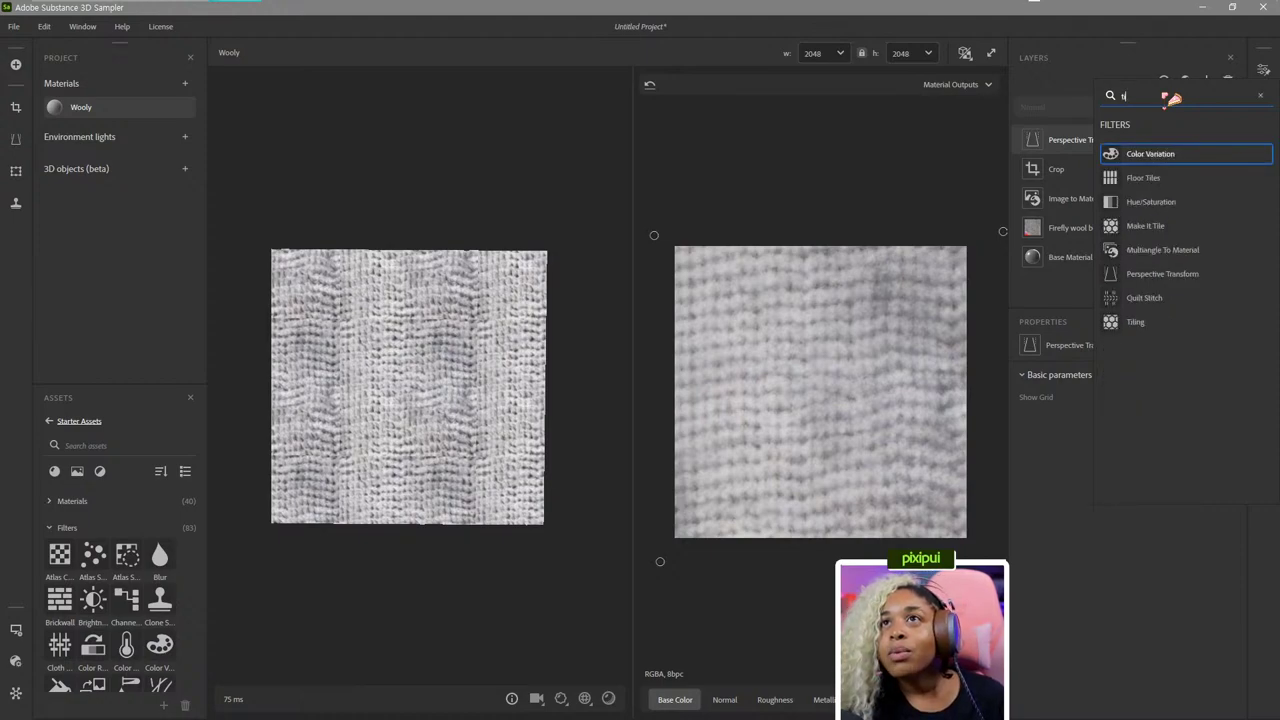
key(BackSpace)
text(il)
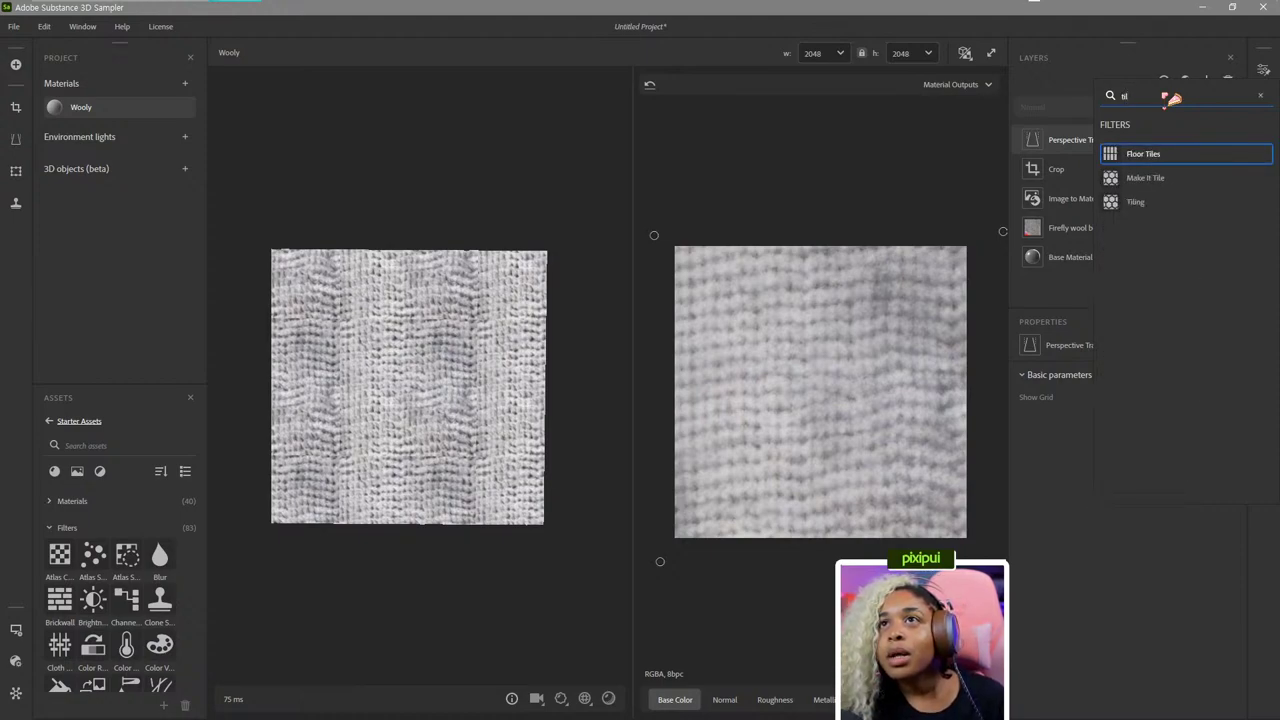
click(1168, 205)
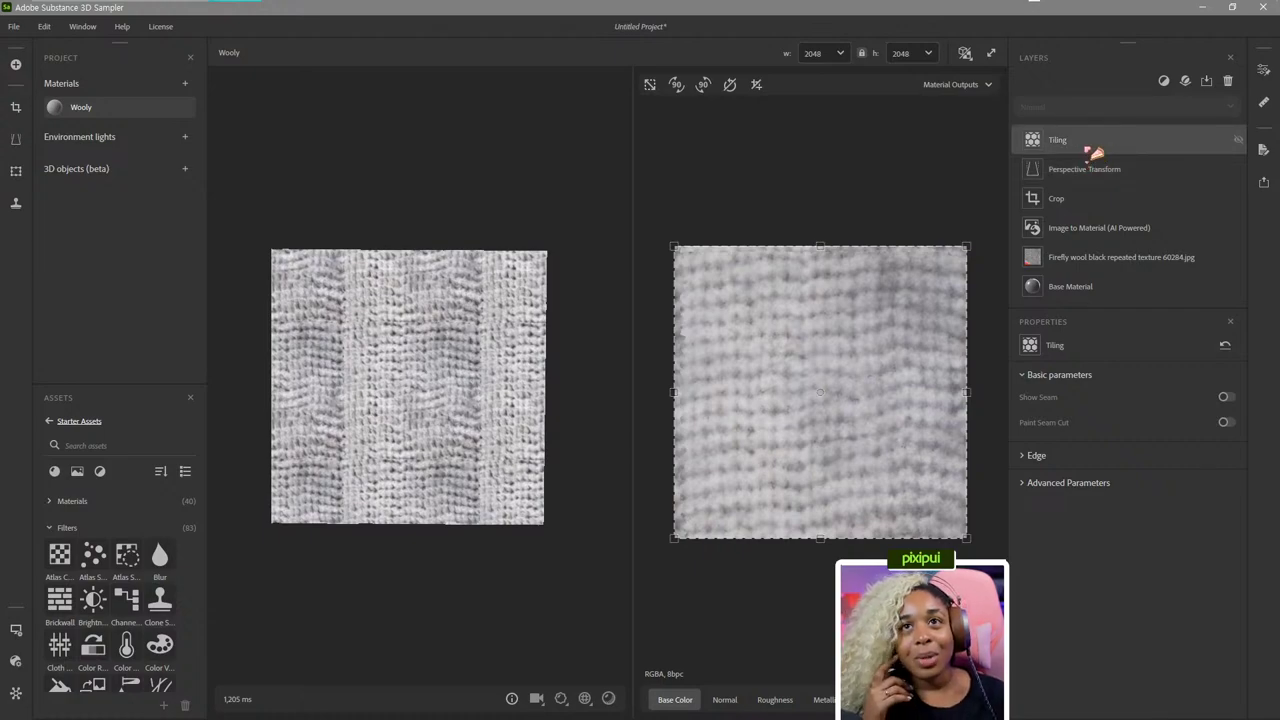
Expand the Tiling layer's Edge settings, tilting the 3D preview plane.
drag(560, 420, 530, 546)
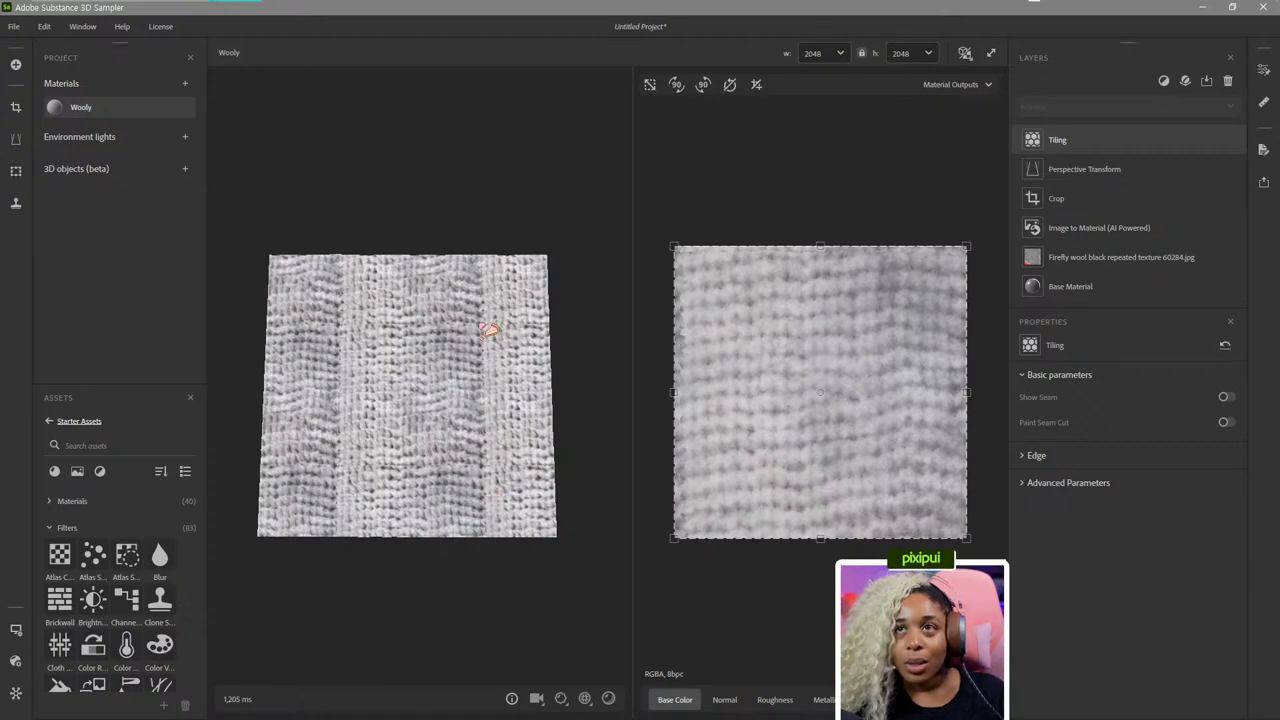
click(1037, 456)
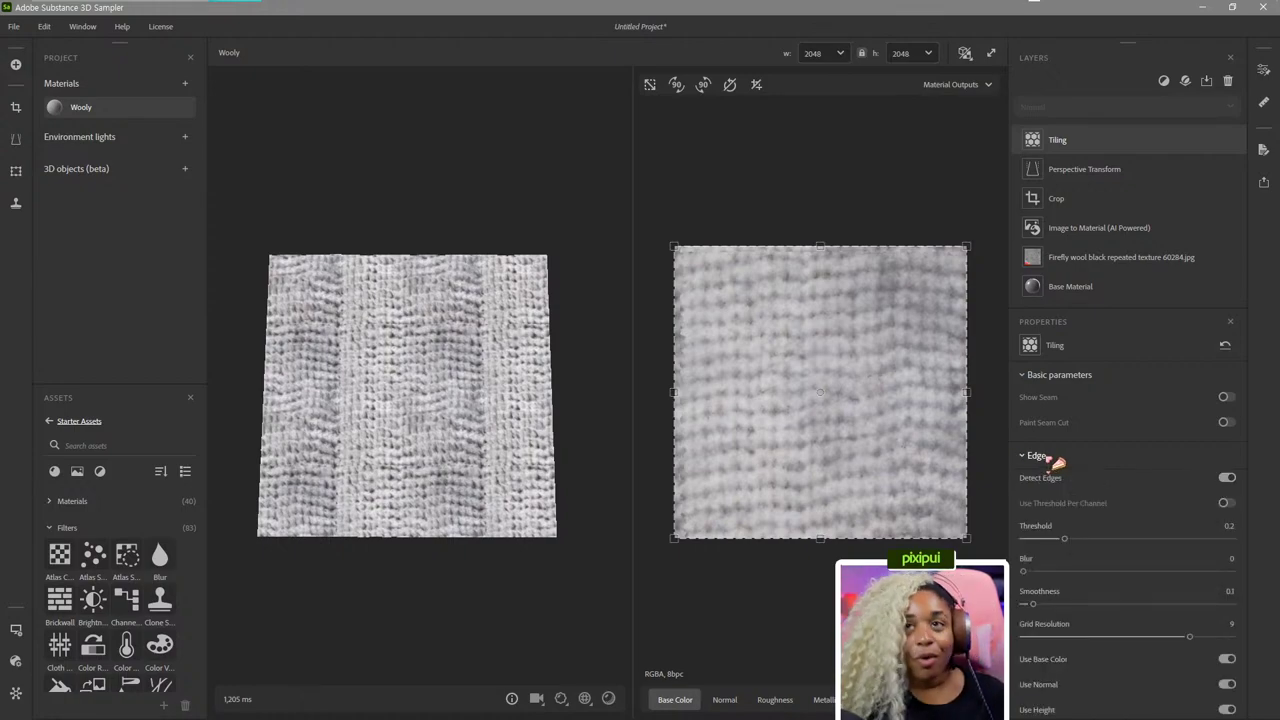
scroll(1080, 475, down, 2)
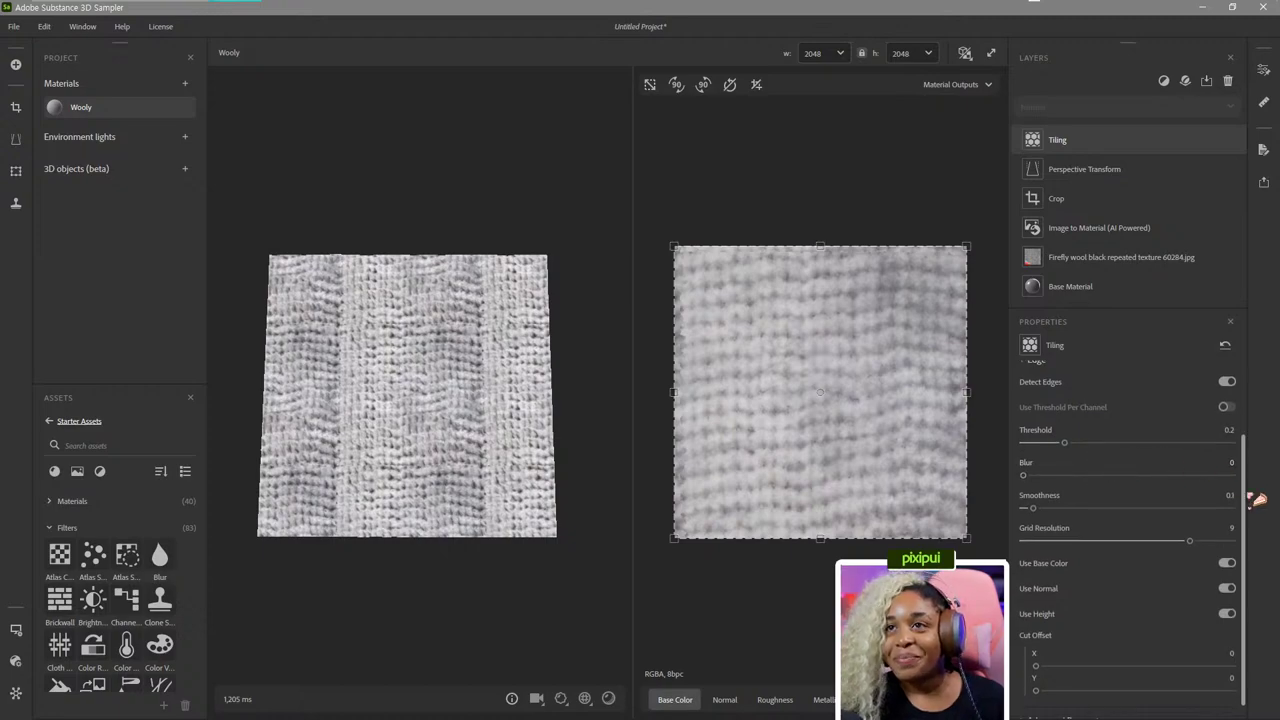
scroll(1256, 500, up, 1)
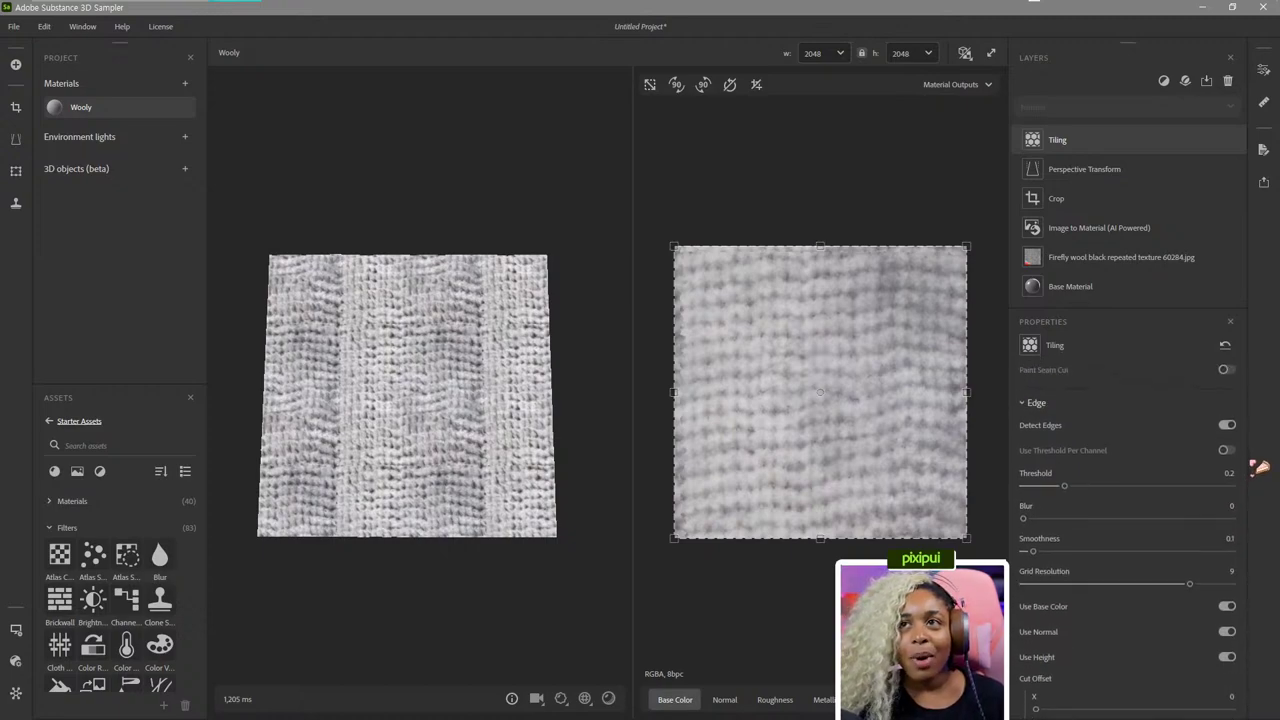
scroll(1258, 467, up, 1)
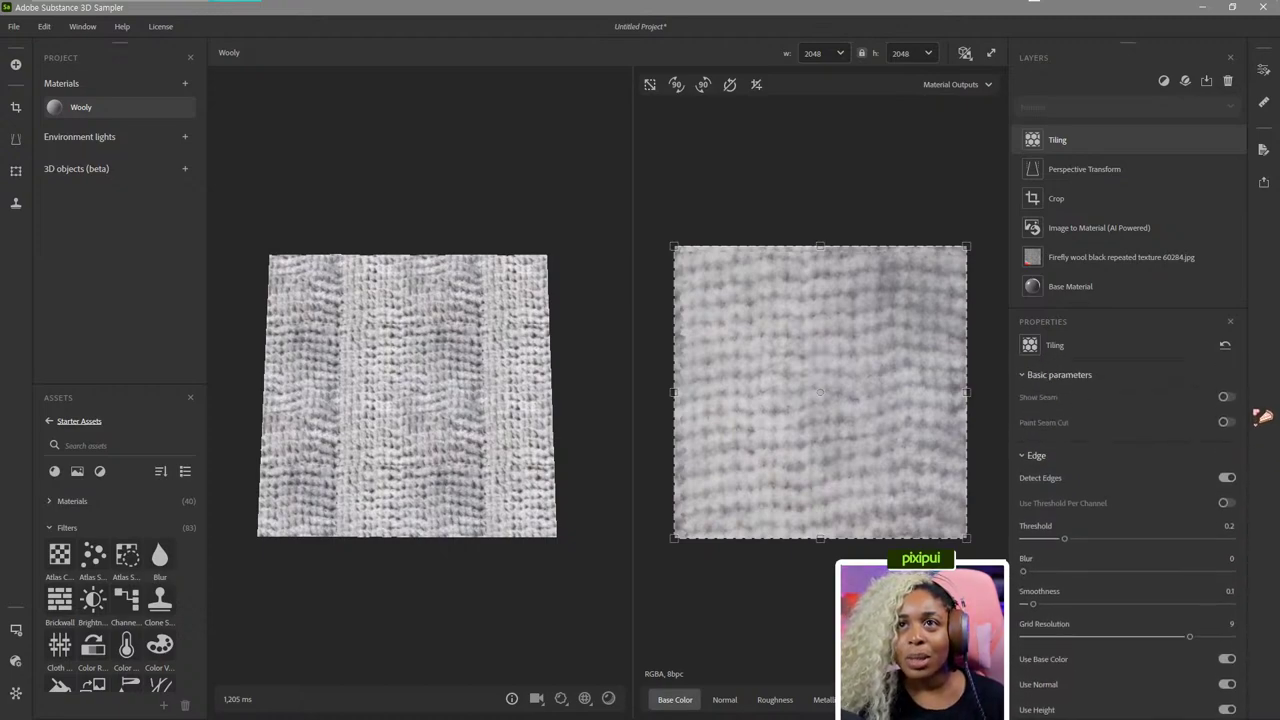
drag(548, 568, 503, 532)
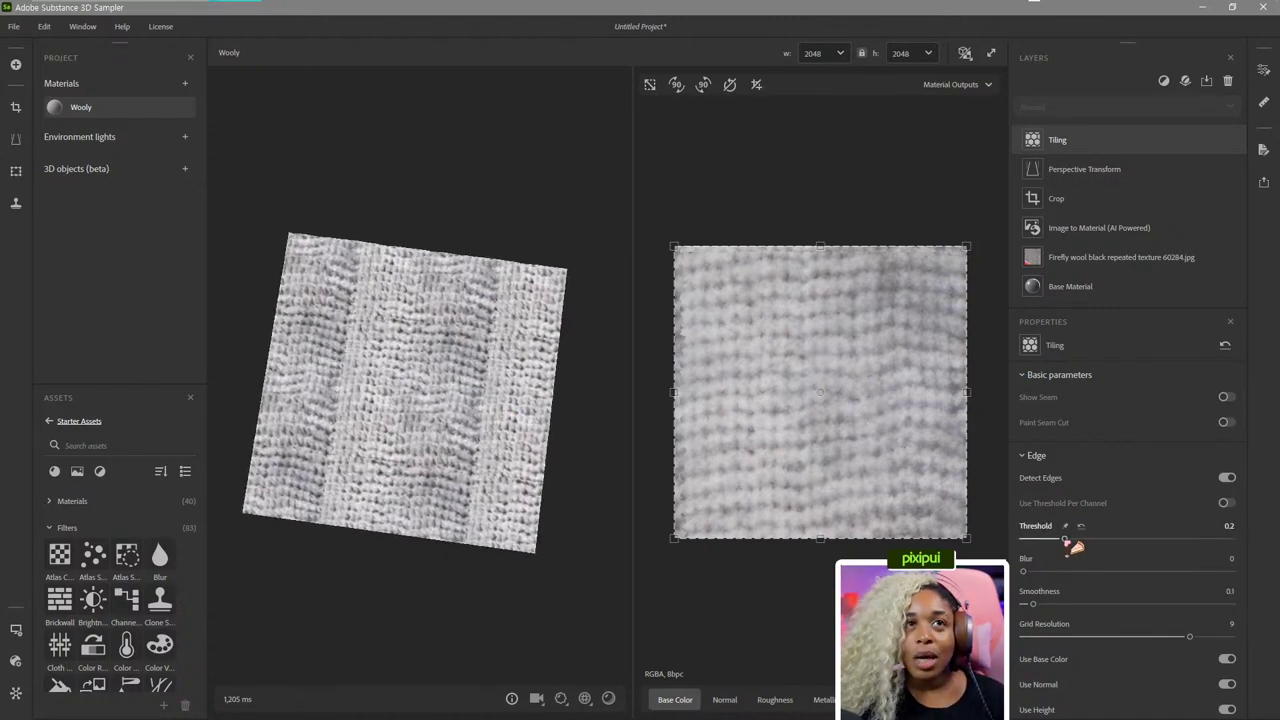
Raise the edge Threshold, return it to 0.2, and pull the bottom-left frame corner inward.
drag(1066, 540, 1203, 548)
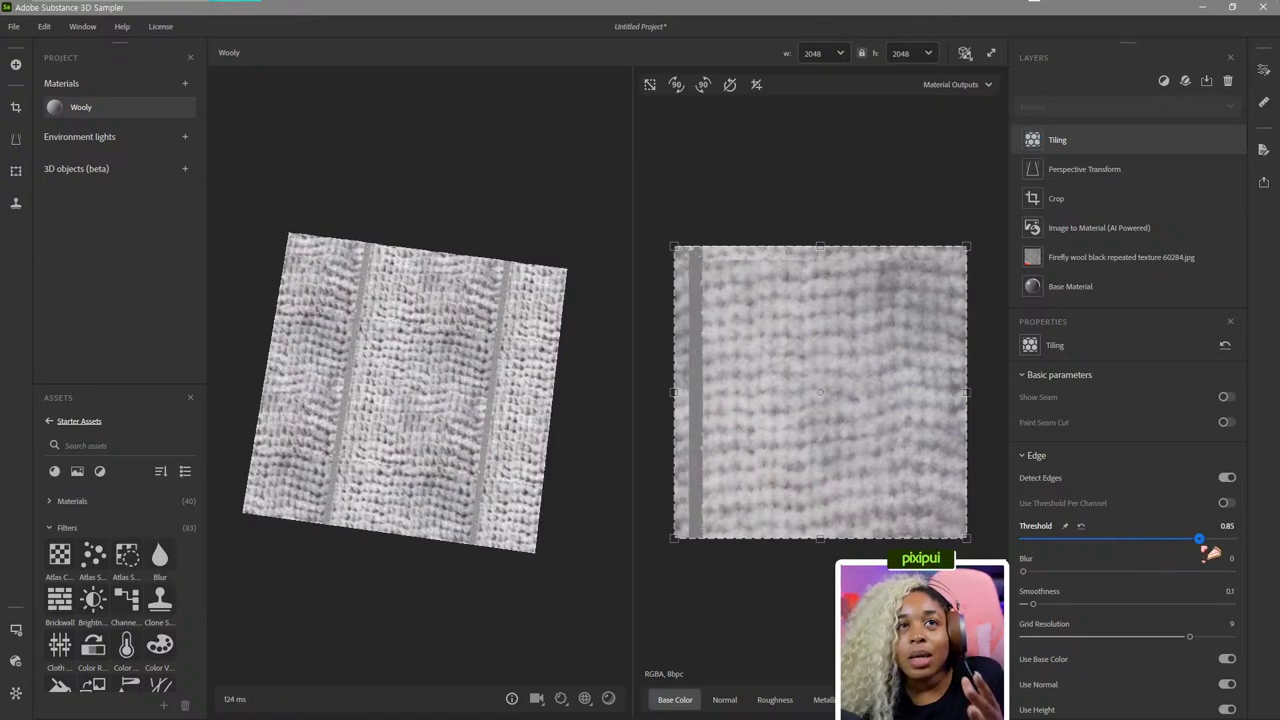
drag(1210, 553, 1084, 571)
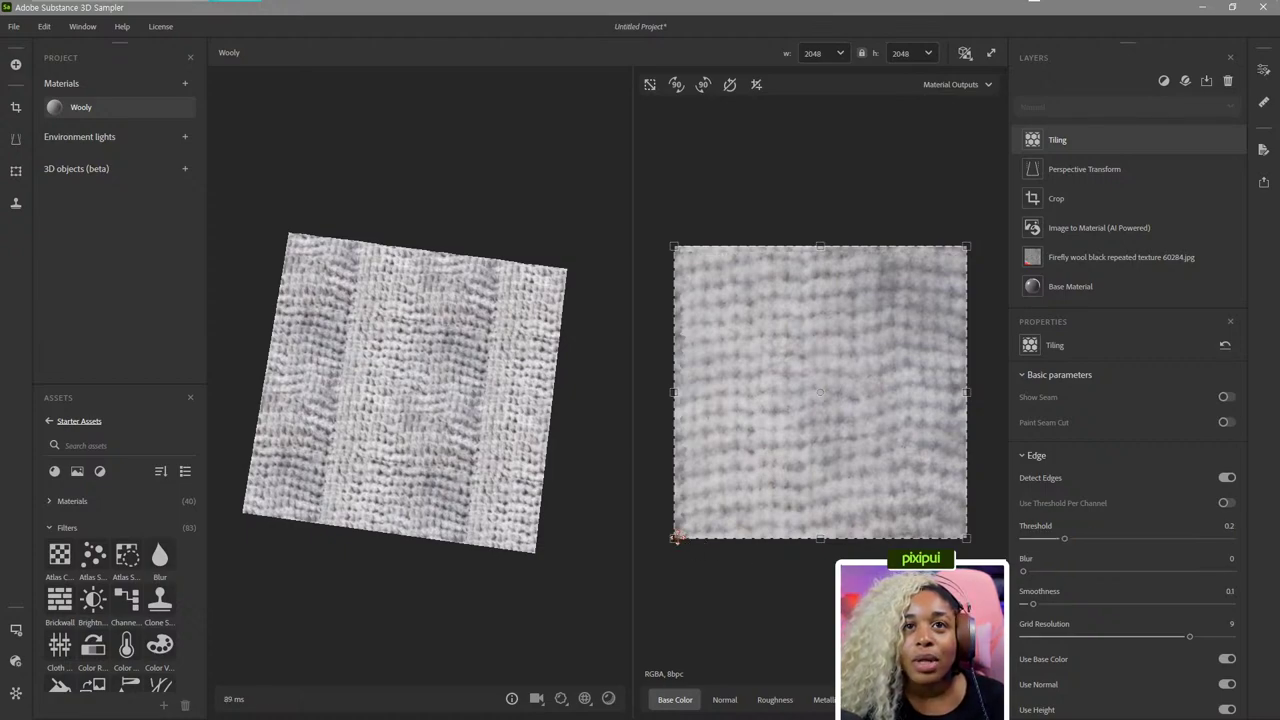
drag(678, 536, 682, 532)
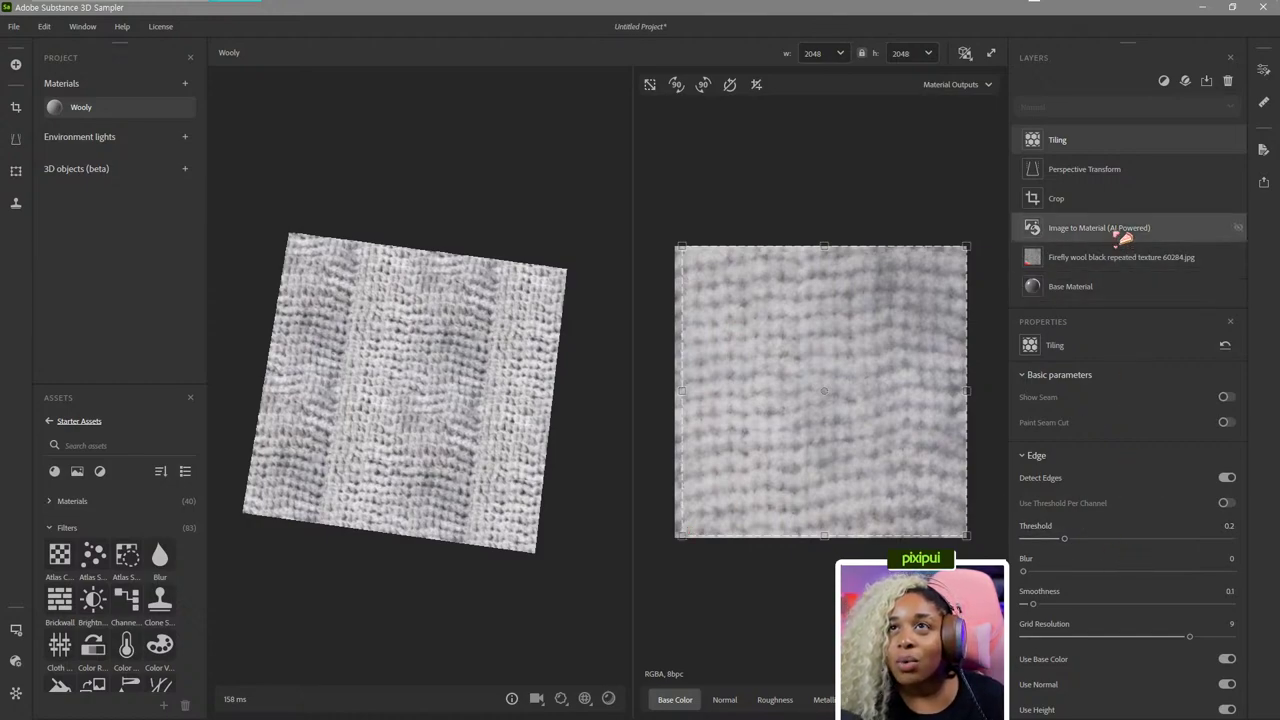
Raise the edge Blur to 1.5 and Smoothness to about 1.24 to soften the seams.
scroll(1160, 586, down, 2)
scroll(1158, 588, down, 1)
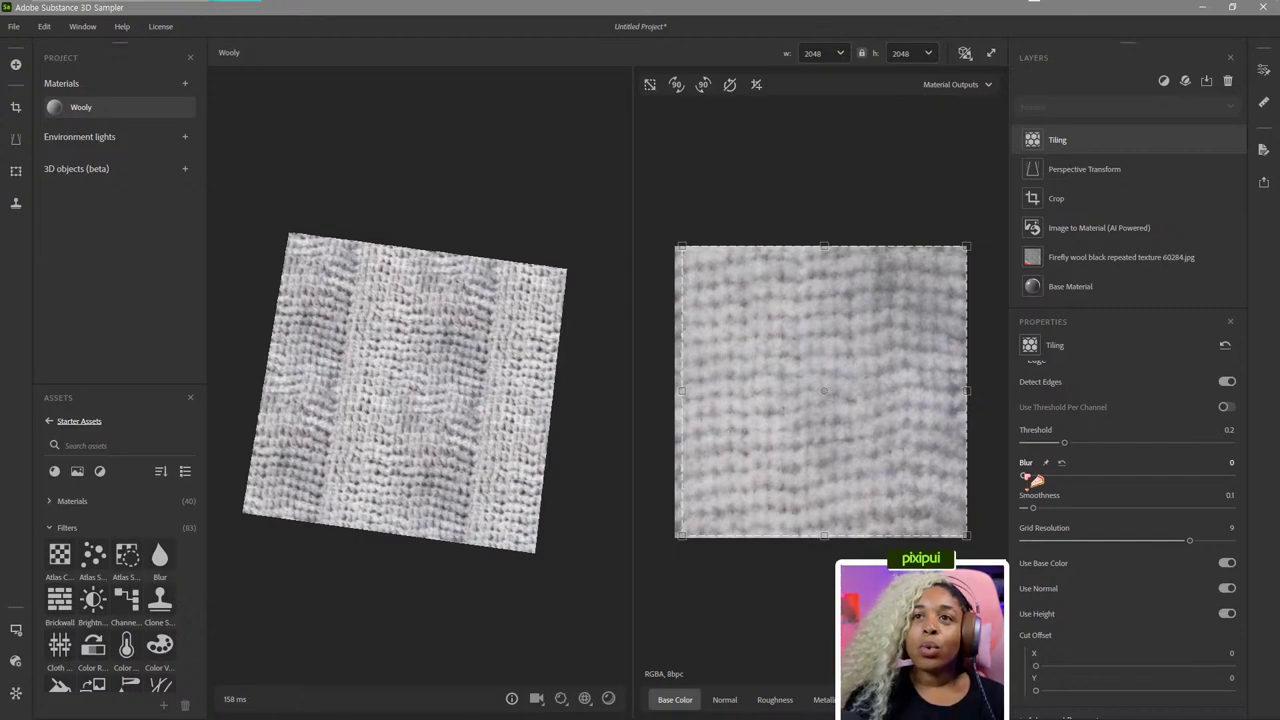
drag(1033, 485, 1178, 476)
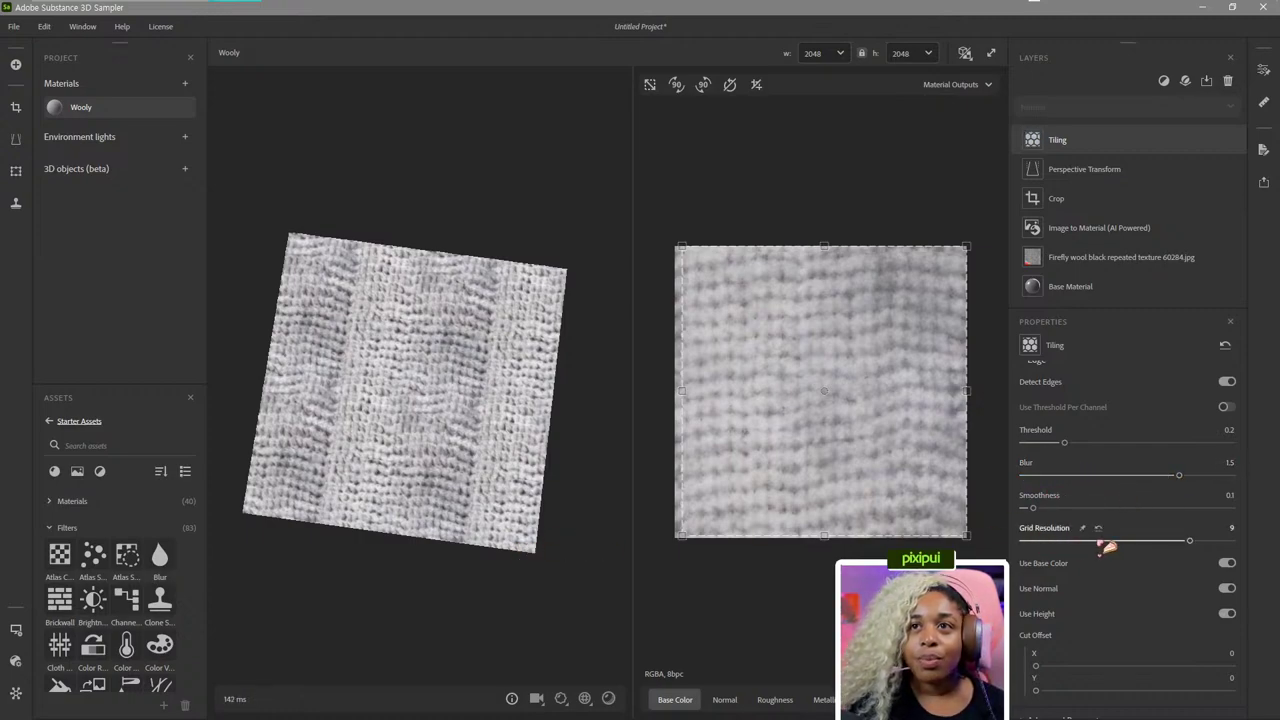
drag(1046, 516, 1152, 508)
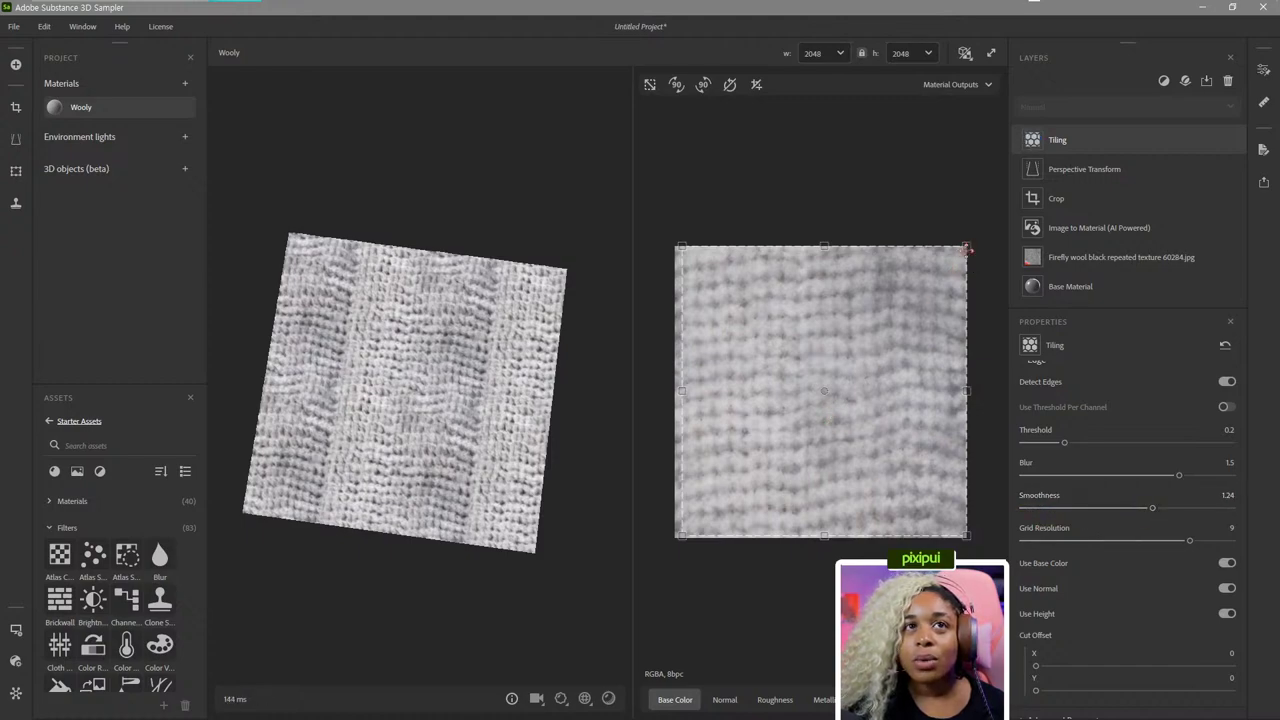
Refine the tiling frame by pulling its top-right corner and bottom edge inward, undoing the last resize.
drag(966, 248, 960, 256)
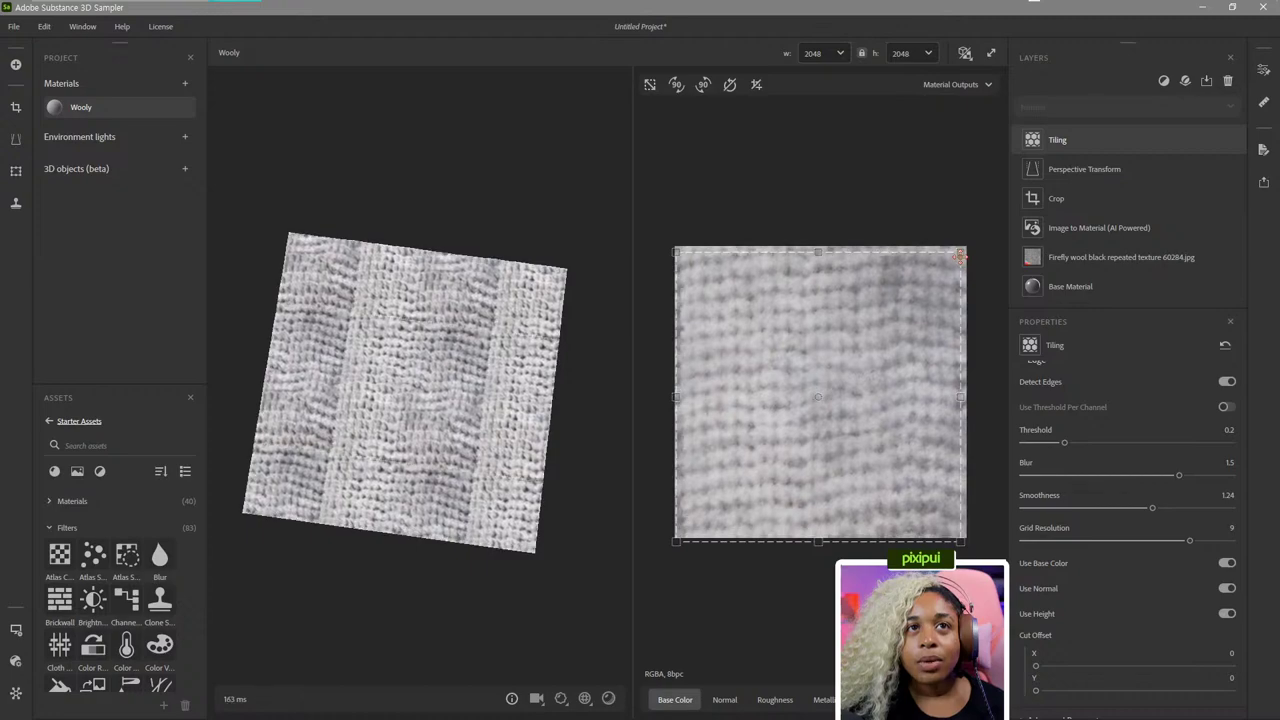
drag(957, 540, 958, 522)
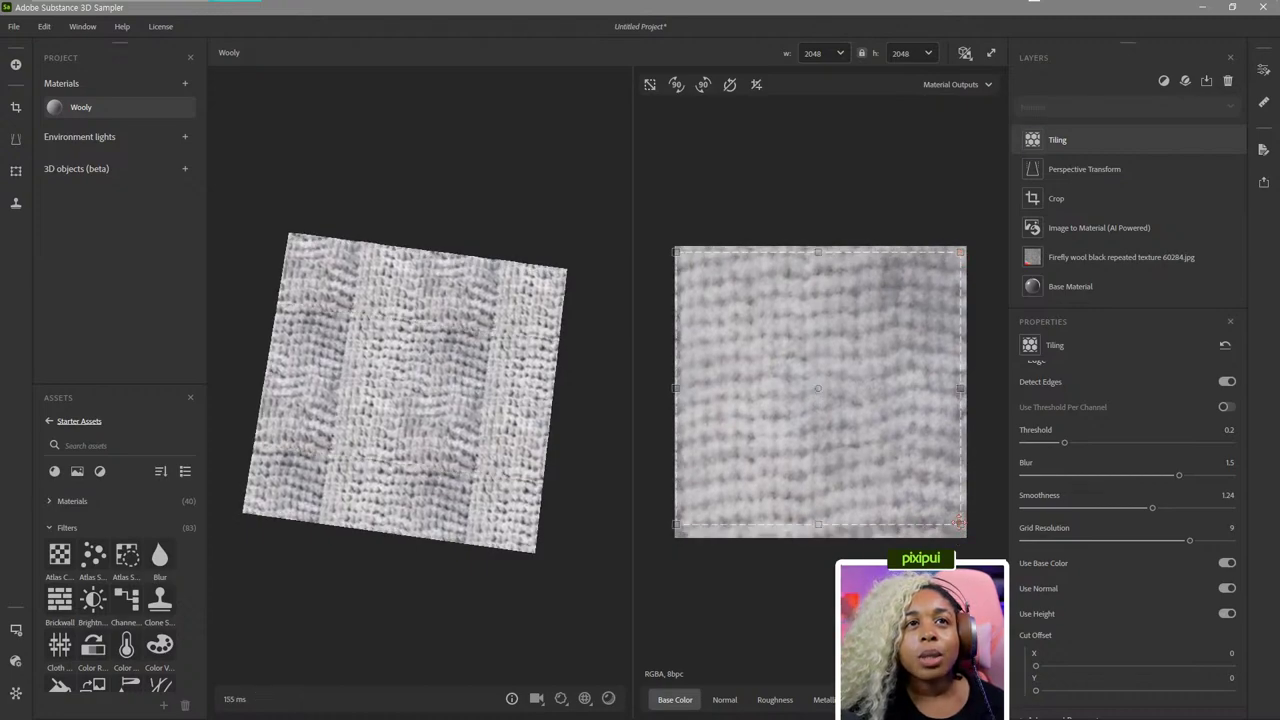
scroll(475, 586, up, 2)
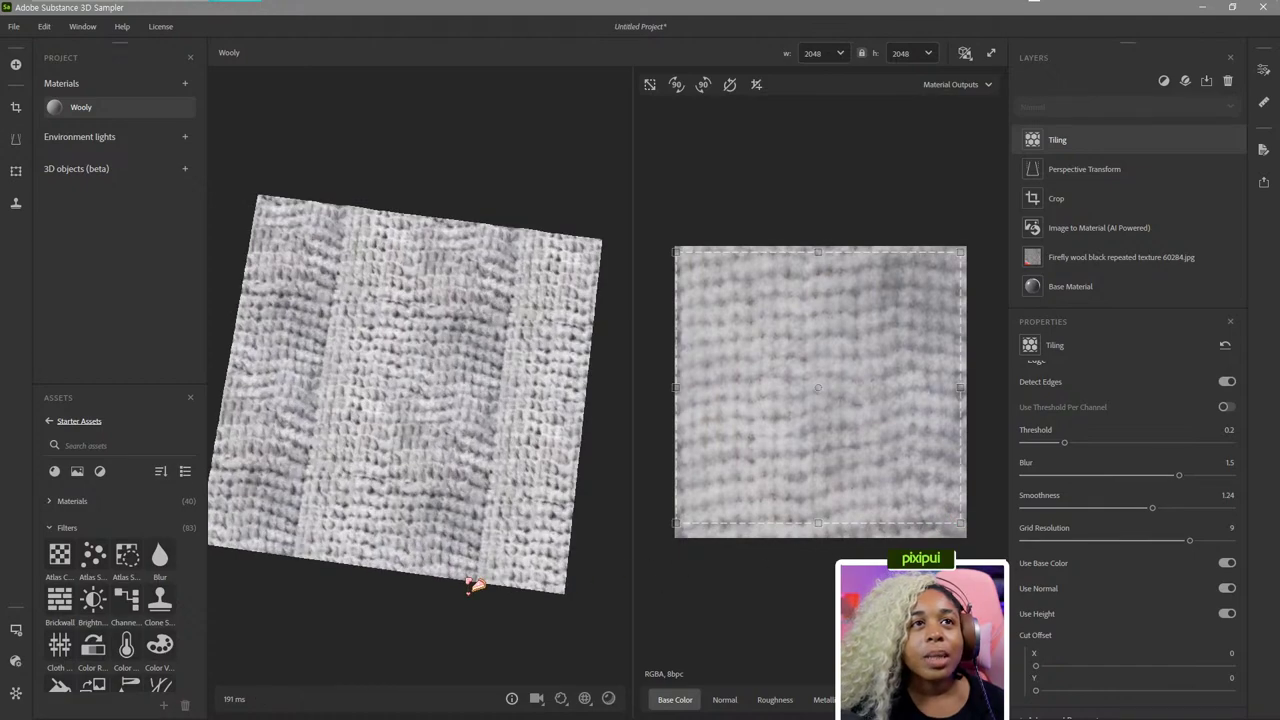
drag(475, 586, 424, 626)
drag(515, 598, 505, 594)
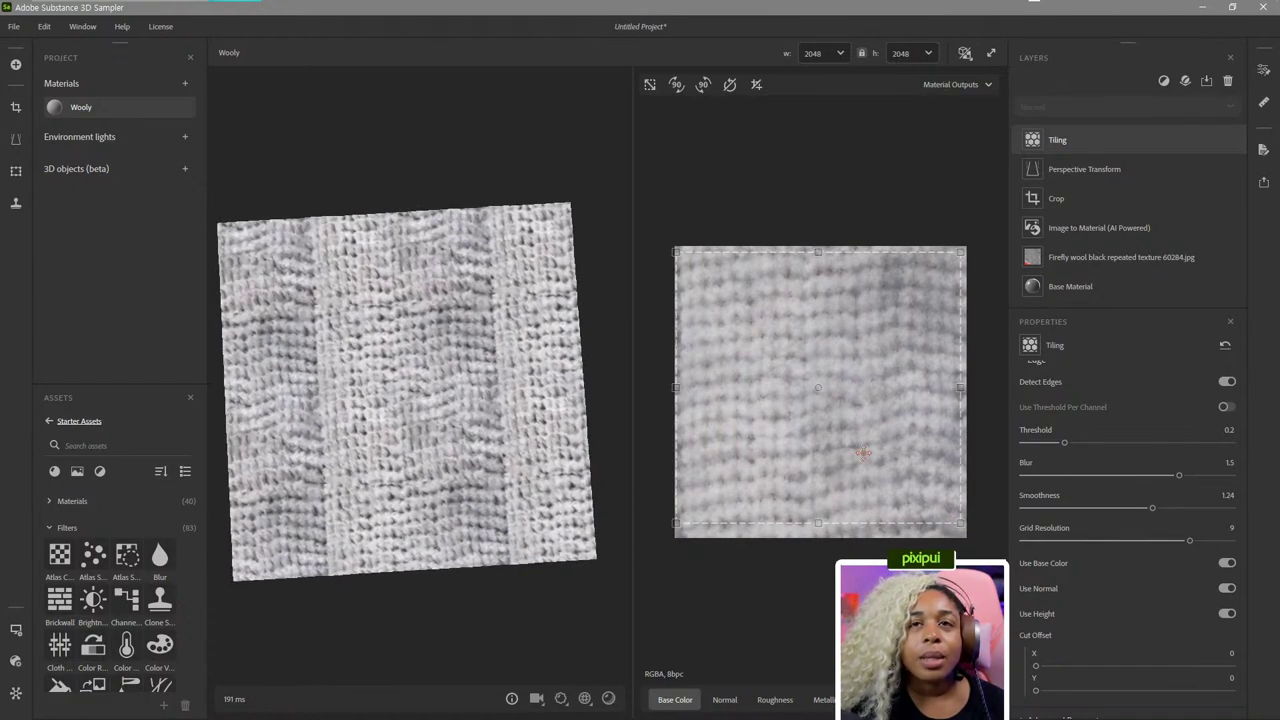
drag(678, 523, 684, 500)
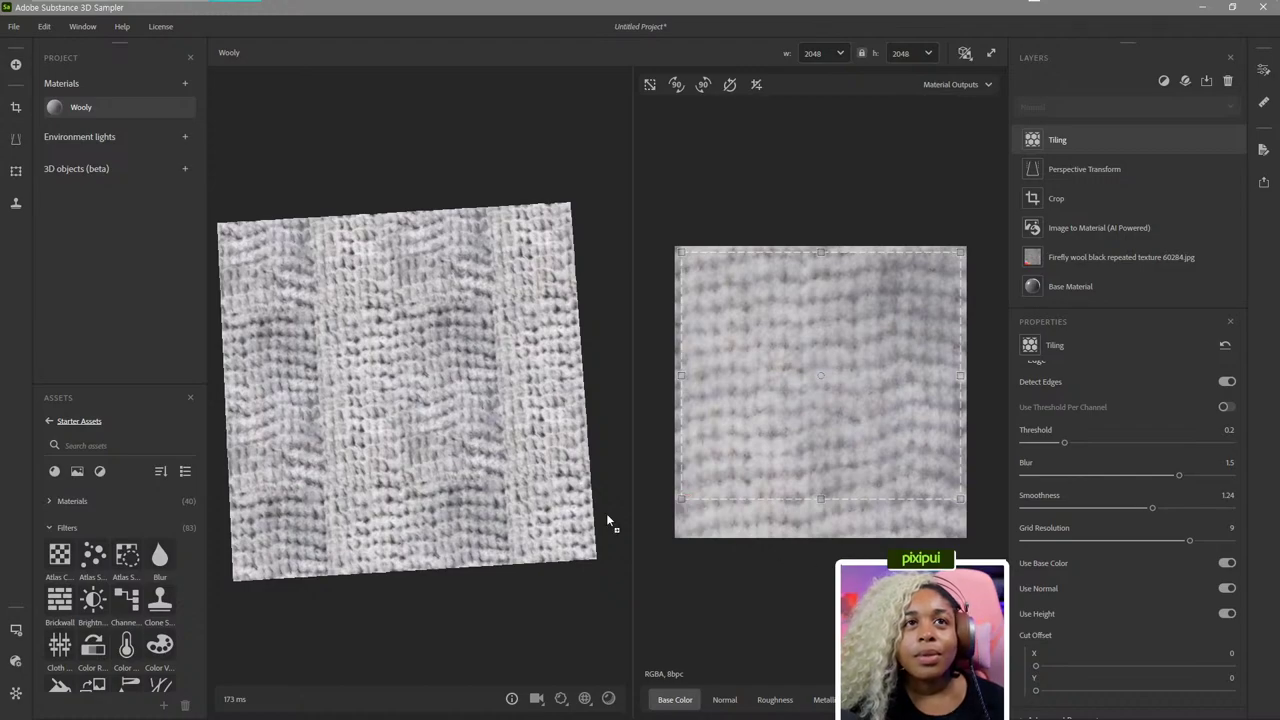
scroll(423, 449, down, 2)
key(ctrl+z)
Raise Smoothness to 1.48 and bring the edge Threshold down to 0.03.
scroll(603, 523, down, 1)
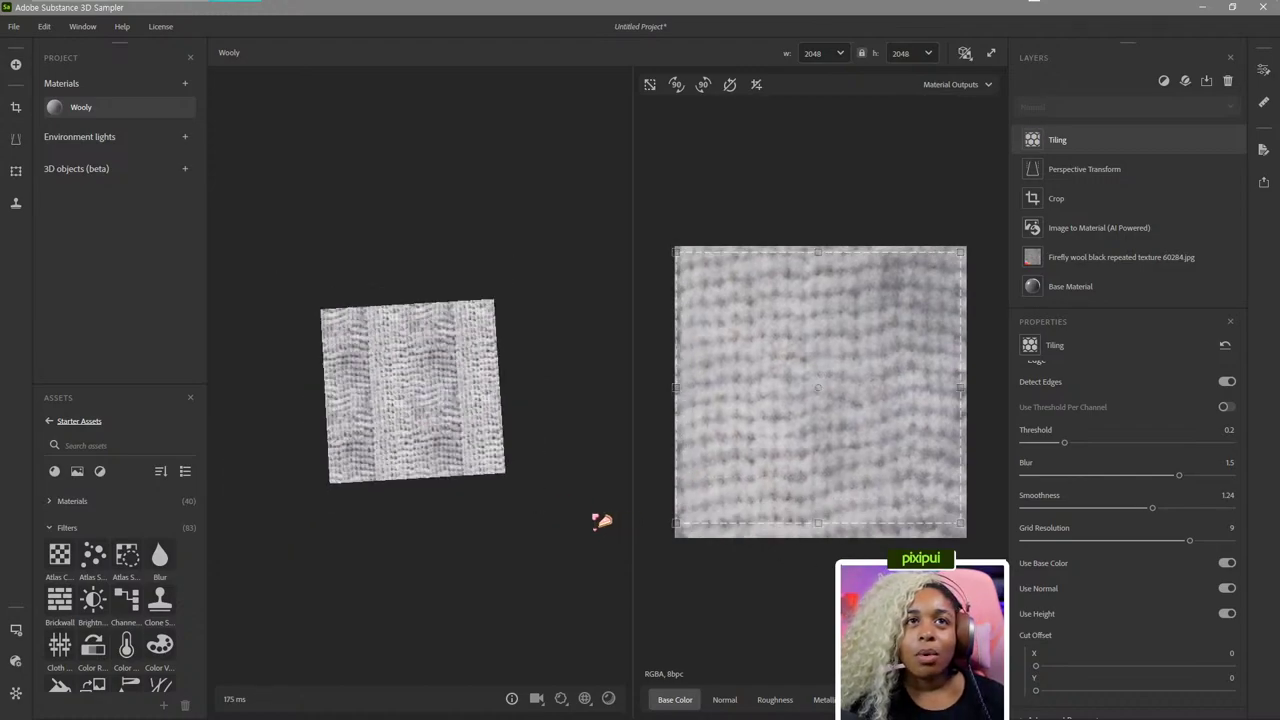
drag(1152, 508, 1186, 512)
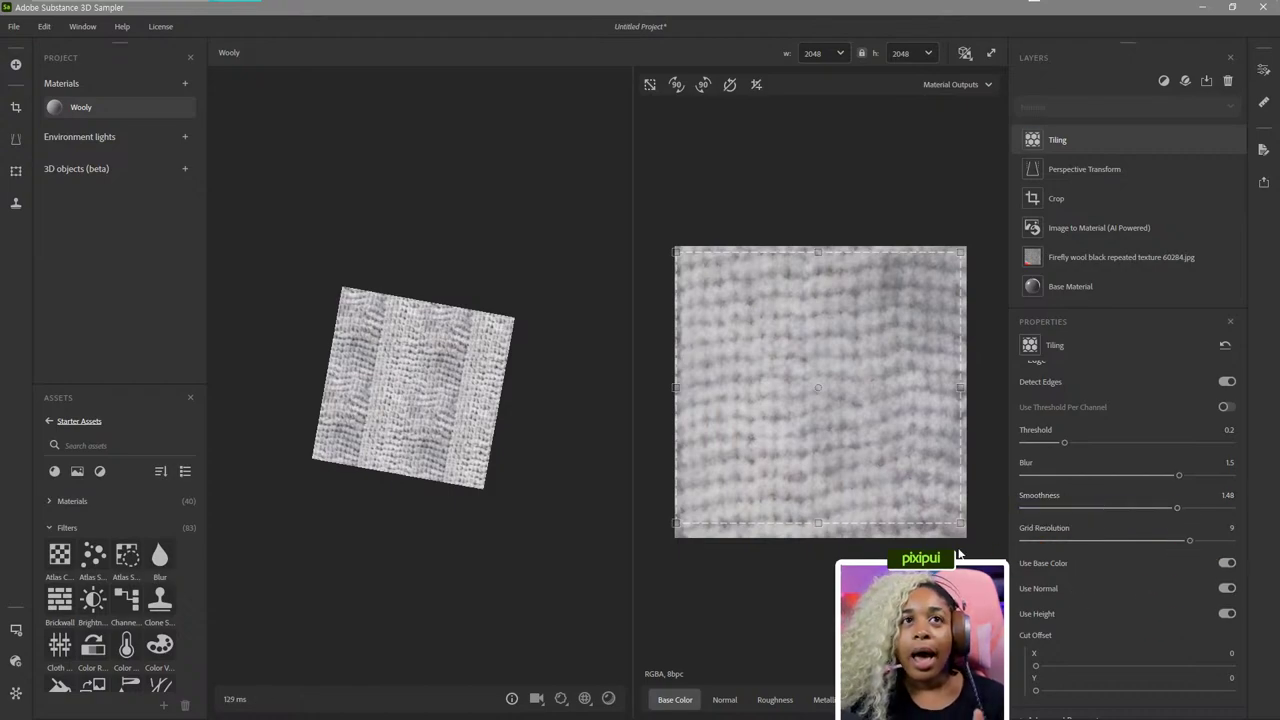
scroll(1212, 616, down, 1)
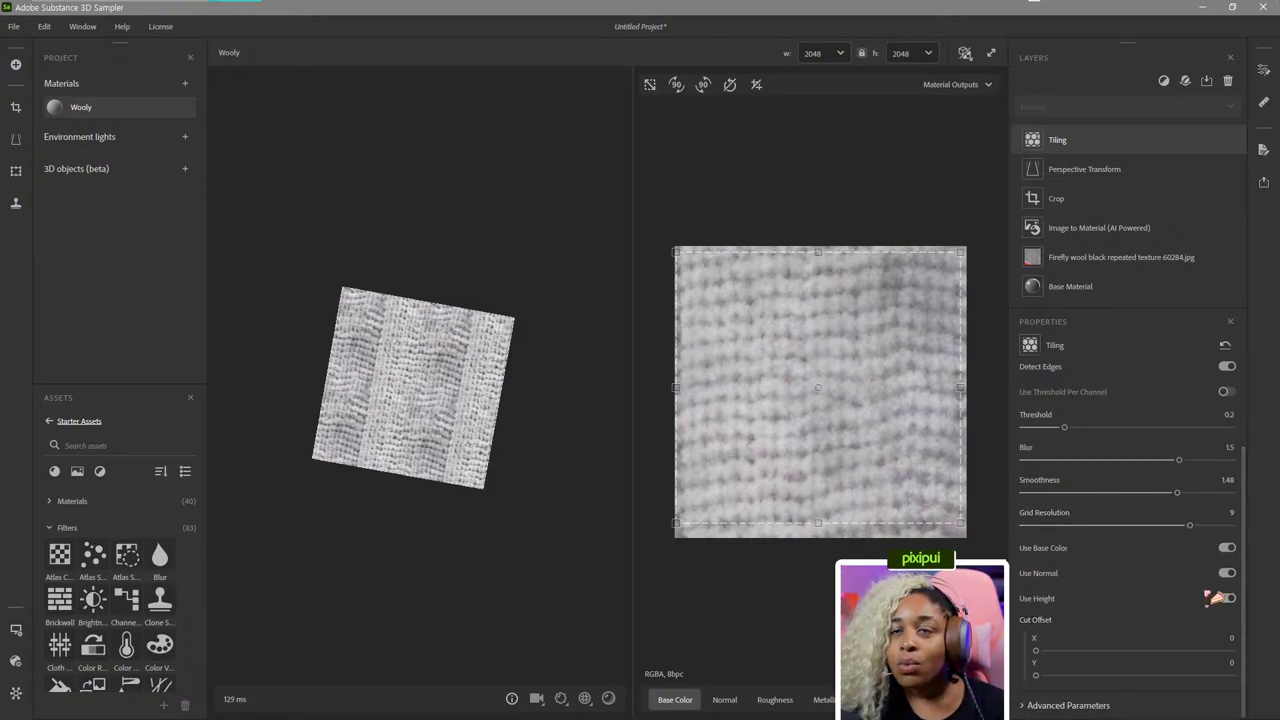
scroll(1180, 528, up, 3)
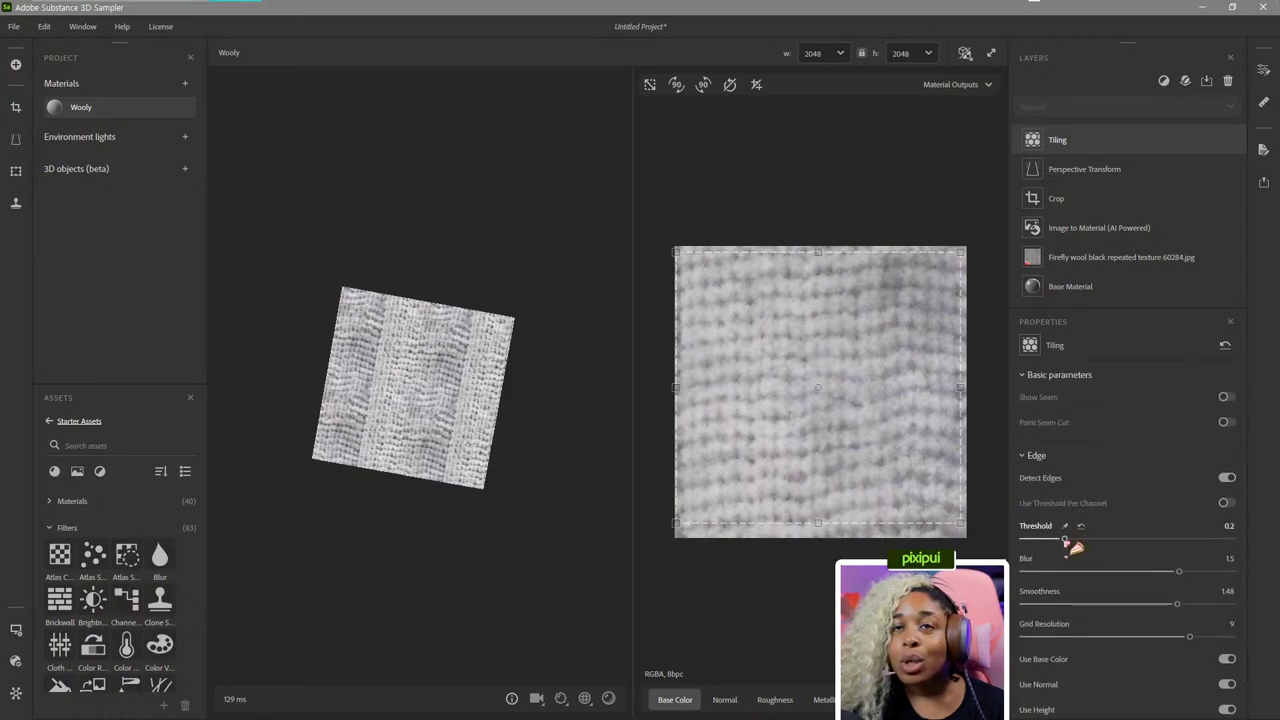
drag(1070, 543, 1168, 545)
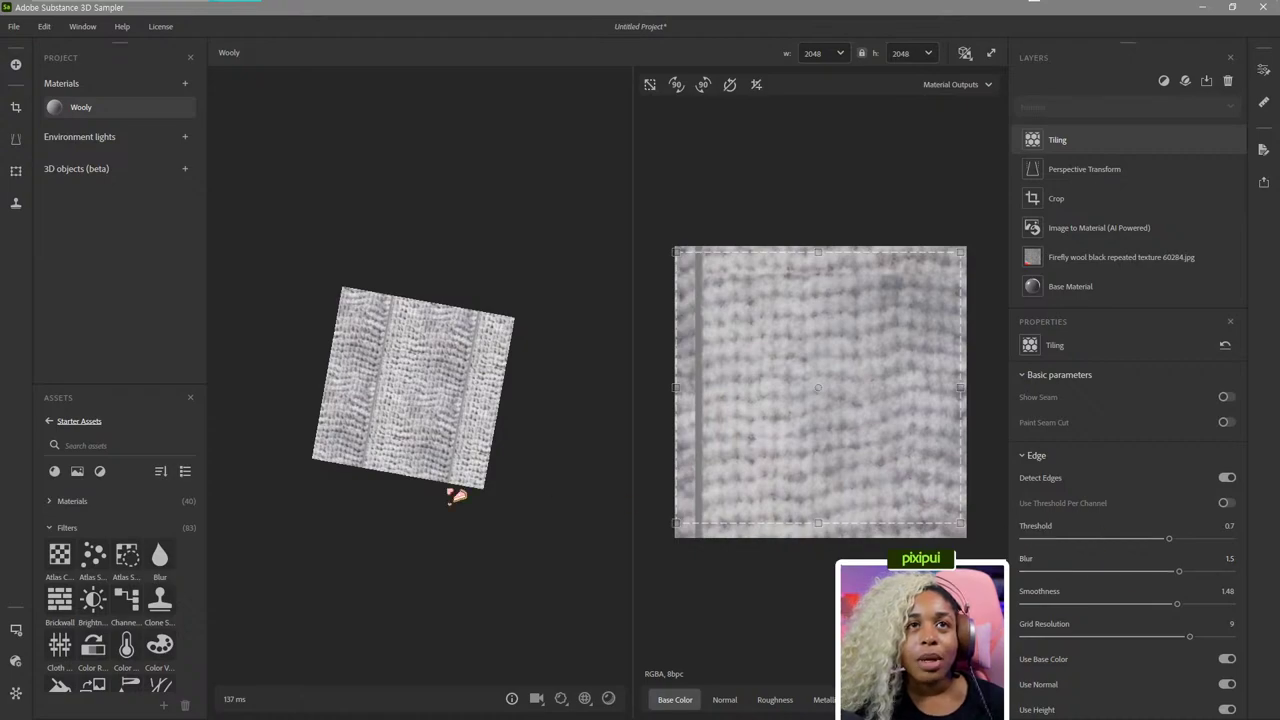
scroll(458, 497, up, 2)
key(ctrl+z)
scroll(1189, 545, down, 2)
Reveal the Tiling layer's advanced parameters and nudge the Transform scale up slightly.
click(1070, 704)
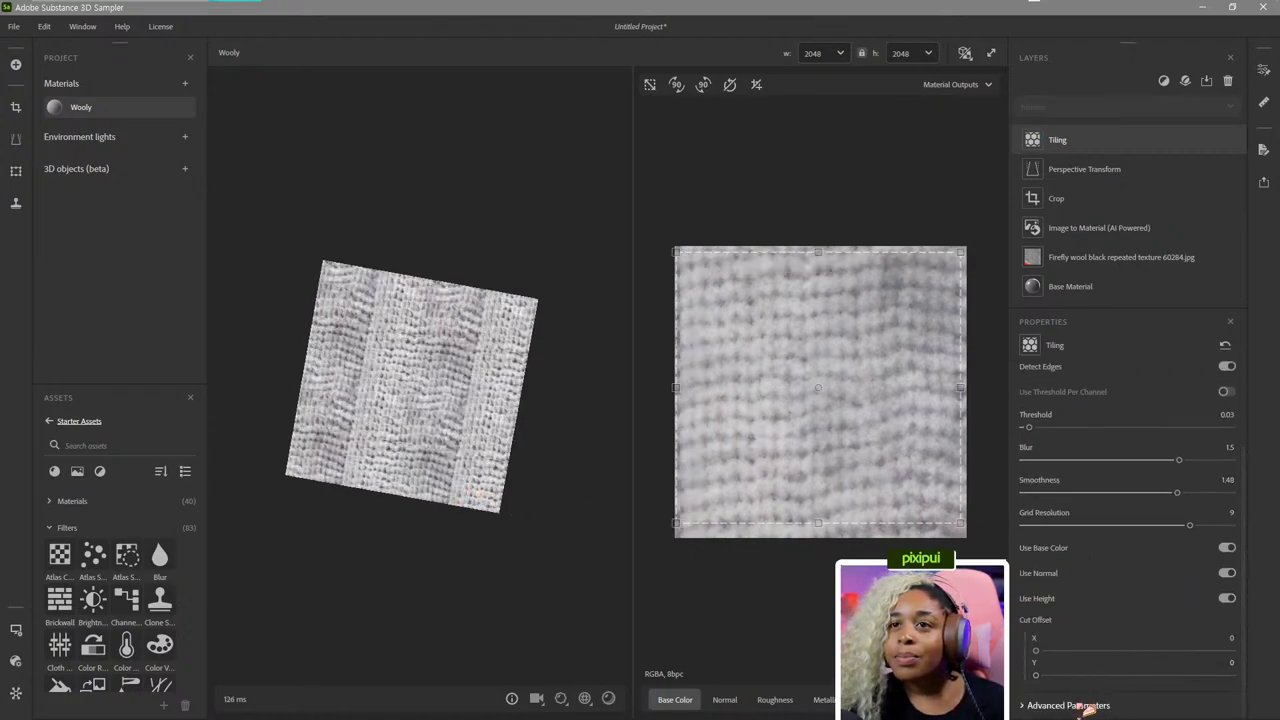
scroll(1110, 550, down, 3)
scroll(1137, 604, down, 1)
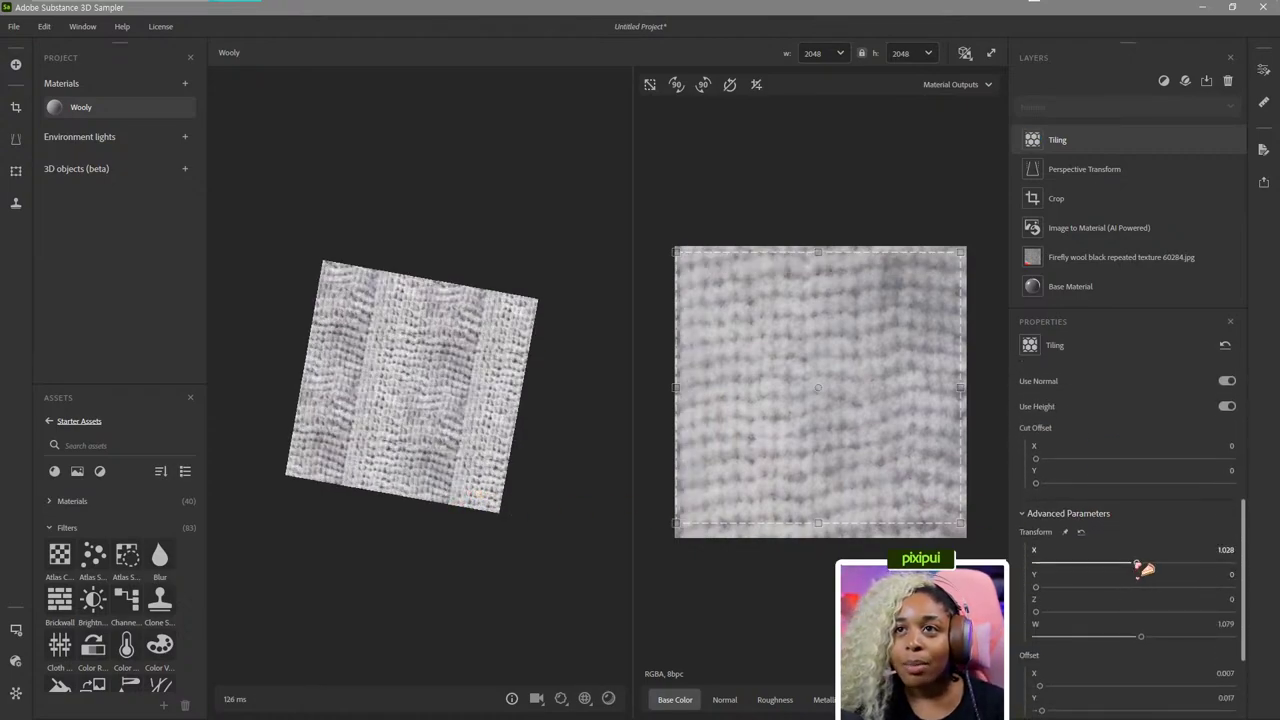
drag(1140, 565, 1157, 565)
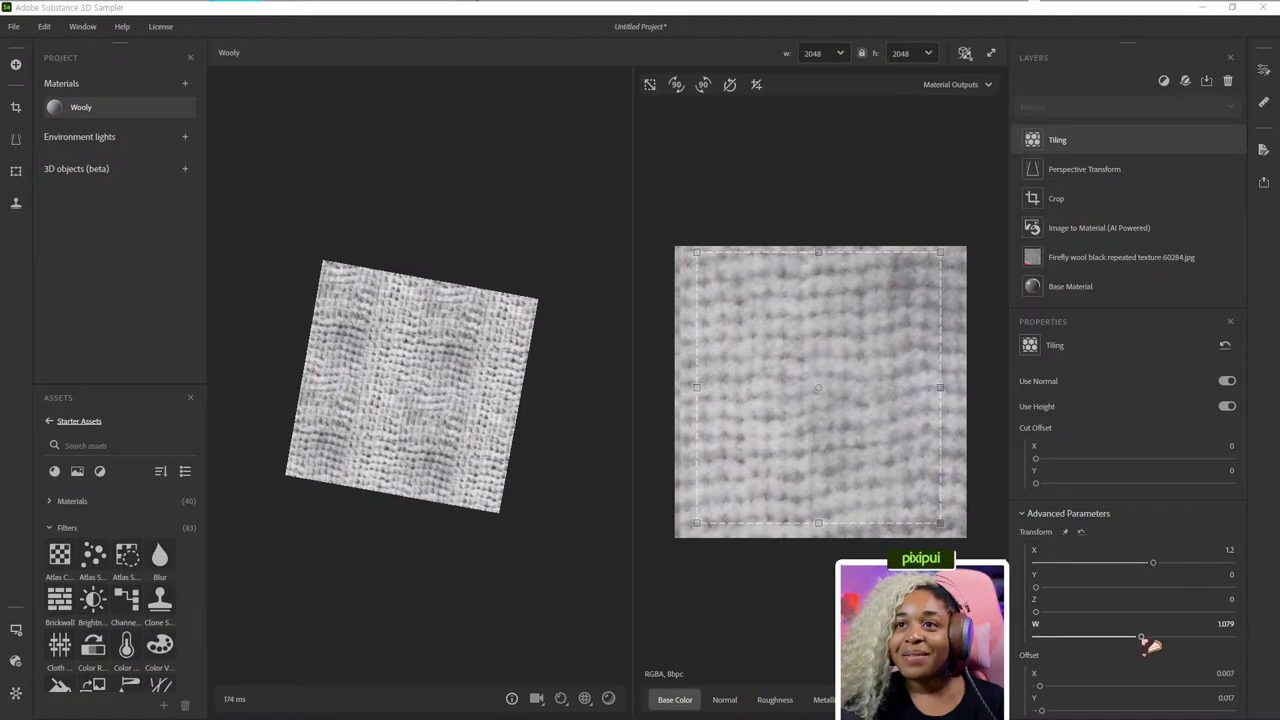
mouse_move(1148, 643)
mouse_down()
mouse_move(1168, 644)
mouse_move(1155, 643)
mouse_up()
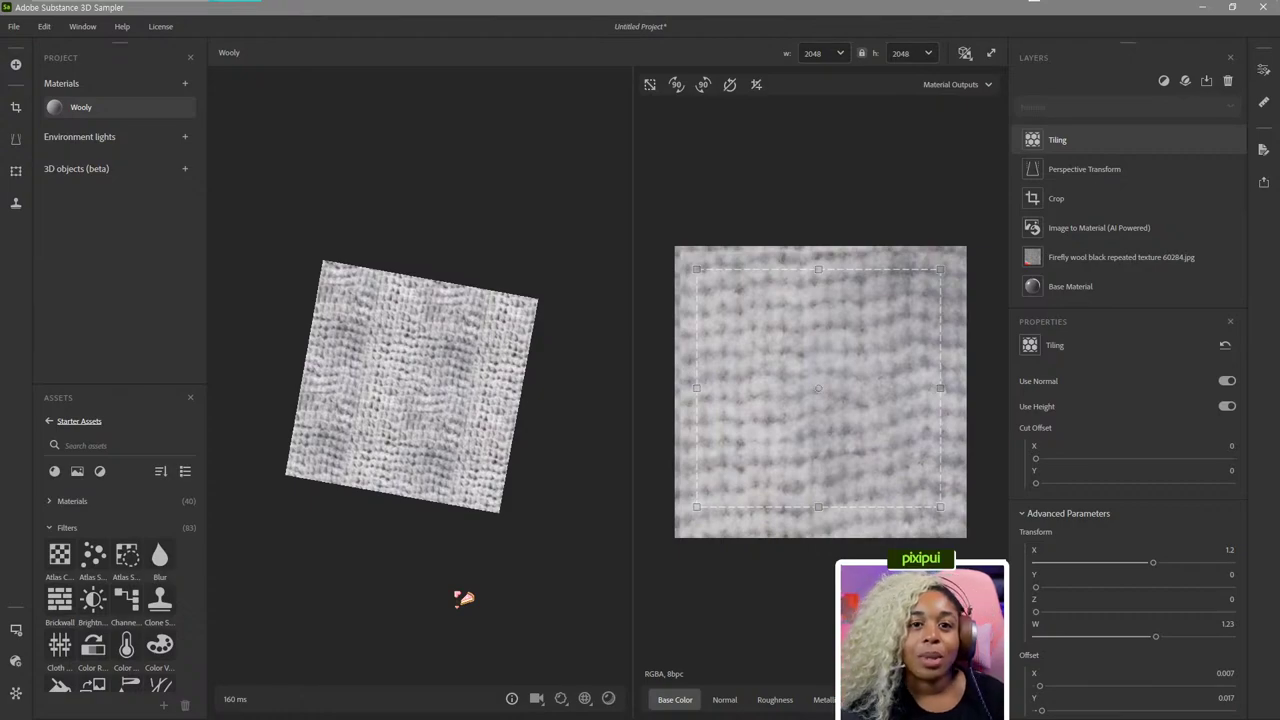
Set Tiling Transform X to 1.26 and W to 1.01, checking the repeat in the 3D preview.
drag(409, 551, 494, 569)
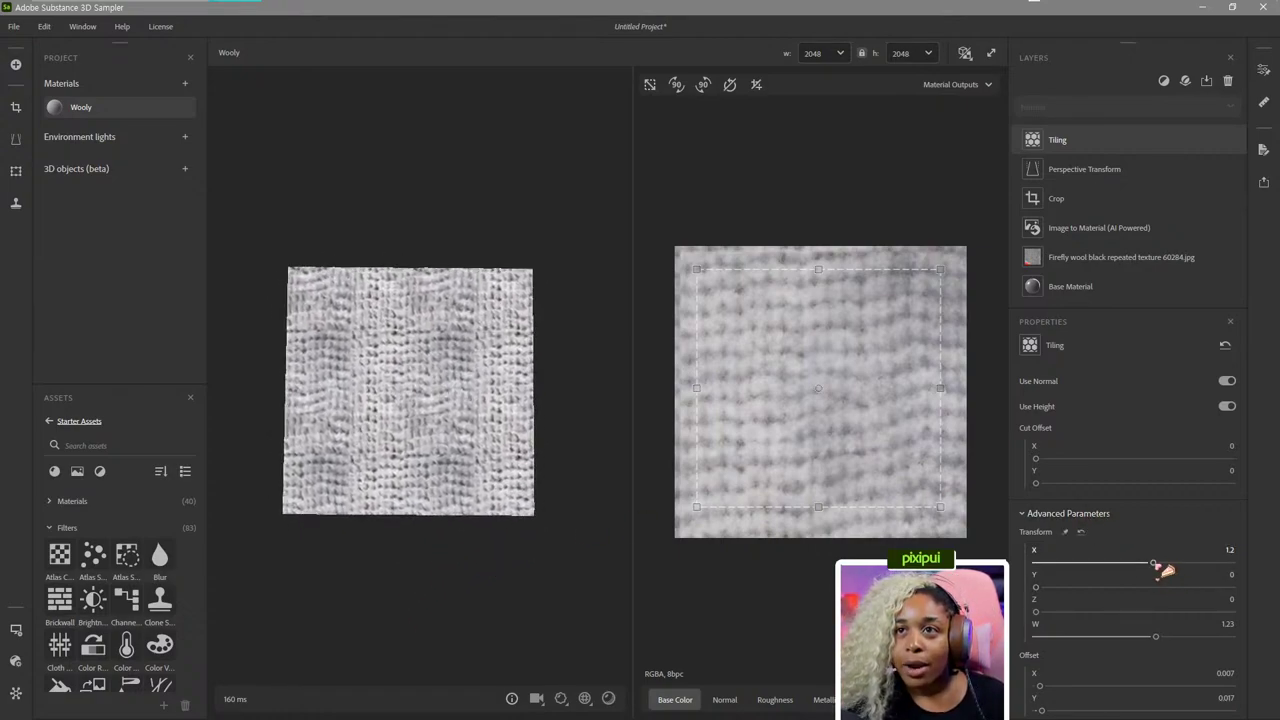
mouse_move(1160, 568)
mouse_down()
mouse_move(1172, 570)
mouse_move(1154, 566)
mouse_up()
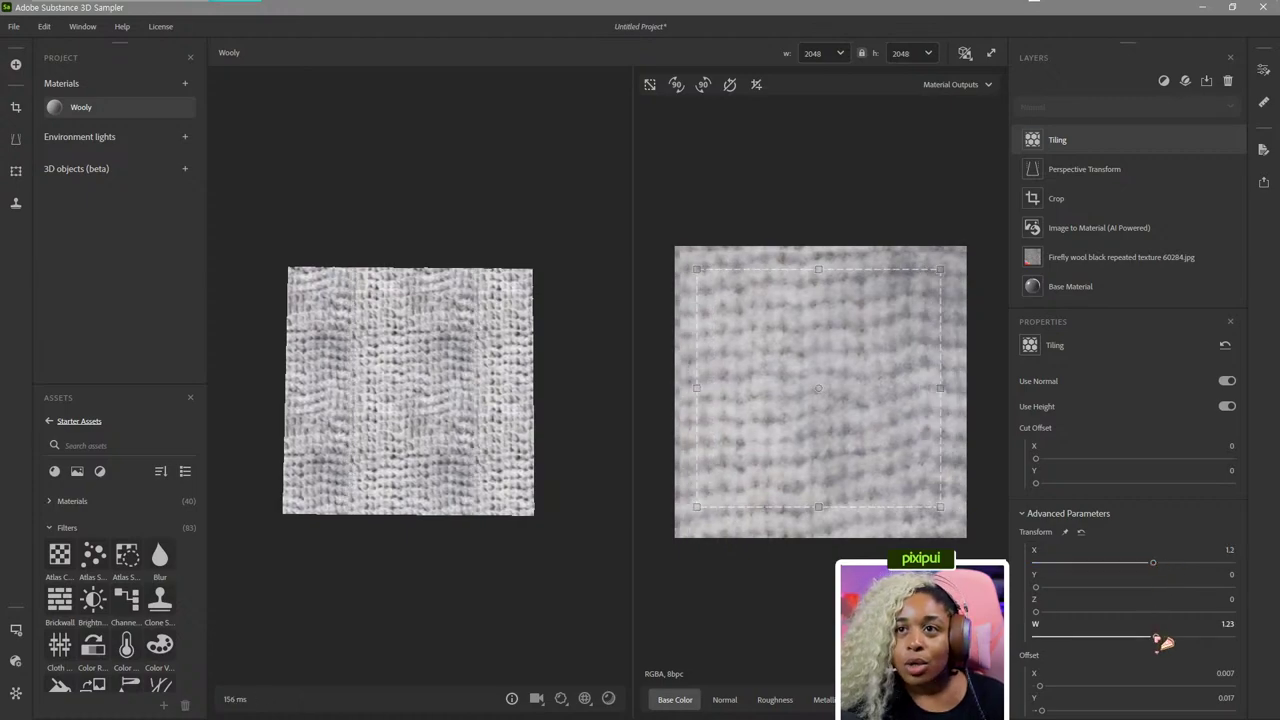
mouse_move(1162, 642)
mouse_down()
mouse_move(1152, 620)
mouse_move(1163, 643)
mouse_move(1145, 641)
mouse_up()
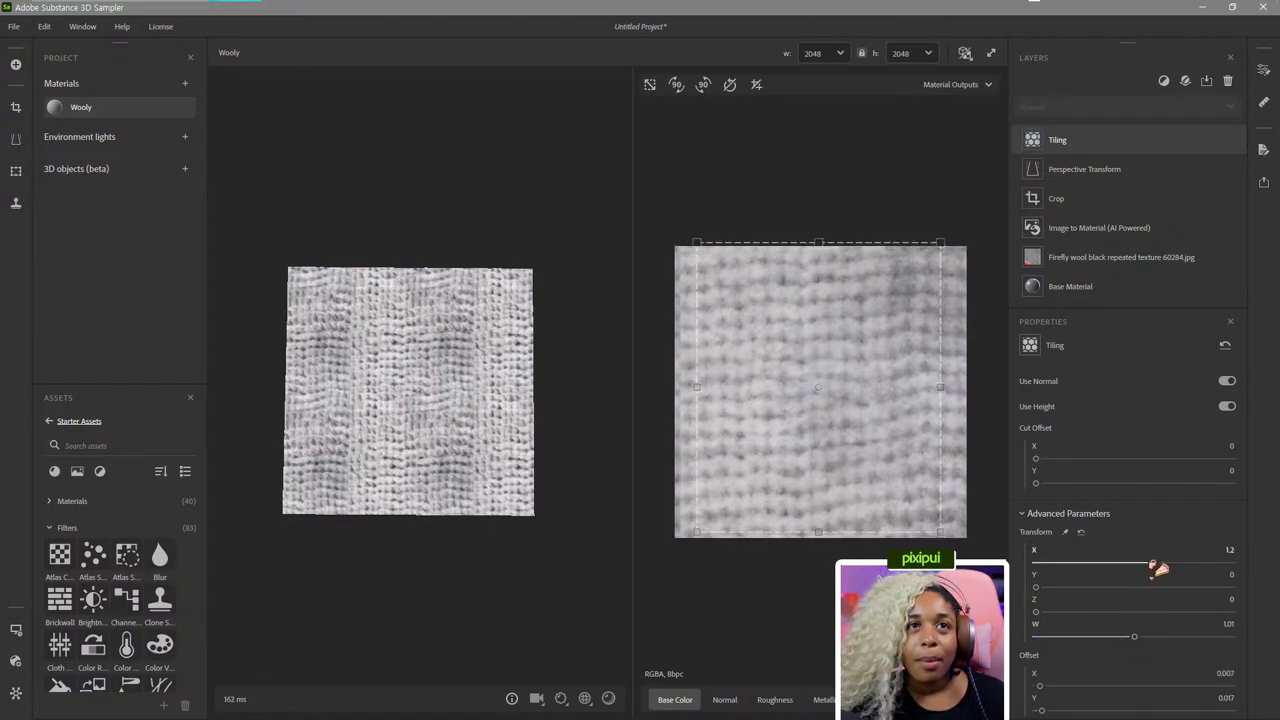
drag(1158, 568, 1169, 569)
scroll(553, 596, down, 3)
scroll(522, 543, down, 2)
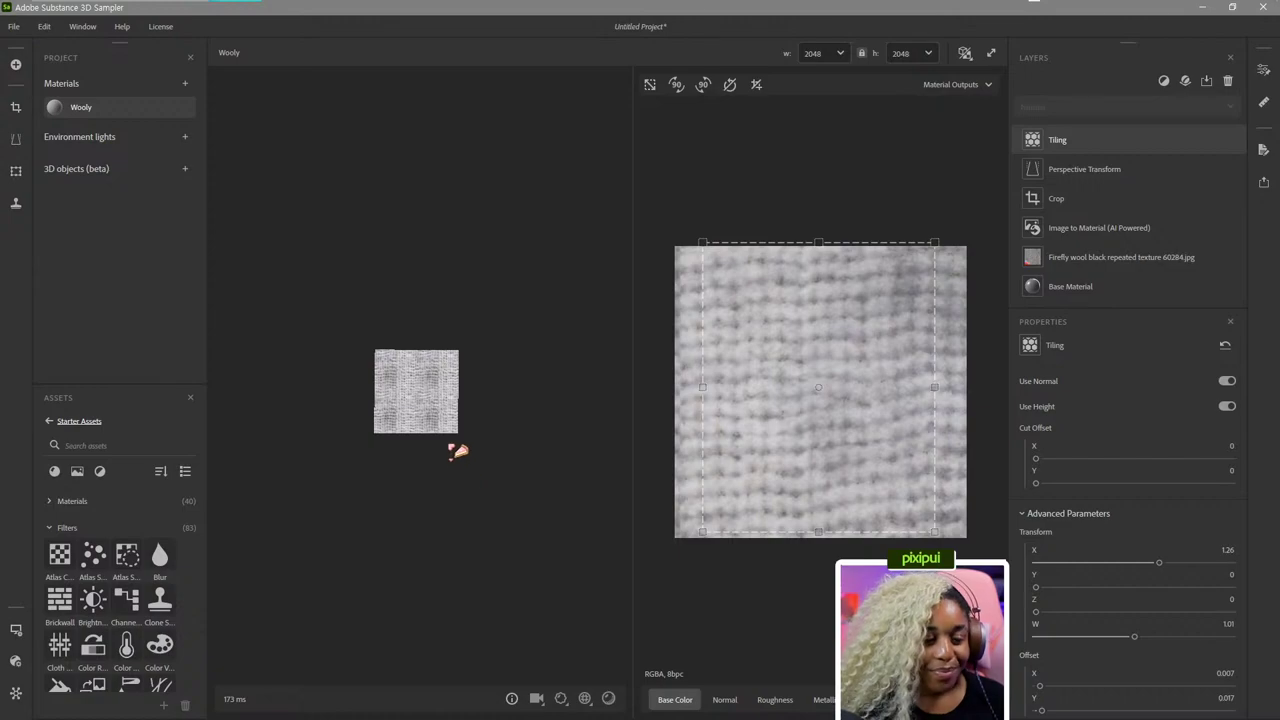
scroll(457, 449, up, 2)
drag(503, 489, 540, 435)
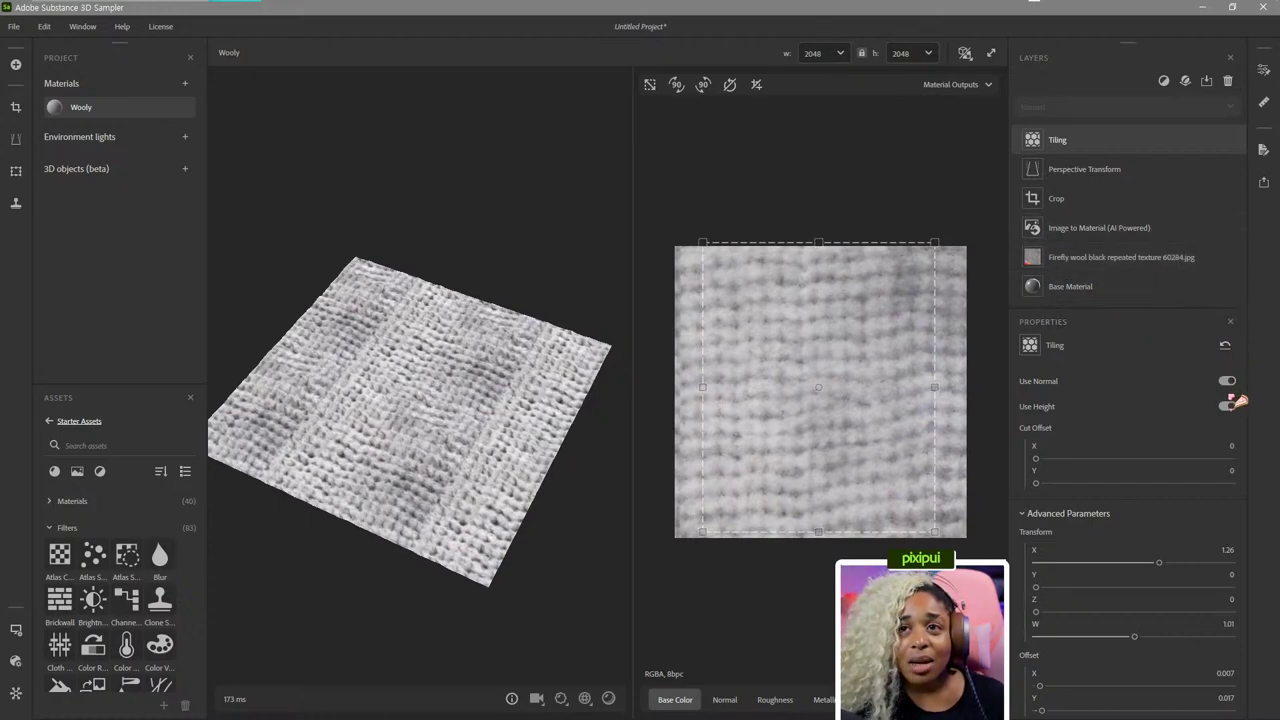
drag(560, 500, 523, 514)
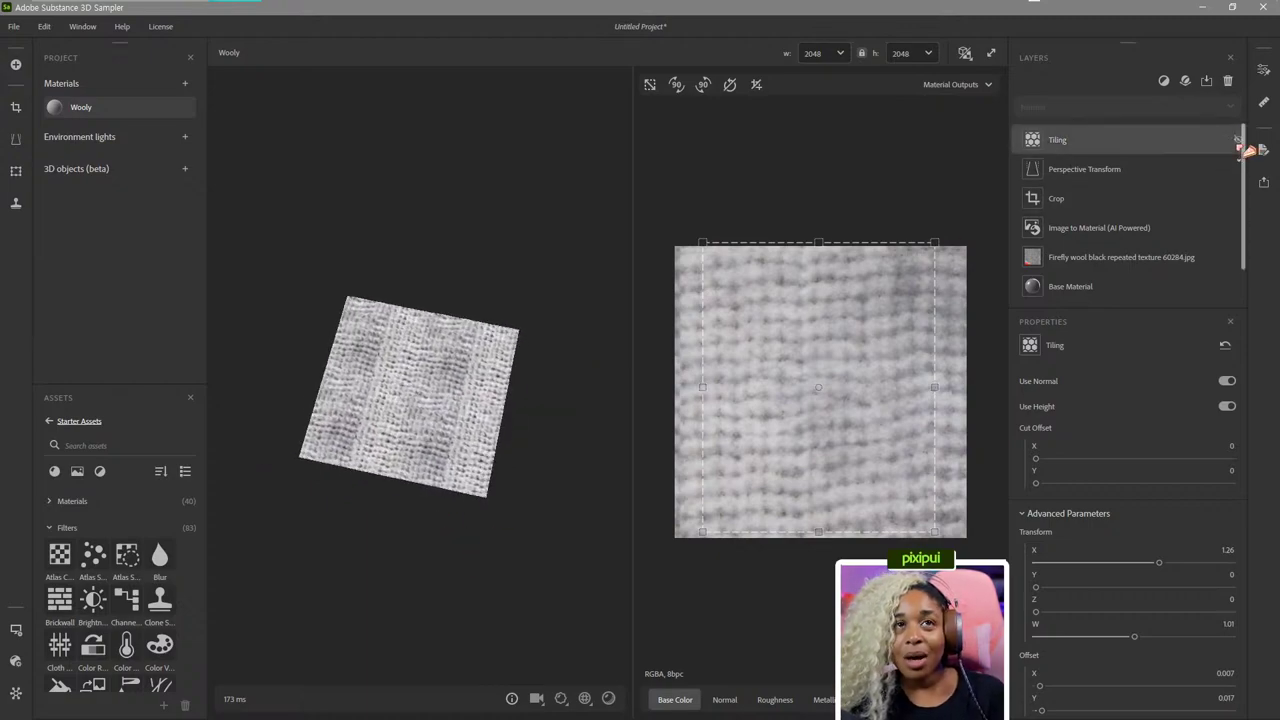
Hide the Tiling layer and add a Make It Tile layer above Perspective Transform.
click(1238, 140)
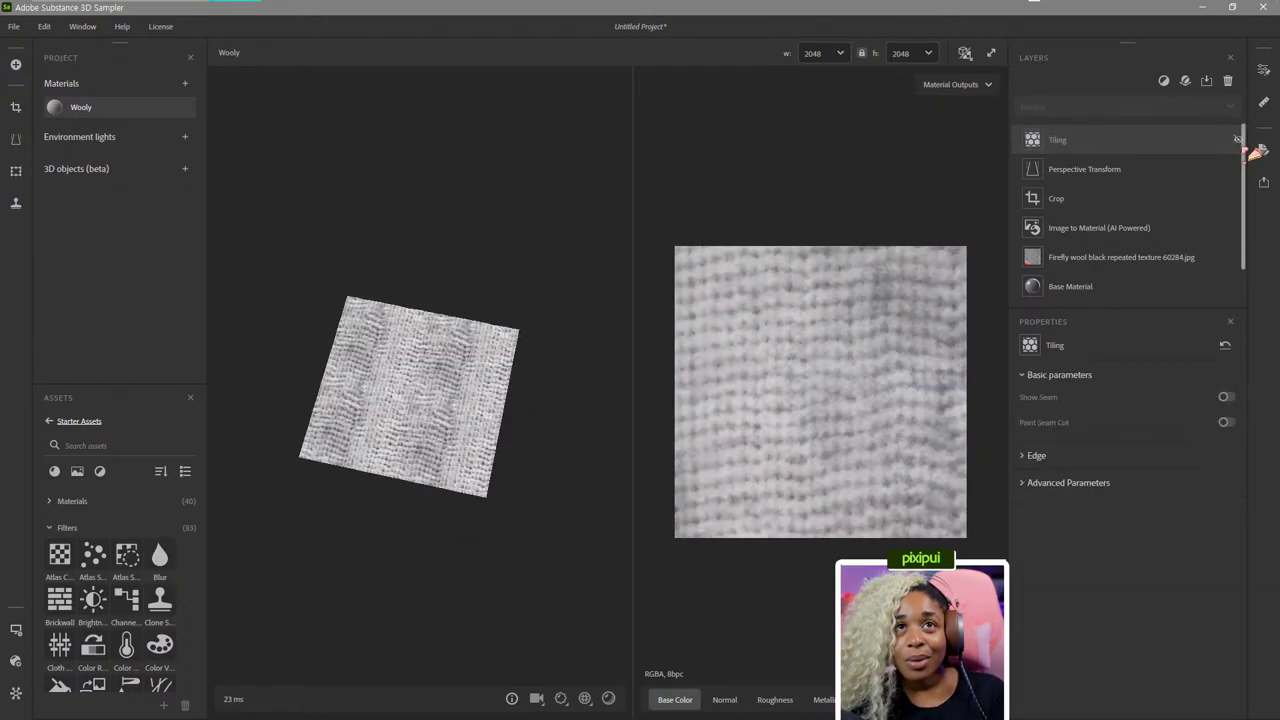
click(1096, 172)
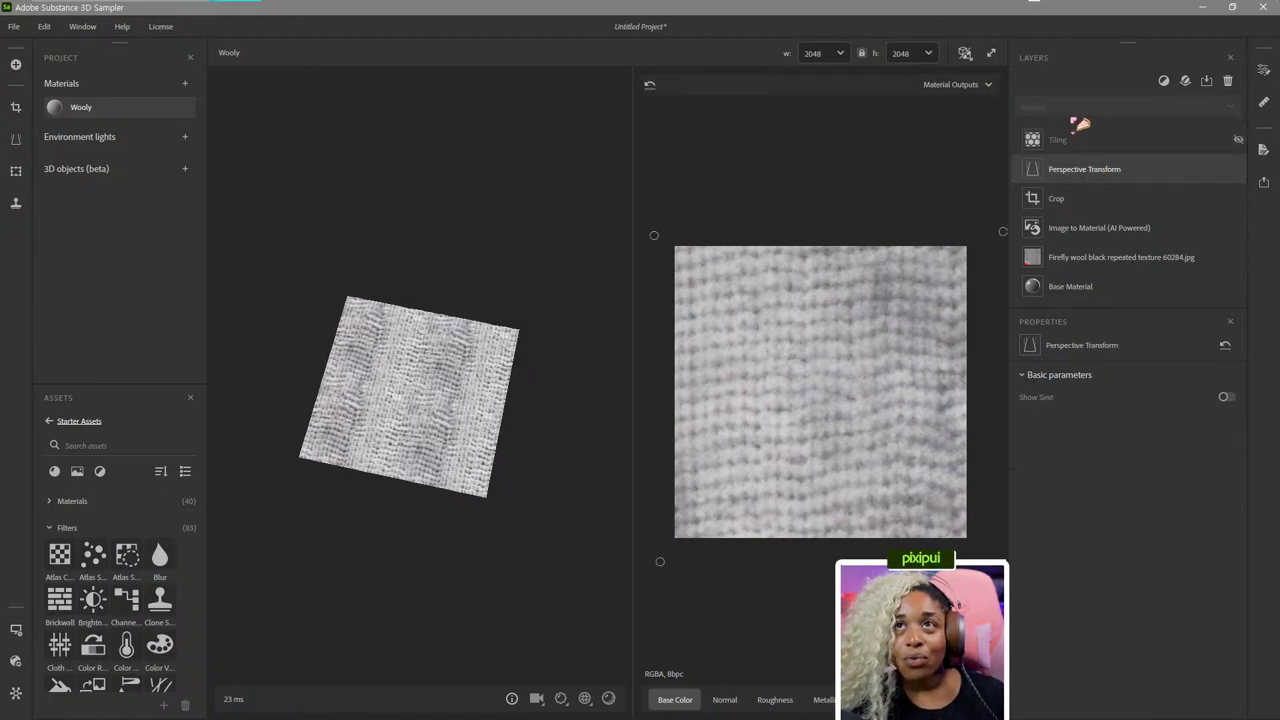
click(1165, 82)
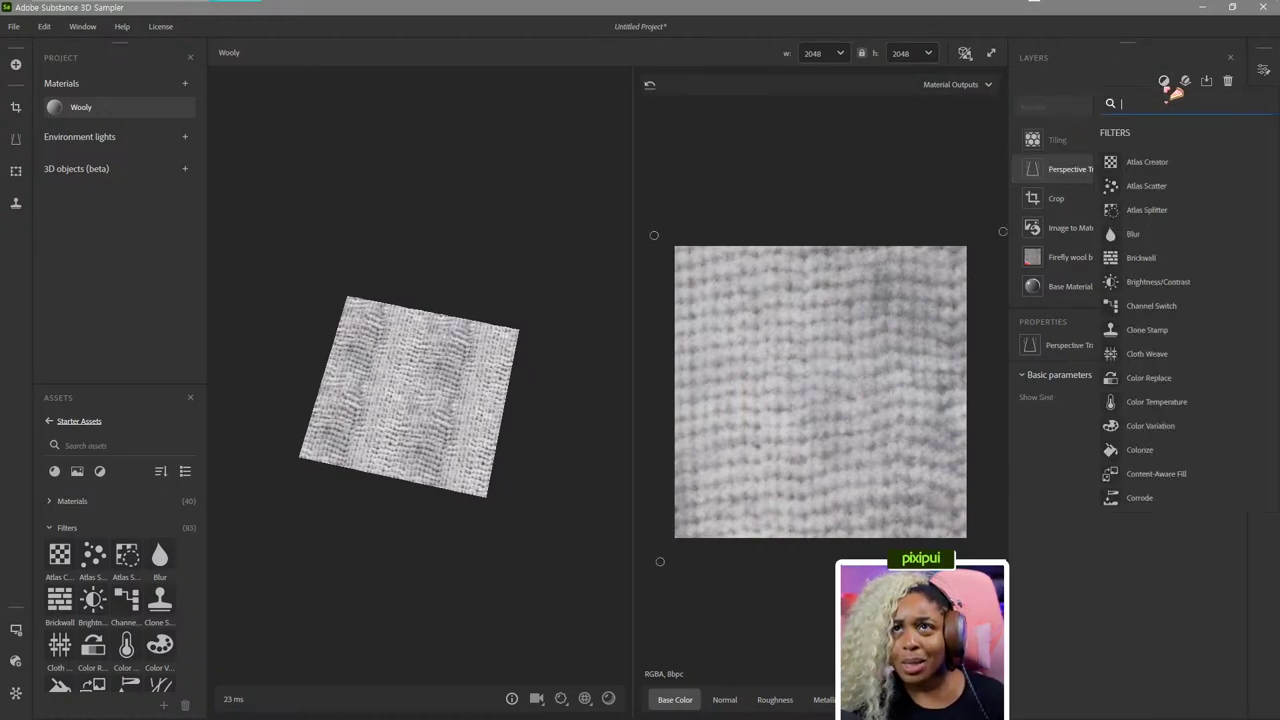
text(clo)
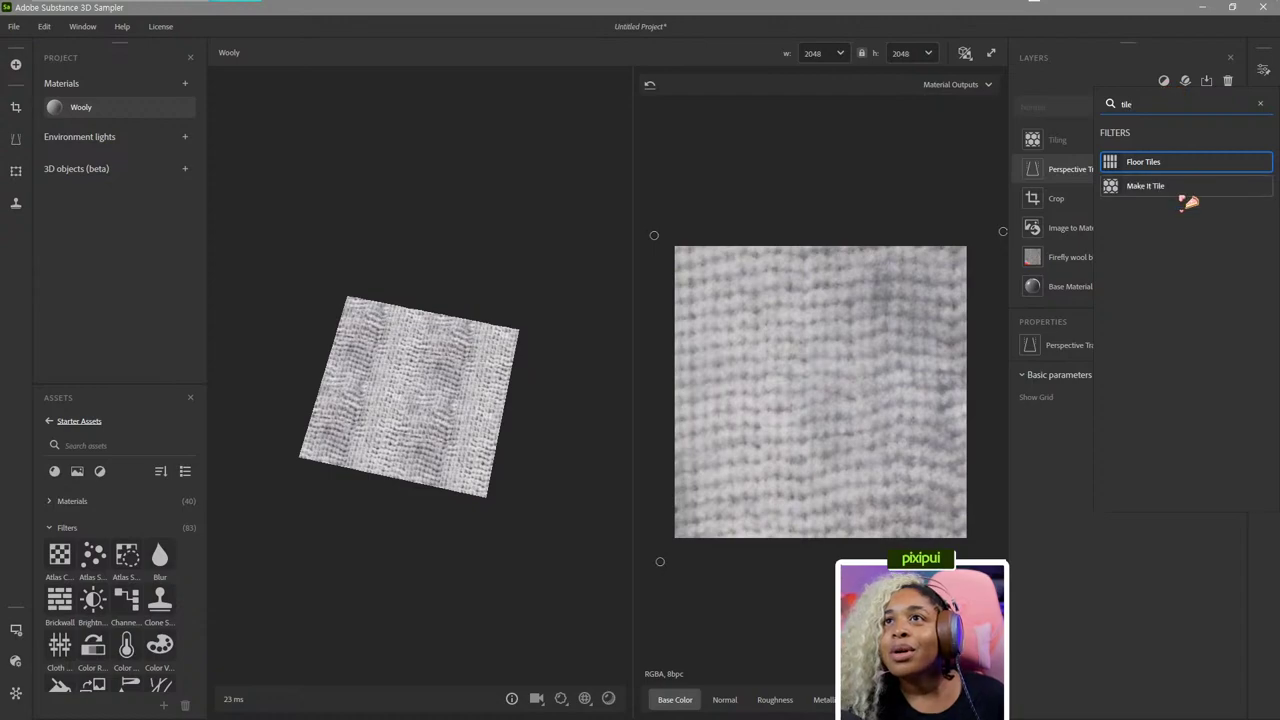
click(1185, 188)
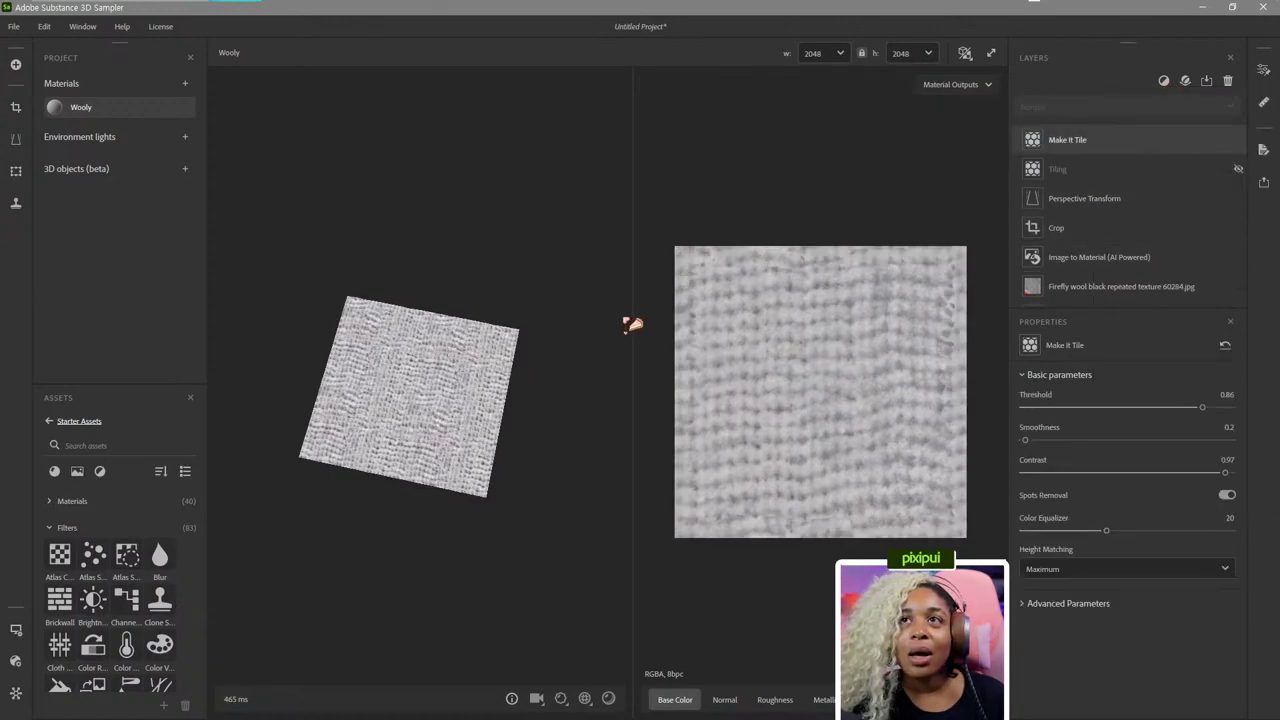
Test lower Make It Tile Threshold values, then revert it to 0.86.
scroll(537, 400, up, 2)
drag(537, 400, 423, 410)
scroll(545, 418, up, 3)
scroll(445, 527, up, 5)
scroll(423, 410, down, 5)
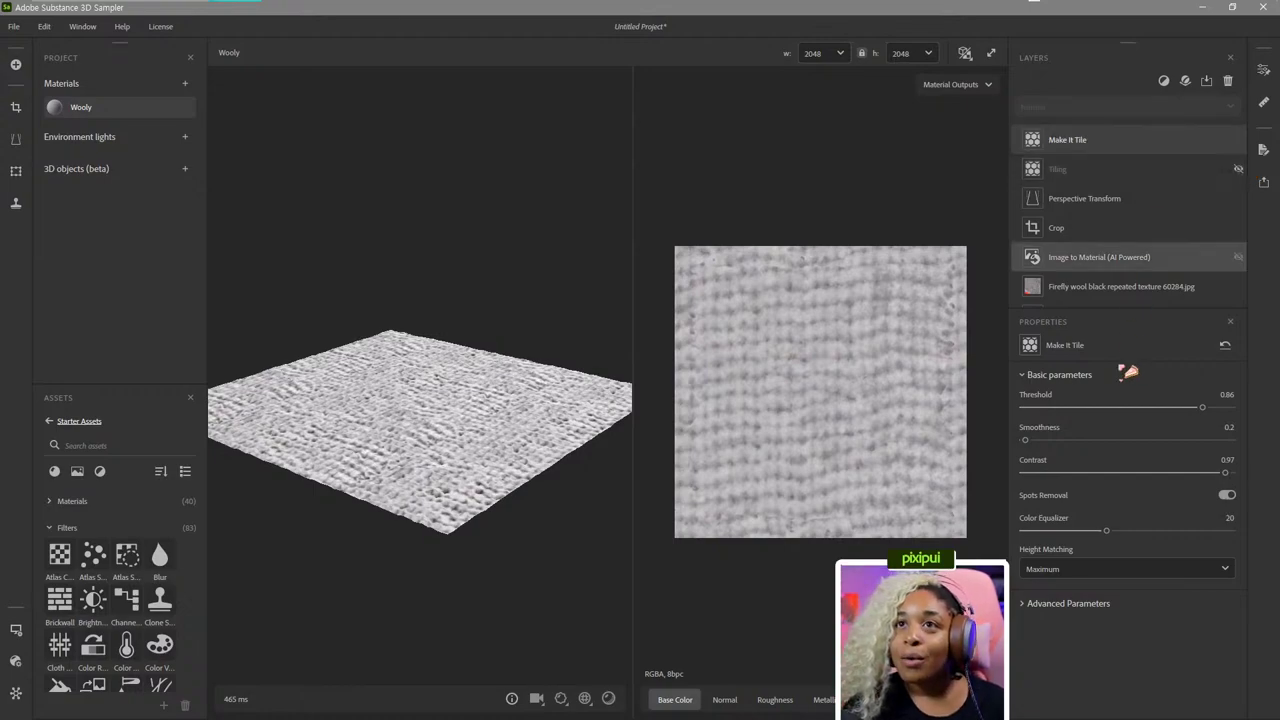
drag(551, 529, 589, 580)
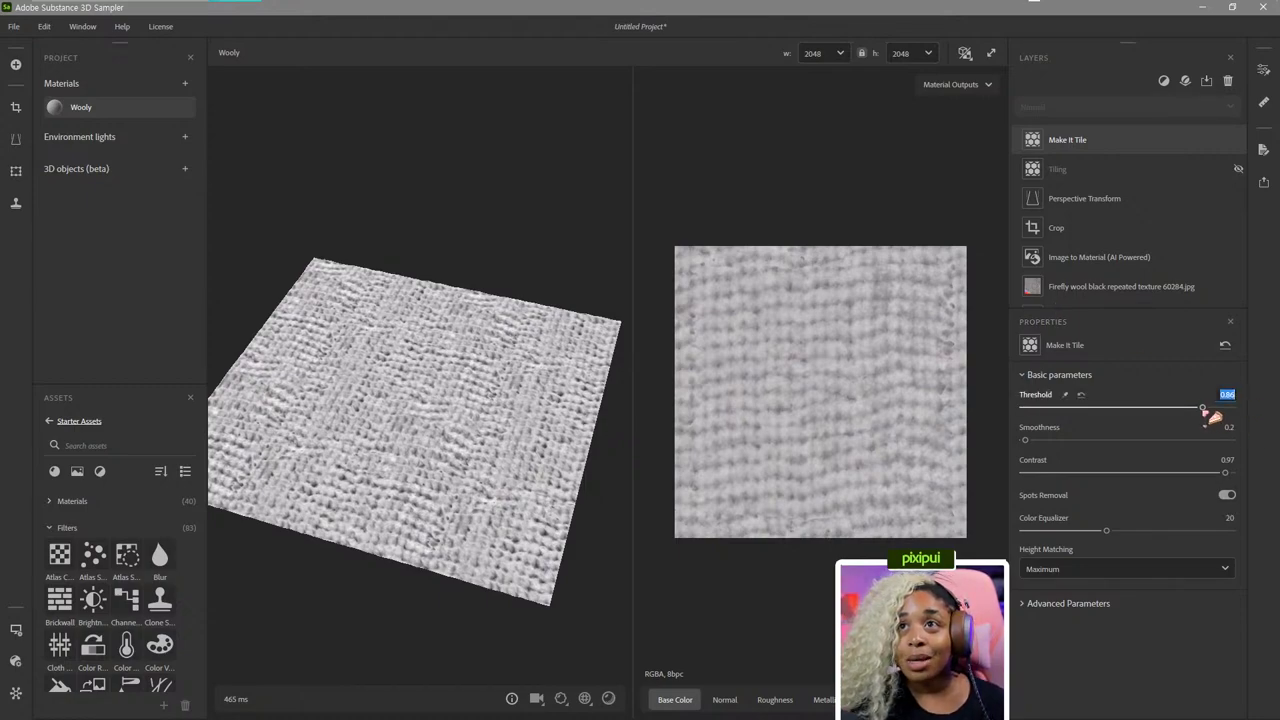
drag(1205, 412, 1026, 416)
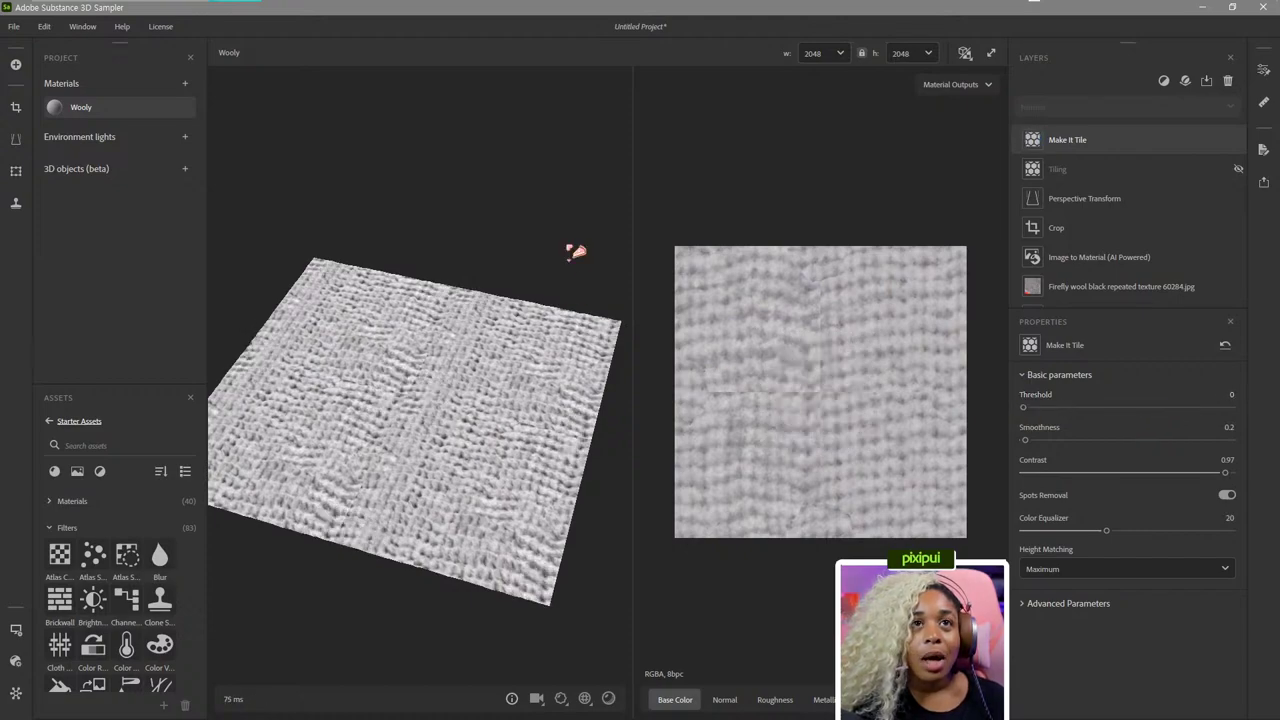
drag(575, 251, 597, 323)
key(ctrl+z)
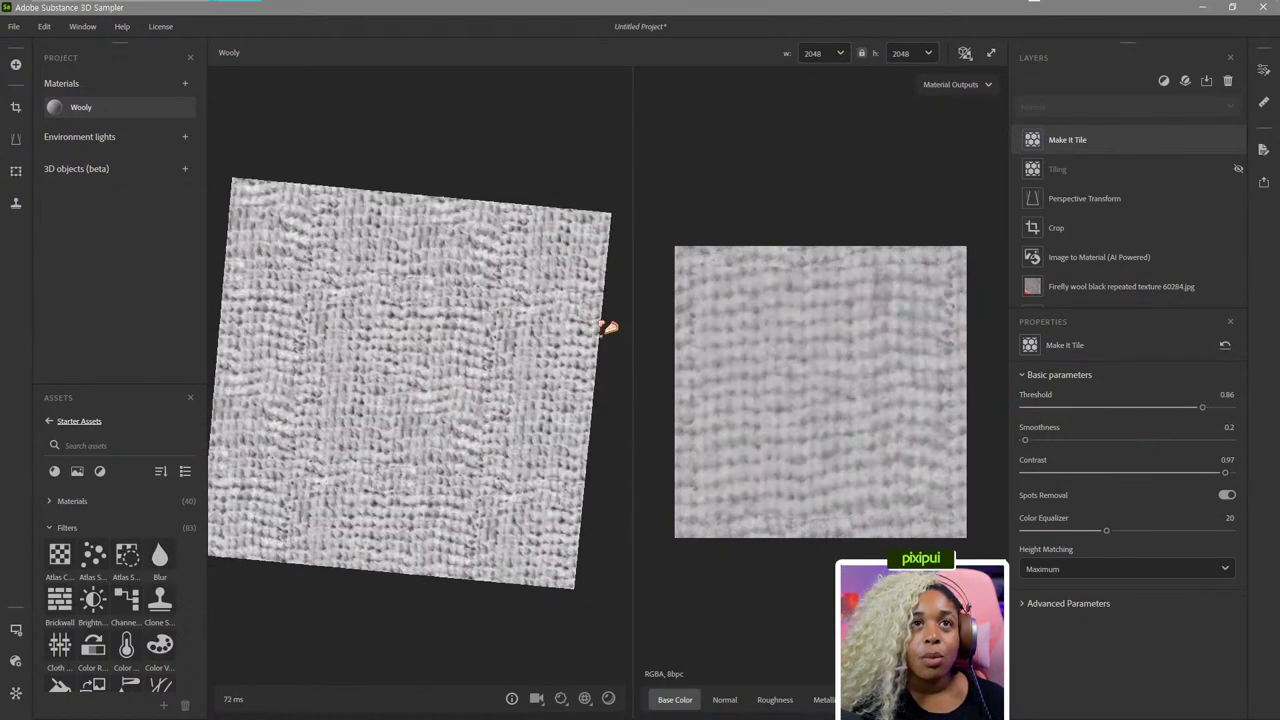
drag(1204, 409, 1147, 426)
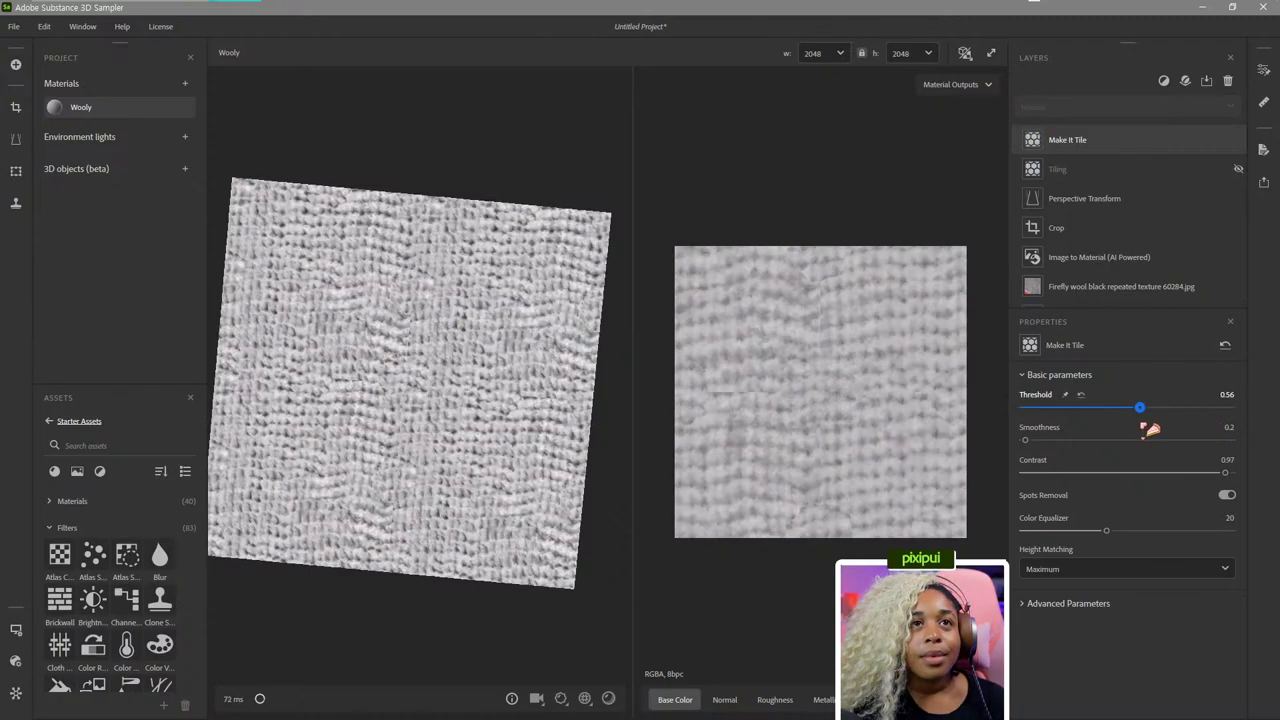
key(ctrl+z)
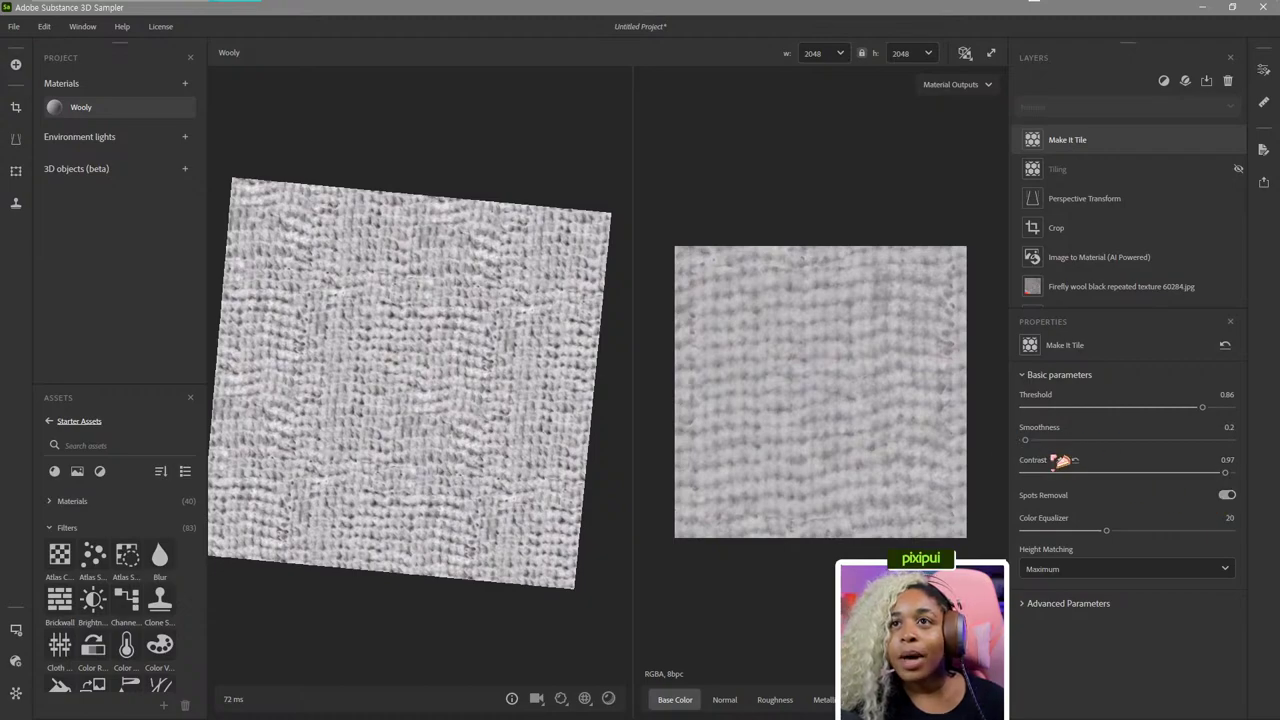
Raise Make It Tile Smoothness to its maximum of 16.
drag(1027, 443, 1240, 460)
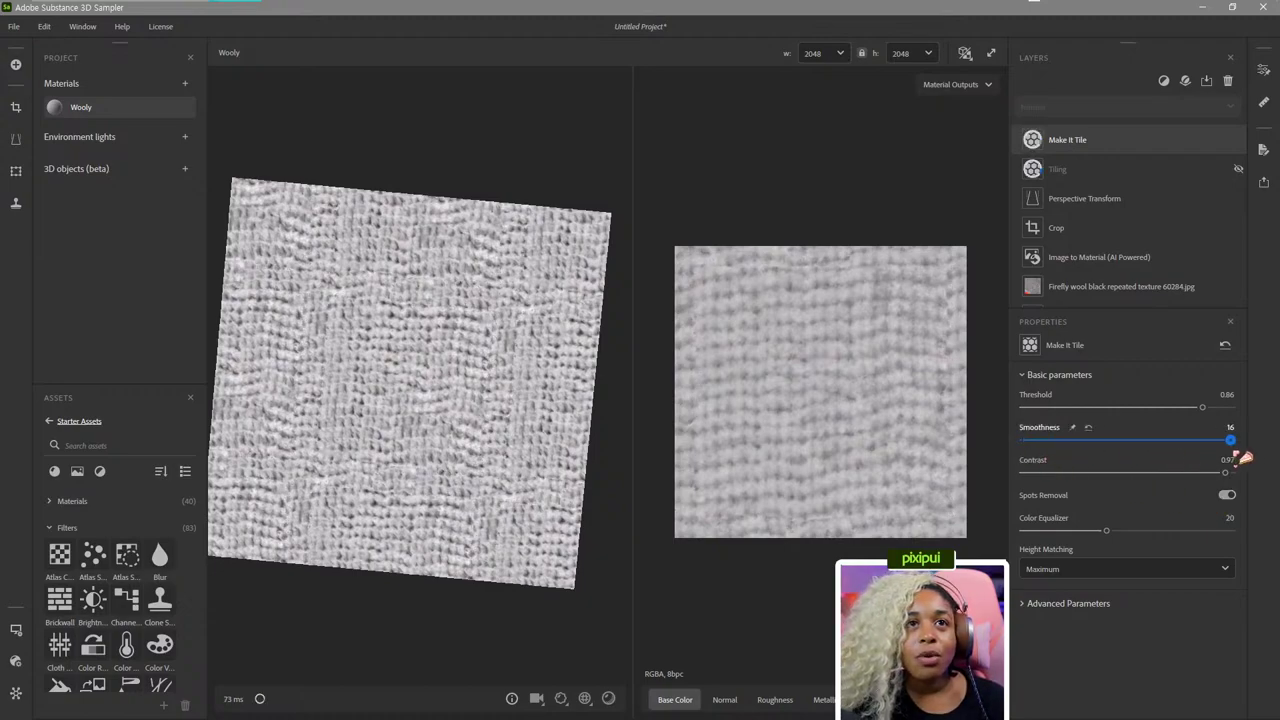
scroll(594, 457, down, 5)
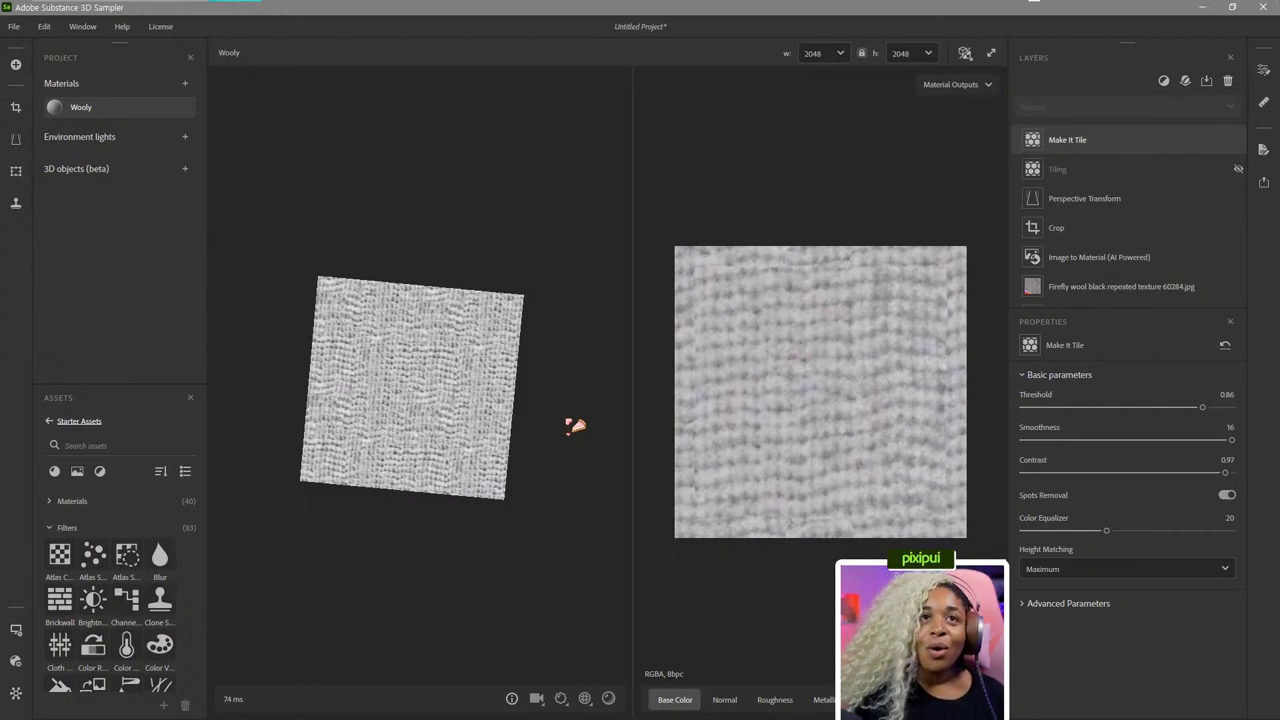
drag(575, 426, 577, 474)
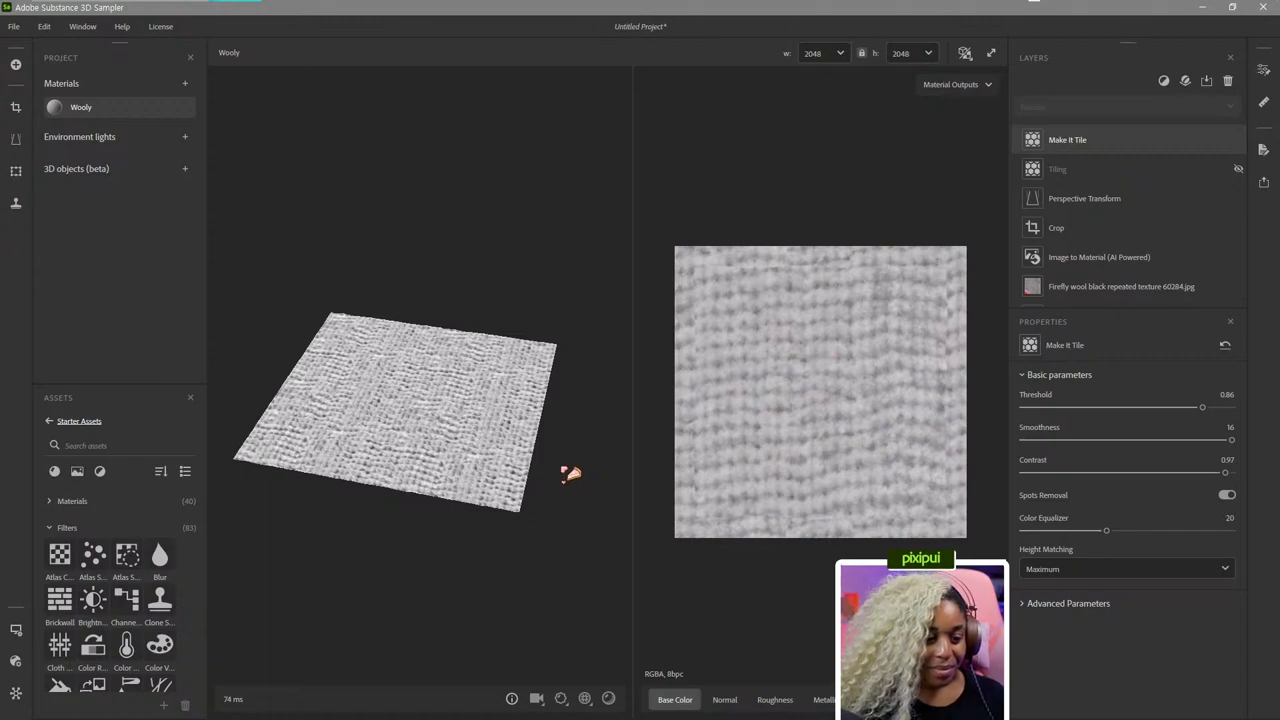
drag(534, 486, 545, 612)
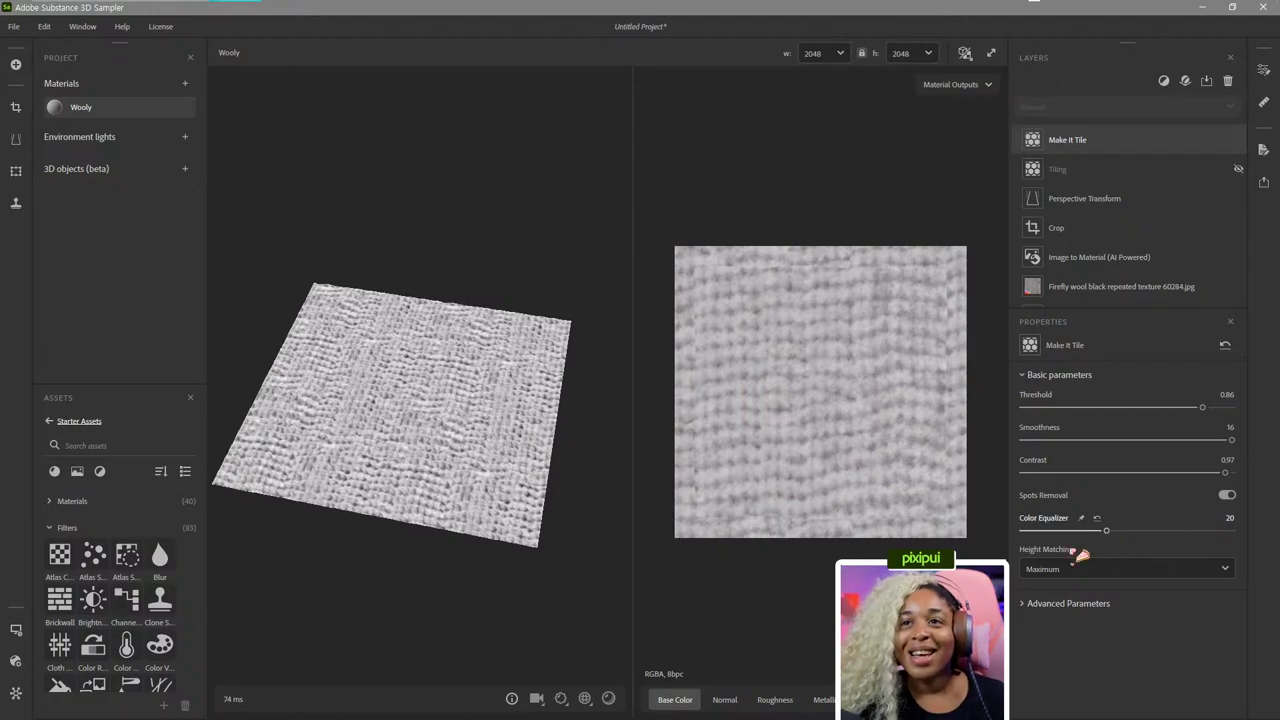
drag(530, 563, 543, 573)
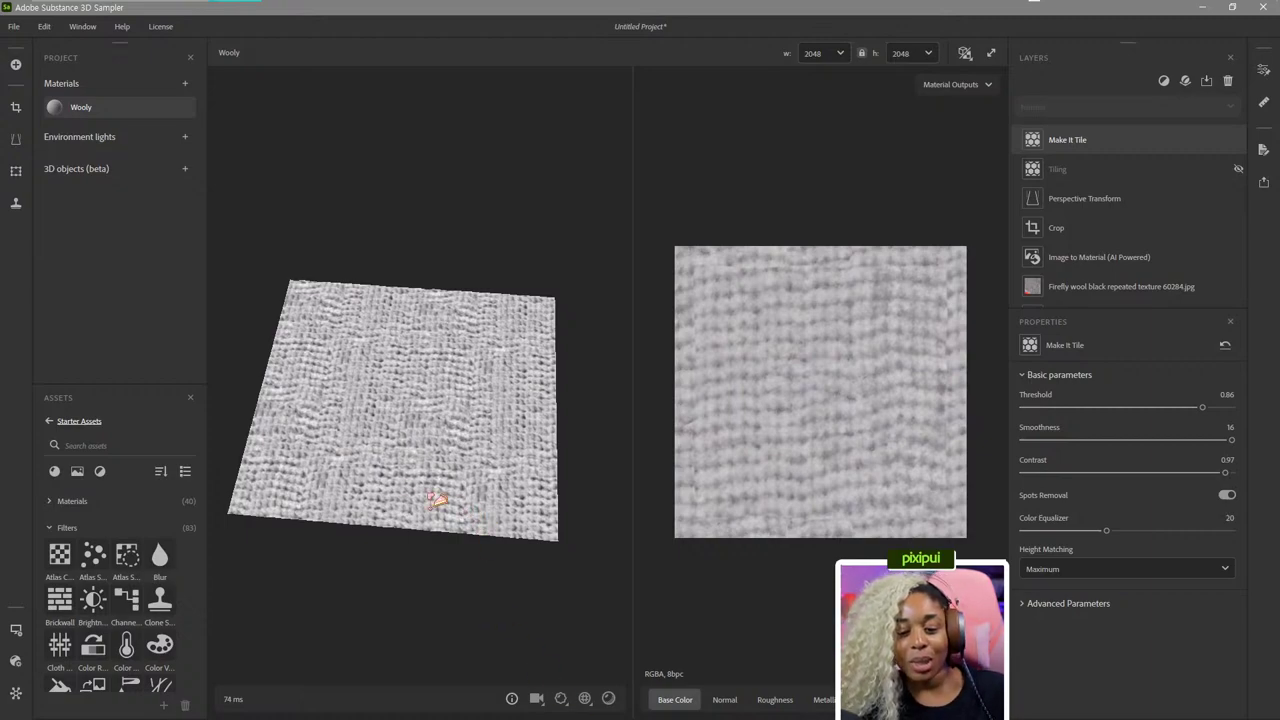
Set the viewer's texture tiling to 4 with U and V linked.
click(16, 630)
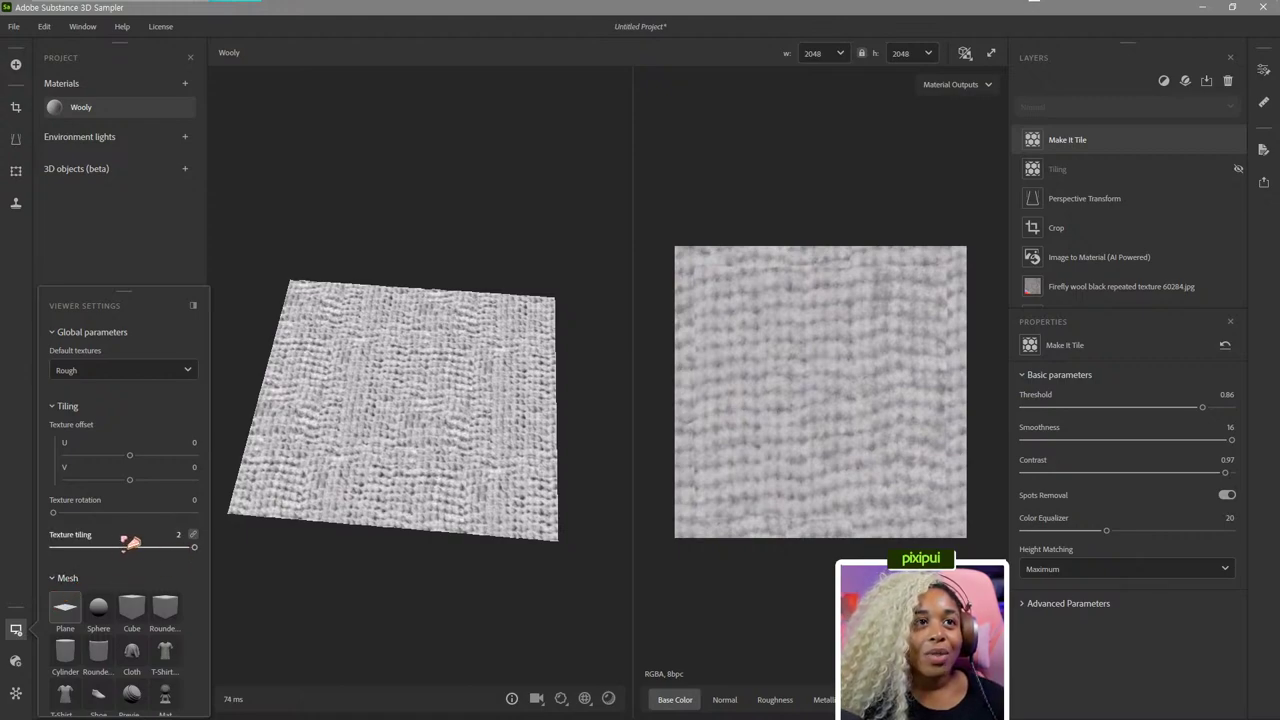
click(194, 535)
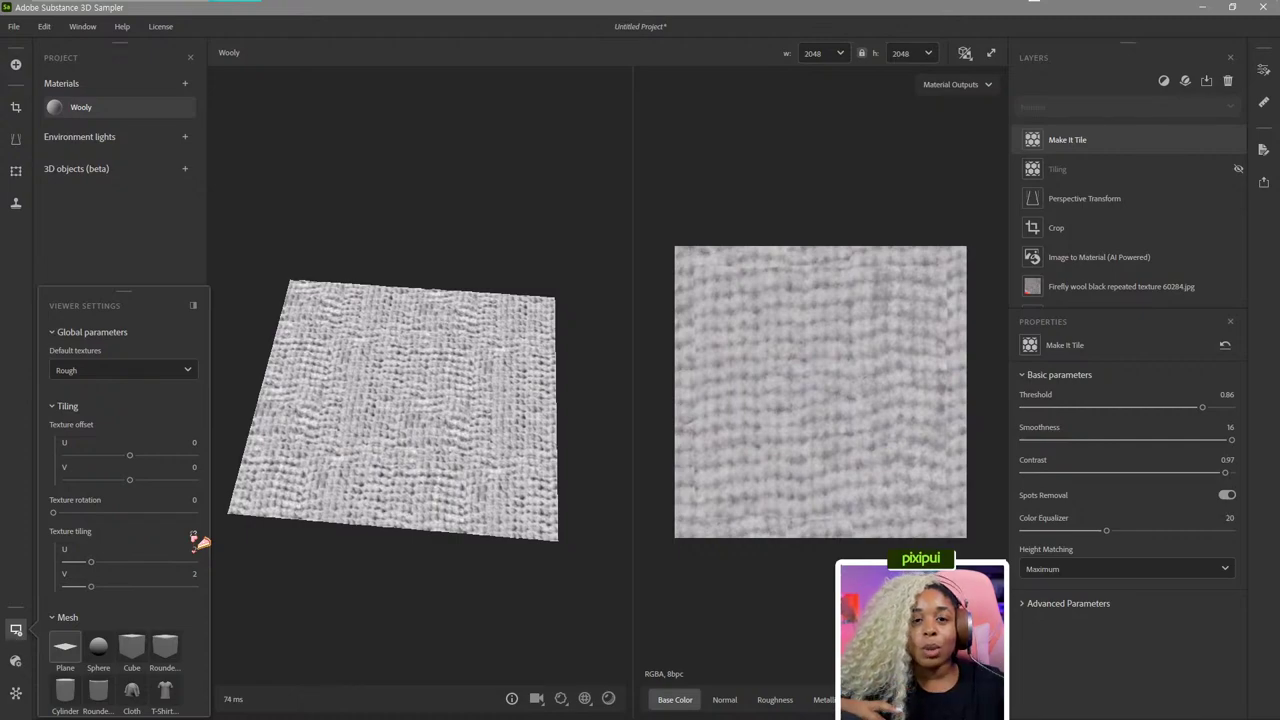
click(194, 535)
drag(193, 548, 97, 549)
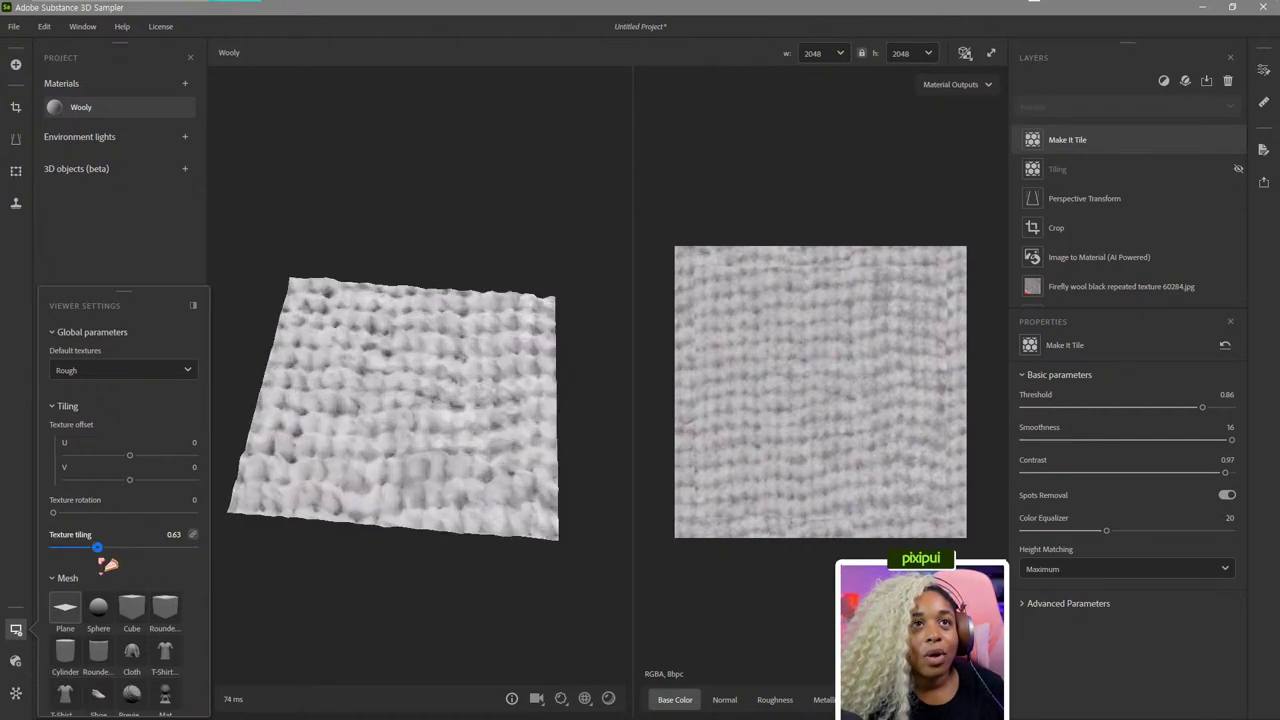
key(ctrl+z)
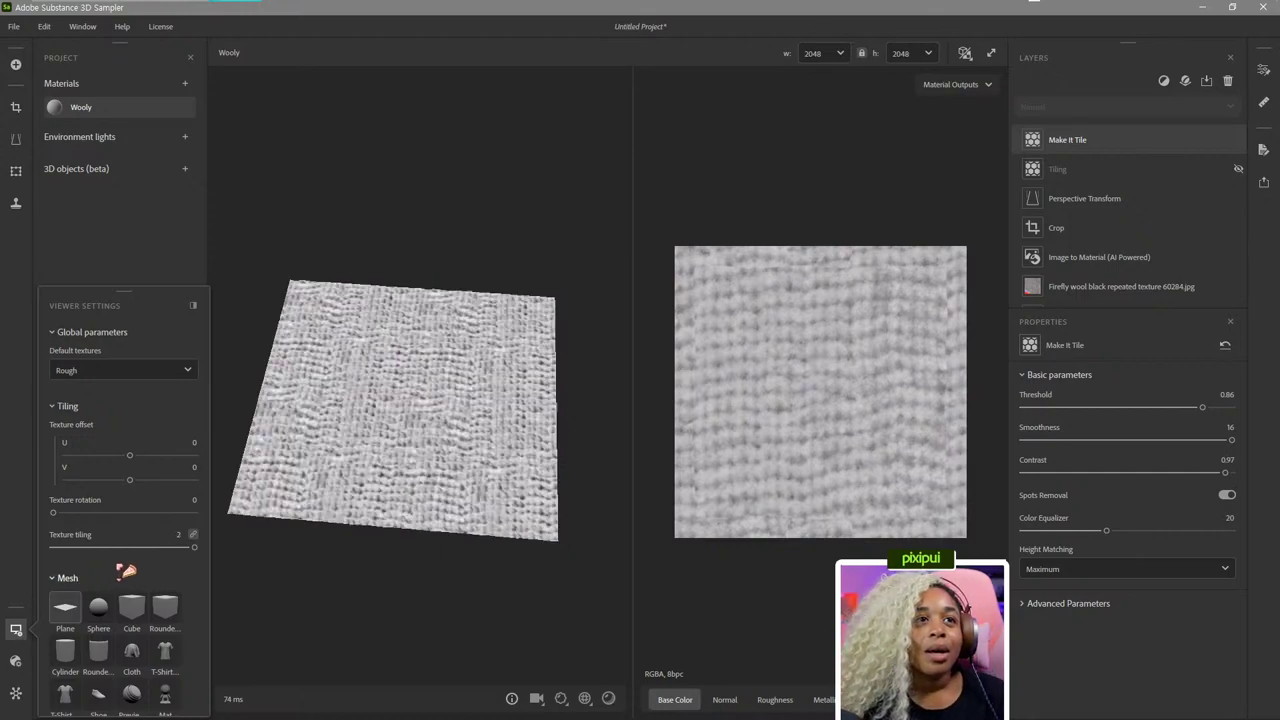
click(193, 537)
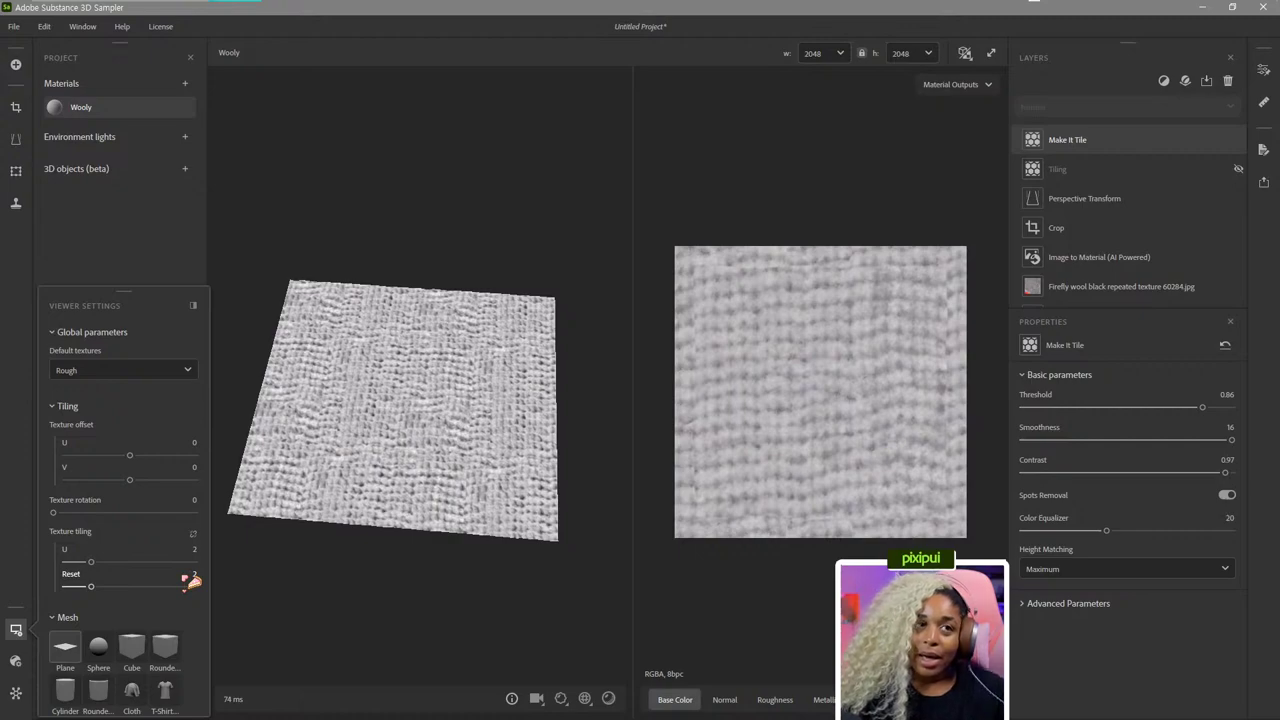
mouse_move(138, 648)
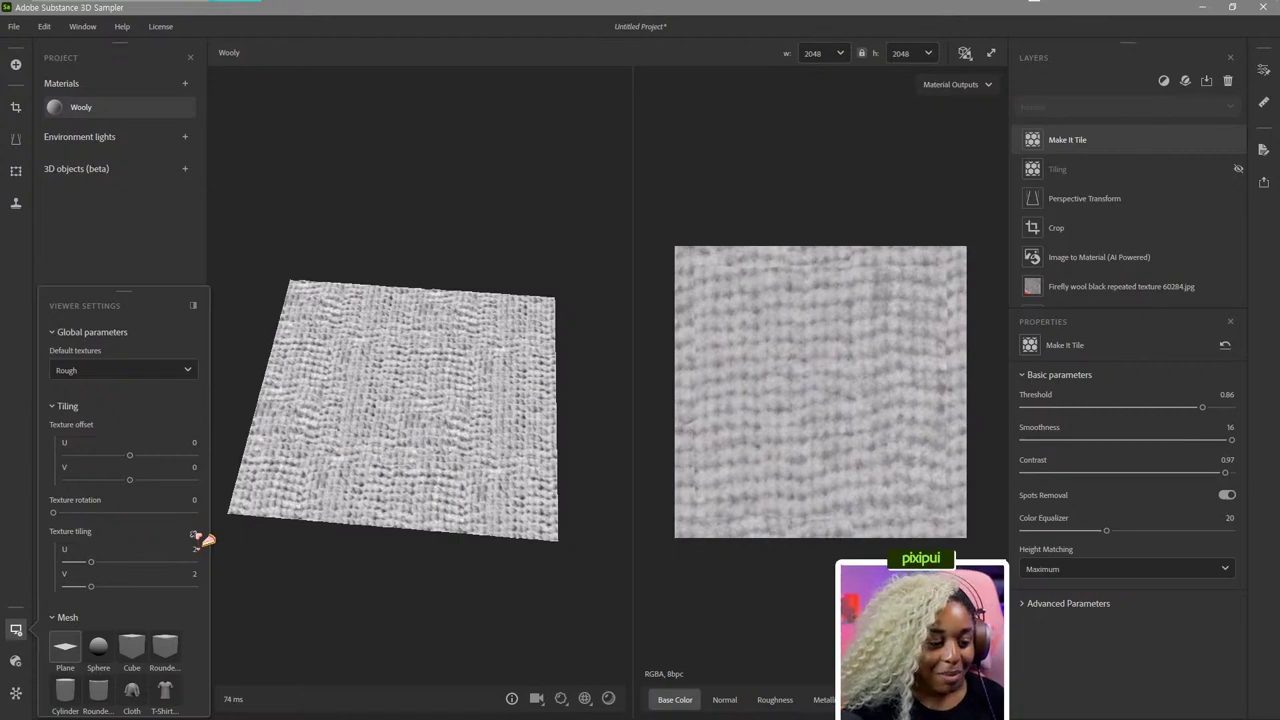
click(195, 535)
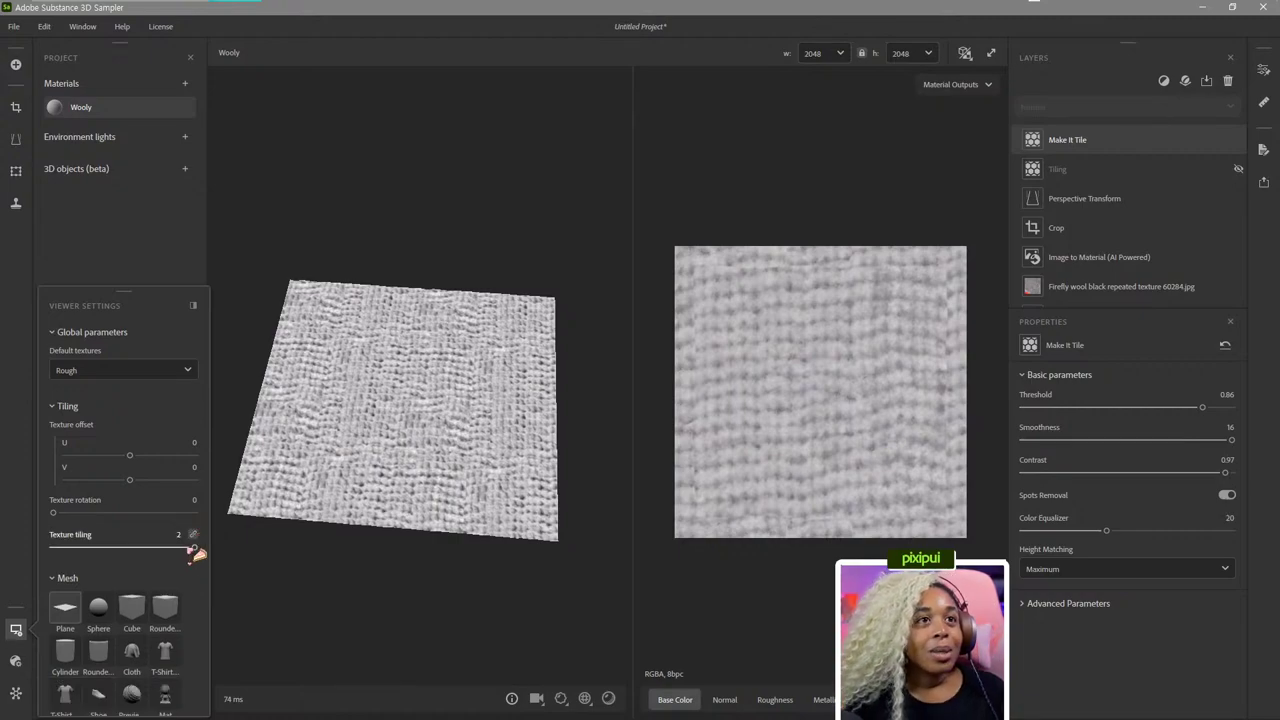
text(4)
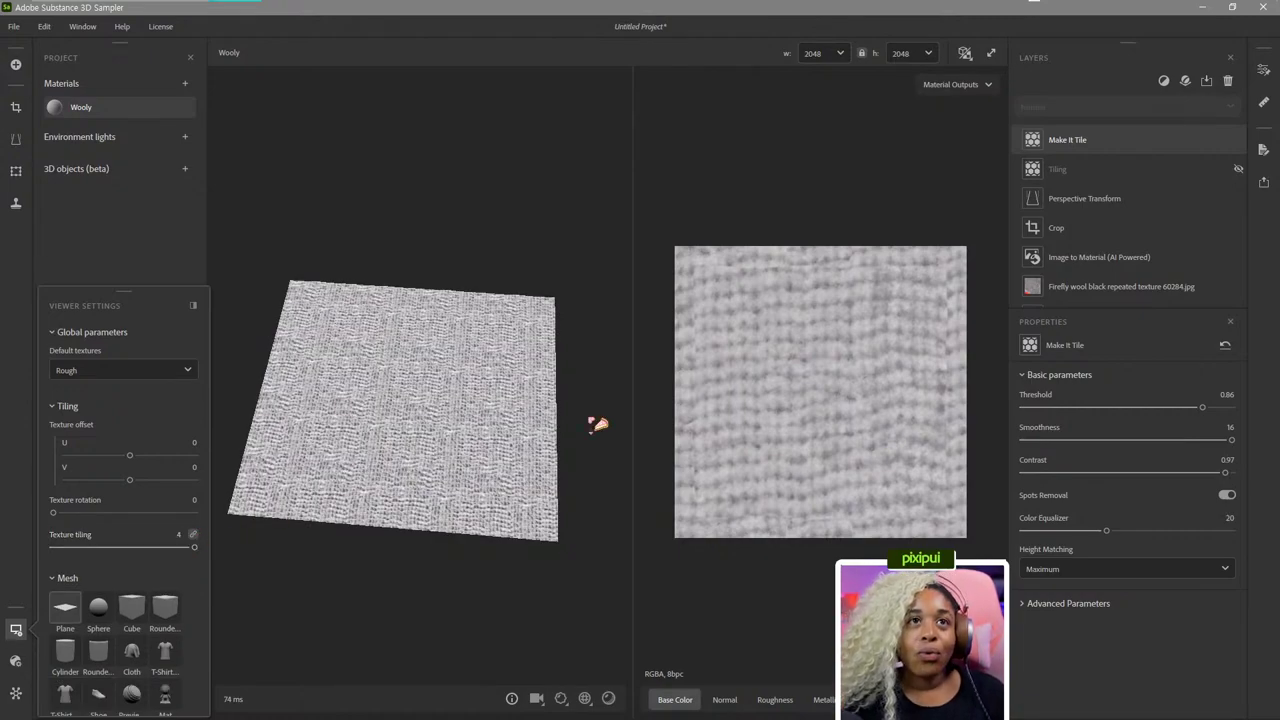
scroll(580, 450, down, 3)
scroll(554, 473, up, 5)
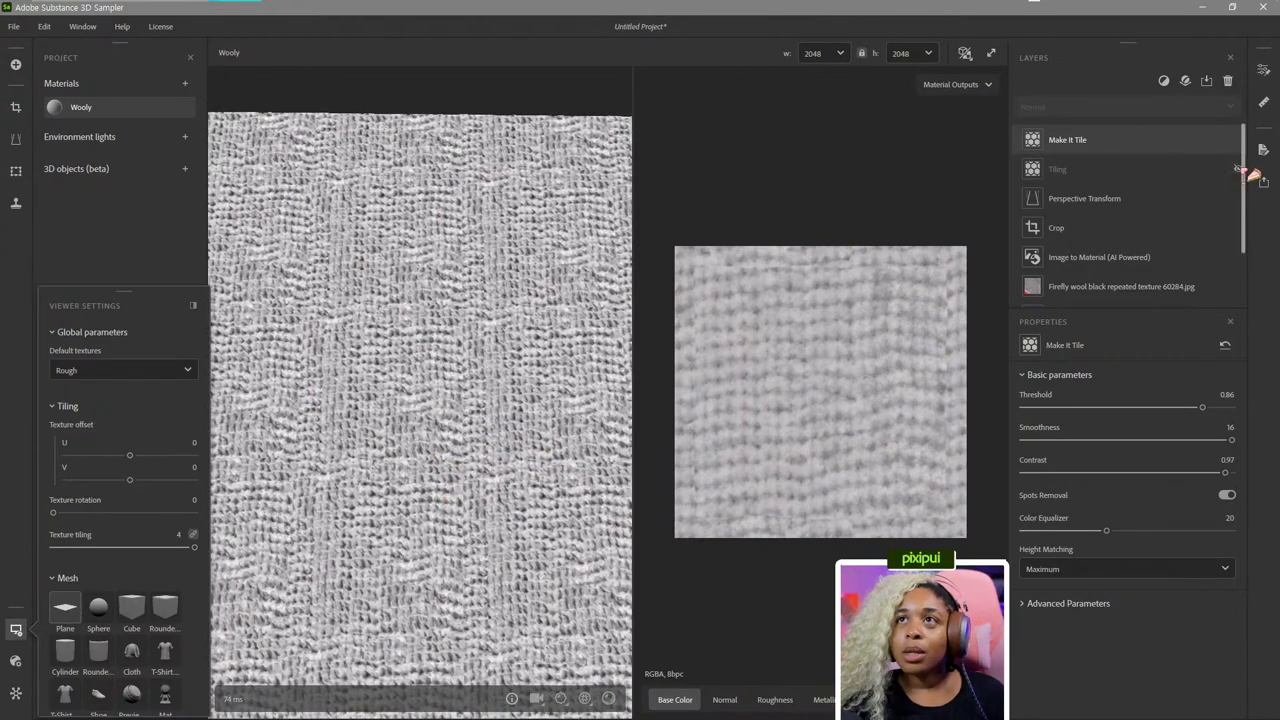
Turn the Tiling layer back on, toggling it once to compare.
click(1240, 172)
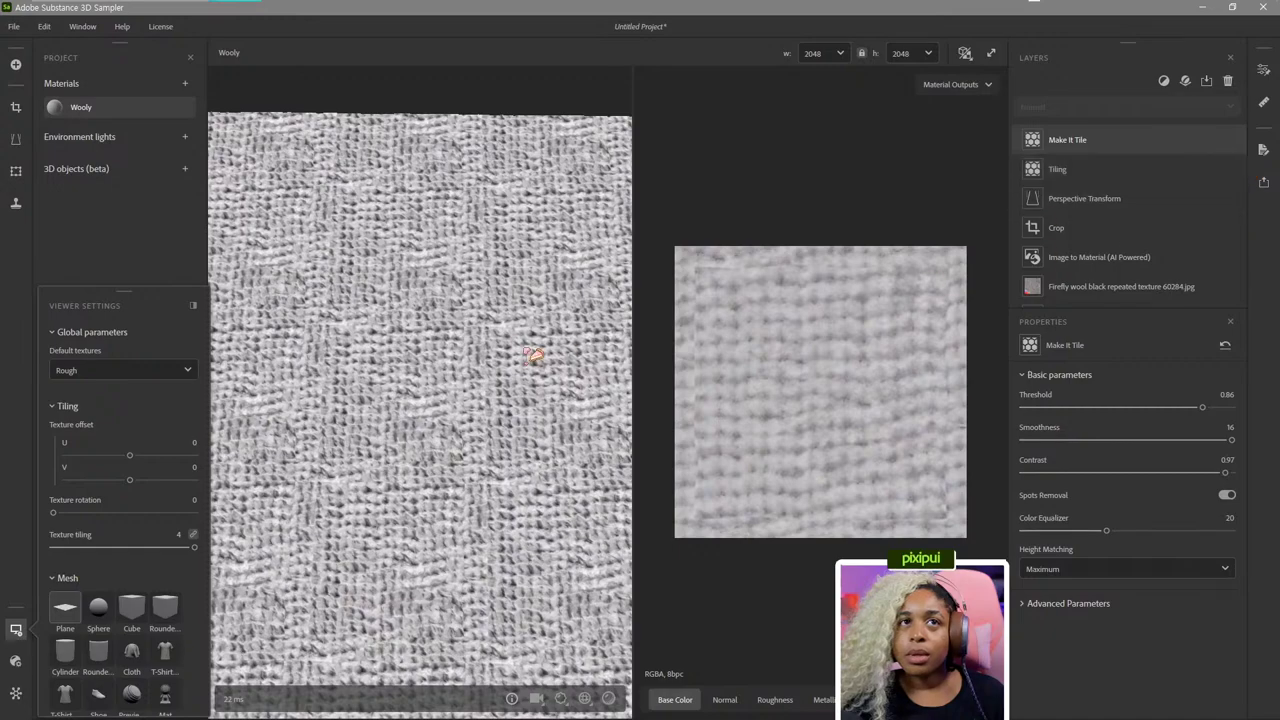
scroll(550, 357, down, 3)
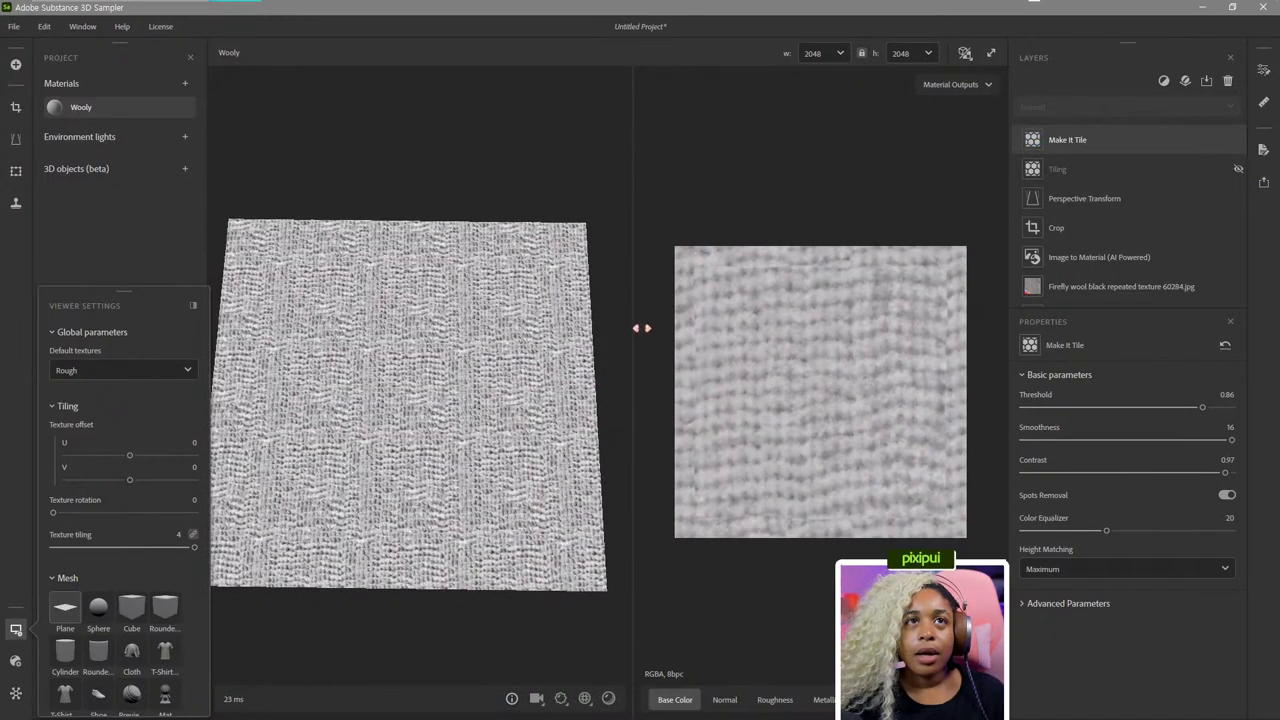
click(1236, 172)
click(1238, 172)
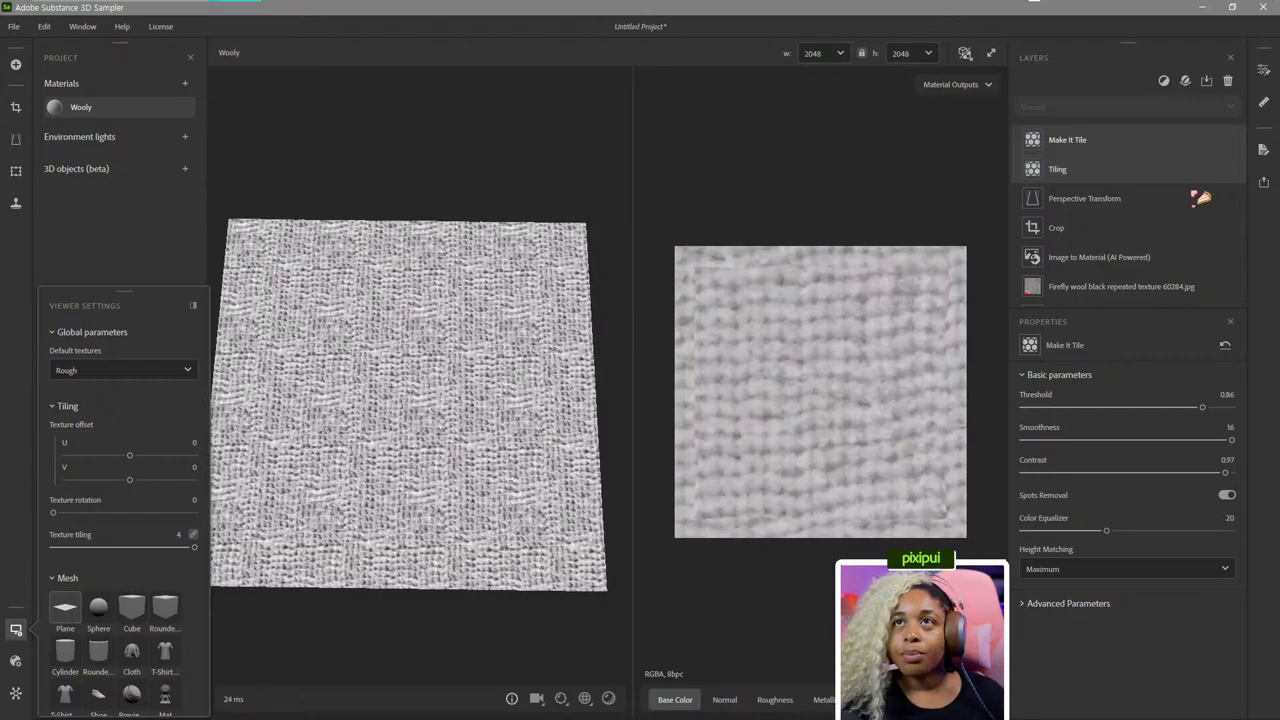
Select the Tiling layer, expand its edge settings and adjust the edge threshold.
click(1198, 172)
click(1085, 458)
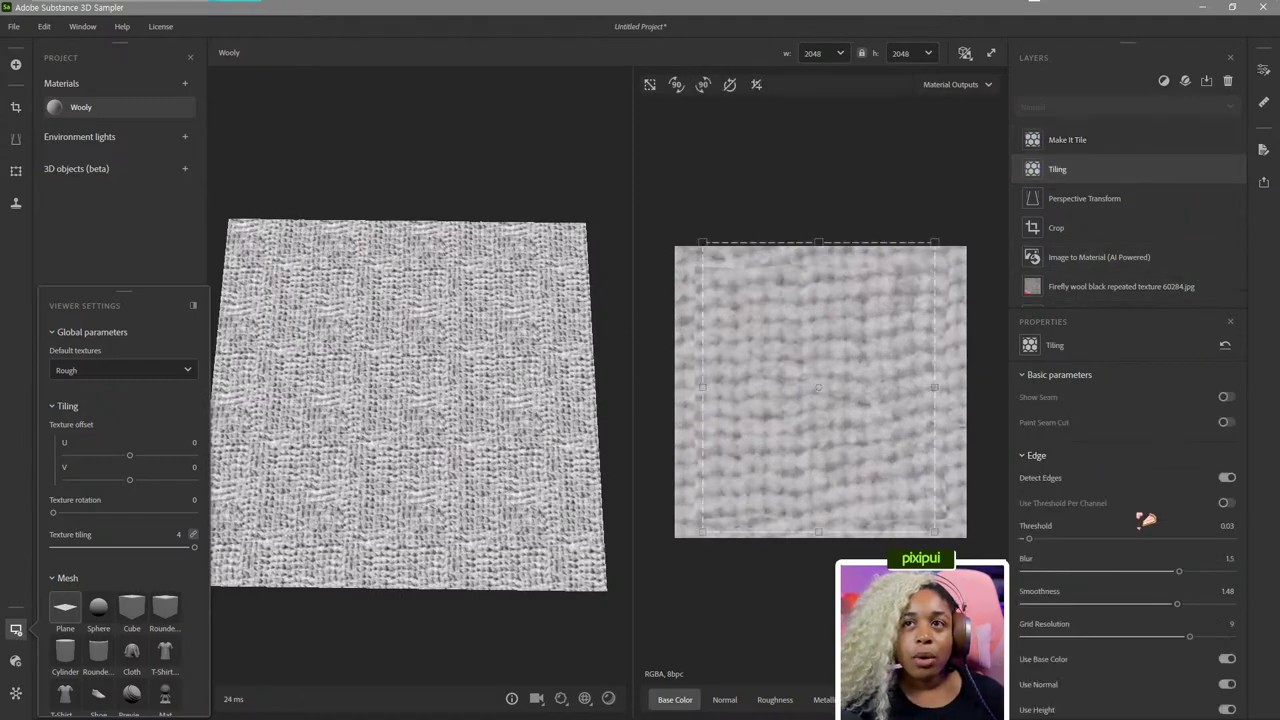
drag(1040, 544, 994, 543)
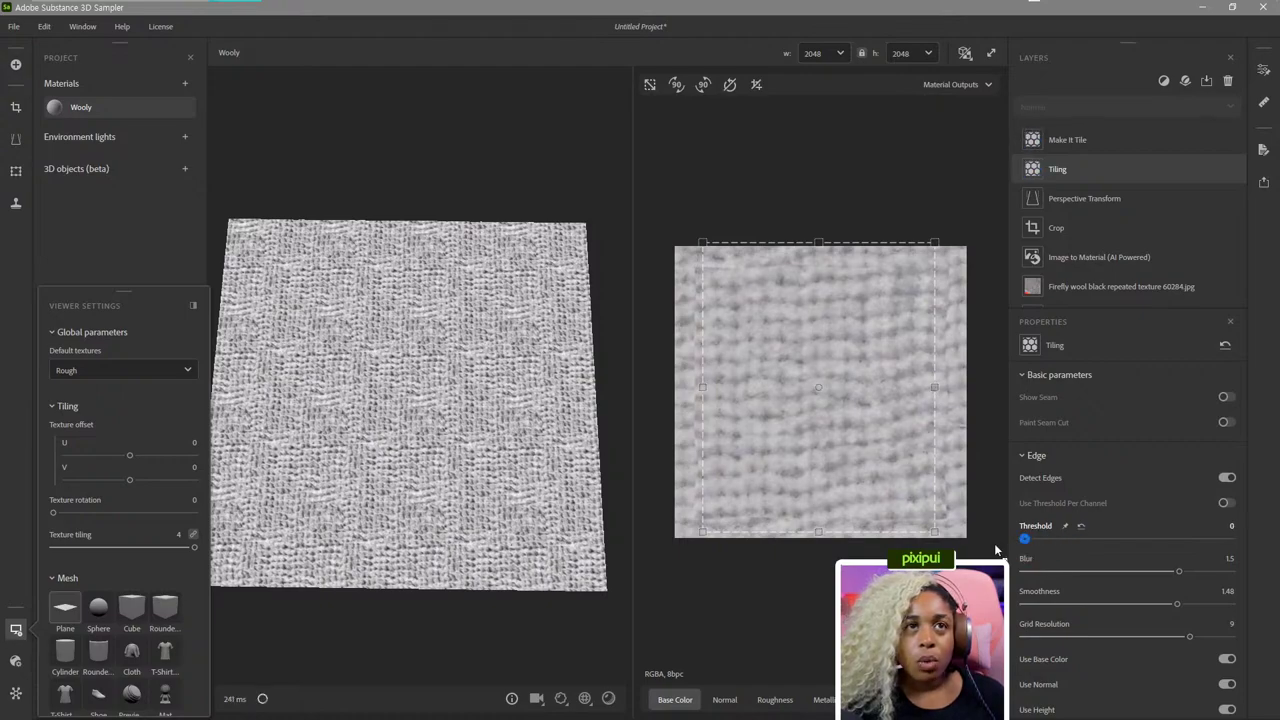
scroll(1175, 577, down, 1)
scroll(1175, 577, down, 2)
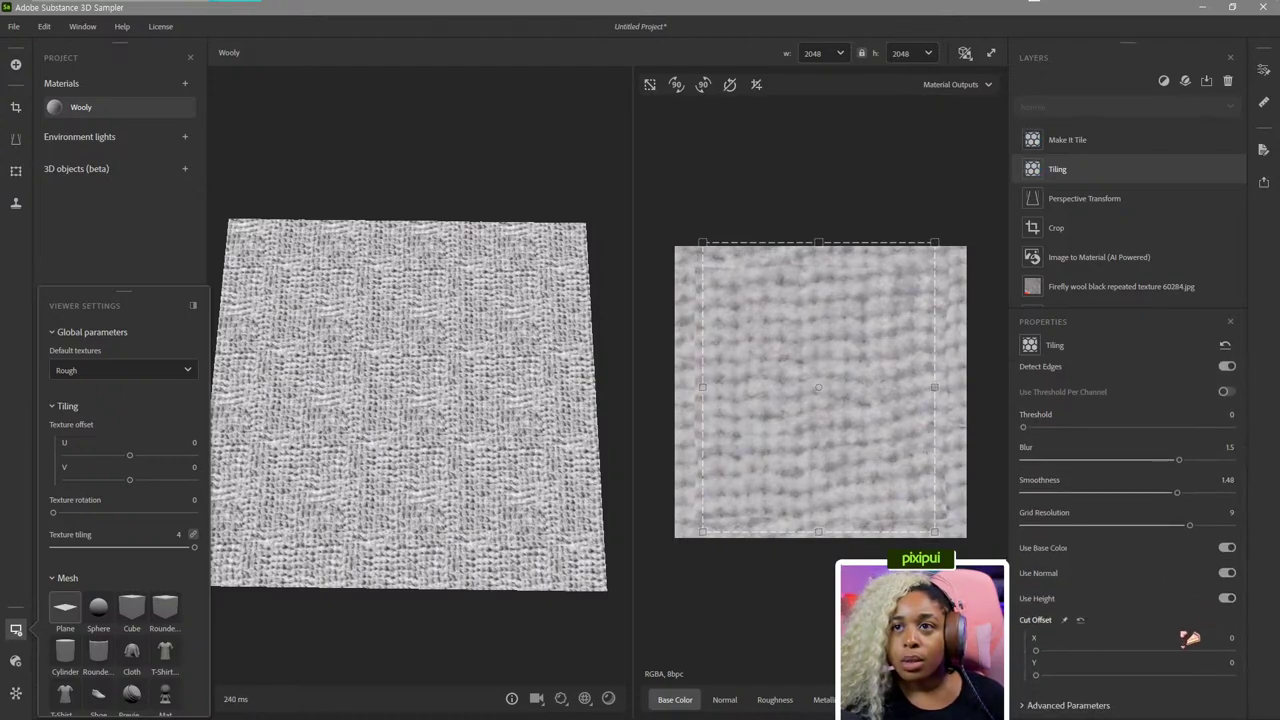
Set the Tiling layer's advanced Transform W to 1.3 and X to 2.
click(1040, 705)
scroll(1100, 640, down, 2)
drag(1150, 662, 1258, 672)
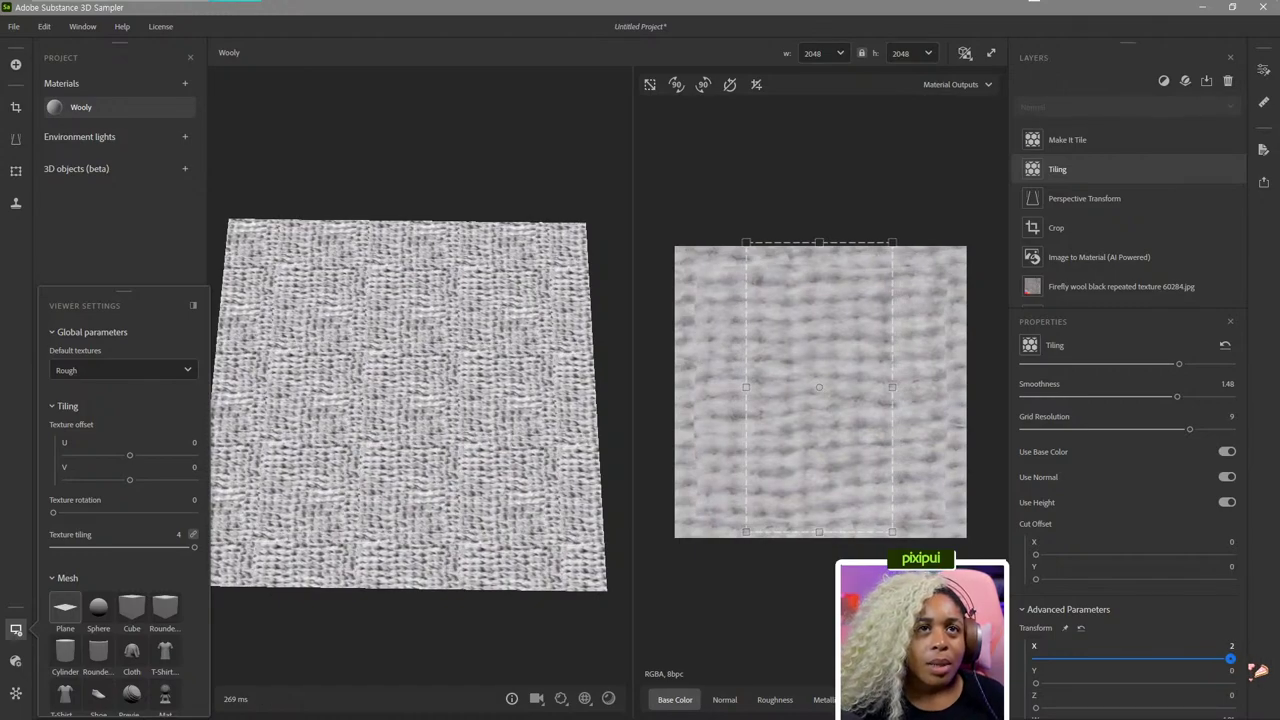
scroll(1237, 611, down, 4)
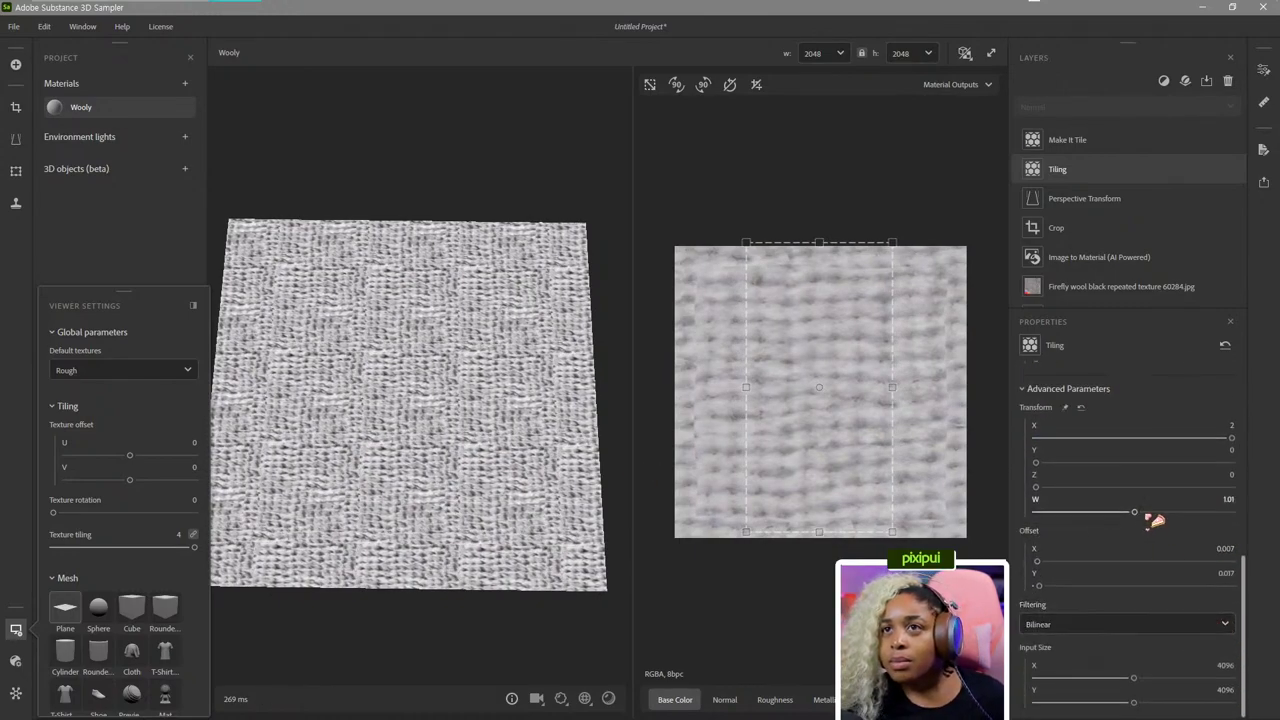
drag(1150, 517, 1163, 513)
scroll(560, 405, up, 3)
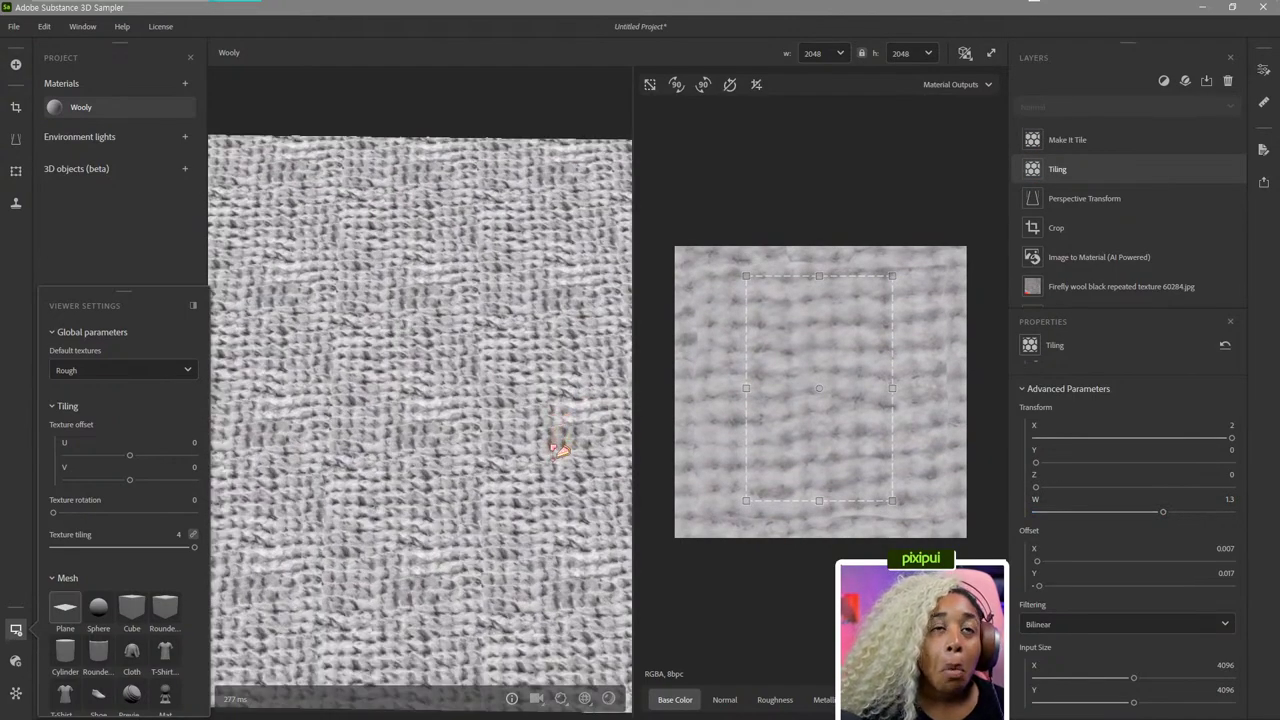
scroll(560, 451, up, 2)
scroll(560, 453, down, 5)
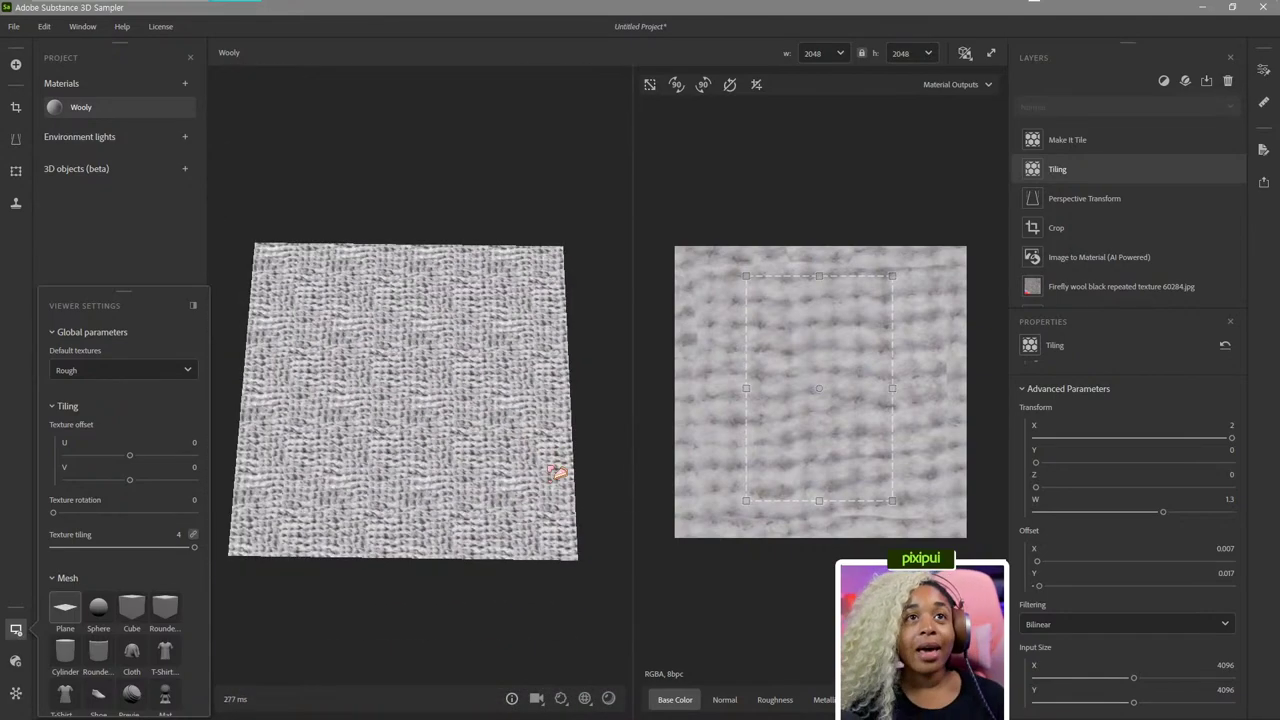
Toggle the Tiling layer off and on to compare the tiled wool preview.
drag(606, 517, 680, 440)
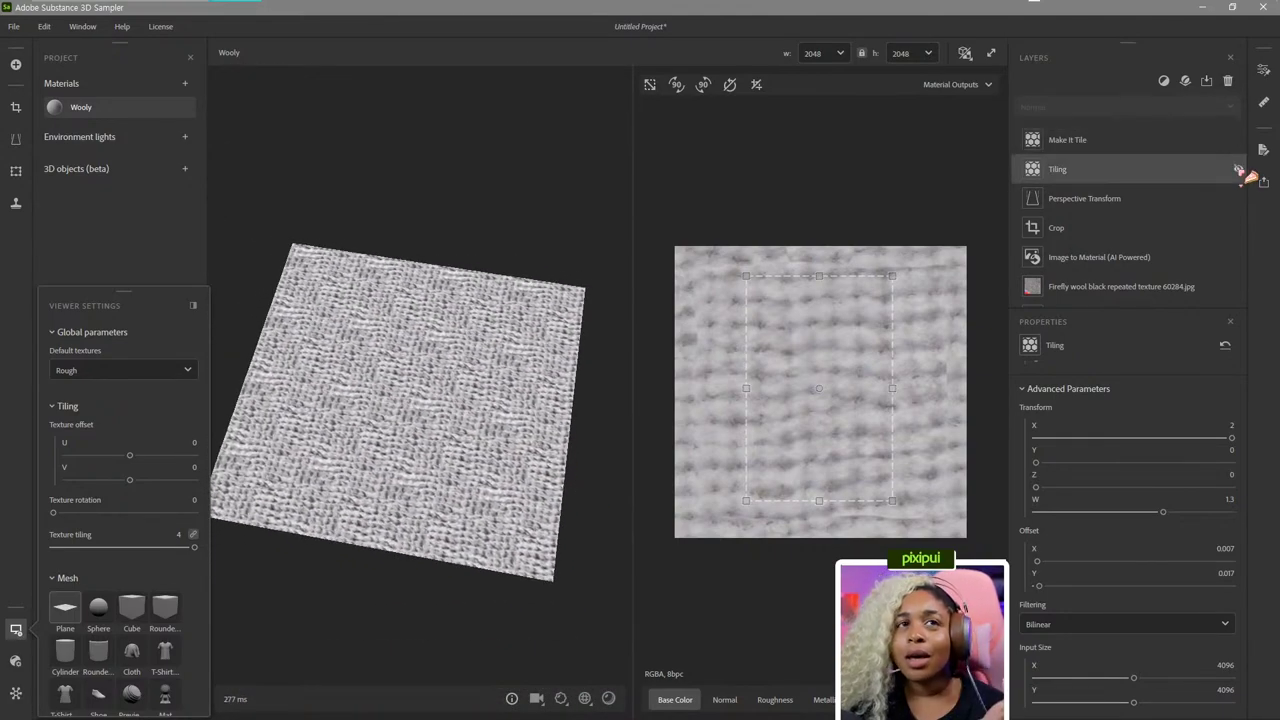
click(1239, 170)
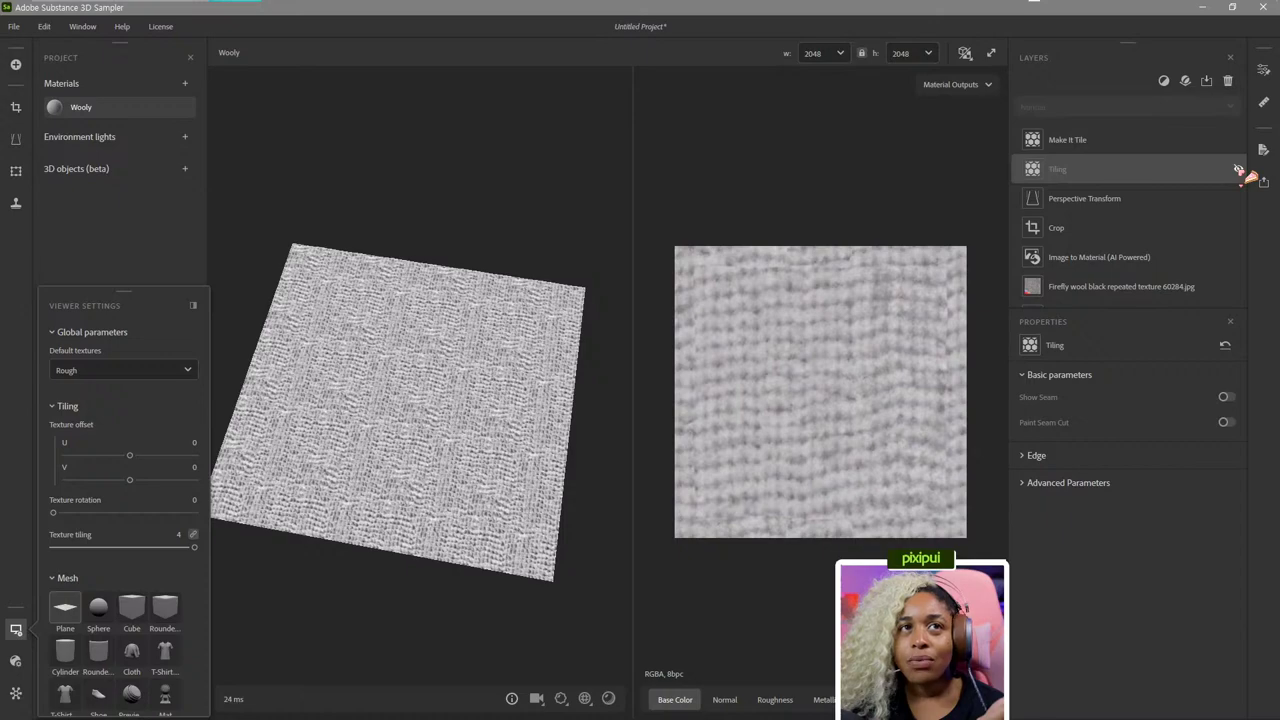
click(1239, 170)
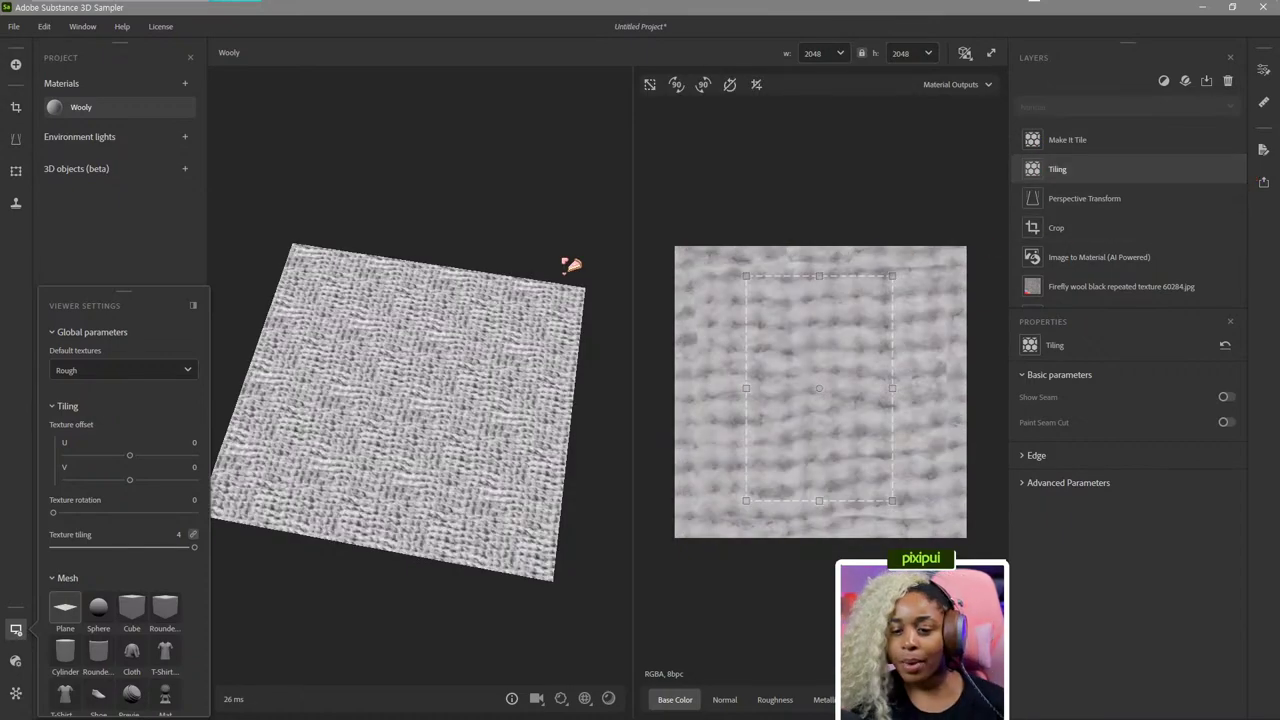
mouse_move(565, 265)
mouse_down()
mouse_move(489, 206)
mouse_move(586, 251)
mouse_move(560, 200)
mouse_move(519, 234)
mouse_move(572, 272)
mouse_up()
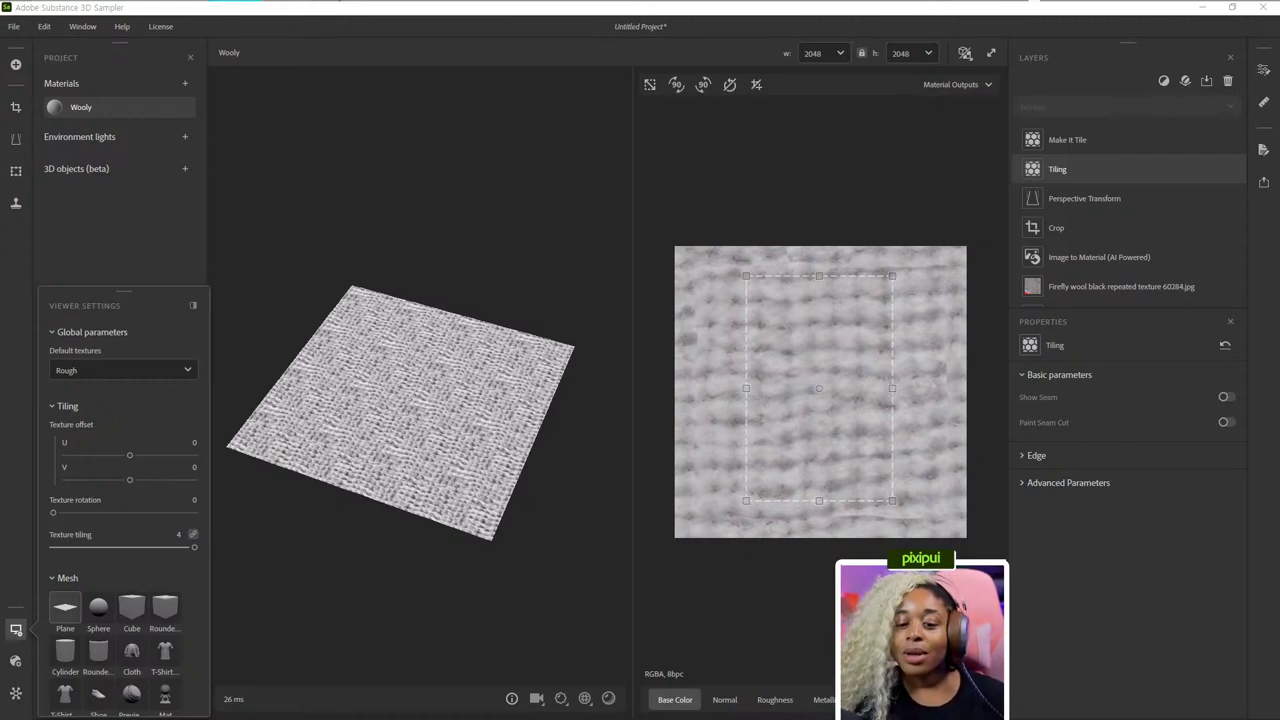
click(1129, 87)
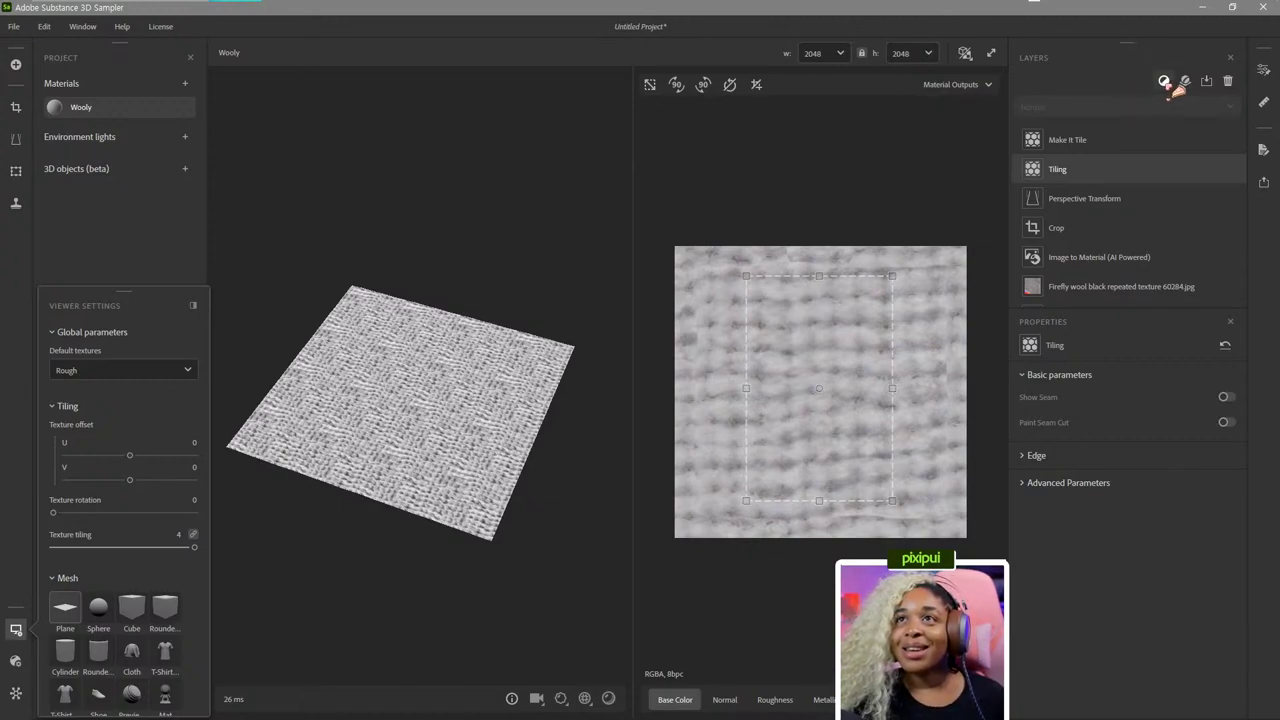
Add an Equalize filter layer with Radius 25 via the 'equ' search and drag it down the stack.
click(1165, 81)
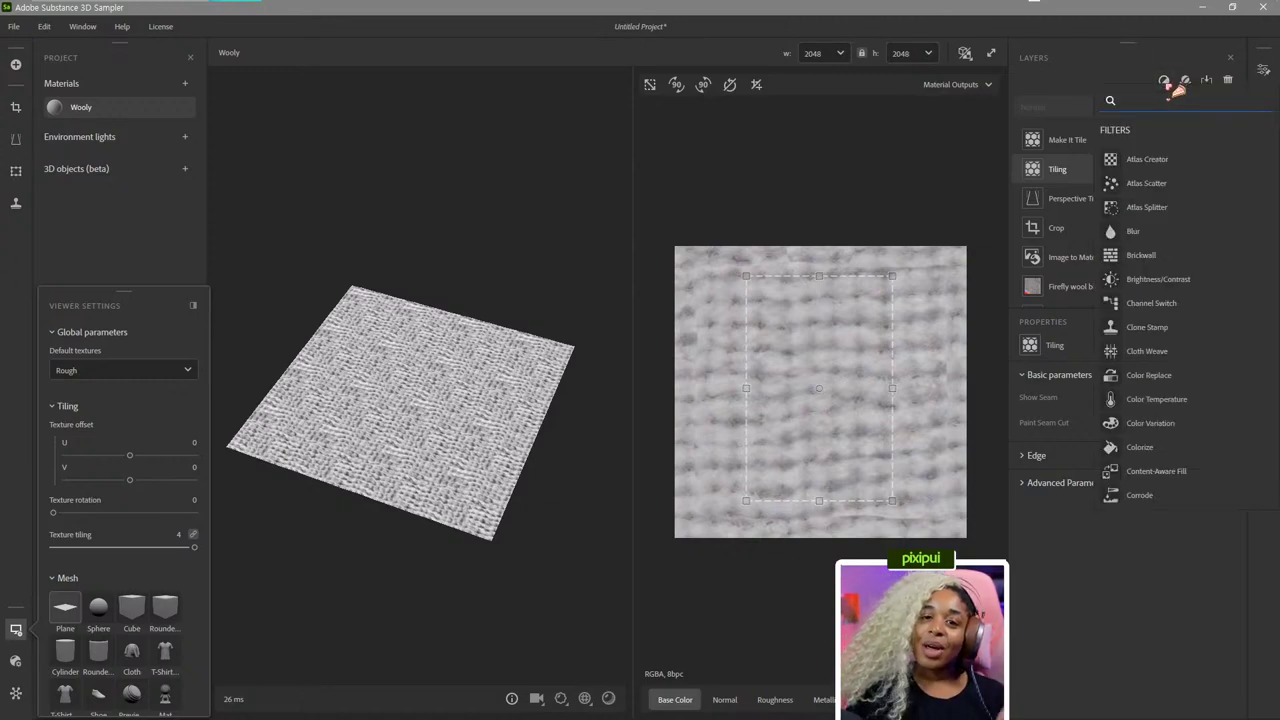
text(equa)
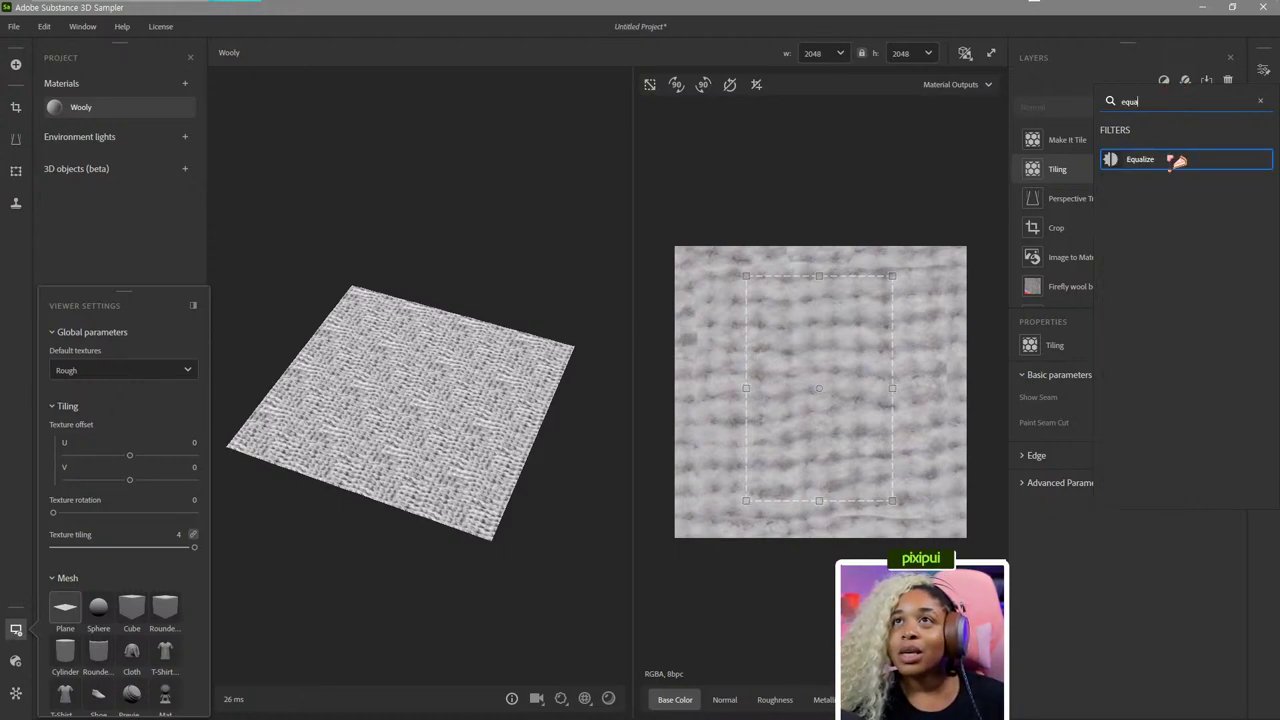
click(1176, 161)
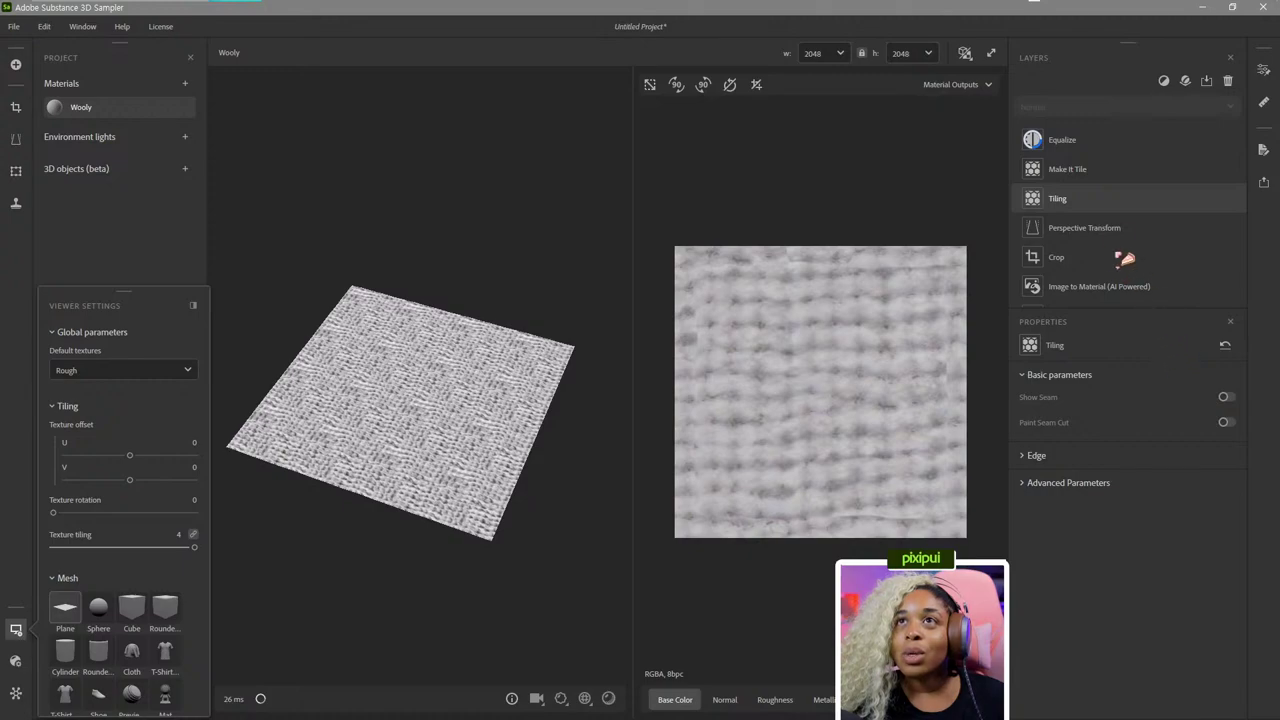
key(Up)
key(Up)
drag(563, 302, 543, 256)
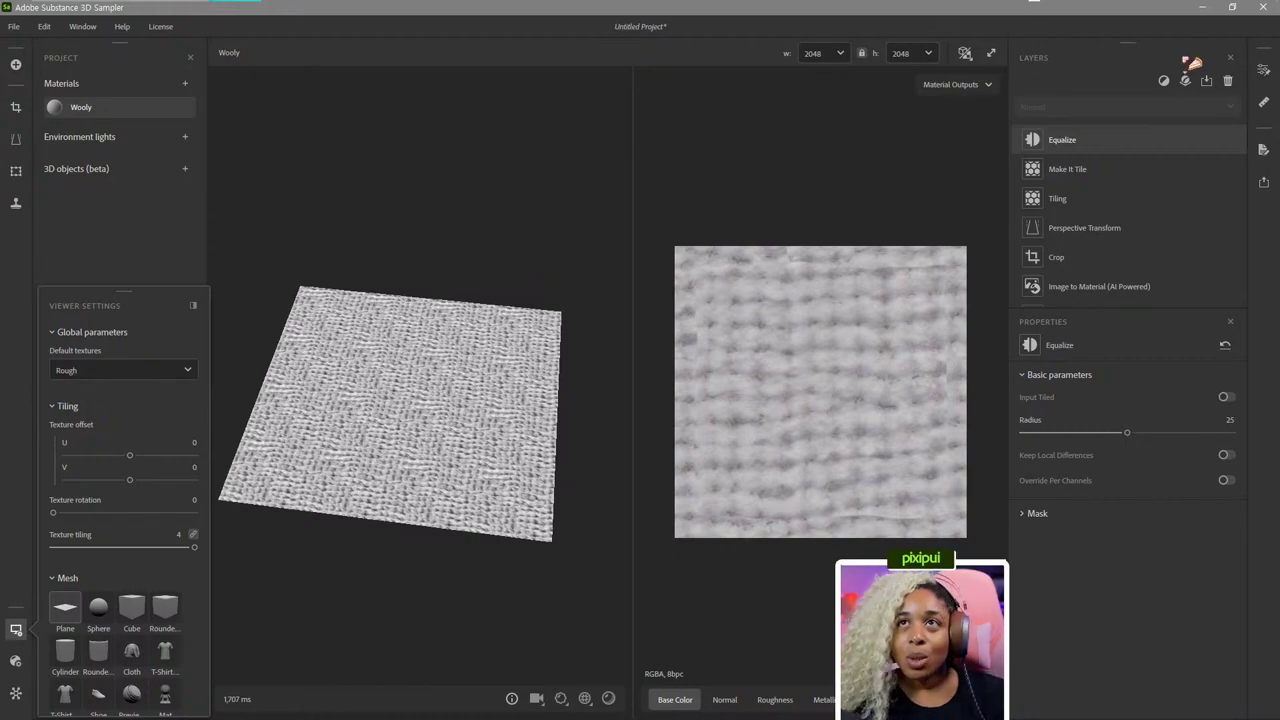
drag(1120, 150, 1118, 290)
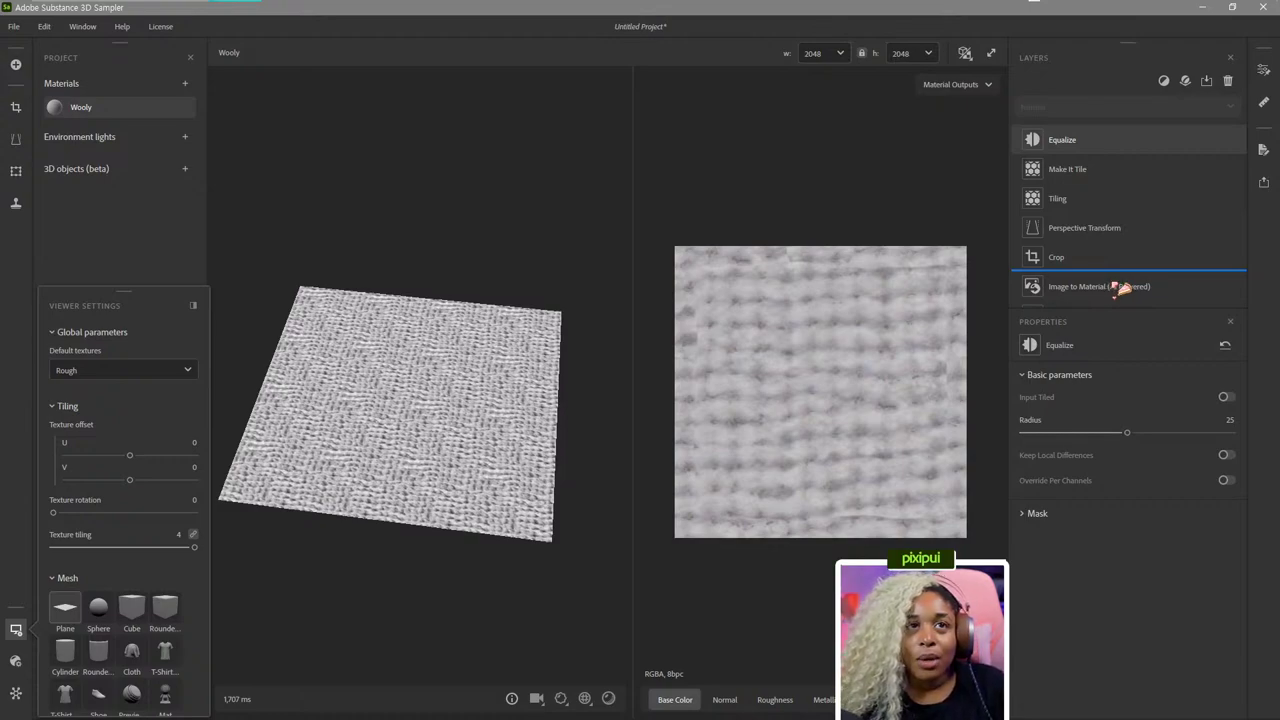
Place Equalize between Crop and Image to Material and inspect the result on the Normal map.
drag(1122, 288, 1110, 287)
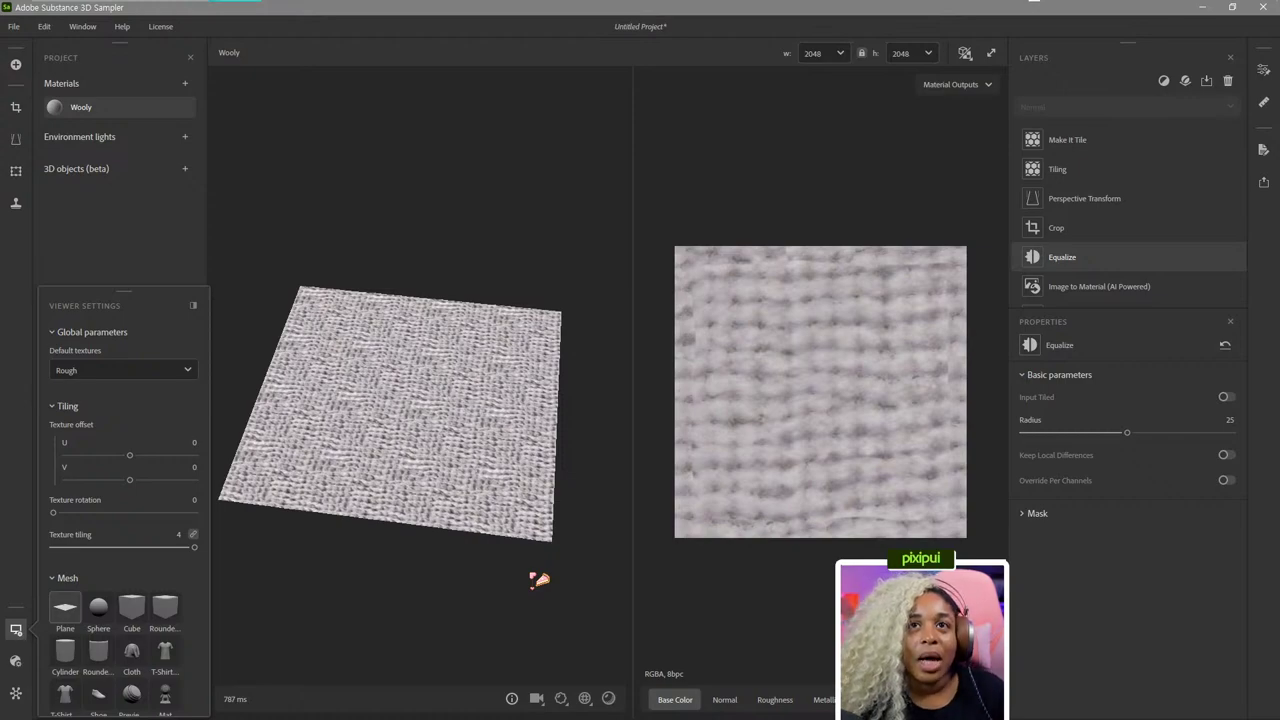
drag(540, 580, 590, 515)
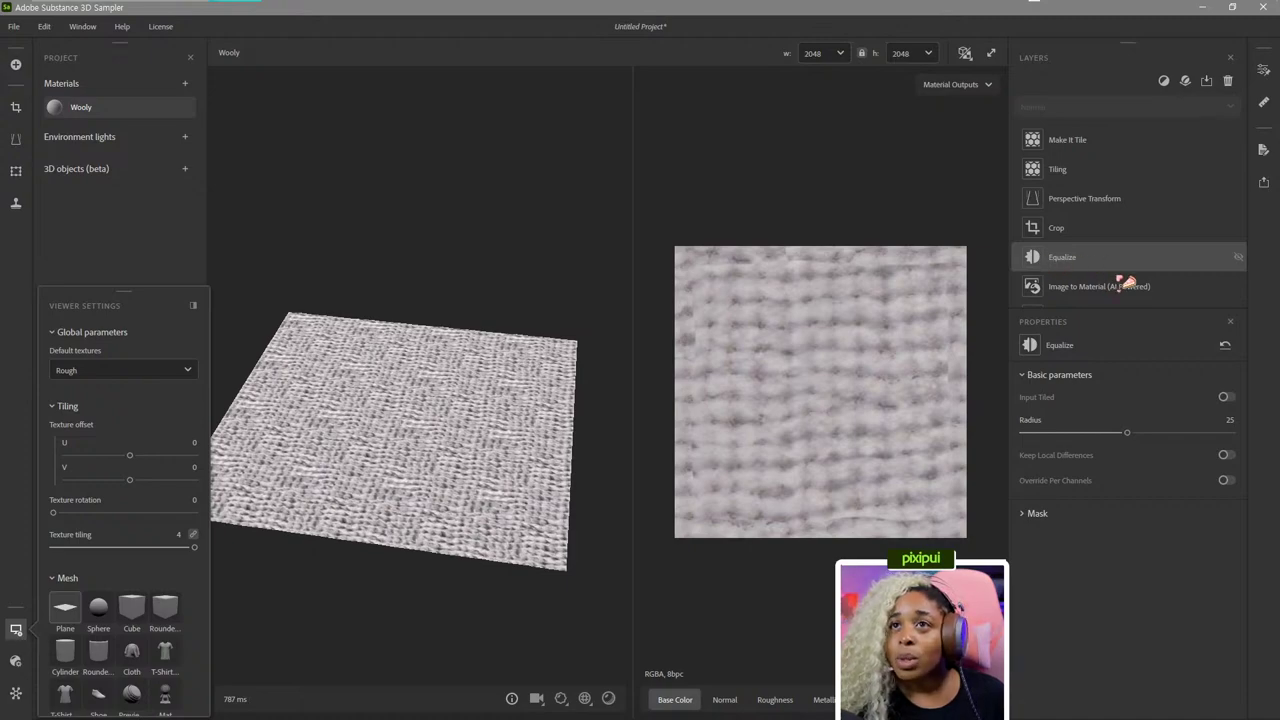
drag(510, 546, 552, 527)
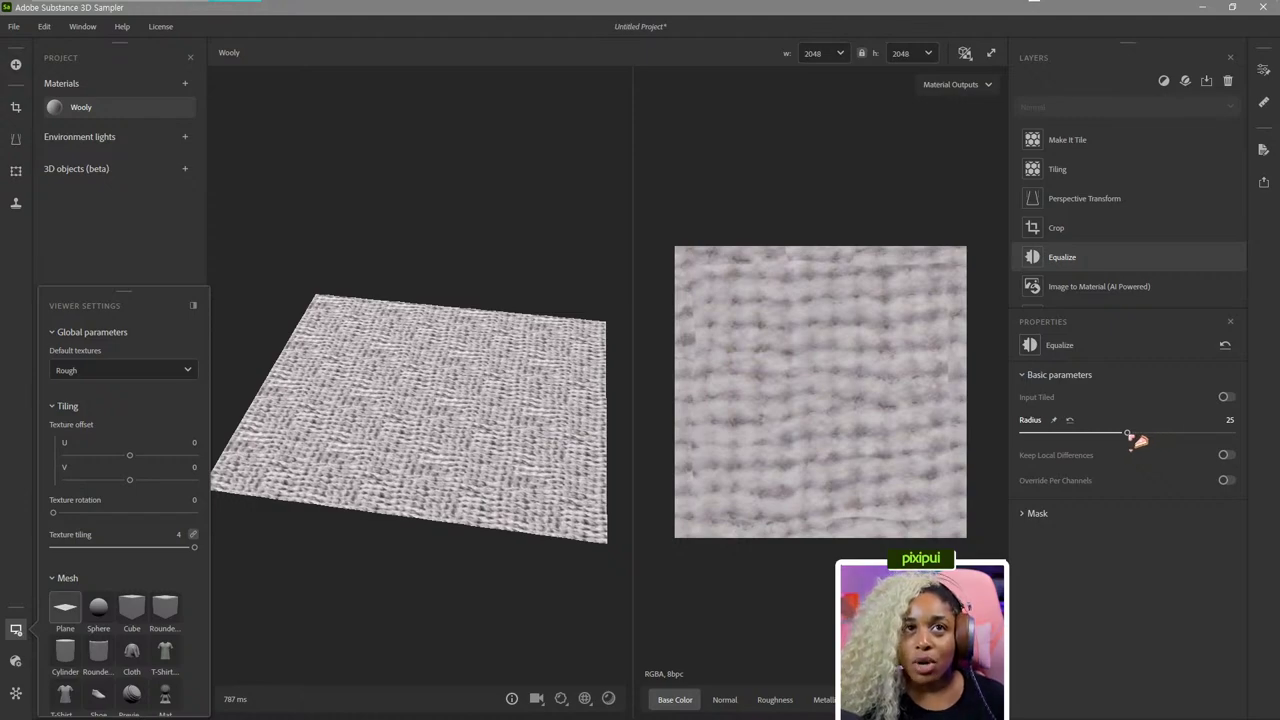
drag(1132, 438, 974, 449)
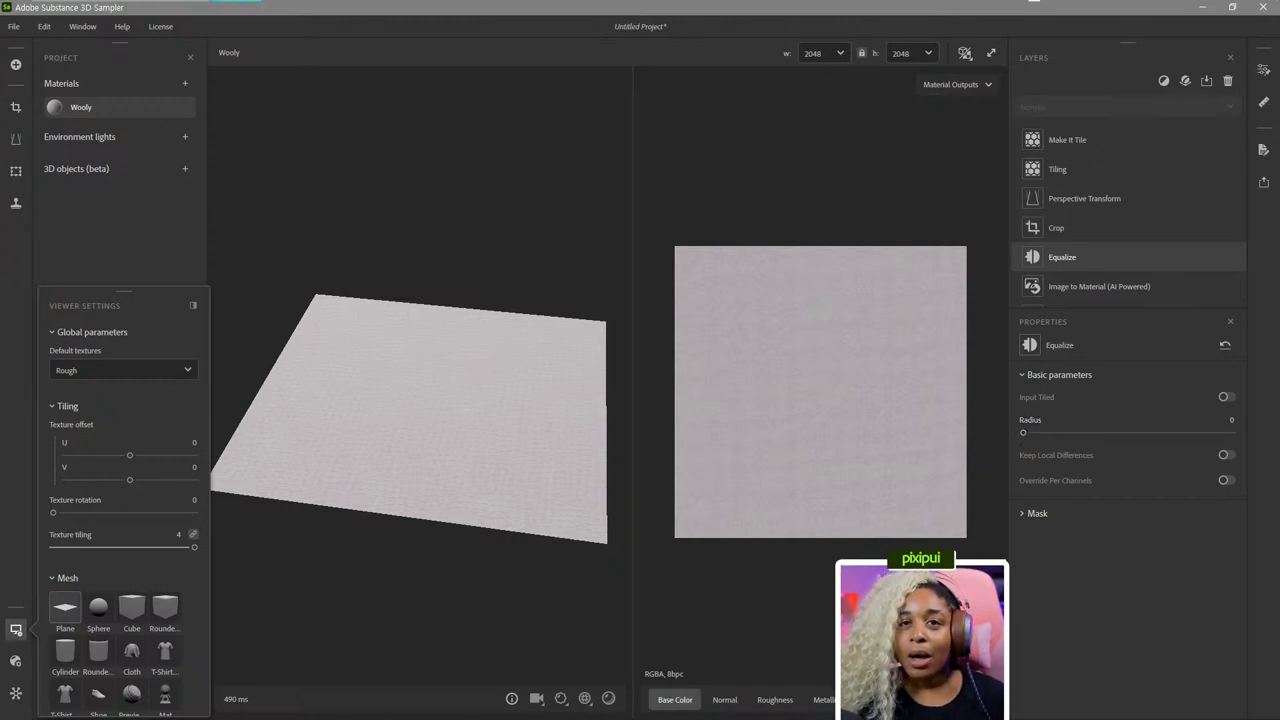
click(727, 699)
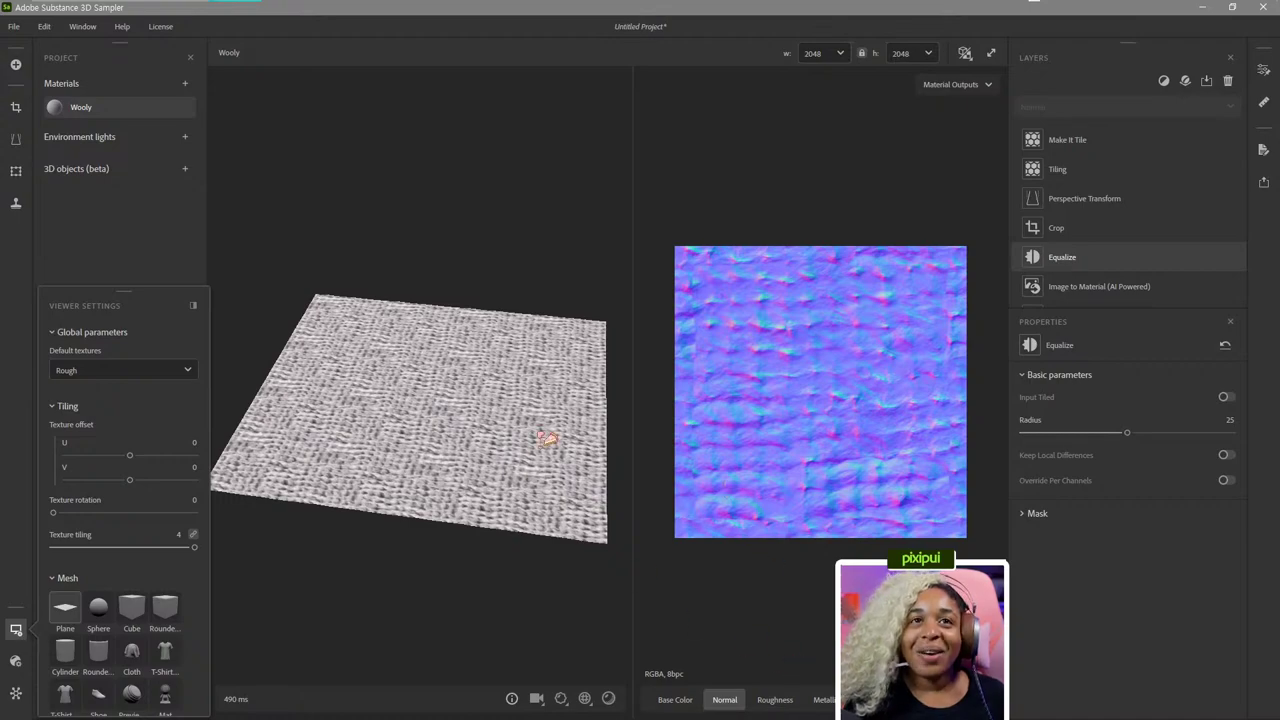
drag(546, 434, 423, 491)
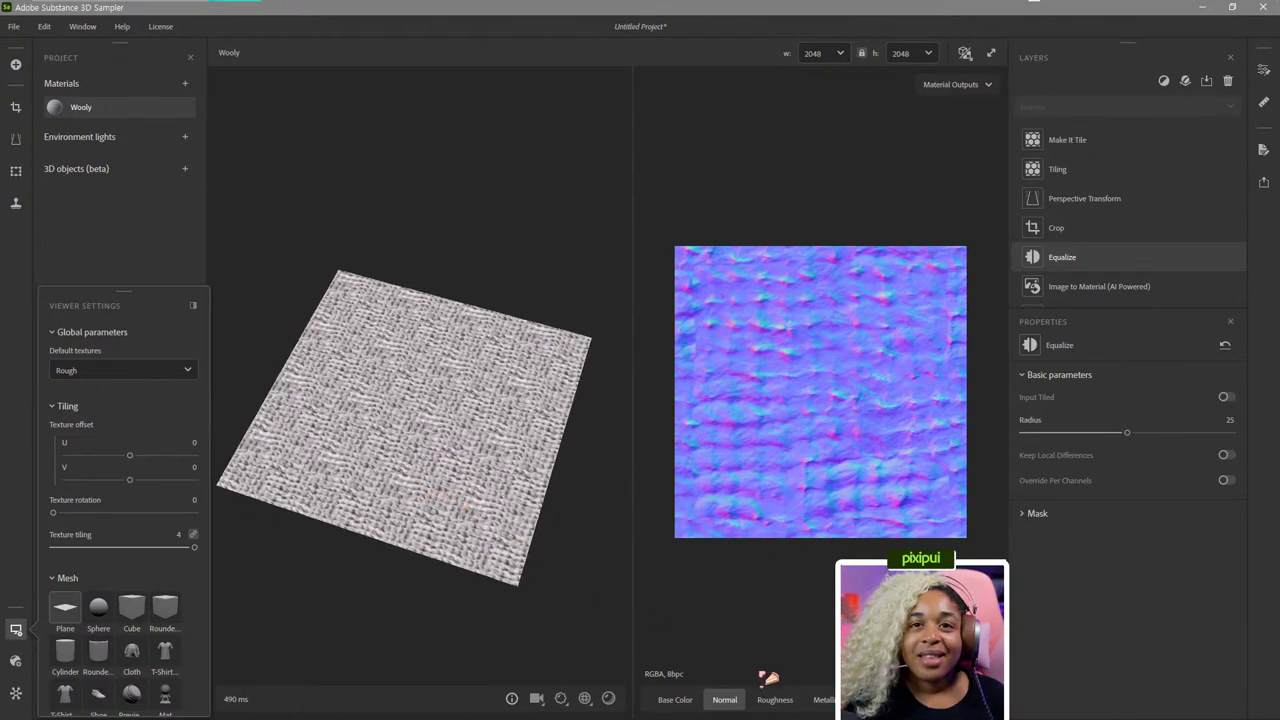
click(675, 700)
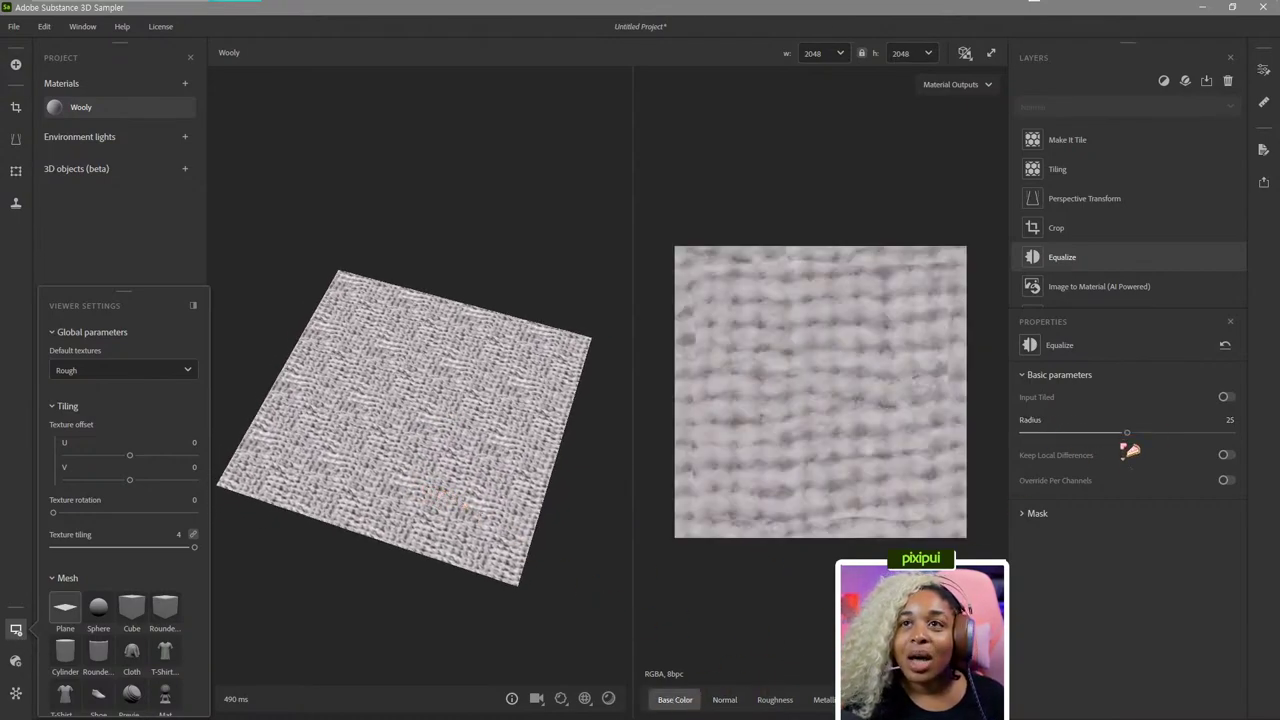
Set the Equalize Radius to 14.56 and enable Keep Local Differences.
drag(1135, 440, 1097, 440)
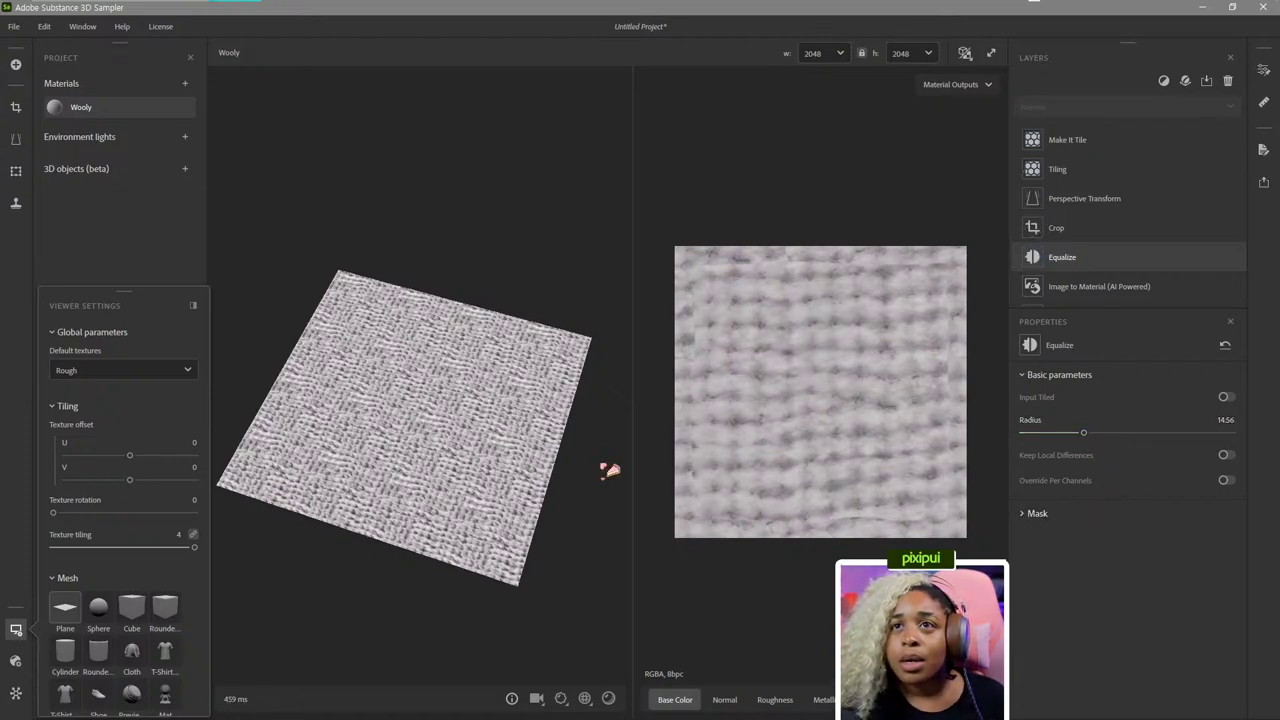
drag(609, 466, 366, 545)
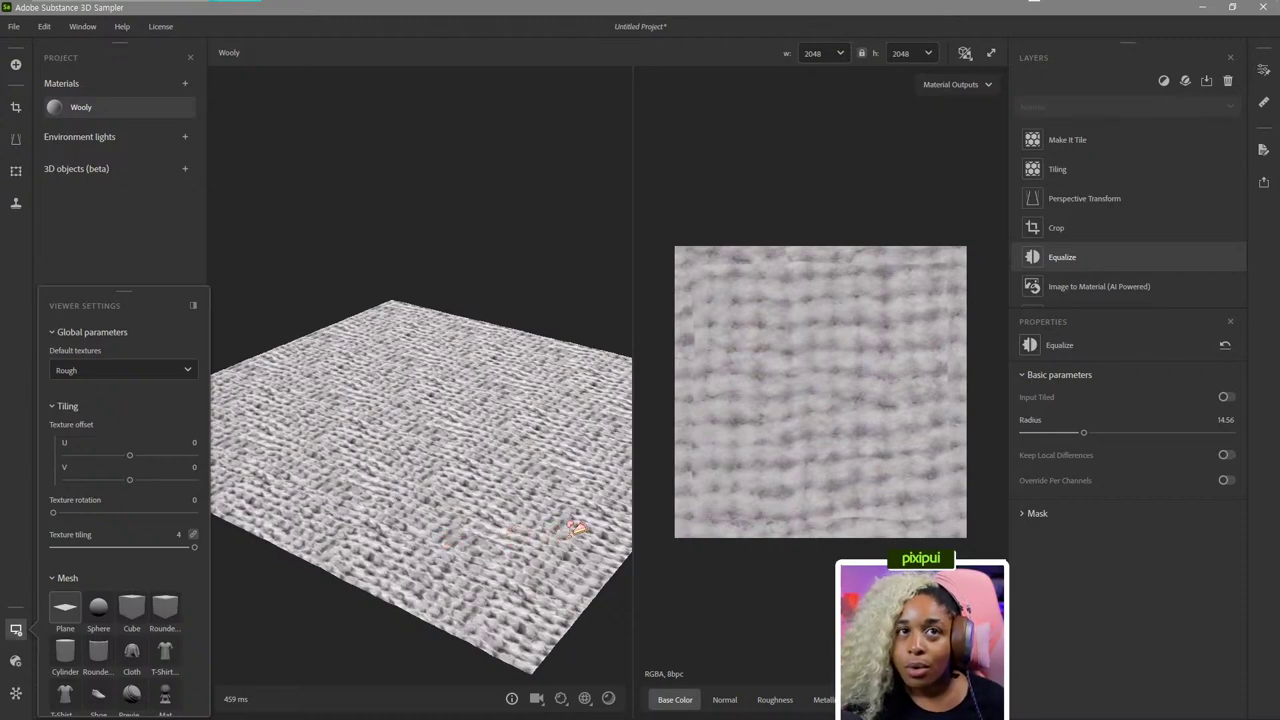
click(1227, 456)
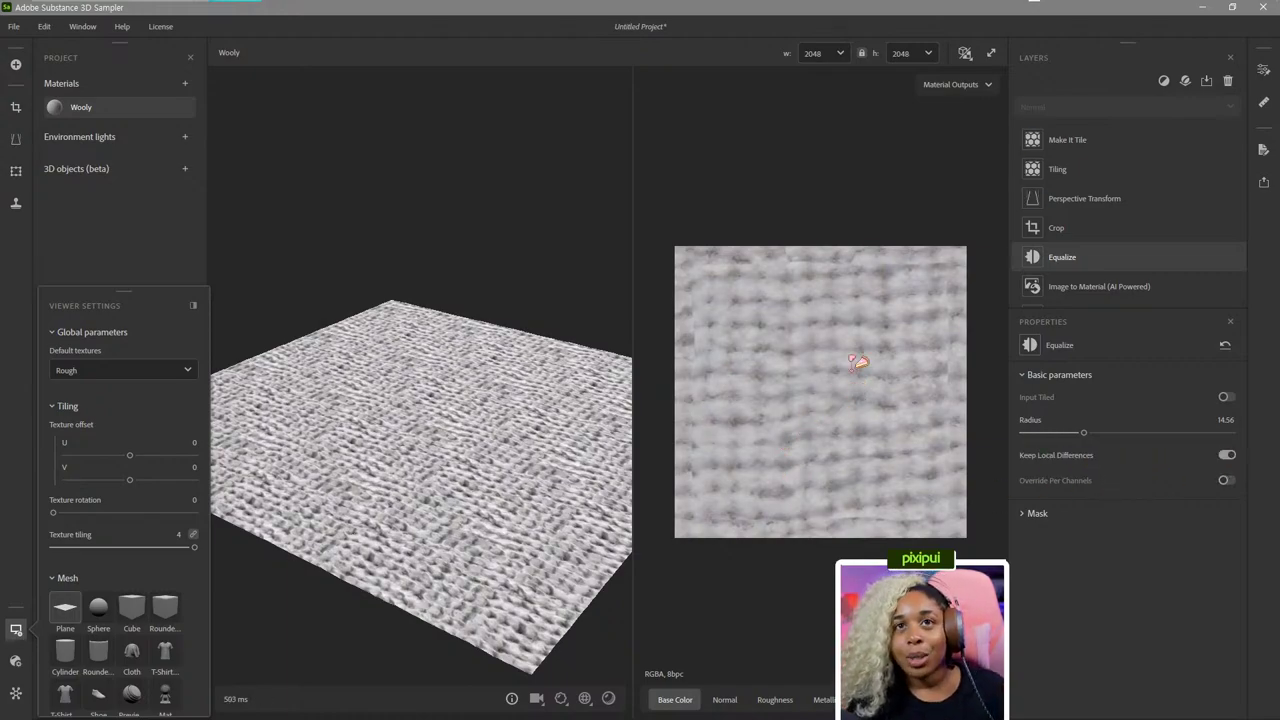
drag(490, 549, 424, 376)
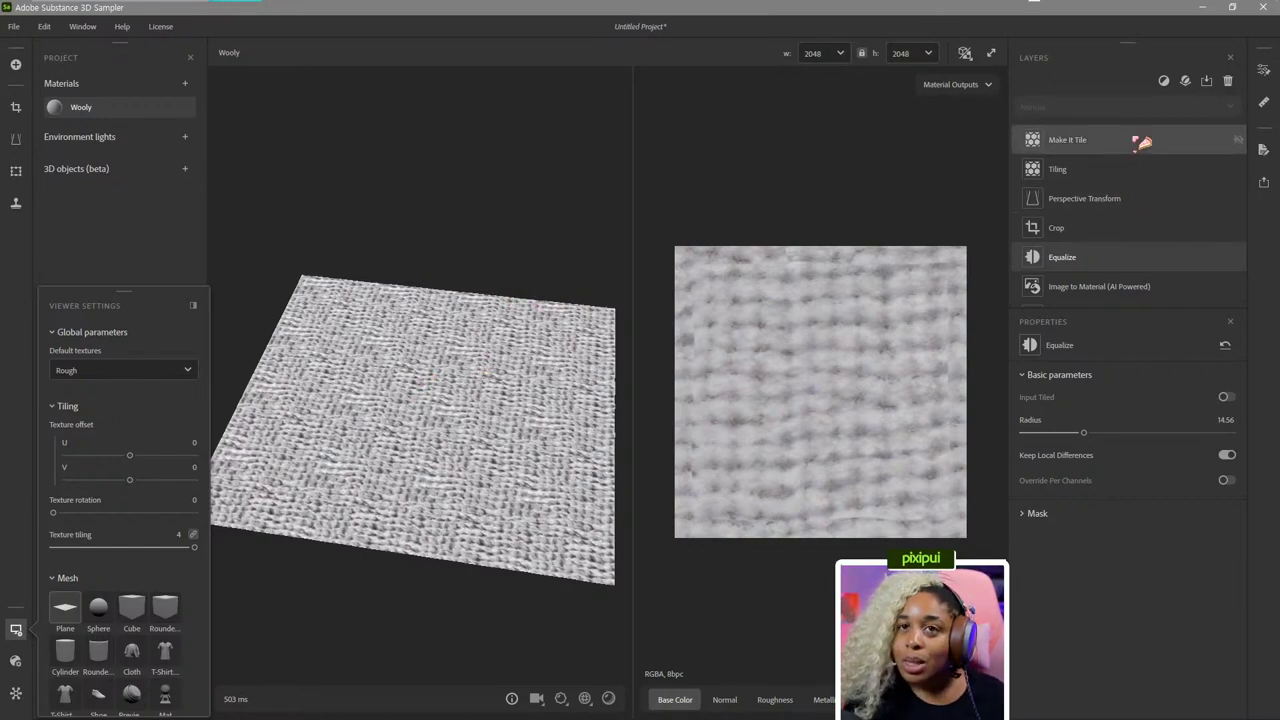
Add a Color Variation layer via the 'col' search, adding black patches to the knit.
click(1165, 82)
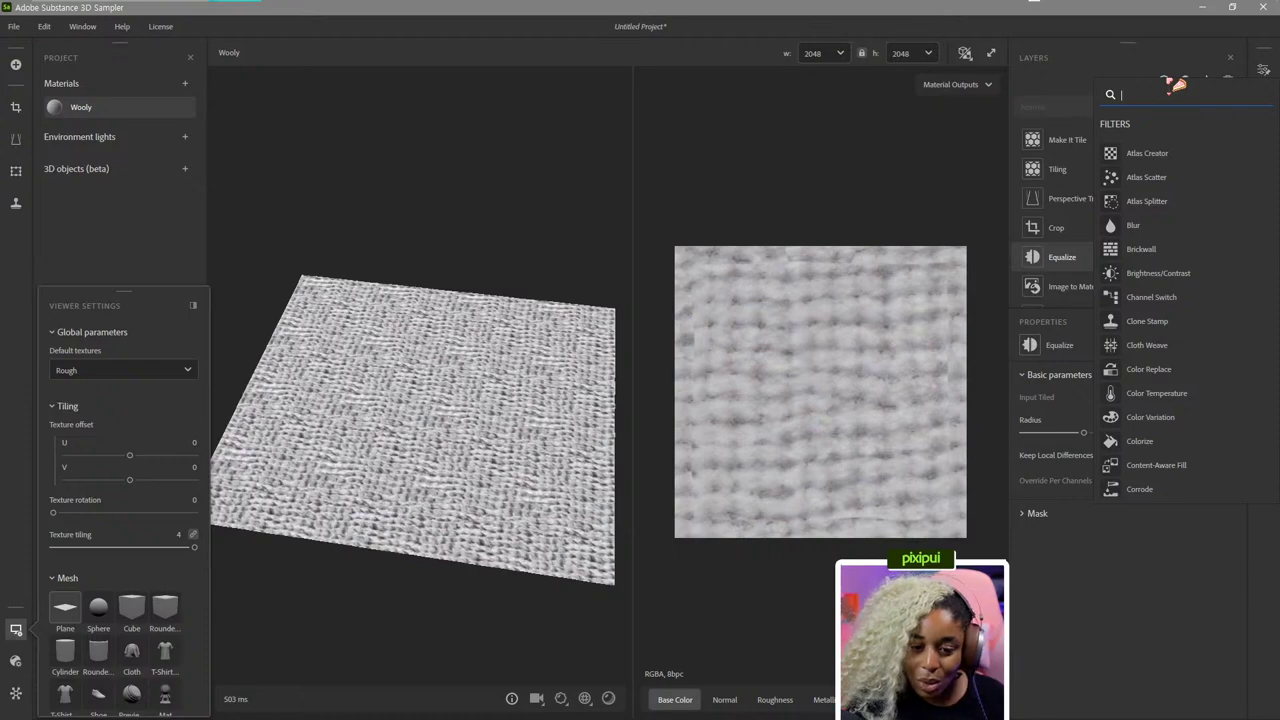
text(col)
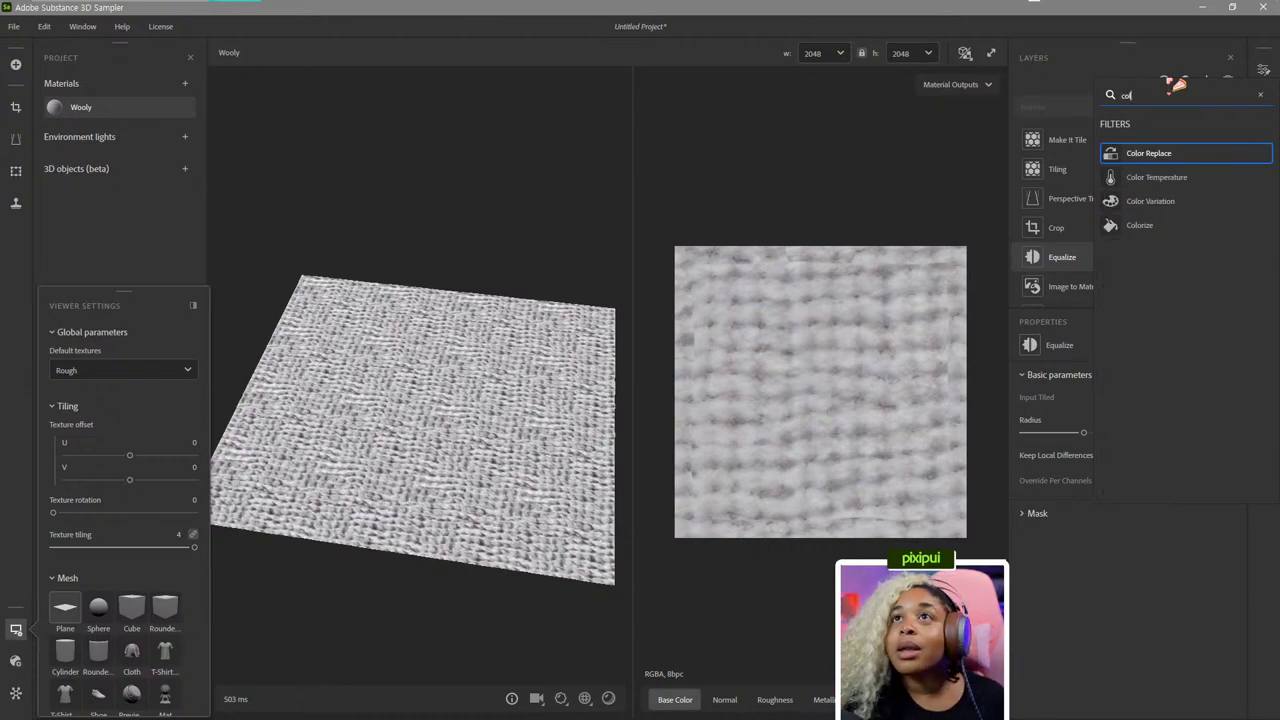
click(1168, 201)
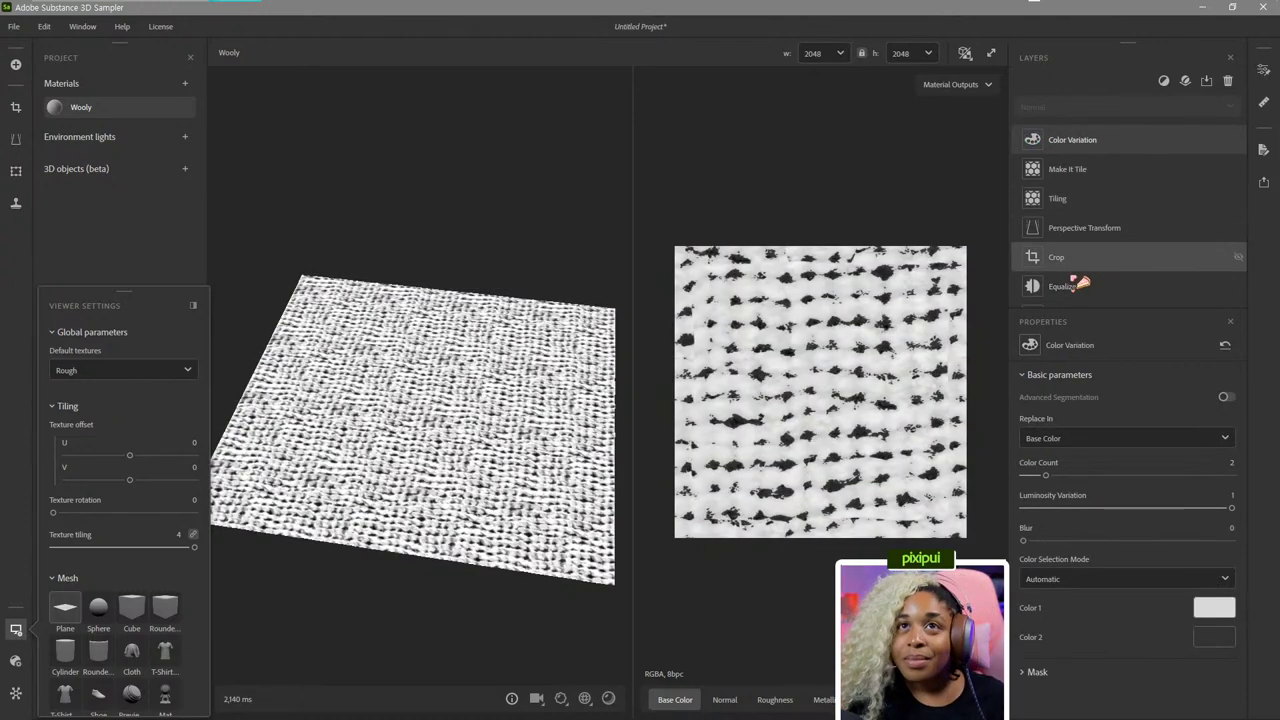
drag(420, 320, 386, 364)
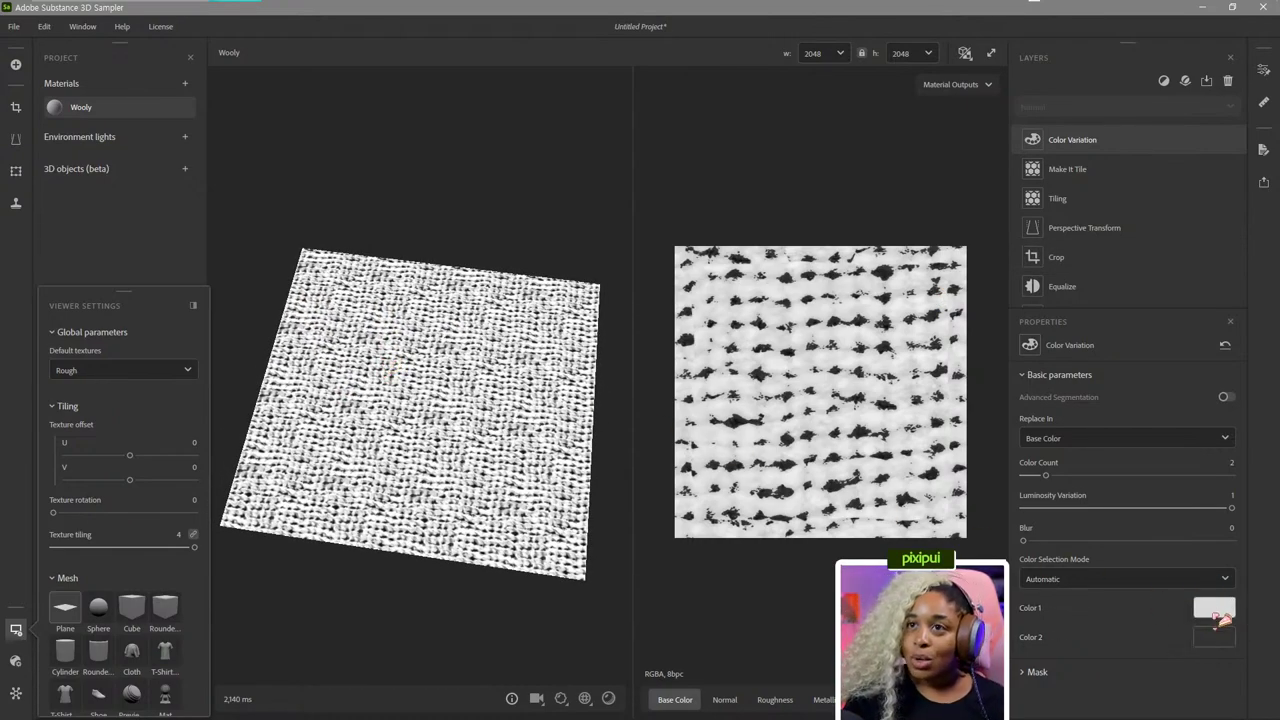
Change Color 1 of Color Variation to a light, slightly yellow beige.
click(1212, 610)
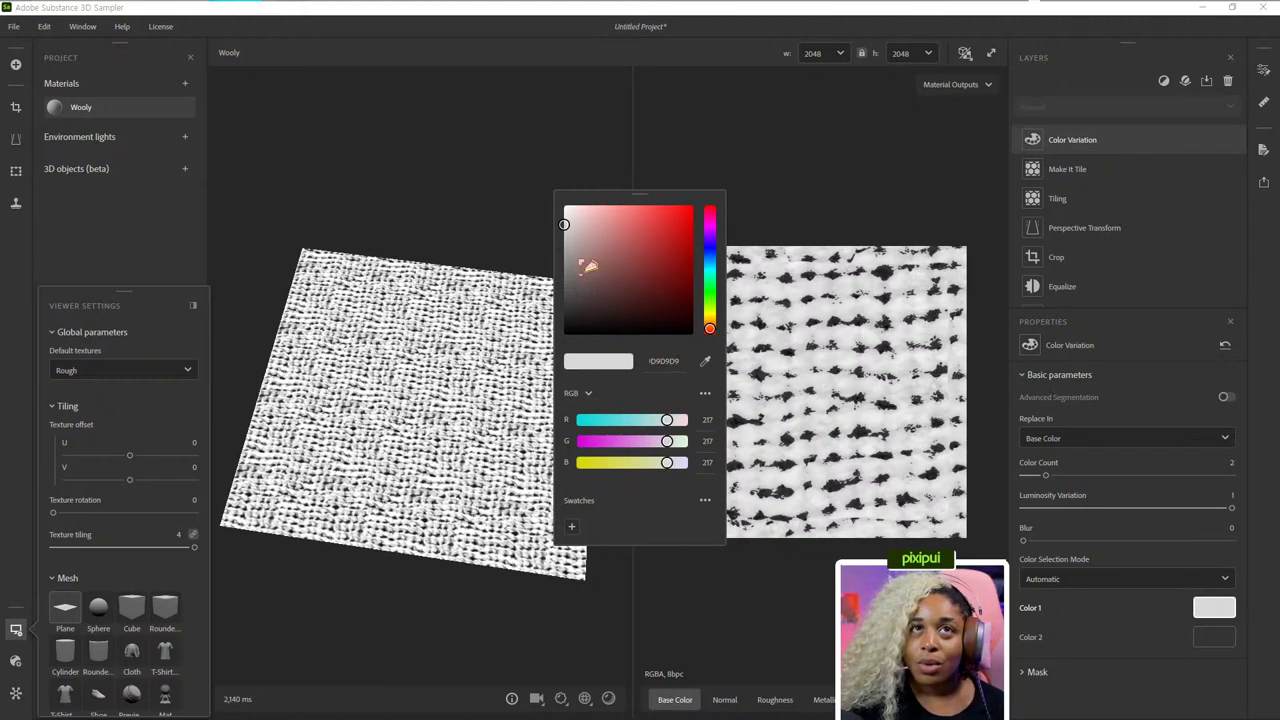
click(581, 268)
drag(710, 326, 709, 318)
mouse_move(608, 268)
mouse_down()
mouse_move(592, 234)
mouse_move(594, 248)
mouse_up()
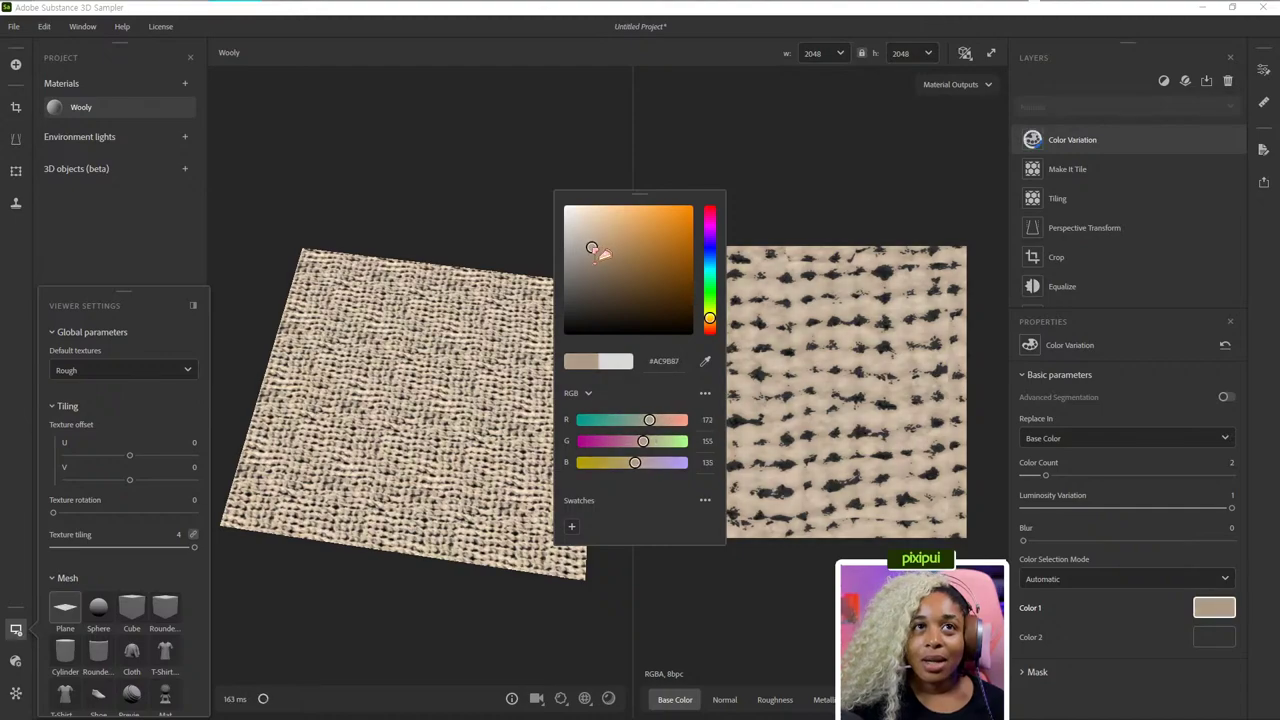
drag(638, 465, 661, 428)
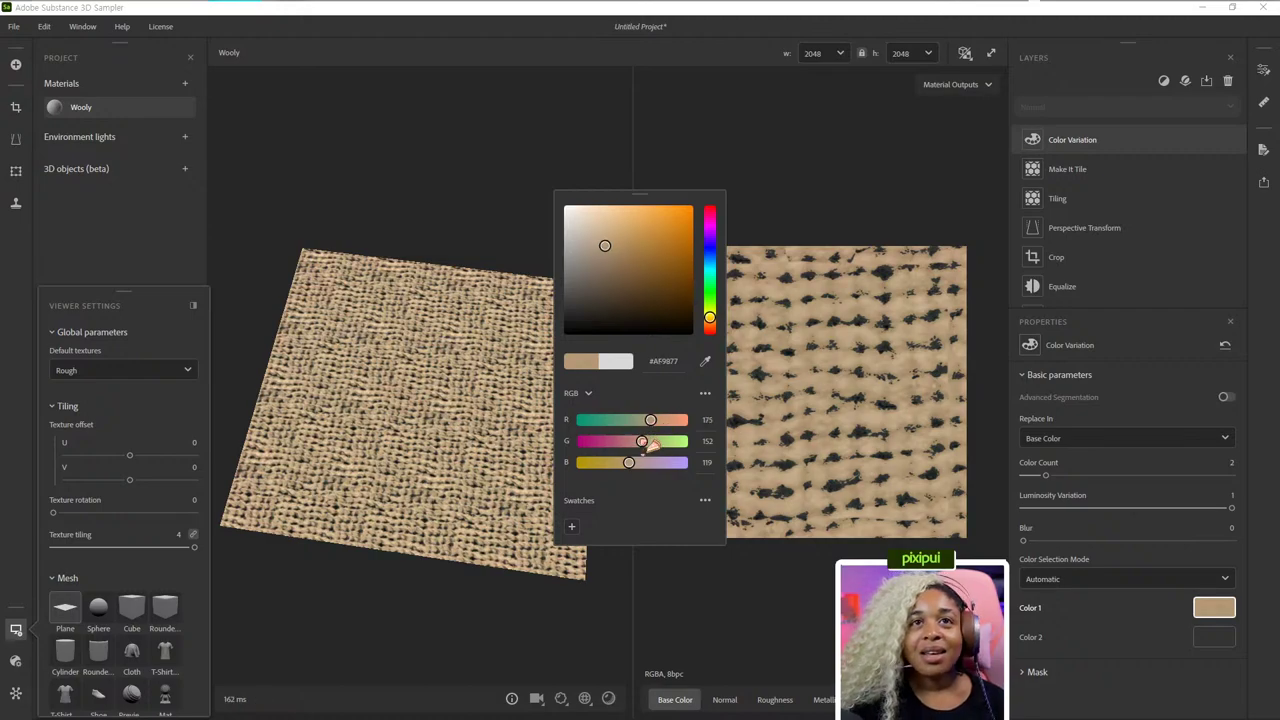
click(1230, 639)
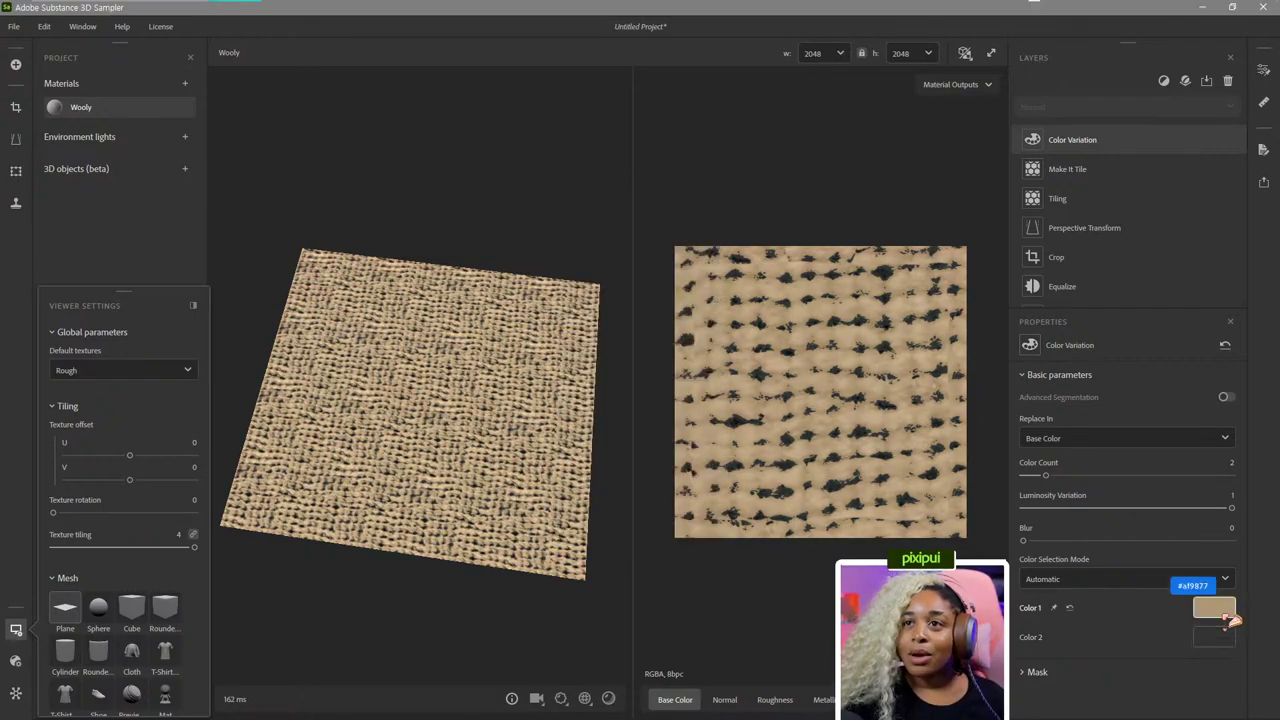
Try sampling a pale, almost white colour for Color 2.
click(1230, 639)
click(707, 364)
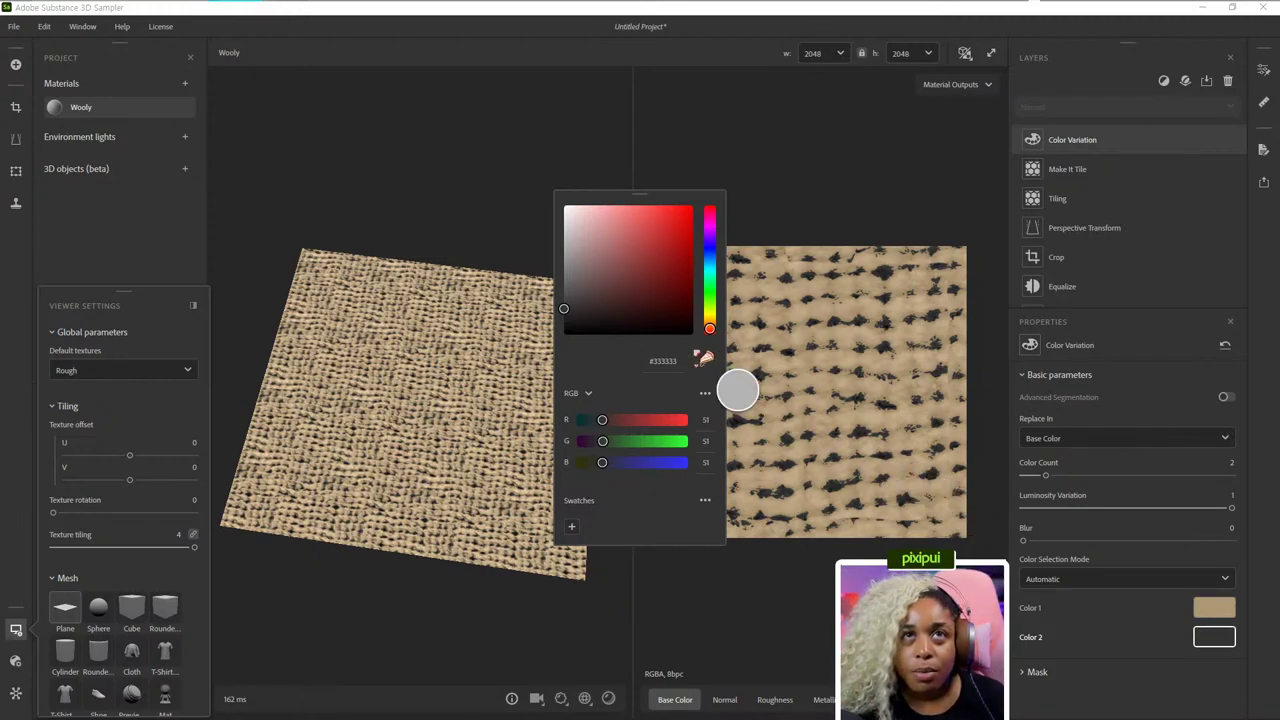
click(574, 223)
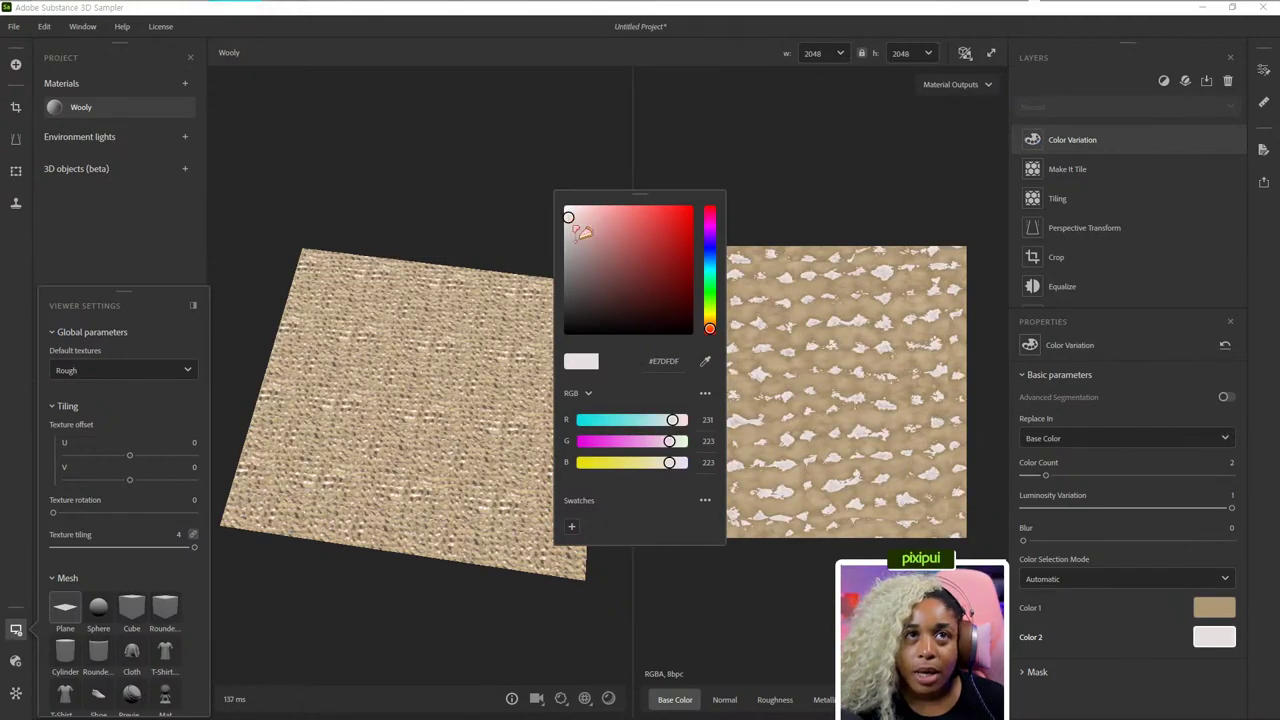
click(398, 628)
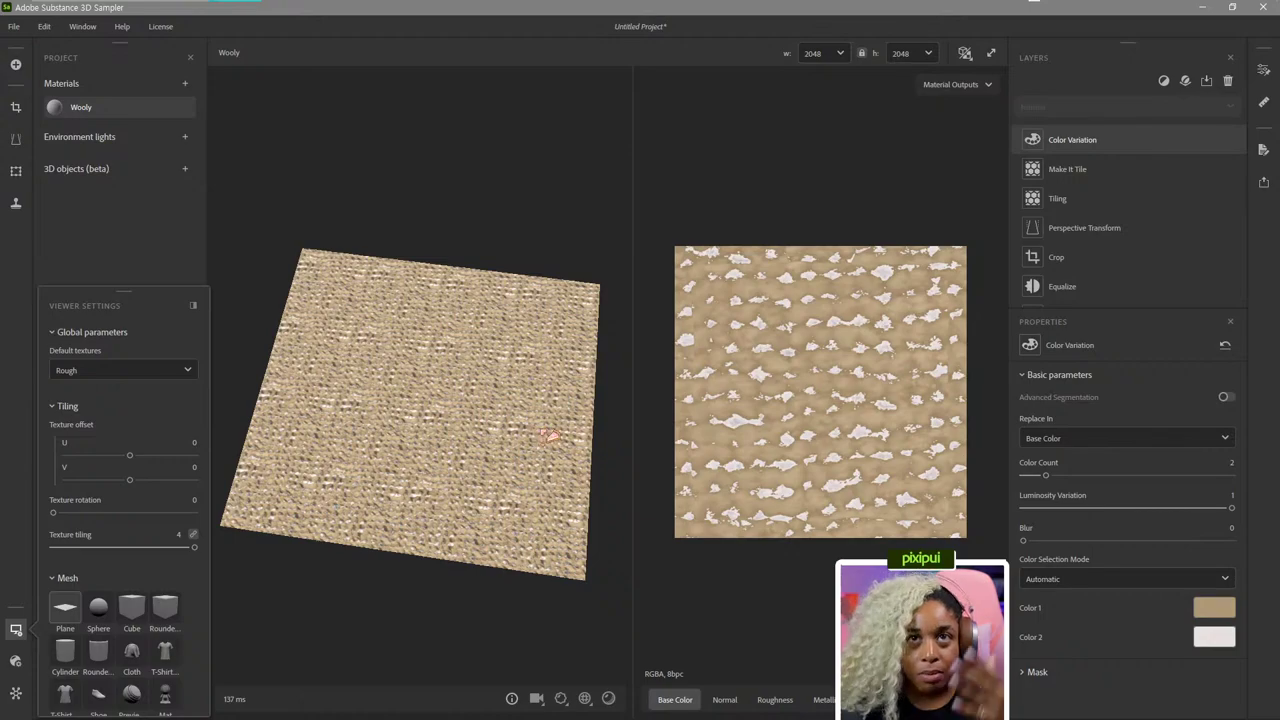
Set Color 2 to a dark brown so the black knit patches turn brown.
click(1226, 643)
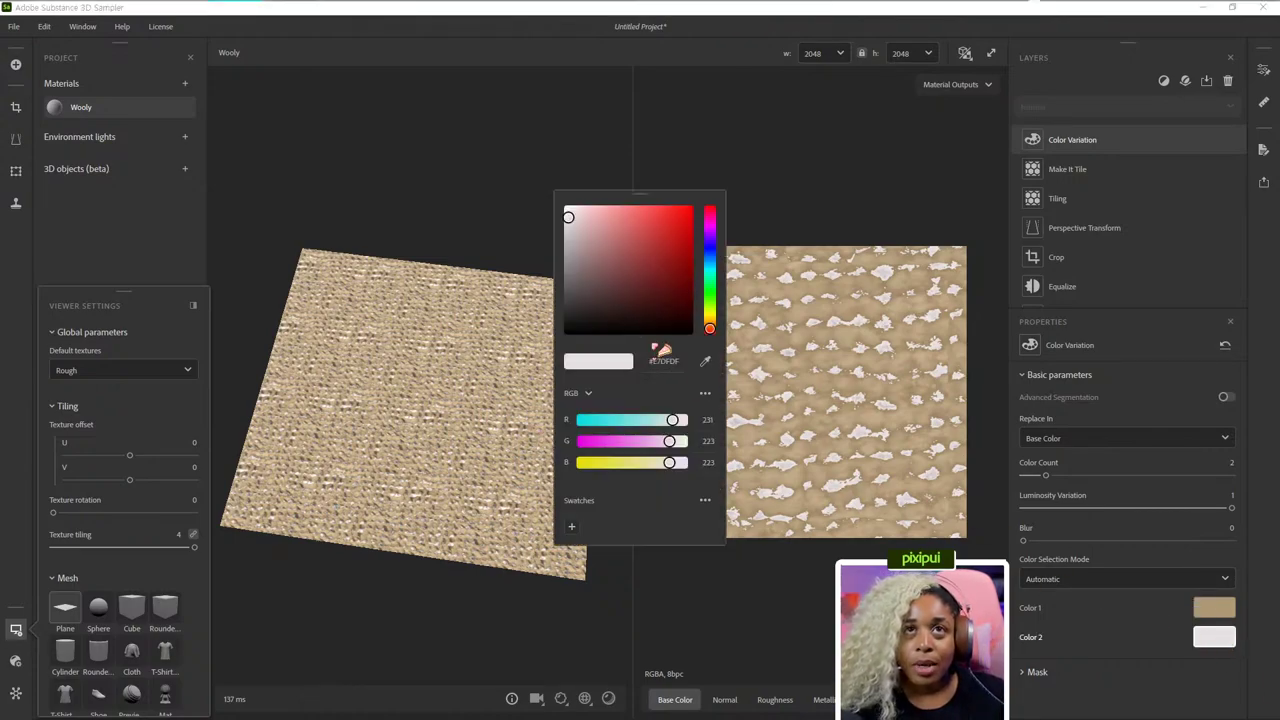
click(590, 232)
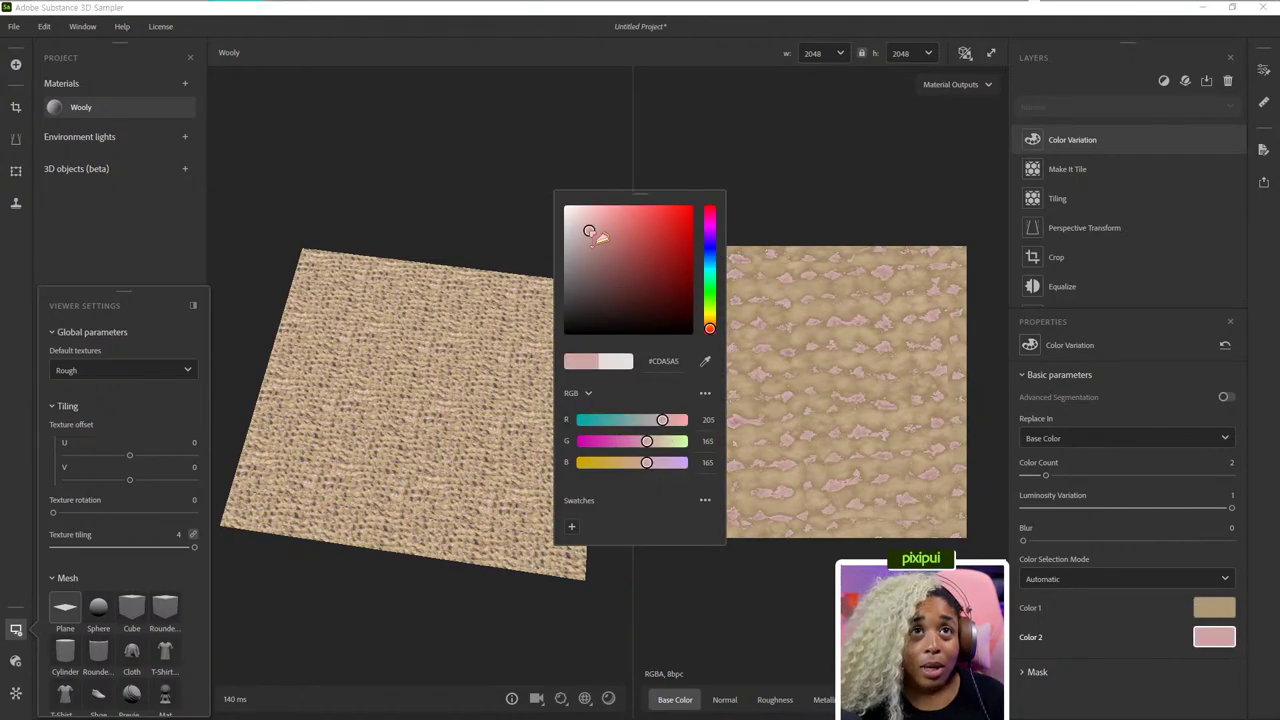
mouse_move(590, 232)
mouse_down()
mouse_move(610, 254)
mouse_move(600, 233)
mouse_up()
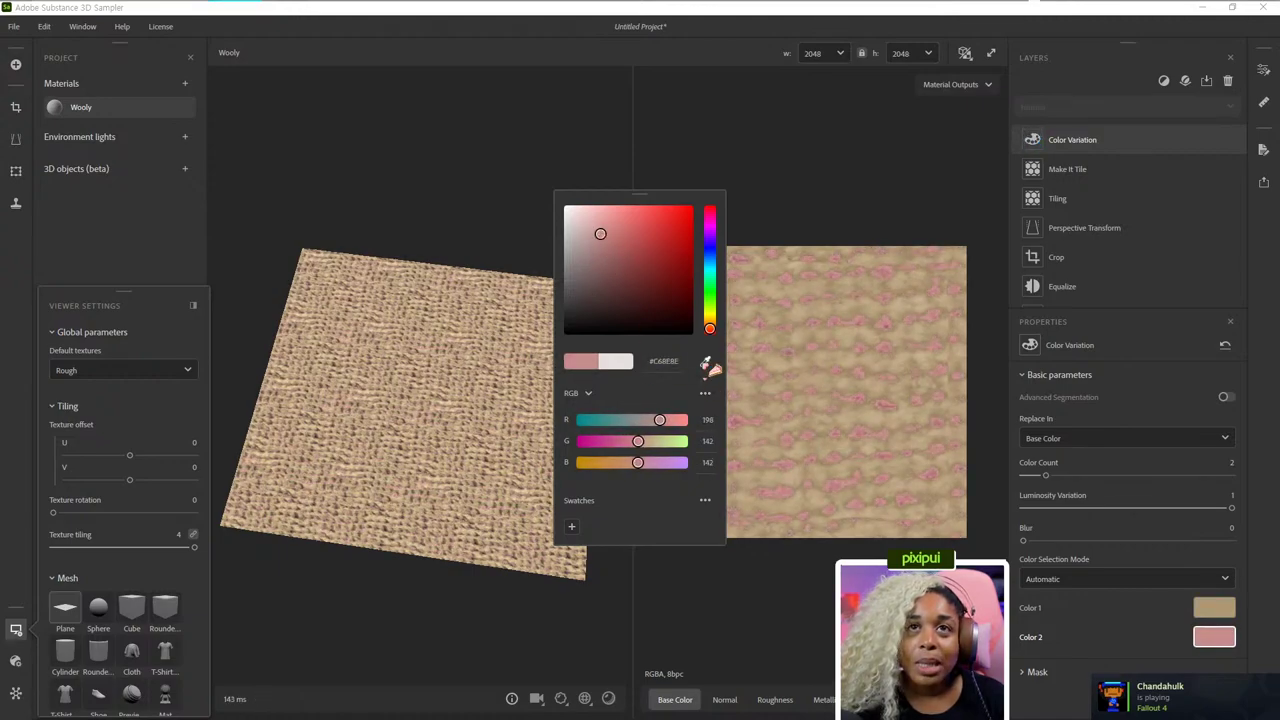
click(1228, 612)
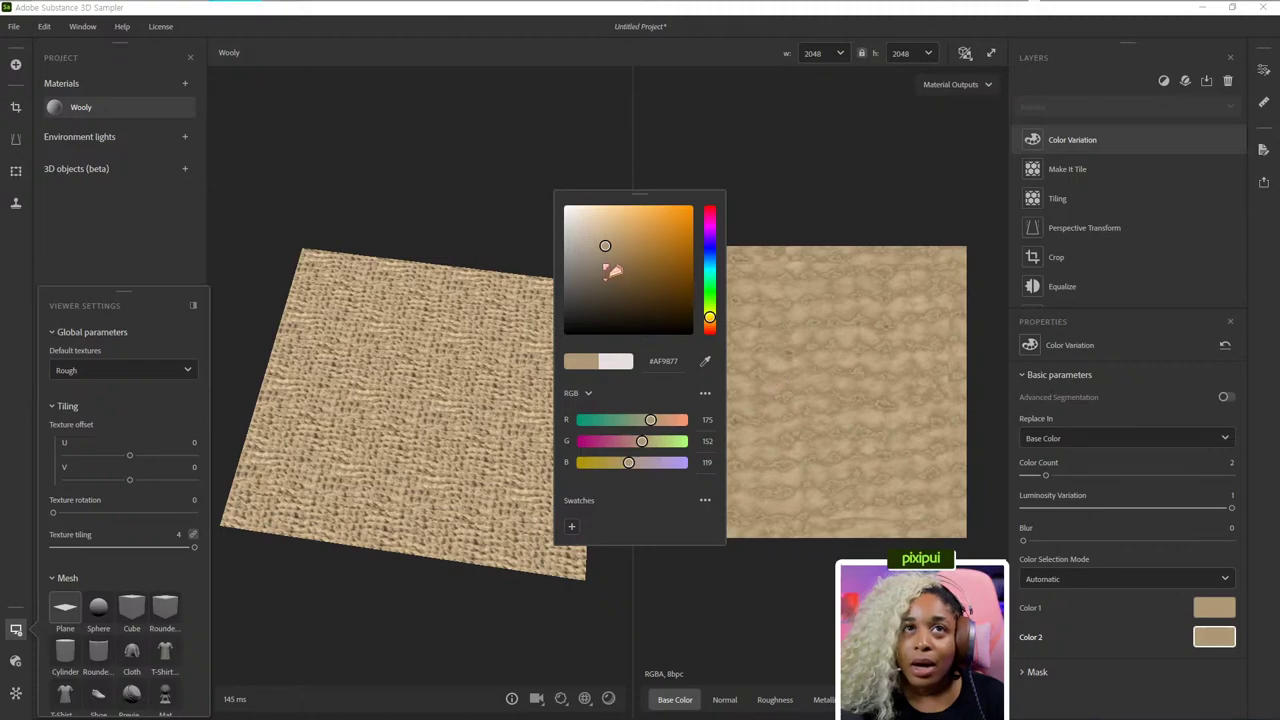
drag(610, 272, 623, 273)
click(411, 601)
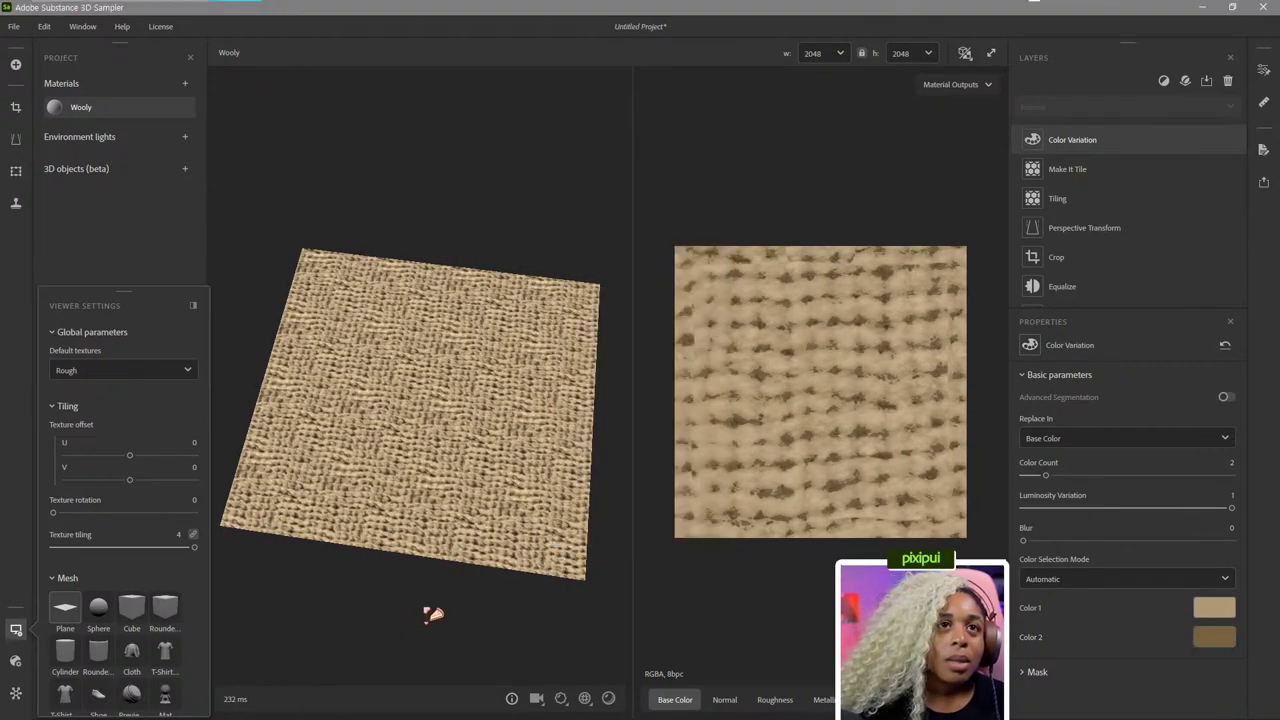
drag(431, 614, 446, 494)
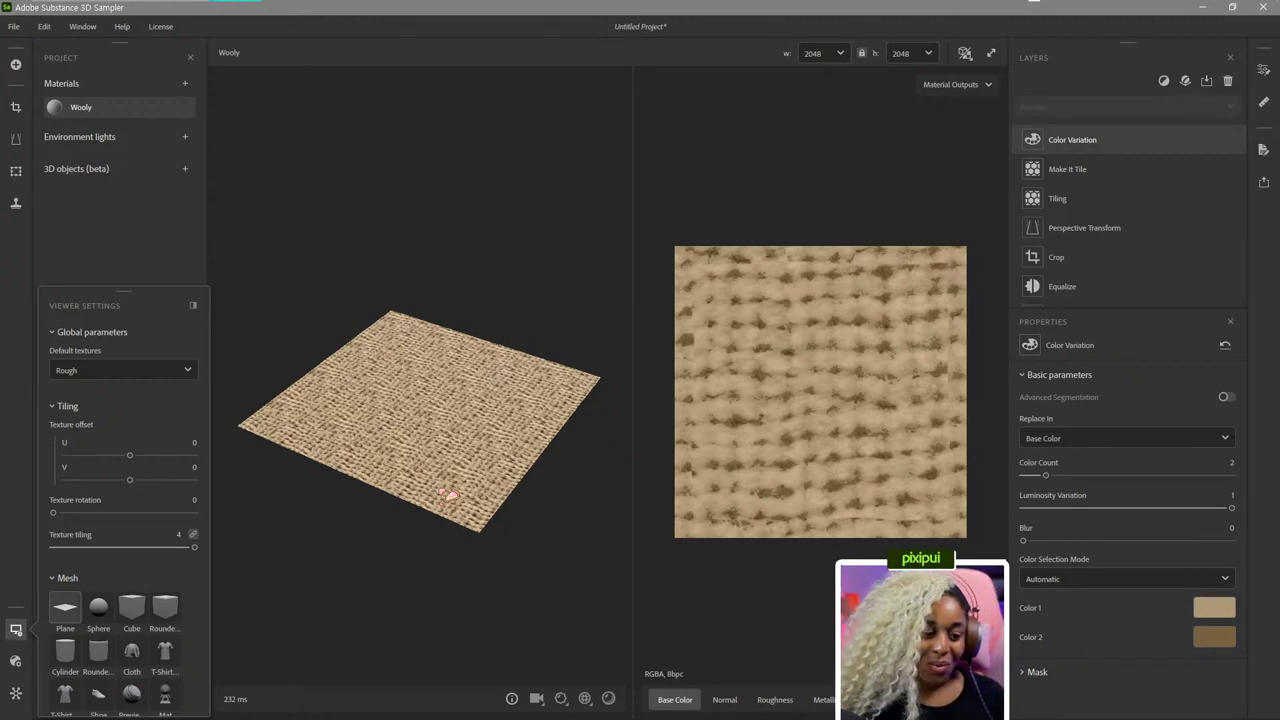
drag(360, 278, 490, 522)
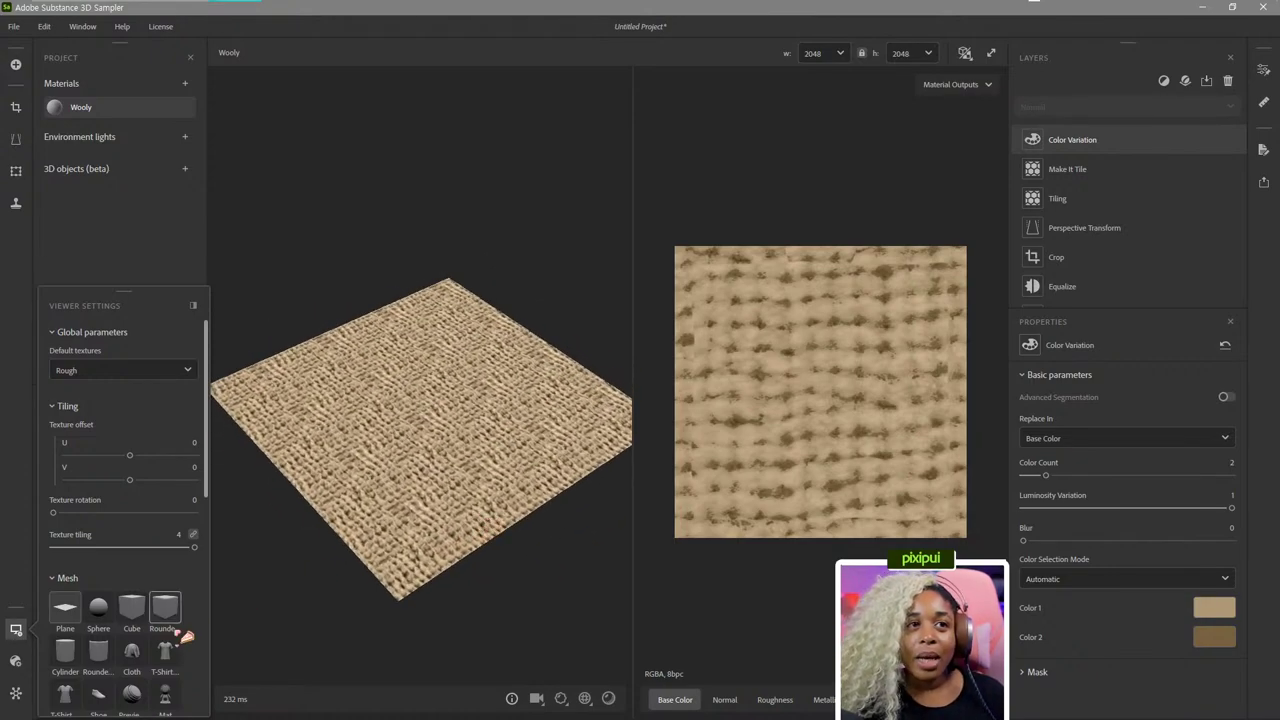
mouse_move(135, 692)
click(155, 695)
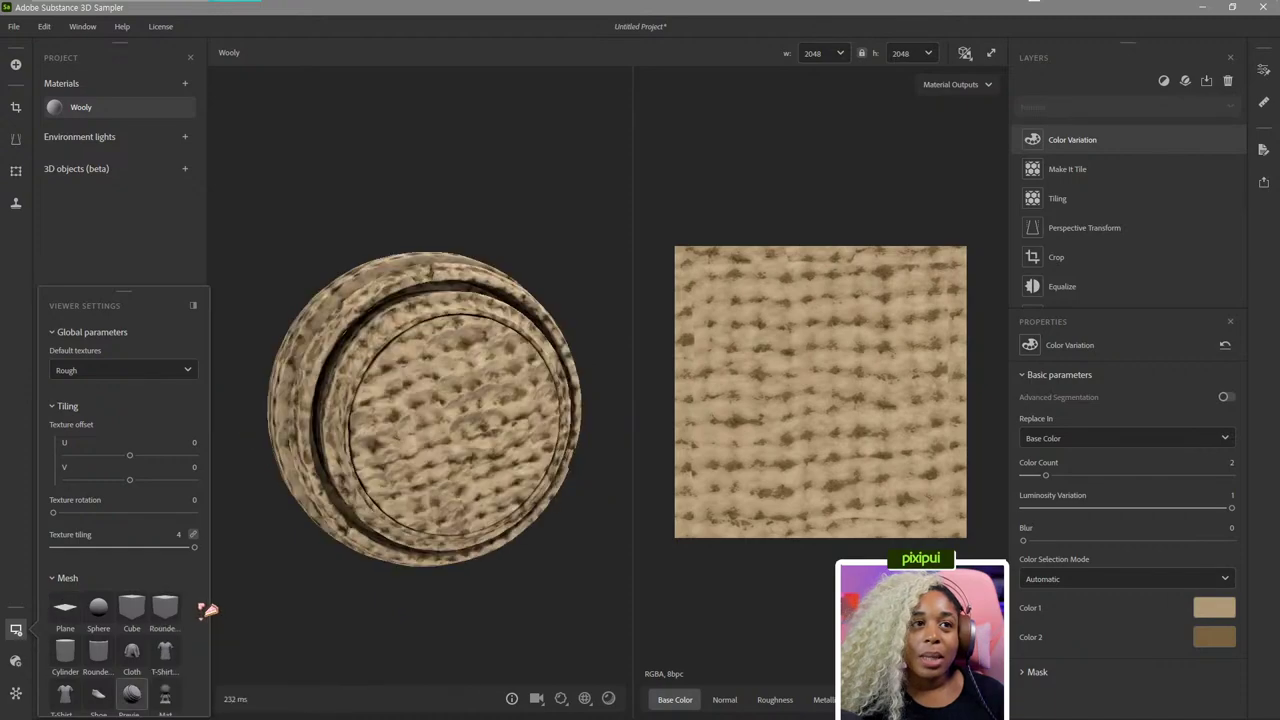
scroll(160, 650, down, 3)
click(100, 600)
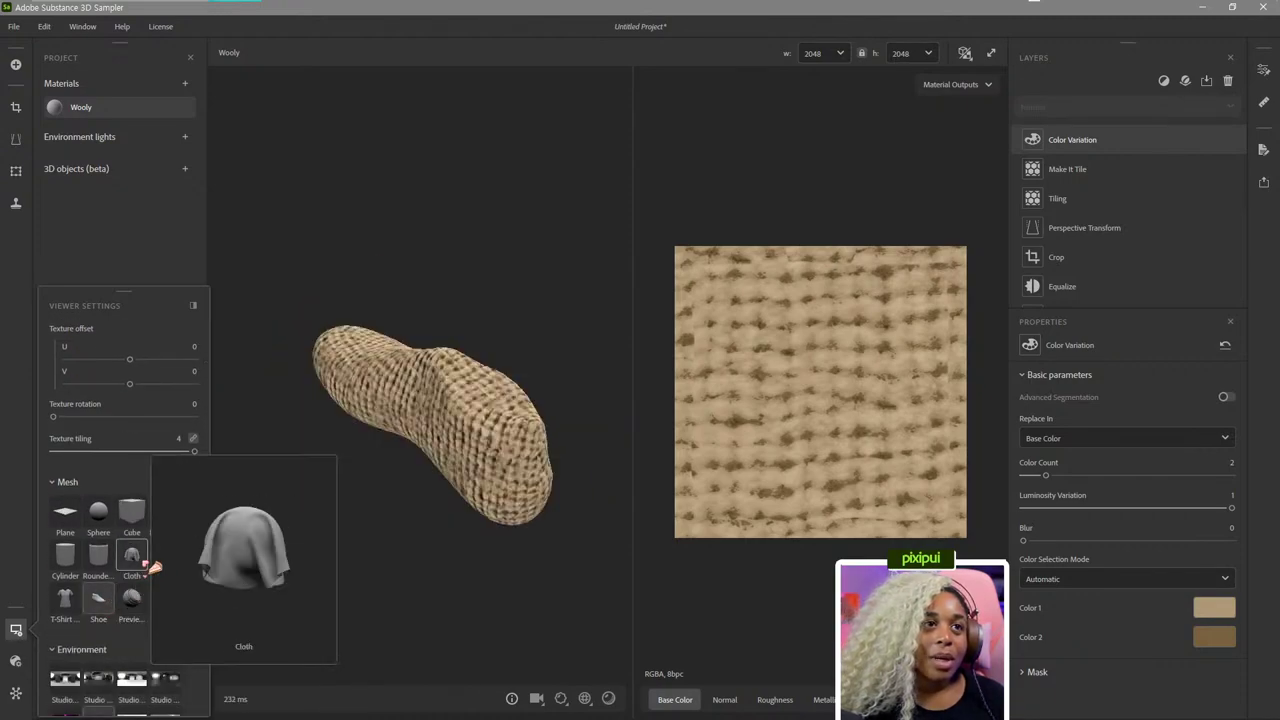
click(132, 556)
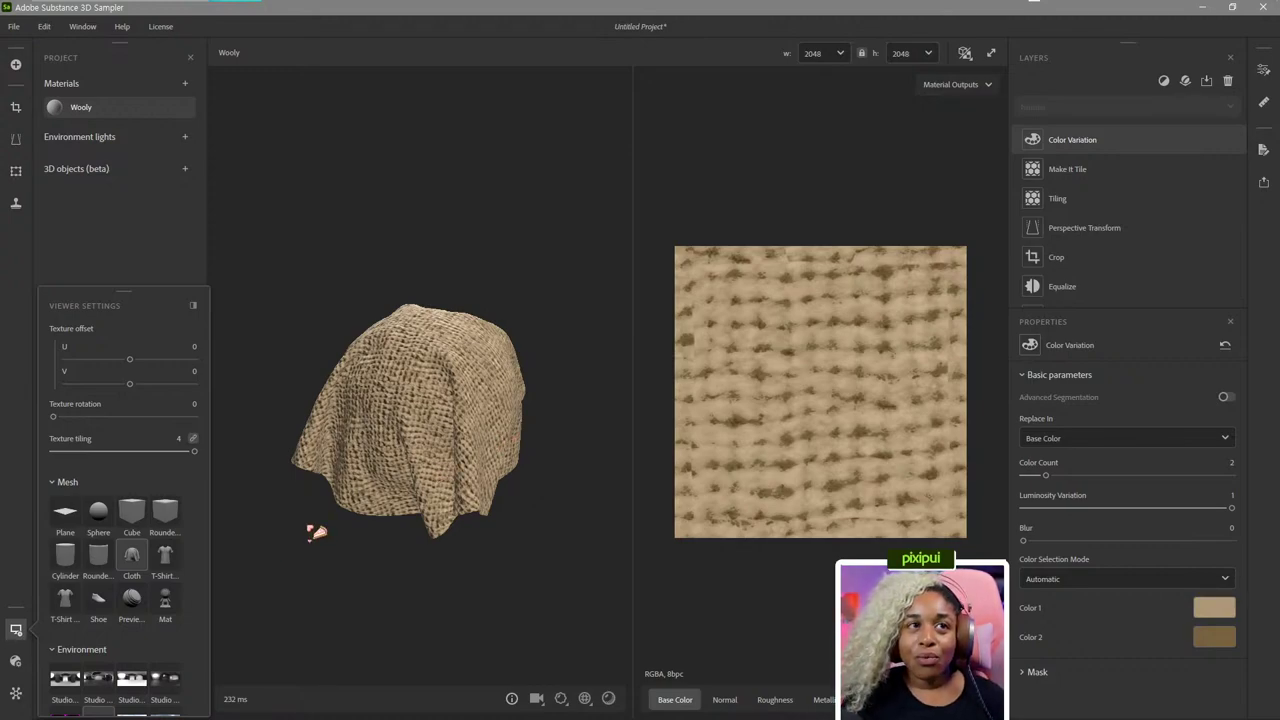
click(78, 520)
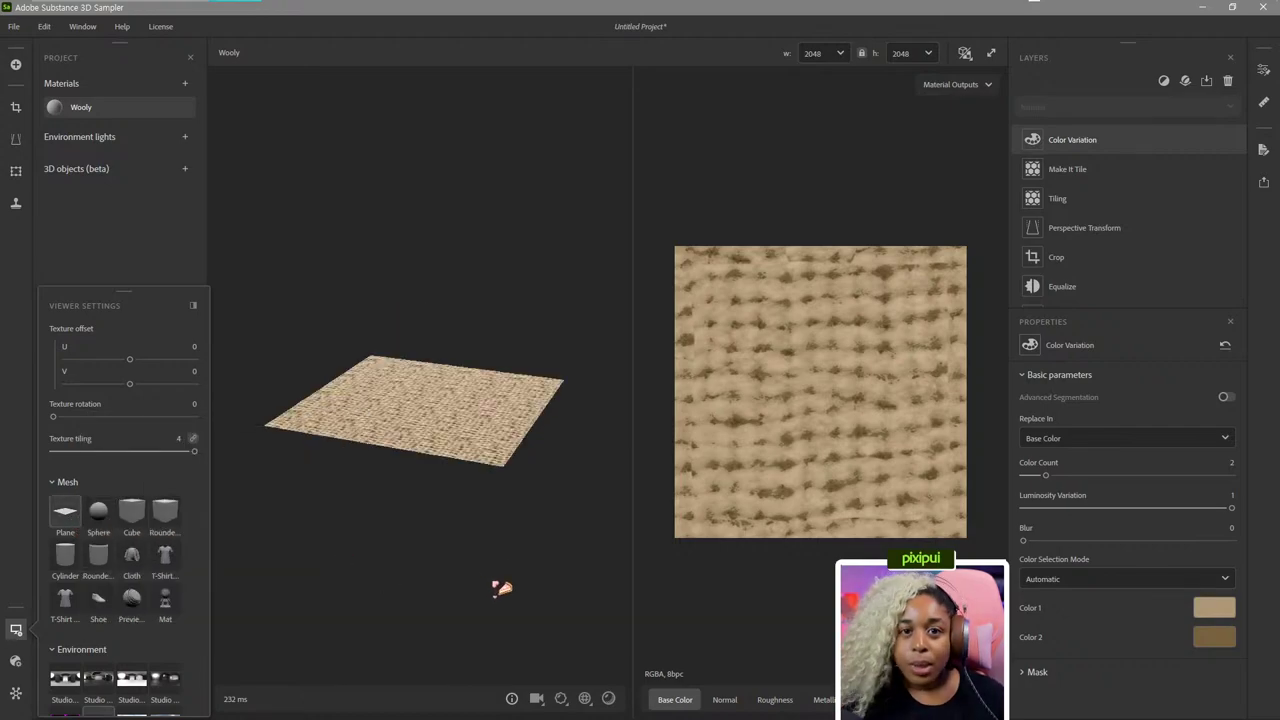
drag(537, 543, 580, 486)
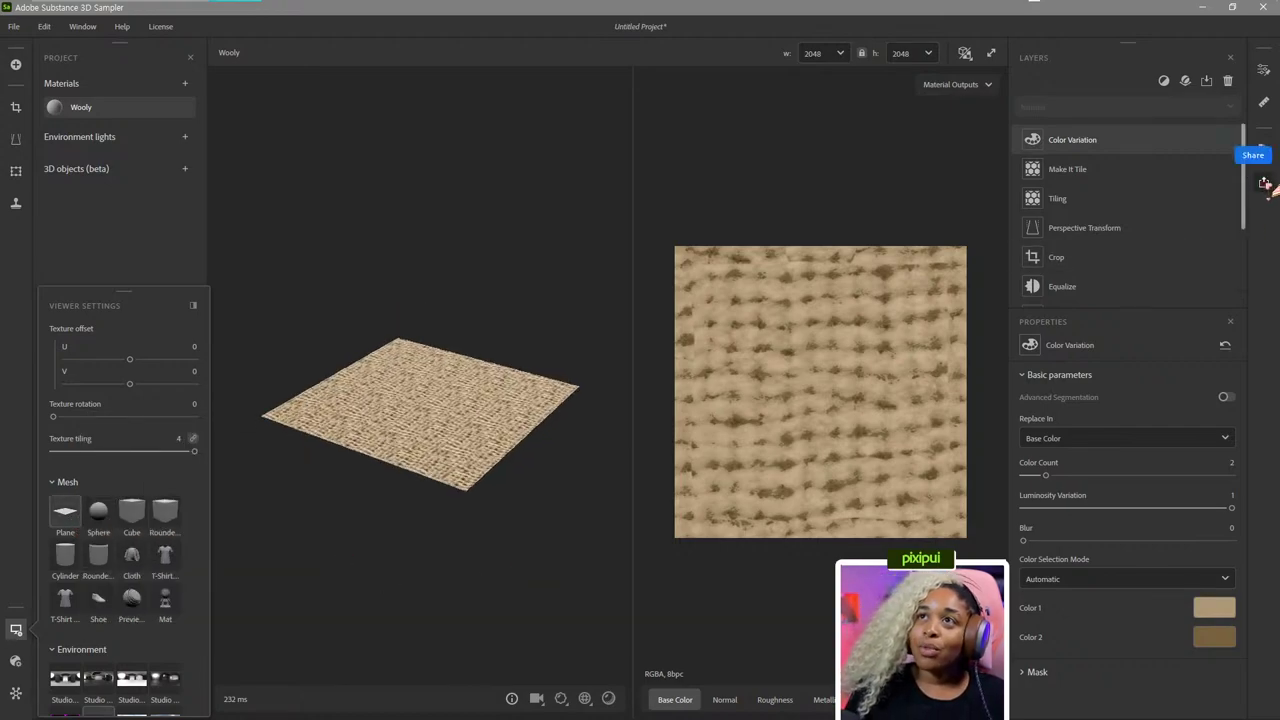
Open the Export as... dialog from the Share menu for the Wooly material.
click(1264, 184)
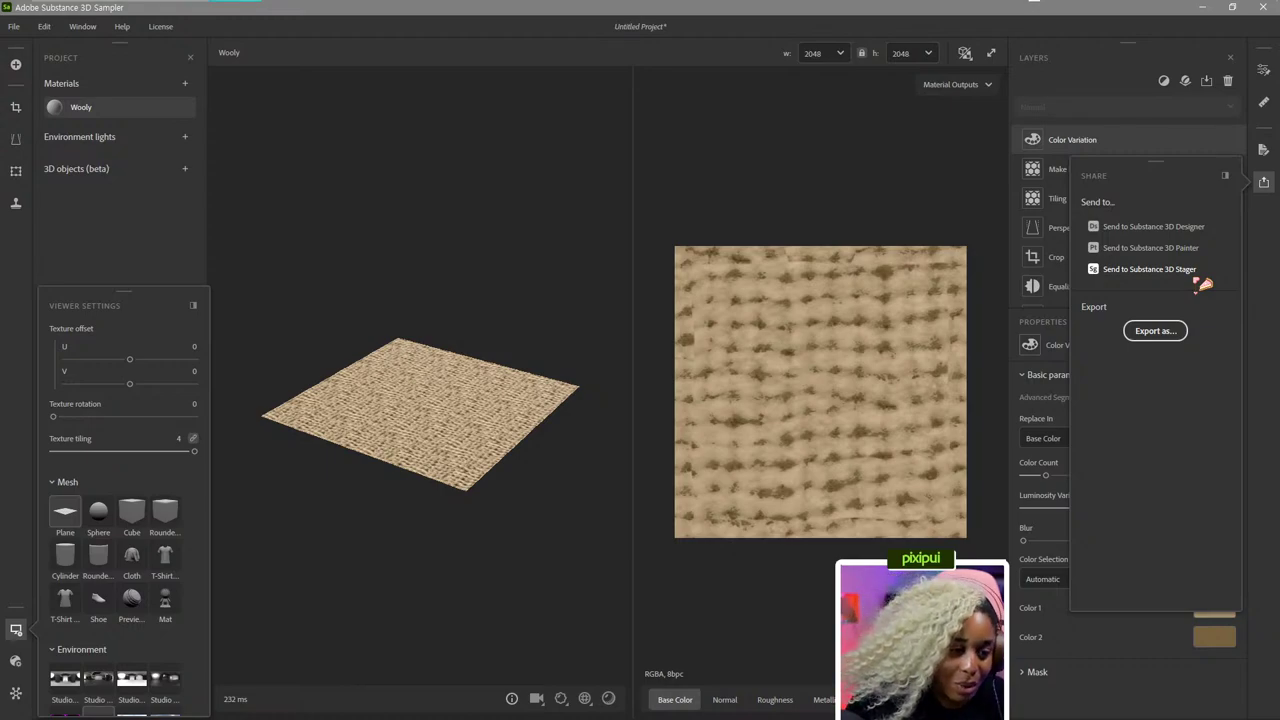
click(1160, 331)
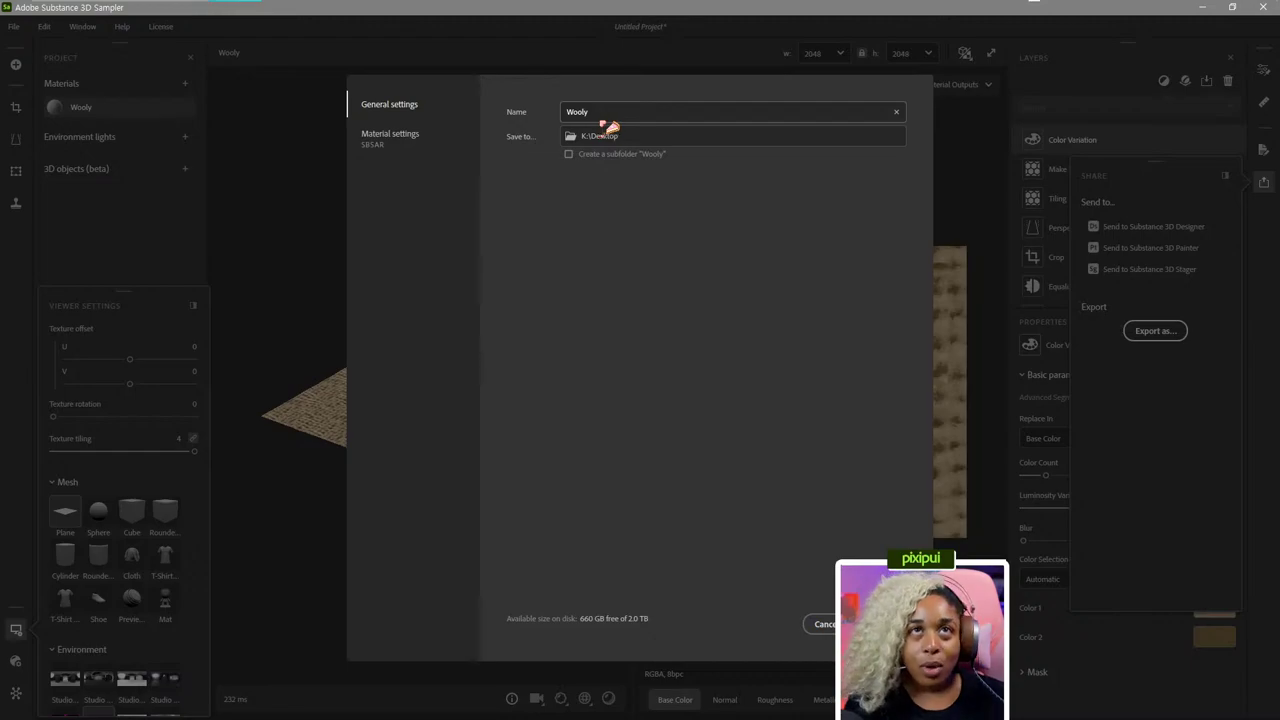
Keep the .sbsar format, cancel the export settings, and send the Wooly material to Substance 3D Stager.
click(434, 136)
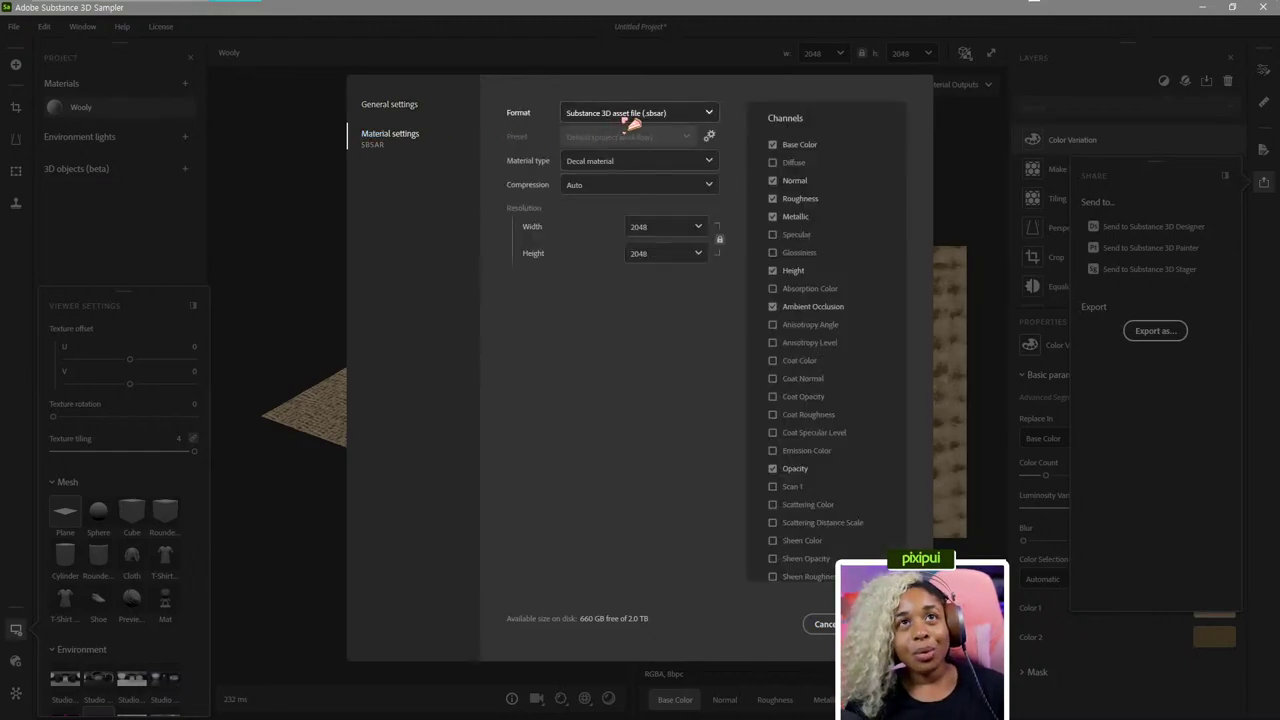
click(690, 115)
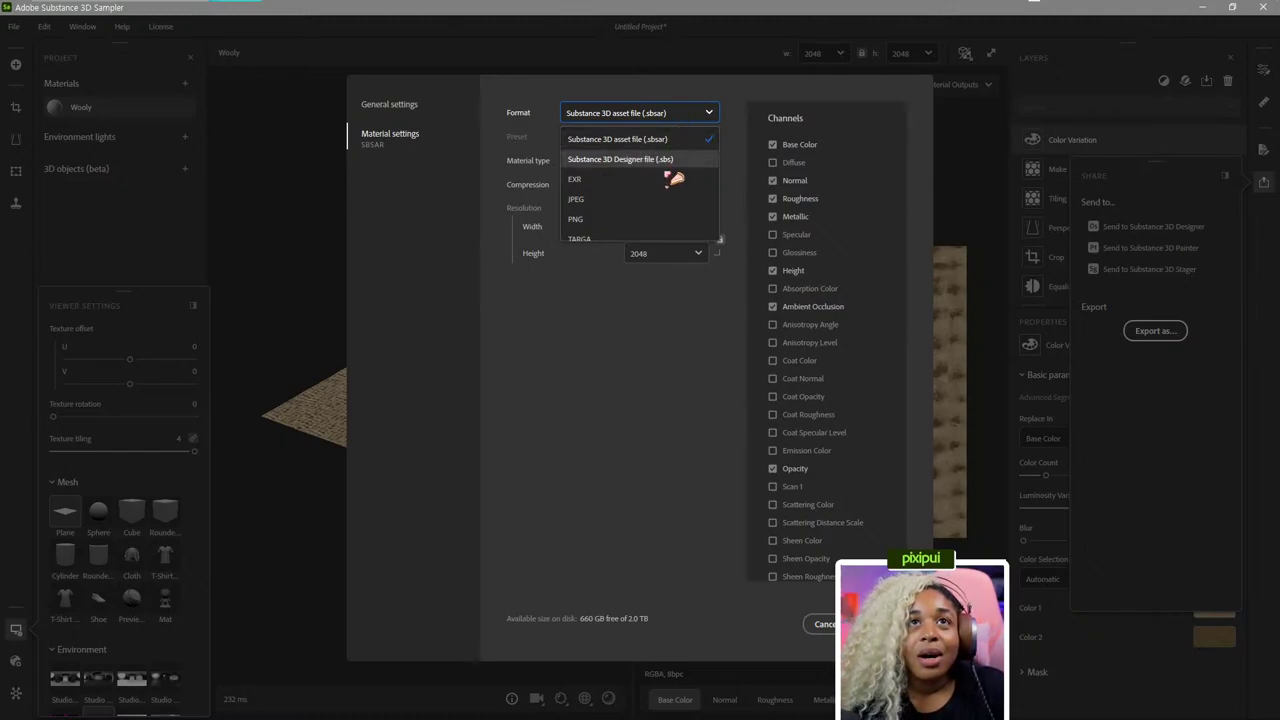
scroll(666, 186, down, 1)
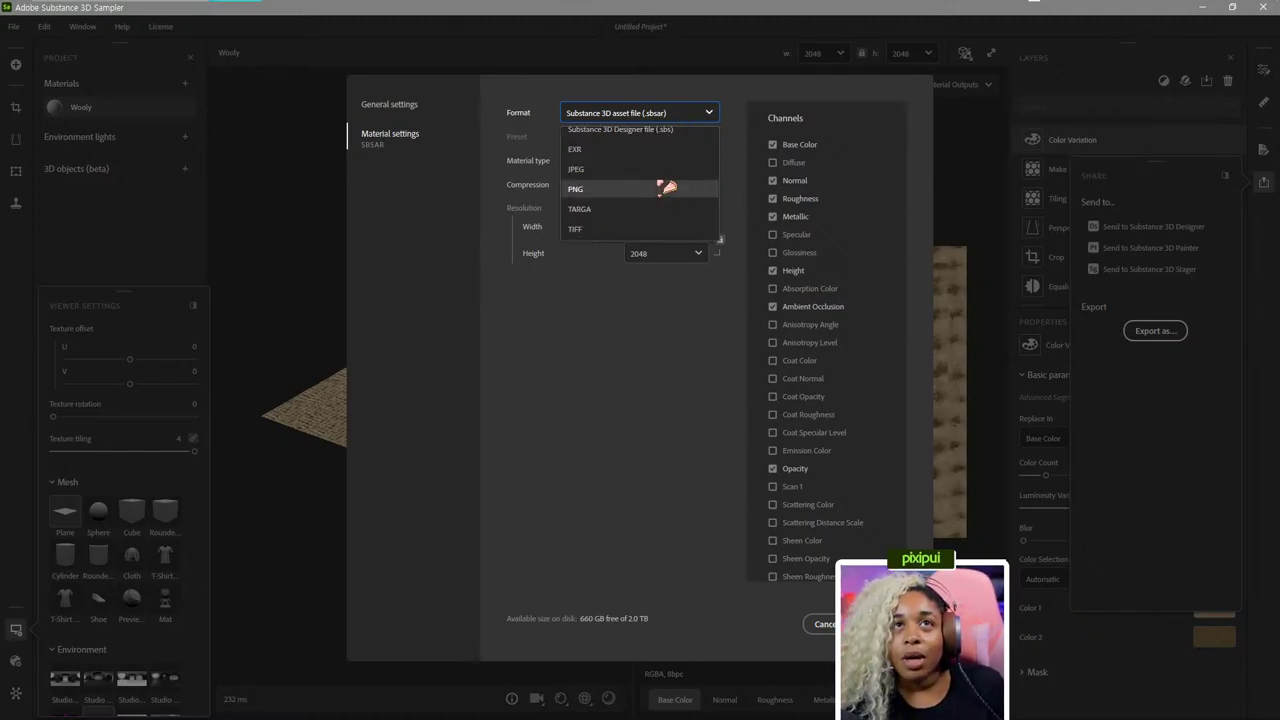
scroll(666, 190, up, 2)
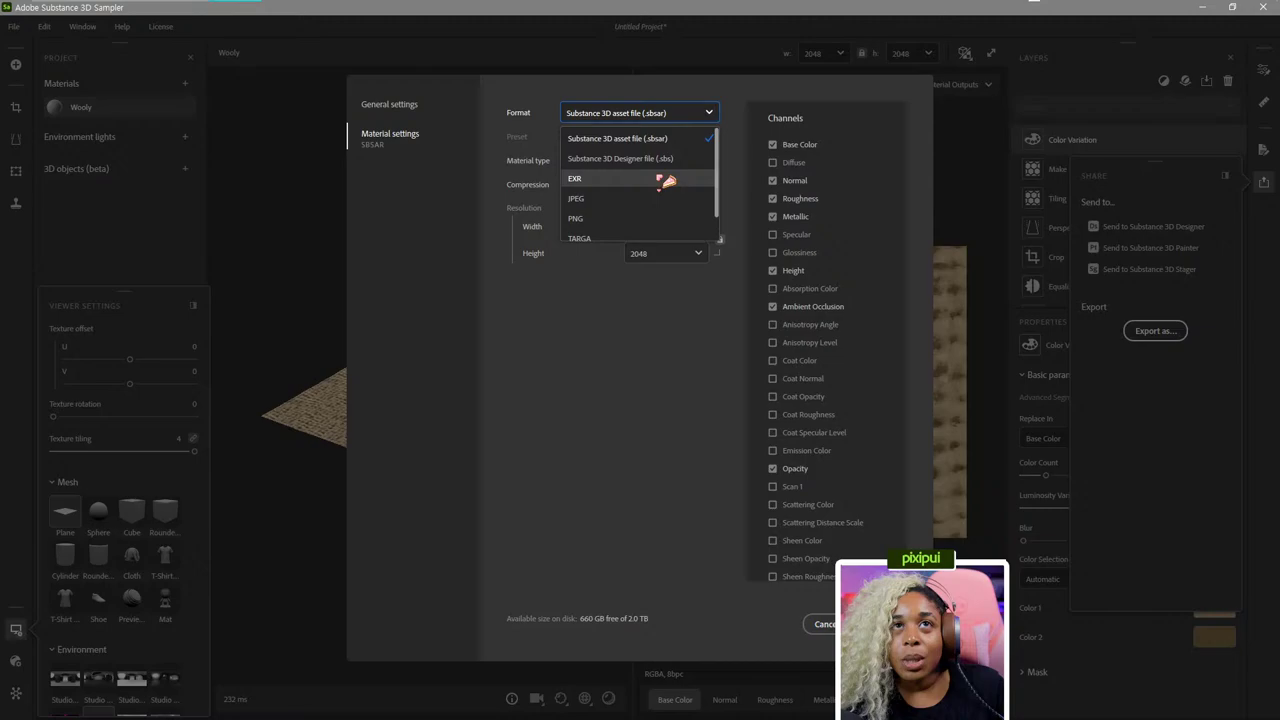
click(545, 321)
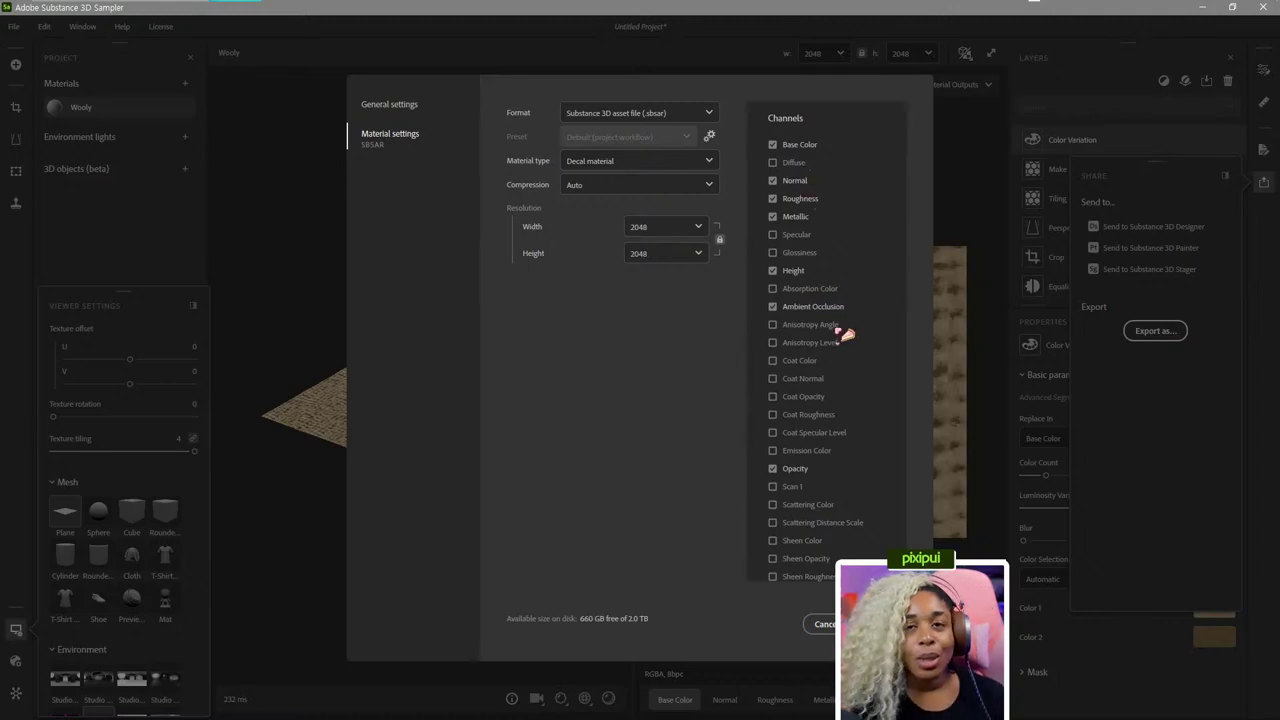
click(818, 624)
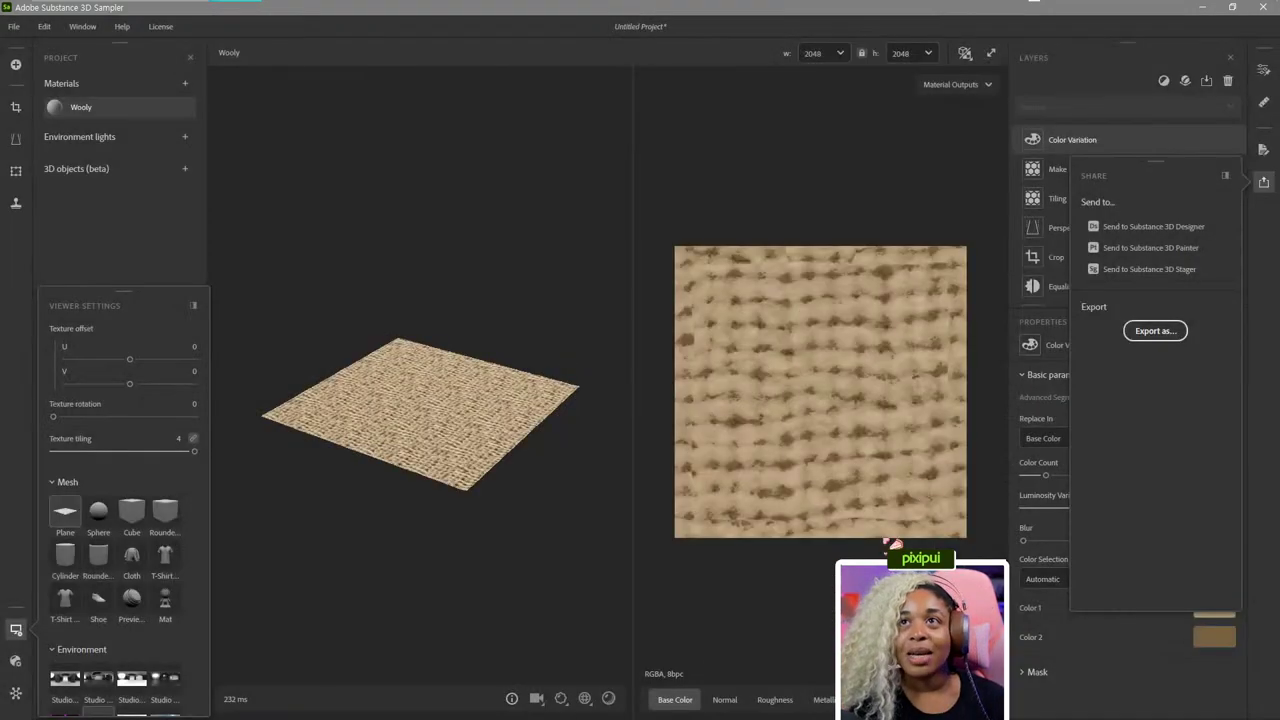
click(1193, 269)
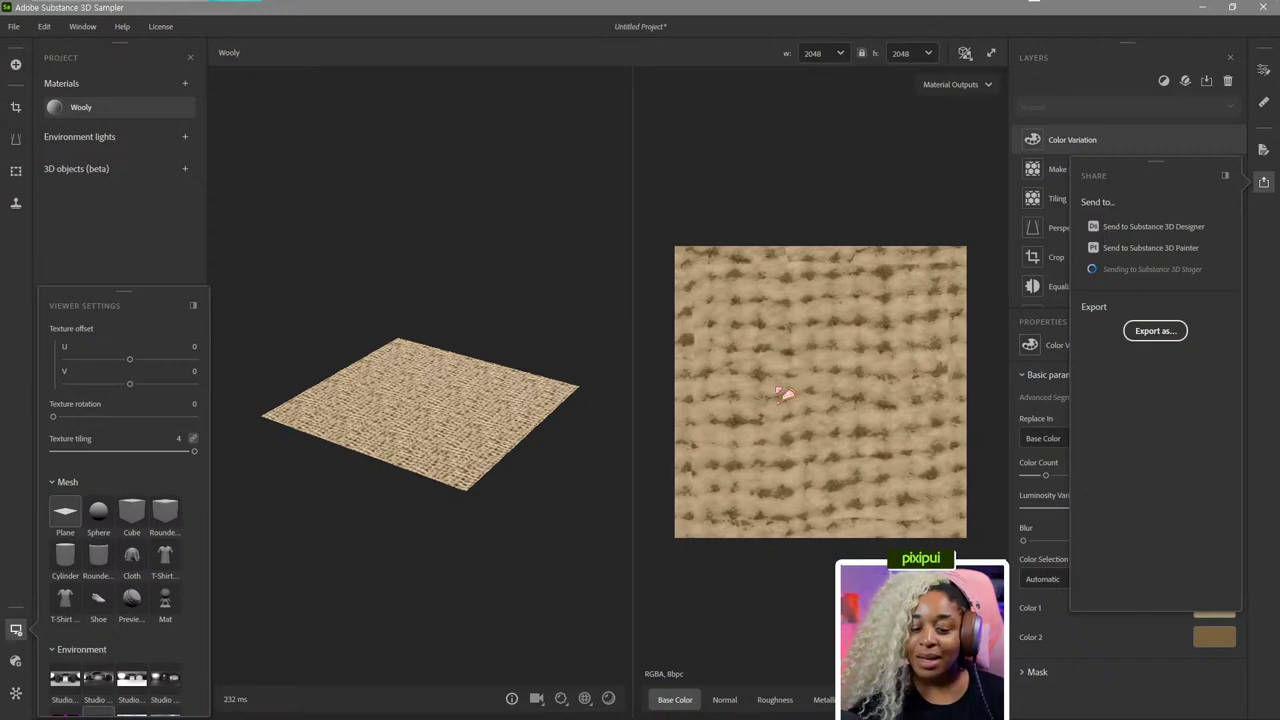
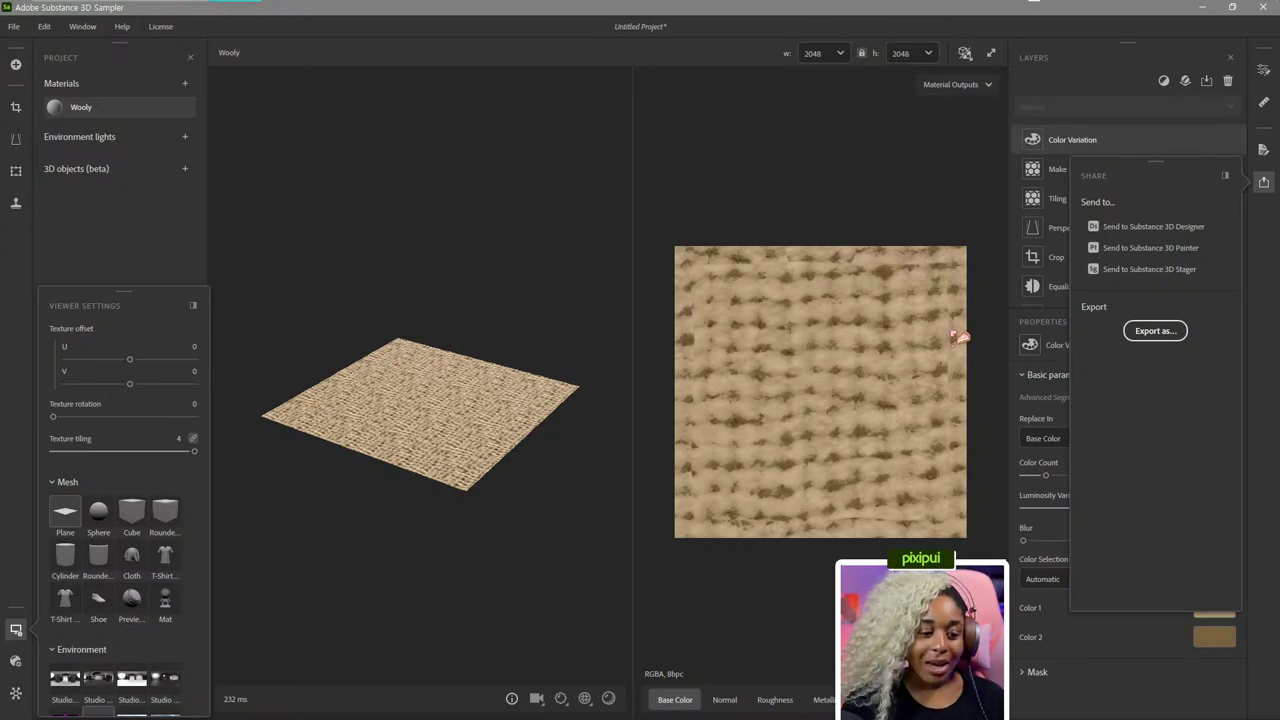
Switch from Sampler to Substance 3D Stager, which shows an empty untitled scene.
key(alt+Tab)
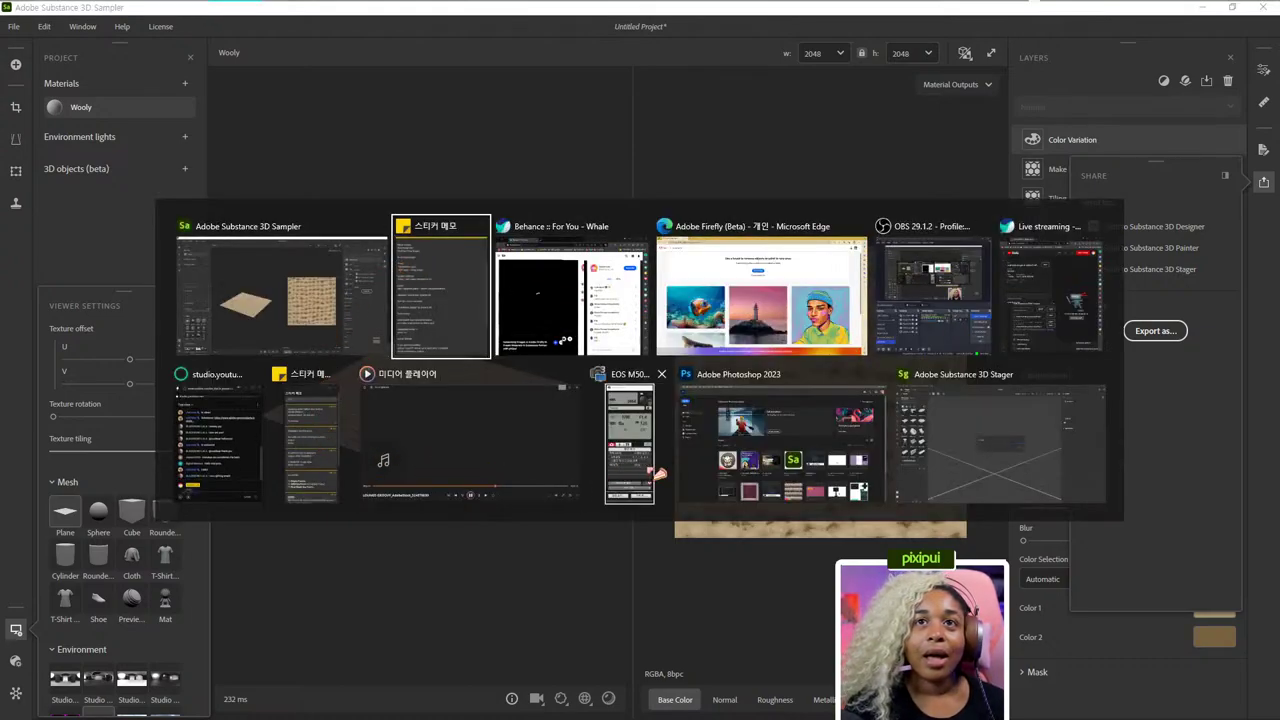
click(990, 440)
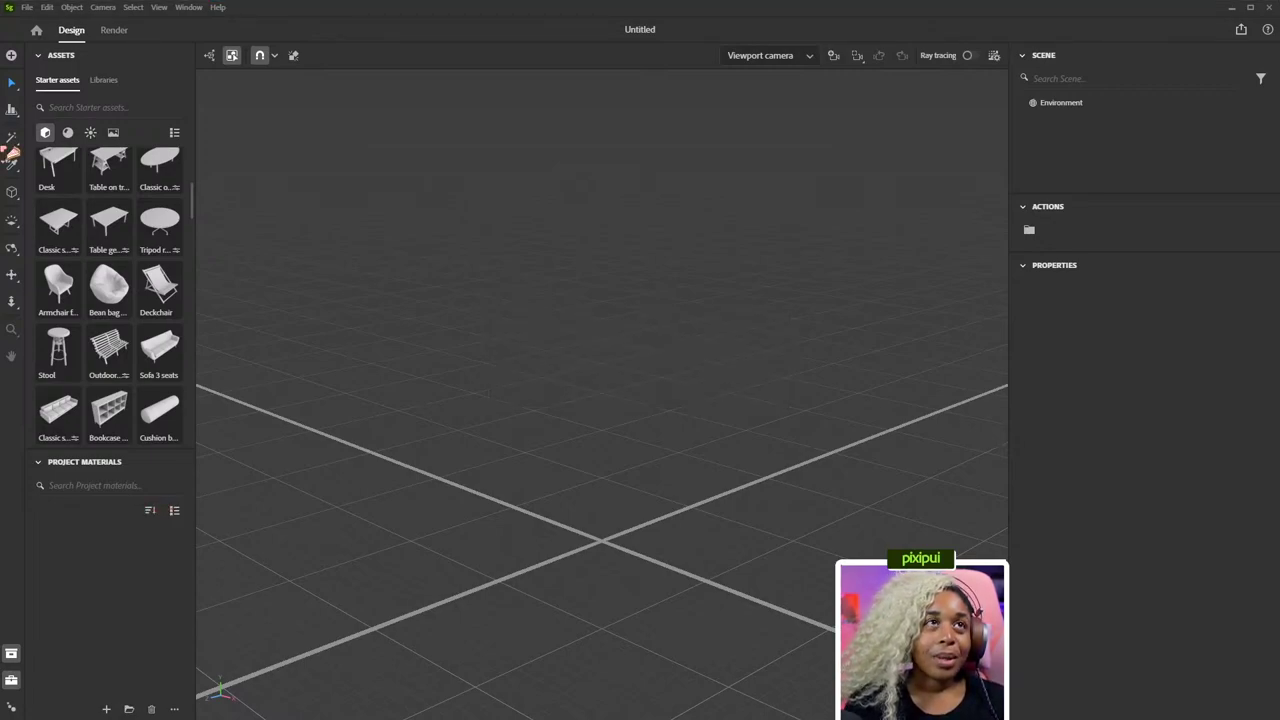
Collapse and re-expand the Project Materials and Models sections, and toggle the animation timeline.
scroll(80, 212, up, 3)
scroll(80, 212, up, 2)
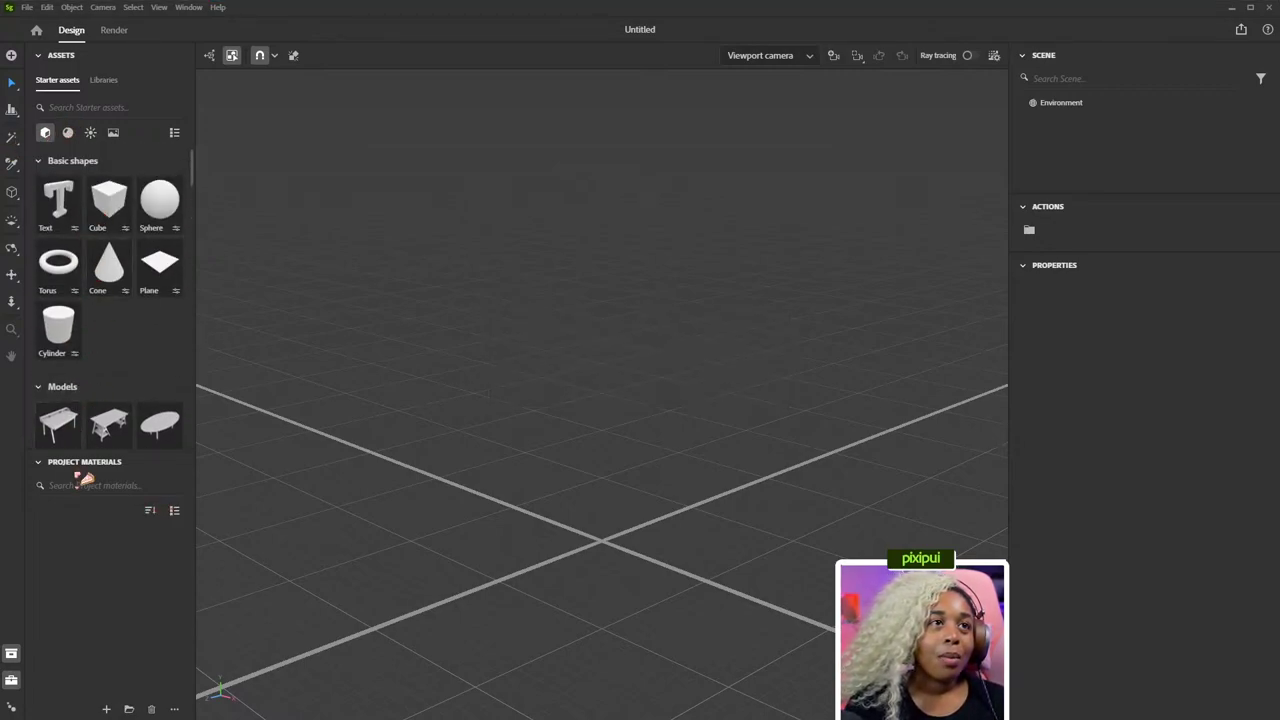
click(39, 466)
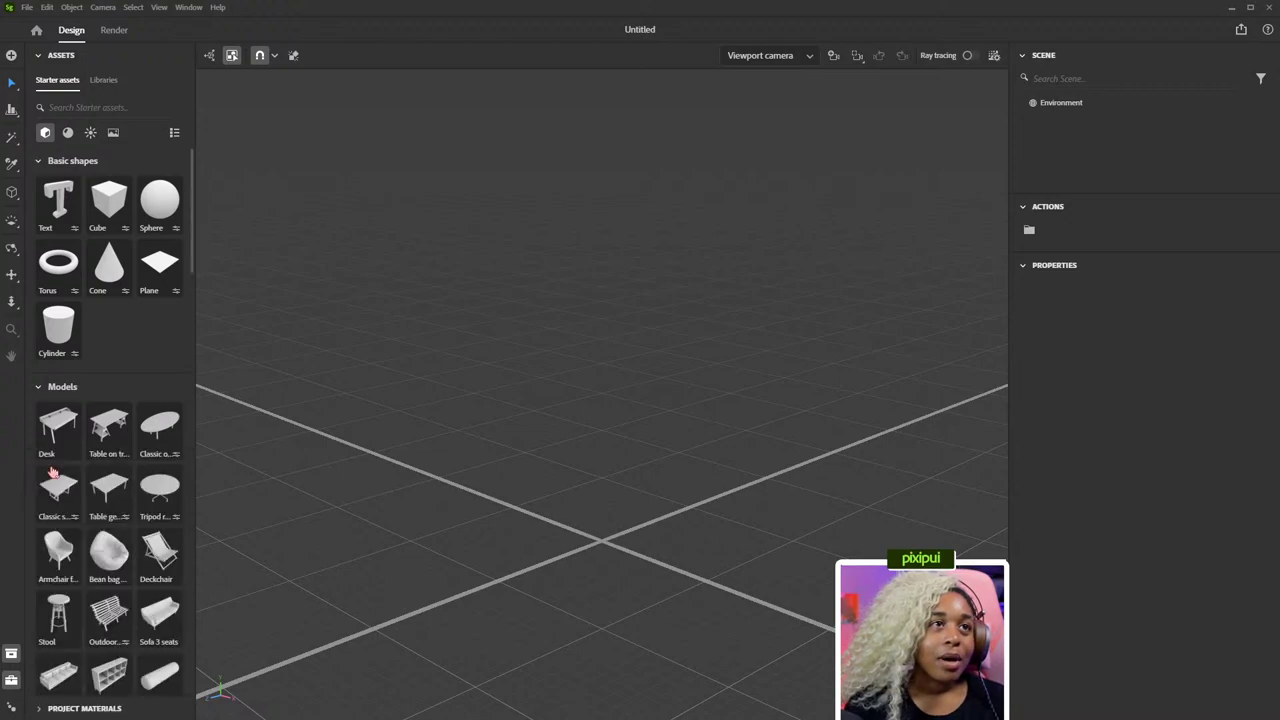
click(40, 387)
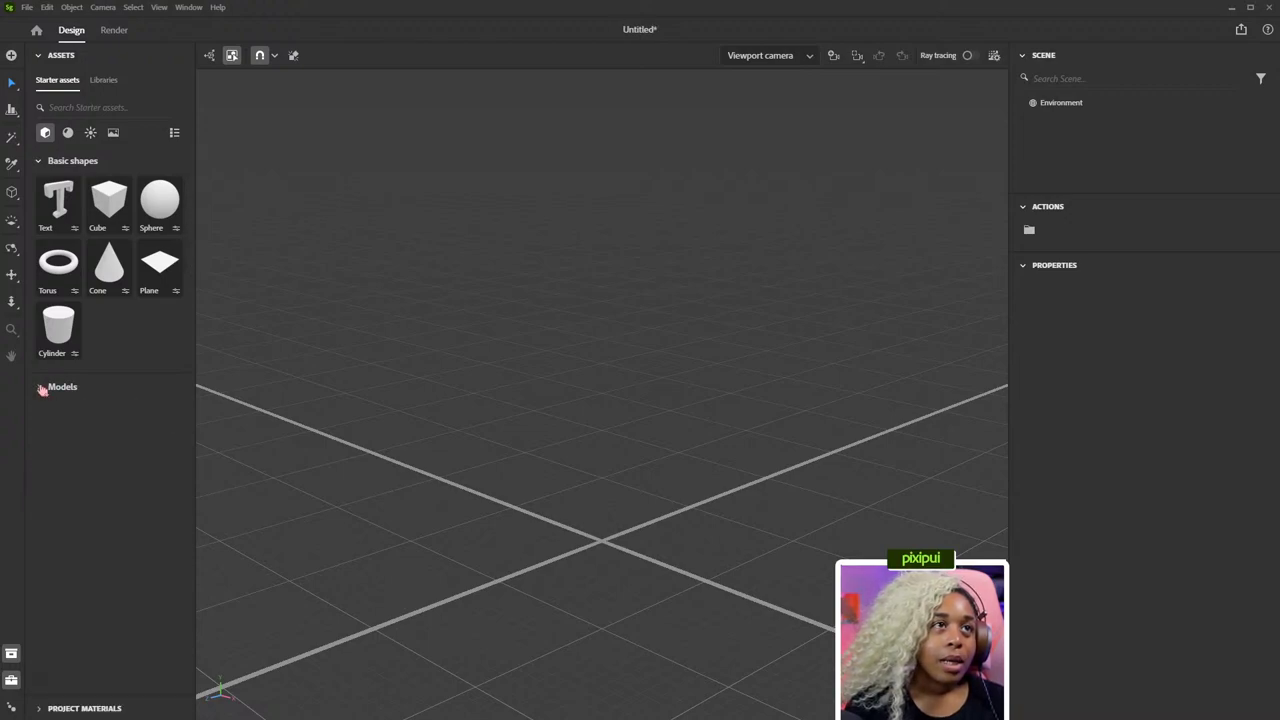
click(40, 387)
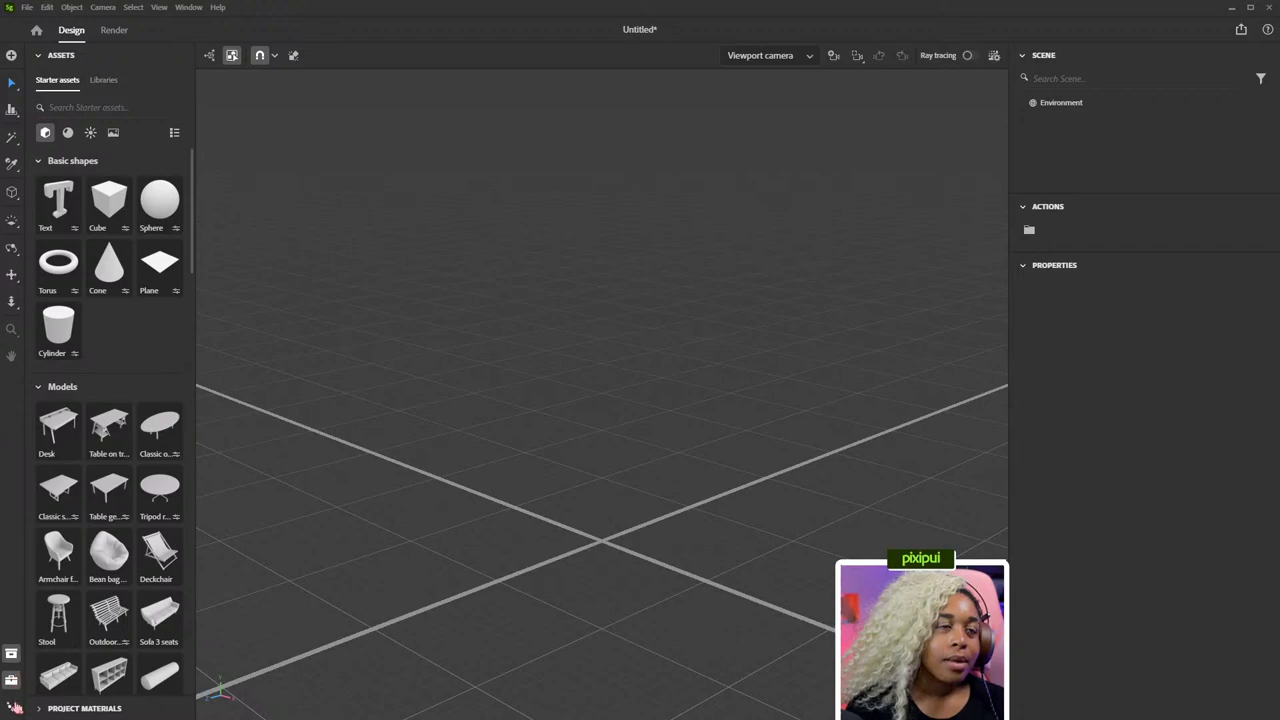
click(13, 706)
click(13, 706)
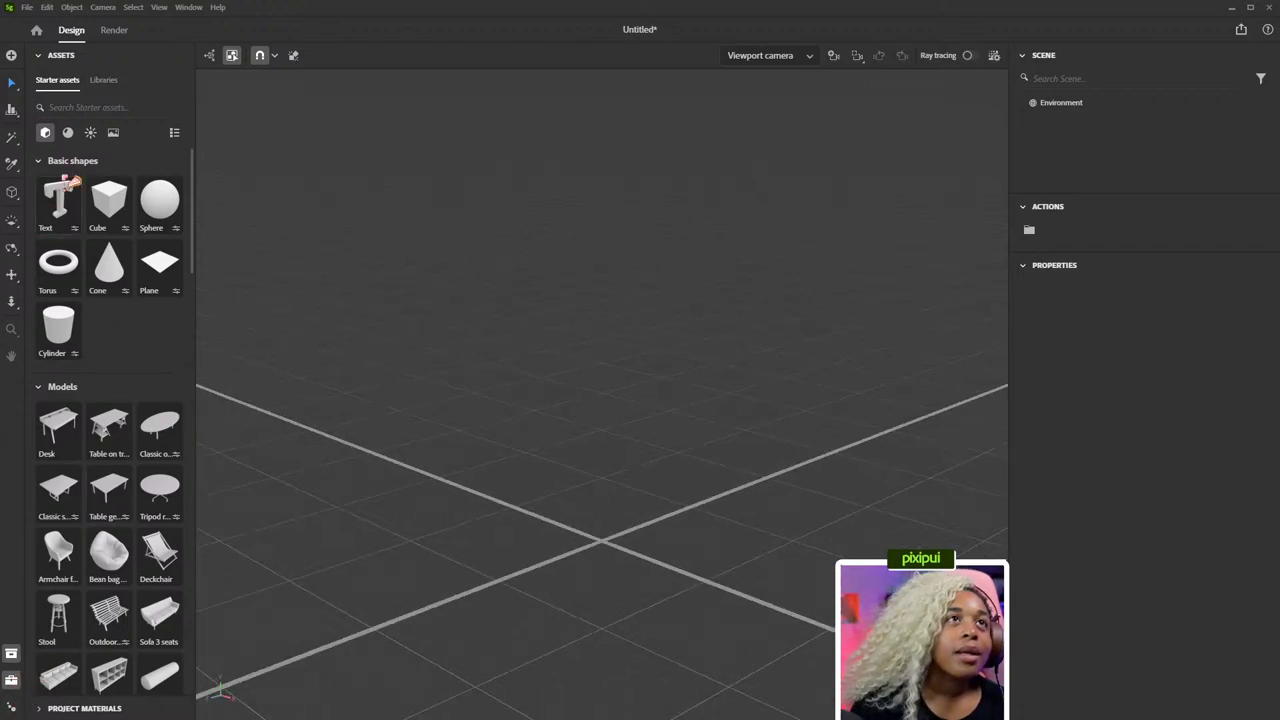
Browse the starter materials, environment images and shapes, and expand Project Materials to show Wooly.
click(67, 132)
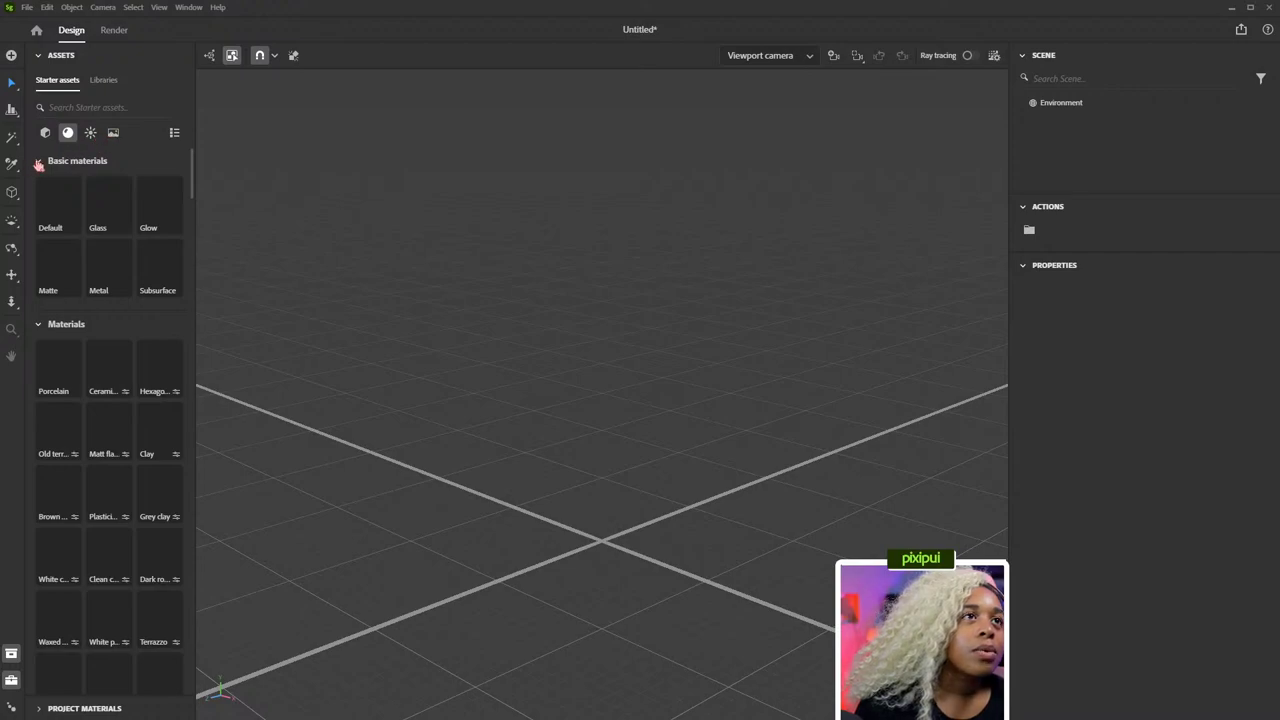
click(30, 9)
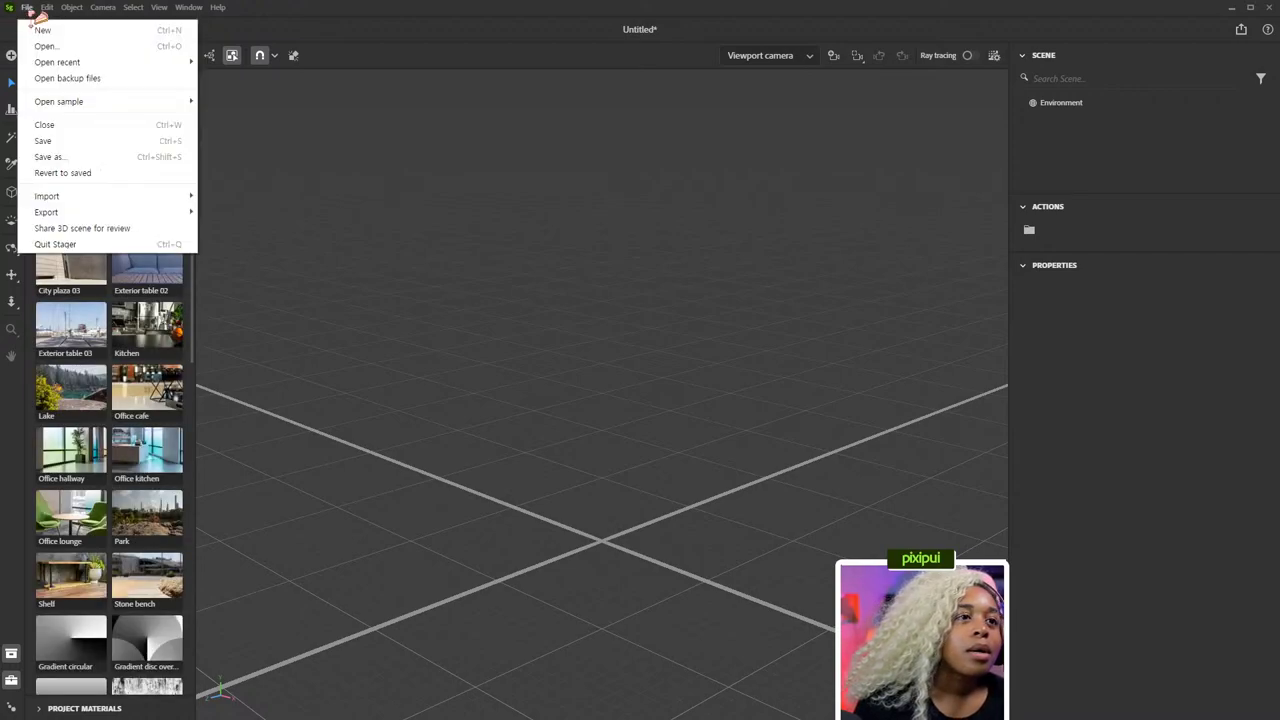
click(40, 708)
click(46, 708)
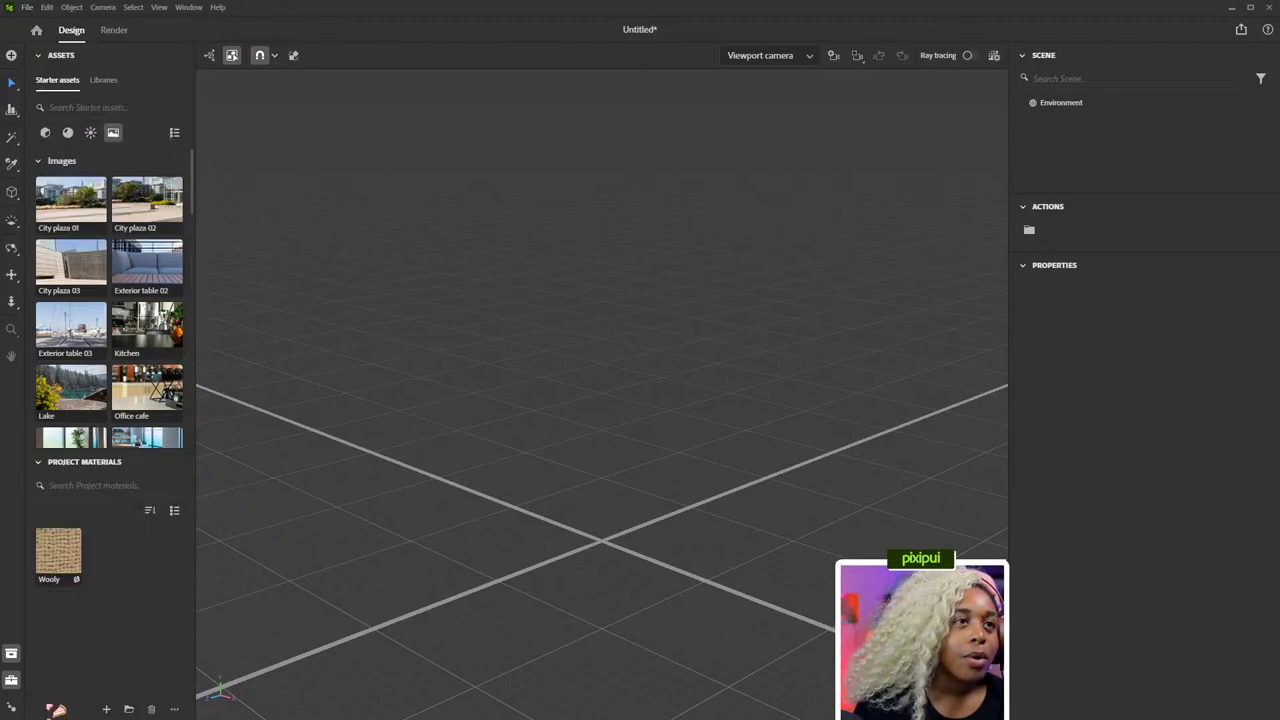
click(68, 134)
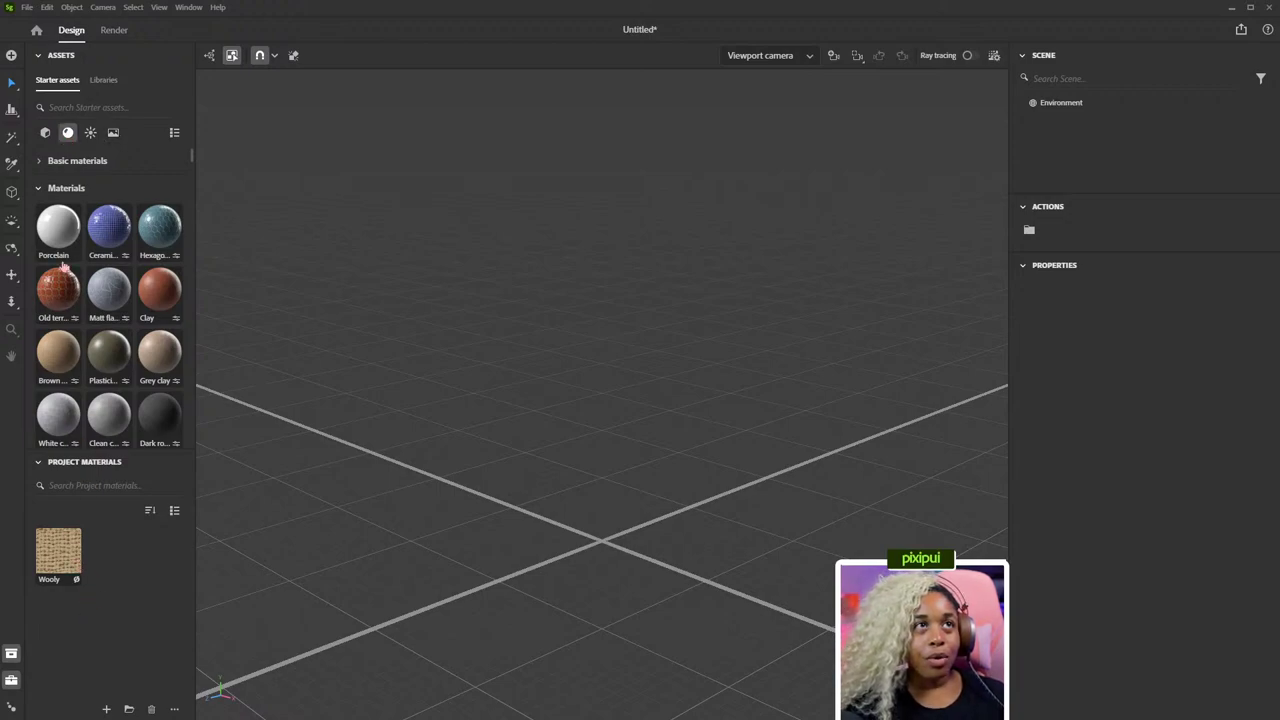
click(45, 132)
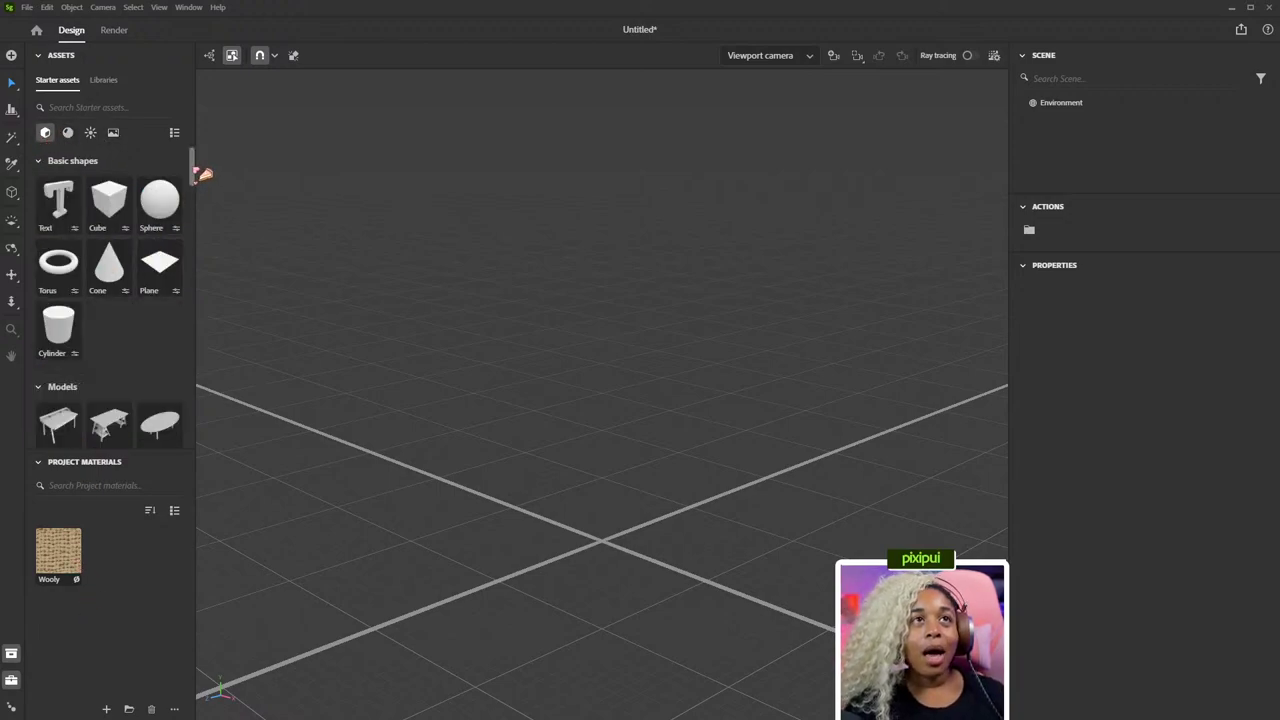
drag(199, 172, 199, 199)
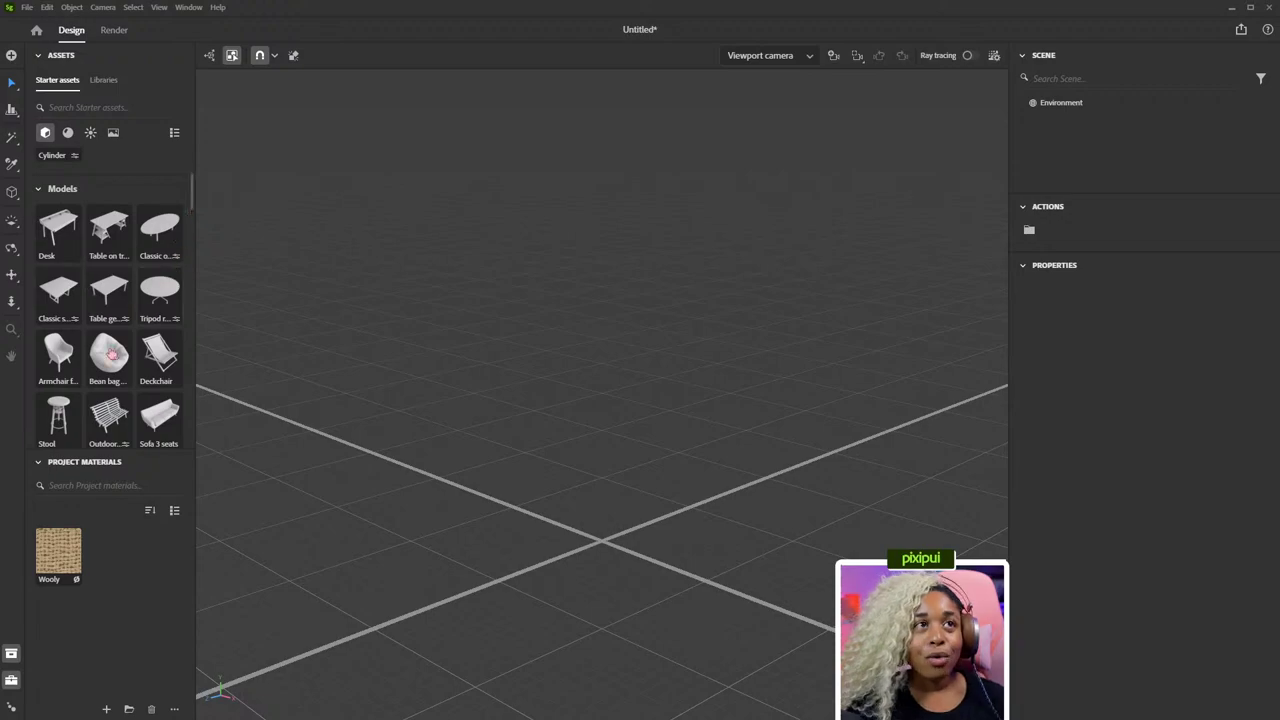
Add the four-legged armchair from Starter Models and frame it on the ground grid.
click(64, 366)
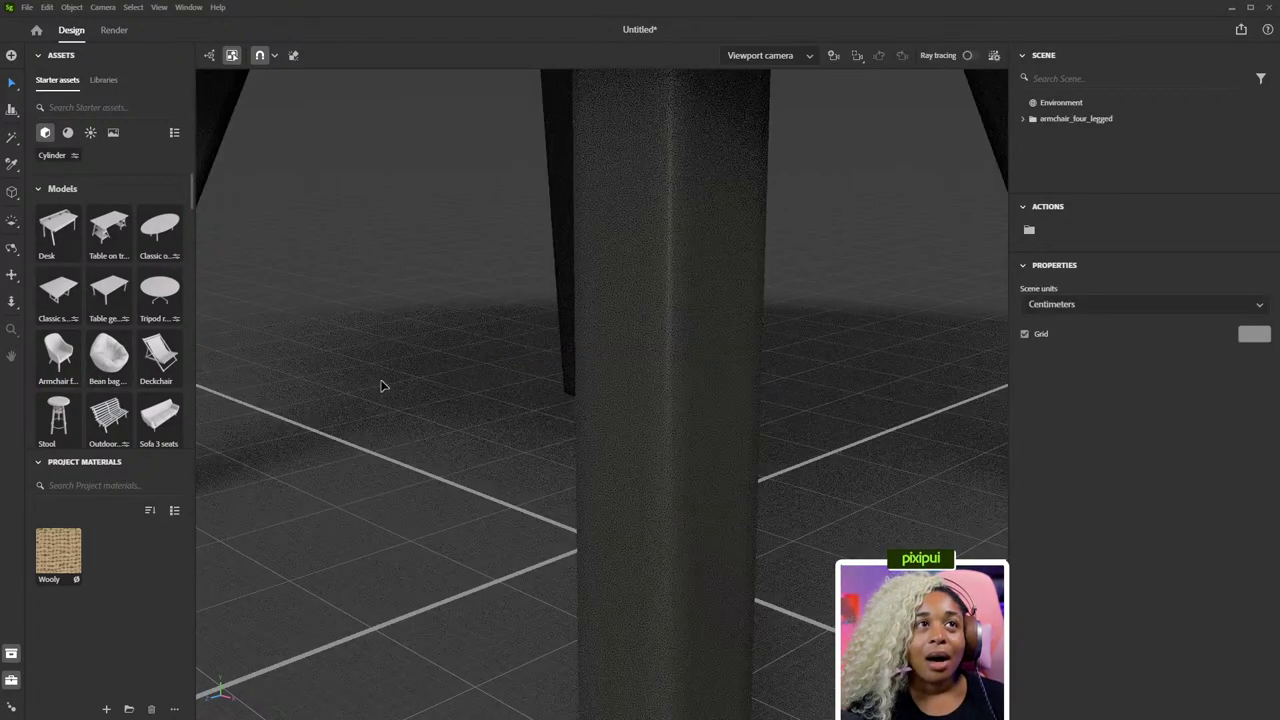
click(562, 407)
scroll(590, 410, down, 5)
scroll(593, 412, down, 3)
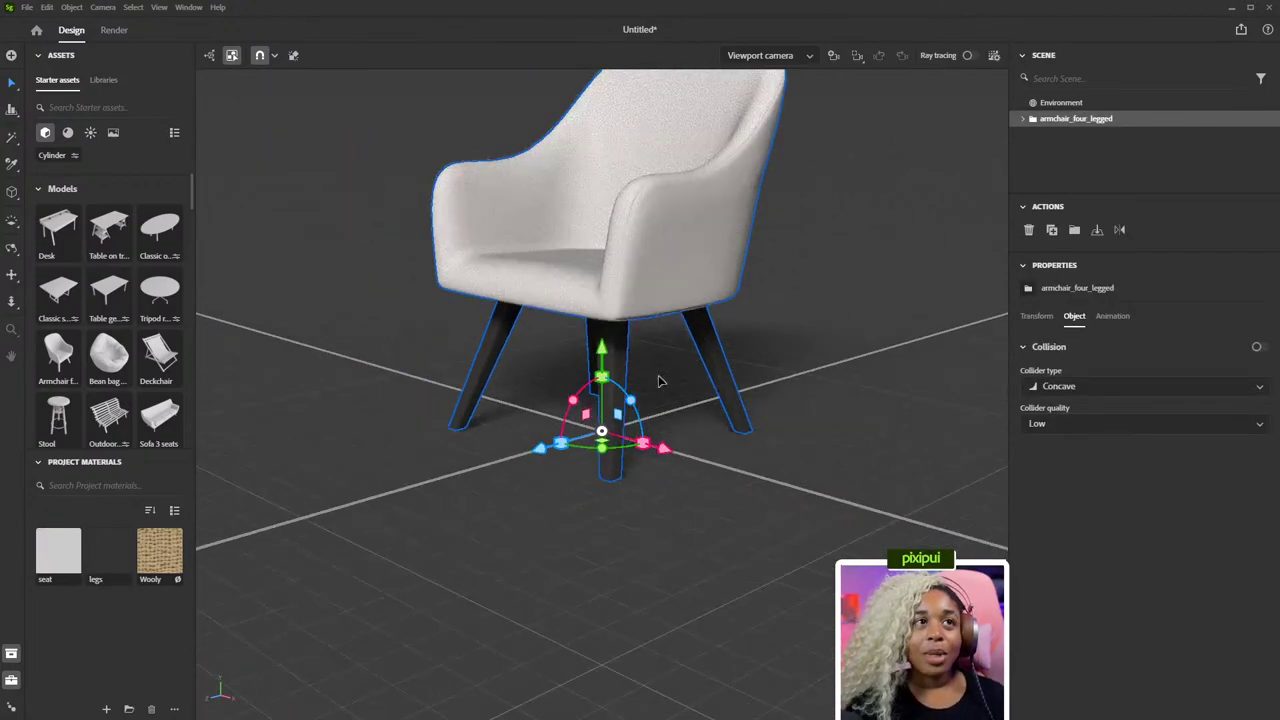
drag(766, 331, 763, 443)
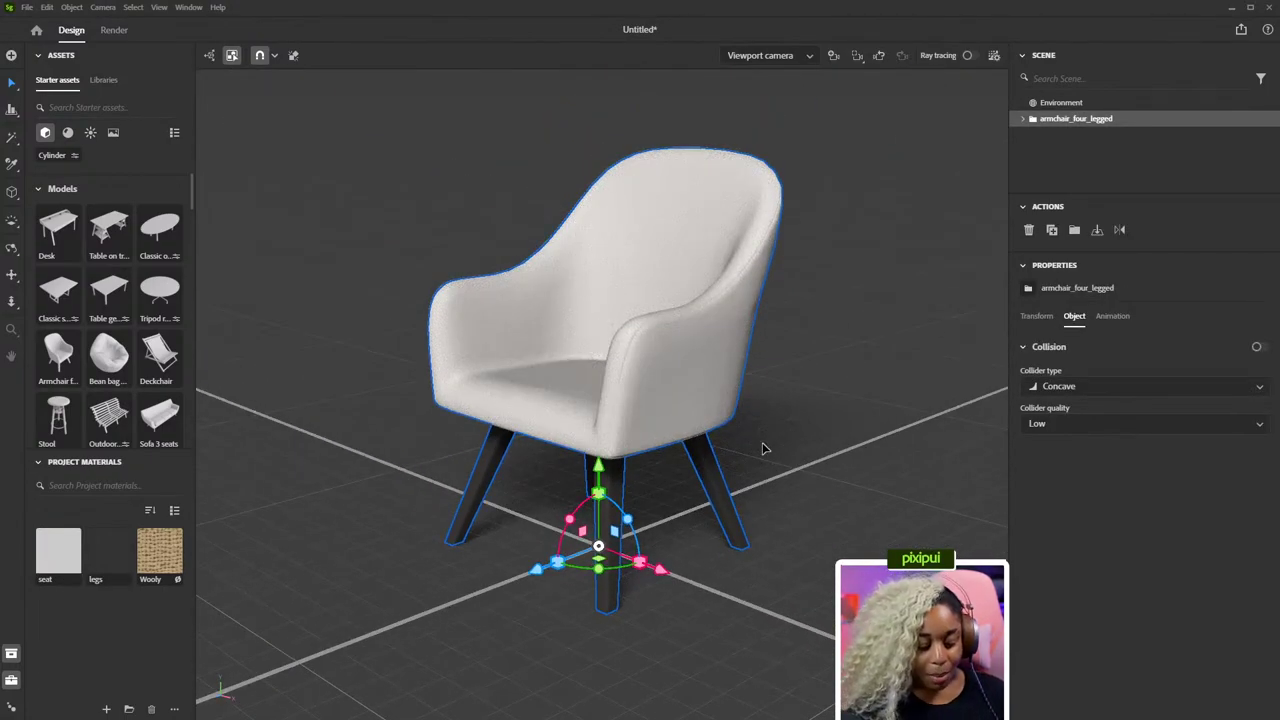
middle_drag(757, 409, 710, 408)
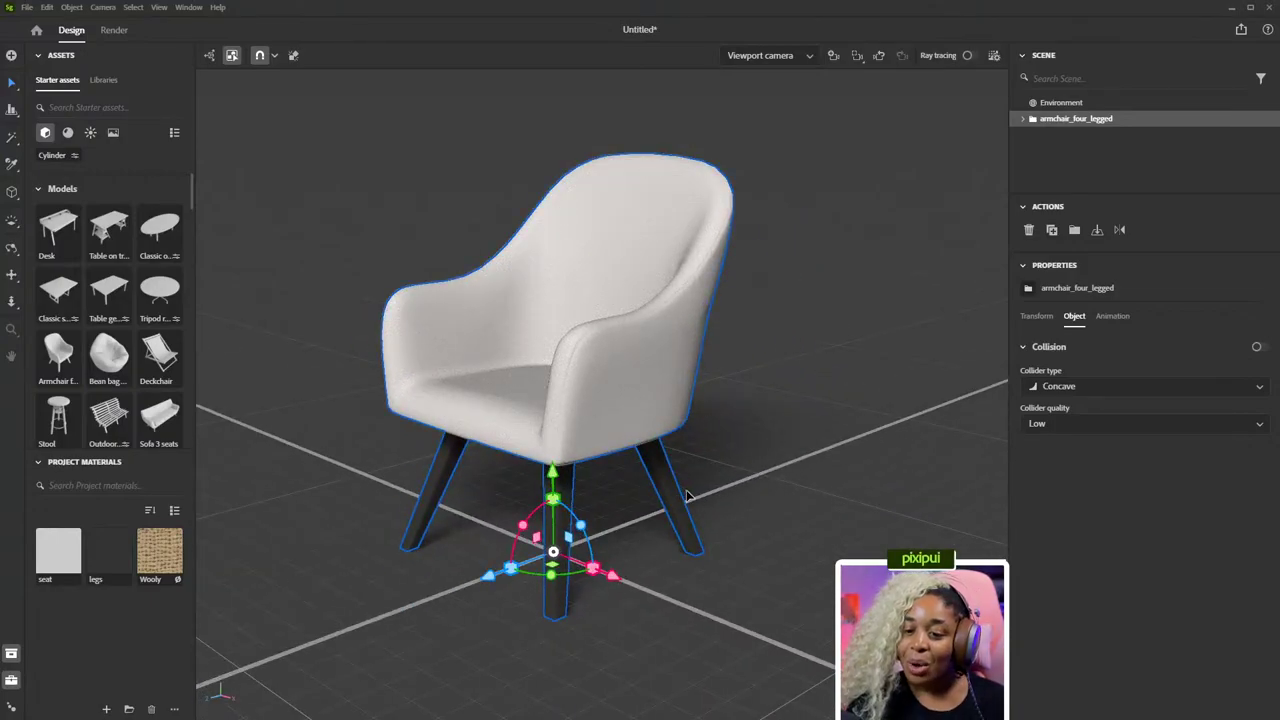
drag(695, 495, 726, 579)
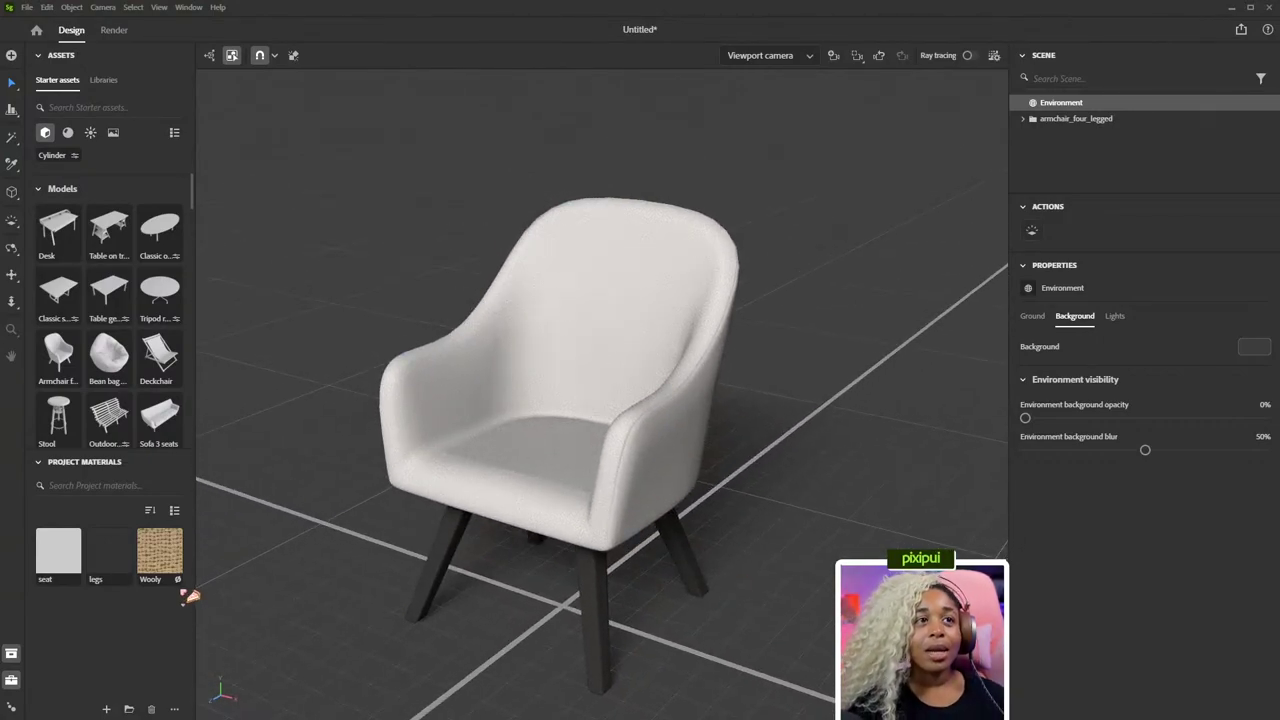
click(552, 455)
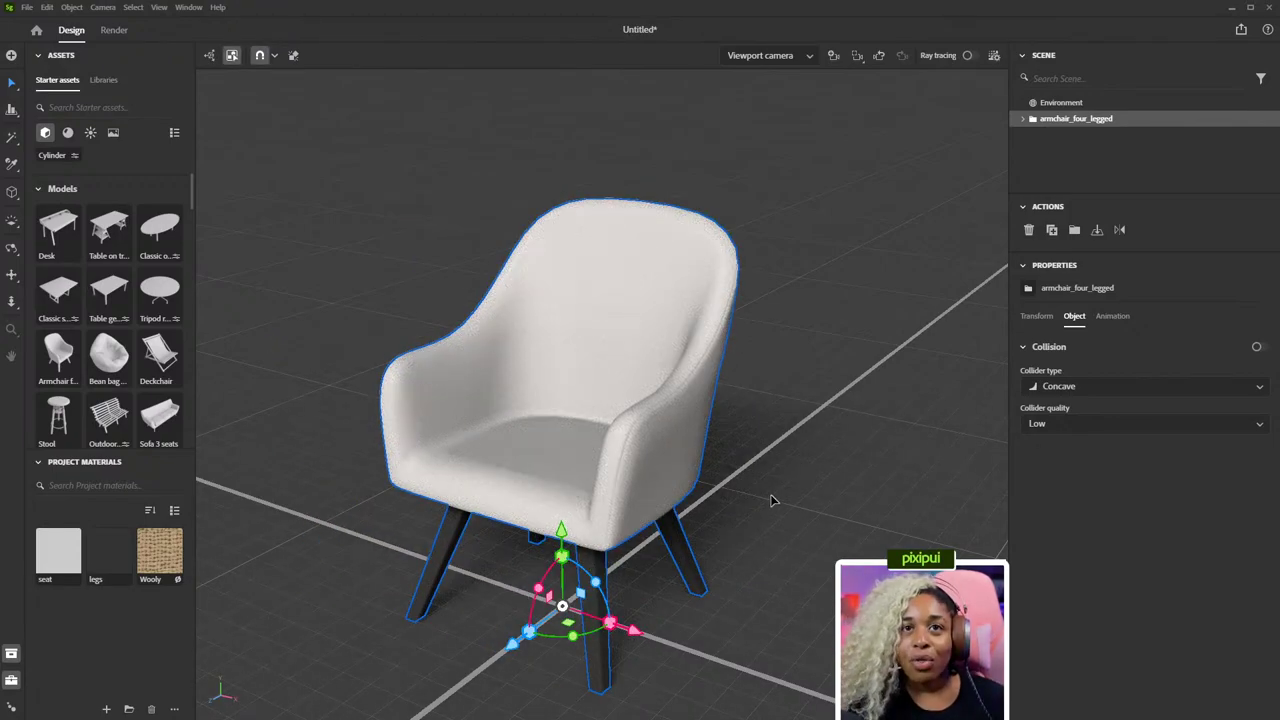
Expand armchair_four_legged in the Scene panel and inspect its four leg meshes.
click(1023, 120)
click(1090, 135)
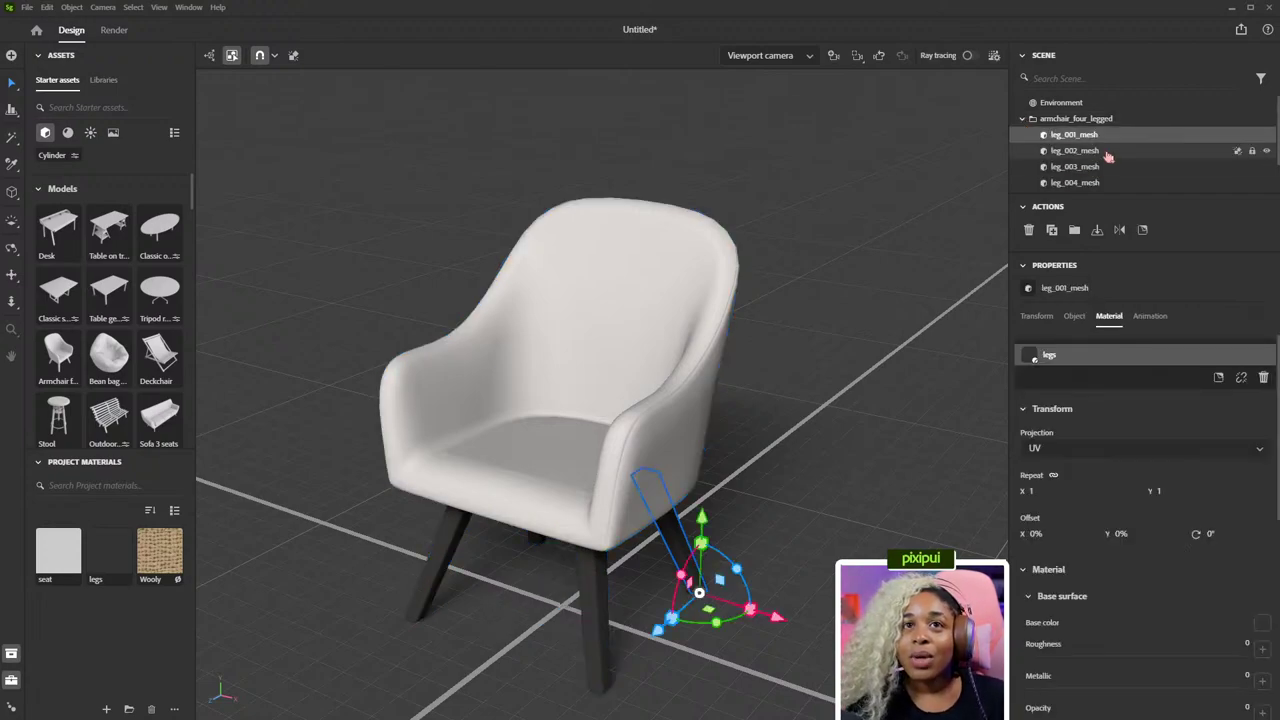
click(1108, 151)
click(1108, 167)
click(1108, 183)
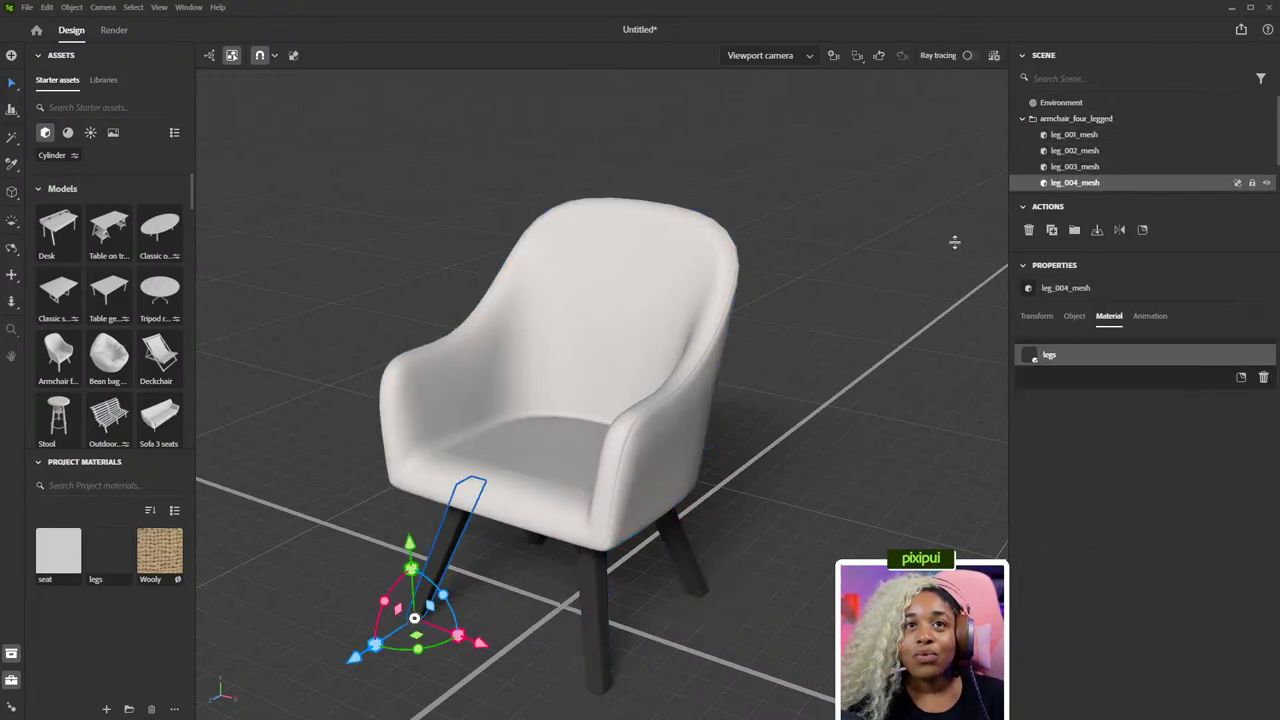
Check the seat and leg selections, then drag the Wooly material onto the seat.
click(827, 424)
click(654, 413)
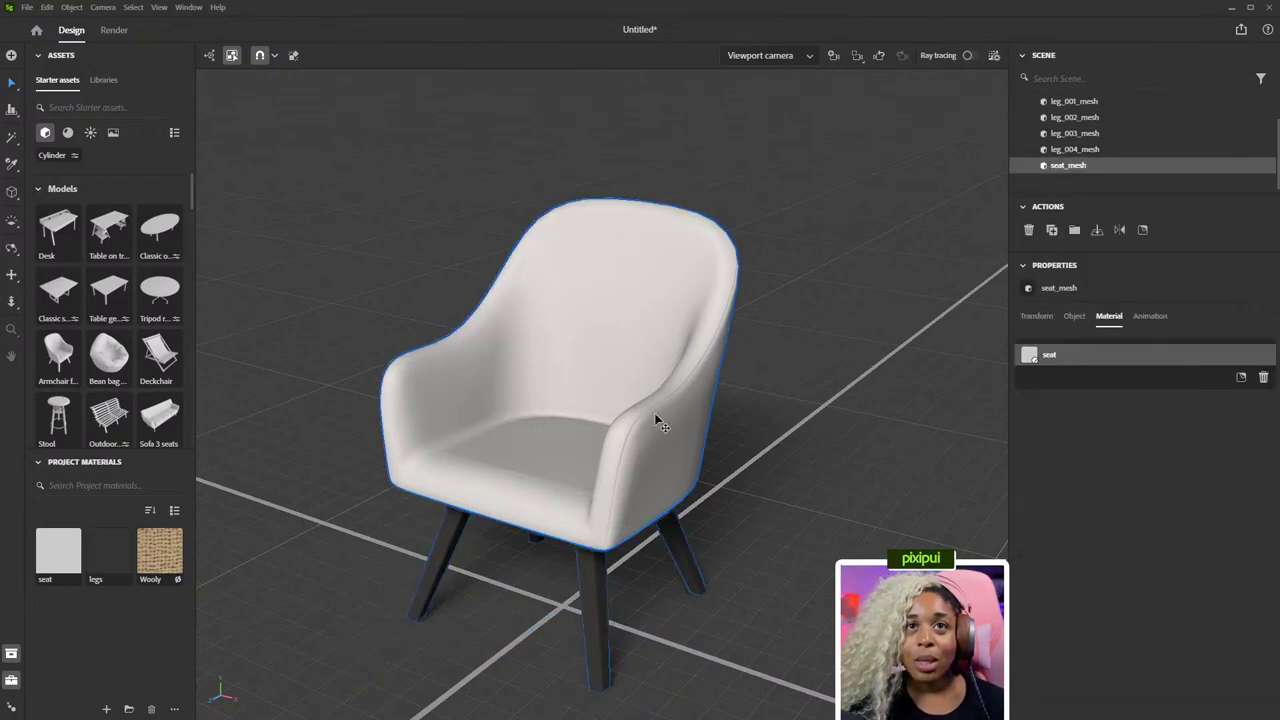
click(682, 585)
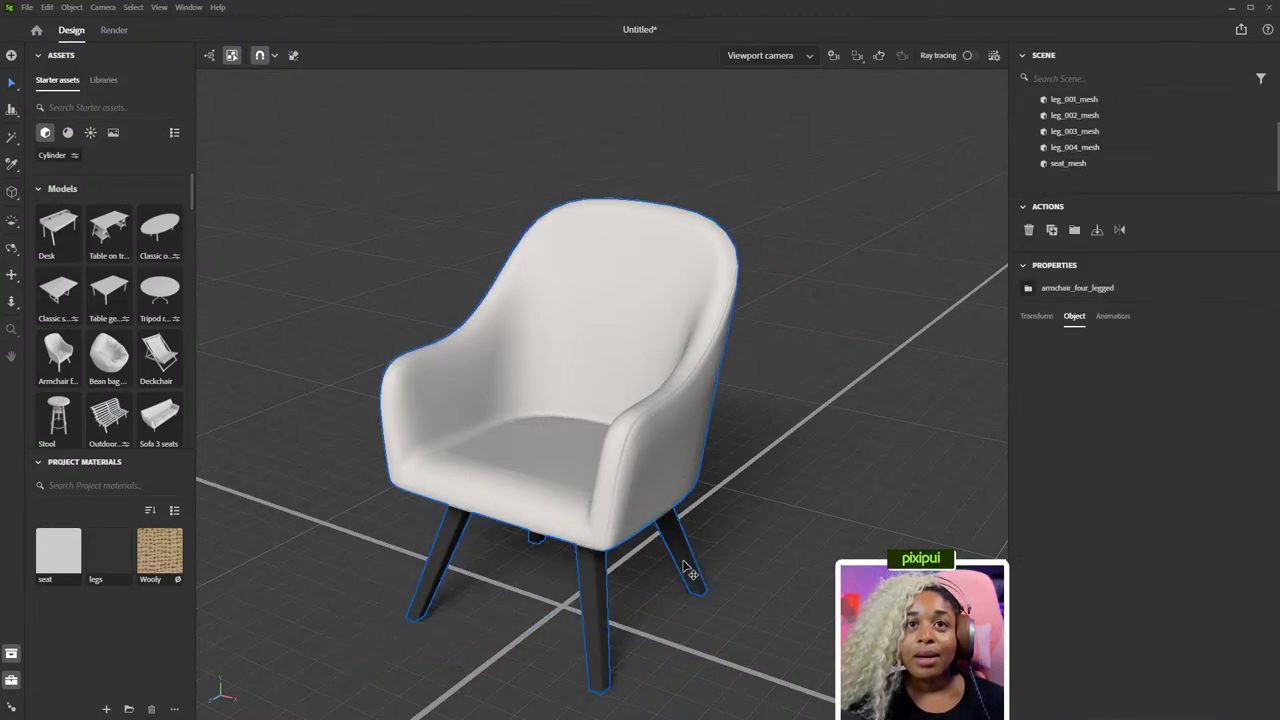
click(680, 583)
click(430, 588)
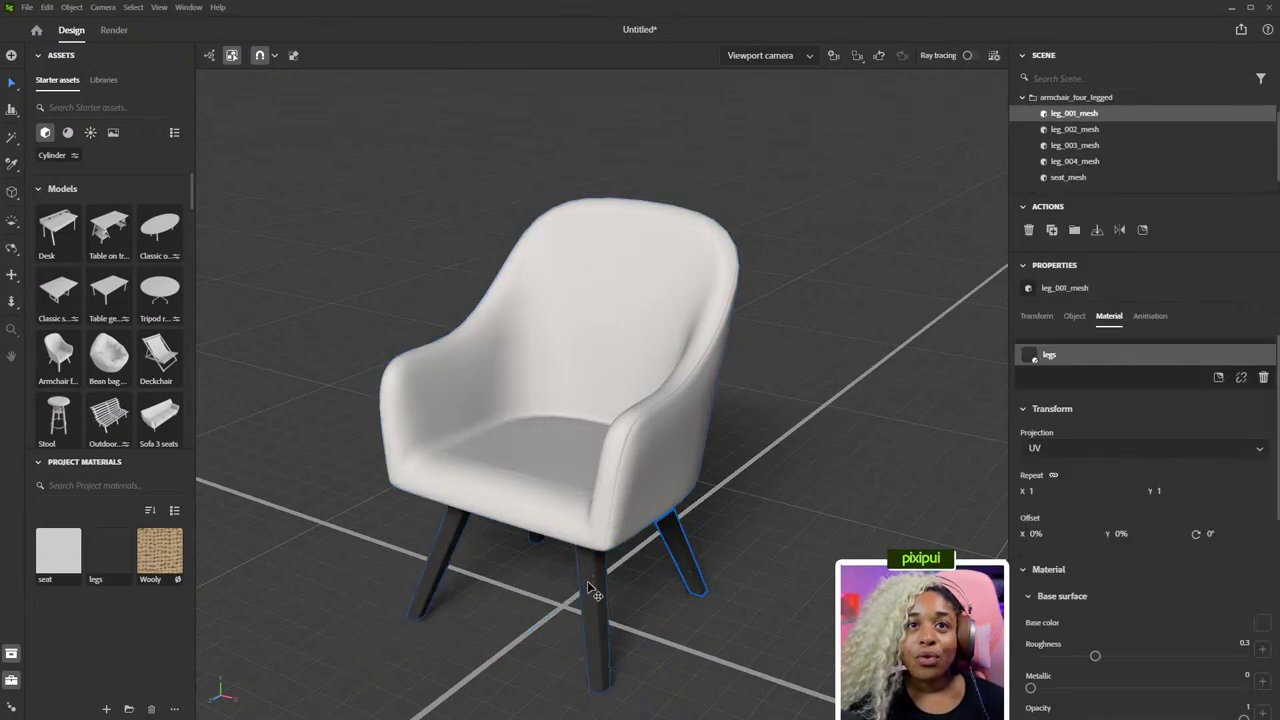
click(427, 586)
click(287, 462)
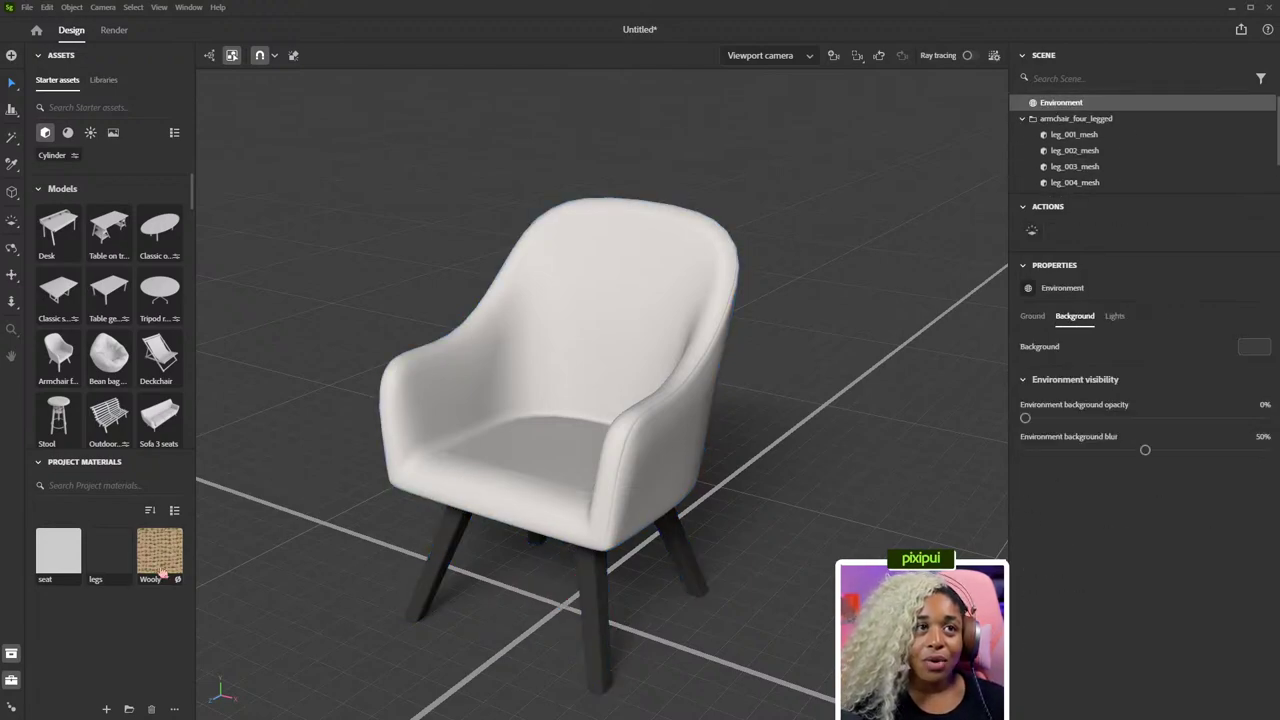
drag(161, 566, 502, 440)
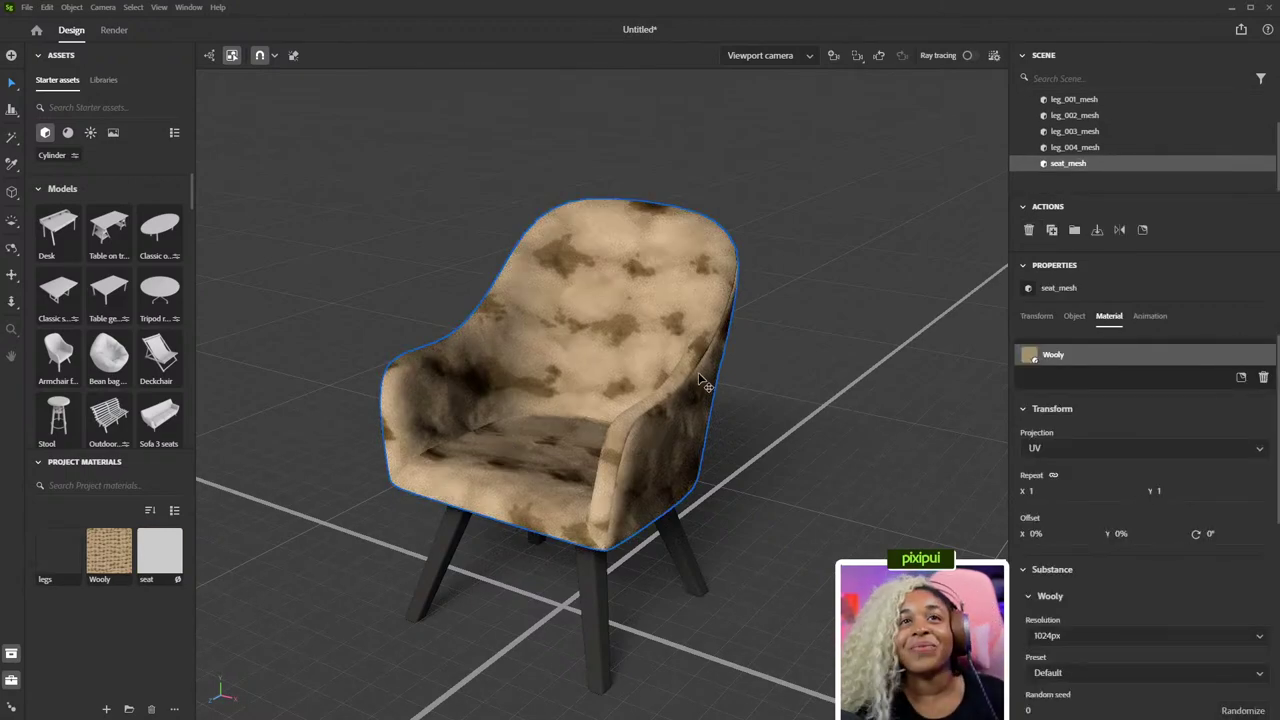
Set the Wooly material's texture repeat to 50 for a finer weave.
scroll(823, 371, down, 2)
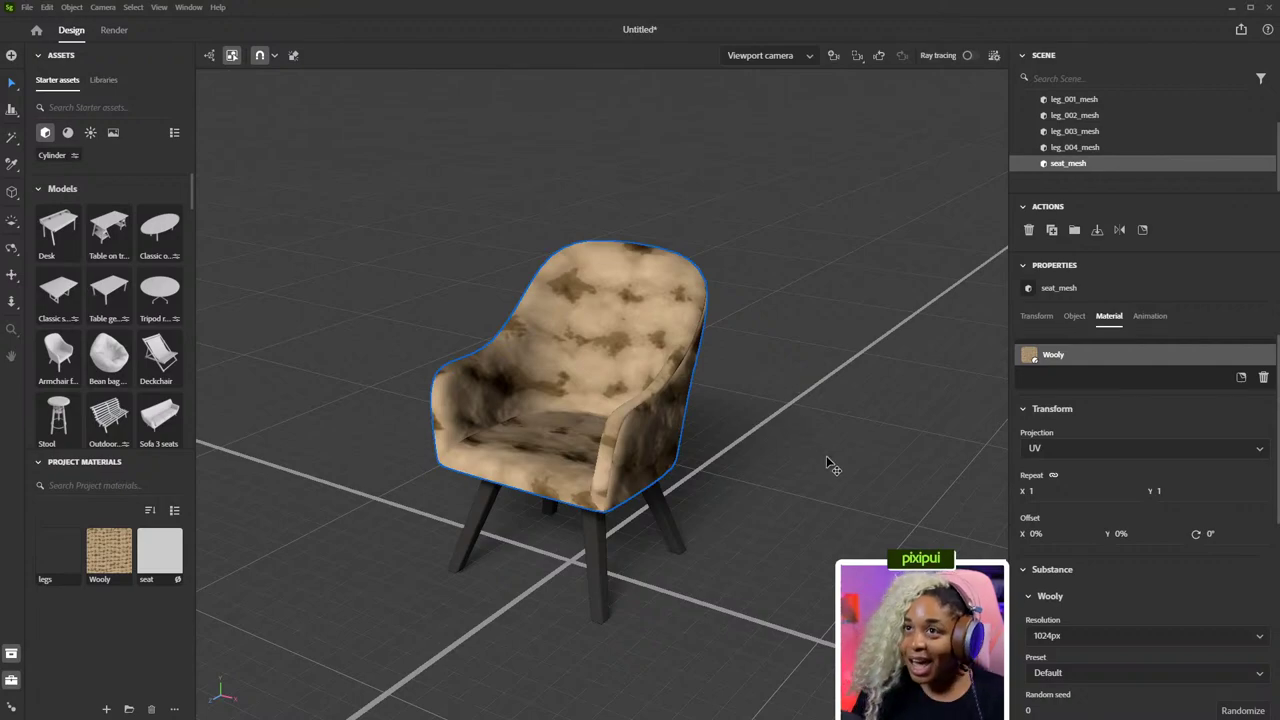
click(1033, 492)
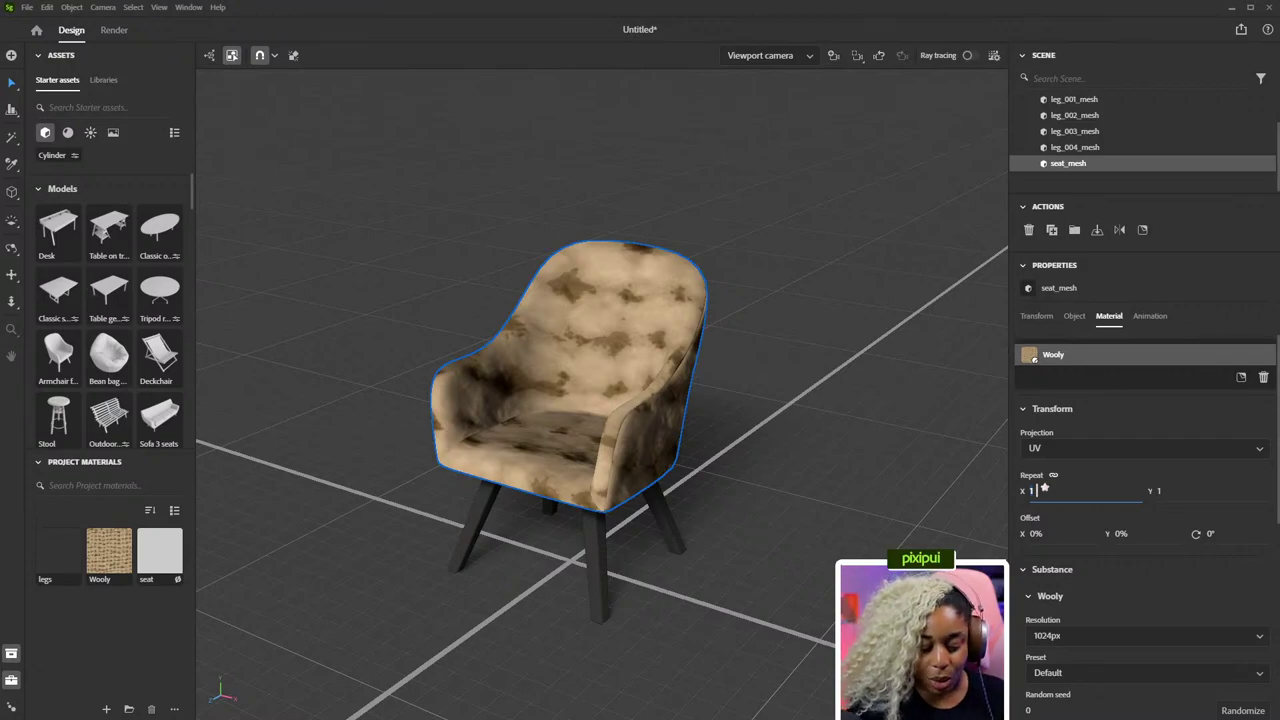
text(50)
key(Return)
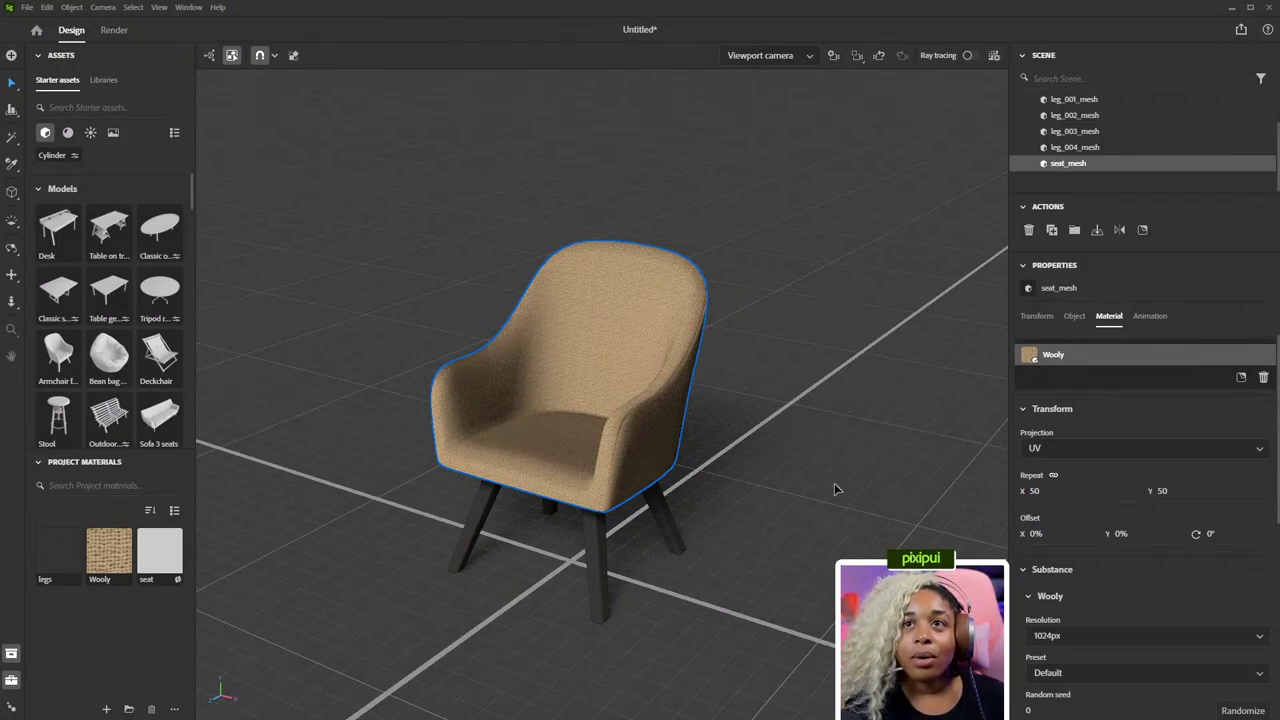
Reselect the seat mesh and open its Transform > Projection list.
scroll(836, 489, up, 5)
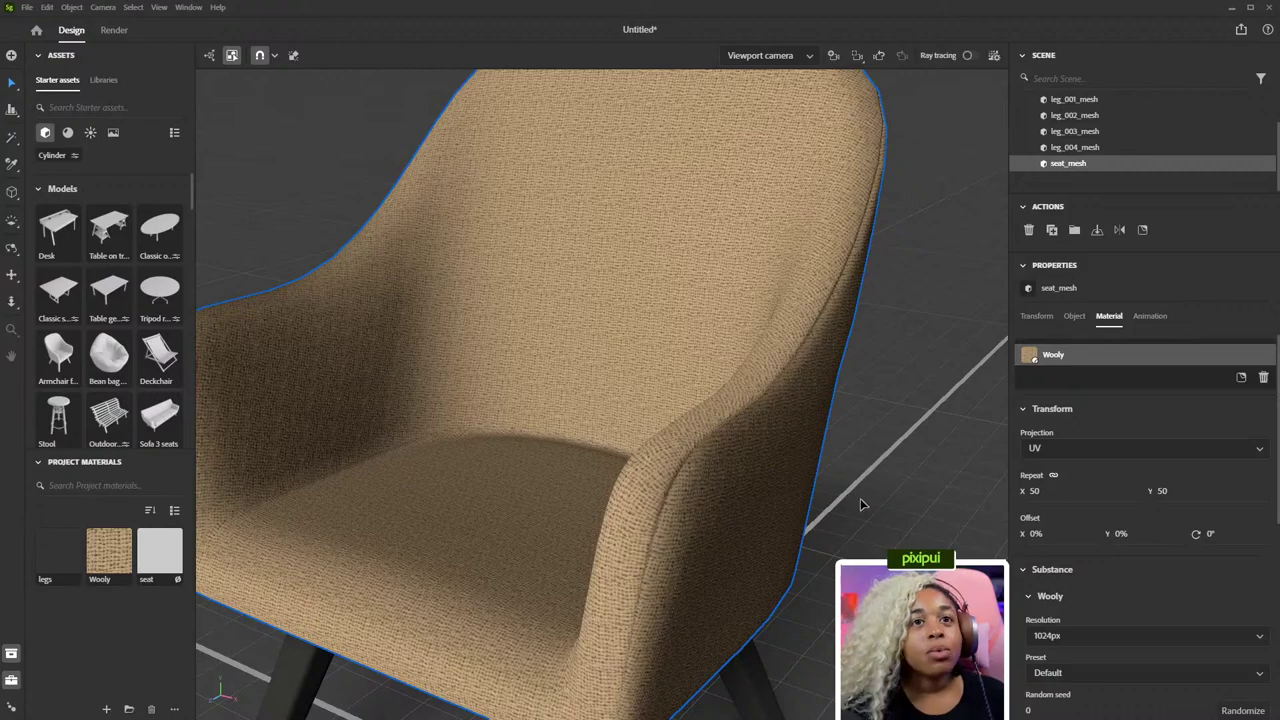
click(836, 489)
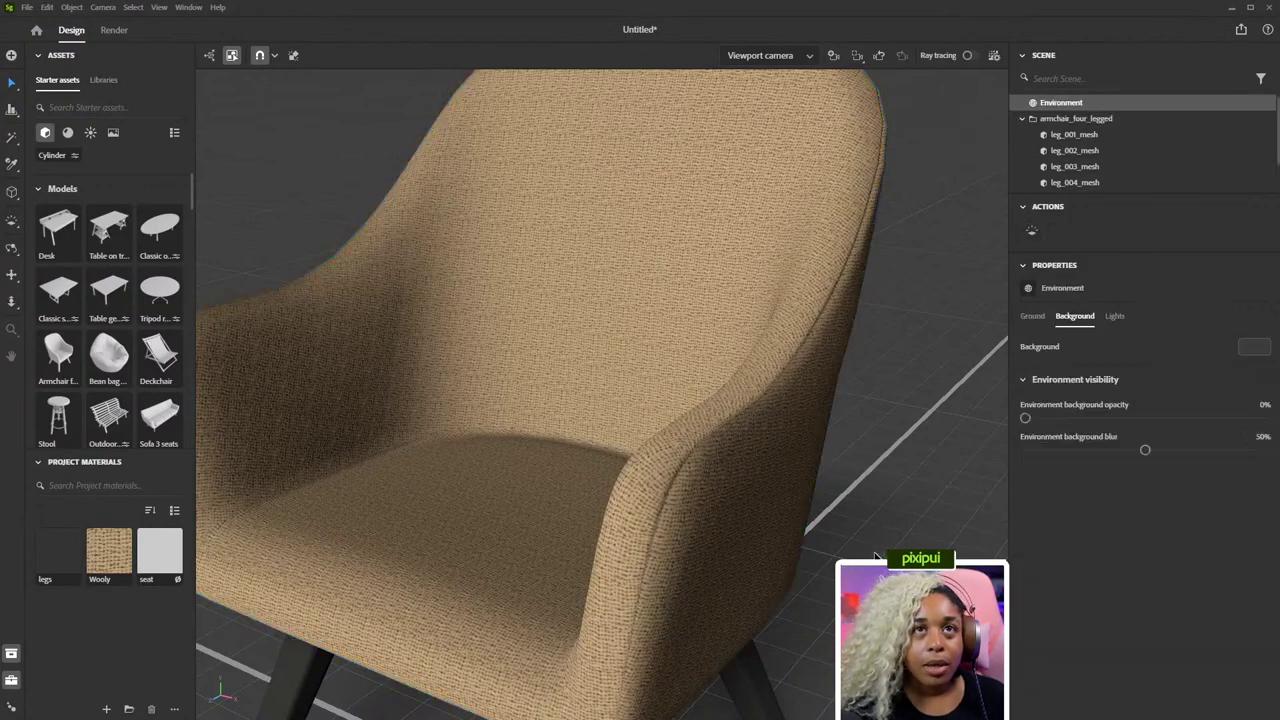
click(749, 486)
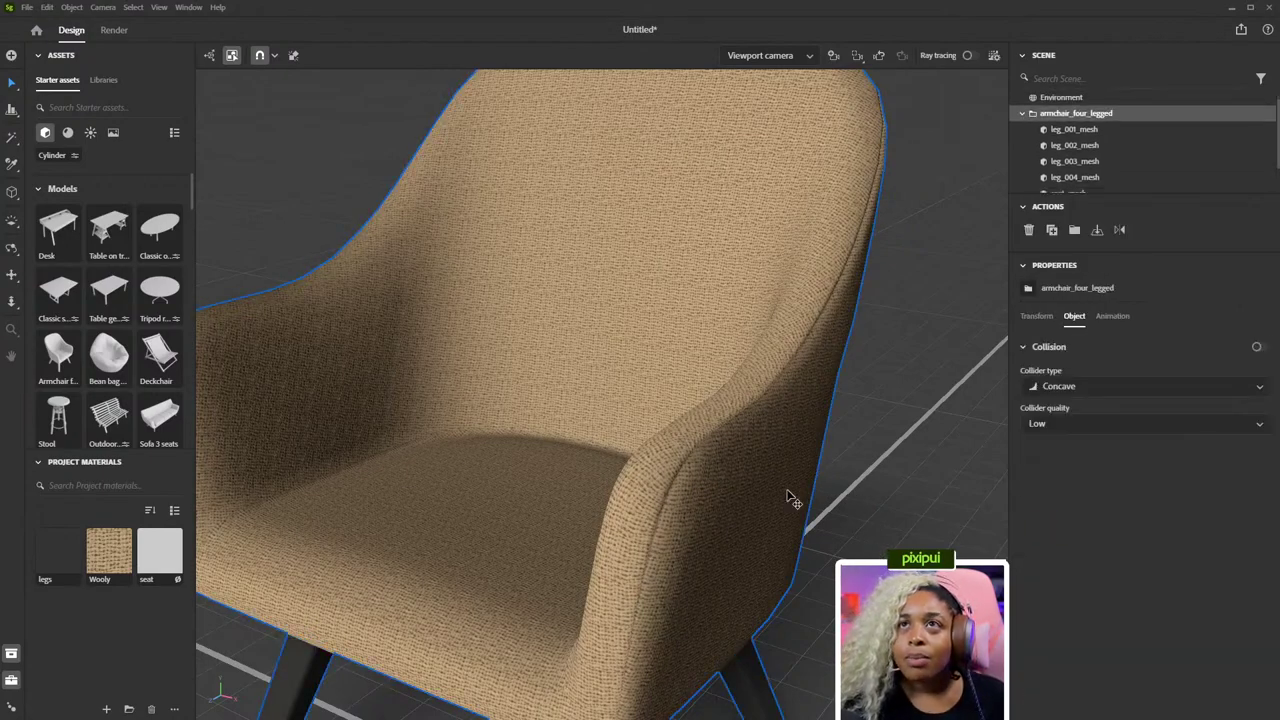
click(692, 508)
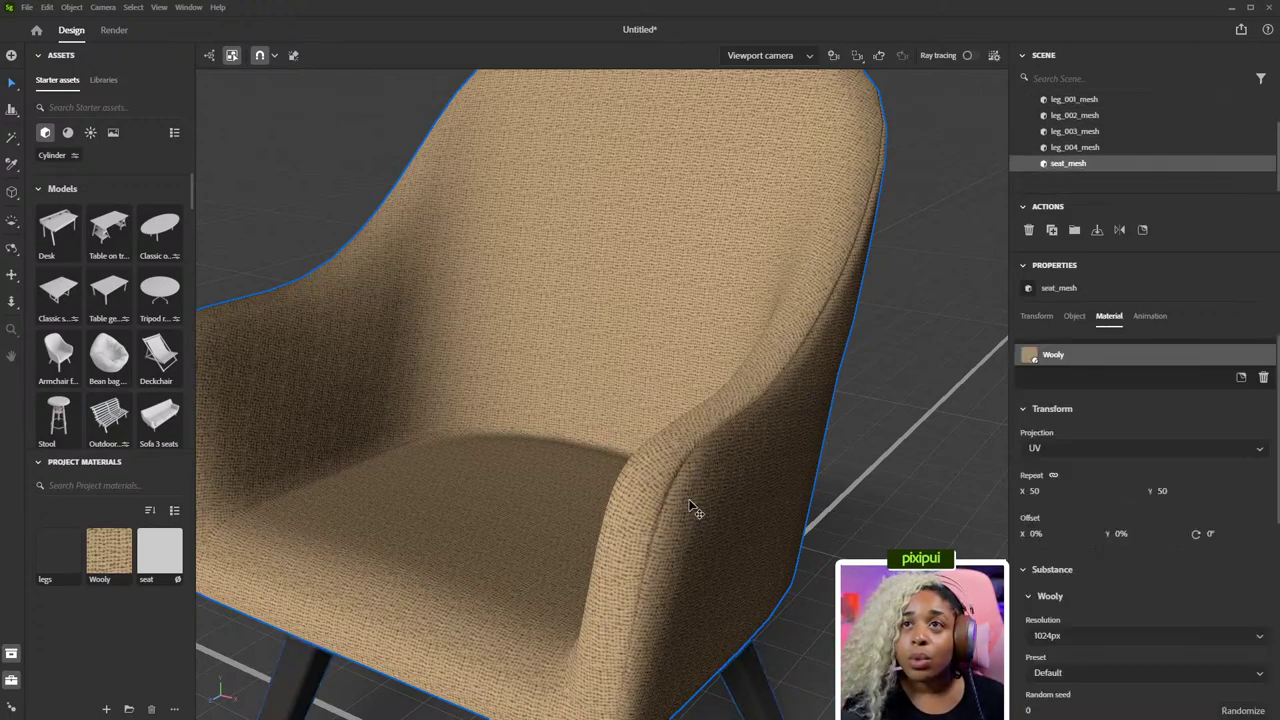
click(1105, 452)
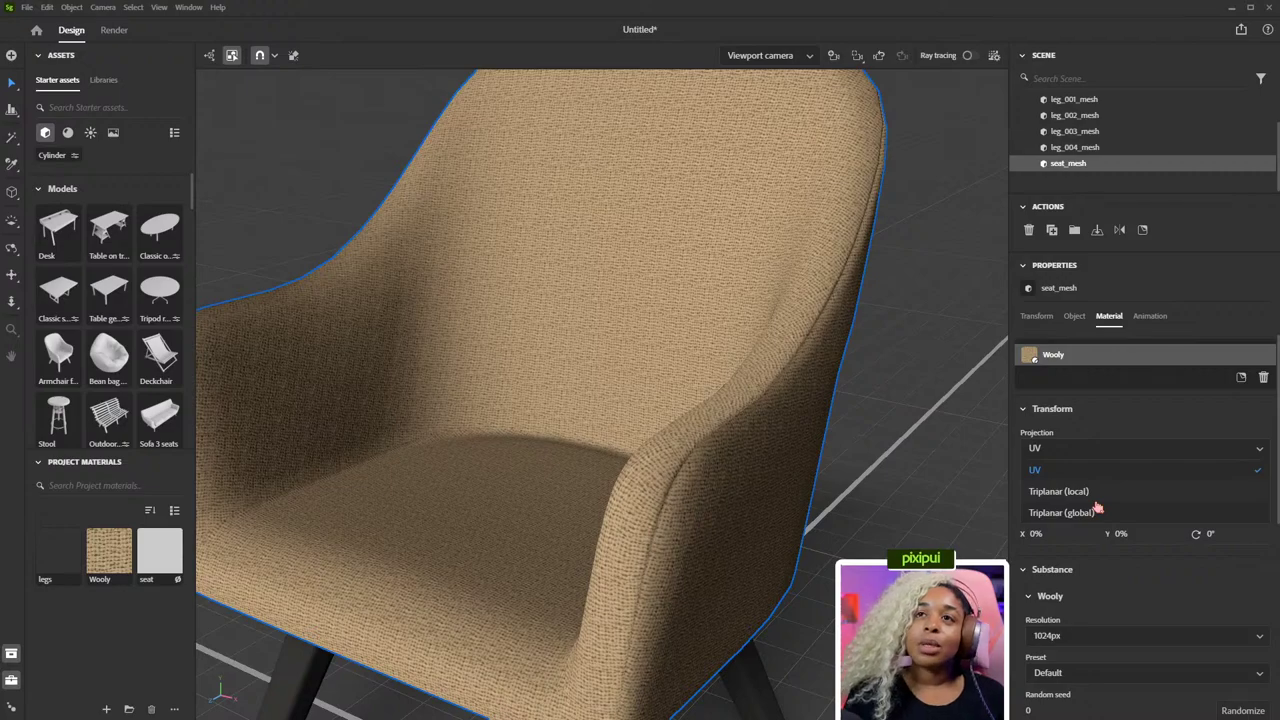
Set the seat projection to Triplanar (local) with a texture repeat of 10.
click(1060, 491)
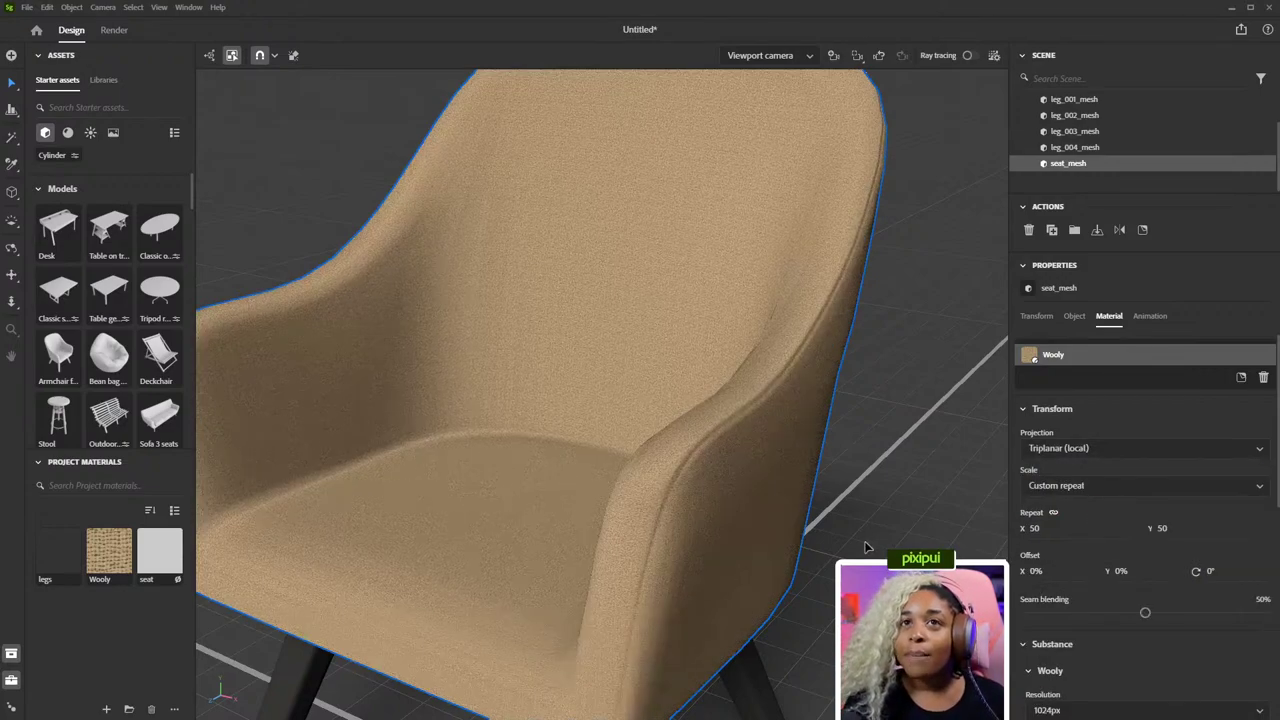
mouse_move(1033, 528)
mouse_down()
mouse_move(1015, 528)
mouse_move(1131, 529)
mouse_move(1048, 528)
mouse_up()
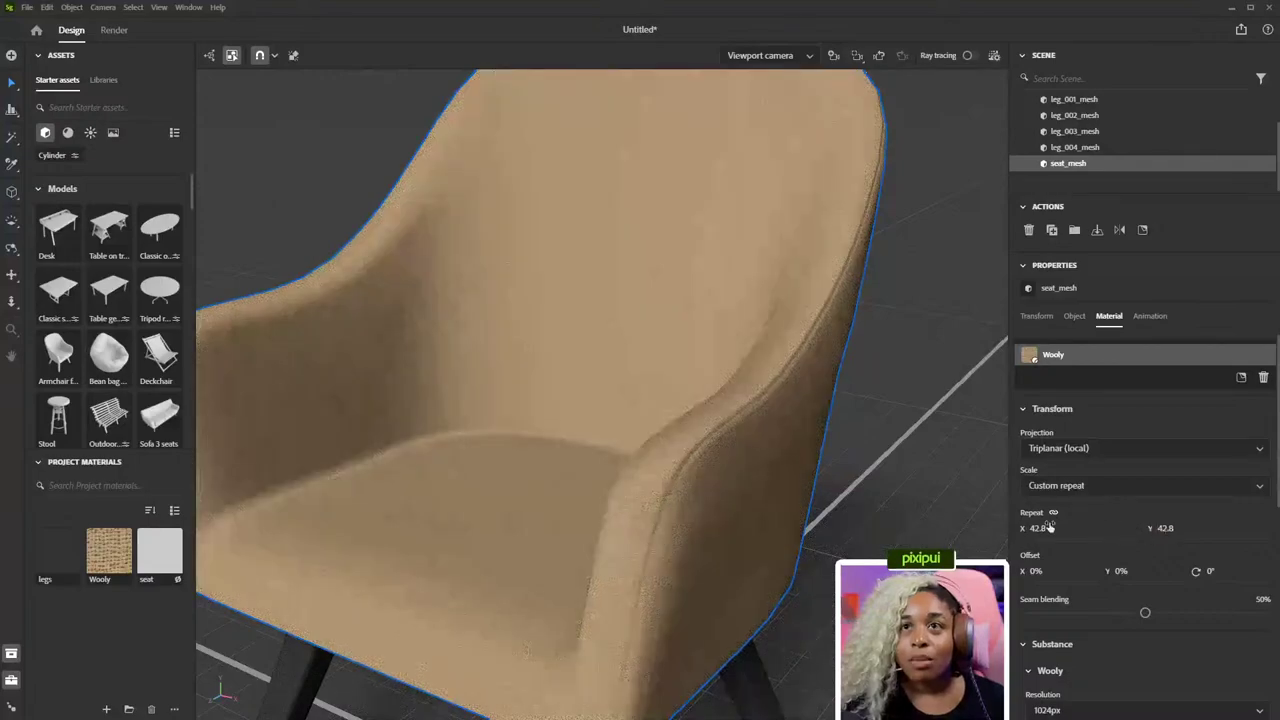
click(1049, 527)
text(10)
key(Return)
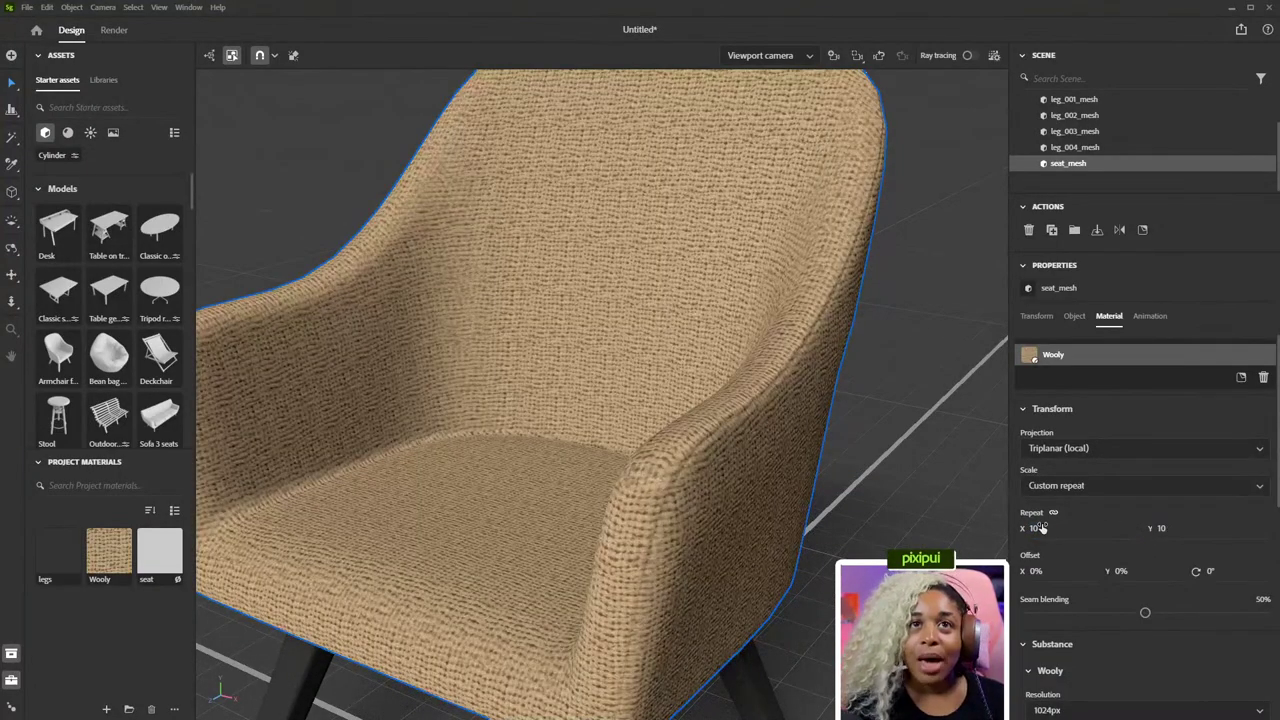
Reselect the seat, inspect the fabric from several angles, and increase the Normal scale.
scroll(873, 545, down, 5)
scroll(820, 500, up, 2)
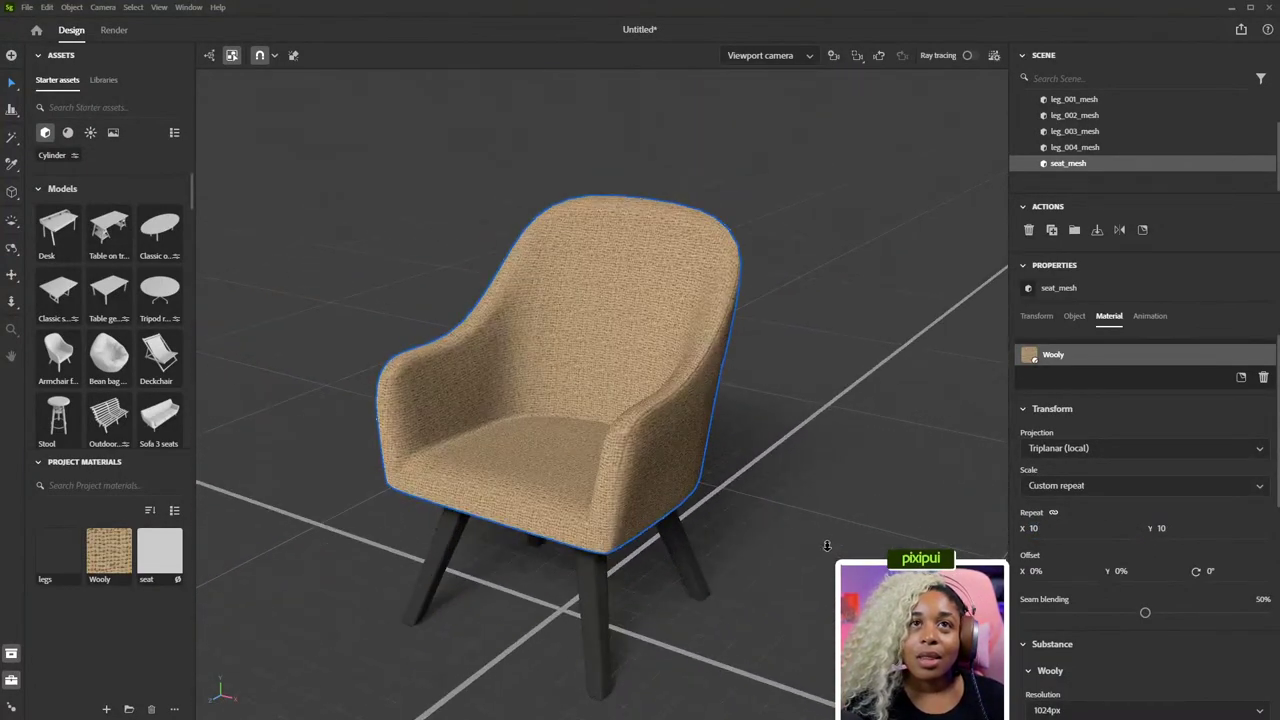
click(808, 563)
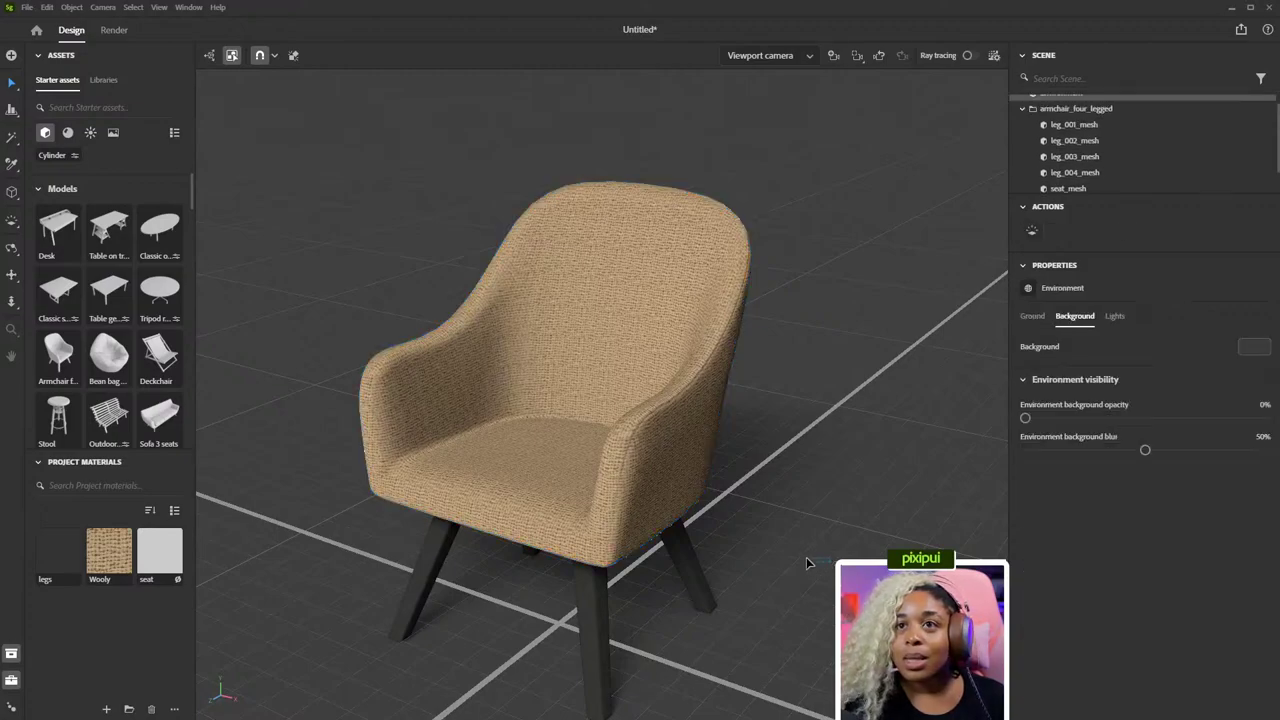
click(539, 494)
alt+drag(643, 491, 727, 484)
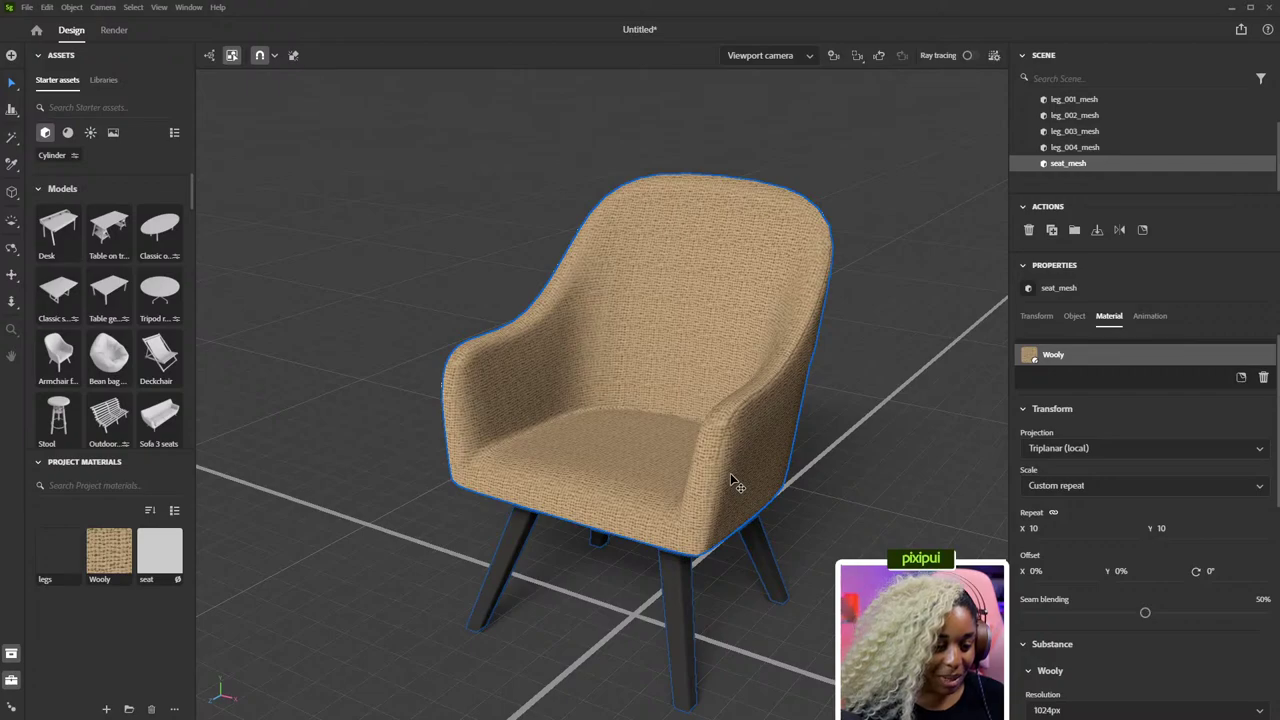
alt+drag(749, 491, 829, 529)
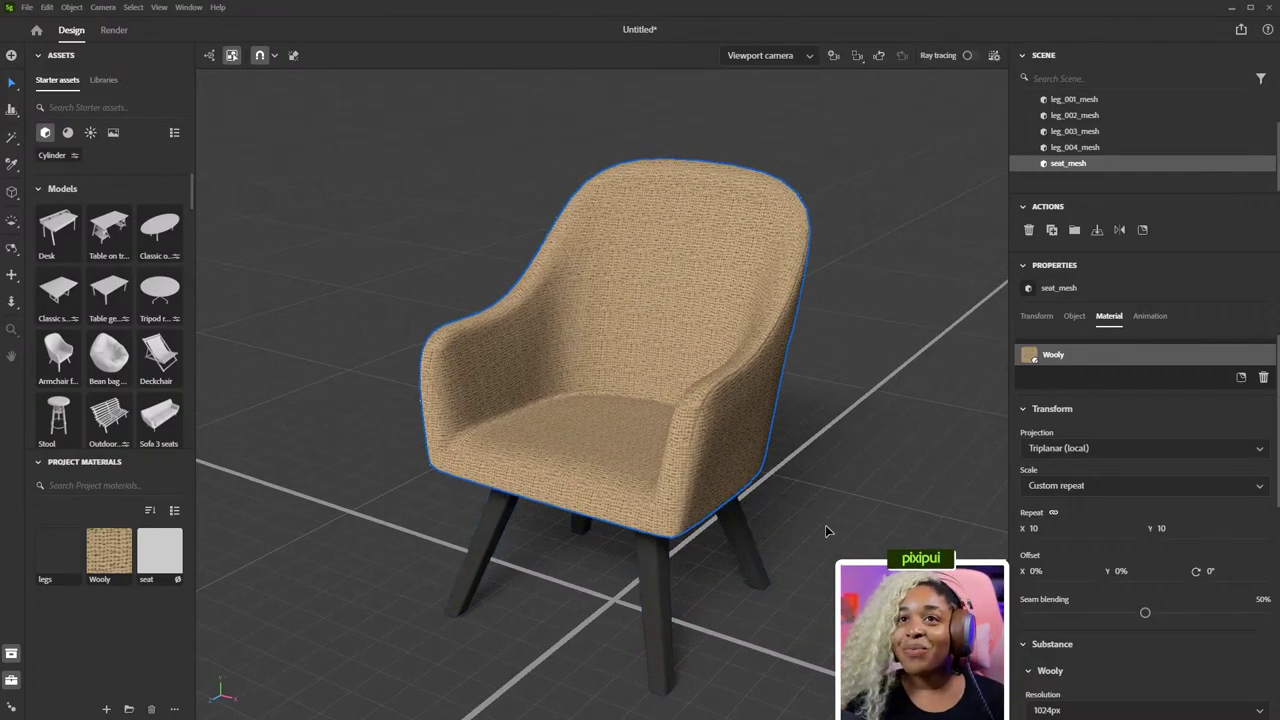
alt+drag(780, 491, 968, 509)
scroll(1170, 513, down, 3)
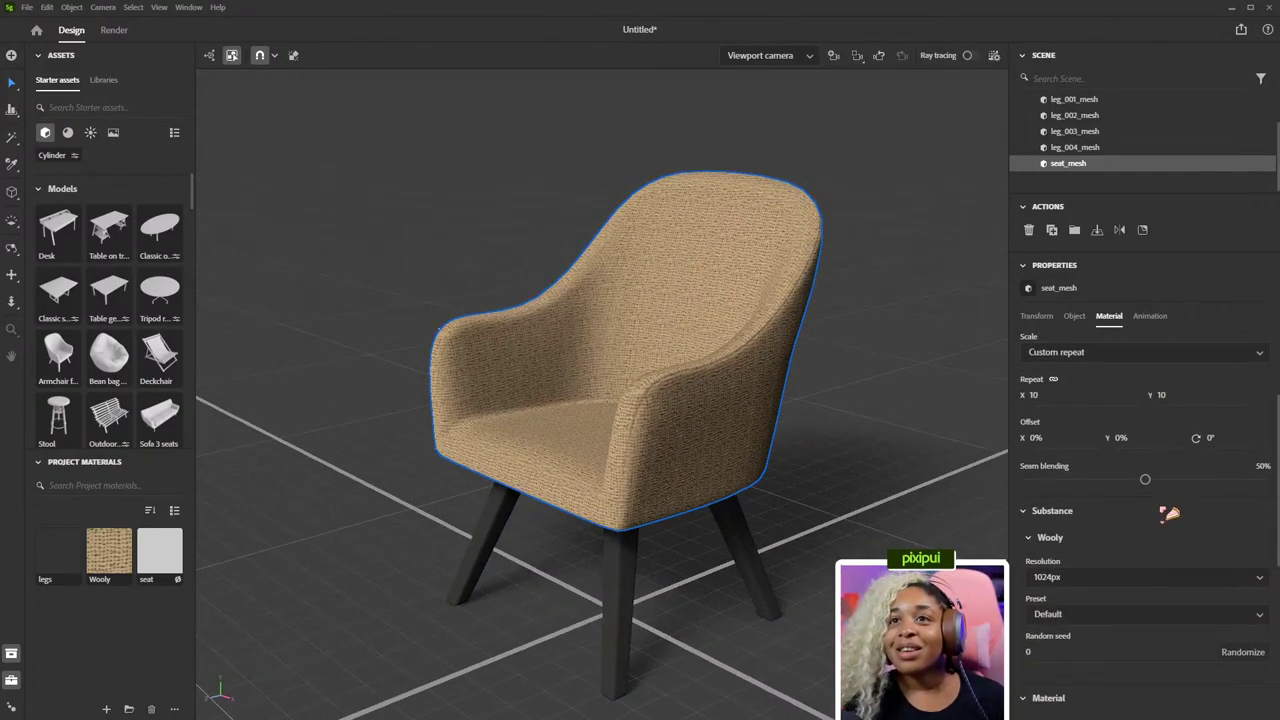
scroll(1168, 513, down, 6)
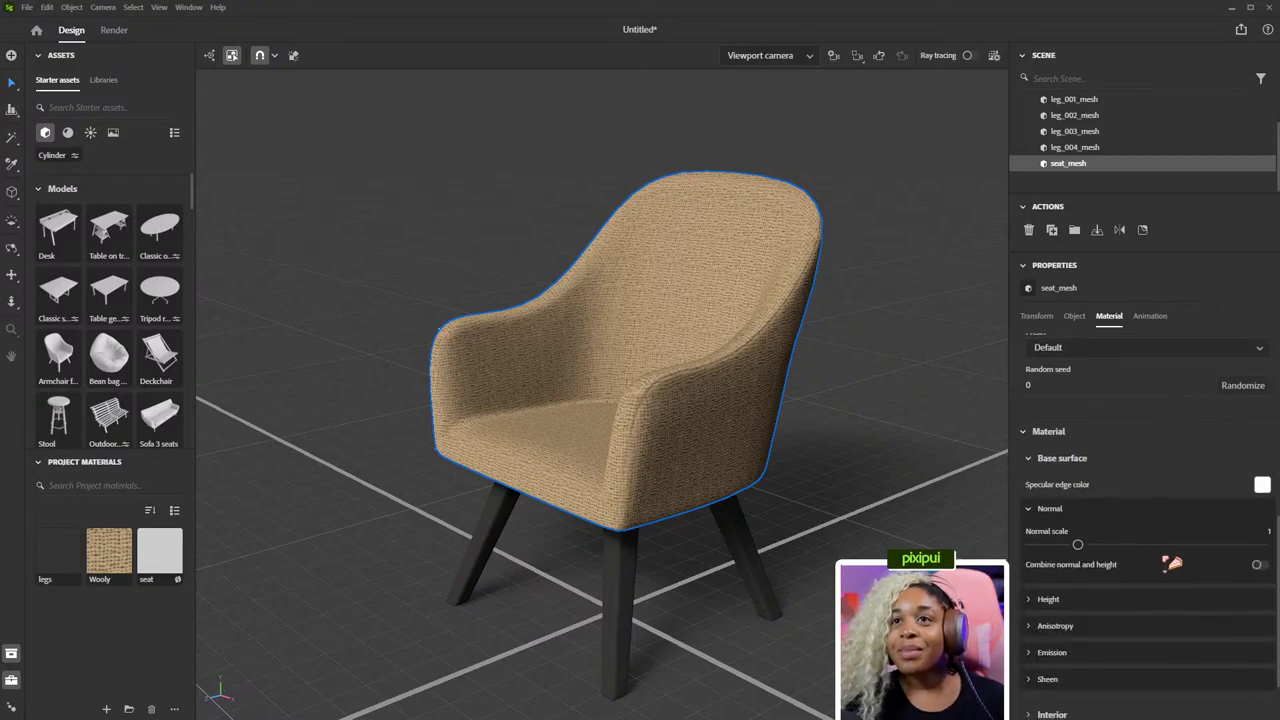
drag(1079, 545, 1087, 545)
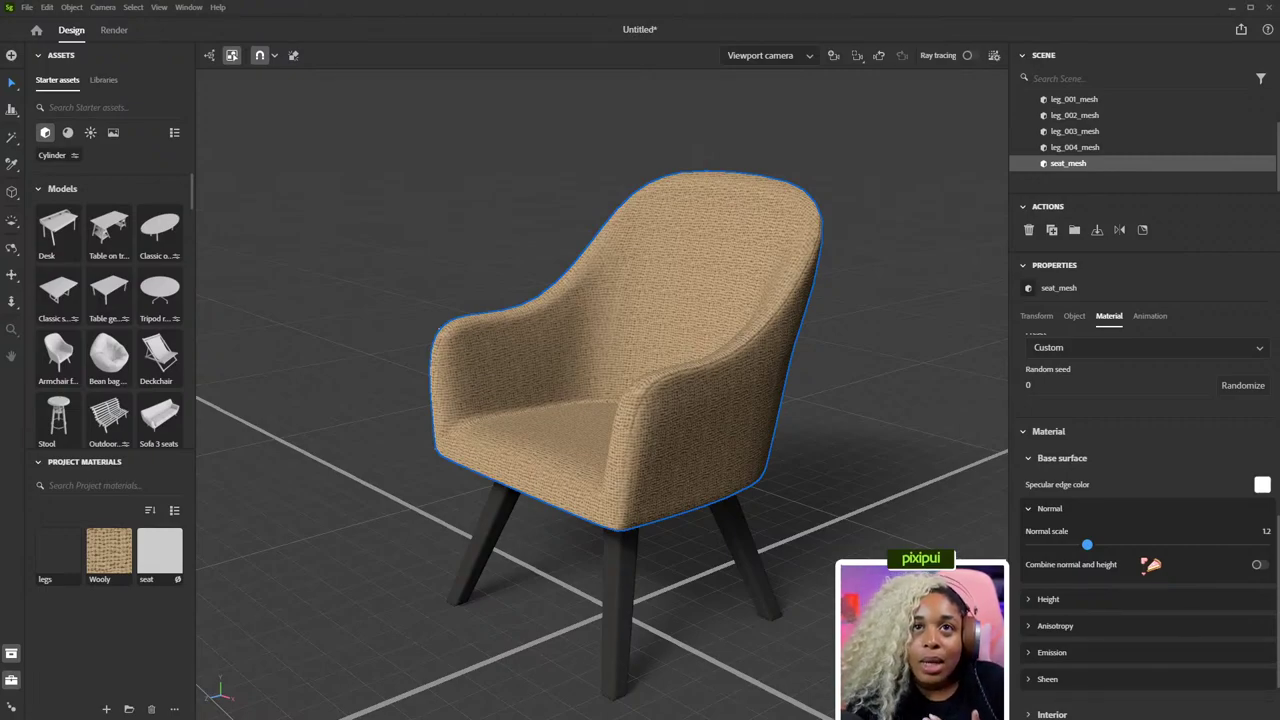
Set seam blending to 38%, leave the offset unchanged, and show the environment images.
scroll(1170, 500, up, 6)
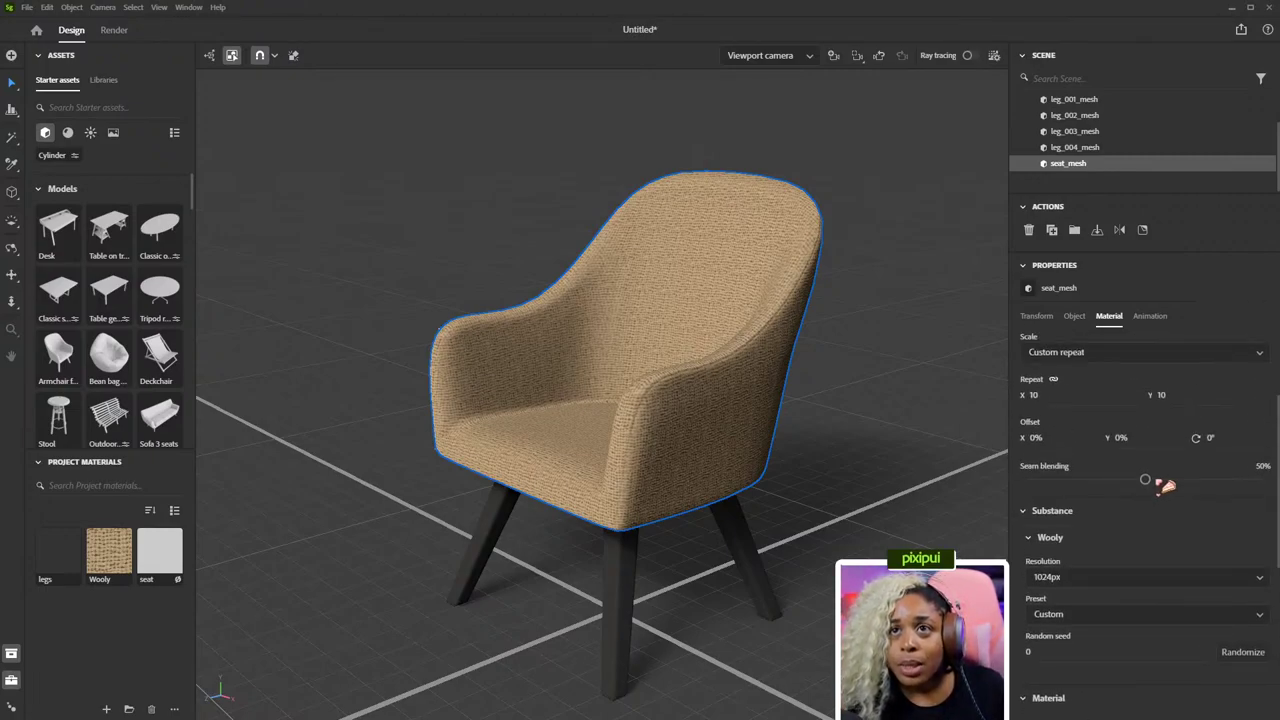
drag(1146, 481, 1120, 483)
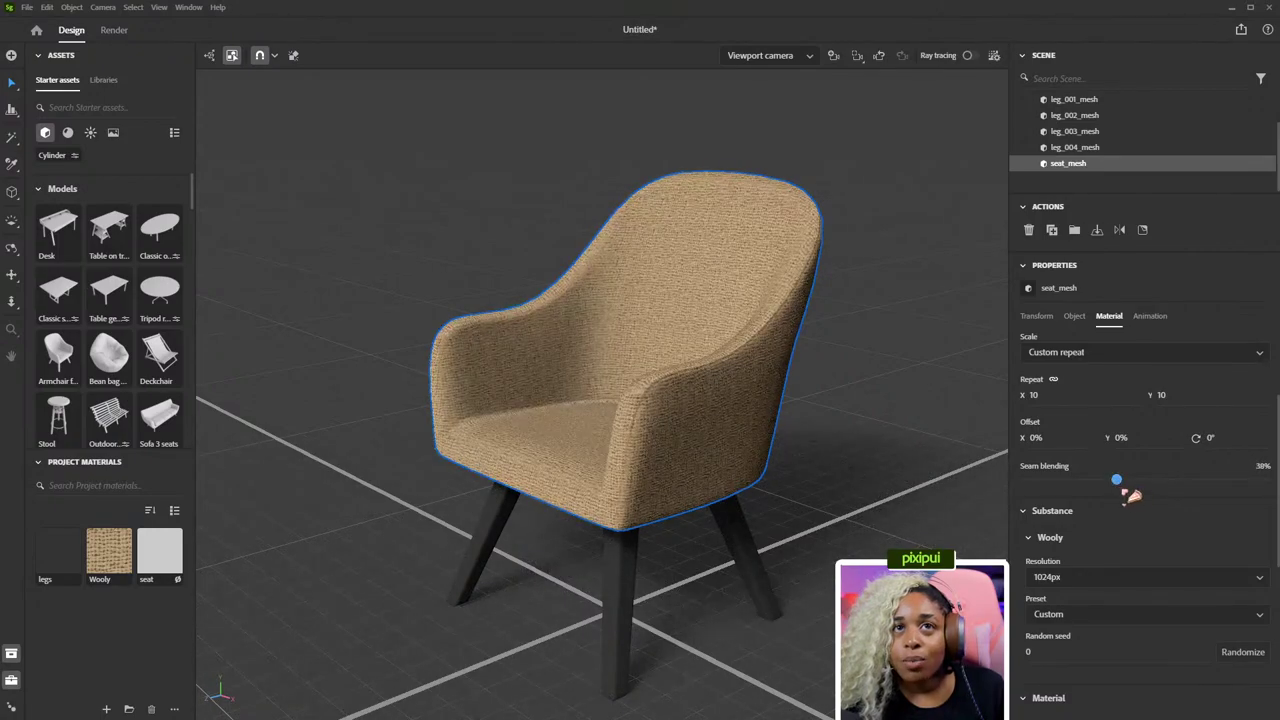
scroll(1160, 512, up, 3)
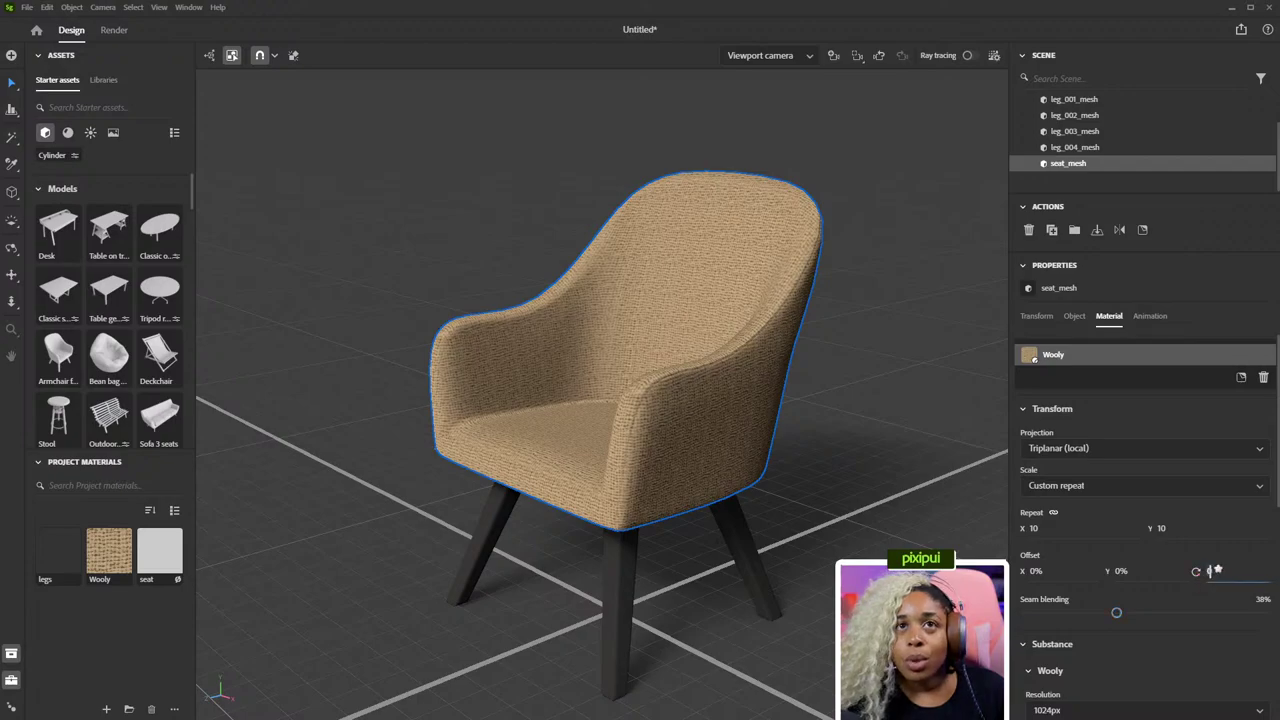
click(1120, 571)
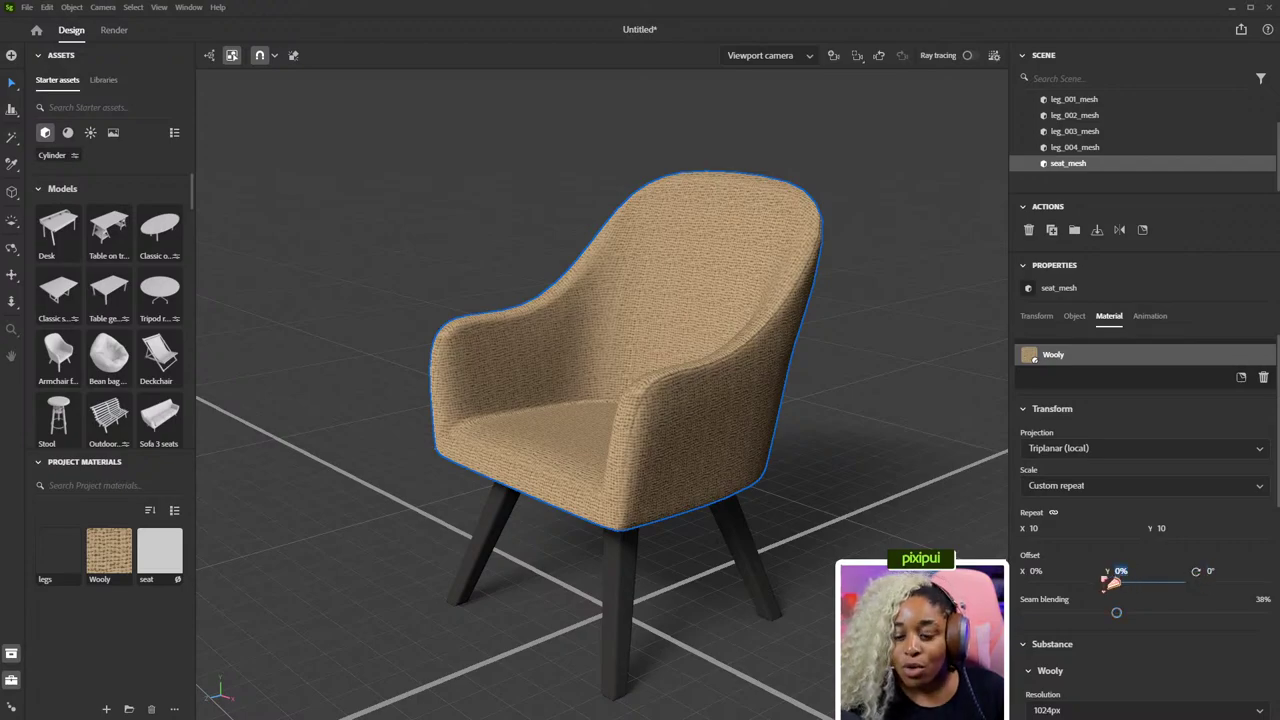
key(Return)
scroll(1160, 601, down, 10)
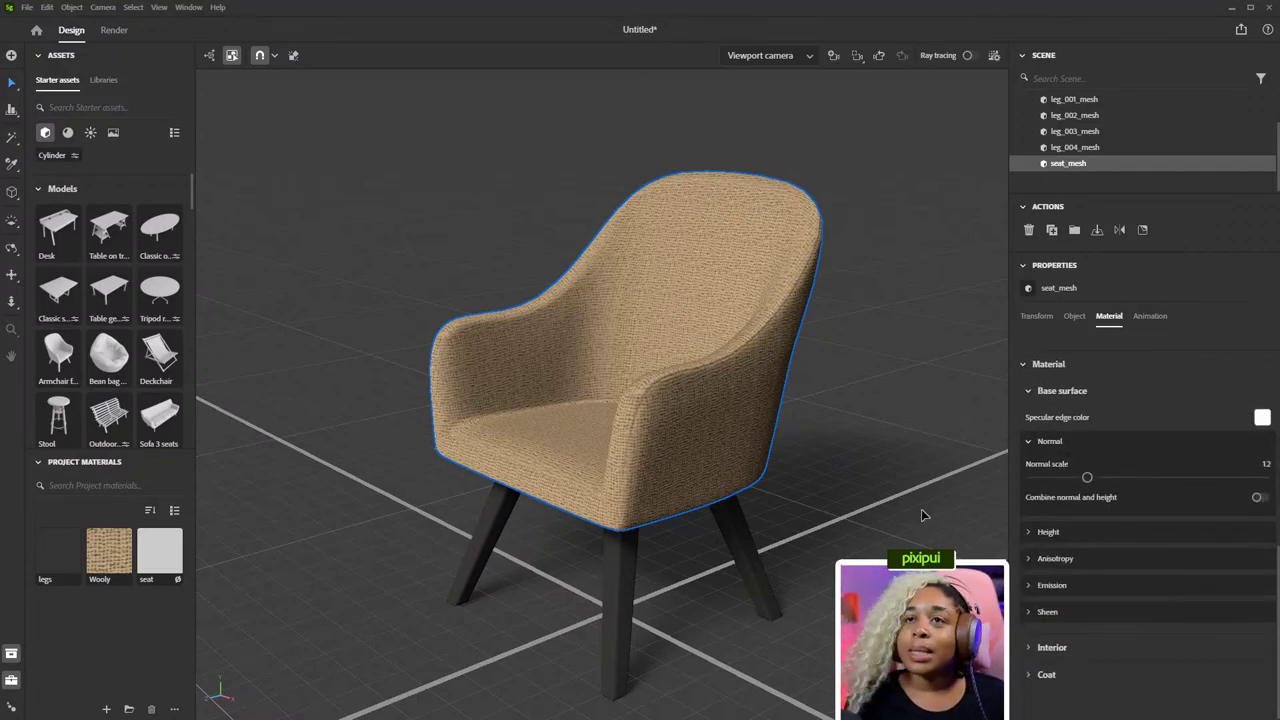
click(113, 133)
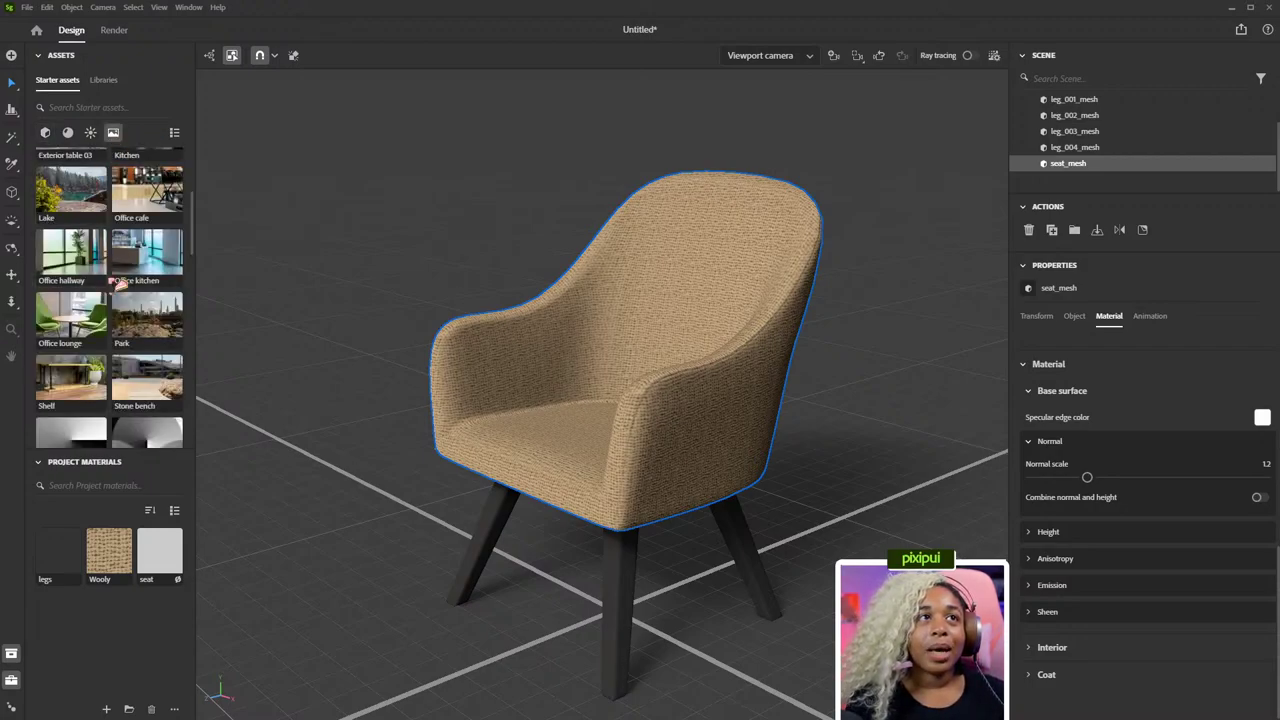
Apply the Office hallway environment and scale the armchair down to about a third.
drag(81, 263, 376, 248)
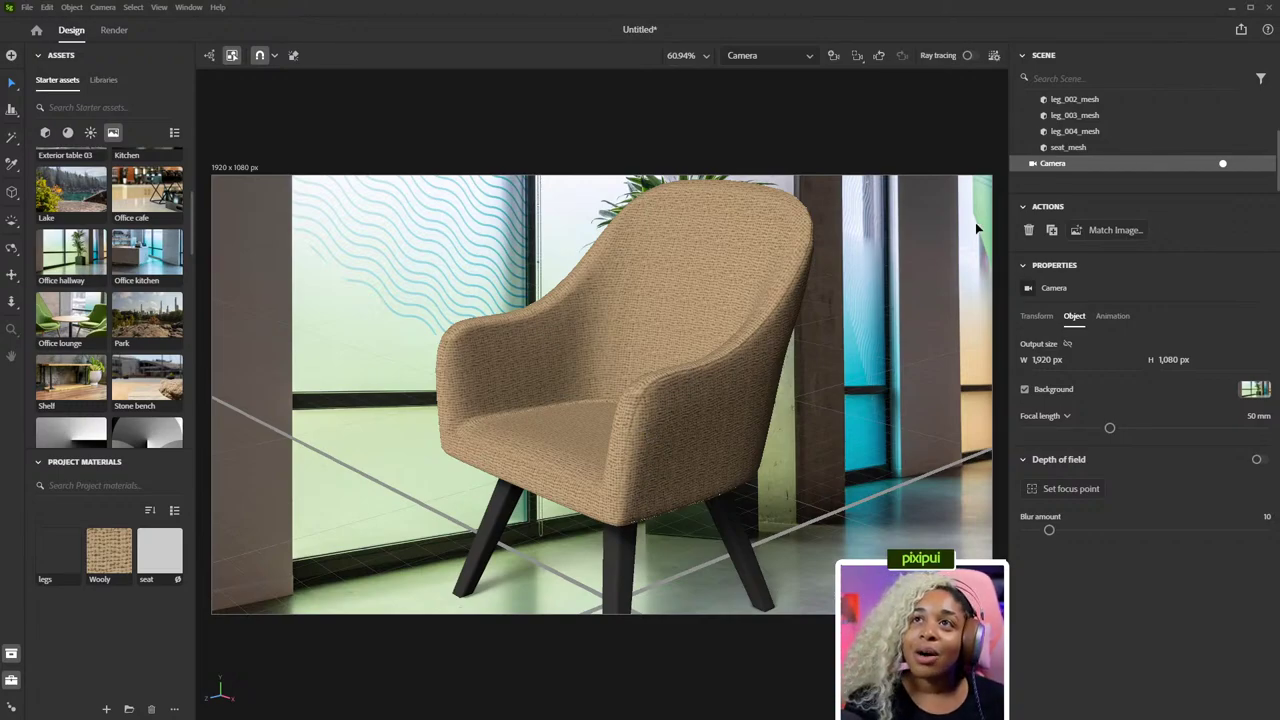
scroll(1100, 150, up, 2)
click(1090, 118)
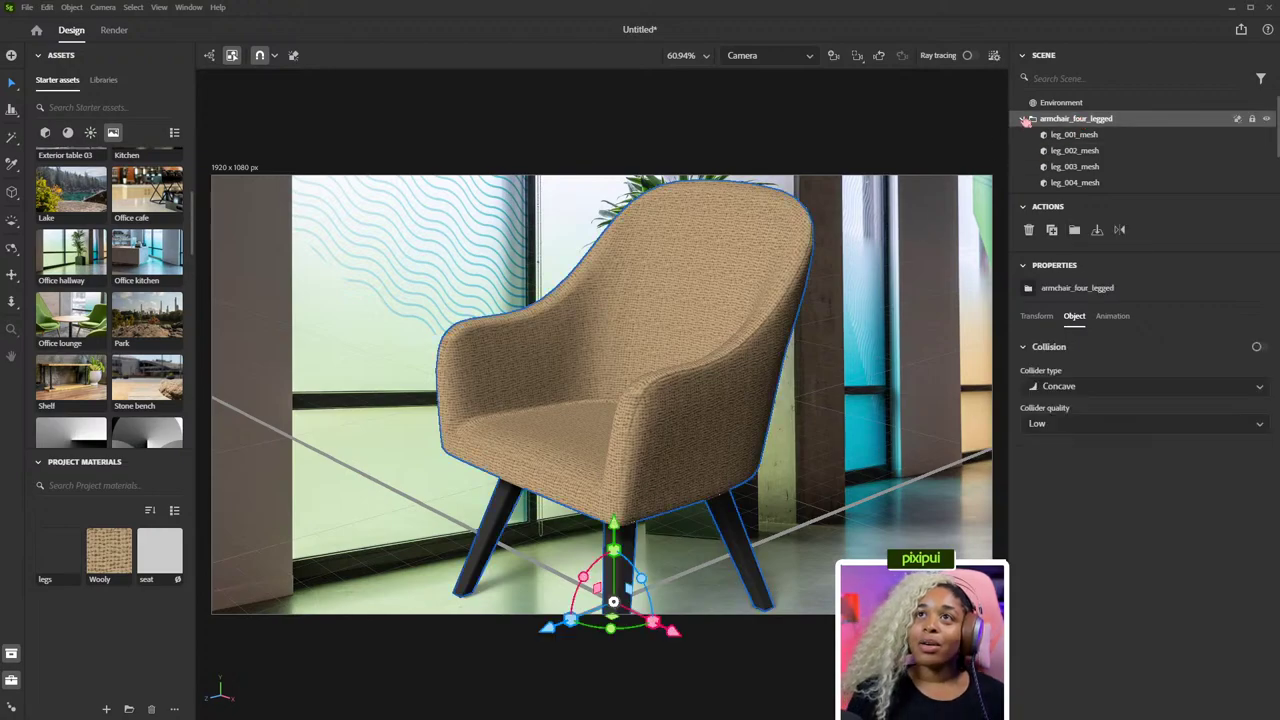
click(1025, 120)
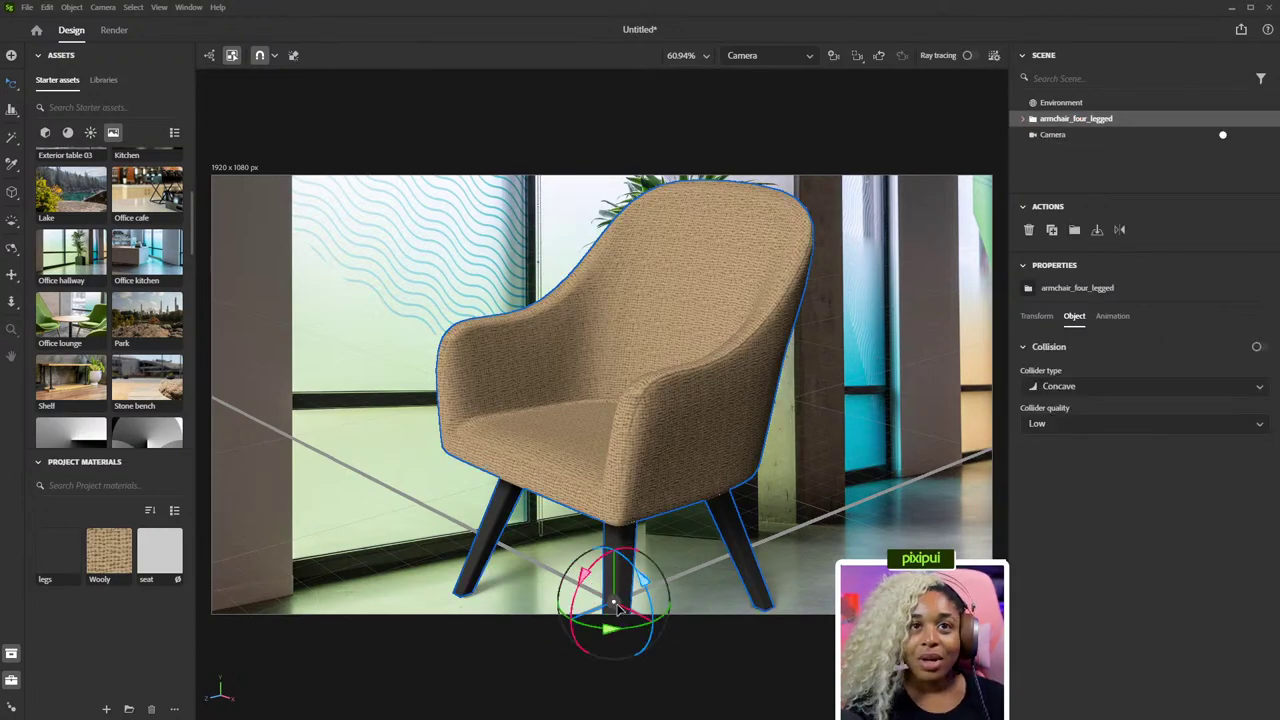
drag(613, 601, 548, 631)
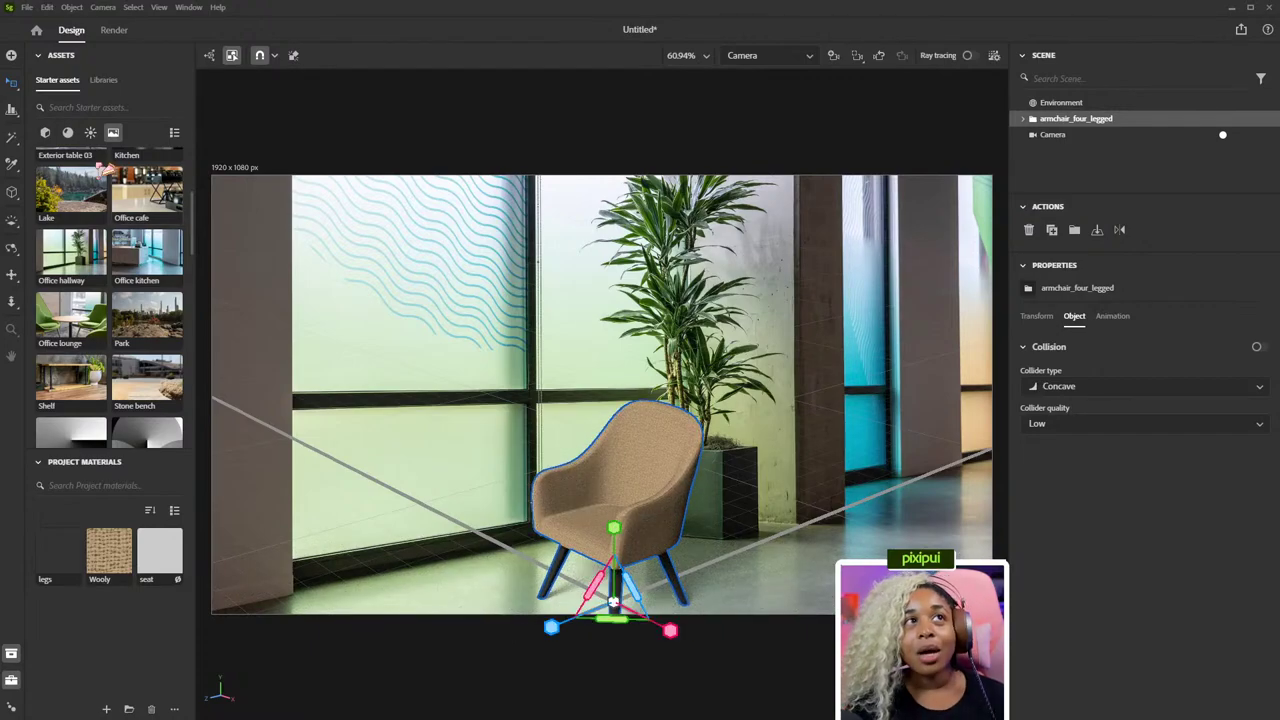
Raise the armchair slightly and rotate it toward the camera with about a -3° tilt.
click(13, 85)
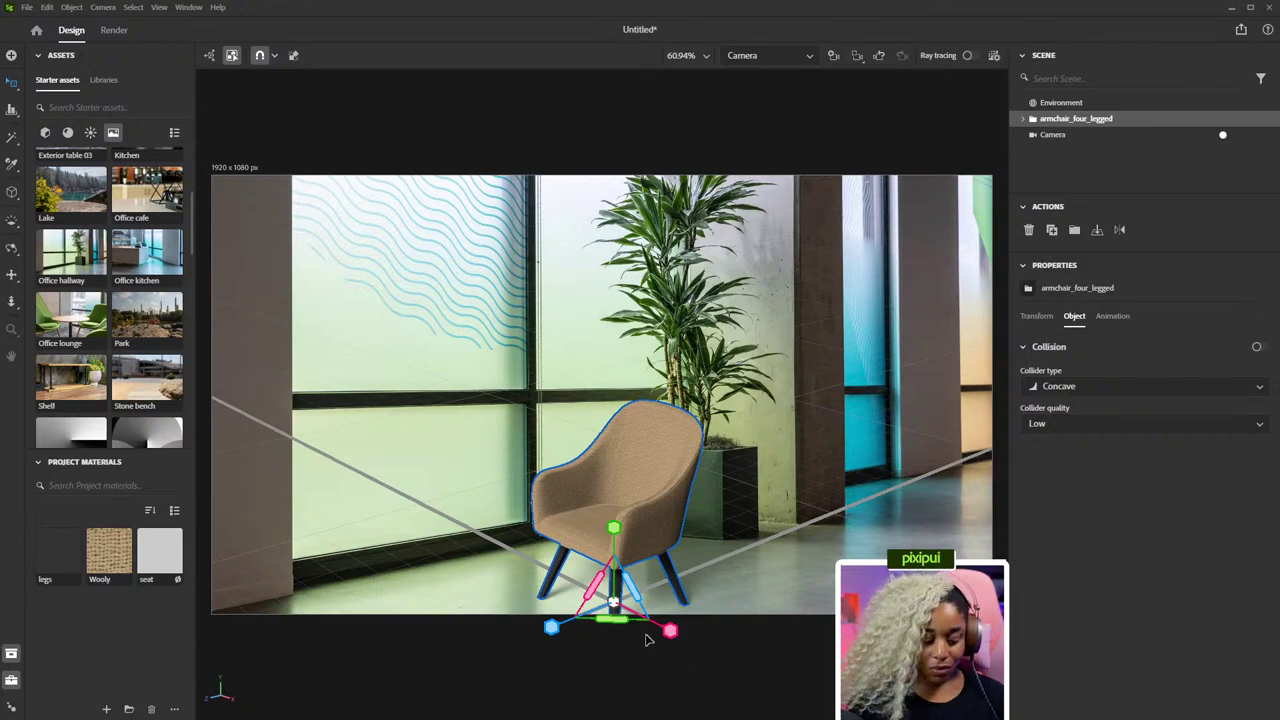
key(v)
drag(634, 565, 618, 552)
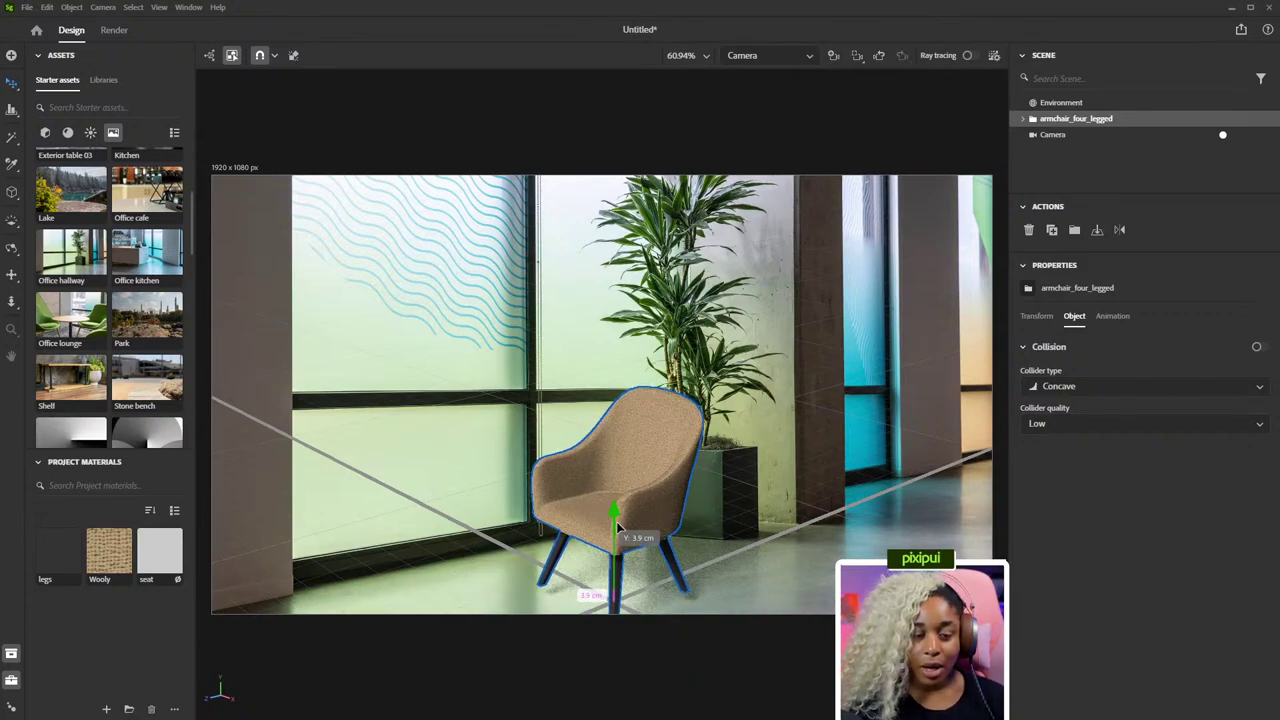
key(e)
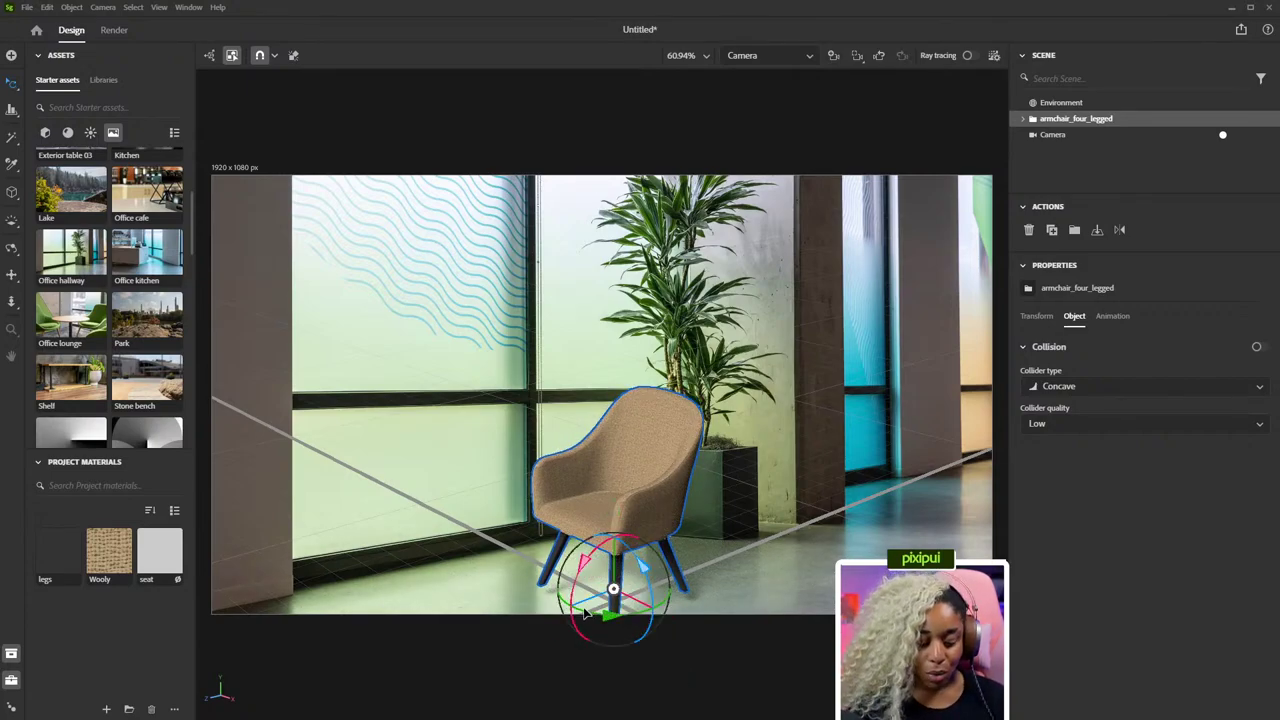
key(r)
key(e)
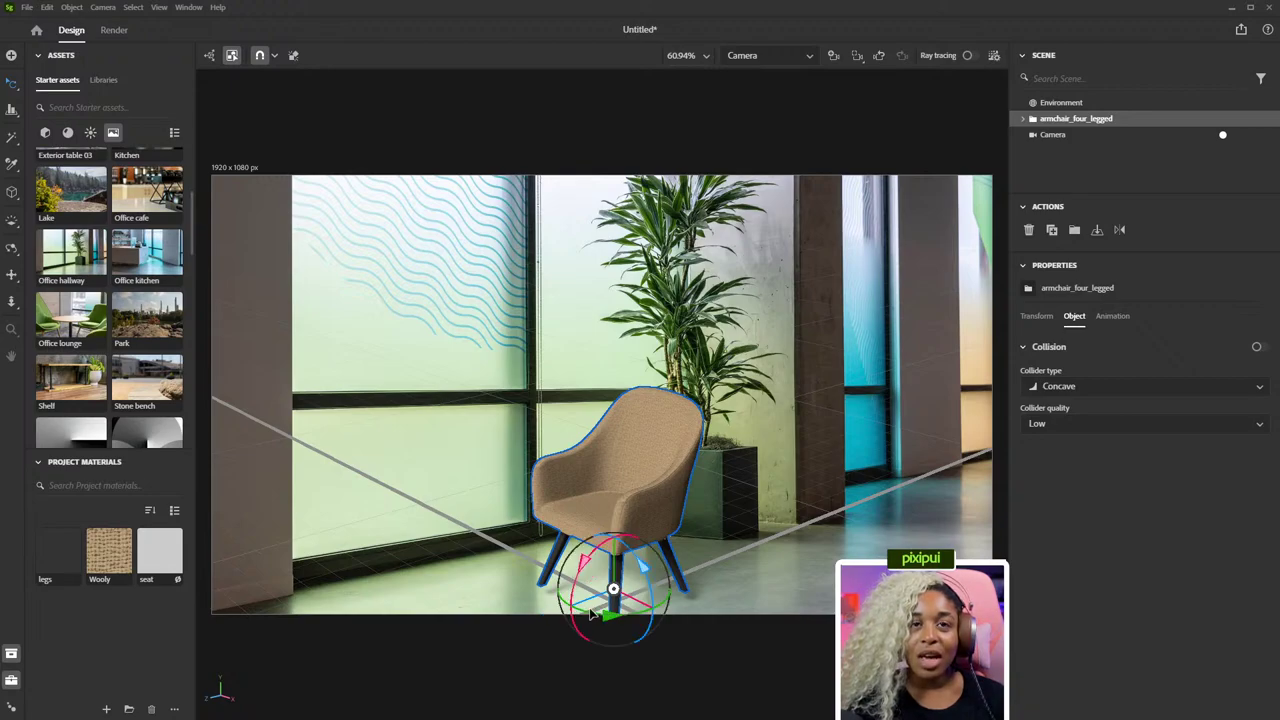
key(r)
key(e)
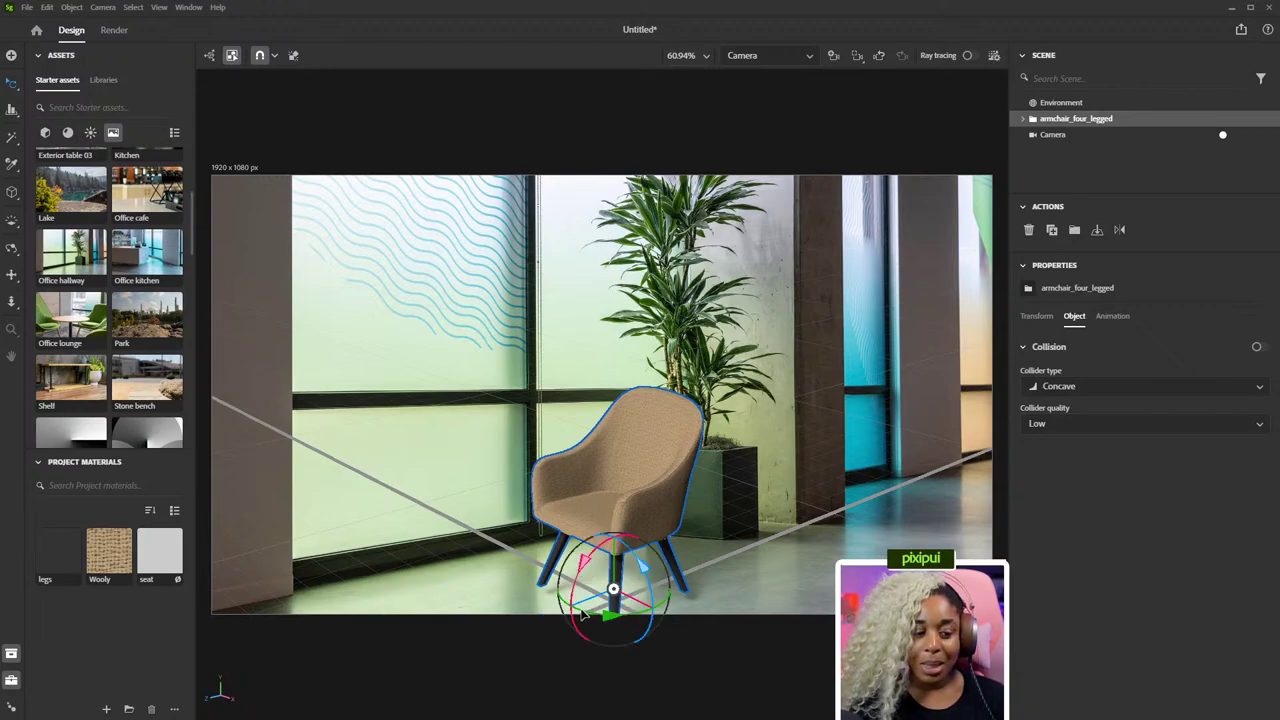
drag(585, 613, 782, 559)
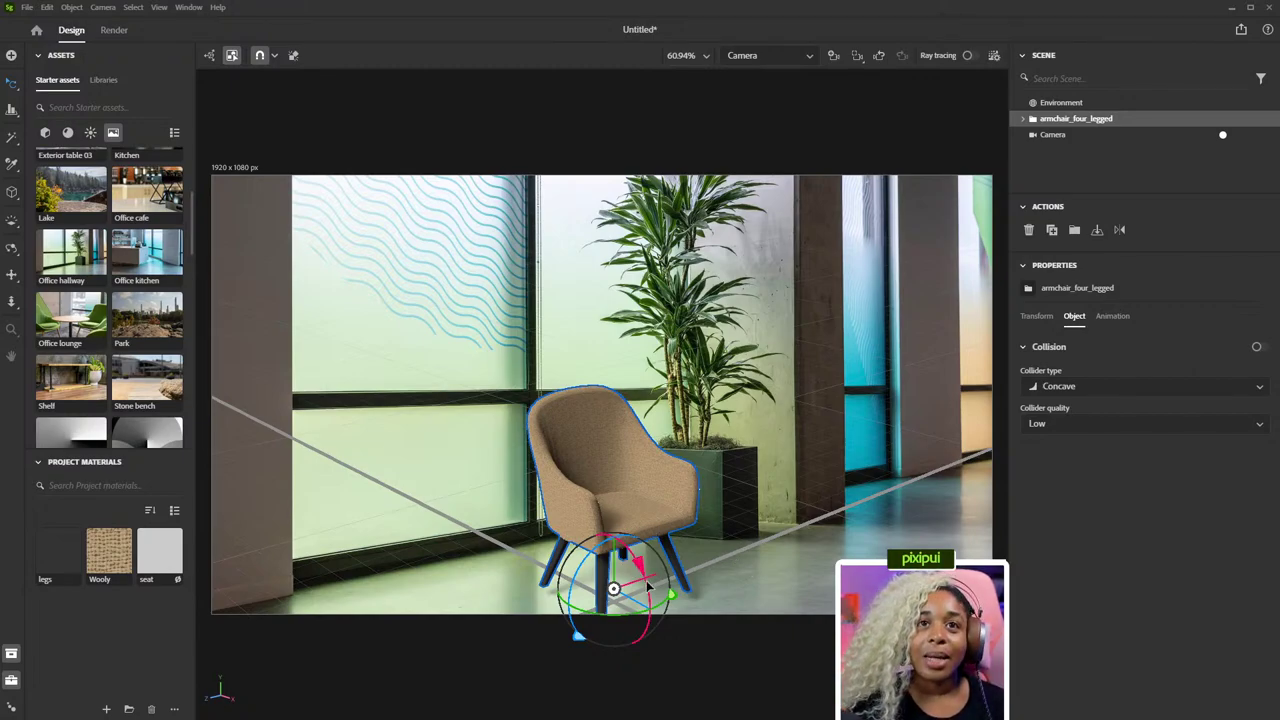
drag(650, 587, 589, 558)
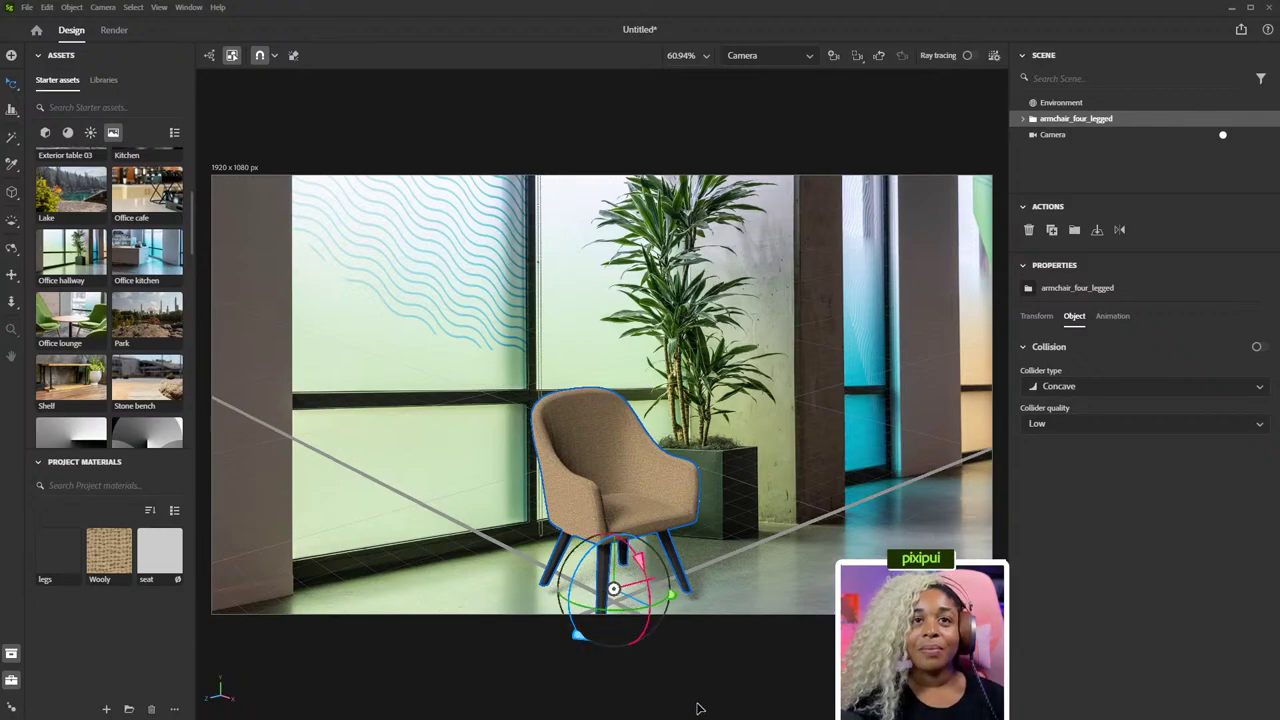
click(735, 688)
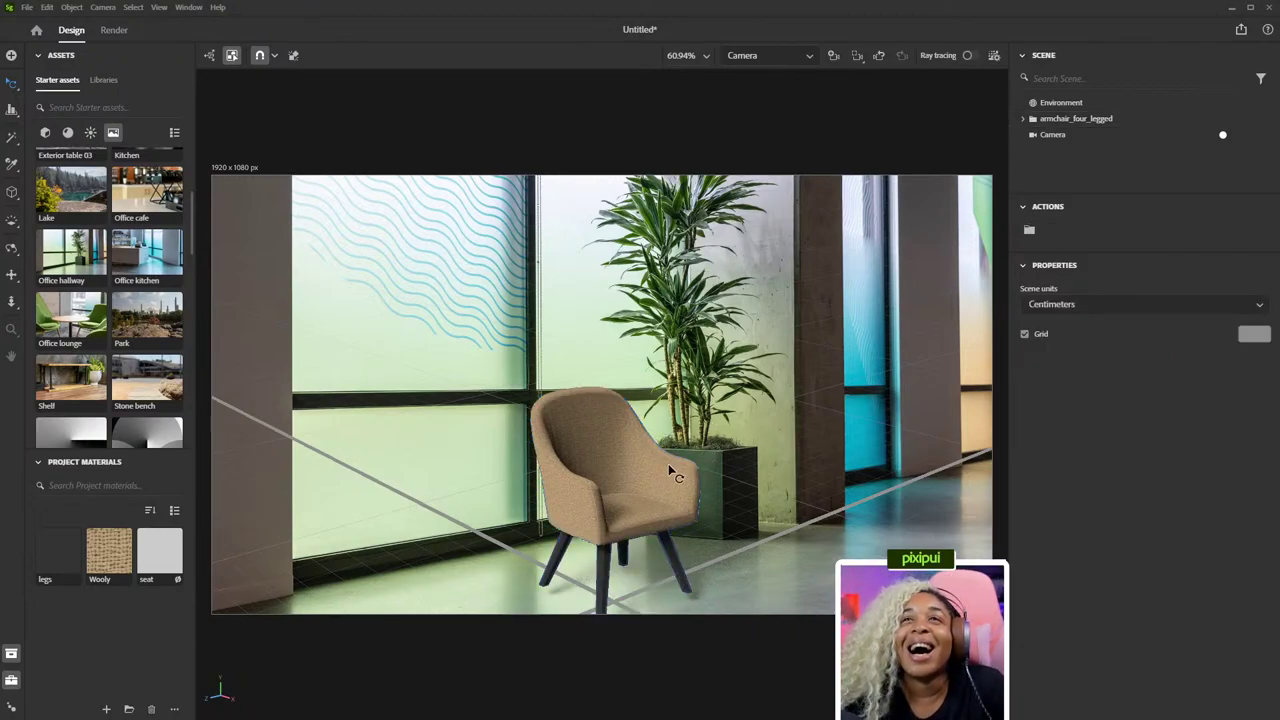
Match the camera to the backdrop image, keeping aspect ratio, multiple lights and perspective.
click(1052, 136)
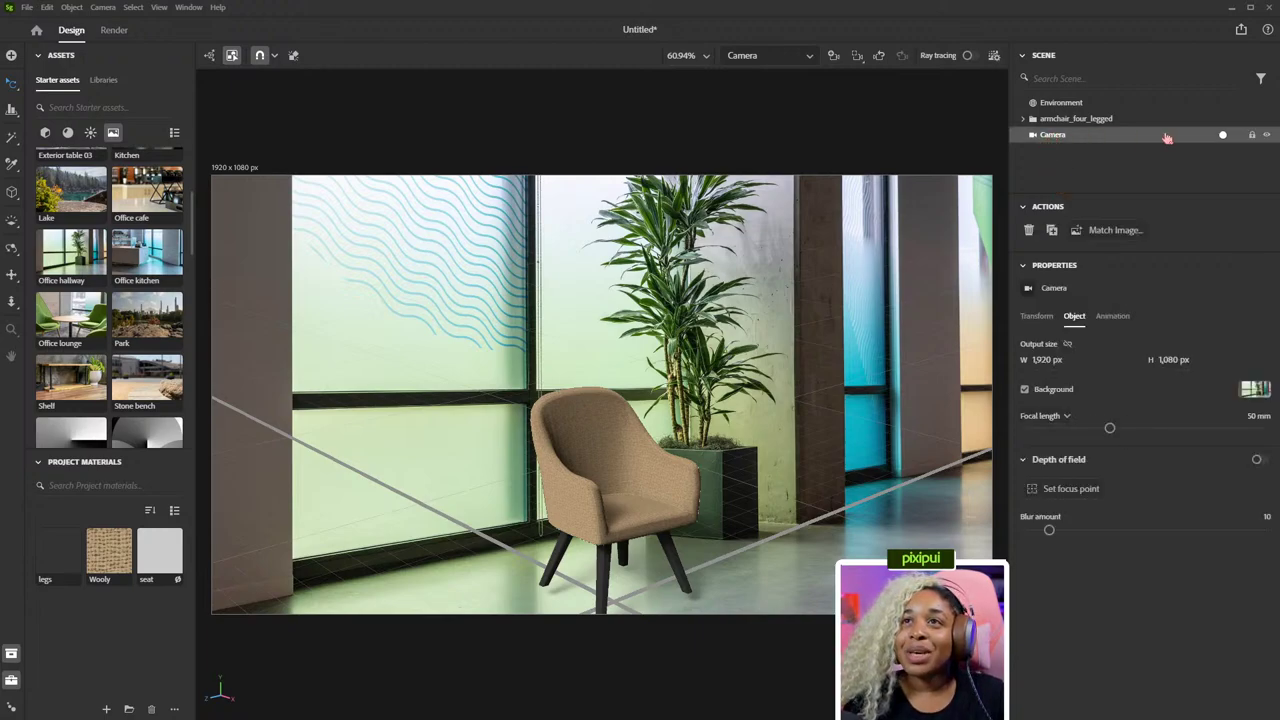
click(1110, 241)
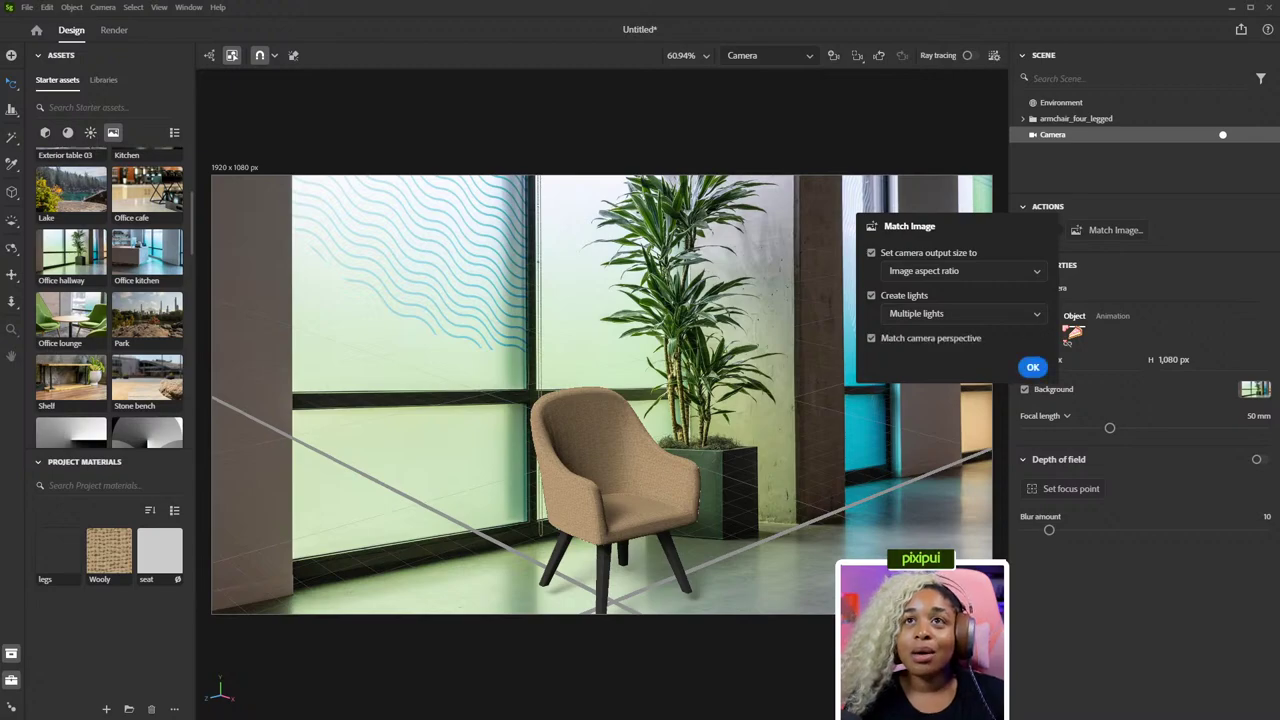
click(1033, 366)
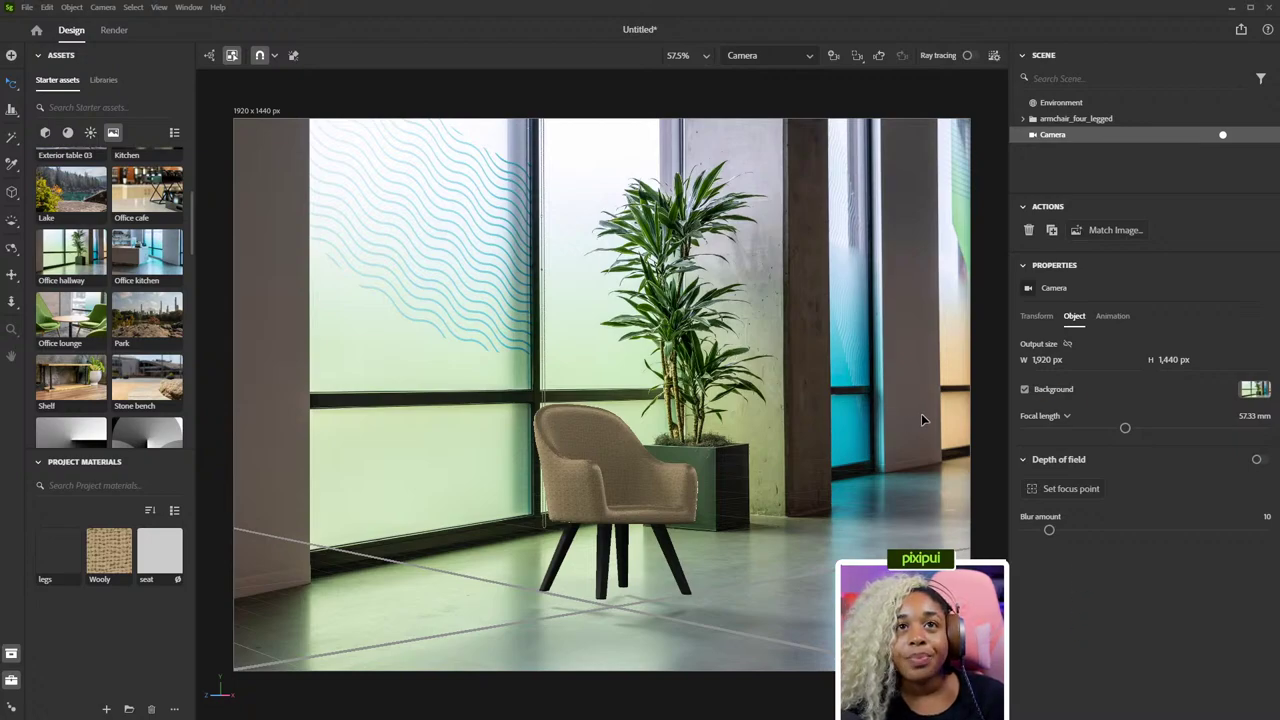
Select the armchair and scale it up beside the potted plant.
click(641, 507)
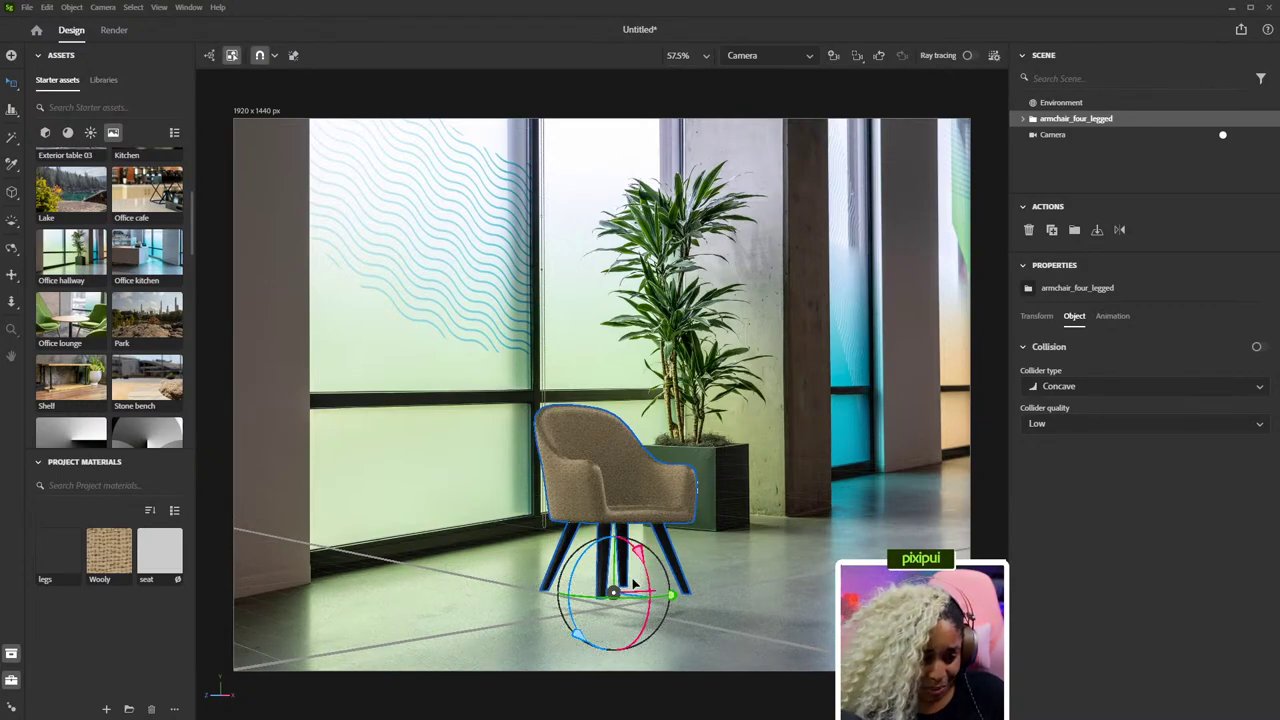
drag(614, 594, 658, 584)
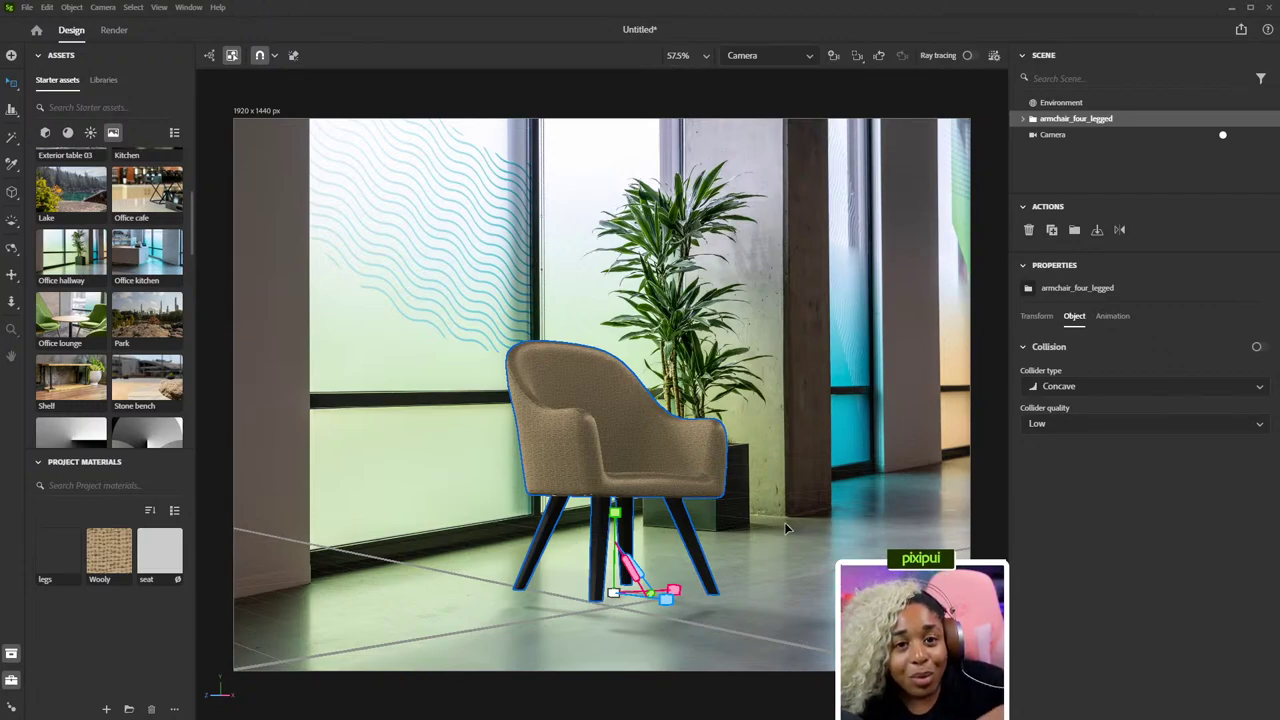
Check Stager's Render settings, go back to Design, and minimize Stager.
click(118, 32)
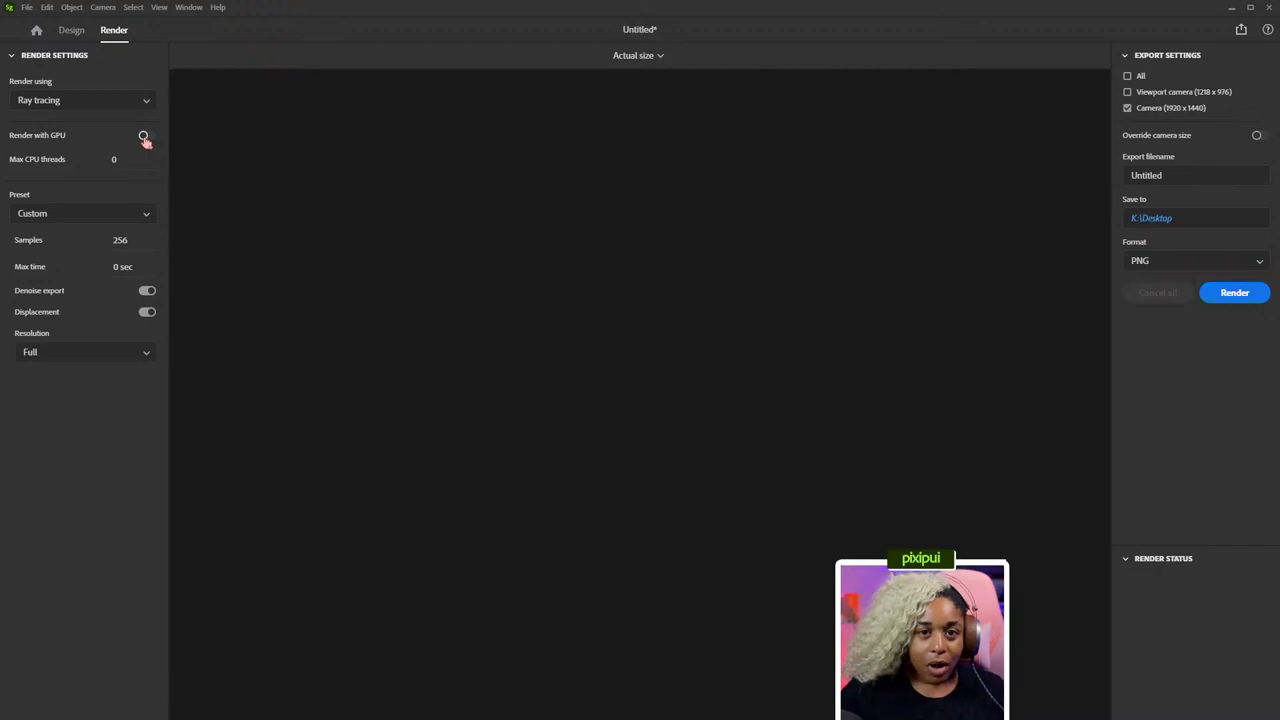
click(71, 30)
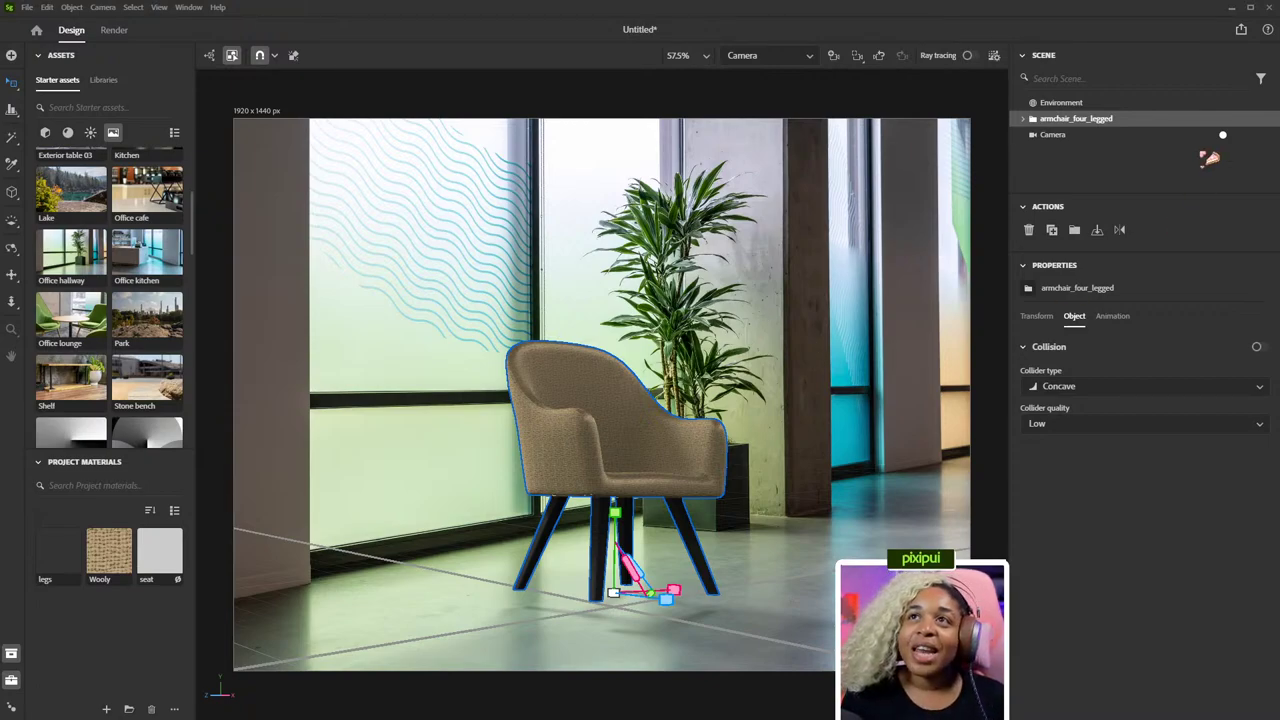
click(1232, 9)
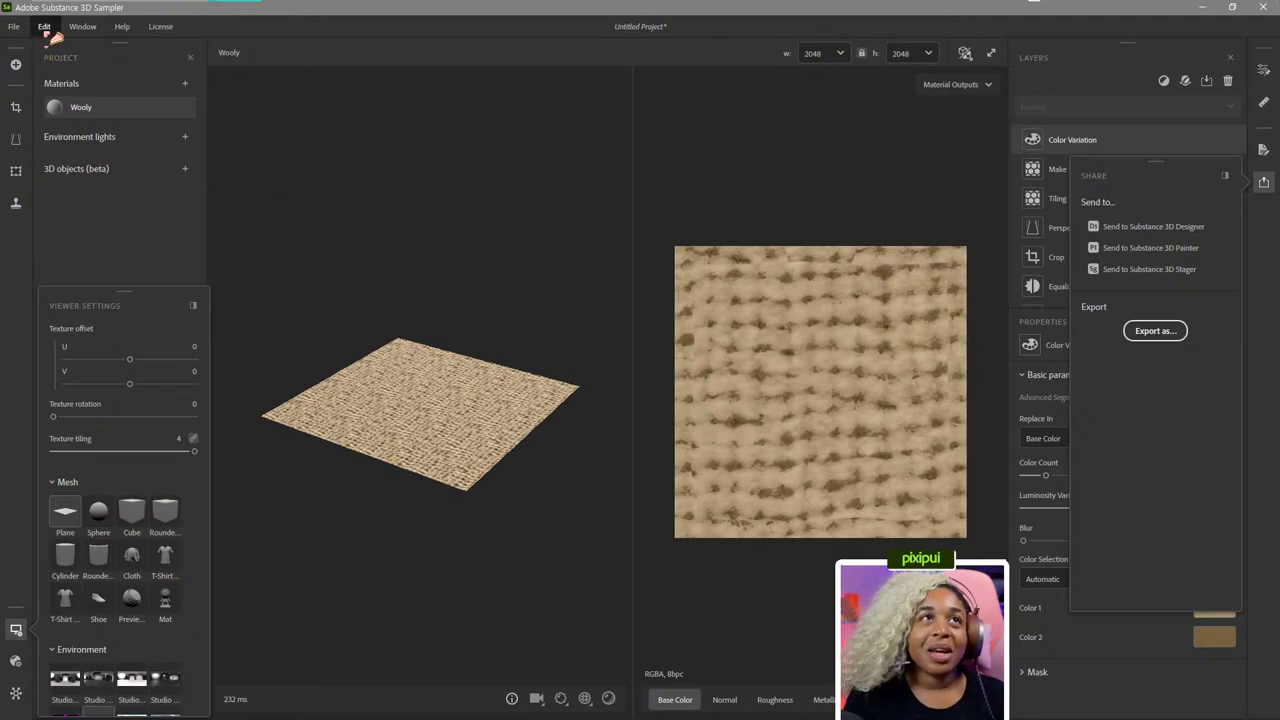
Start a new Sampler project without saving the current one, and switch to the Firefly browser window.
click(14, 27)
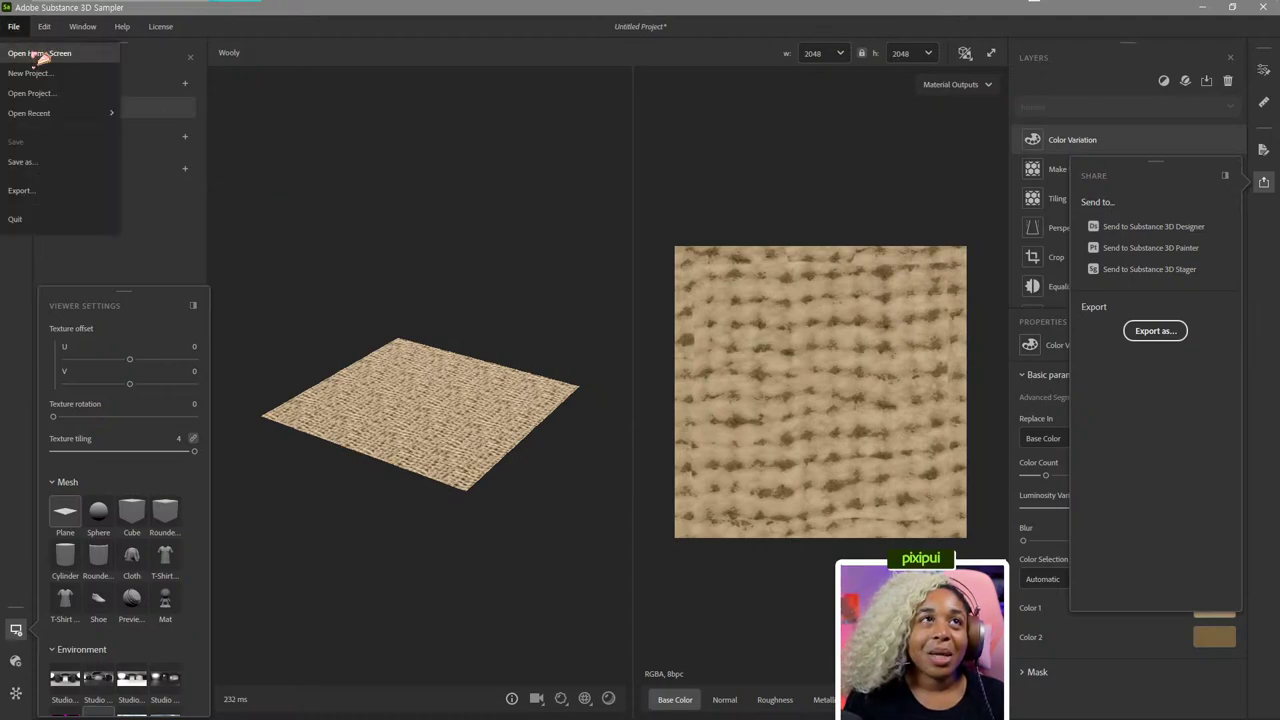
click(80, 78)
click(737, 400)
key(alt+Tab)
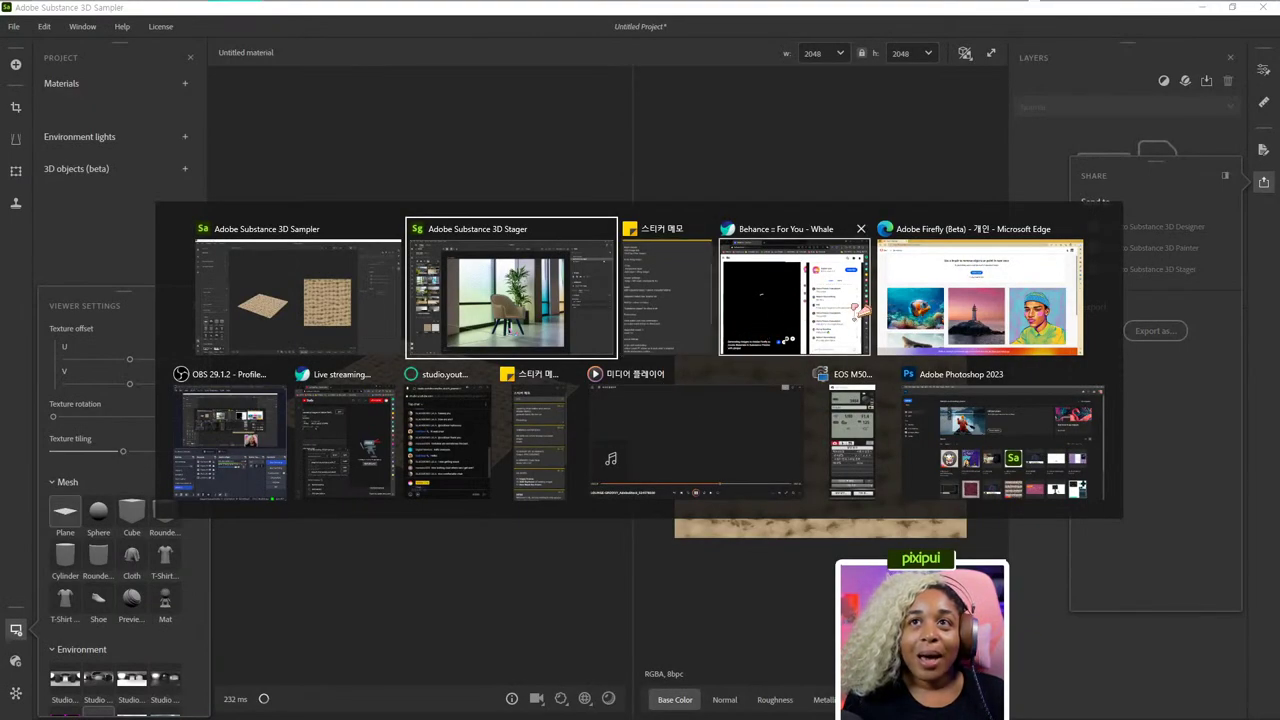
click(975, 295)
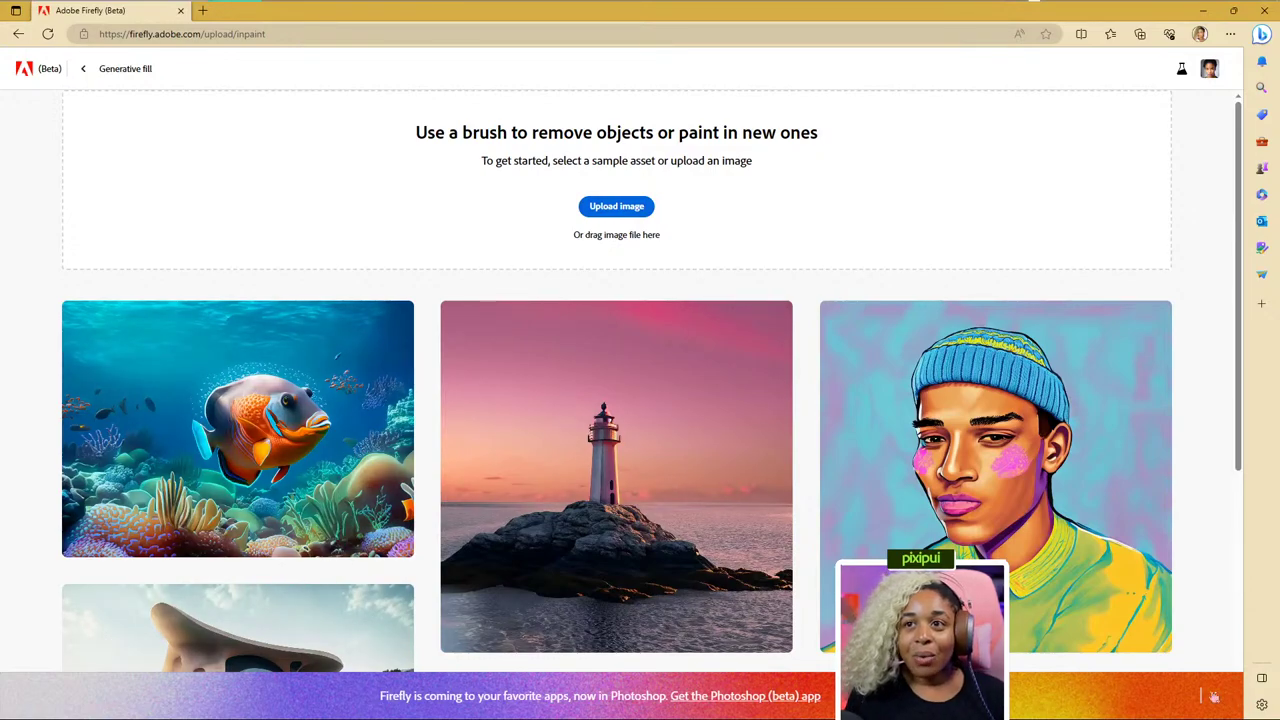
Dismiss the Firefly promo banner and open Text to image from the Firefly home page.
click(1213, 697)
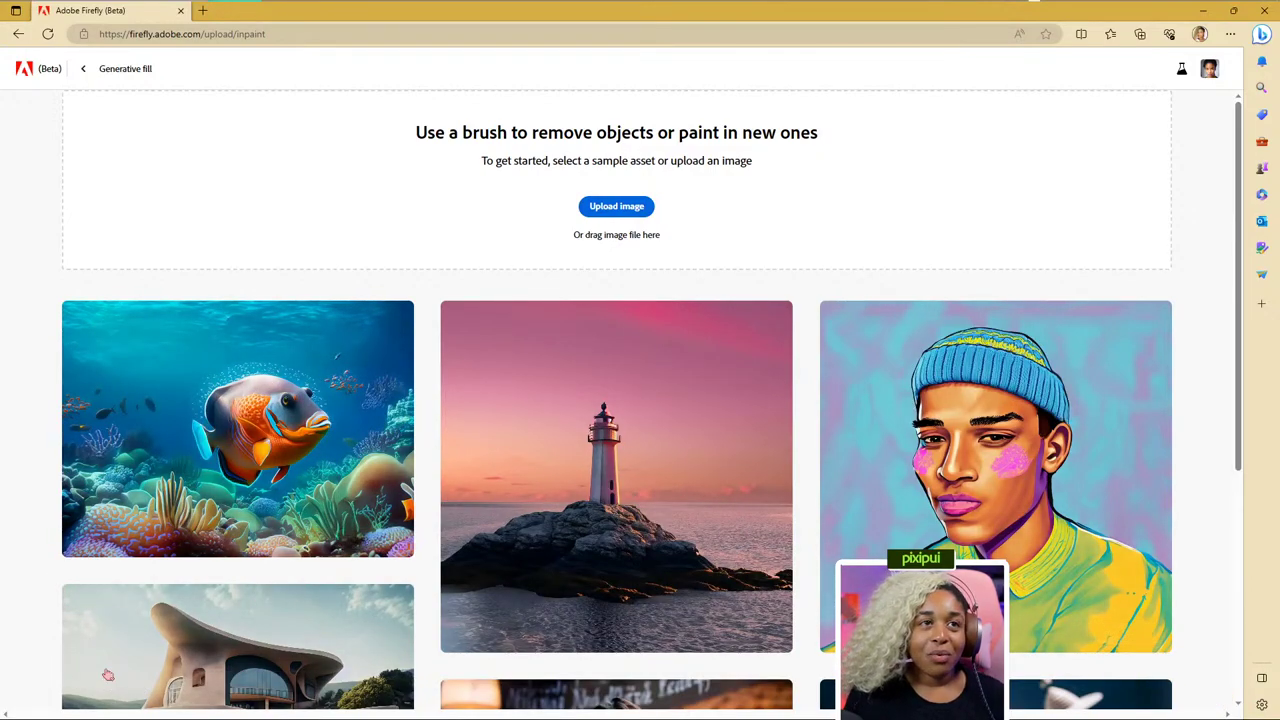
click(83, 68)
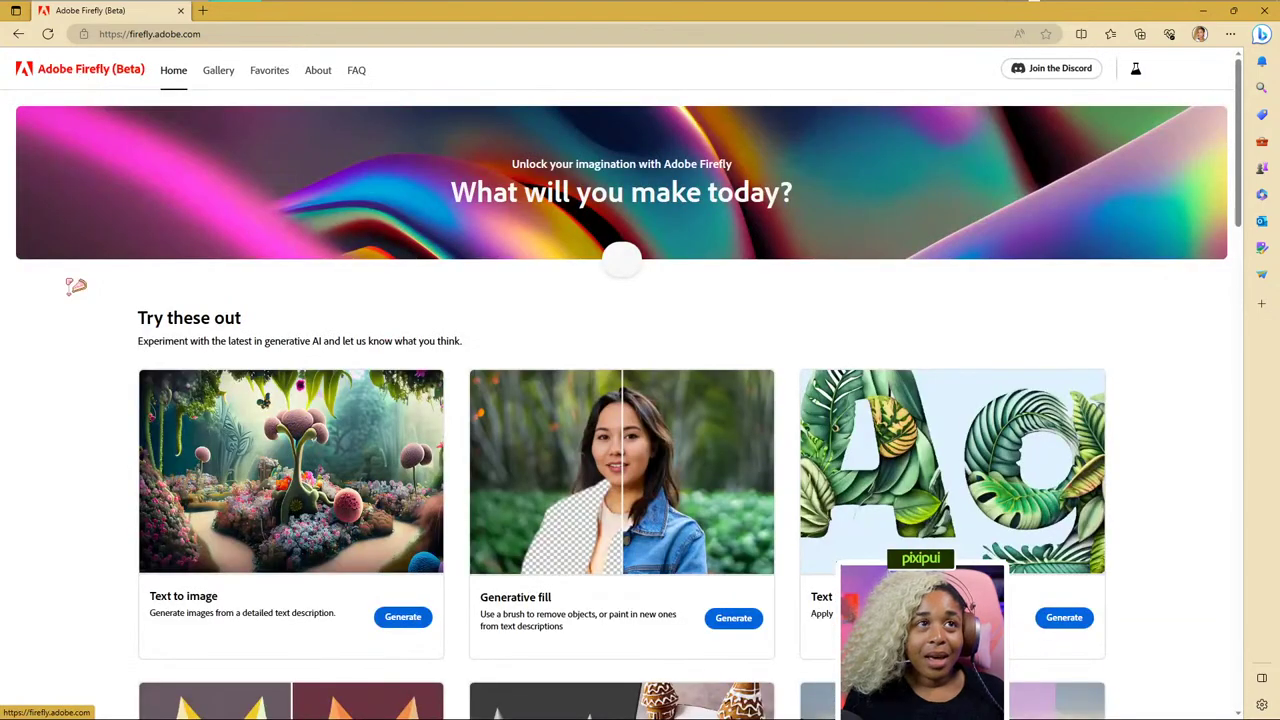
click(404, 617)
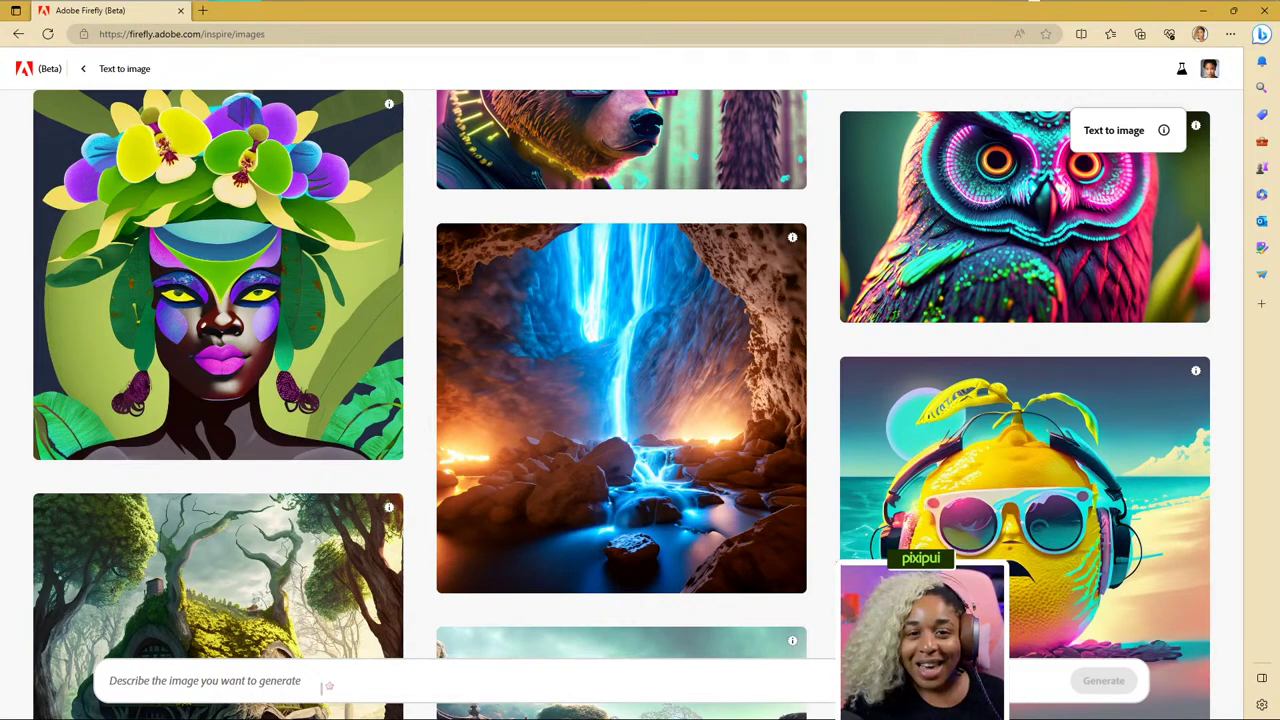
Enter the prompt 'circle patch mole embroidery', fixing typos, and generate four patch images.
text(c)
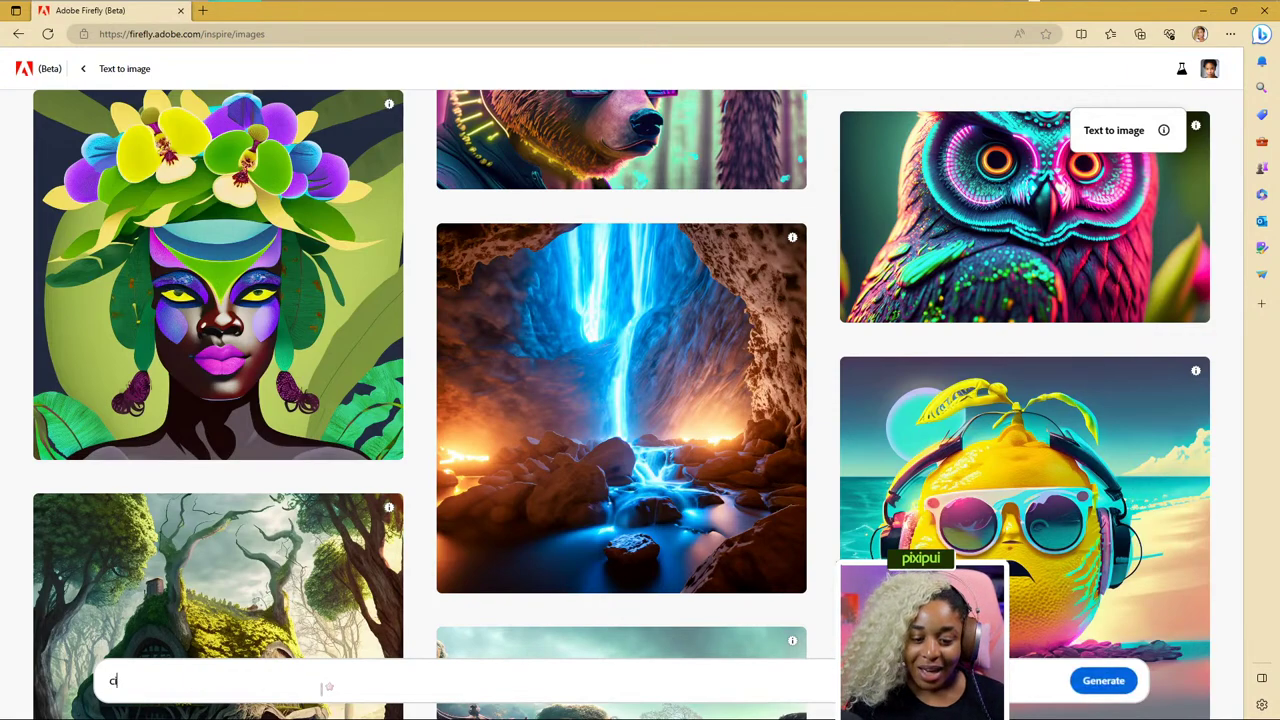
text(ircle )
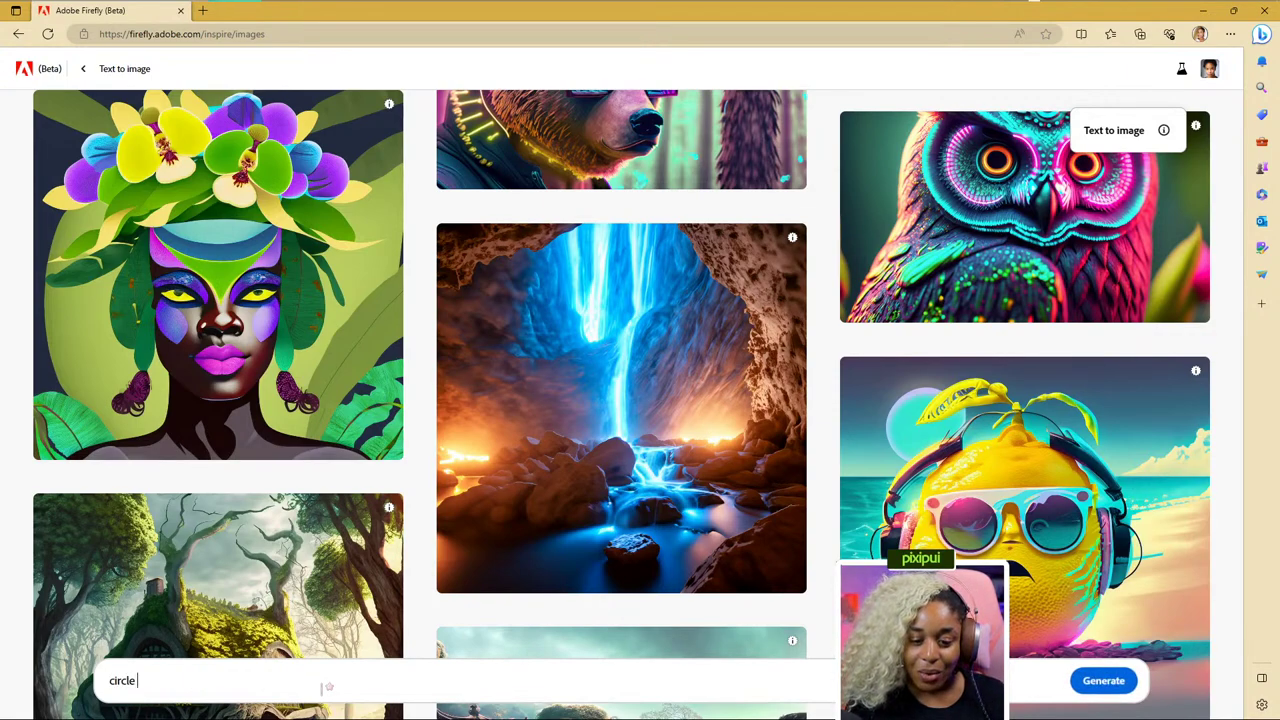
text(patch cite)
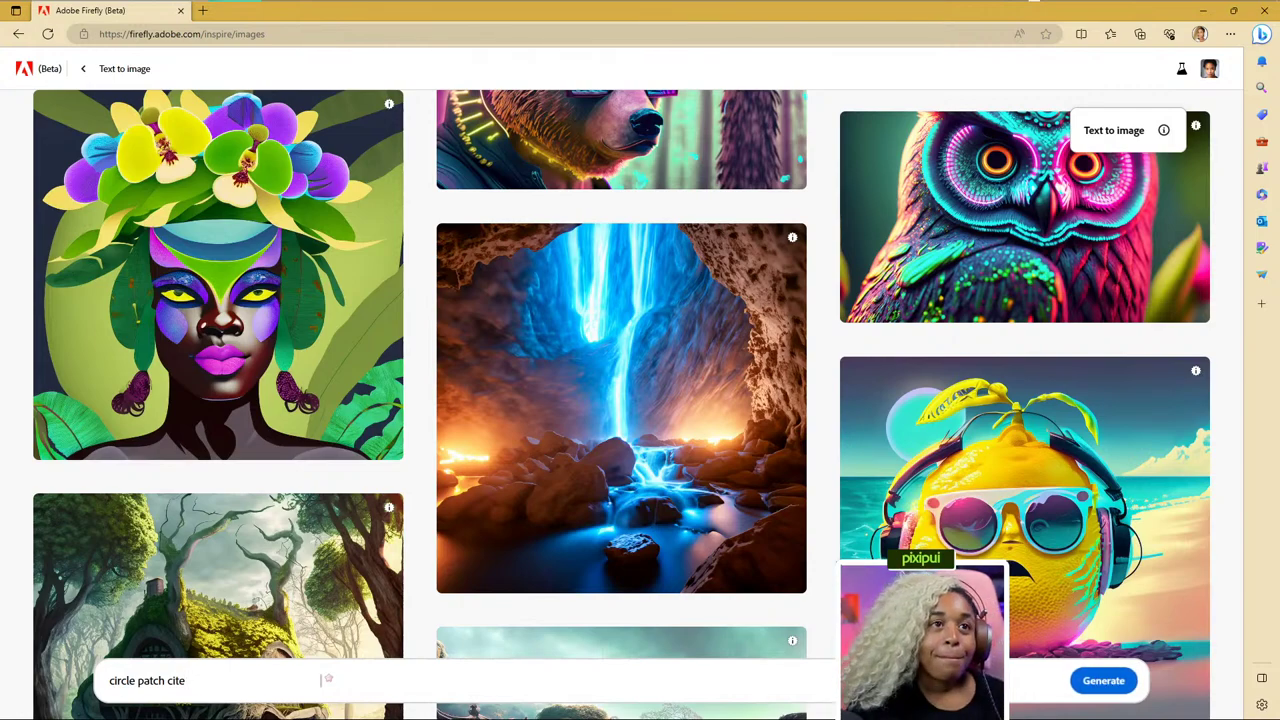
click(169, 681)
text(hole)
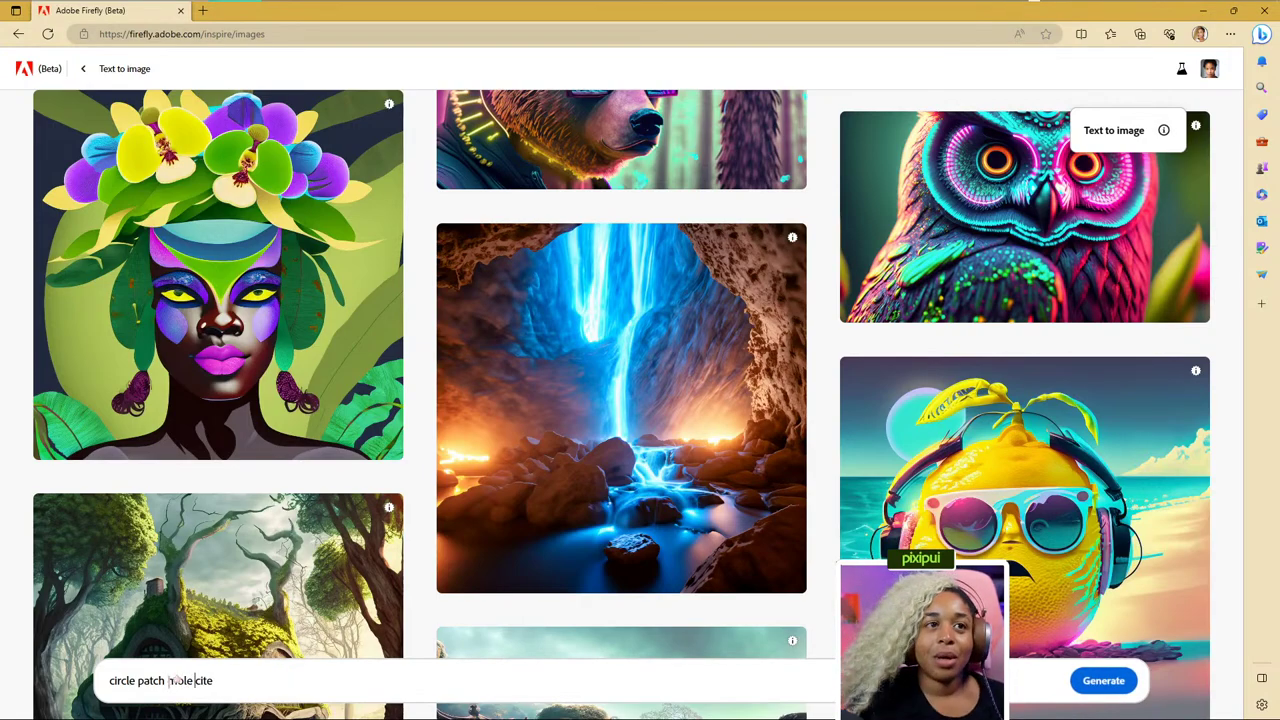
click(222, 681)
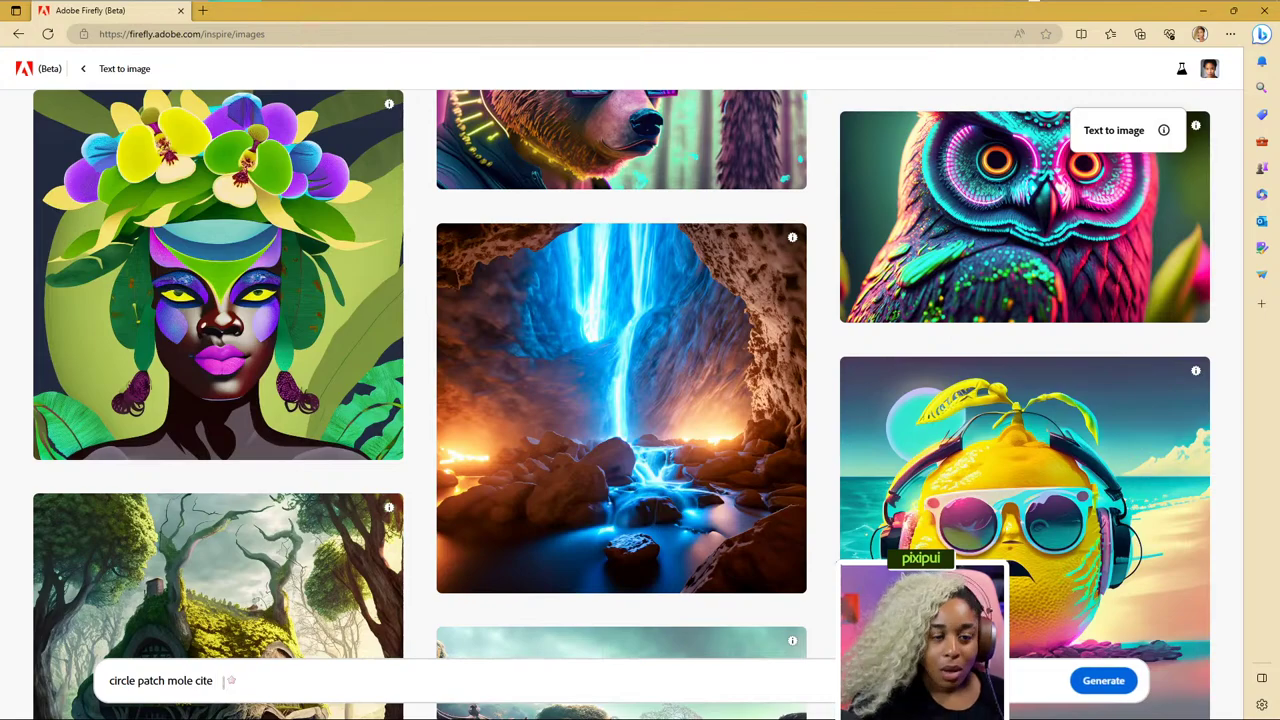
key(BackSpace)
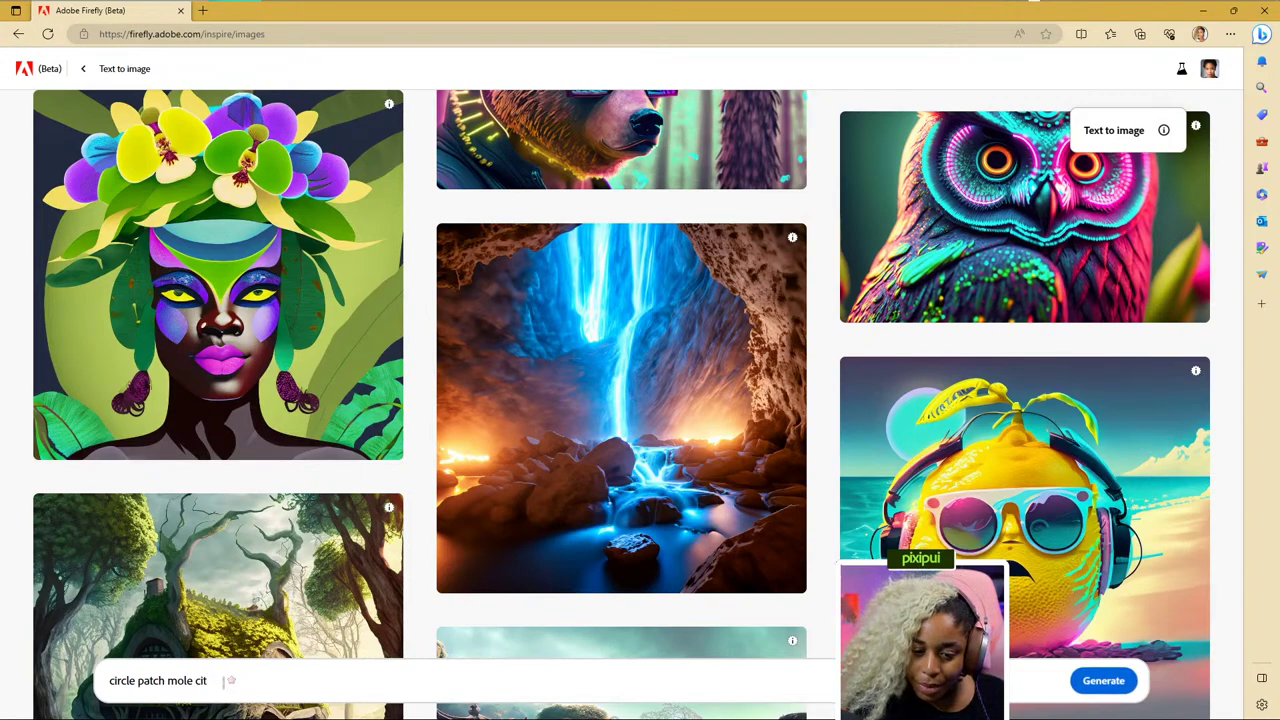
key(BackSpace)
key(BackSpace)
key(BackSpace)
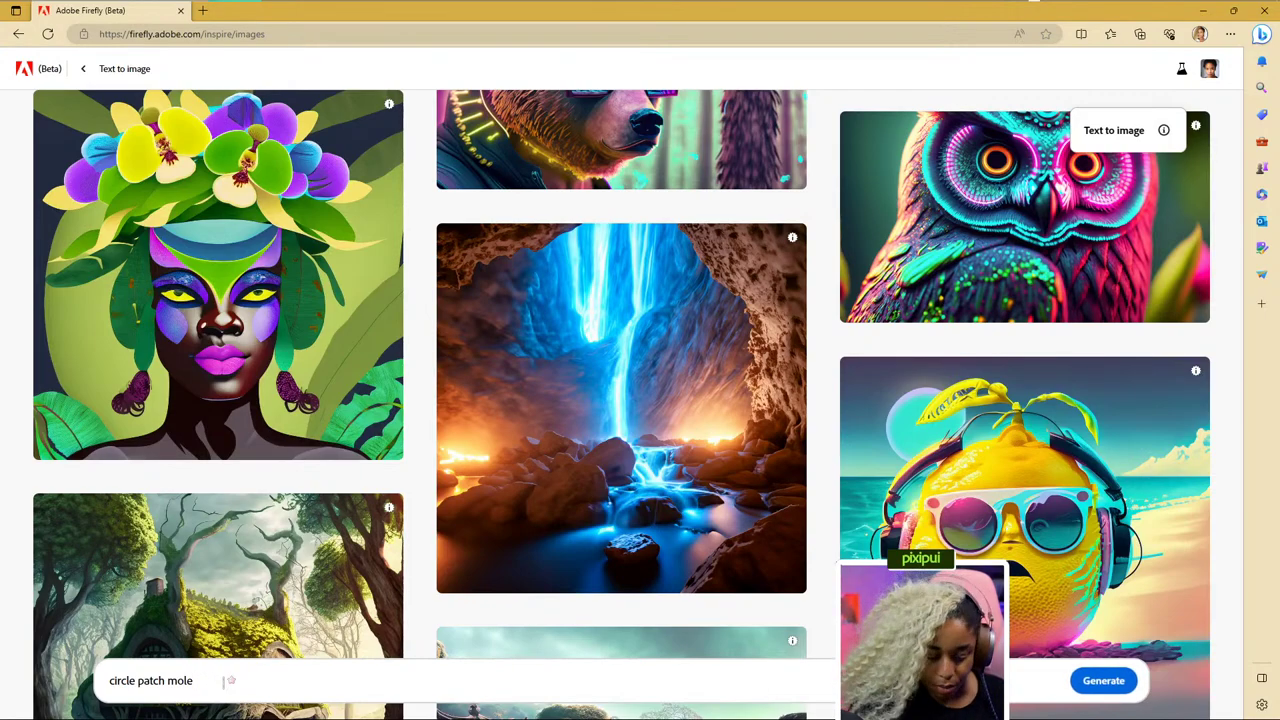
text(emb)
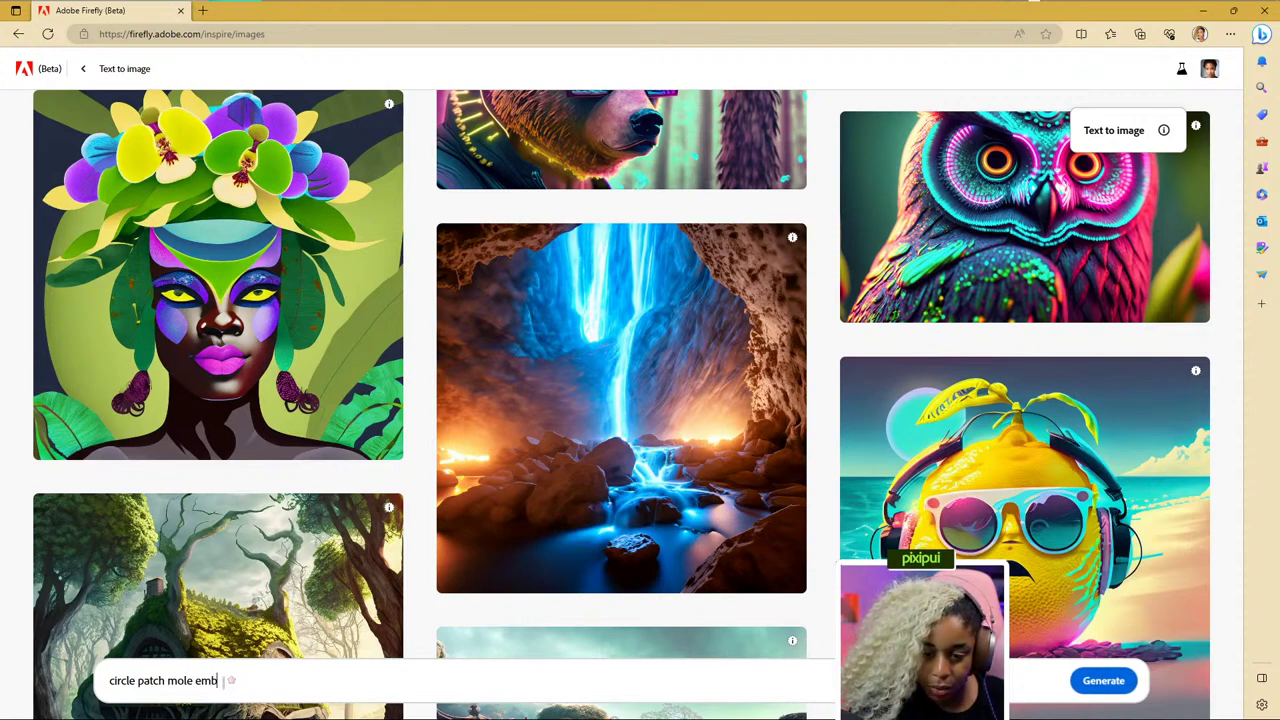
text(roidery)
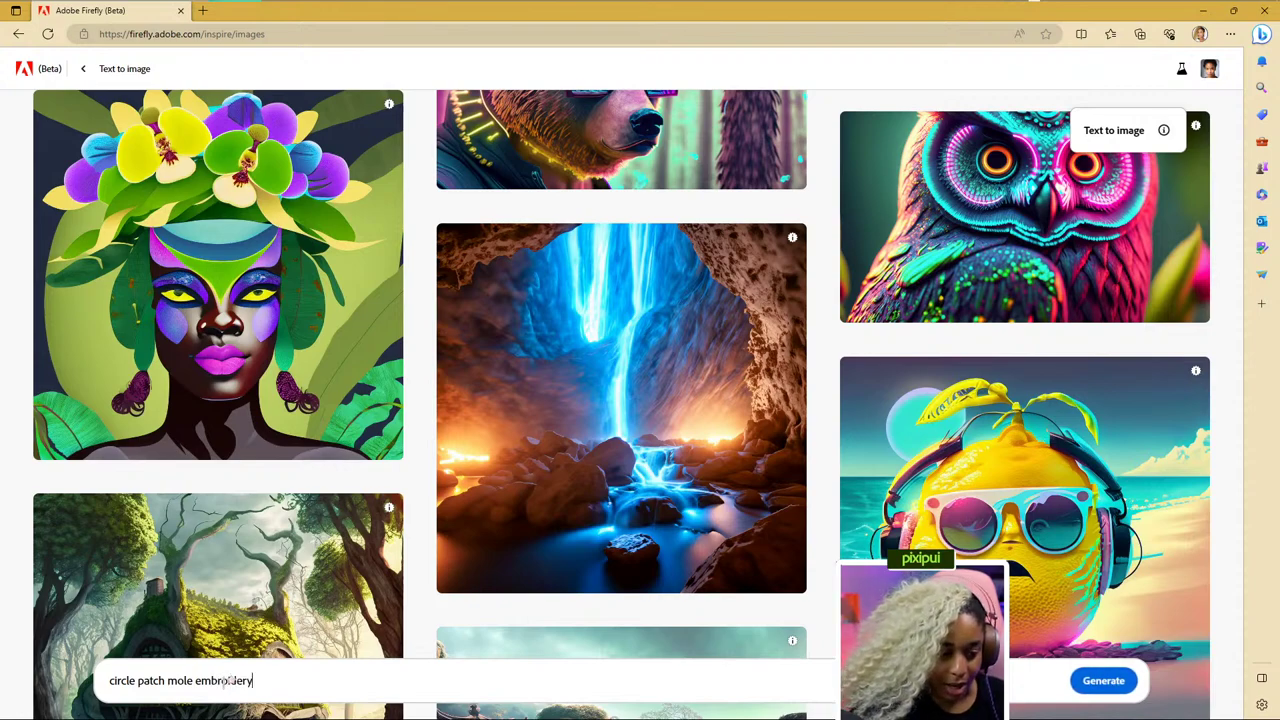
key(Return)
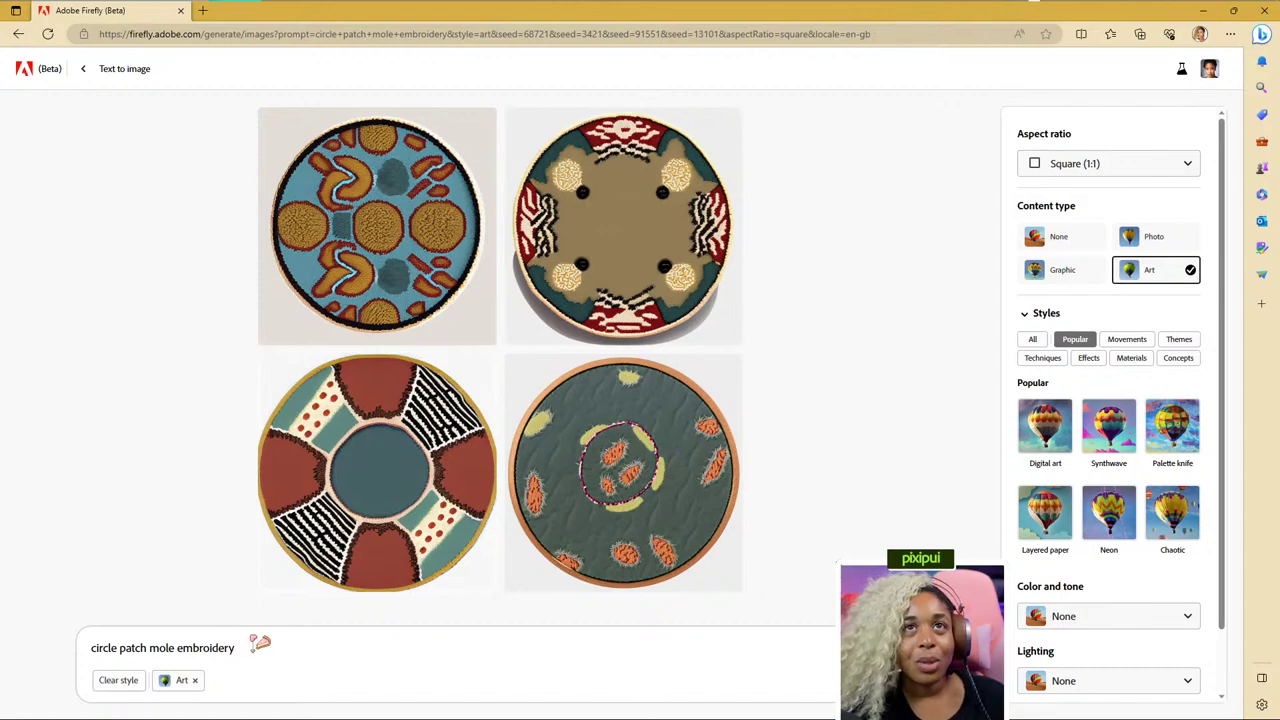
Replace 'mole' with 'turtle wombat', then add 'ferret zebra', regenerating after each change.
drag(175, 648, 150, 648)
text(tu)
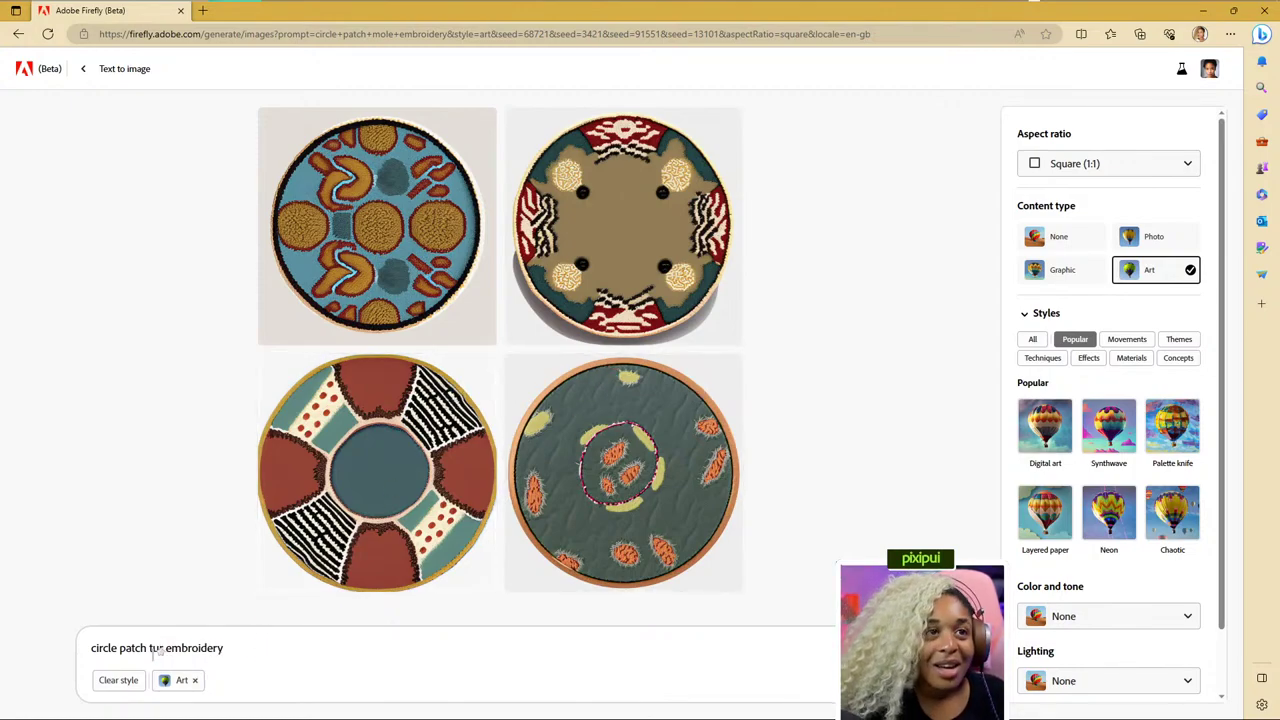
text(rtle )
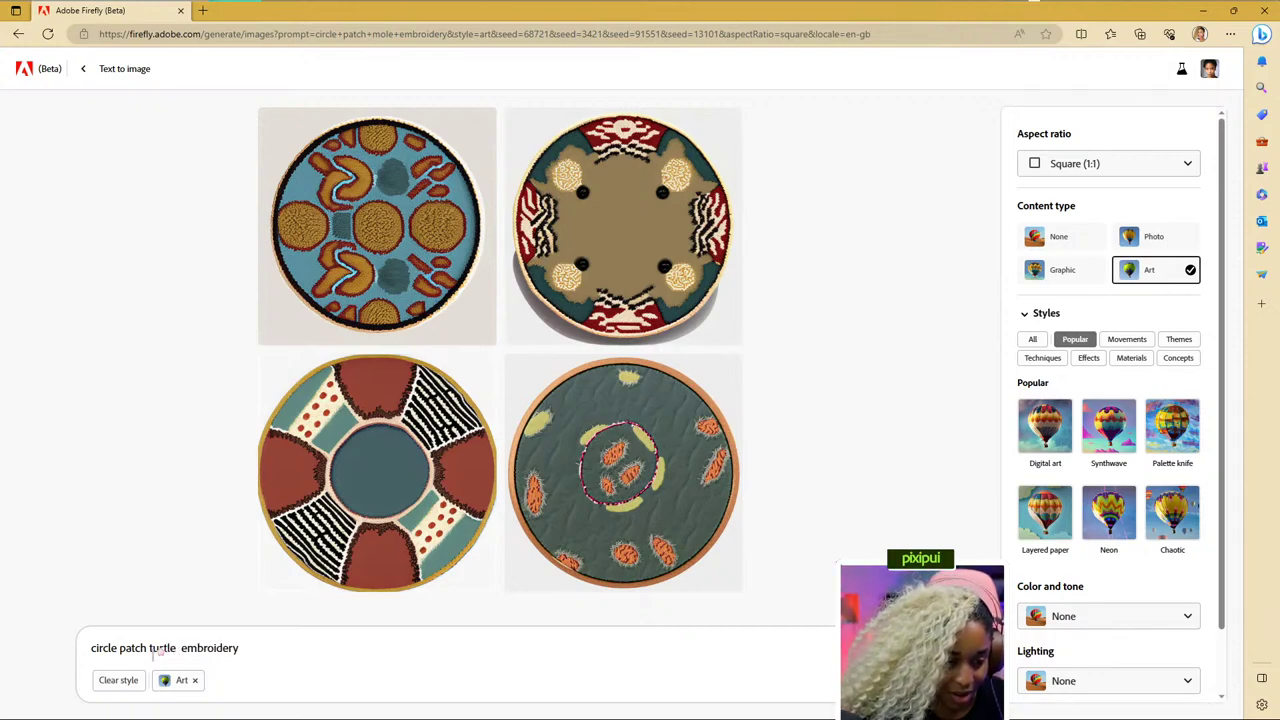
text(wombat)
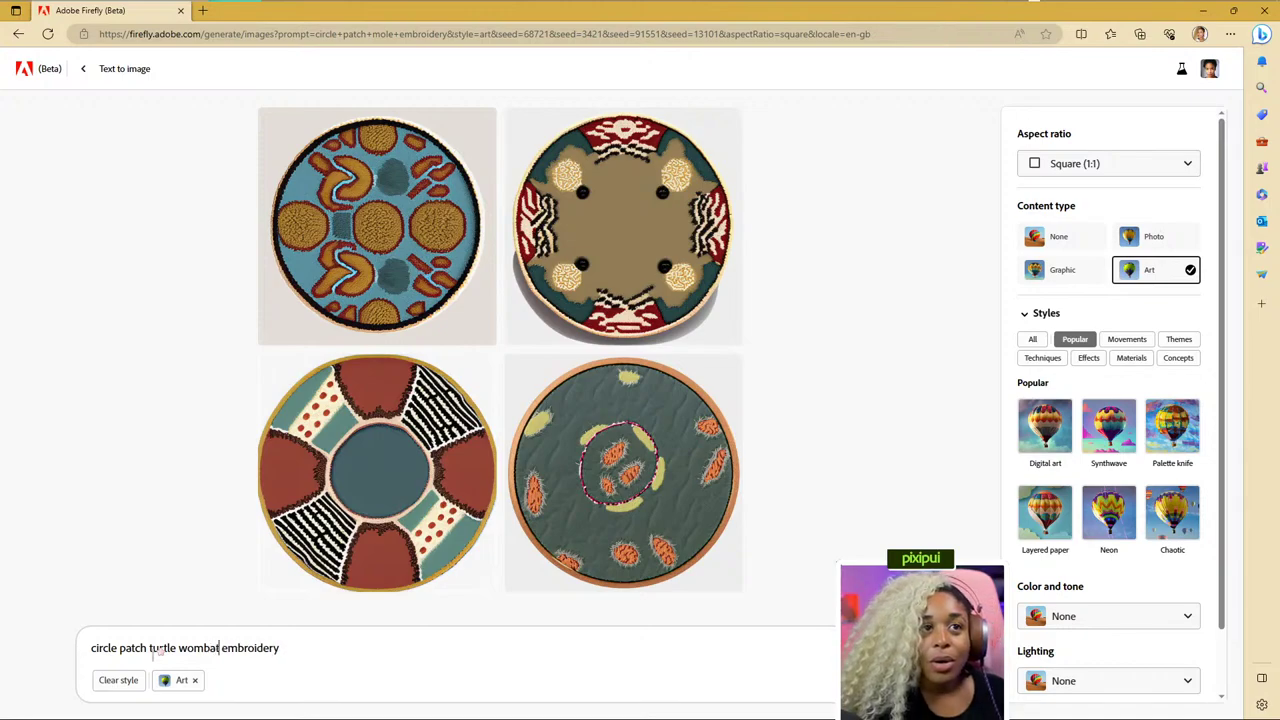
key(Return)
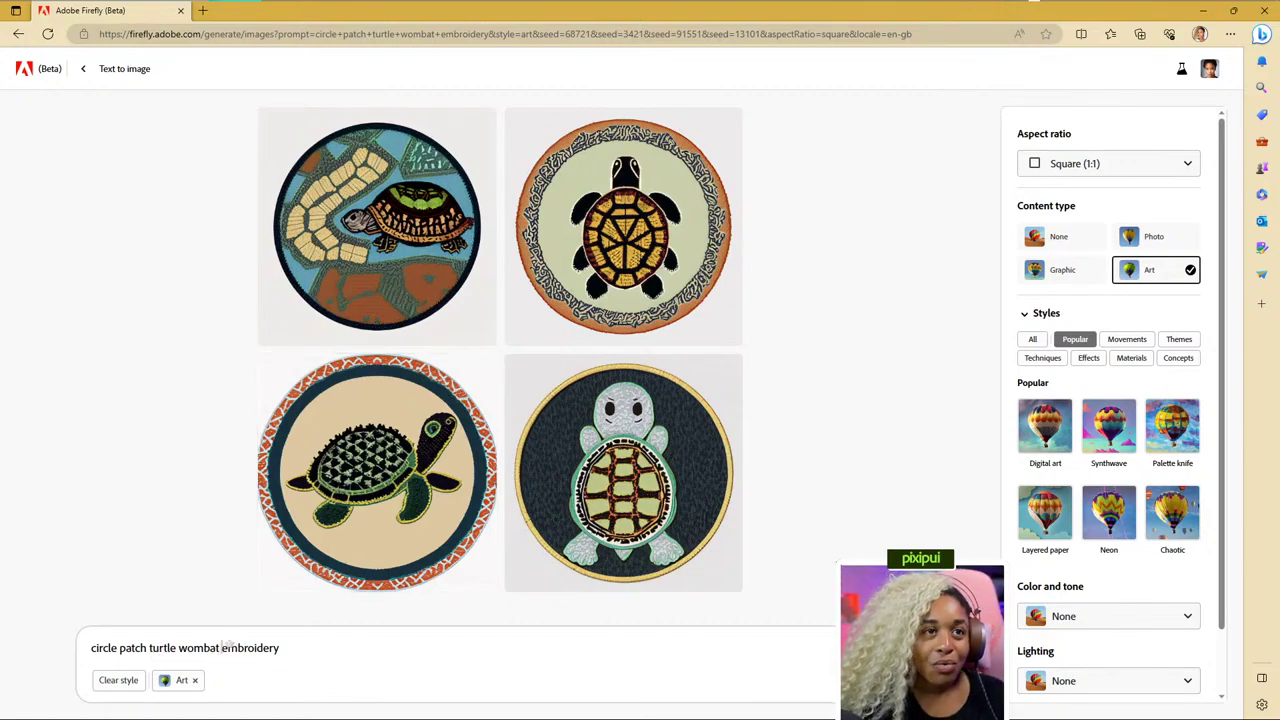
text(,ferret)
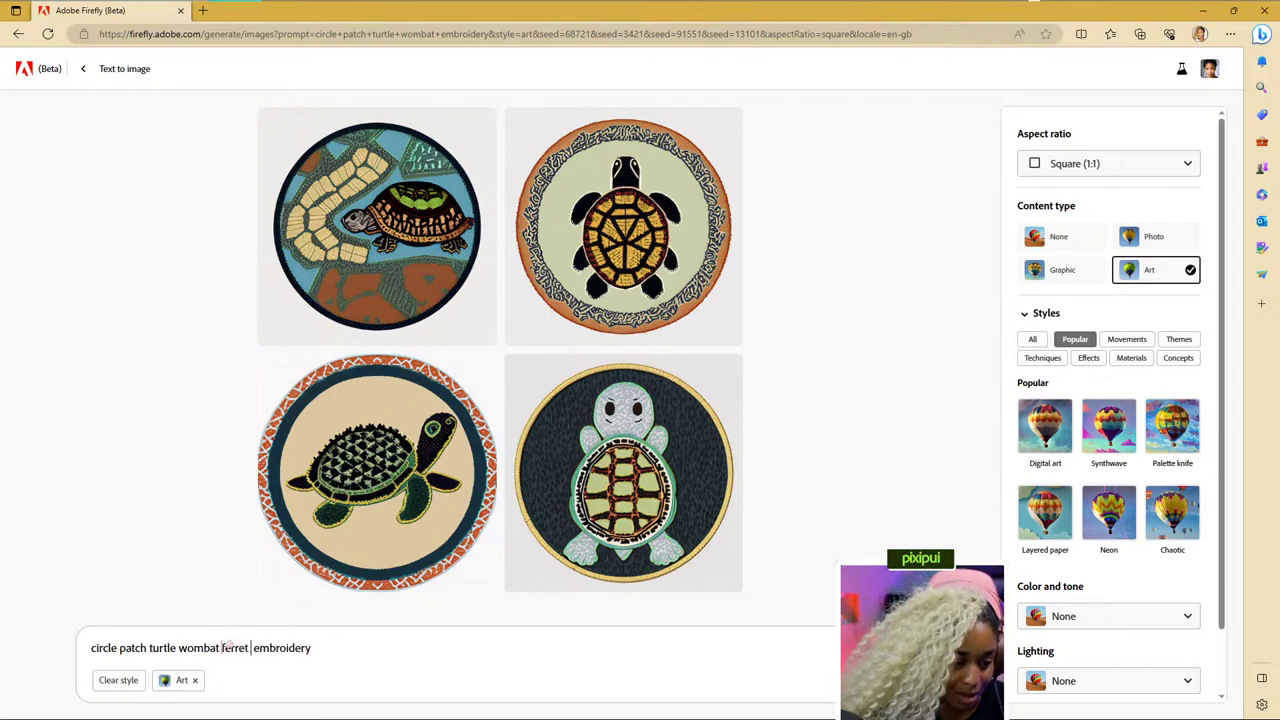
text( zebra)
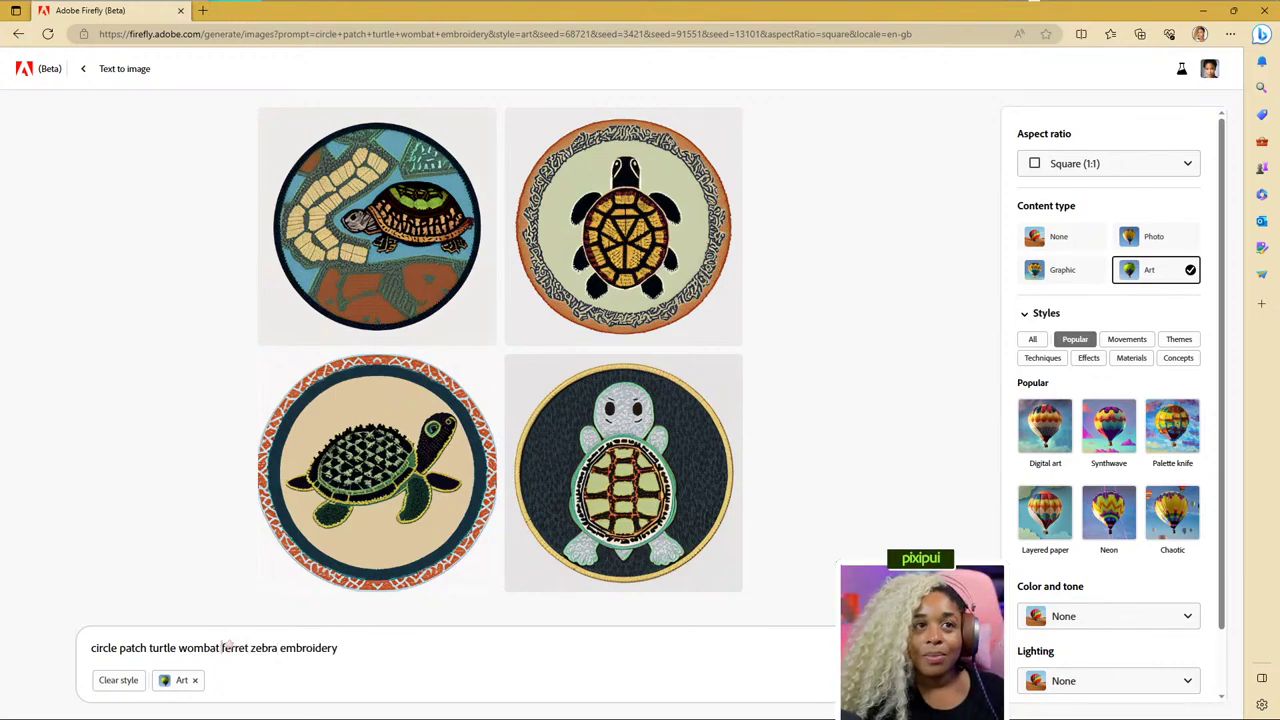
key(Return)
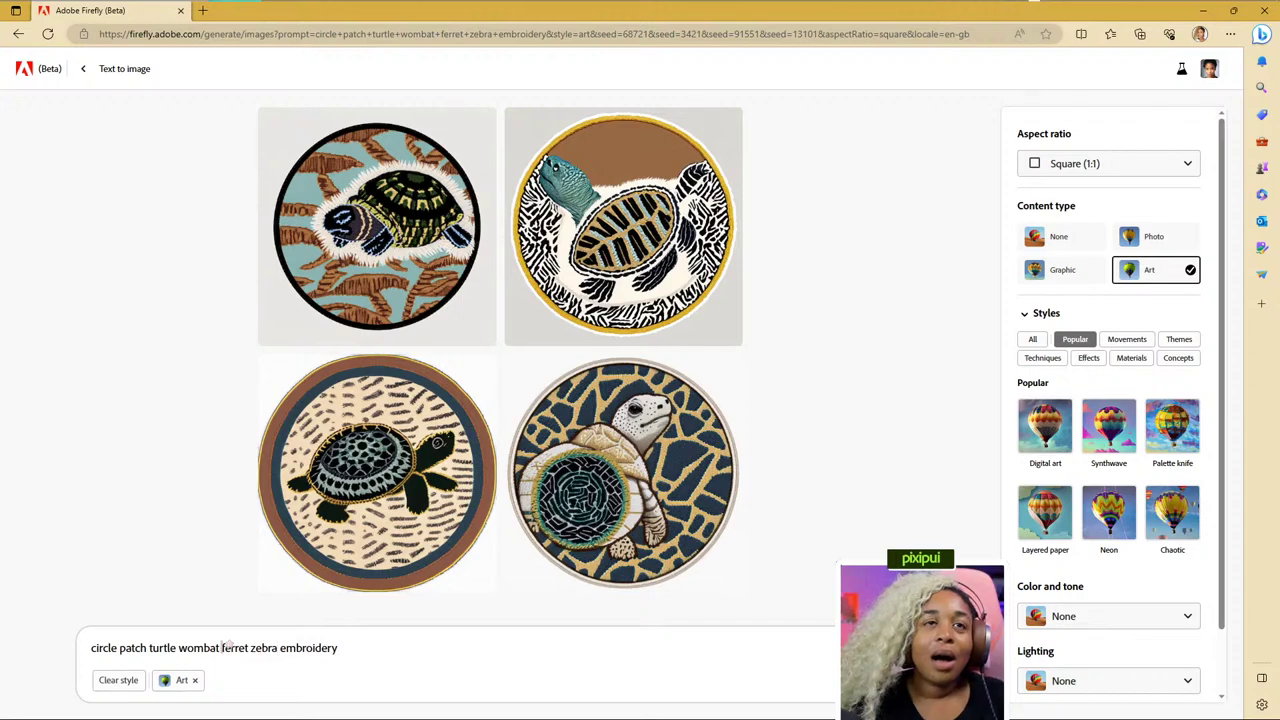
Delete 'turtle wombat' and 'zebra' to leave 'circle patch ferret embroidery', then regenerate.
mouse_move(598, 242)
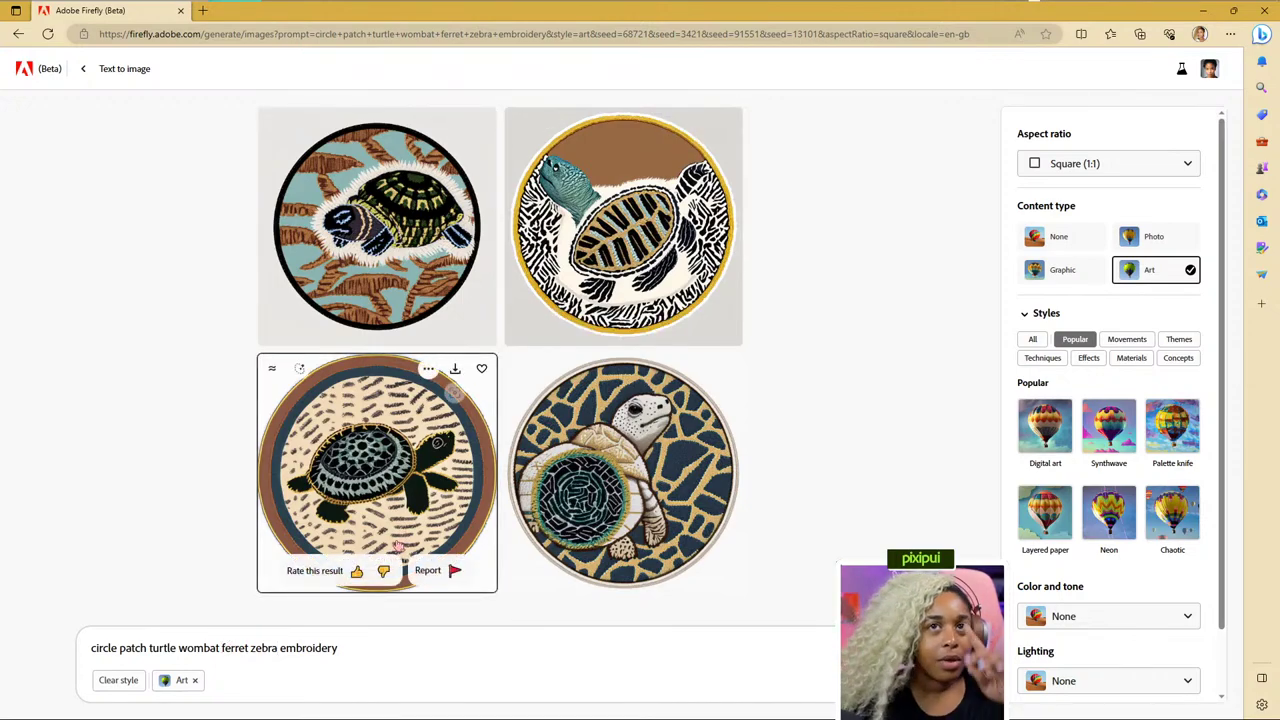
drag(149, 648, 175, 648)
key(BackSpace)
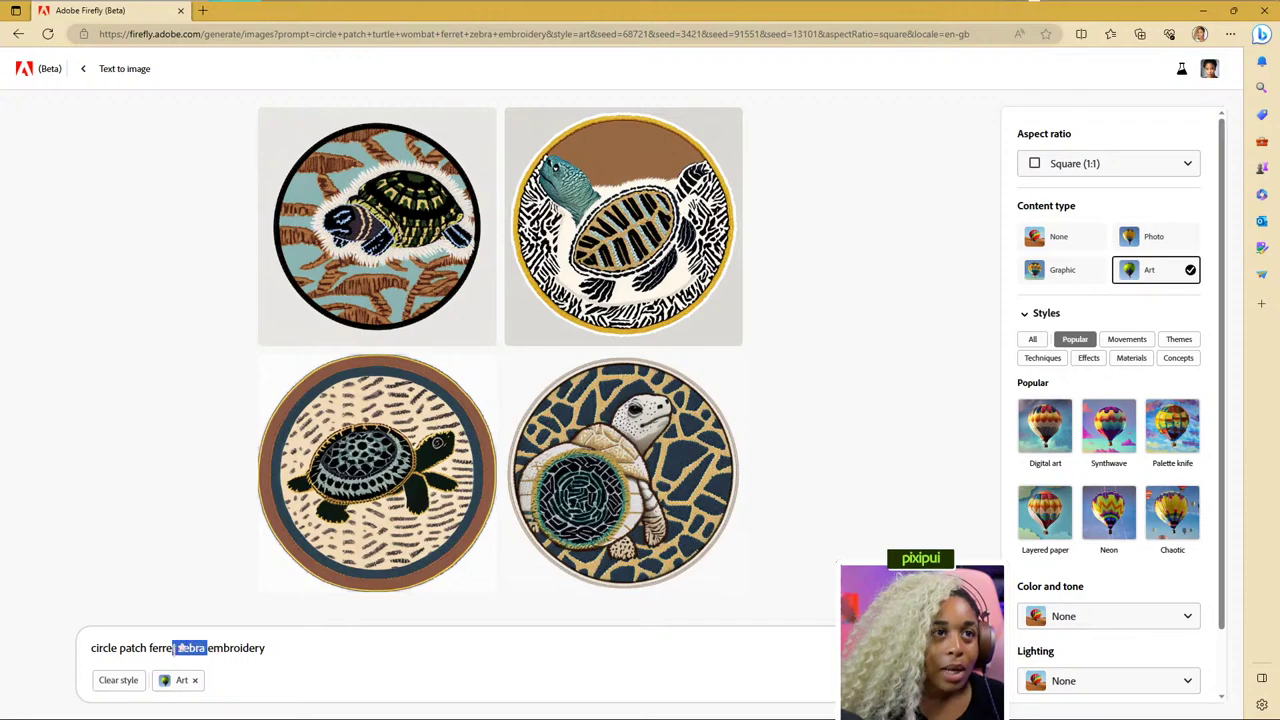
key(BackSpace)
key(Return)
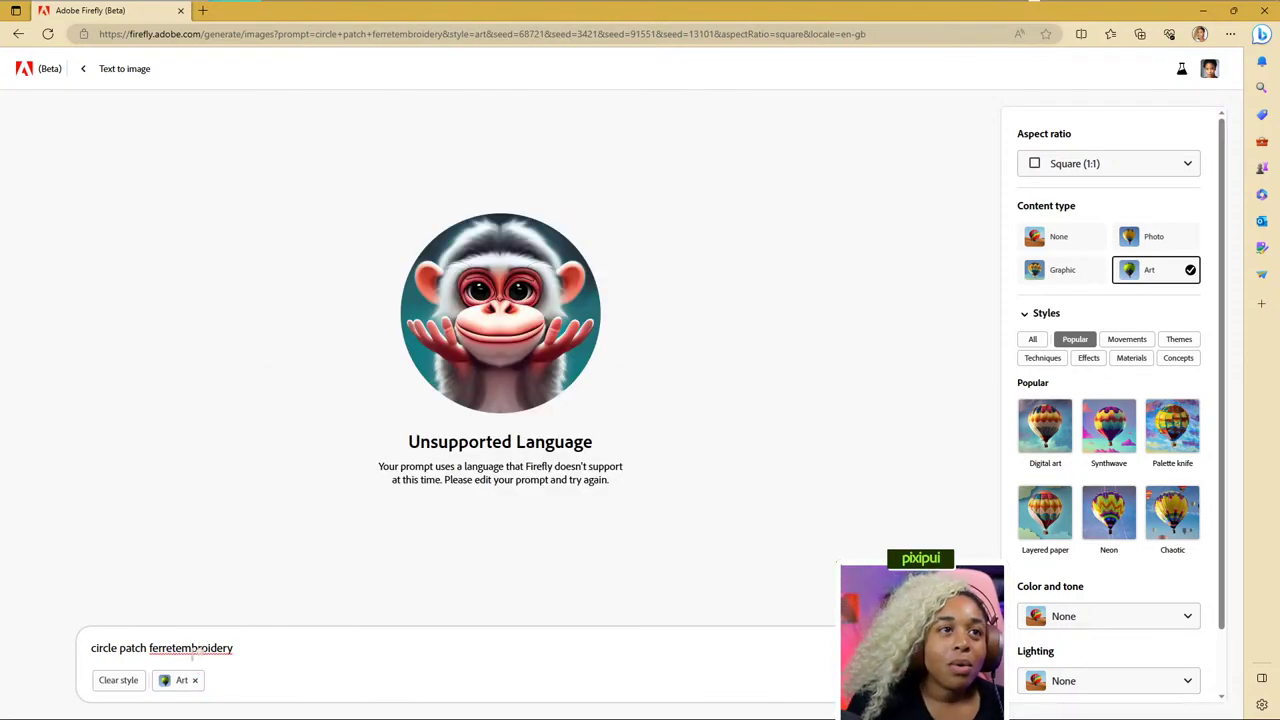
key(Return)
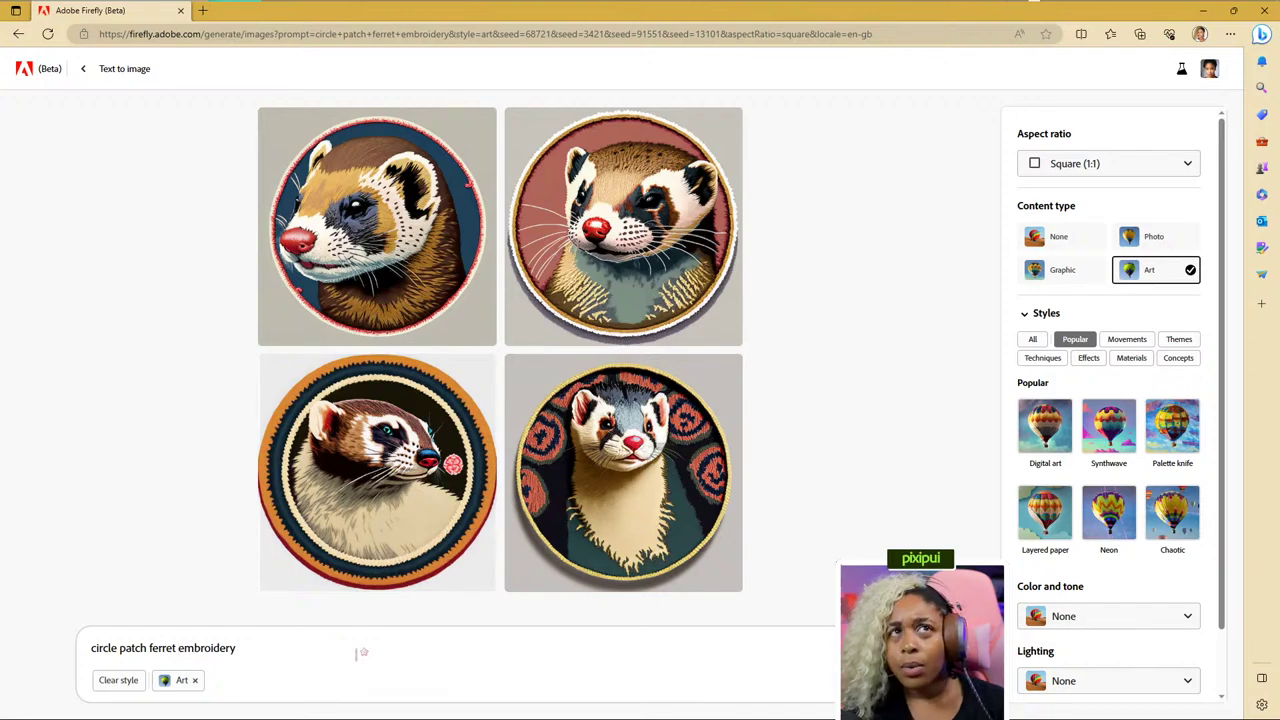
Insert 'cute' before 'ferret' and regenerate with 'circle patch cute ferret embroidery'.
click(151, 648)
text(cute)
key(Return)
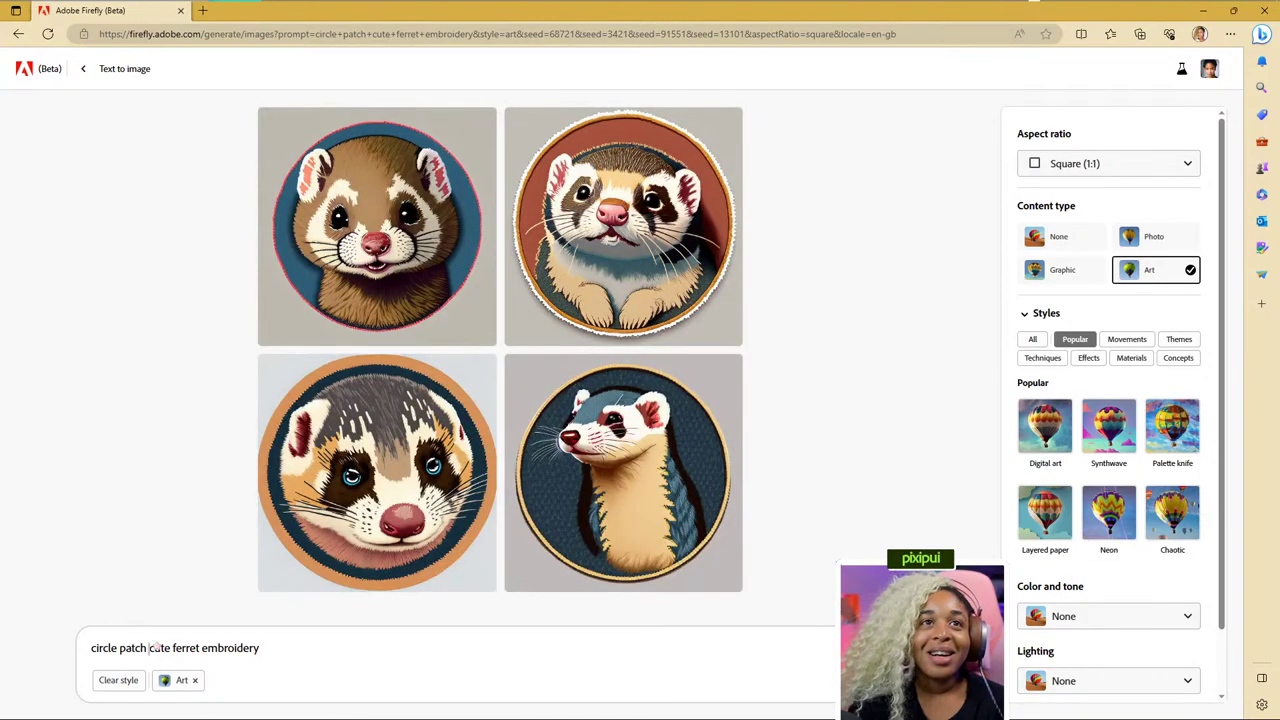
mouse_move(454, 147)
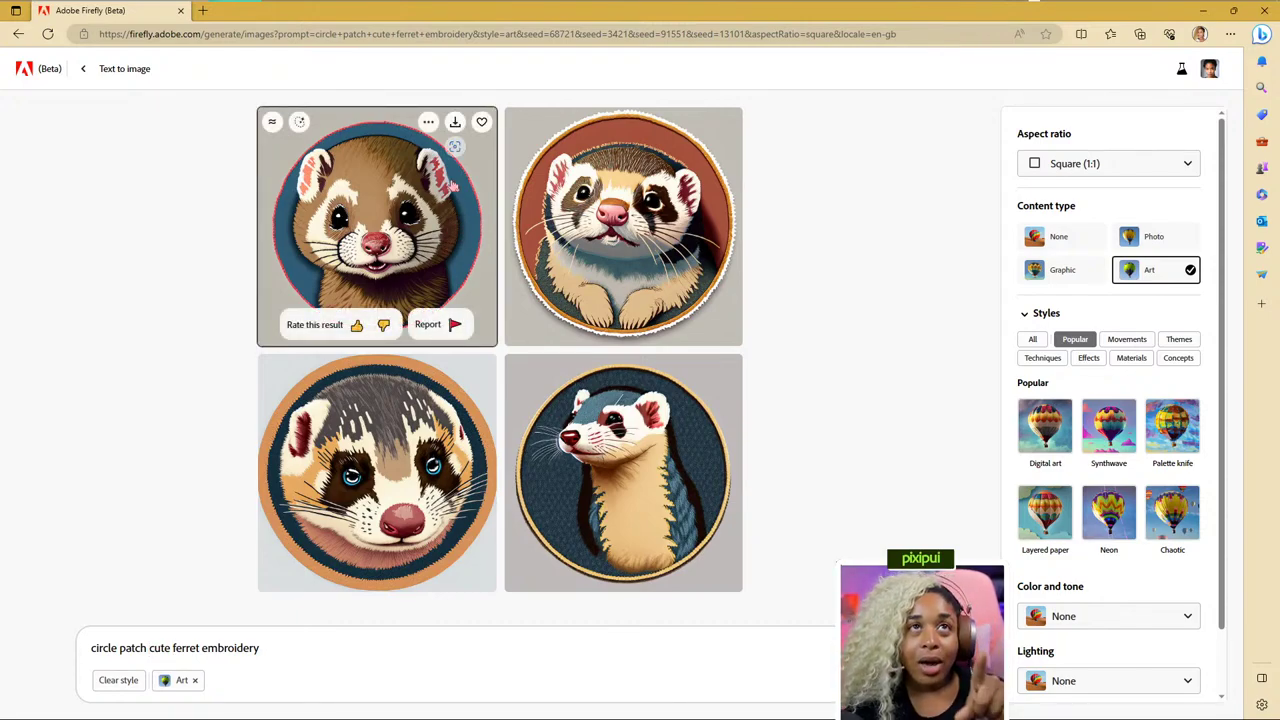
Download the first cute ferret patch as a JPG and switch to Photoshop.
click(455, 122)
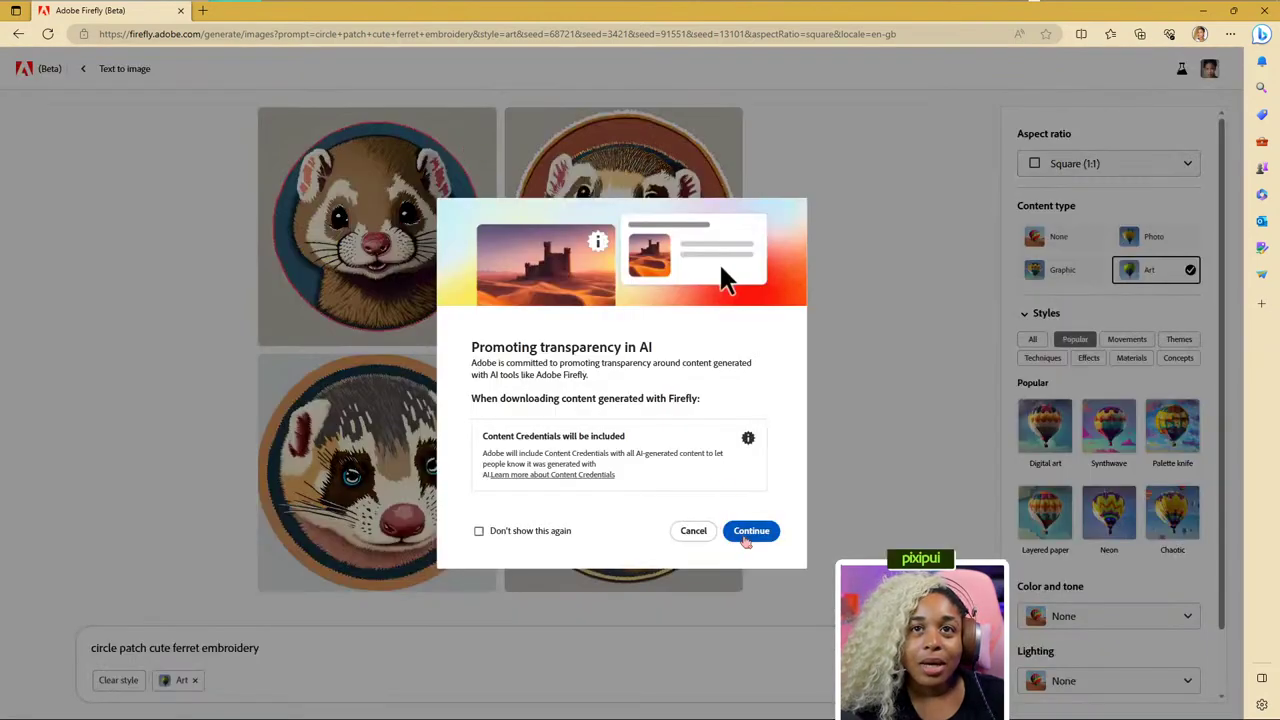
click(750, 531)
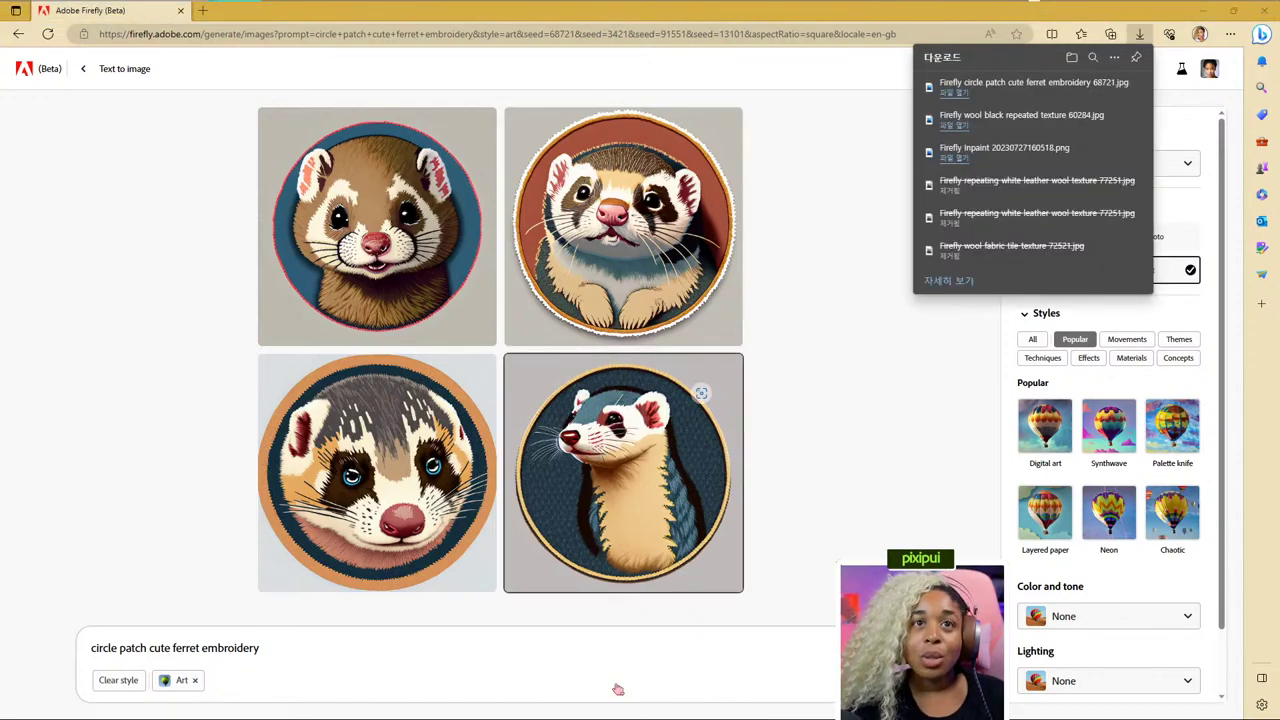
key(alt+Tab)
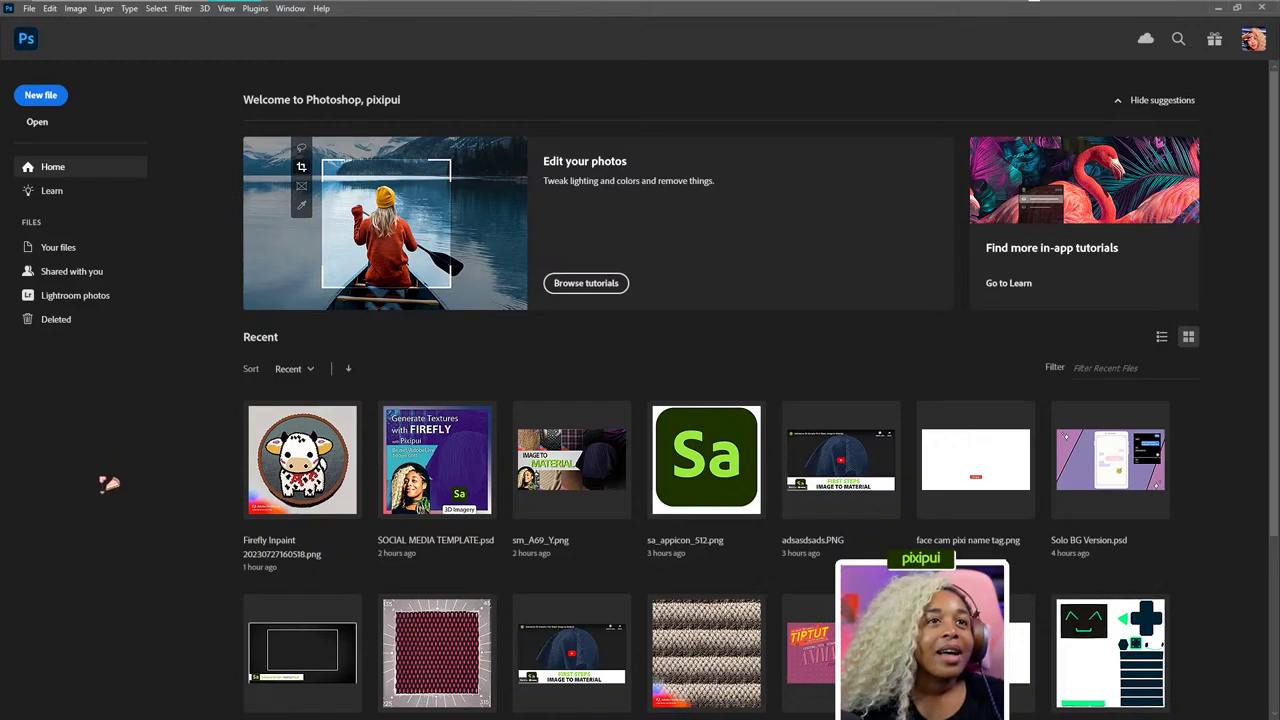
Open the downloaded Firefly ferret JPG from the Downloads folder.
click(47, 128)
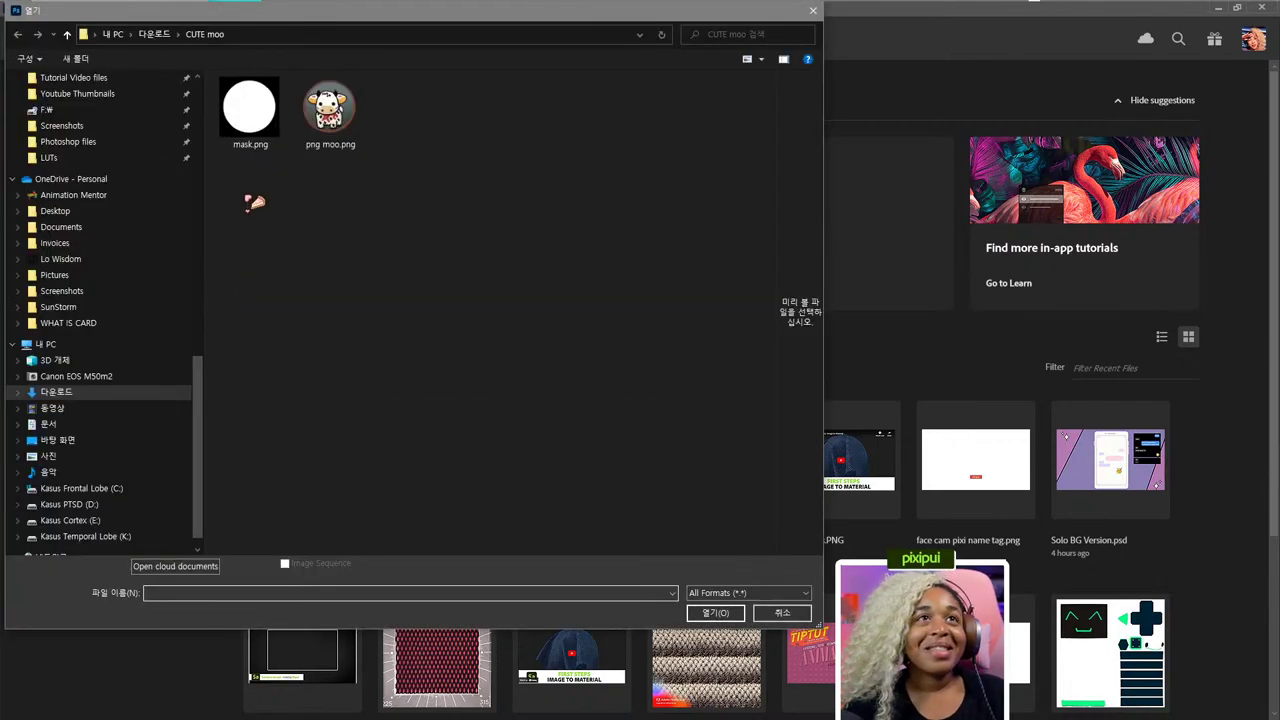
click(154, 34)
double_click(256, 128)
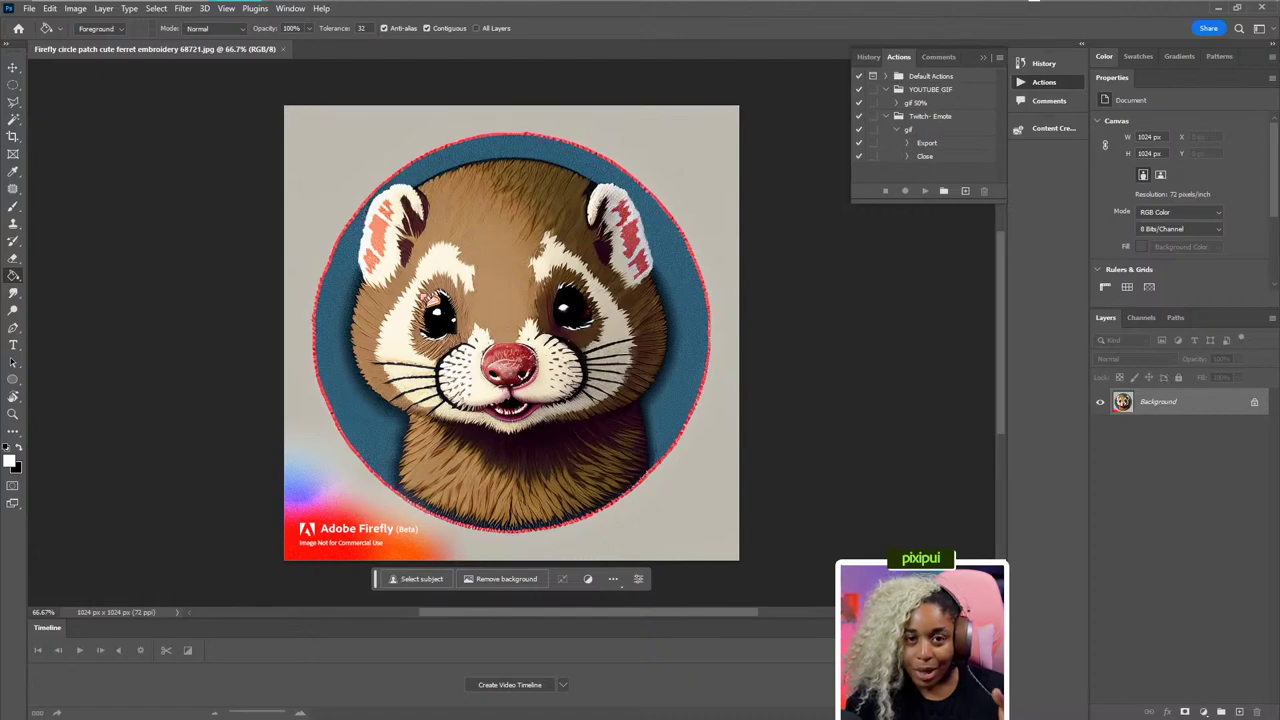
Convert Background into Layer 0 and draw a white circle with no stroke over the patch.
double_click(1212, 402)
key(Return)
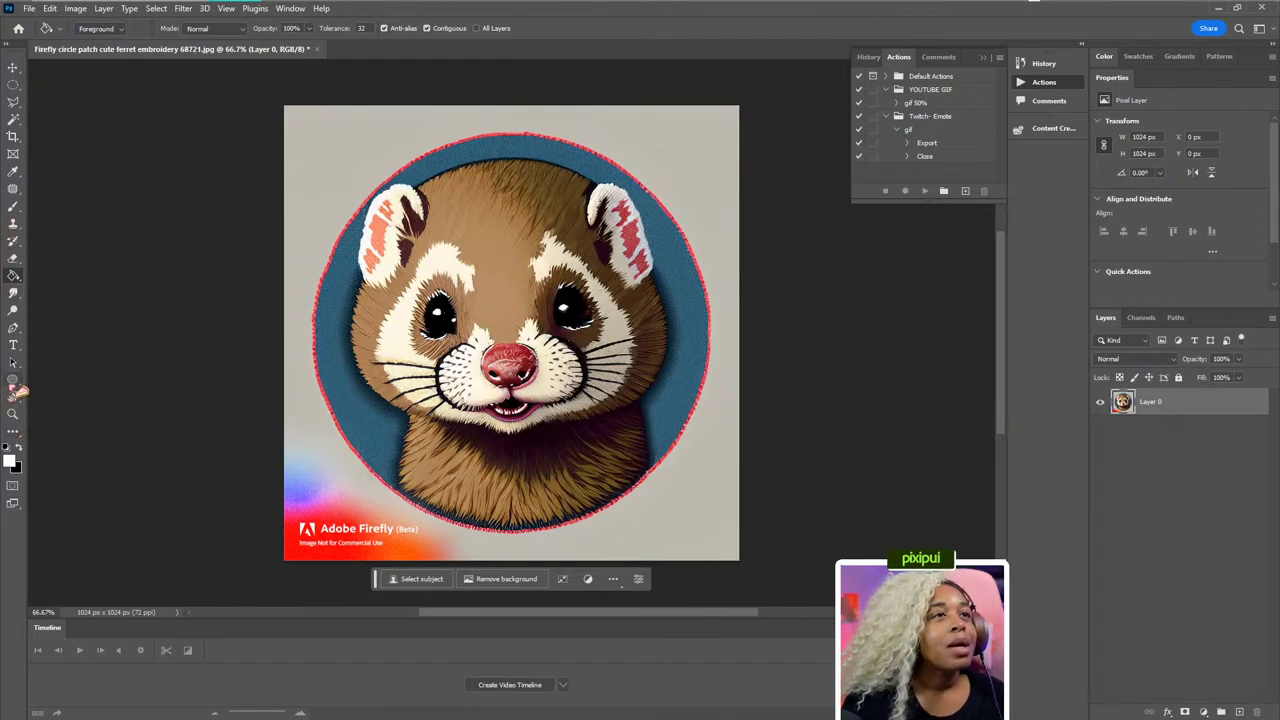
click(14, 381)
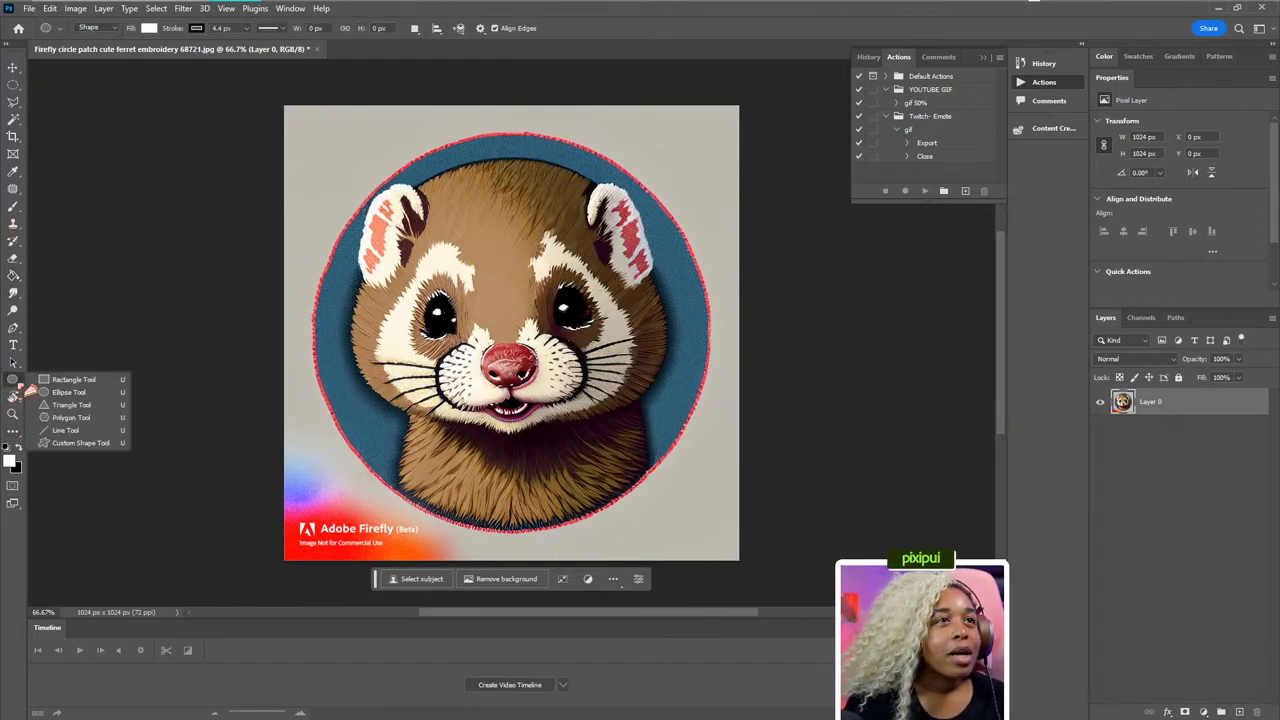
click(62, 393)
click(197, 28)
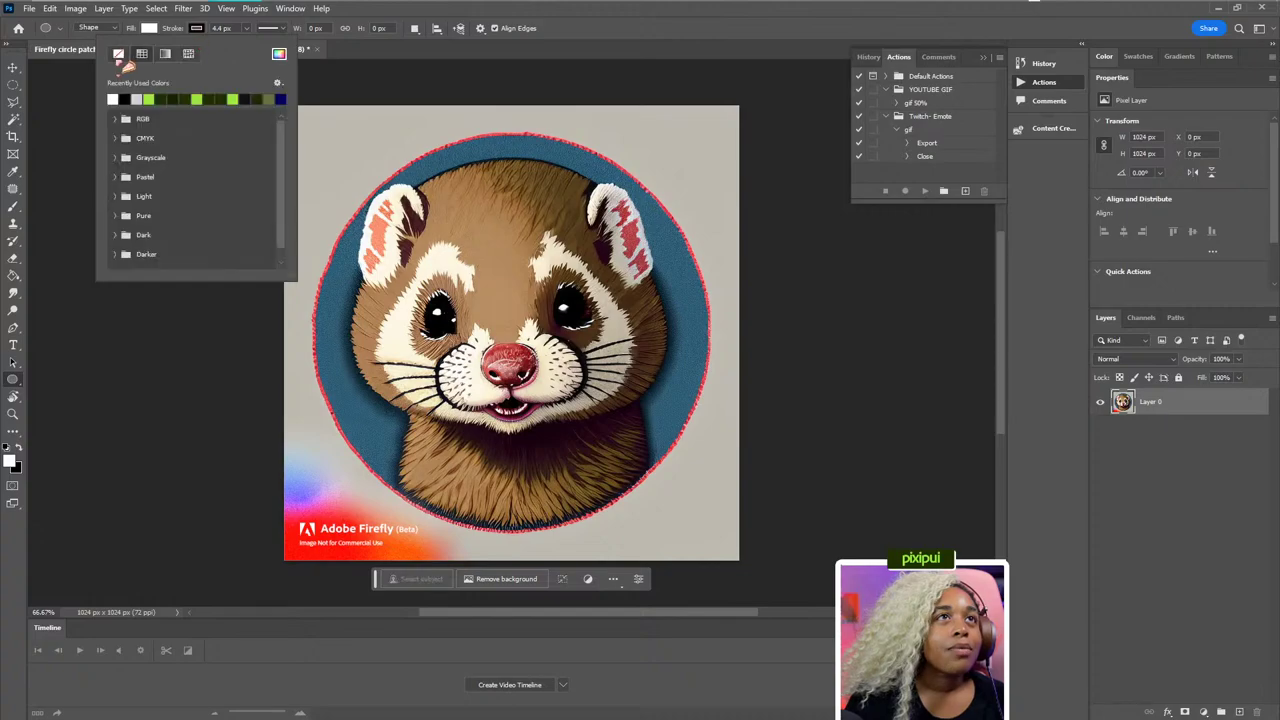
click(119, 54)
key(Escape)
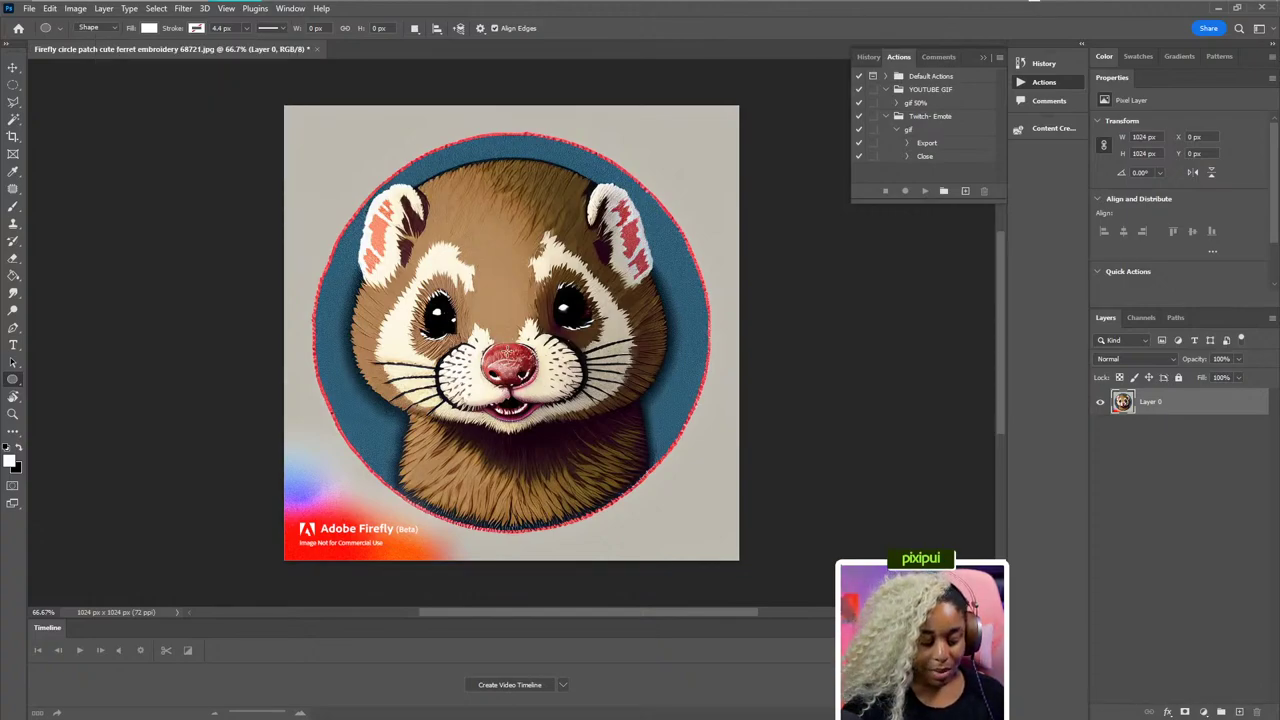
alt+shift+drag(508, 351, 697, 541)
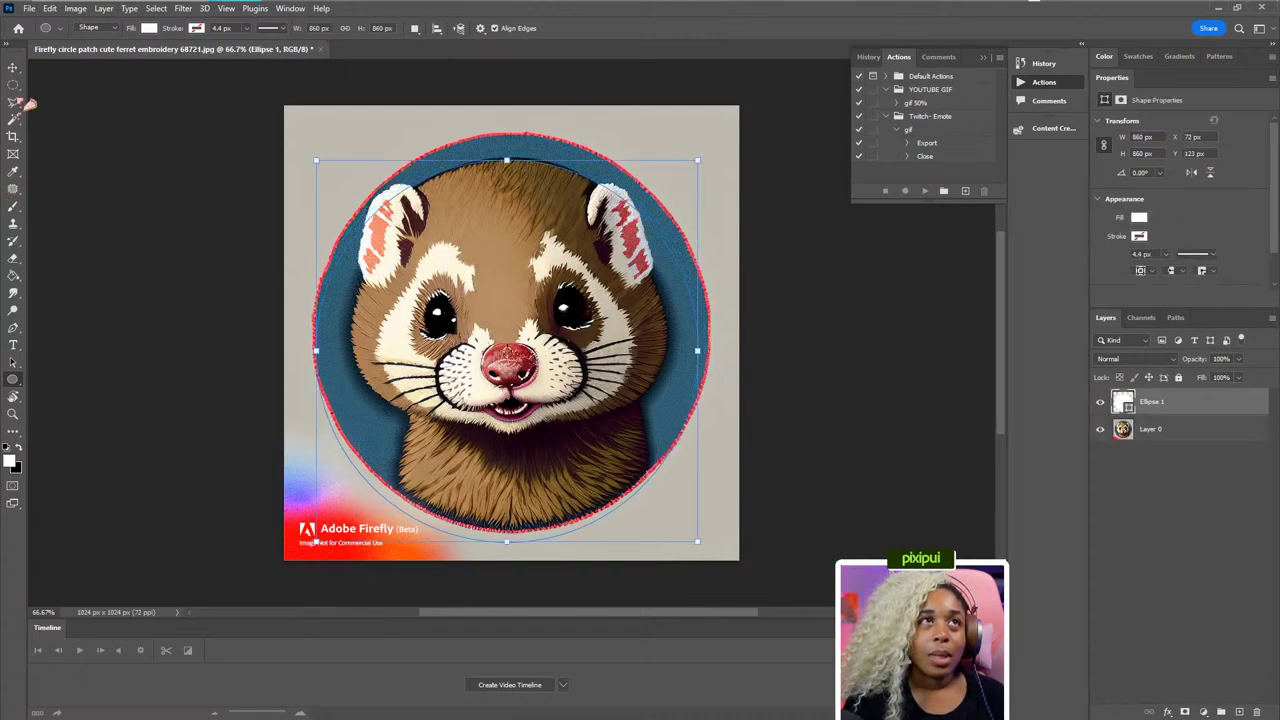
Center the circle and enlarge it to the patch's inner edge (about 870 px), then hide it.
click(13, 67)
drag(471, 300, 466, 282)
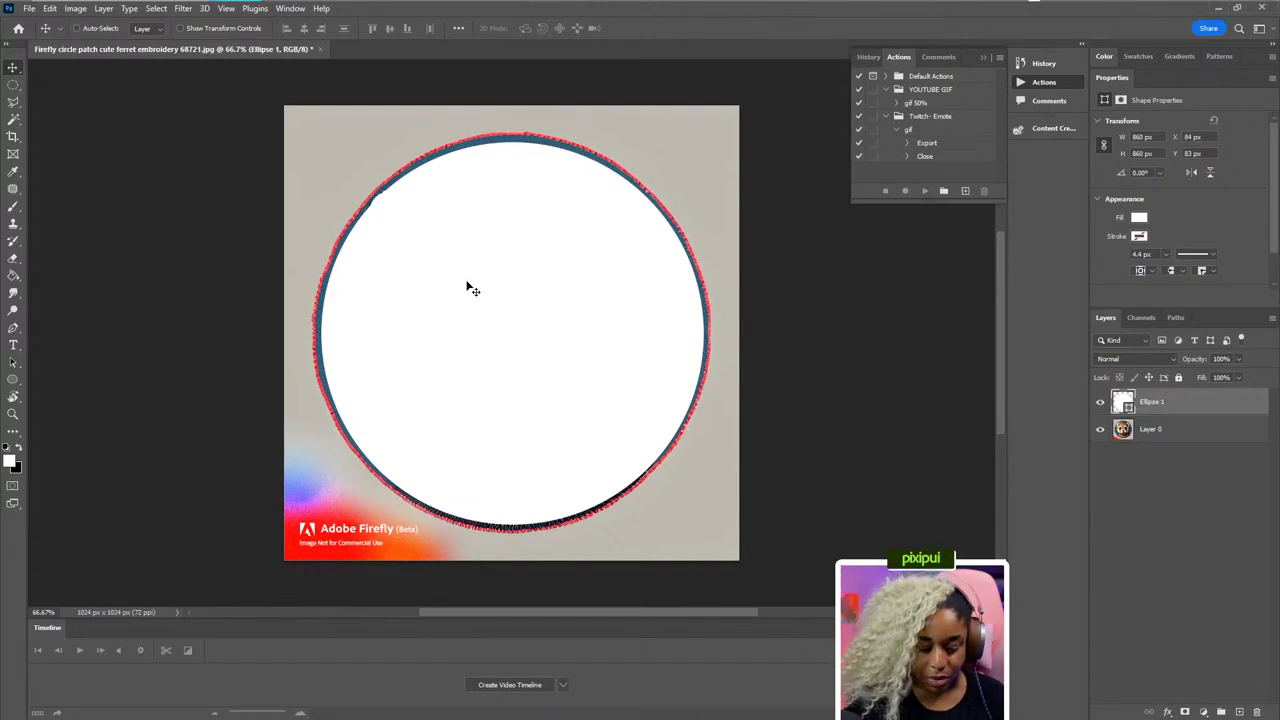
key(ctrl+t)
alt+drag(706, 142, 707, 141)
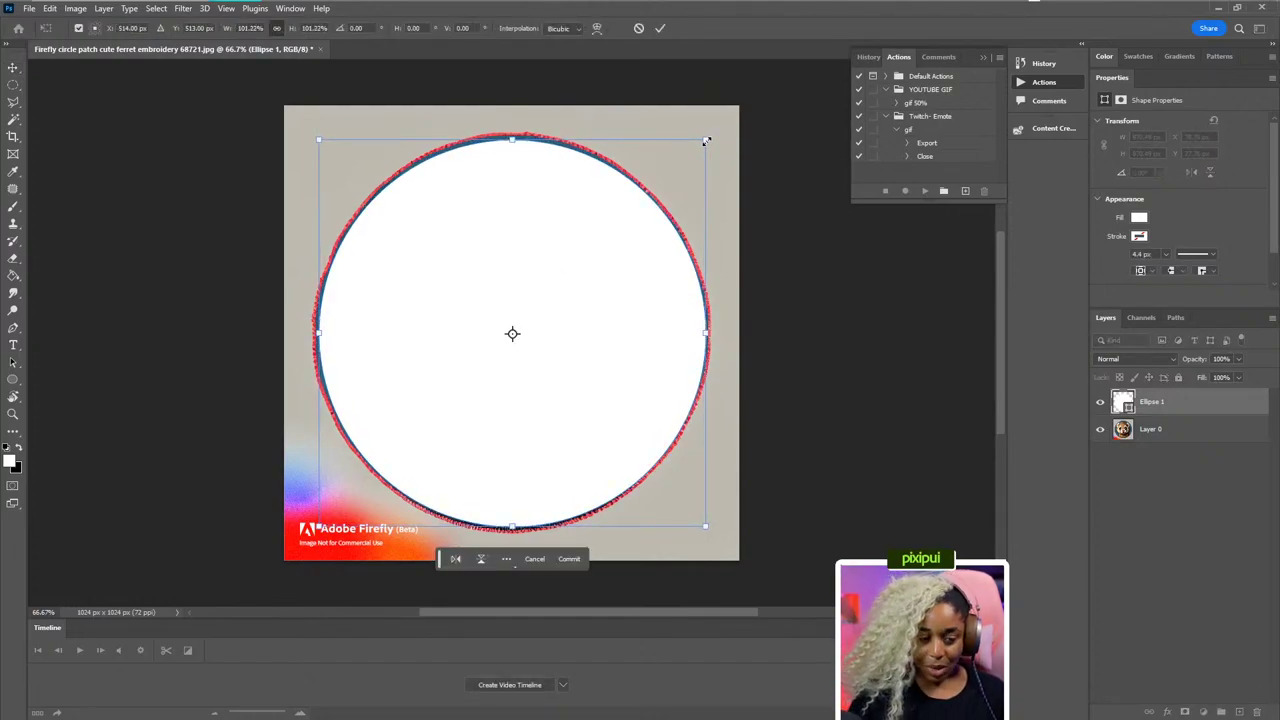
key(Return)
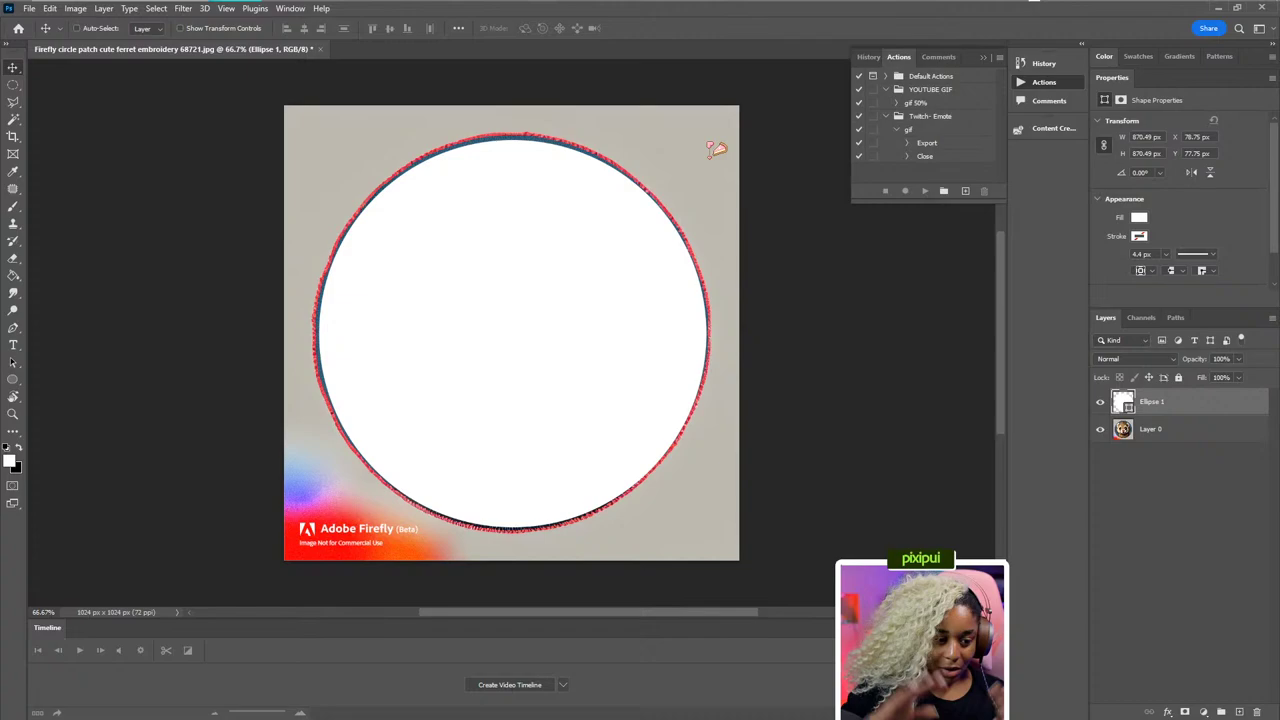
click(1100, 402)
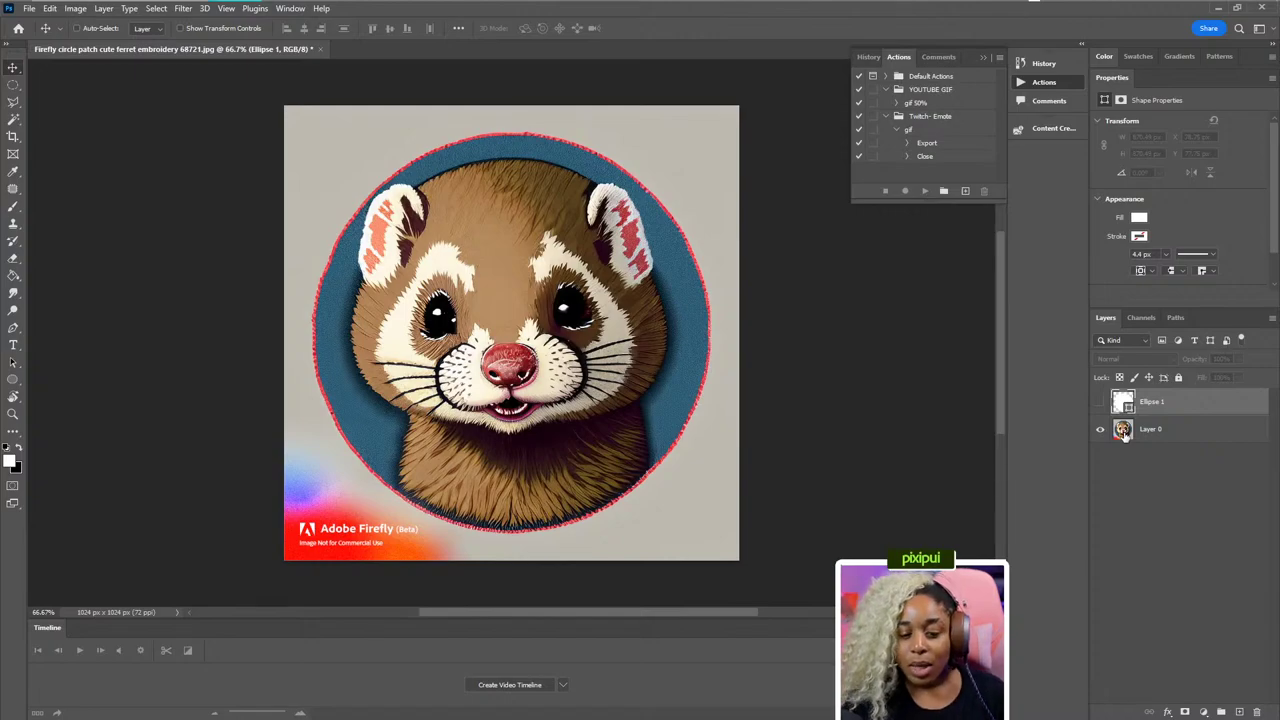
Load the circle as a selection, invert it, try deleting the background, then undo and deselect.
click(1100, 402)
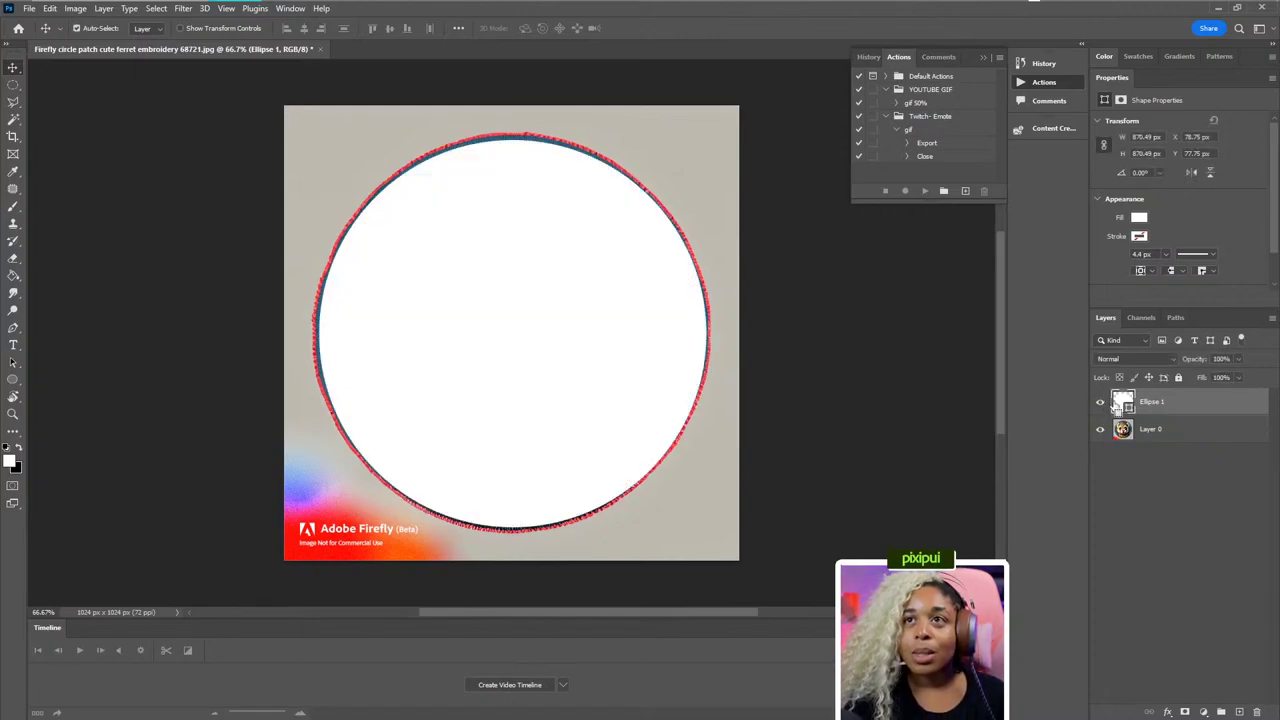
ctrl+click(1121, 404)
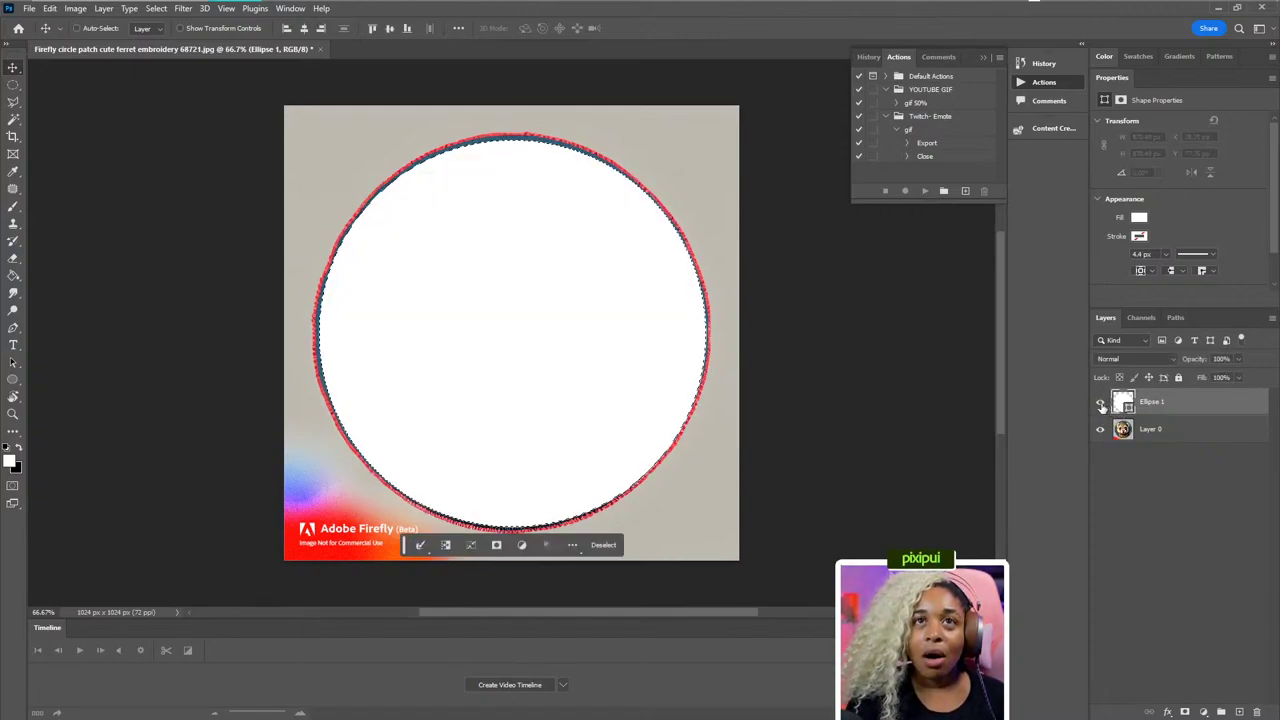
click(1100, 402)
click(1133, 437)
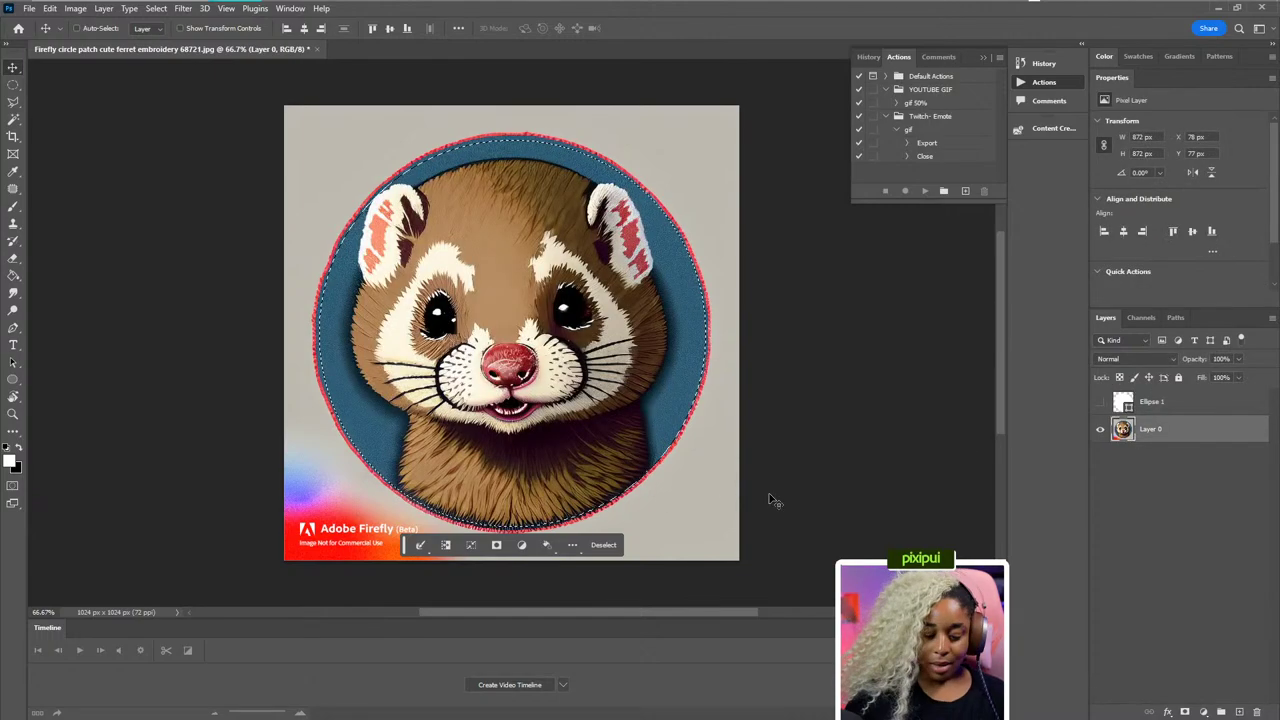
key(ctrl+shift+i)
key(Delete)
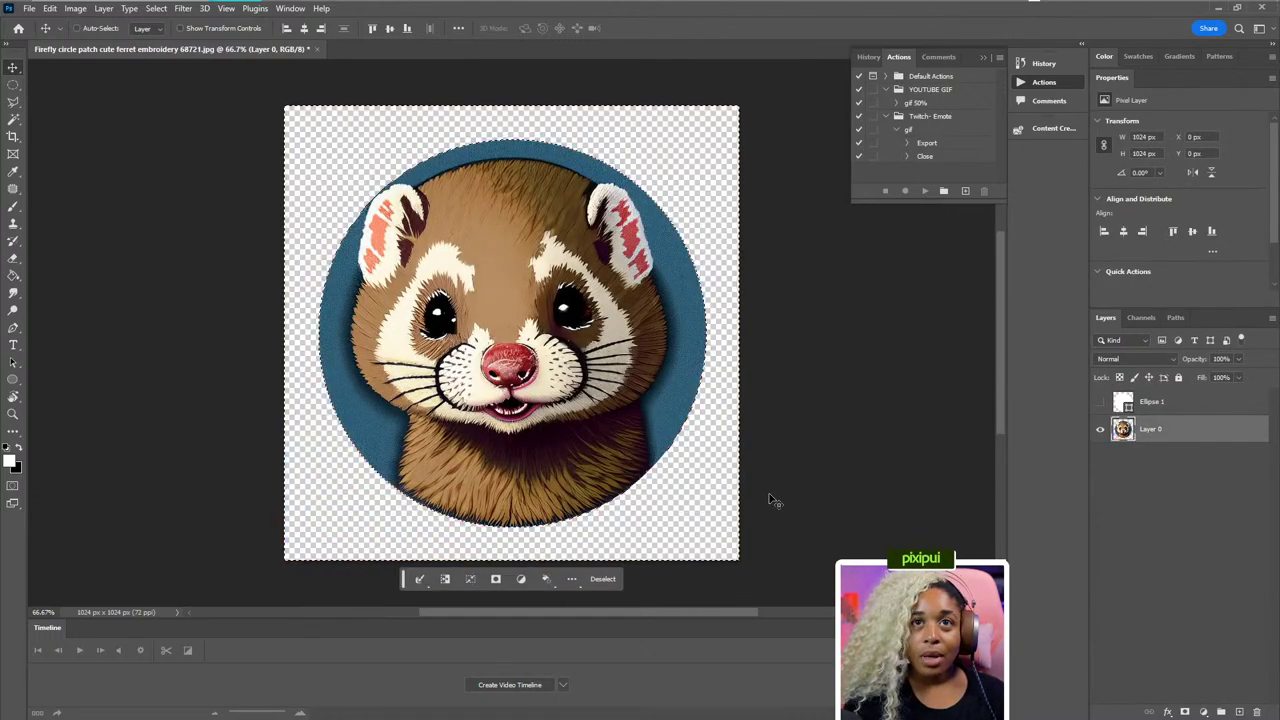
key(ctrl+z)
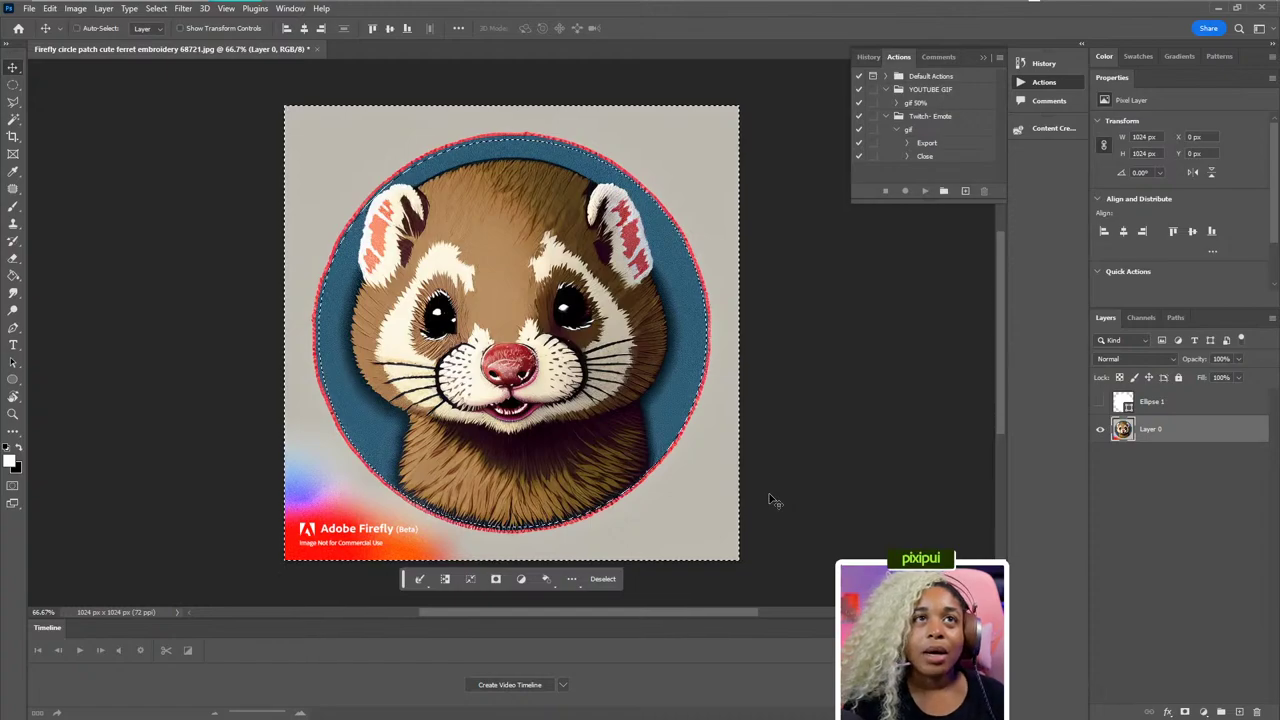
key(ctrl+d)
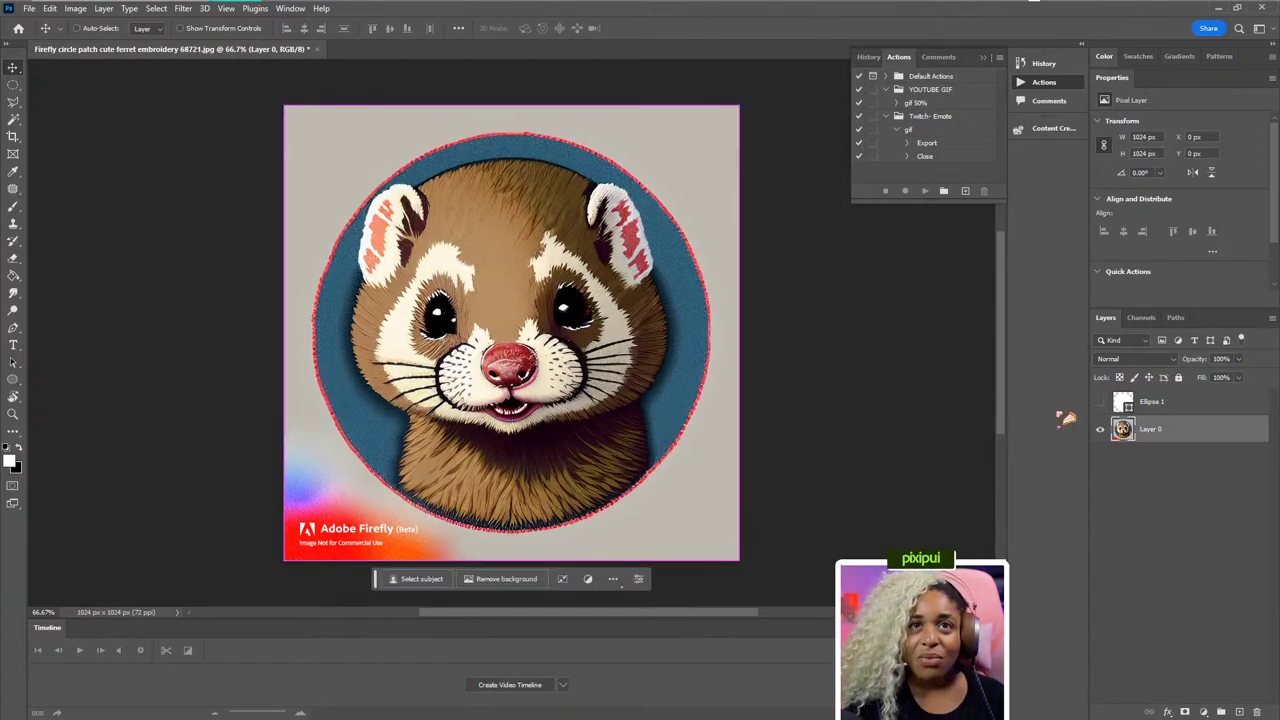
key(ctrl+t)
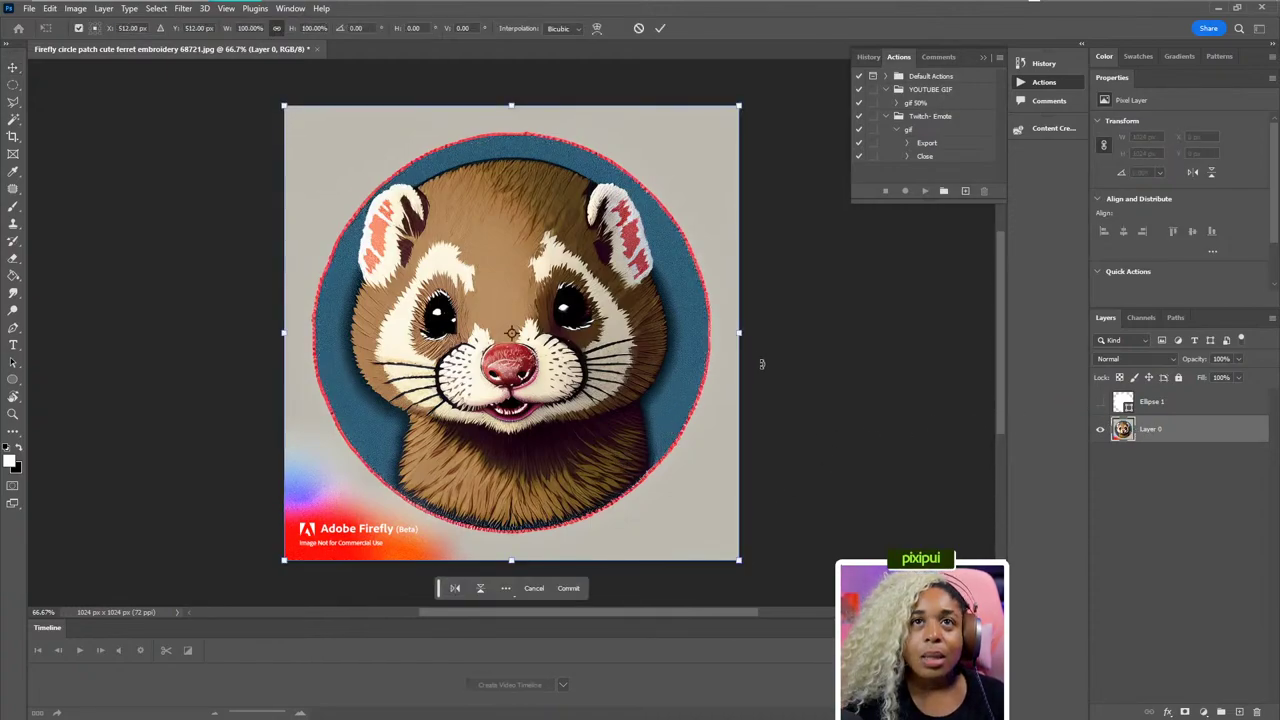
key(Return)
Show the circle at reduced opacity and scale Layer 0 to 97.66% to fit inside it.
click(1100, 401)
click(1175, 405)
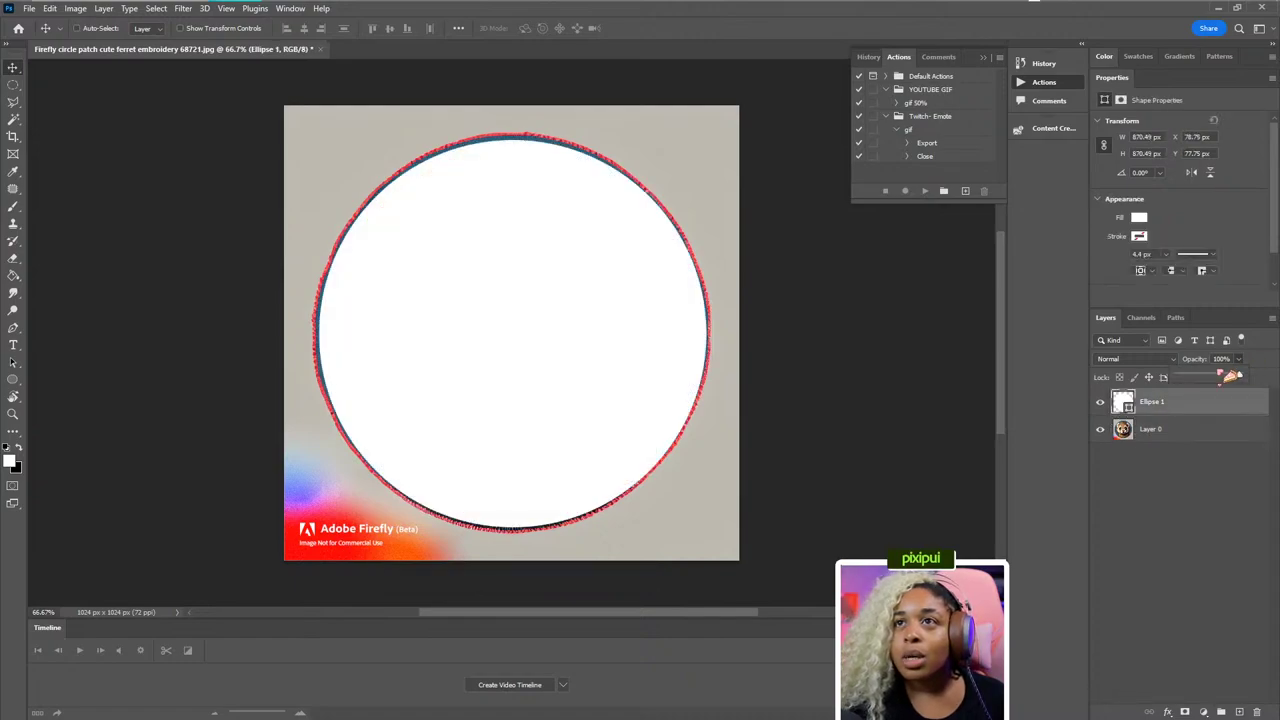
drag(1230, 381, 1212, 381)
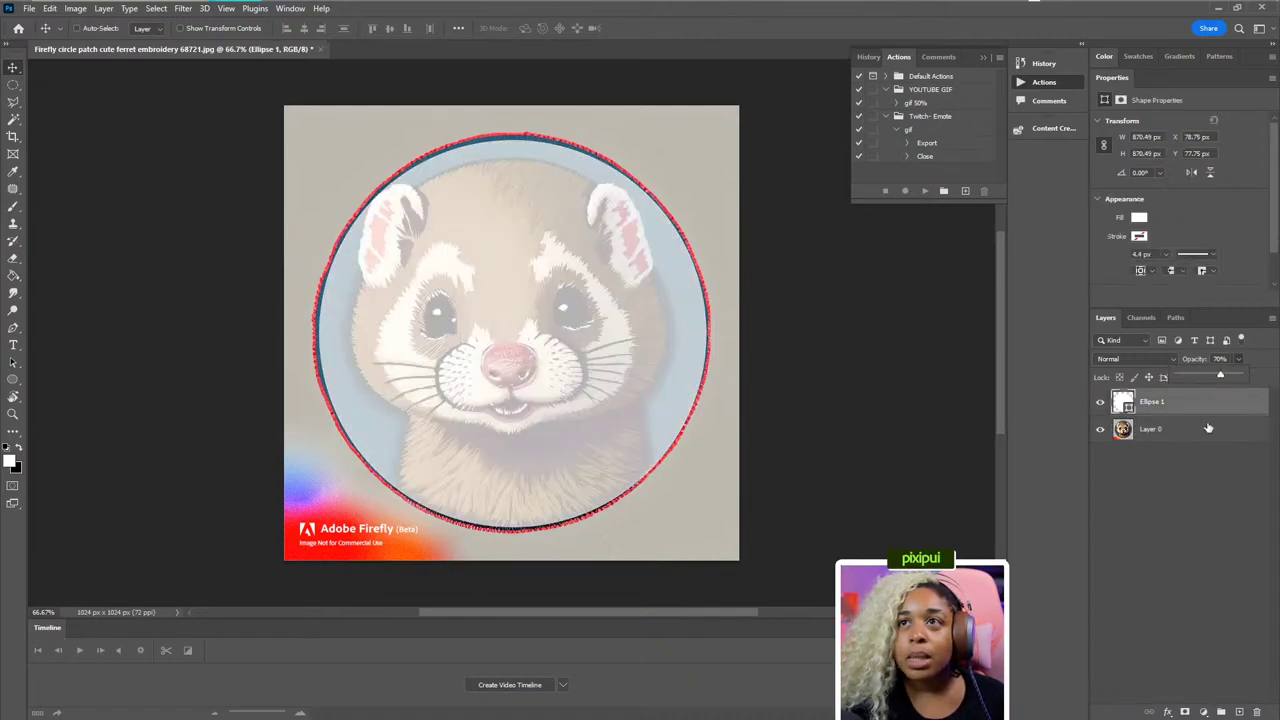
click(1150, 428)
key(ctrl+t)
drag(737, 334, 731, 338)
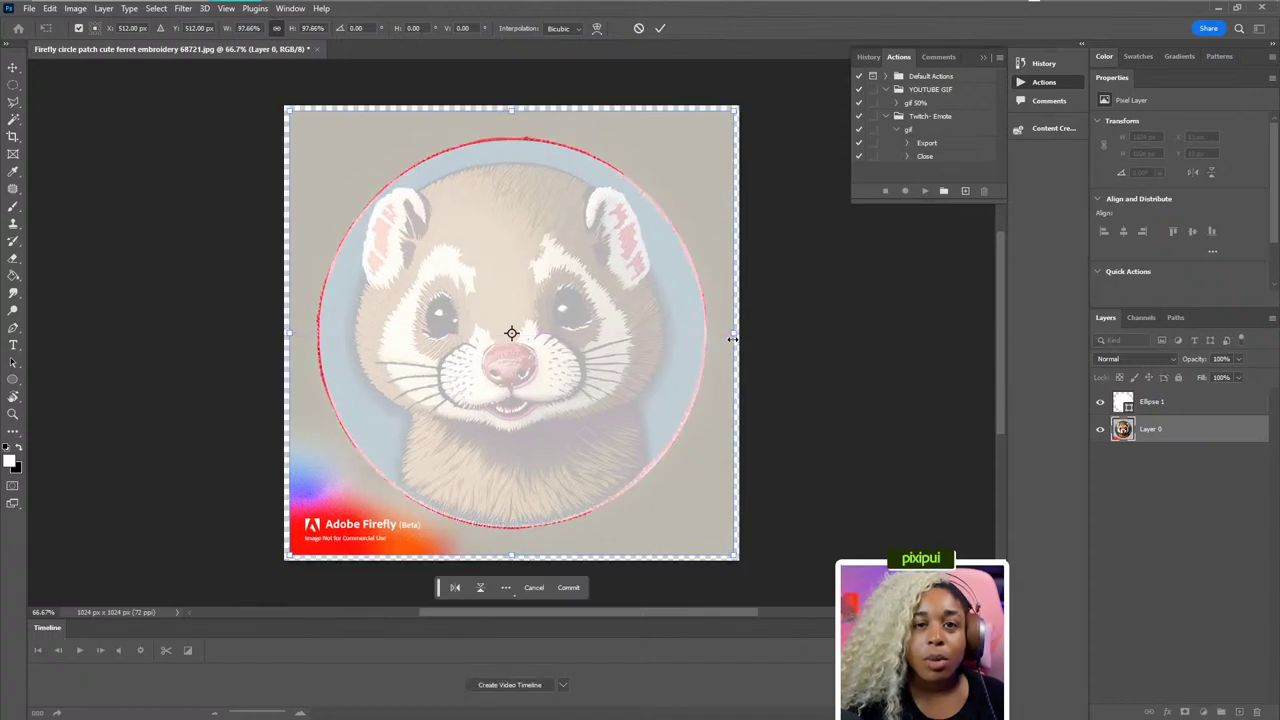
key(Return)
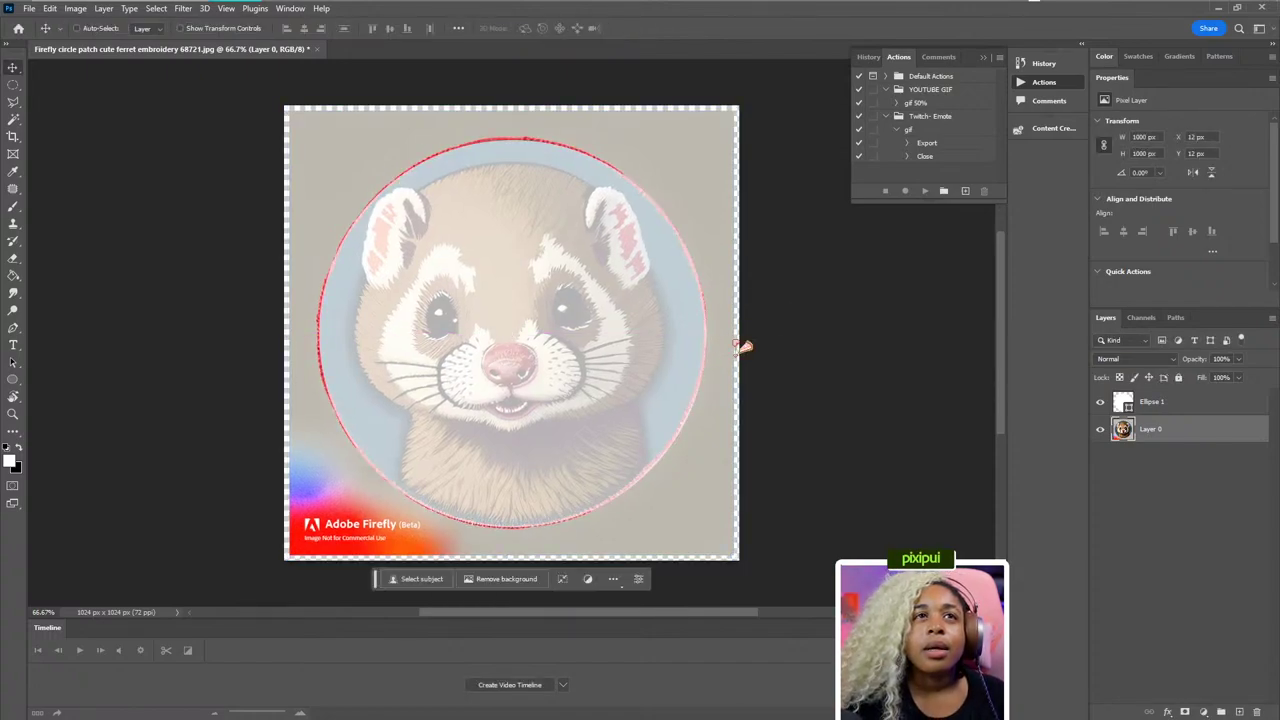
Hide the circle, delete the grey area outside it from Layer 0, and deselect.
click(1140, 405)
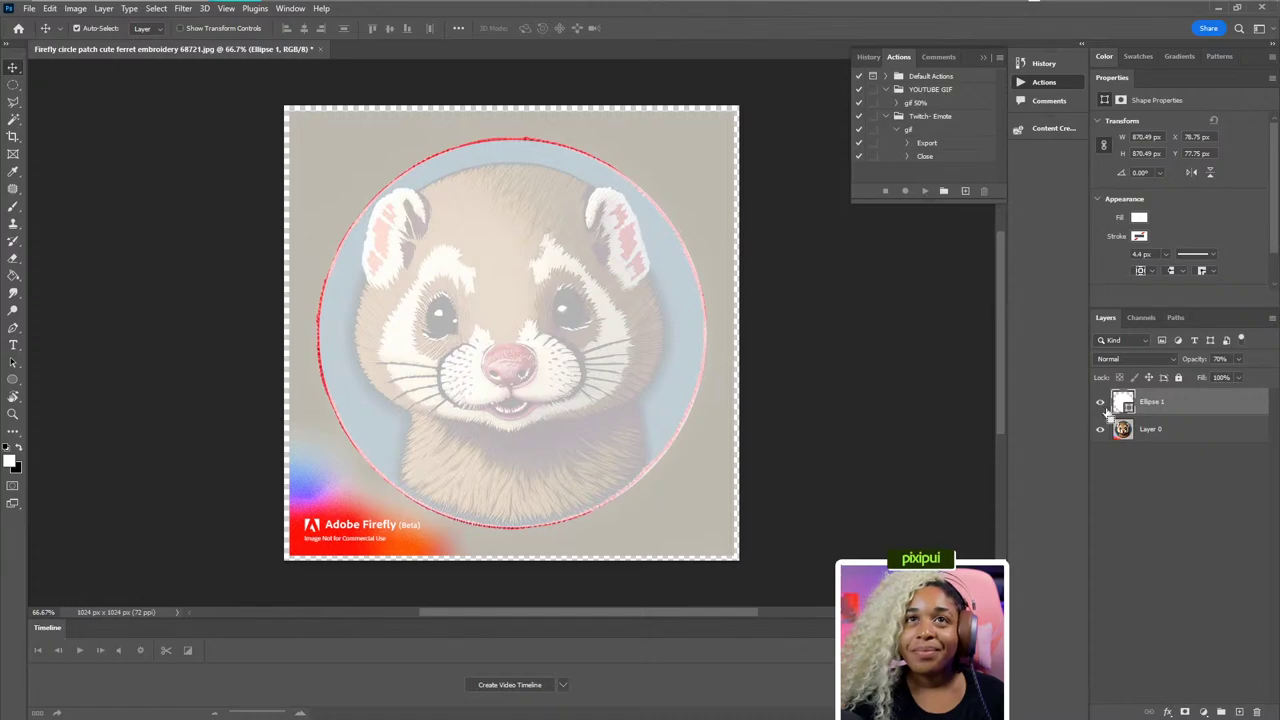
click(1100, 401)
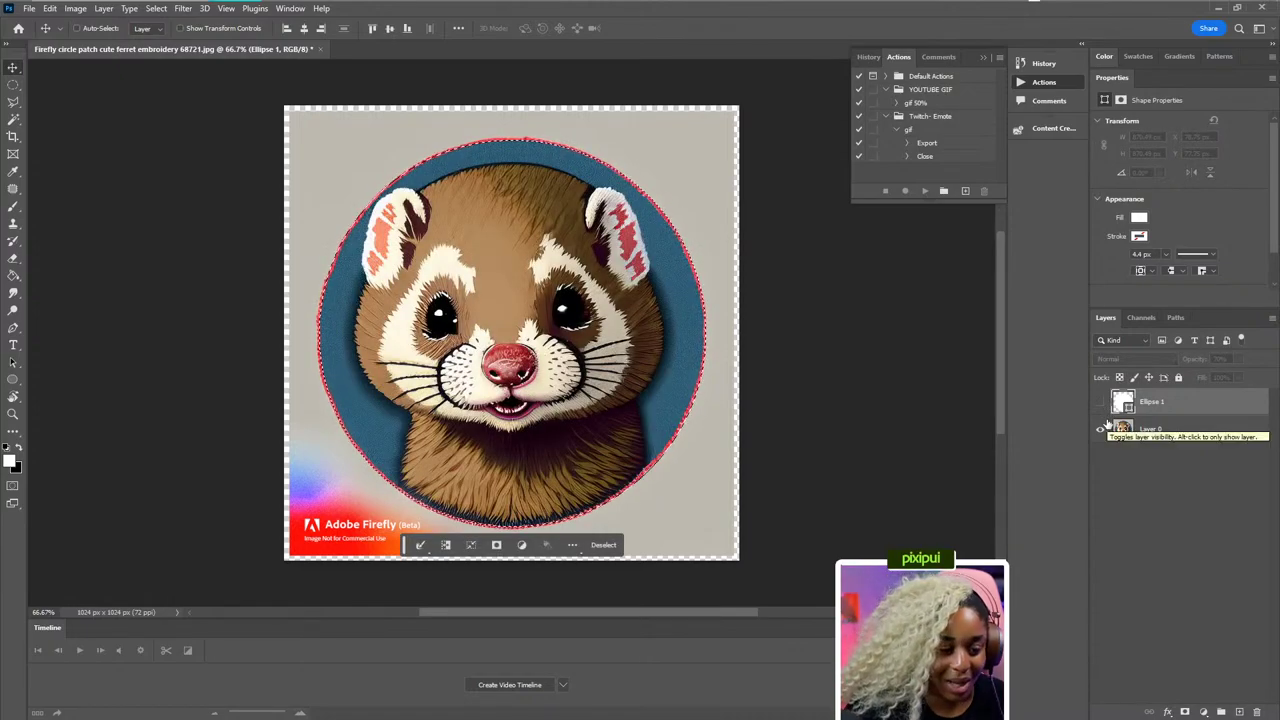
click(1150, 428)
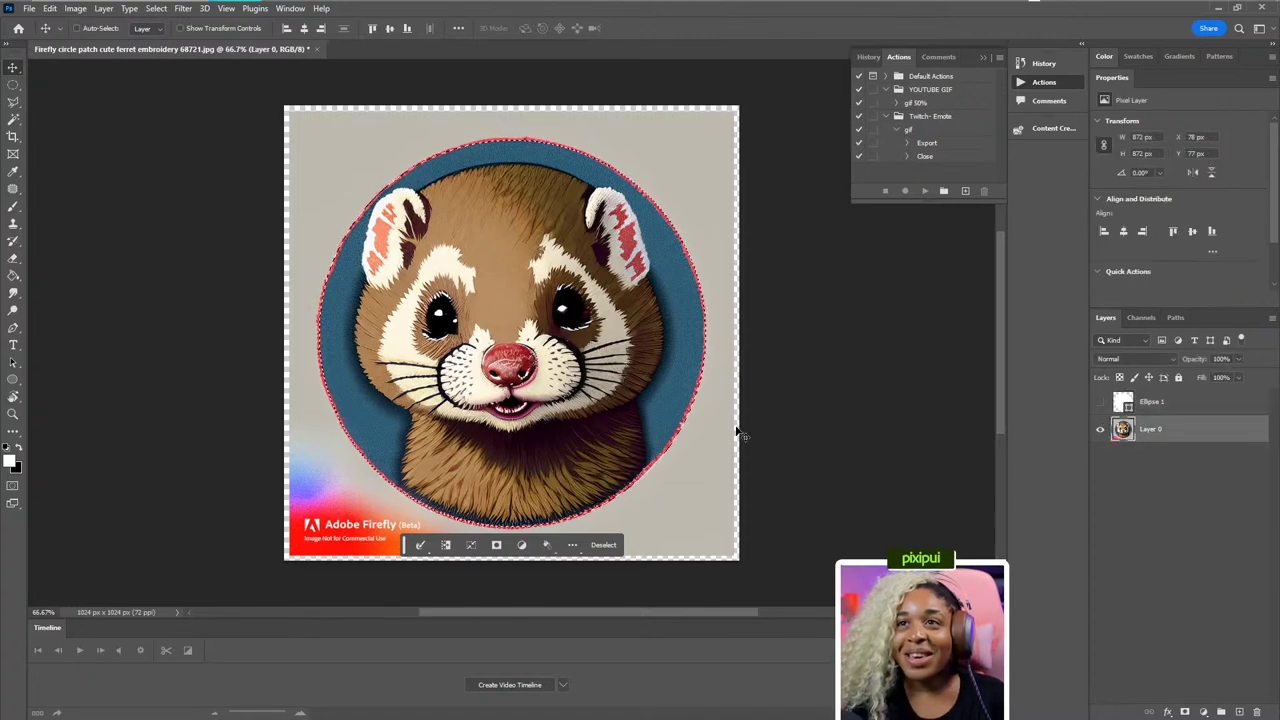
key(Delete)
key(ctrl+z)
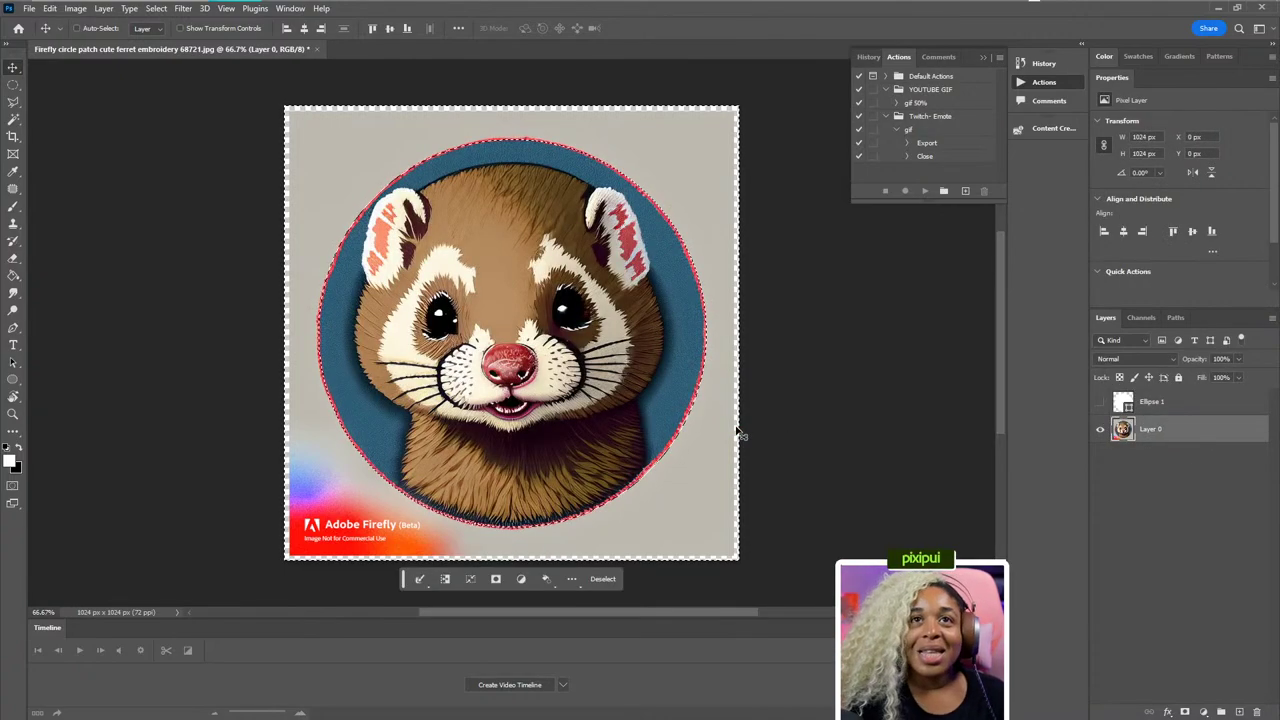
key(Delete)
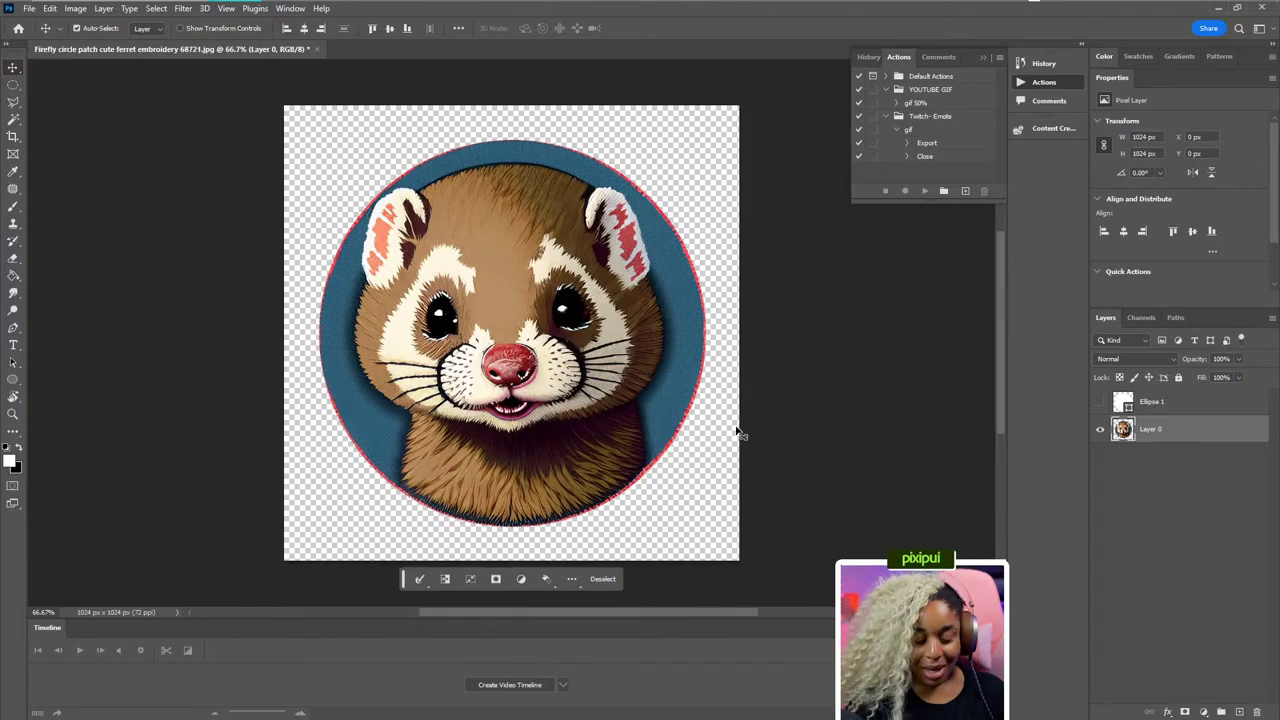
key(ctrl+d)
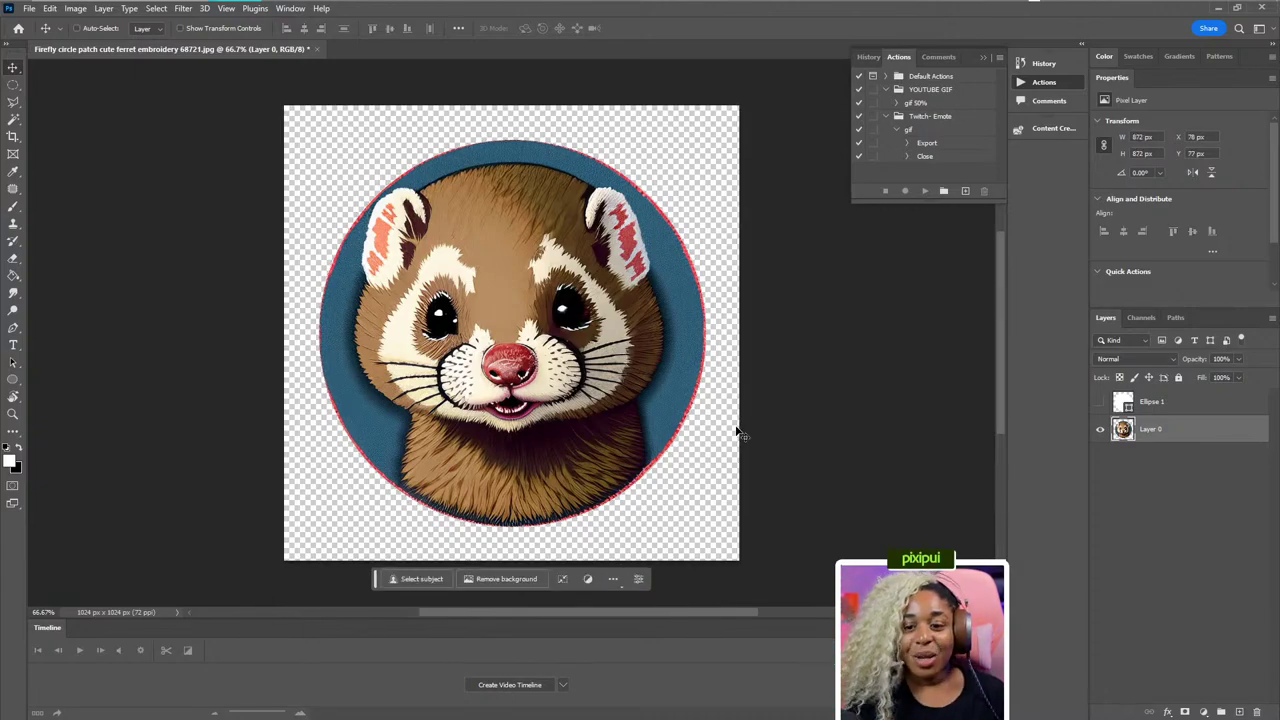
Save a copy of the image as cutie.png in PNG format.
key(ctrl+alt+s)
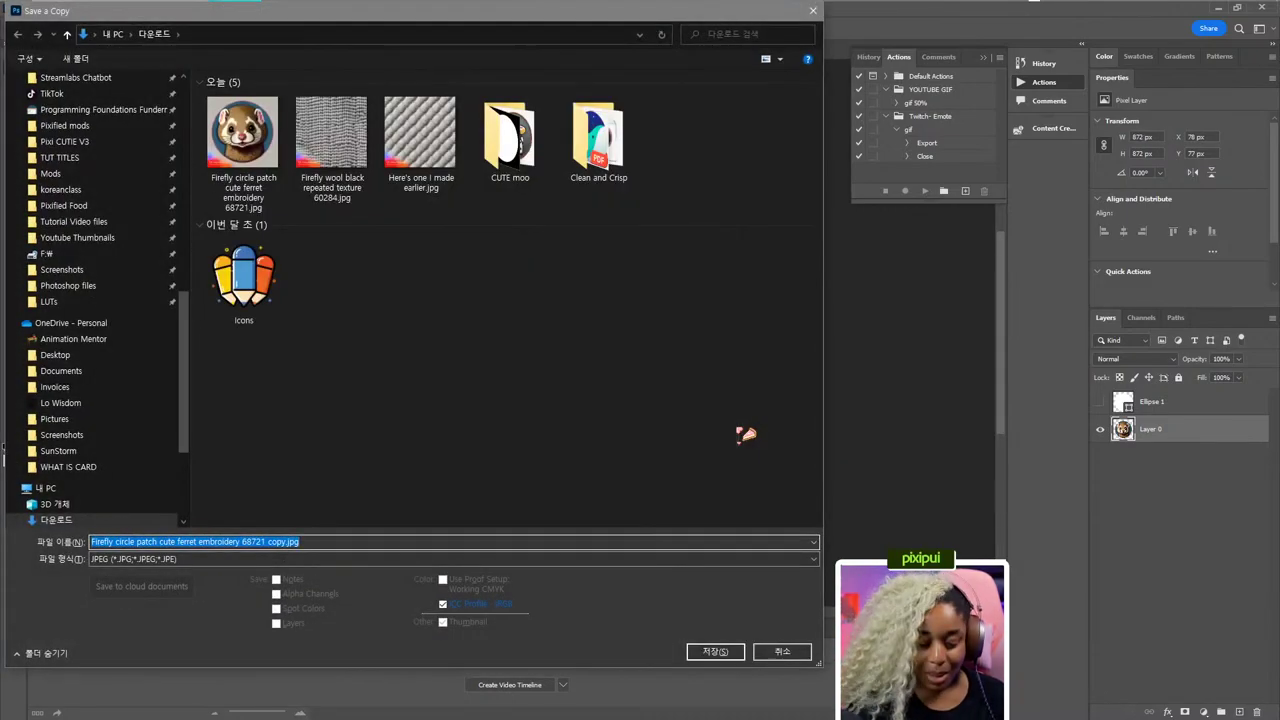
text(cutie)
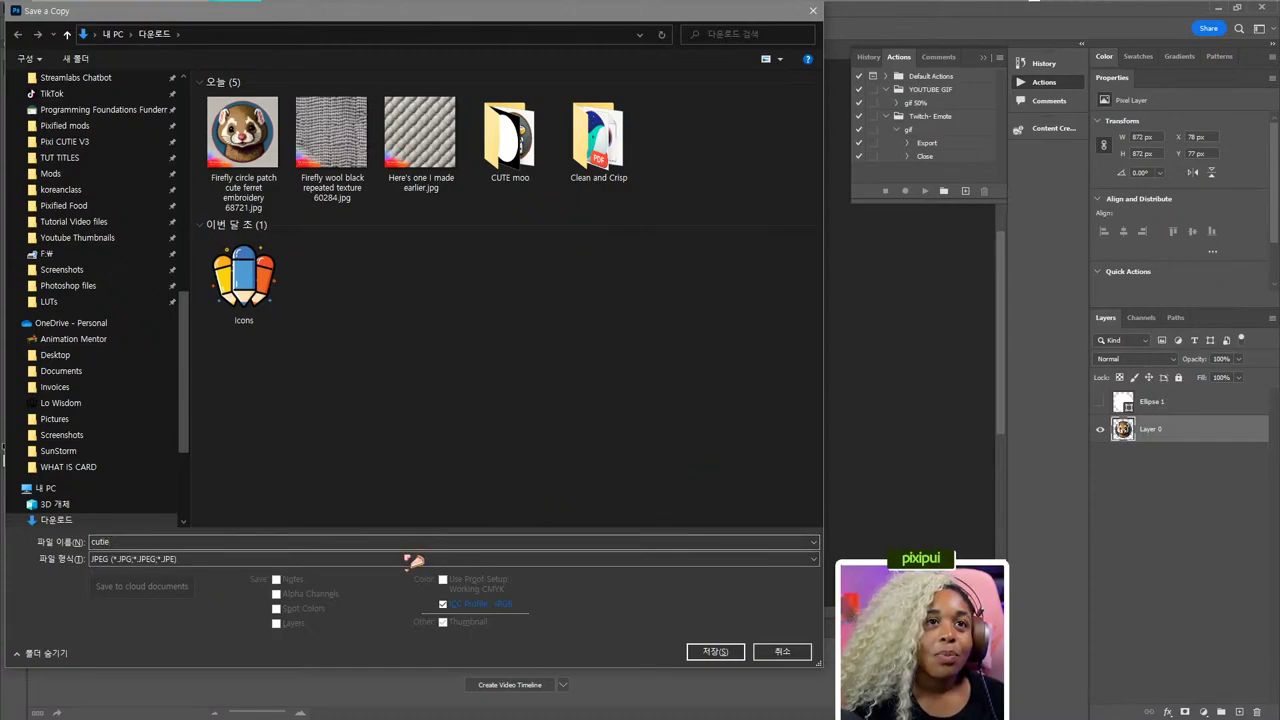
click(414, 558)
click(345, 500)
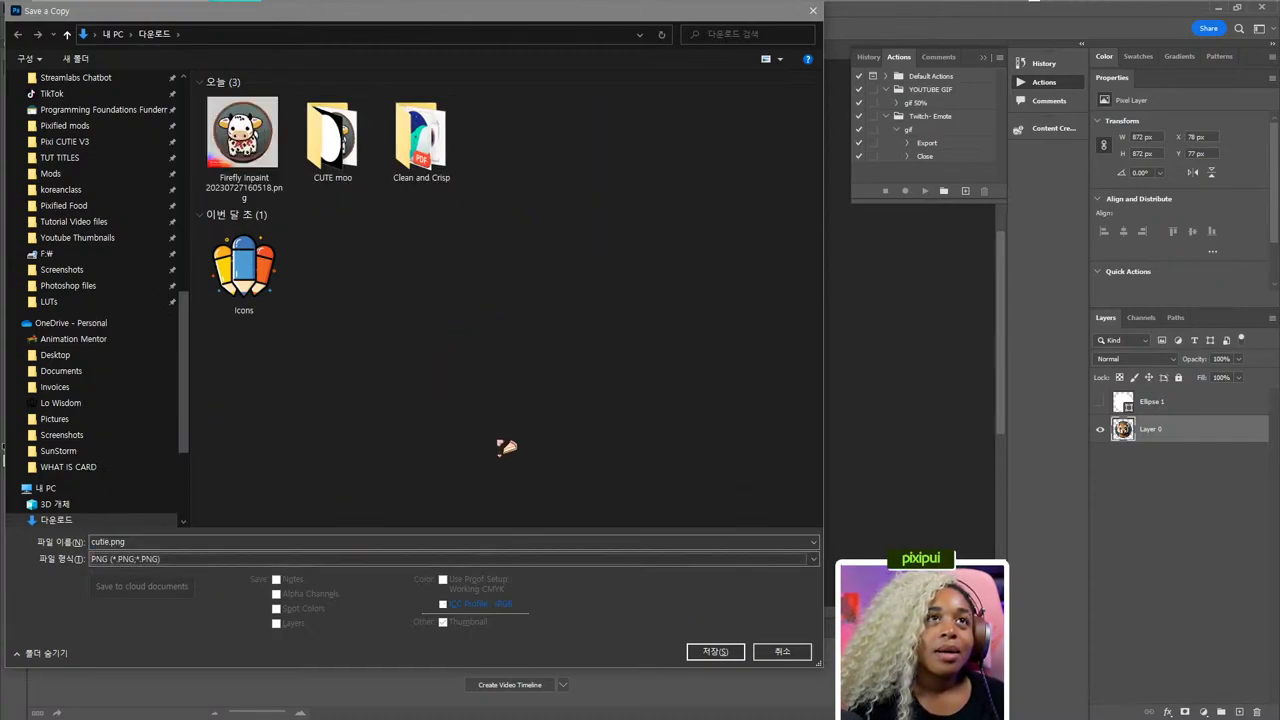
click(718, 651)
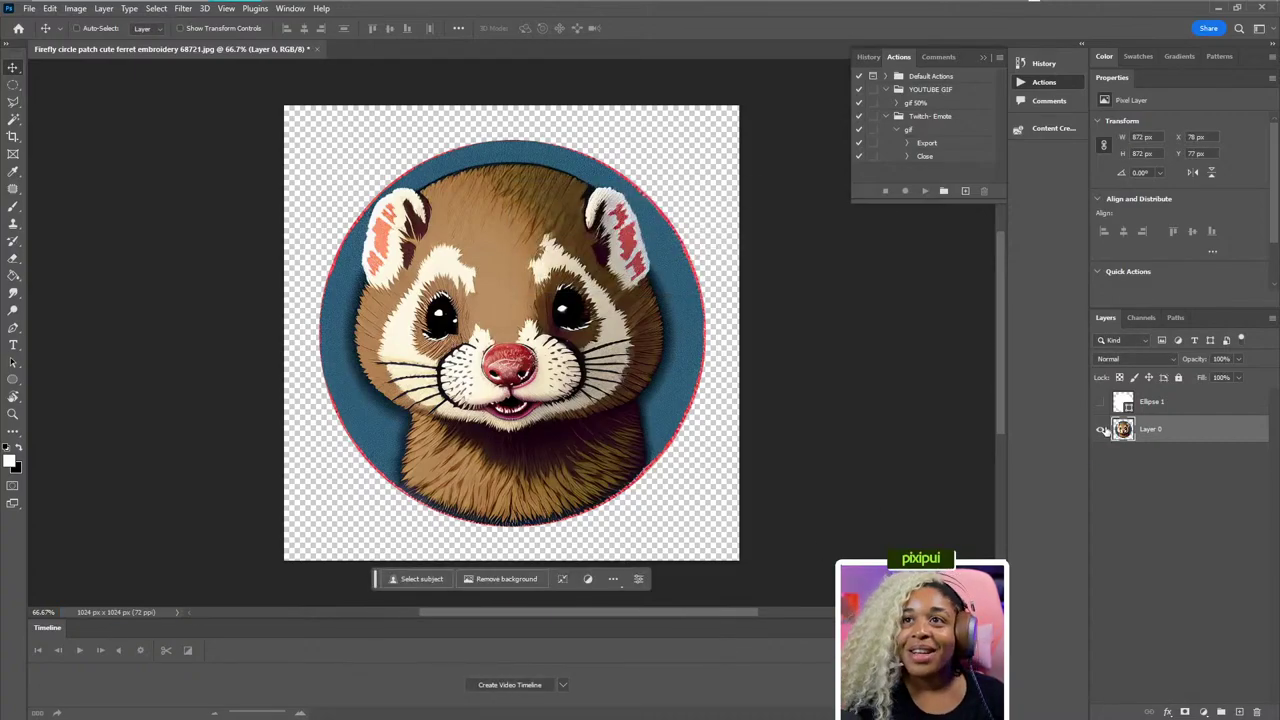
Show the Ellipse 1 circle layer again at 100% opacity.
click(1099, 402)
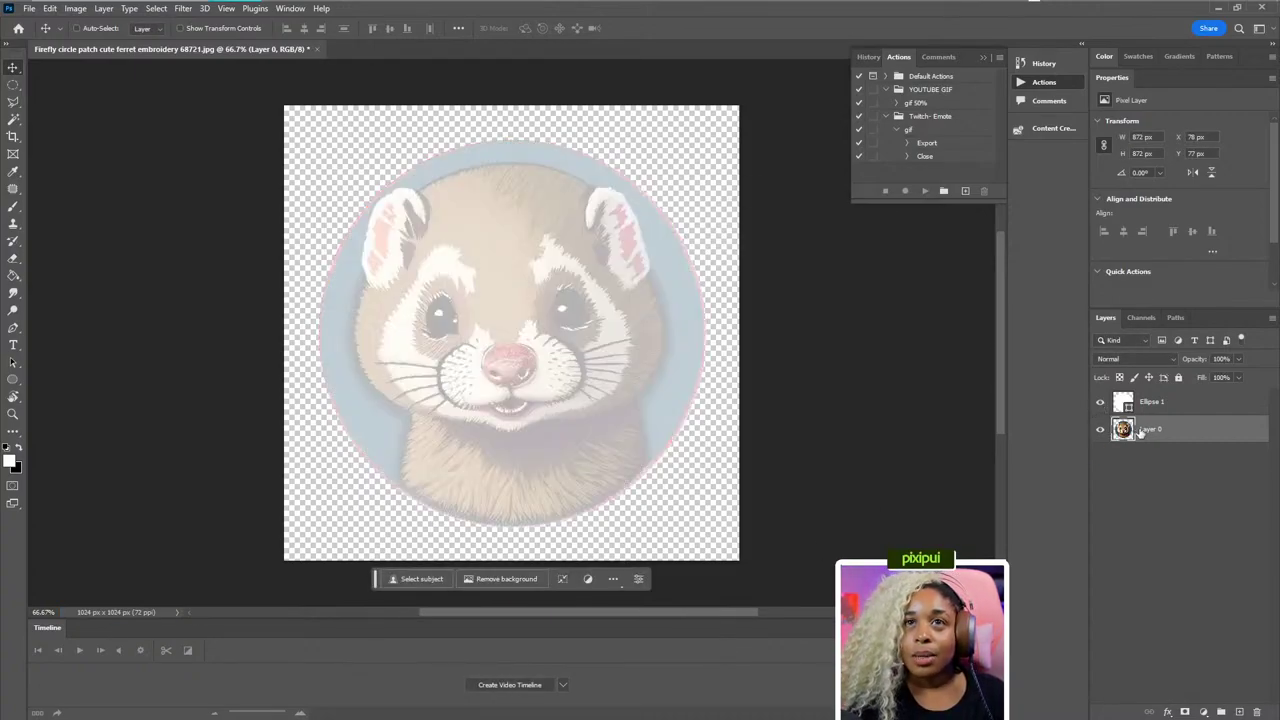
click(1160, 402)
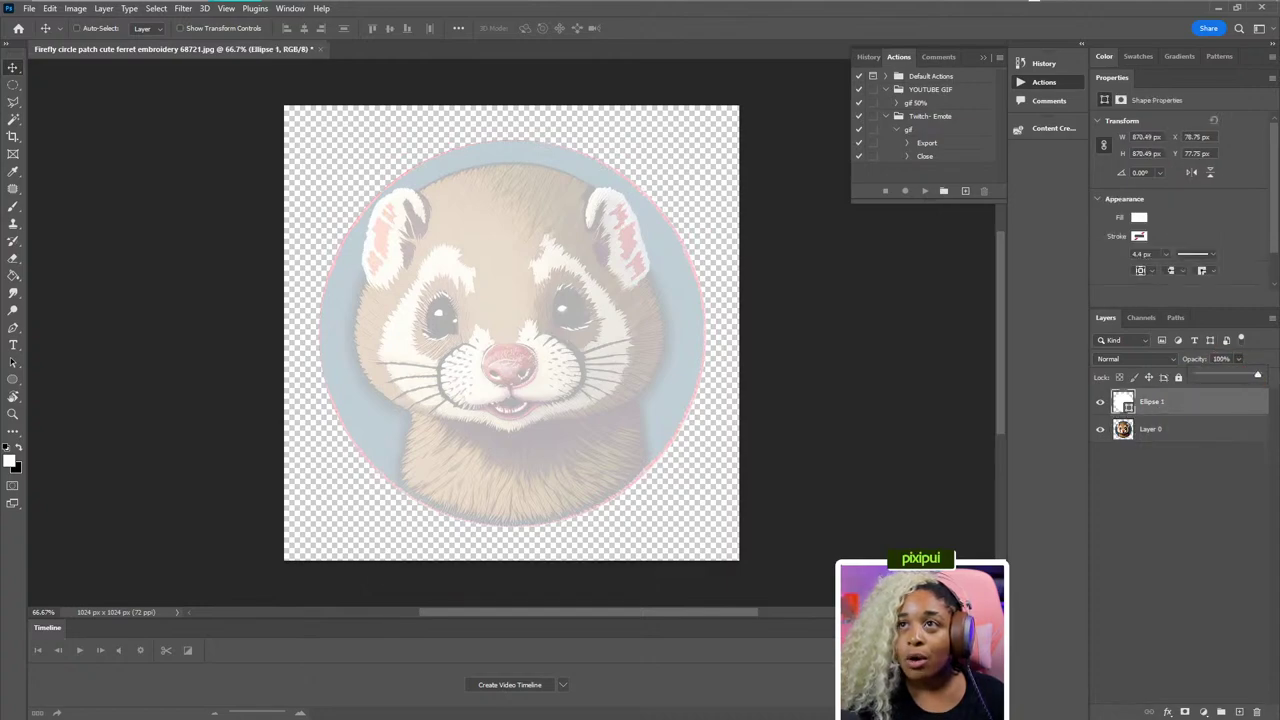
key(0)
Add a new layer above the ferret and fill it black with the Paint Bucket.
click(1218, 432)
click(1238, 712)
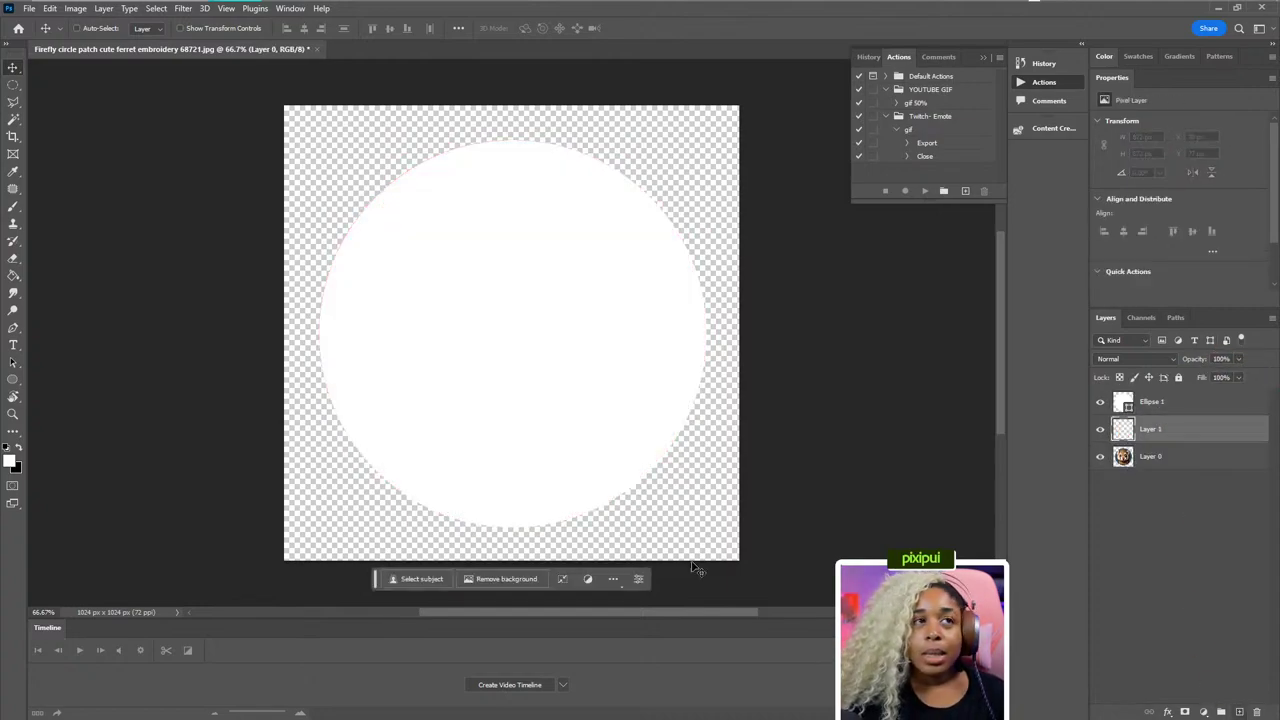
key(g)
click(432, 466)
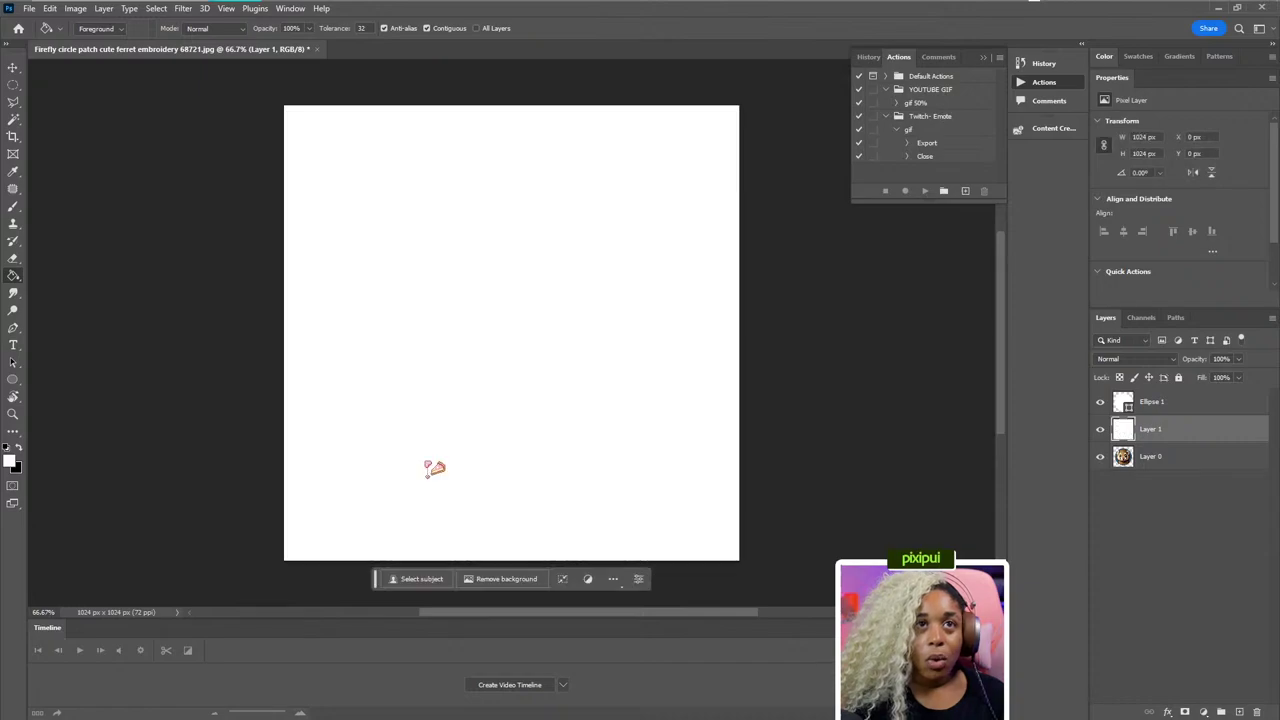
key(ctrl+z)
click(373, 488)
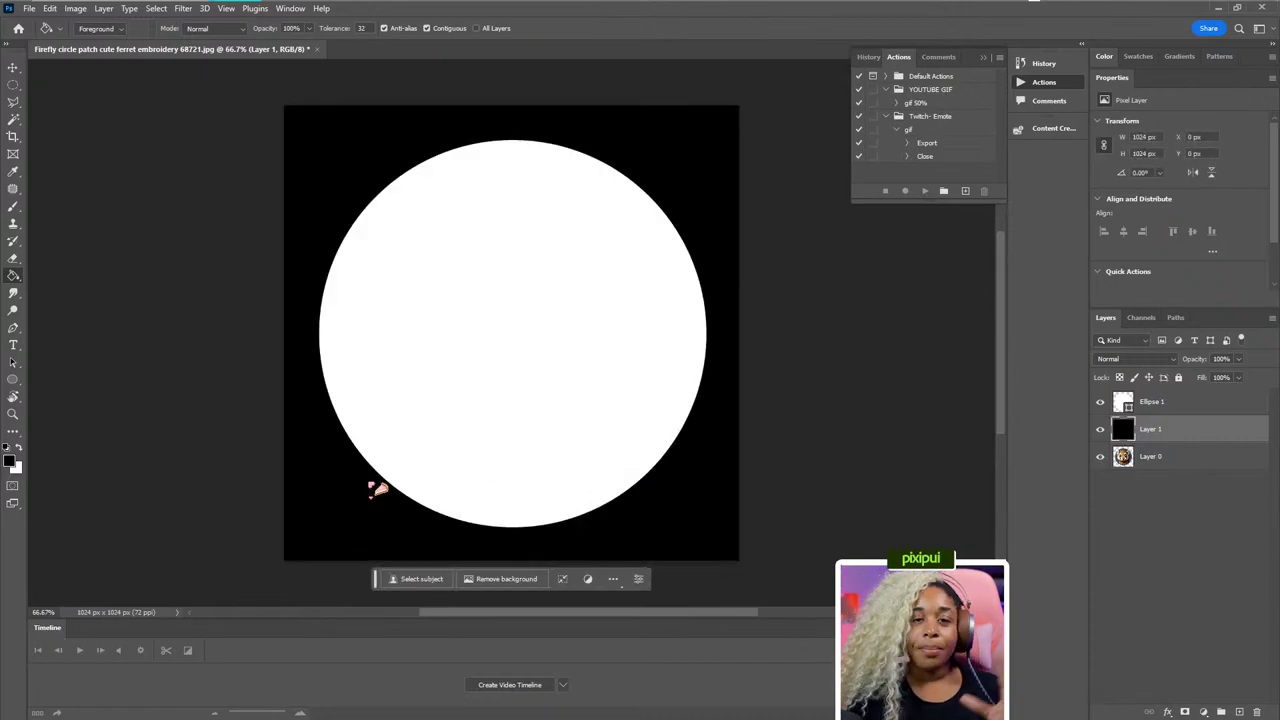
Merge Ellipse 1 and the black Layer 1 into a single layer.
click(1150, 401)
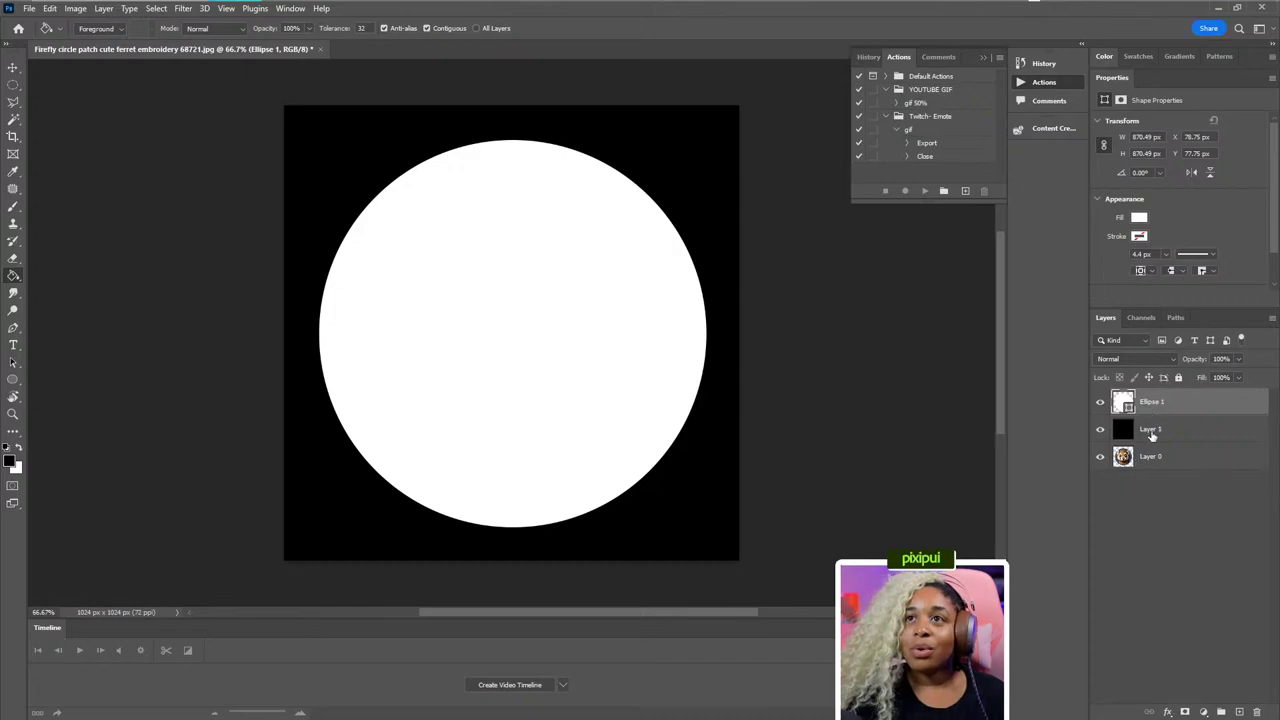
shift+click(1152, 431)
key(ctrl+e)
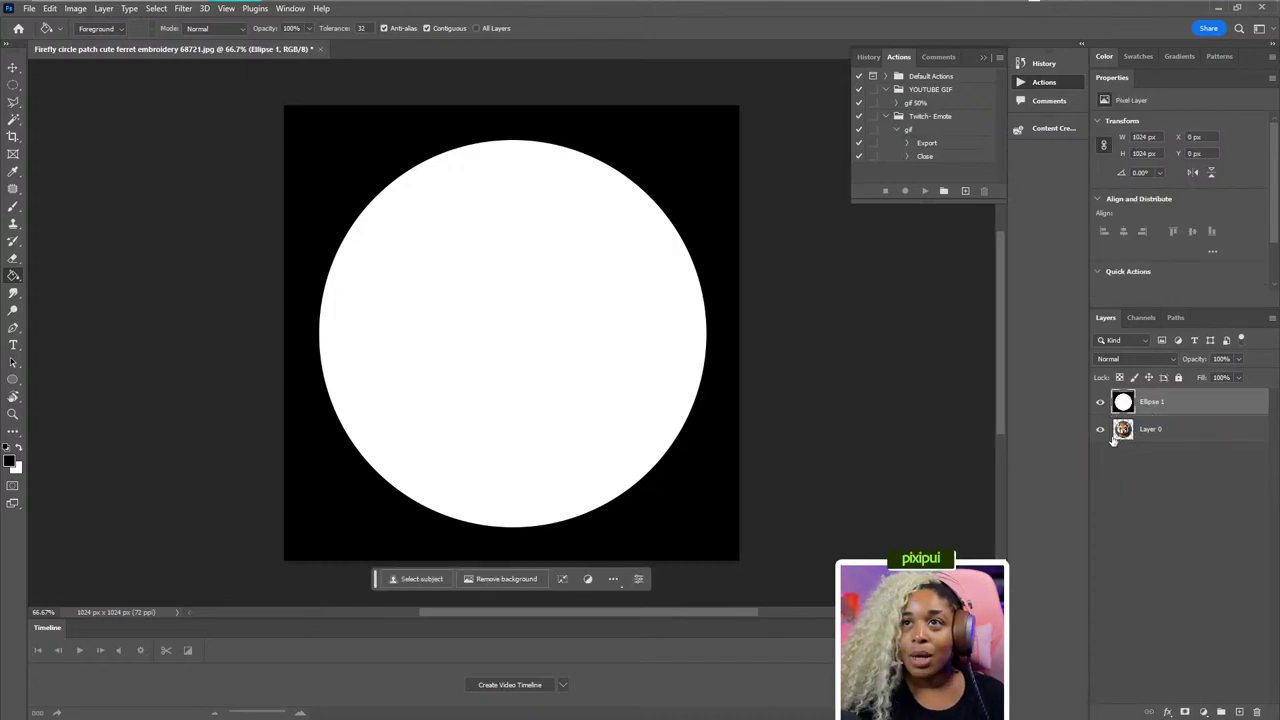
Save a PNG copy named cutie mask.png and close the document.
key(ctrl+alt+s)
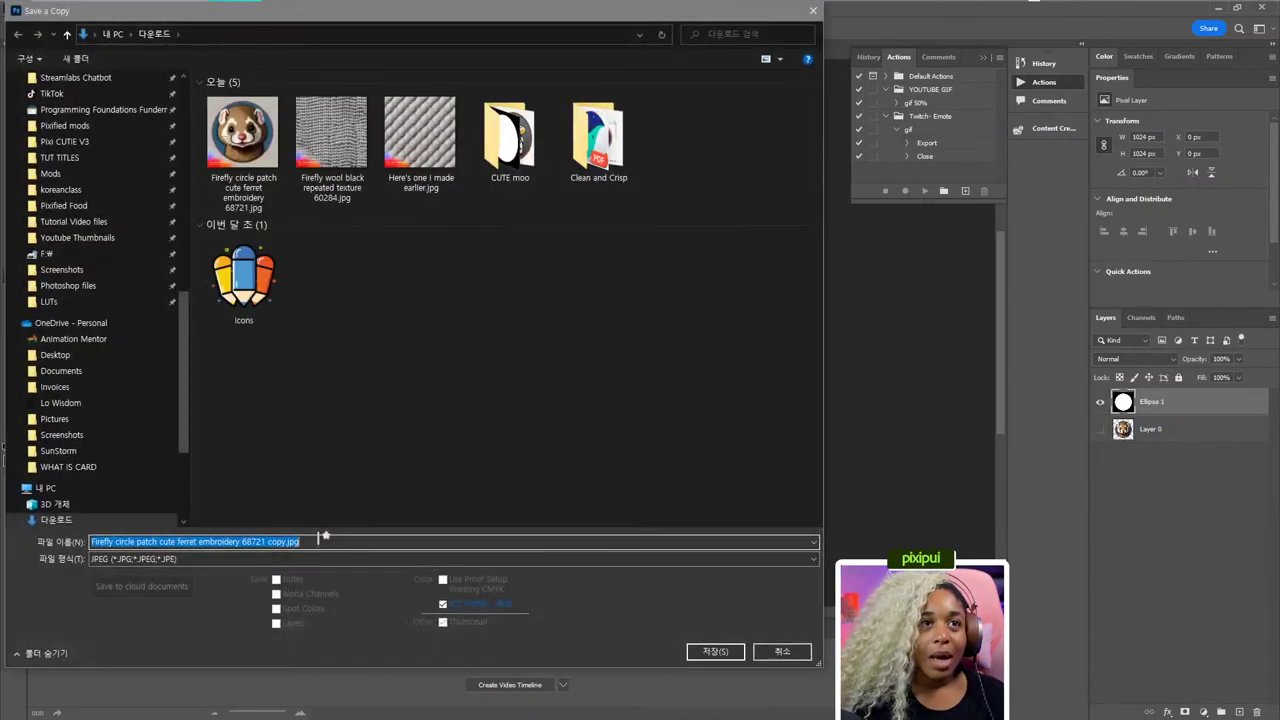
text(cutie mask)
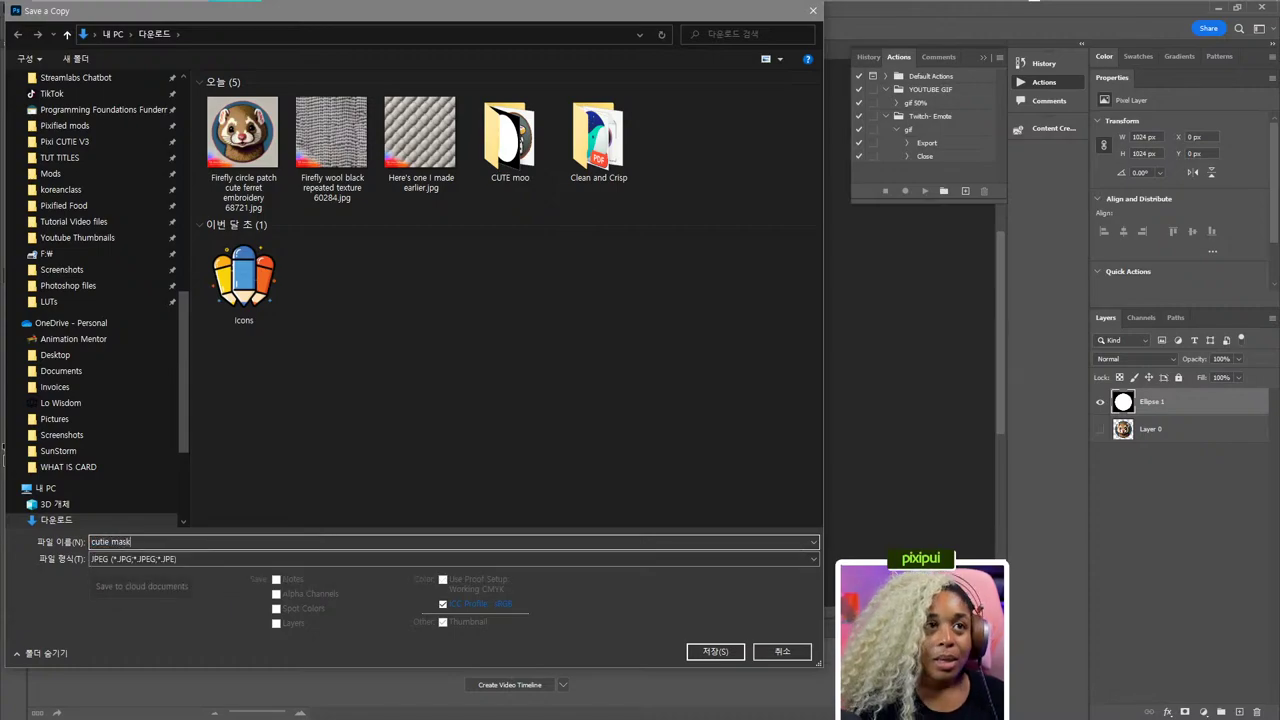
click(275, 559)
click(257, 509)
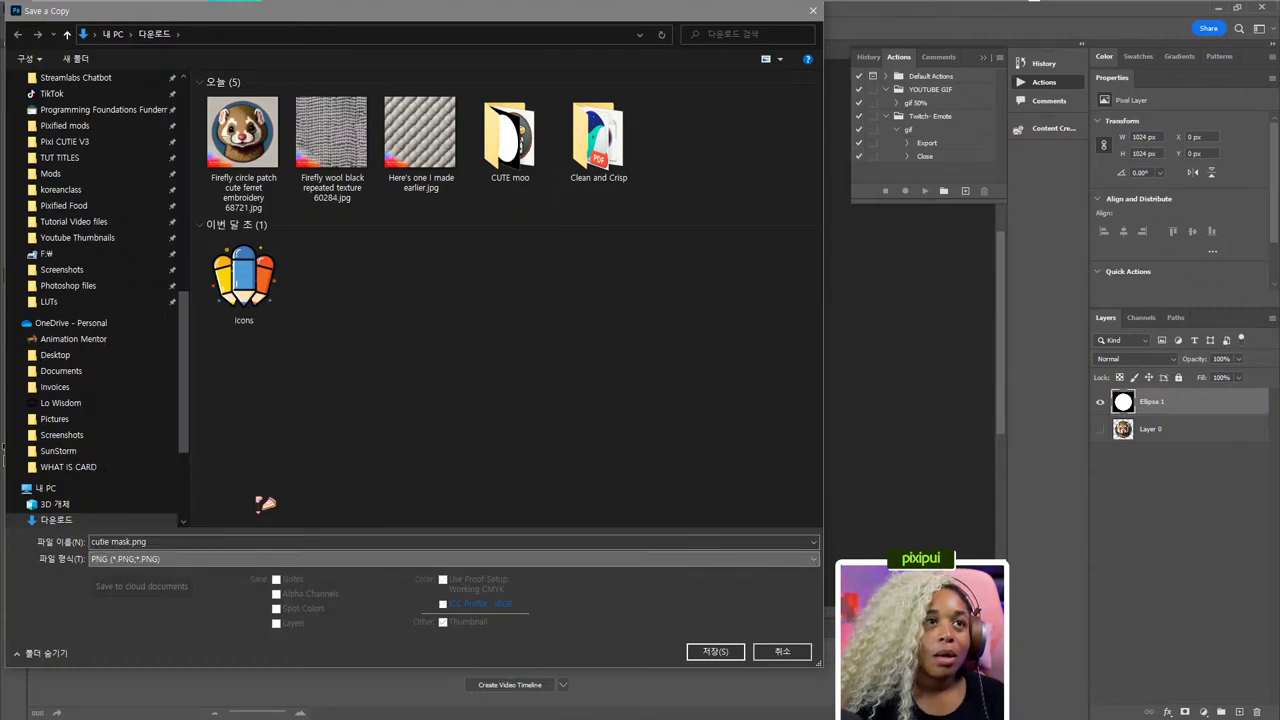
key(Return)
key(Return)
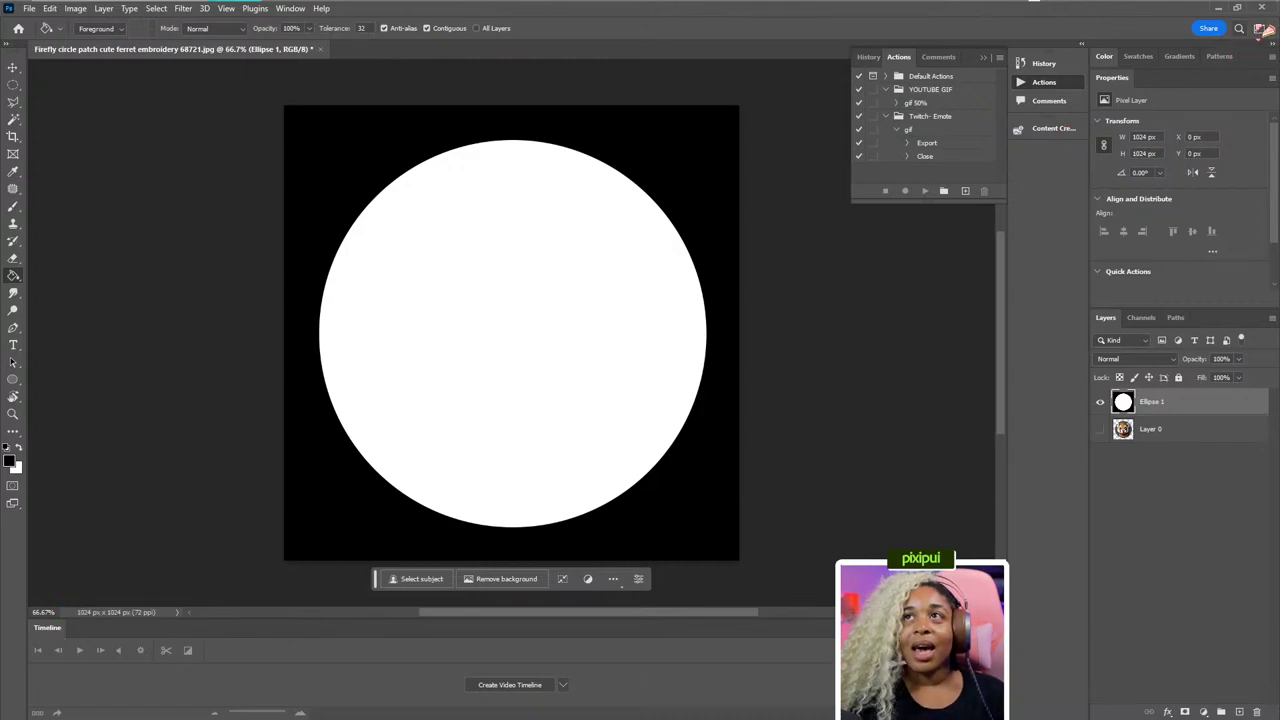
key(ctrl+w)
Discard the Photoshop changes, return to Sampler and clear the stray dialog and export panel.
click(643, 271)
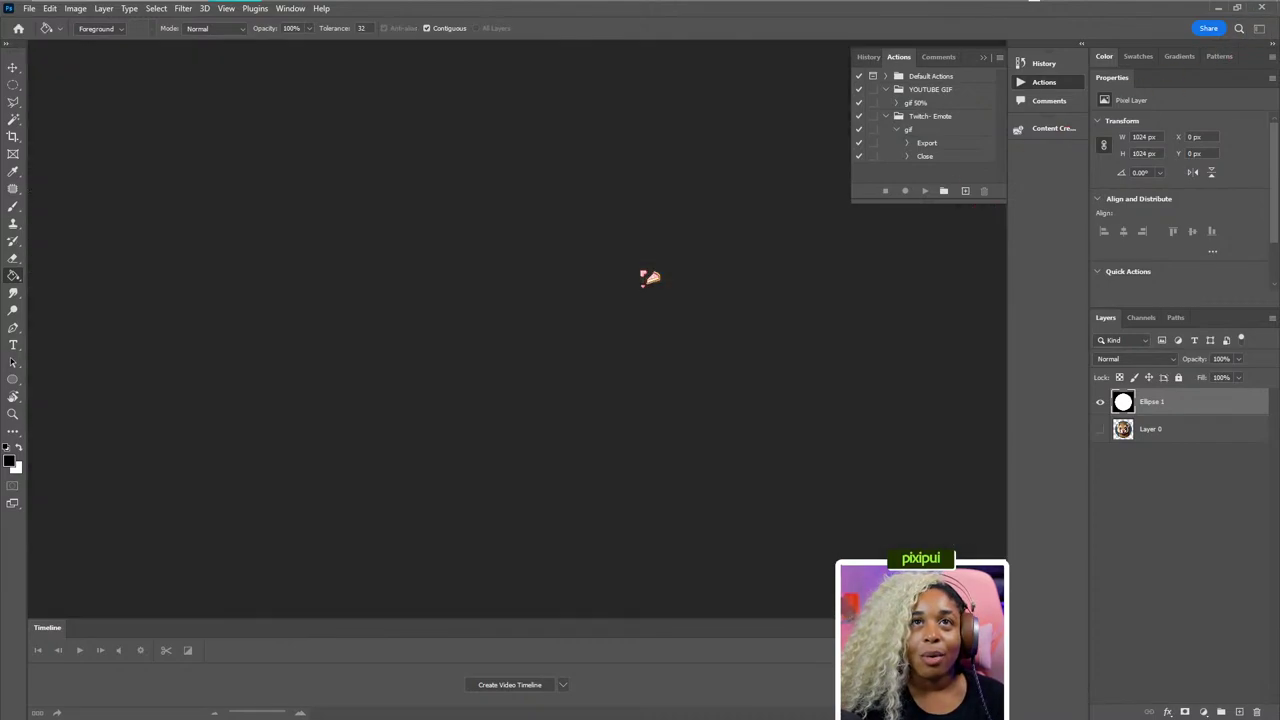
key(alt+Tab)
key(alt+Tab)
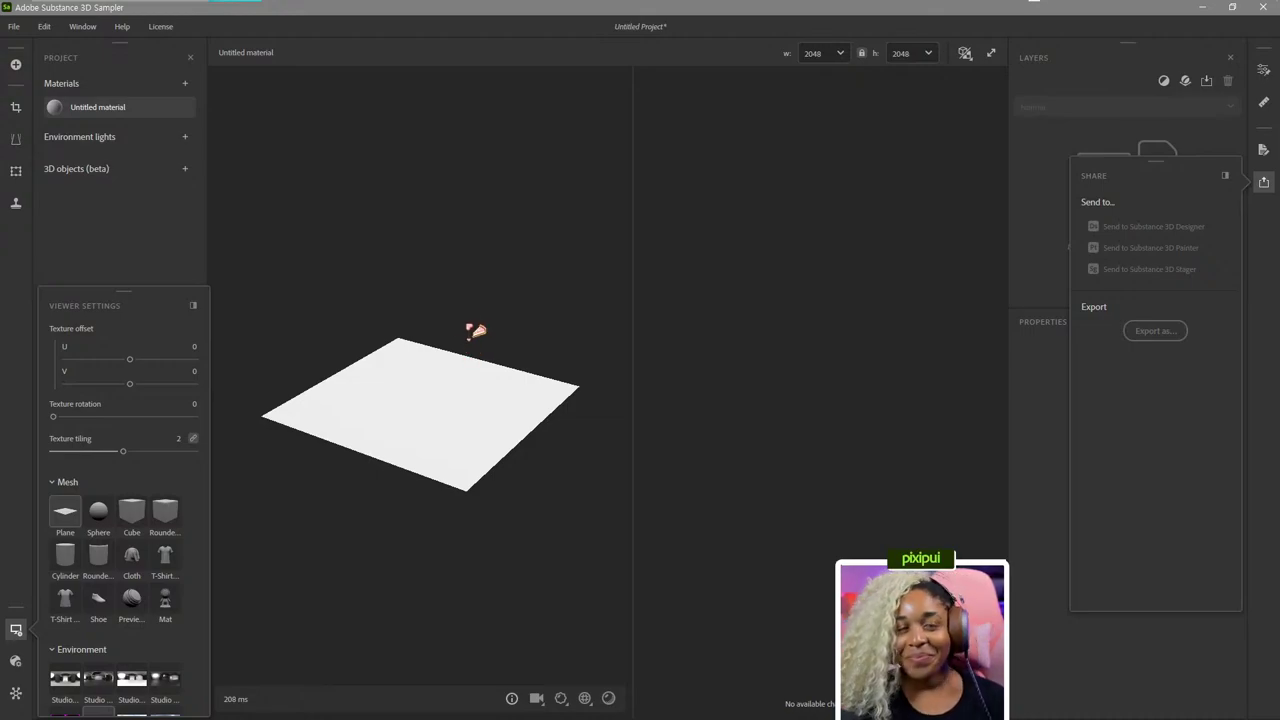
scroll(484, 362, up, 1)
mouse_move(484, 362)
mouse_down()
mouse_move(480, 317)
mouse_move(500, 360)
mouse_up()
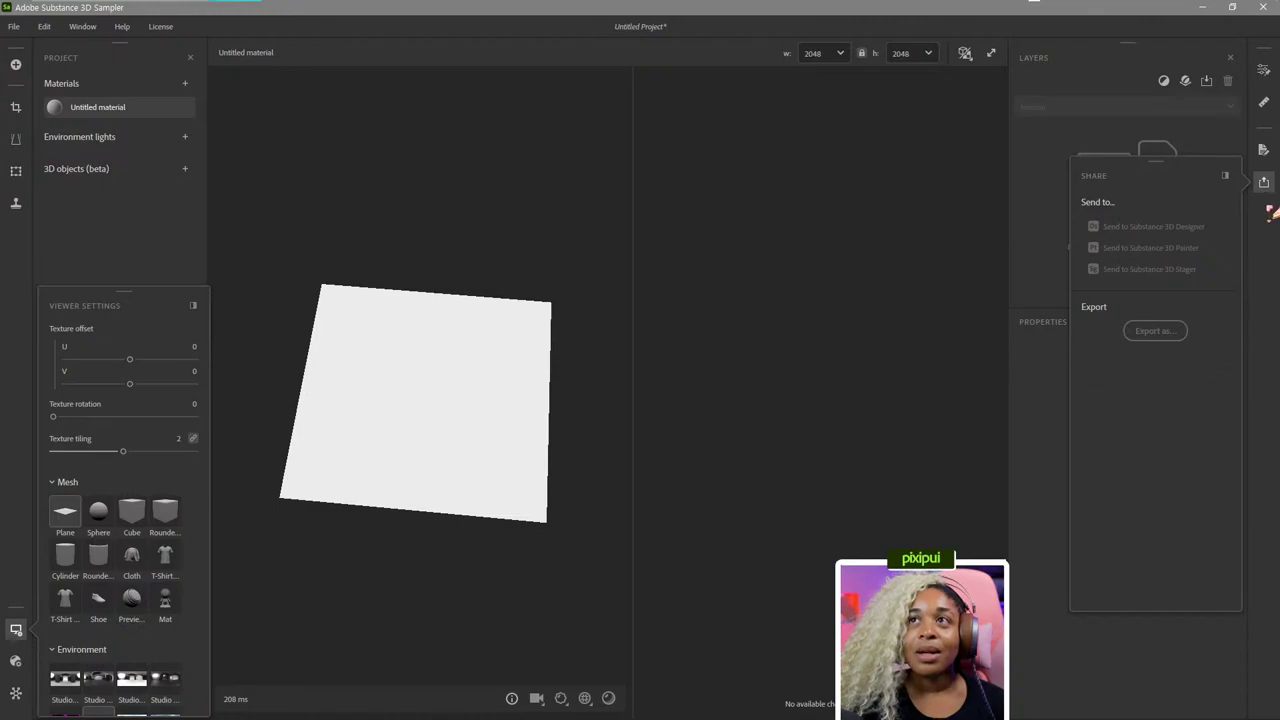
click(1131, 148)
key(Escape)
click(1264, 182)
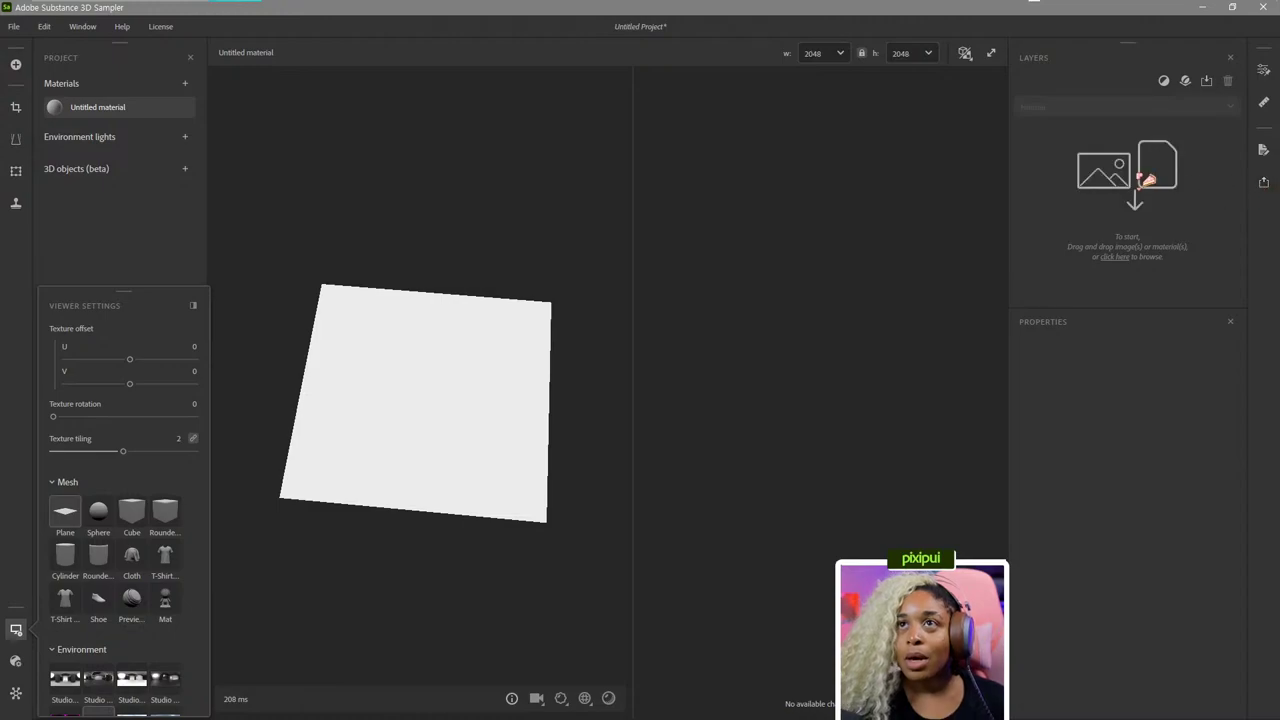
Import cutie mask.png from the file picker as a plain bitmap layer.
click(1147, 180)
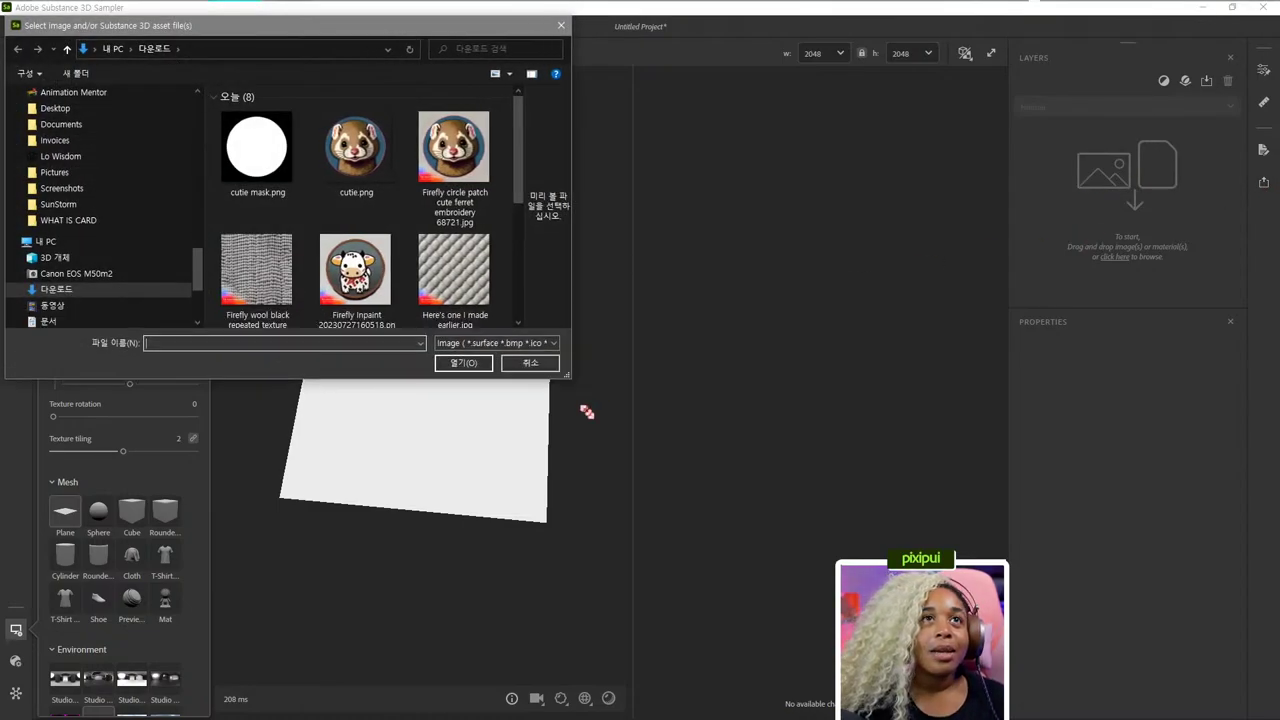
drag(569, 377, 601, 457)
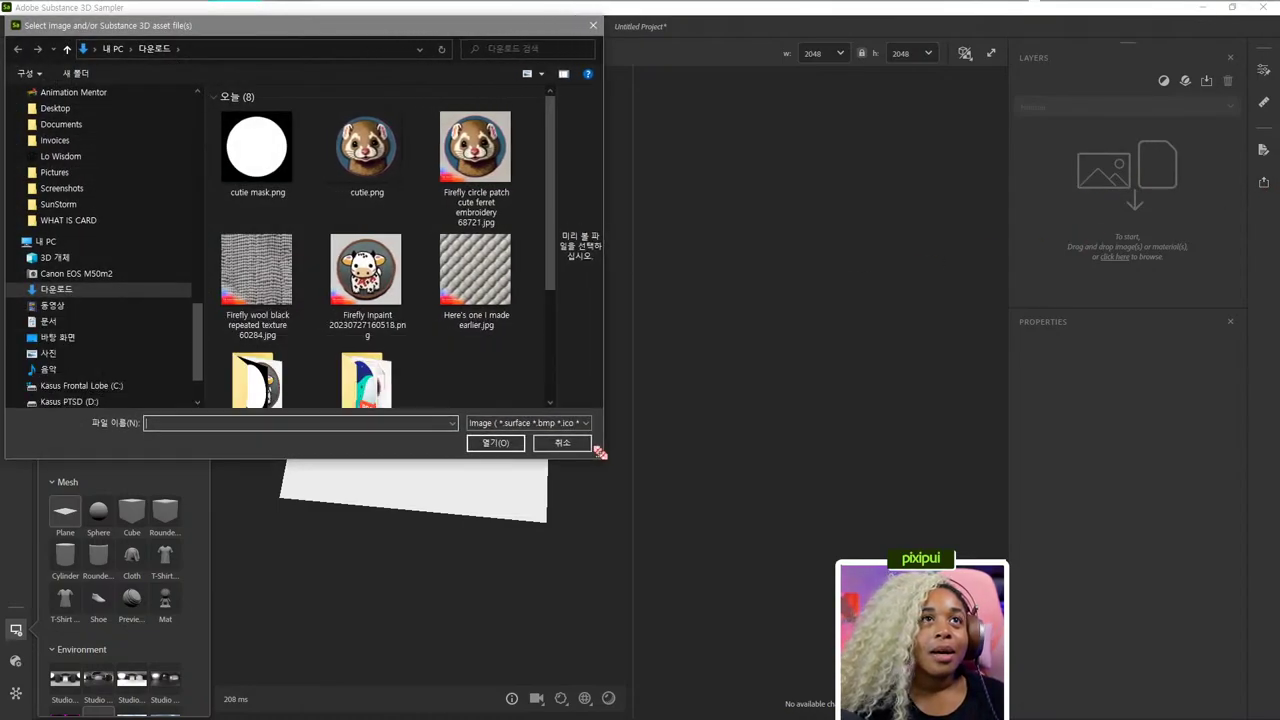
double_click(277, 160)
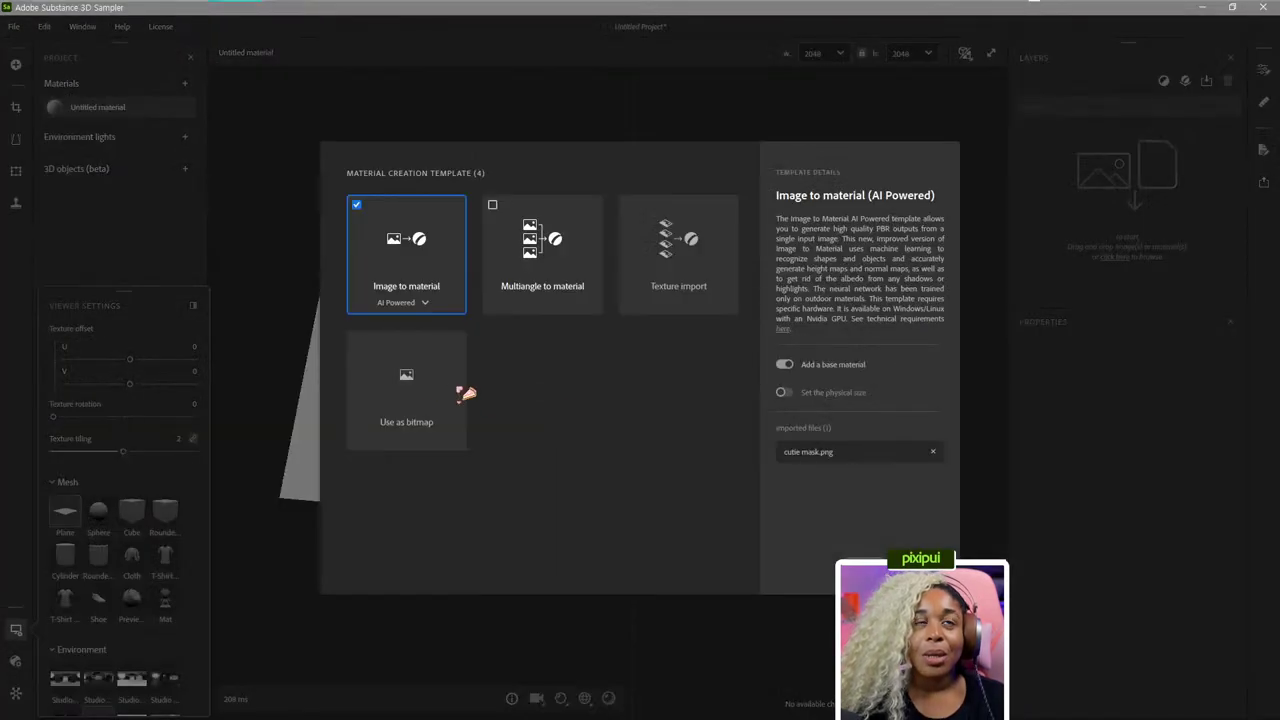
click(438, 420)
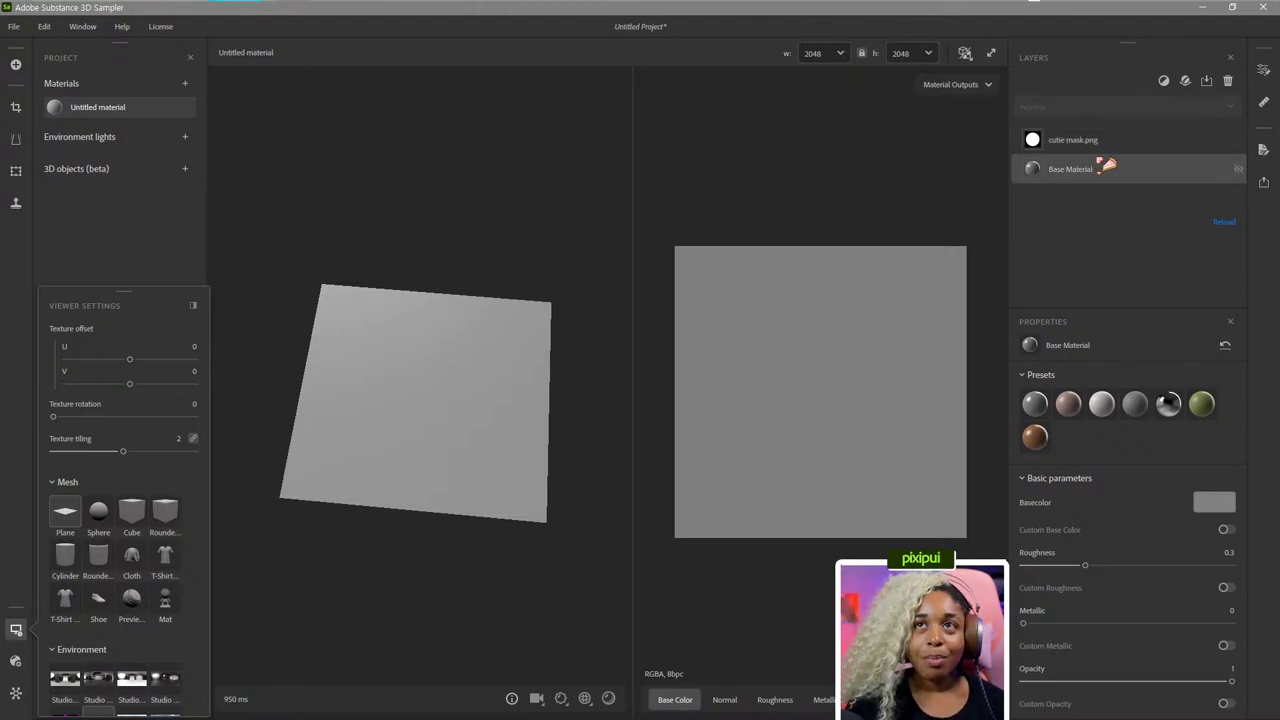
Add an Embroidery filter above the cutie mask.png layer and show its parameters.
click(1112, 143)
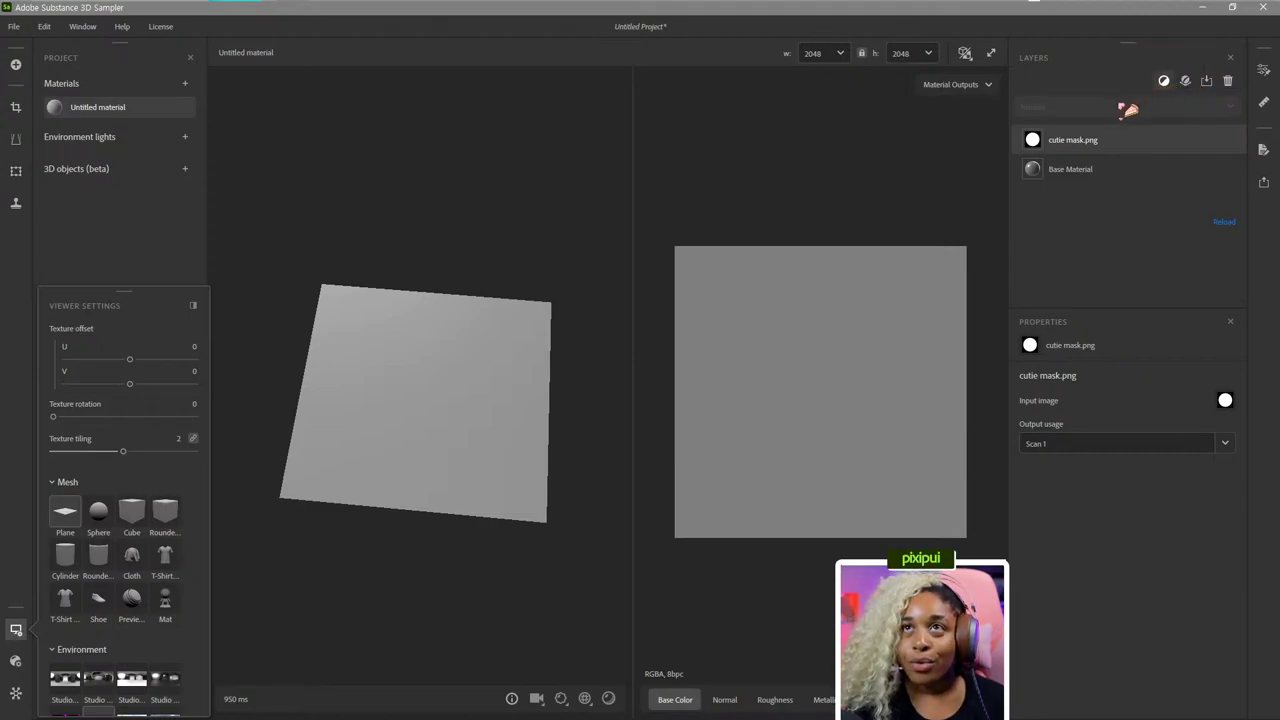
click(1185, 81)
text(emb)
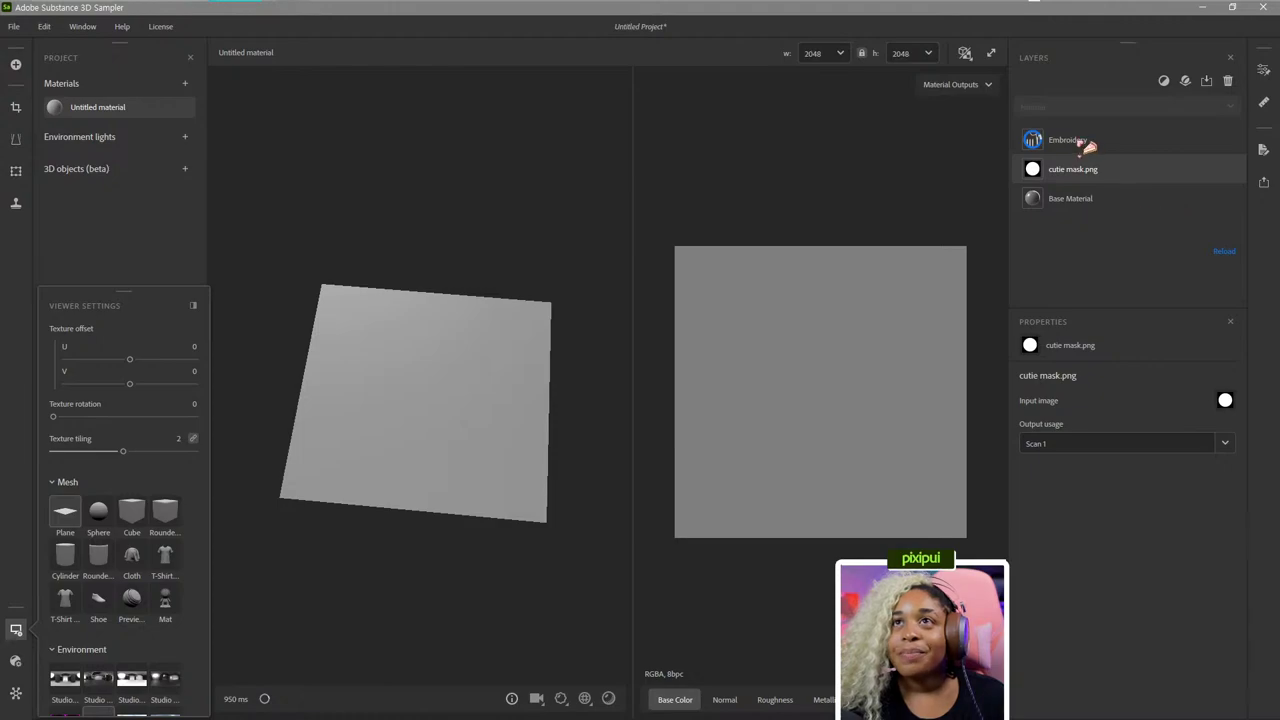
click(1087, 146)
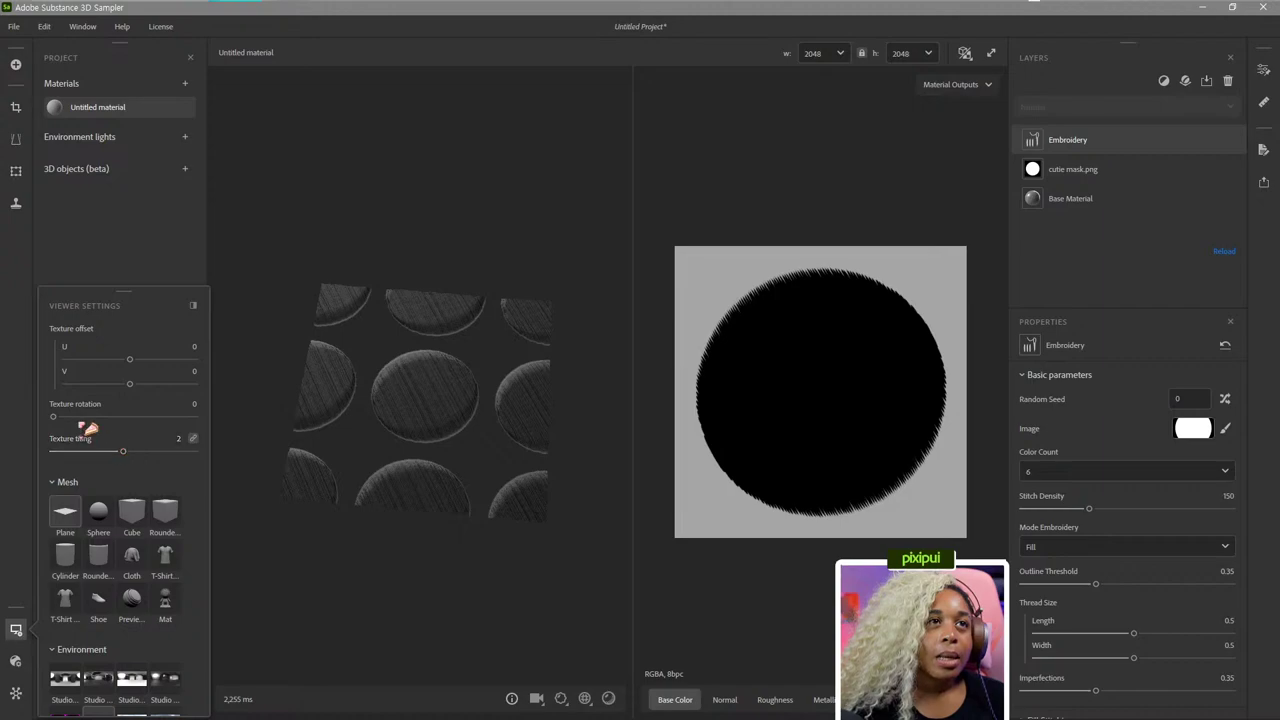
Set the viewer Texture tiling to 1 so a single stitched disc fills the preview.
scroll(107, 419, up, 1)
scroll(107, 419, up, 2)
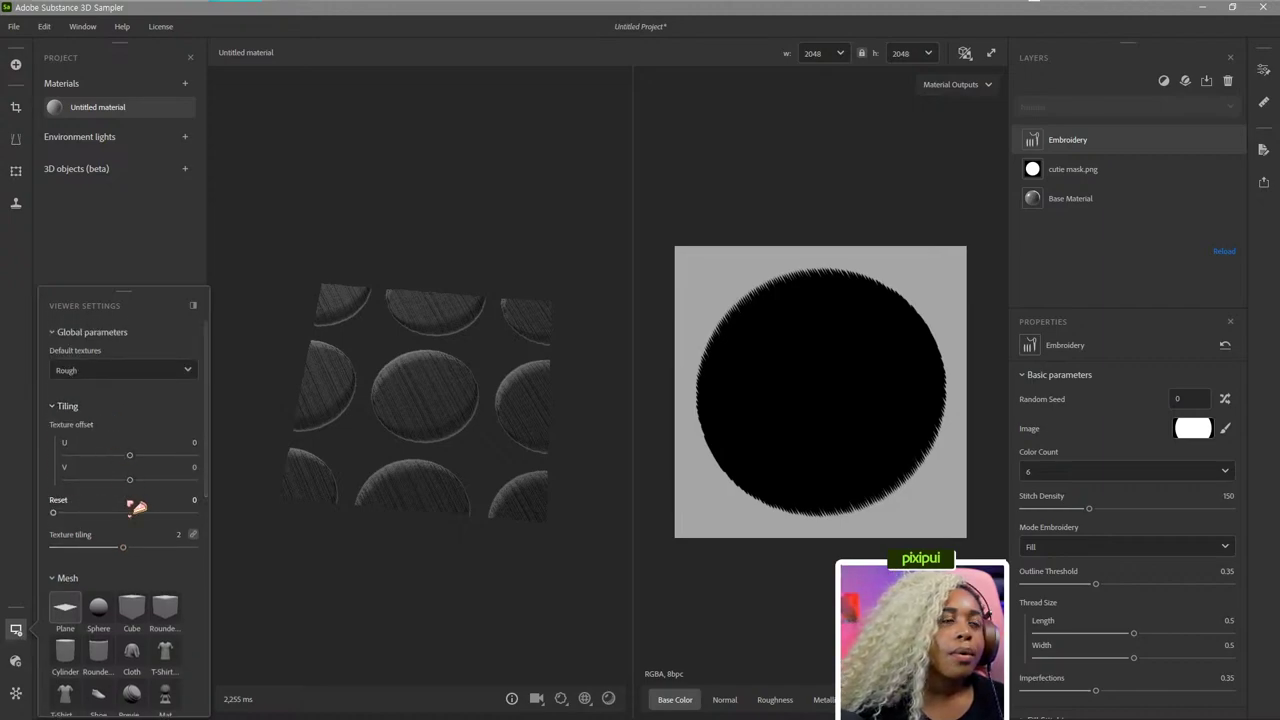
mouse_move(124, 547)
mouse_down()
mouse_move(96, 553)
mouse_move(107, 556)
mouse_up()
key(BackSpace)
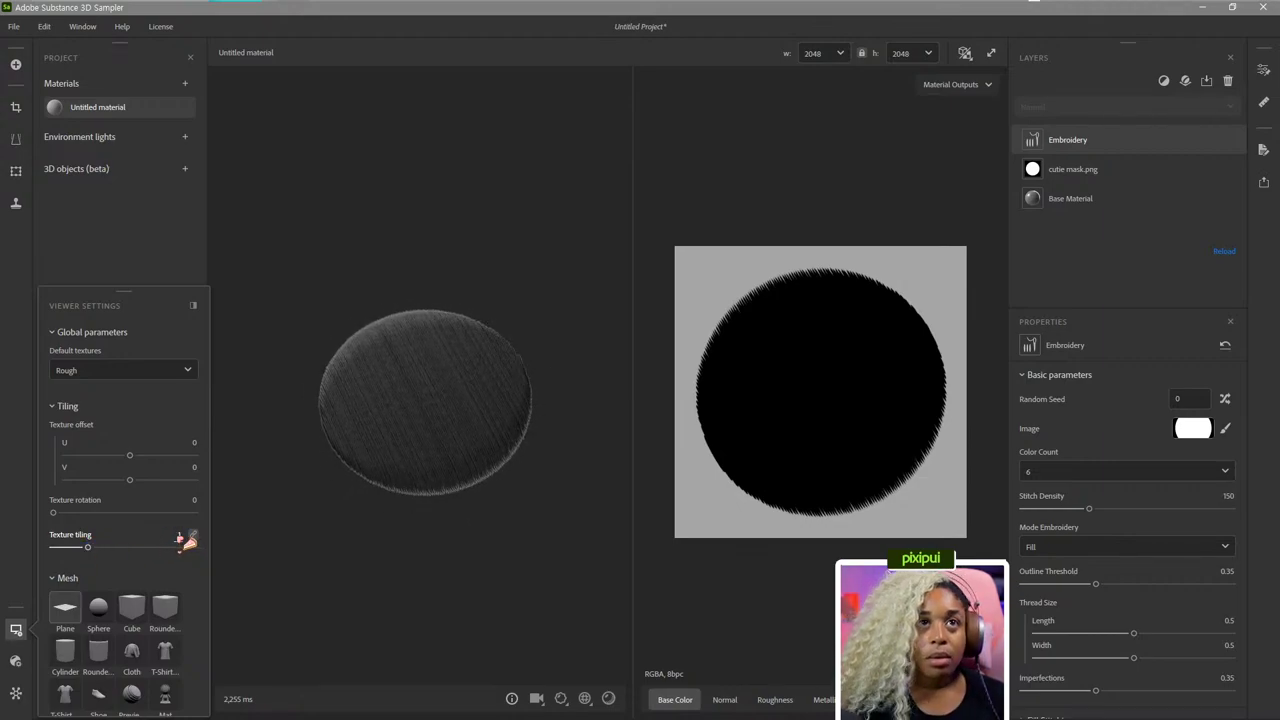
text(1)
key(Return)
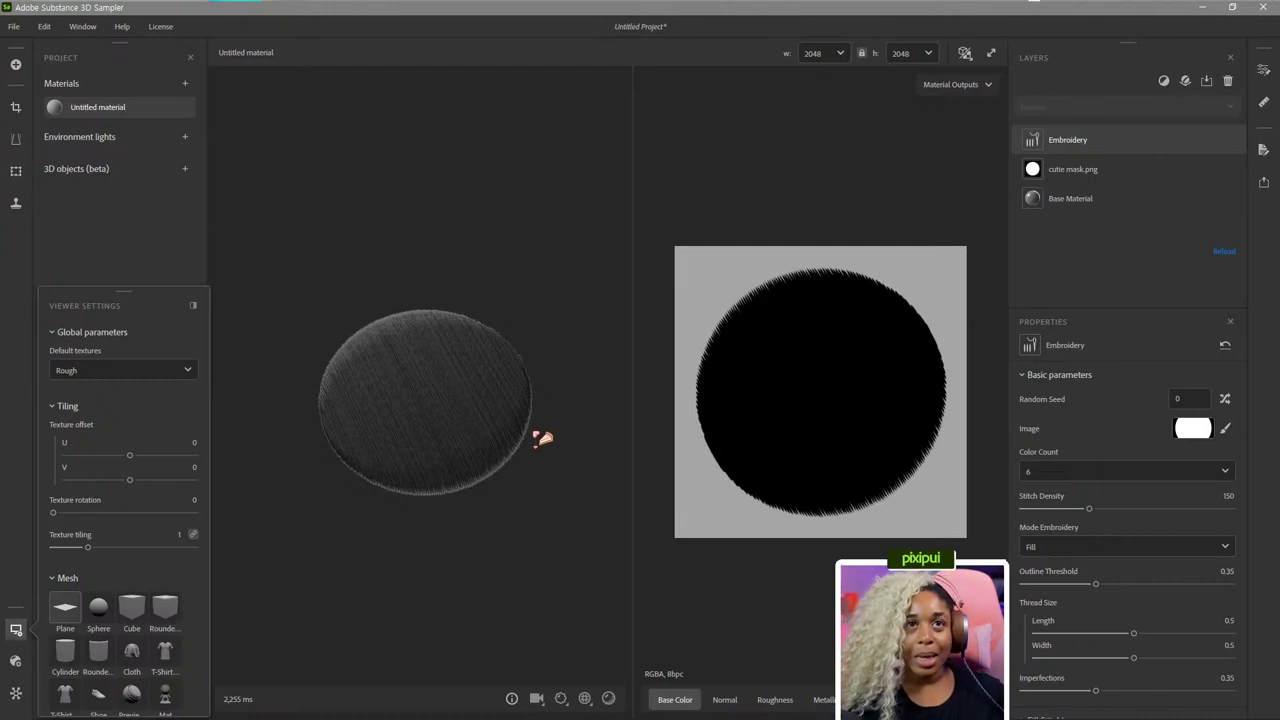
drag(541, 438, 540, 465)
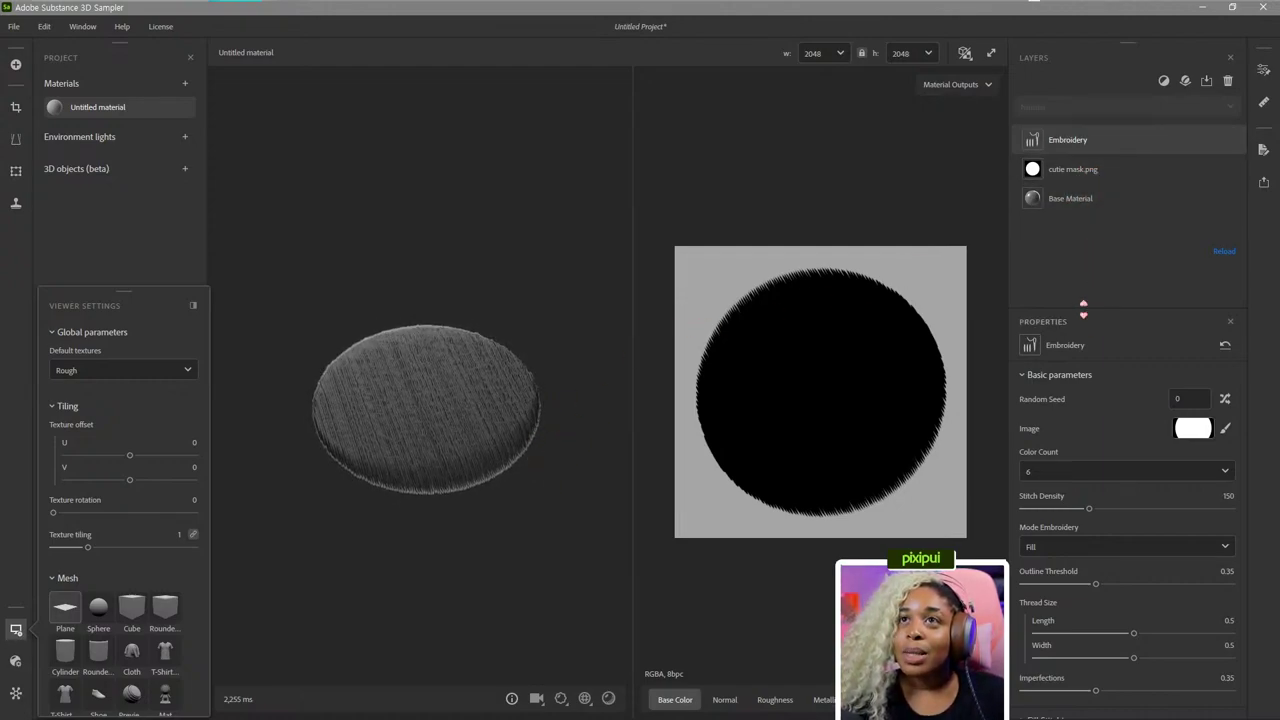
drag(1083, 308, 1083, 276)
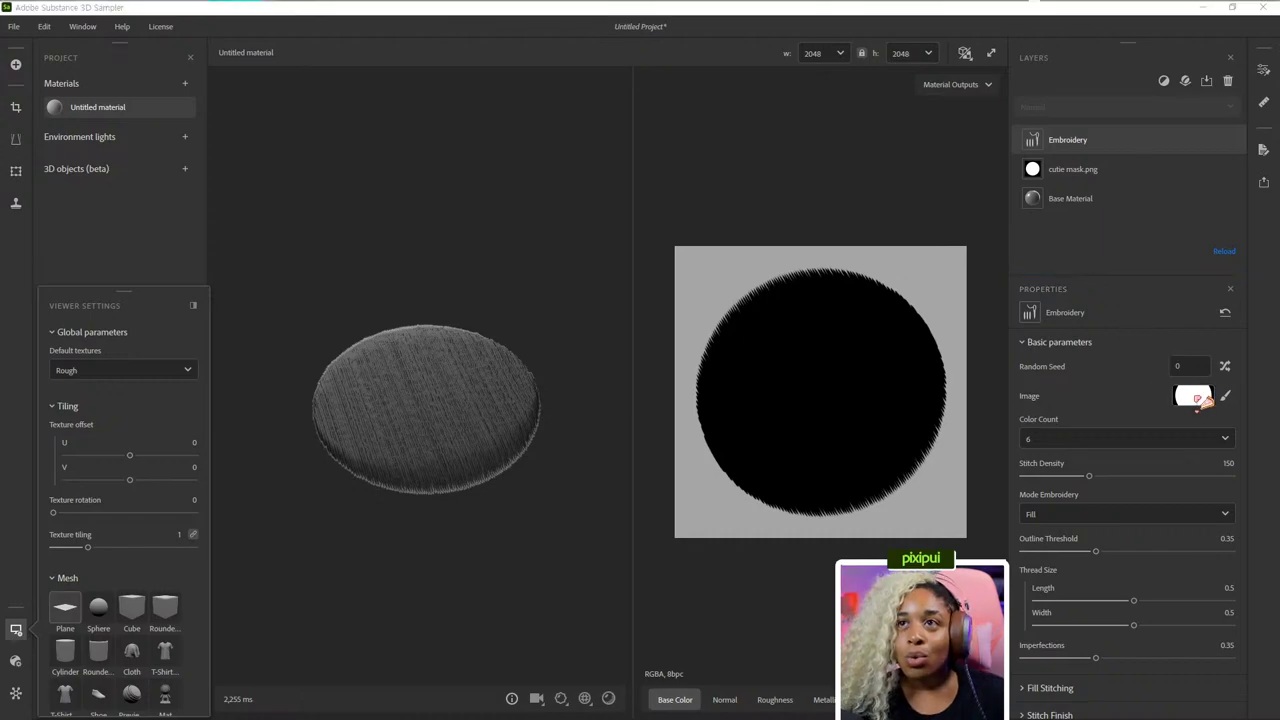
Open the Embroidery image picker, choose cutie mask.png, then dismiss it.
click(1197, 398)
click(257, 150)
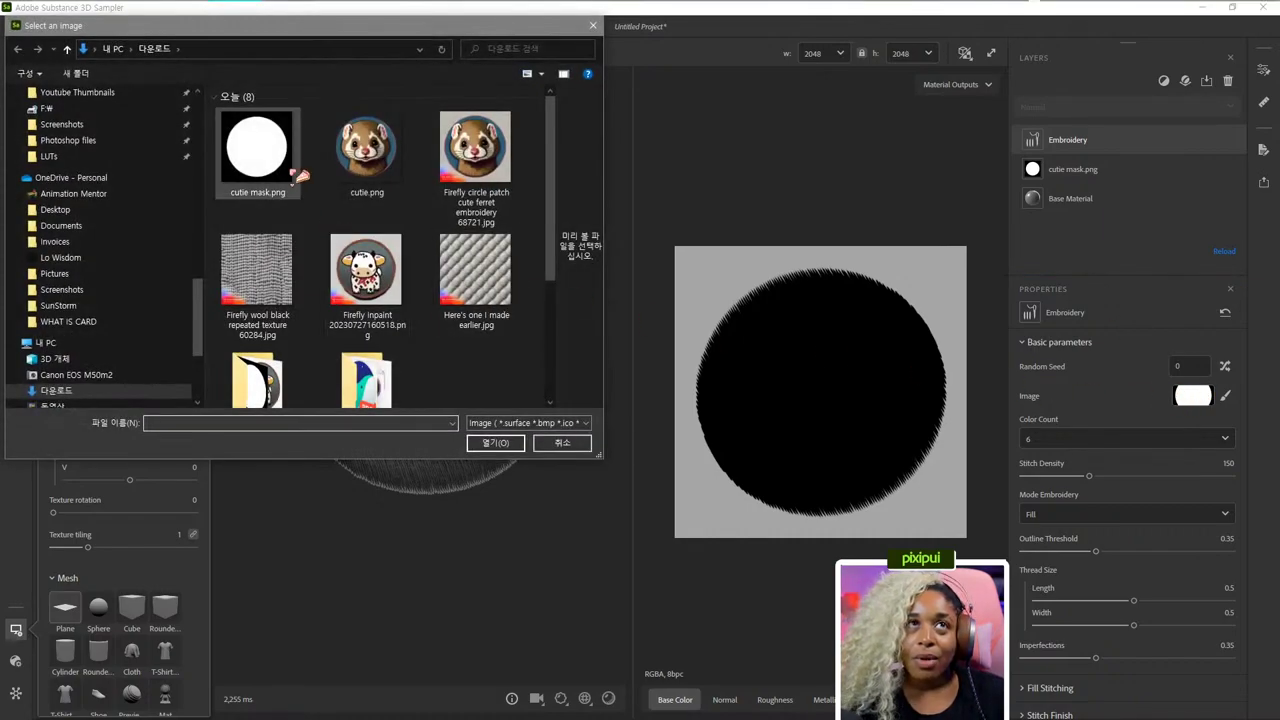
click(563, 444)
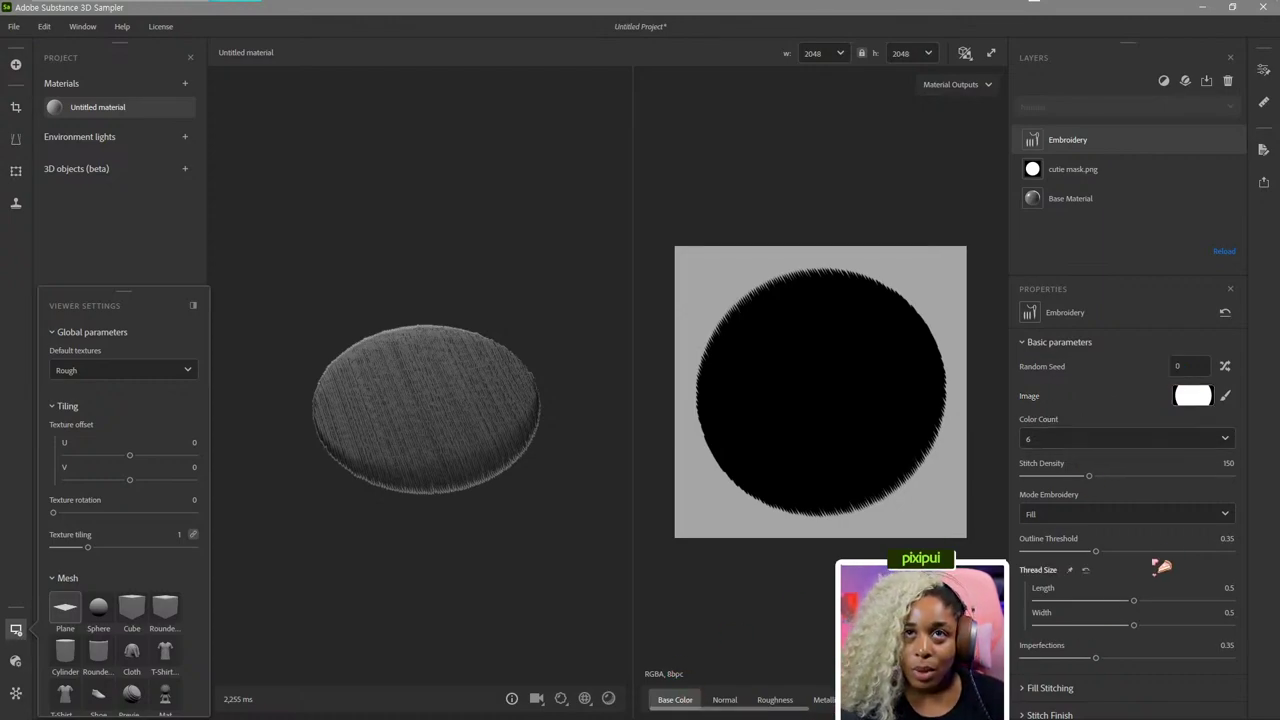
Set Color Count to 1 and pick the white circle as the embroidered colour.
click(1066, 440)
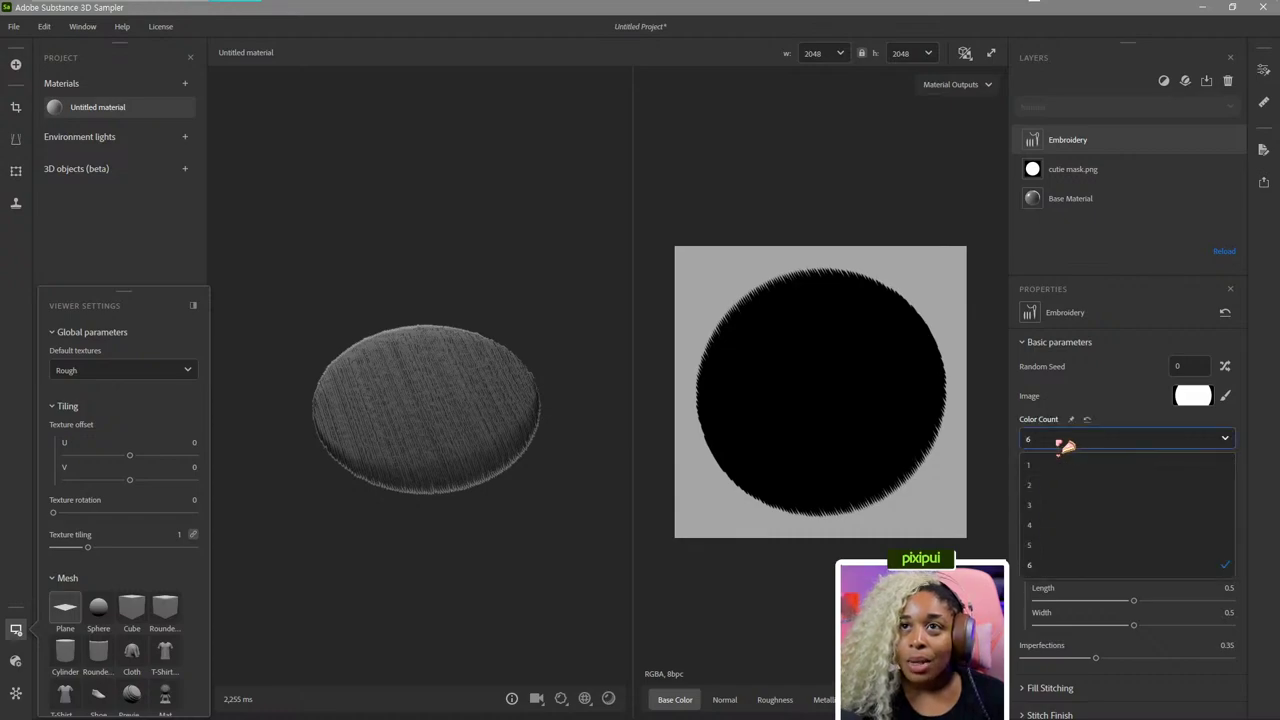
click(1056, 469)
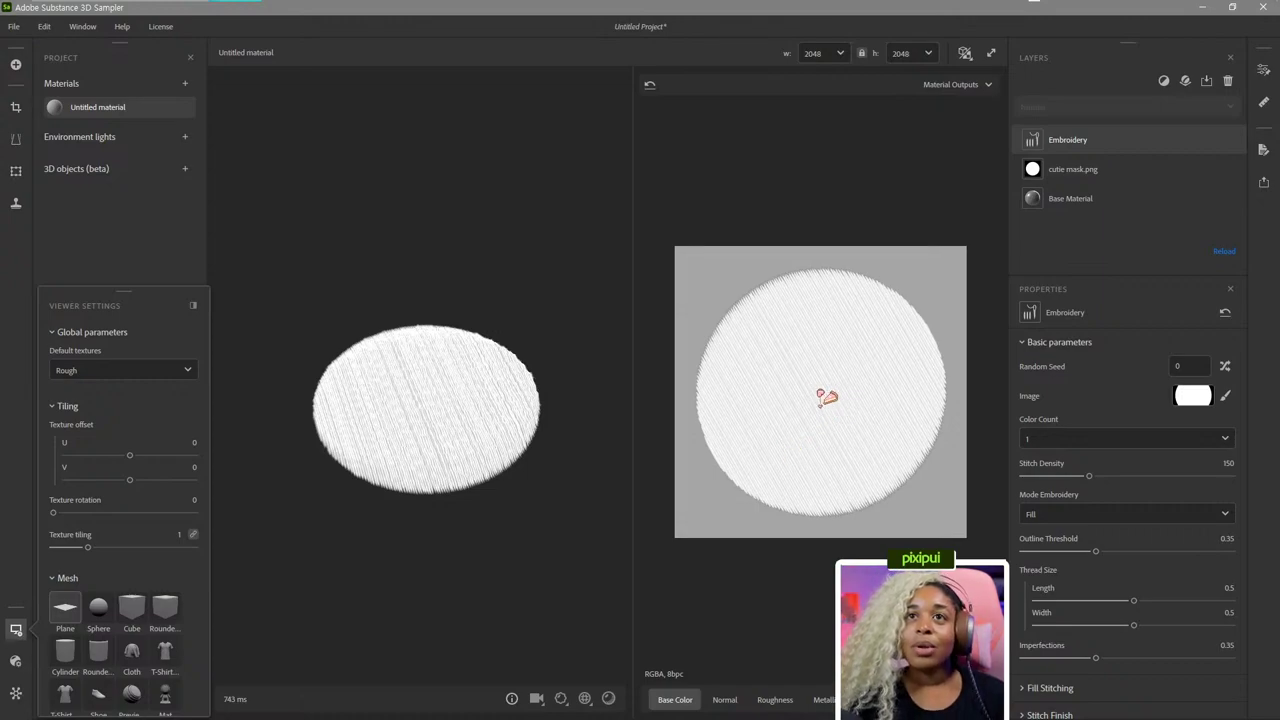
click(704, 306)
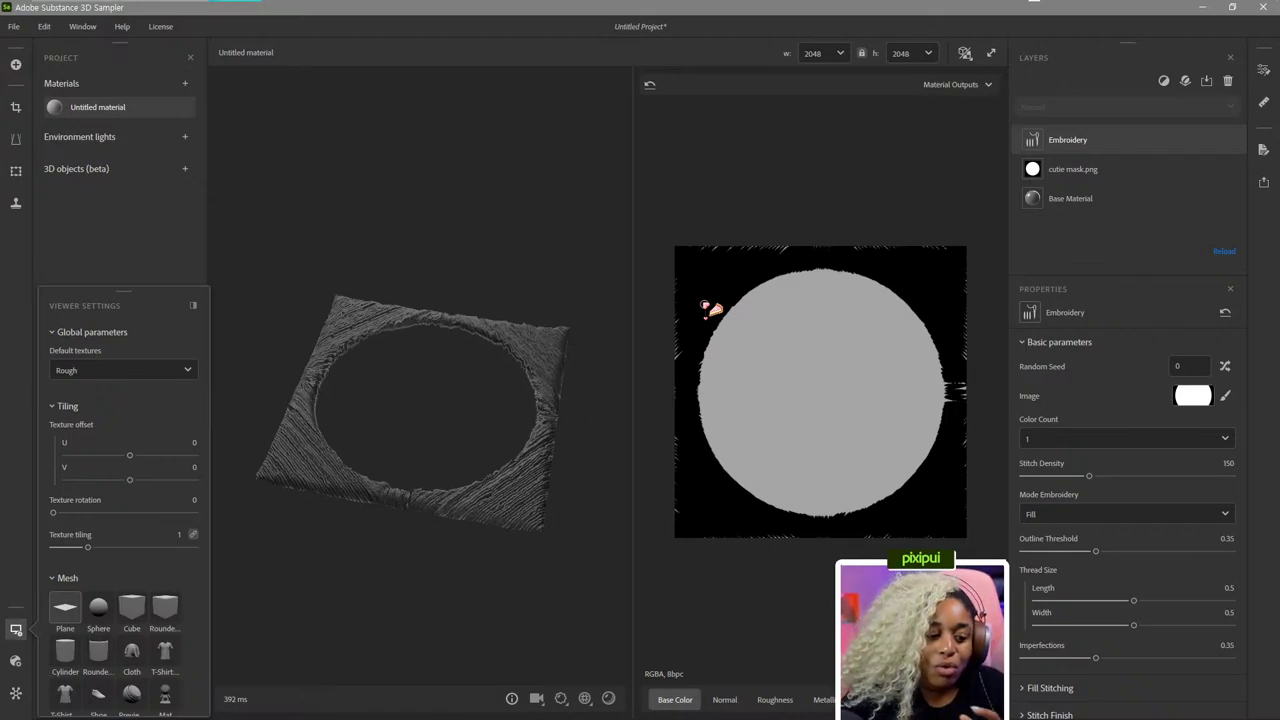
click(743, 334)
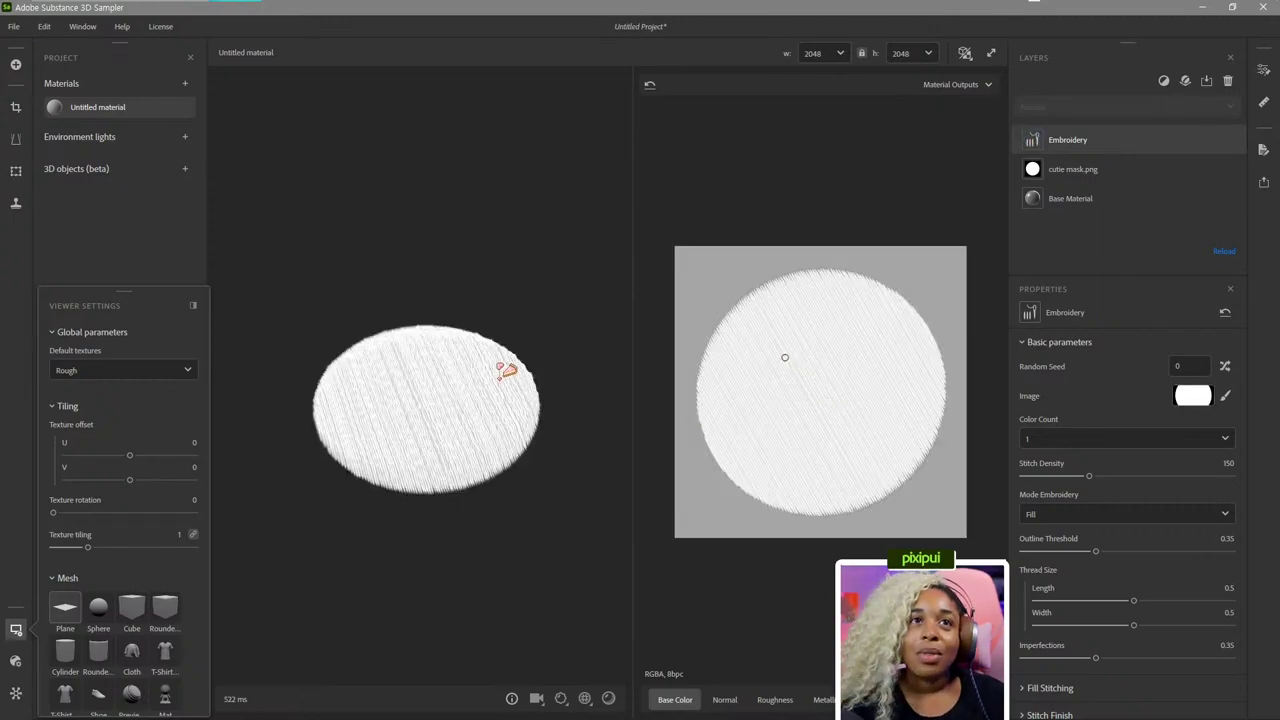
mouse_move(551, 507)
mouse_down()
mouse_move(508, 564)
mouse_move(543, 466)
mouse_move(543, 490)
mouse_move(576, 479)
mouse_move(550, 500)
mouse_up()
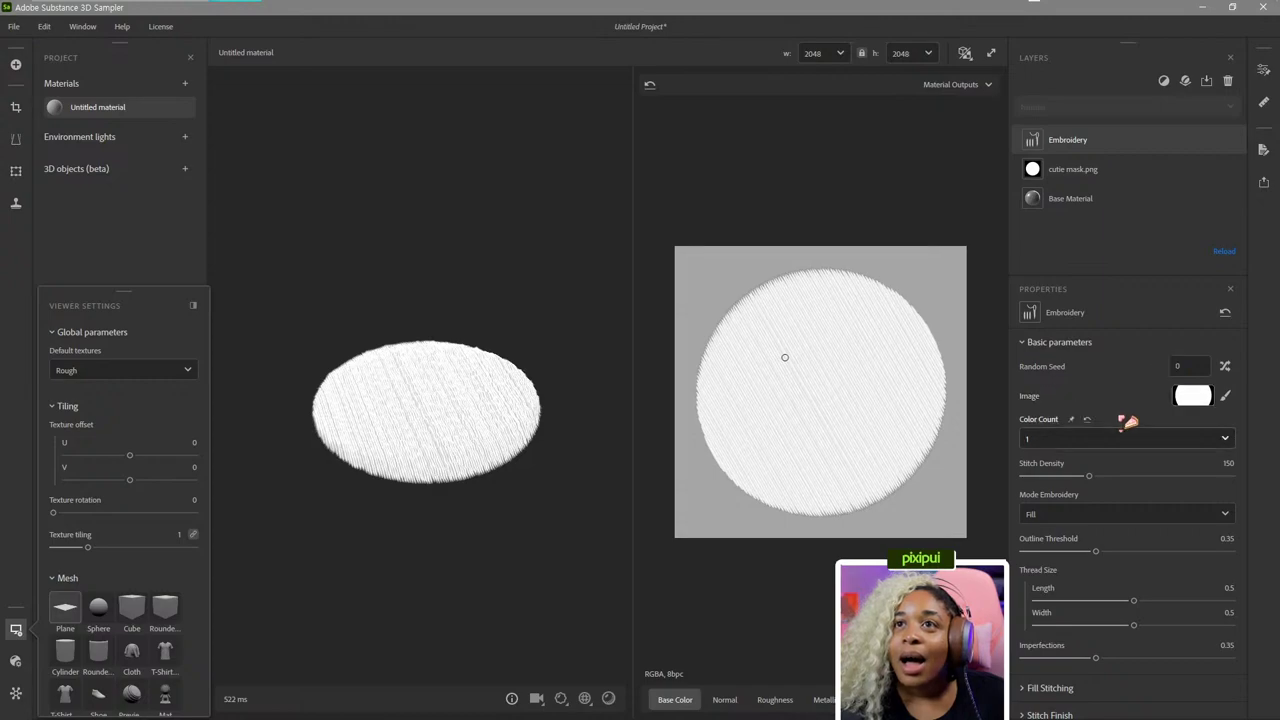
Test stitch densities in a grayscale 2D map, then enter a Stitch Density of 125.
scroll(1127, 424, down, 1)
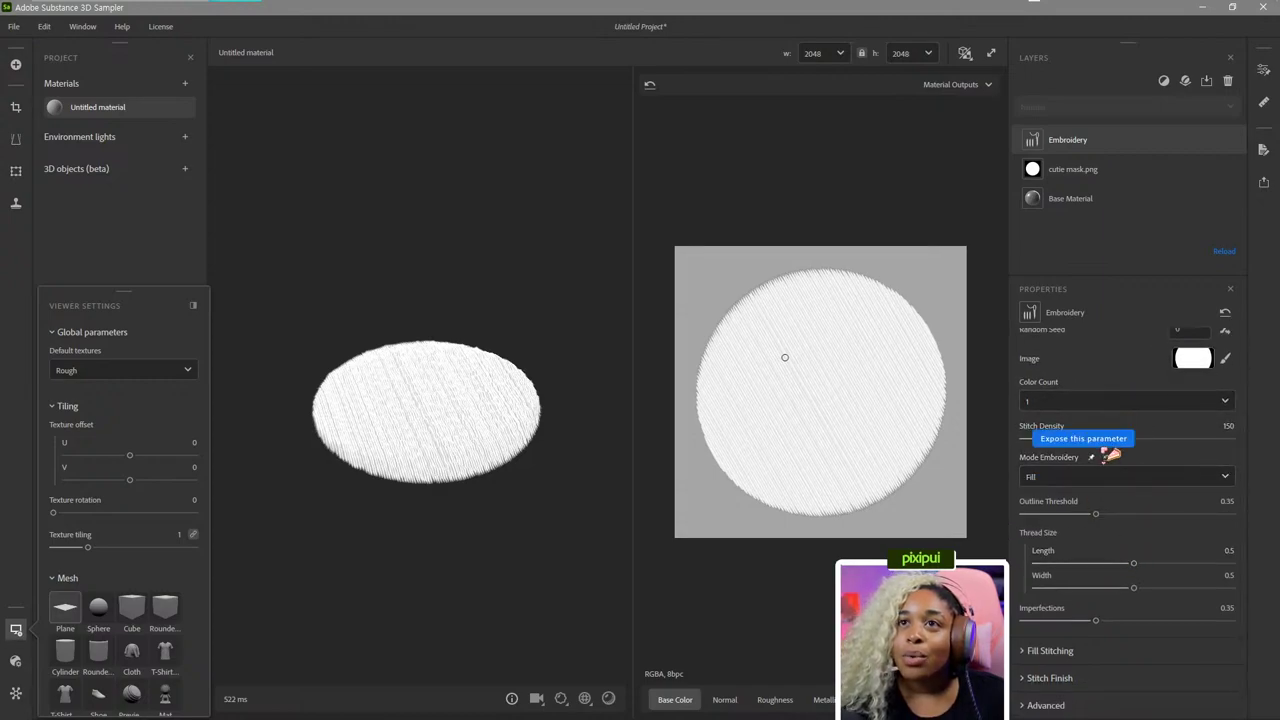
drag(1092, 442, 1146, 441)
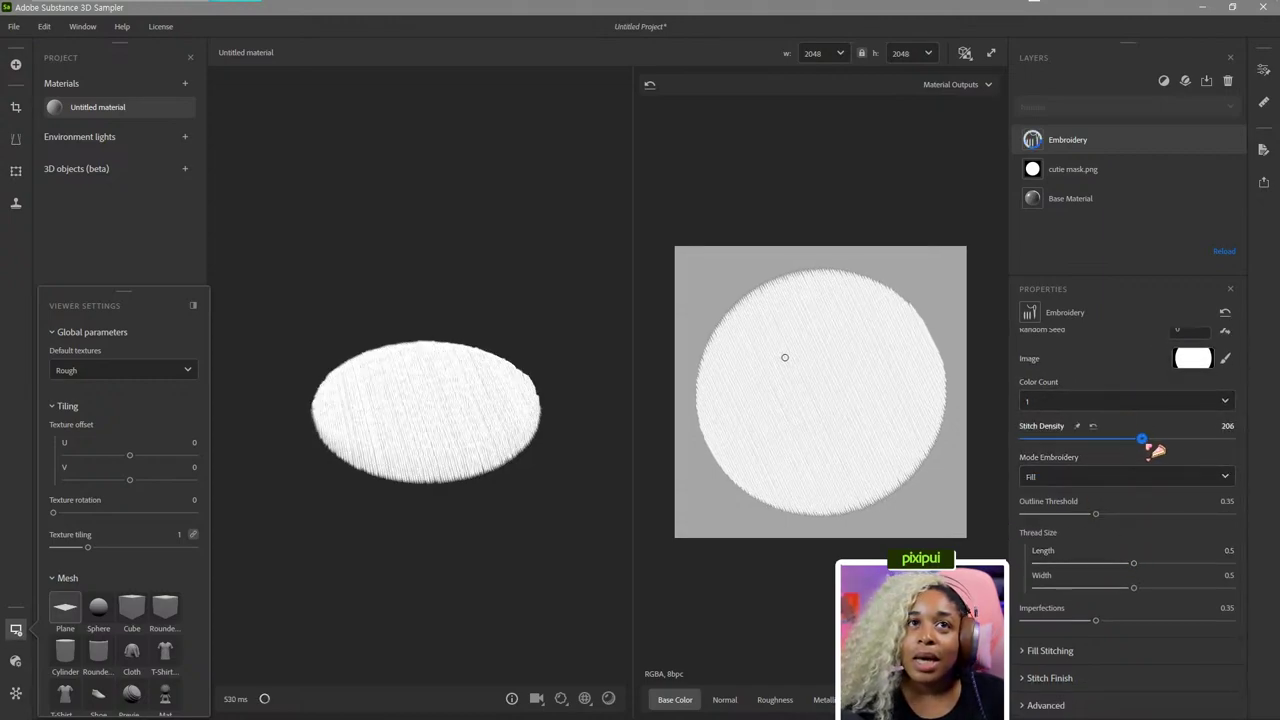
key(c)
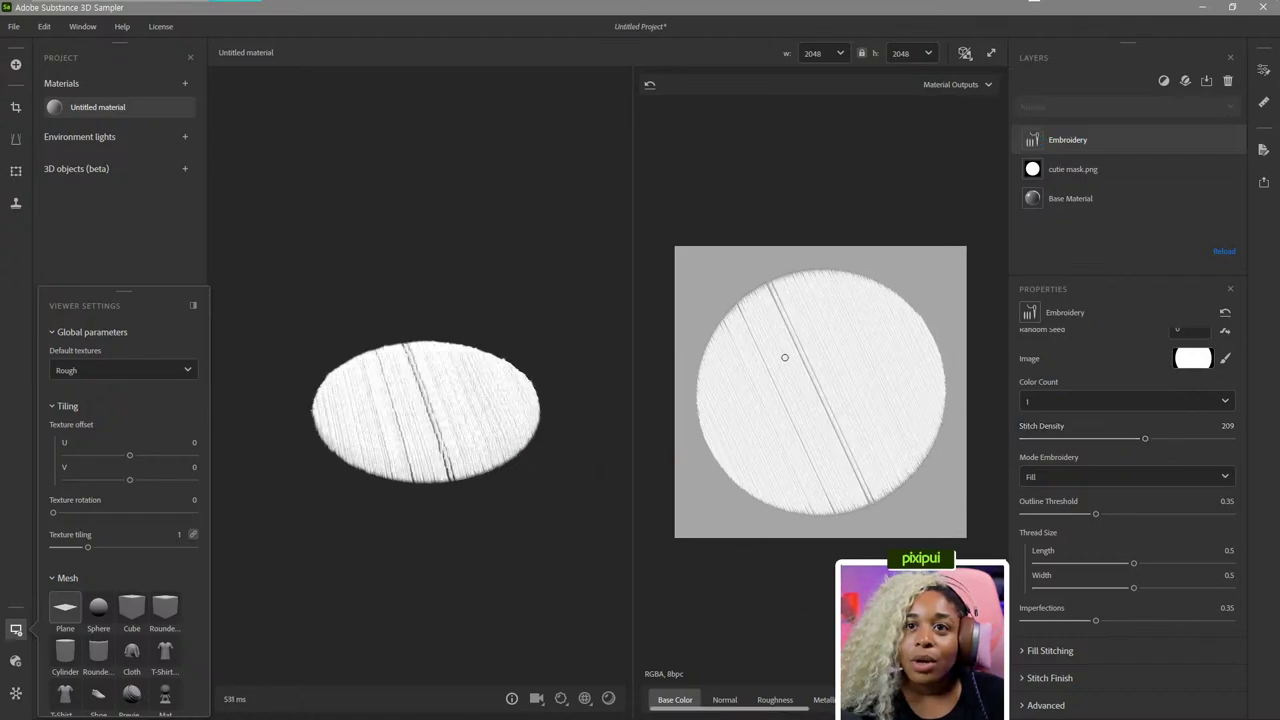
drag(1150, 443, 1062, 442)
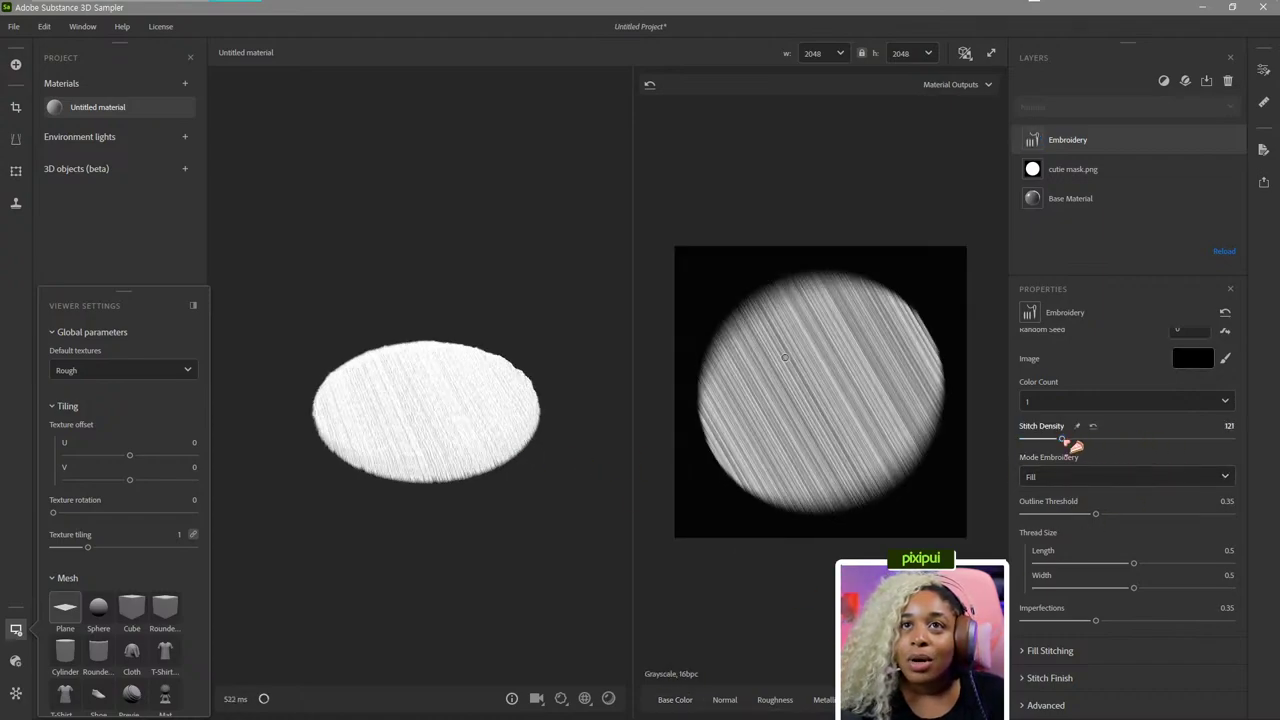
click(1185, 442)
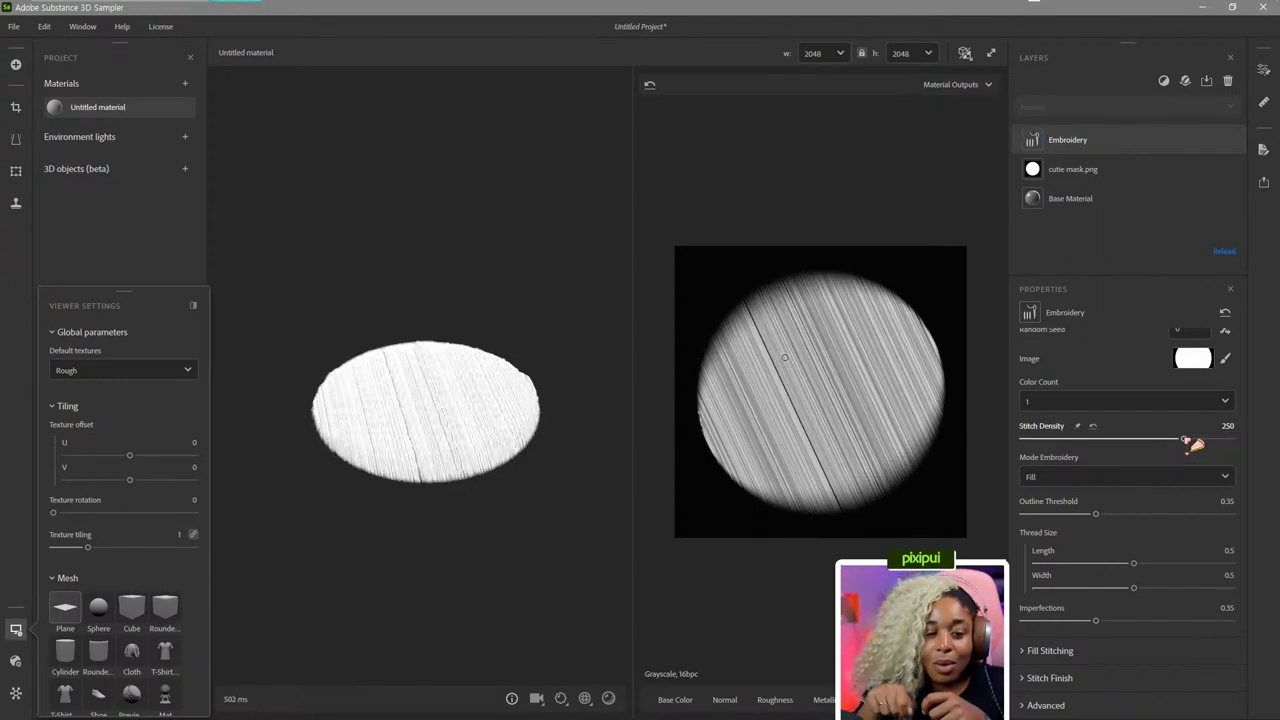
drag(1193, 444, 1046, 446)
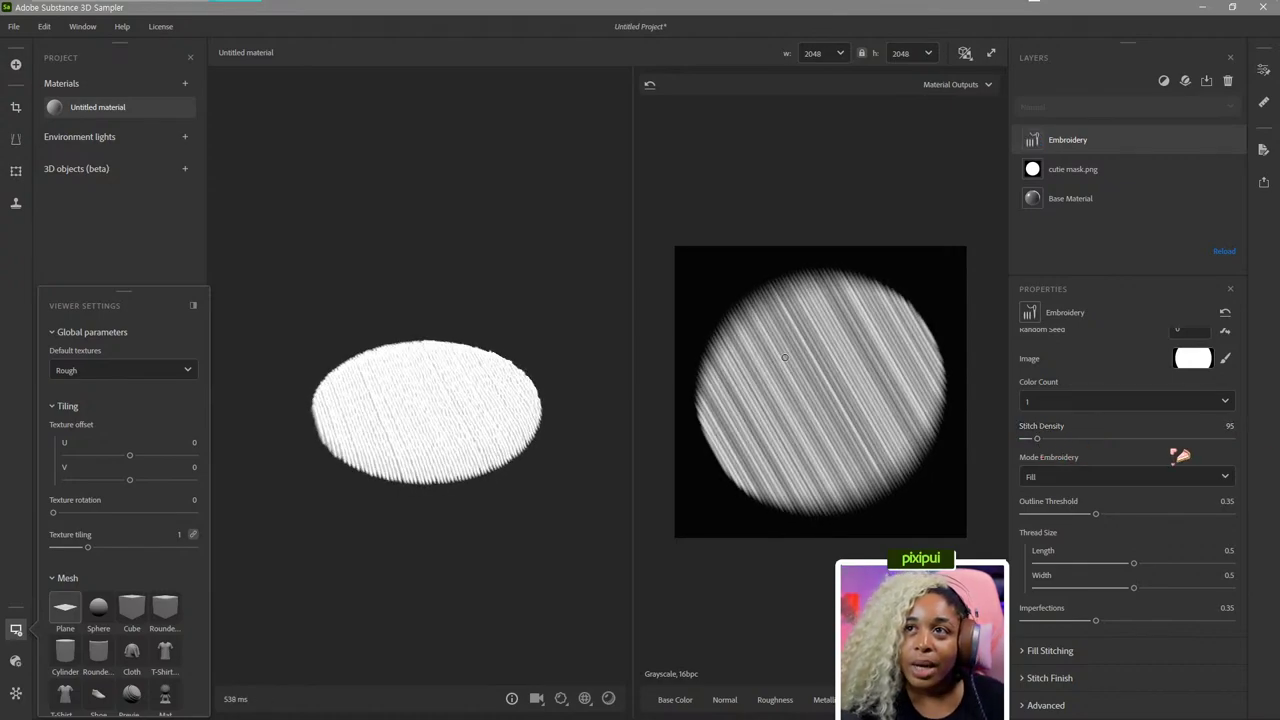
click(1230, 427)
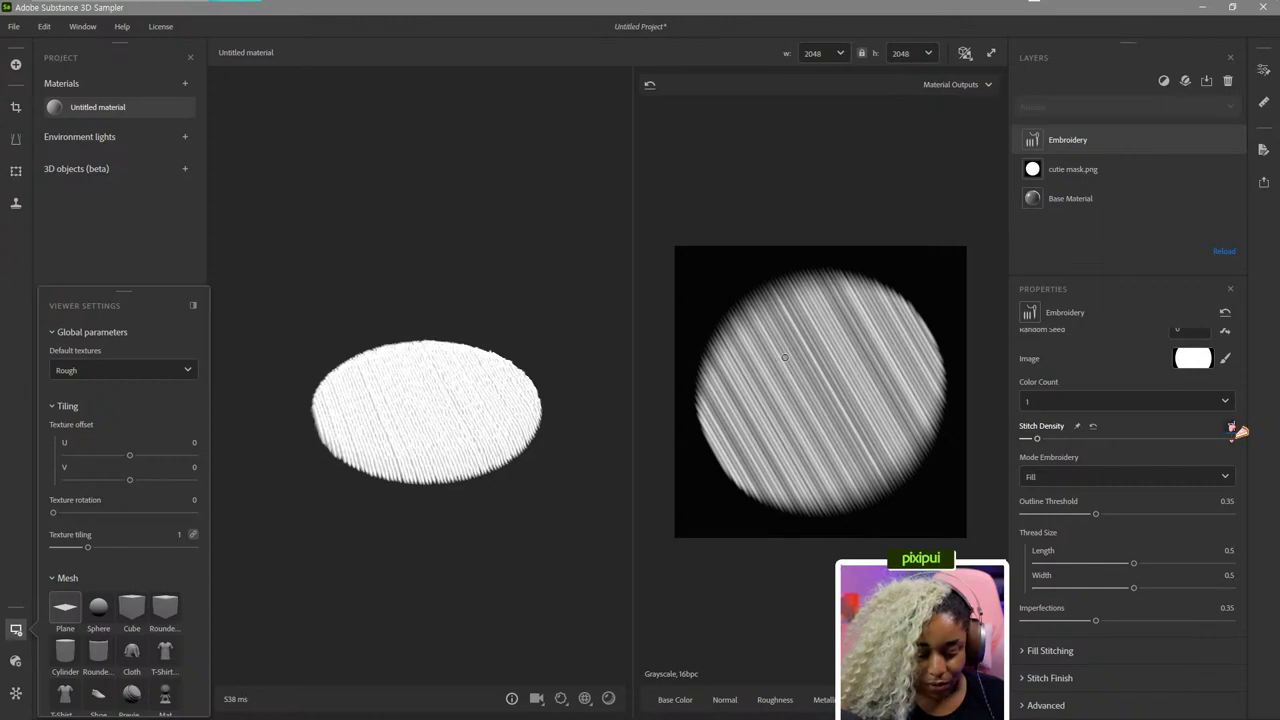
text(125)
key(Return)
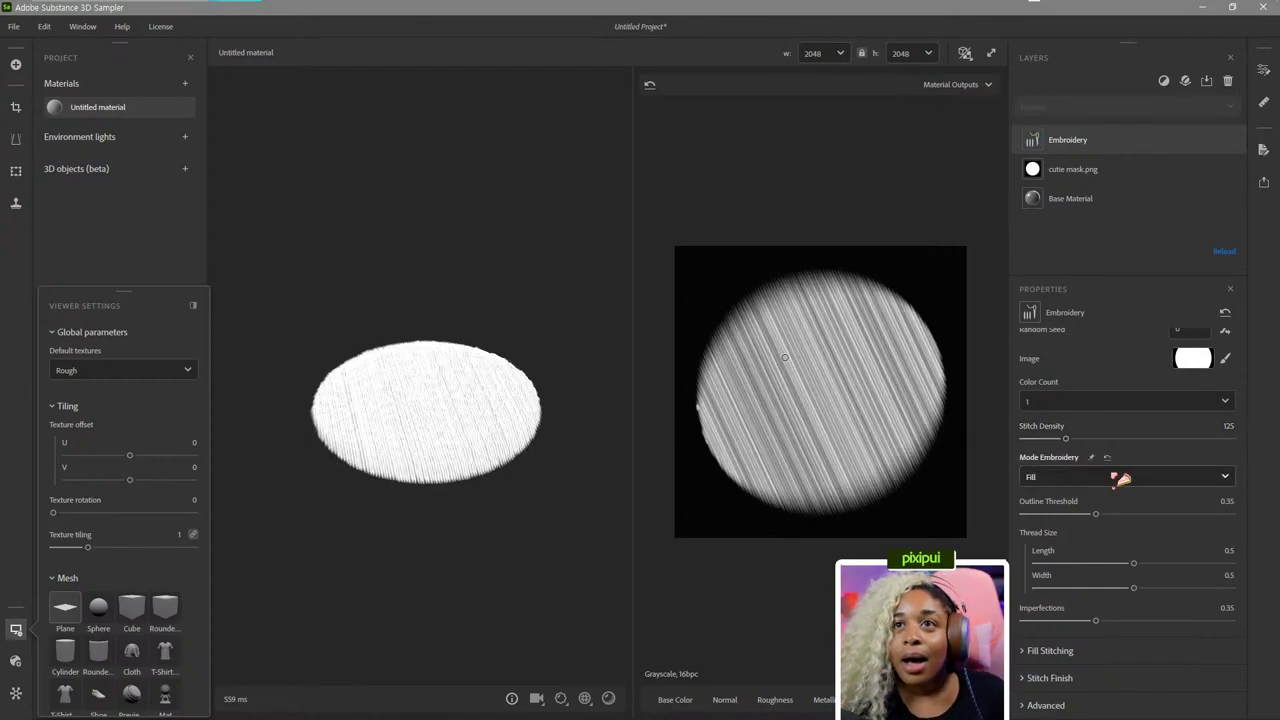
Switch the embroidery to Outline mode, tune threshold and thread length, and widen threads to 0.73.
click(1112, 478)
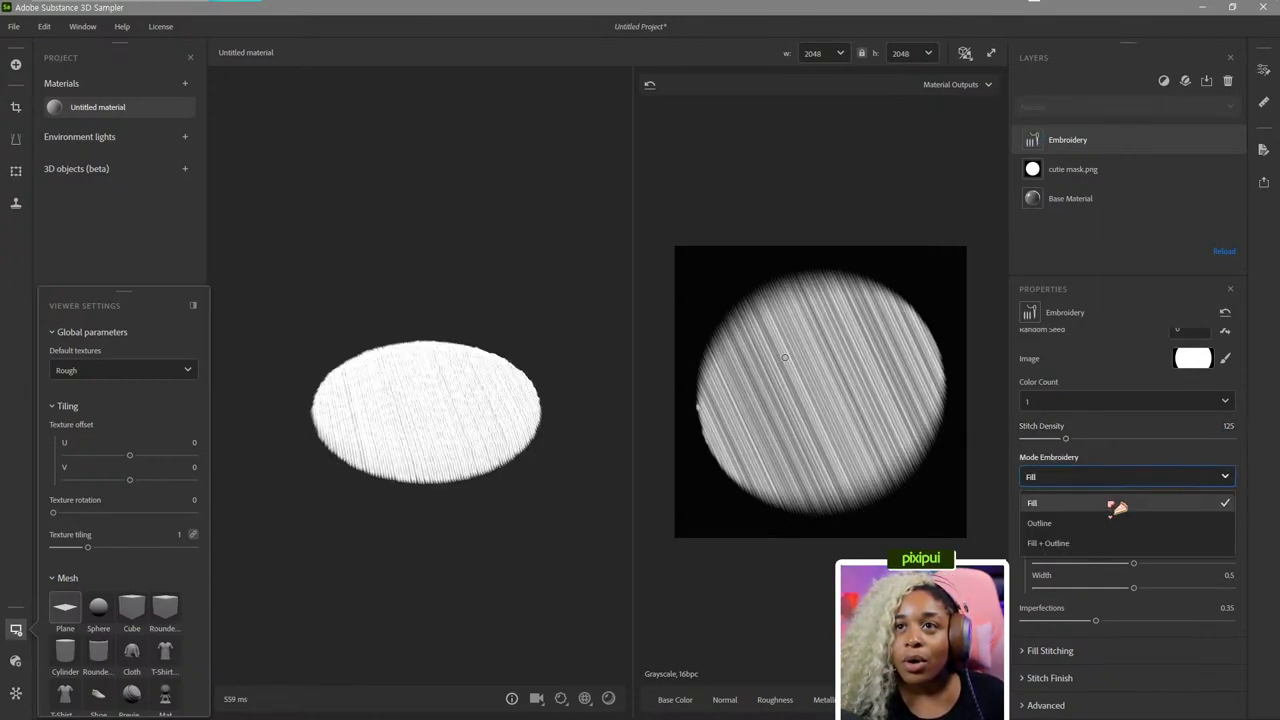
click(1114, 524)
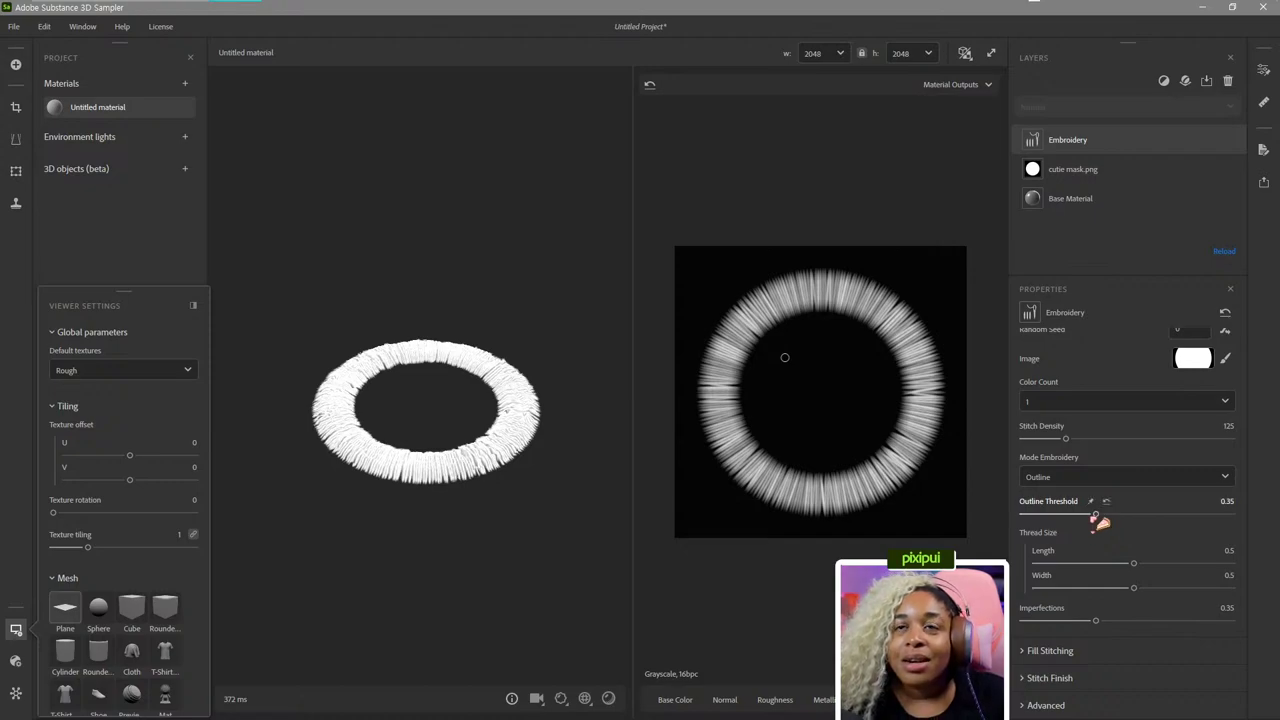
mouse_move(1100, 519)
mouse_down()
mouse_move(1115, 521)
mouse_move(1075, 523)
mouse_up()
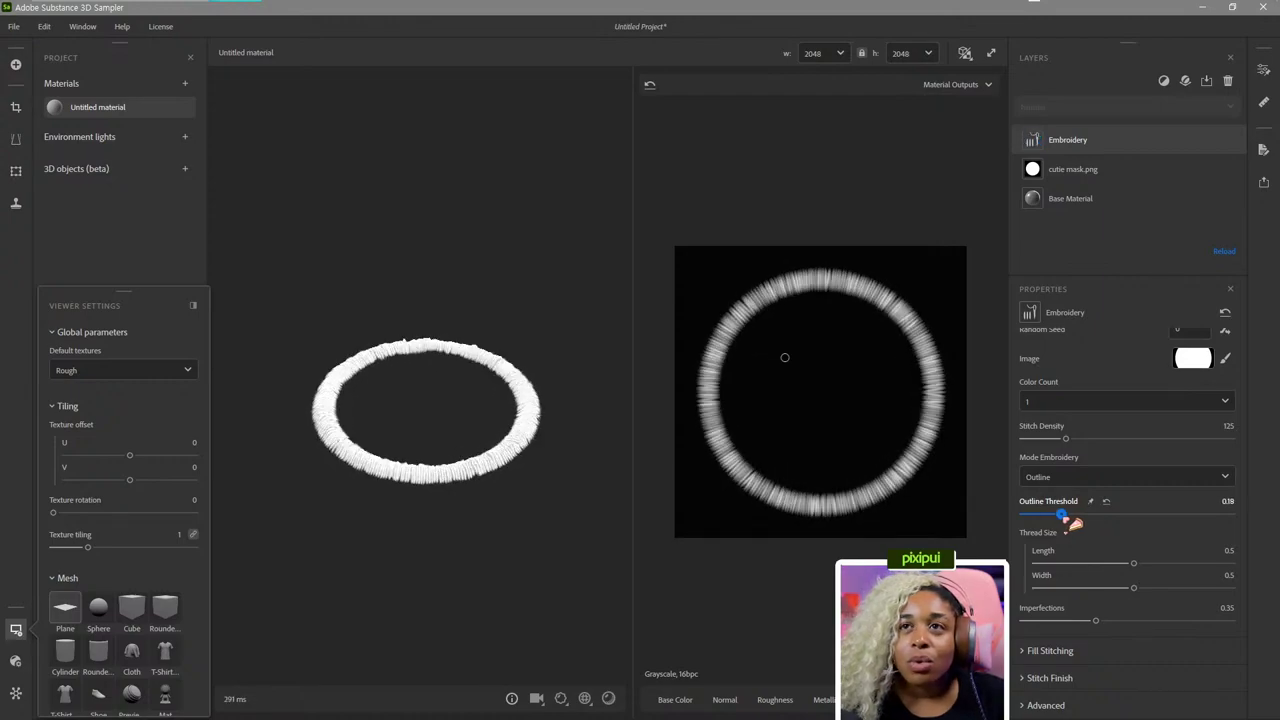
drag(1140, 566, 1172, 592)
drag(459, 545, 526, 563)
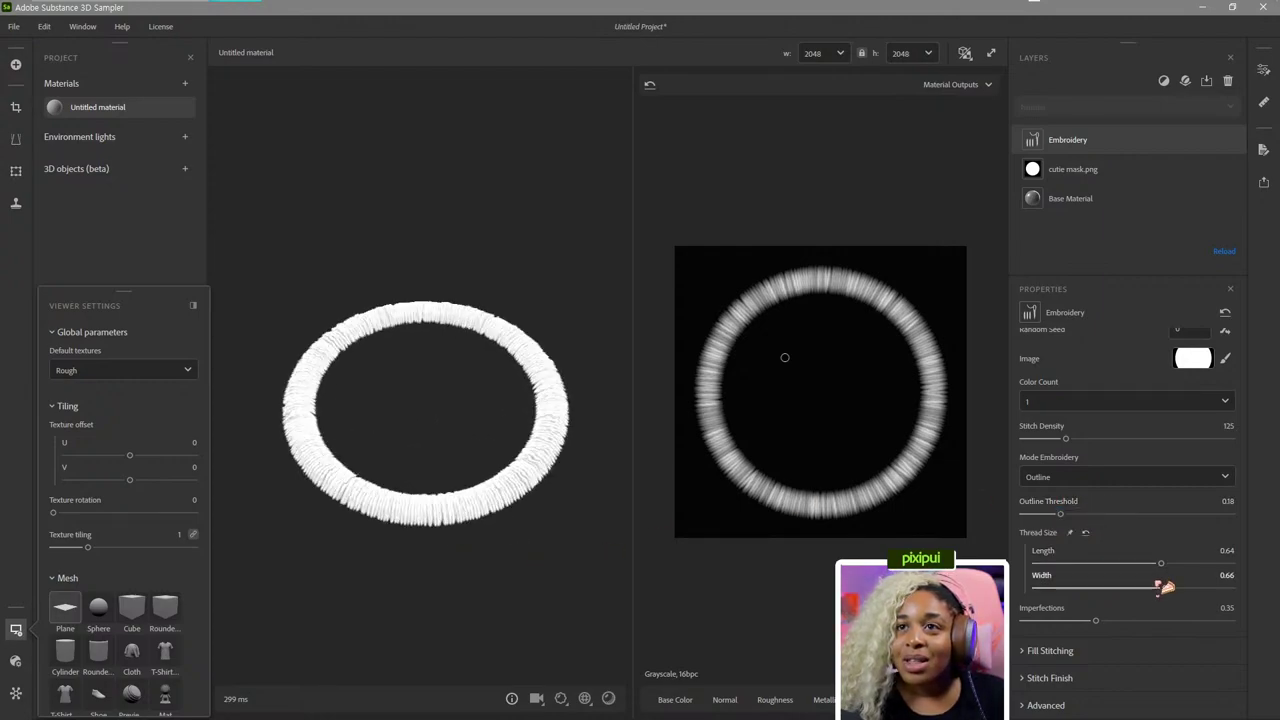
drag(1164, 588, 1190, 592)
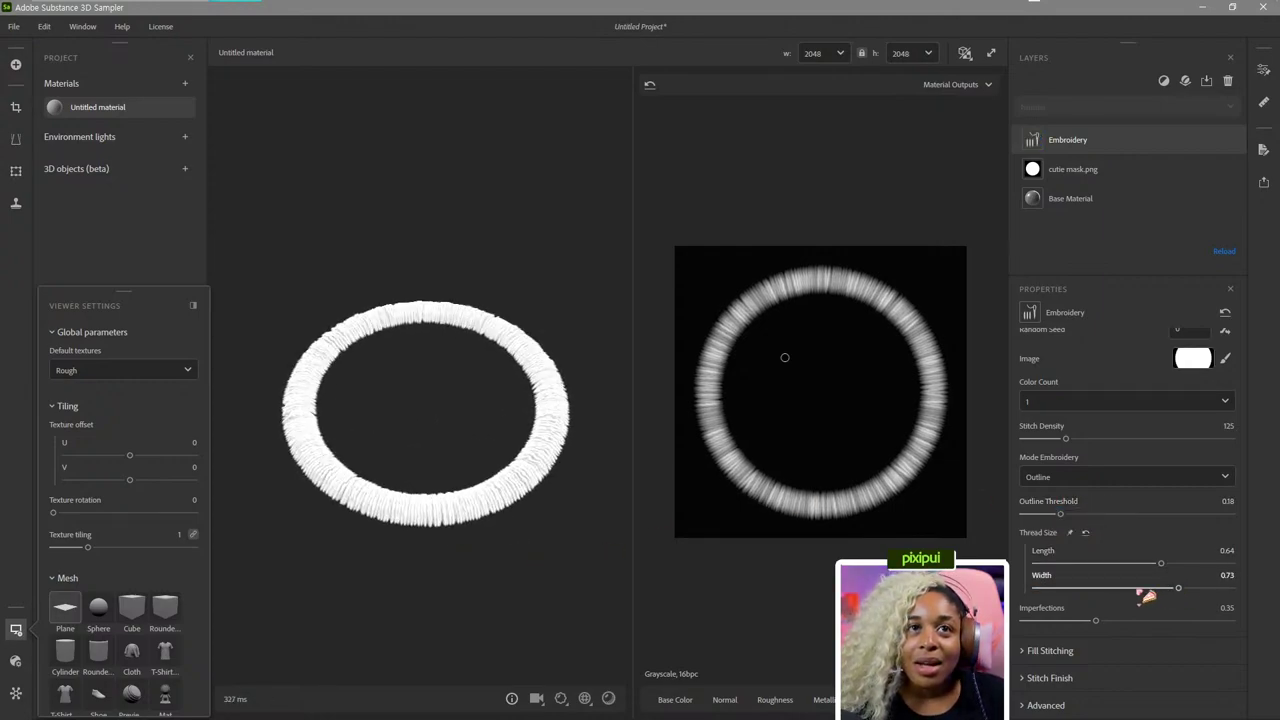
drag(529, 560, 501, 538)
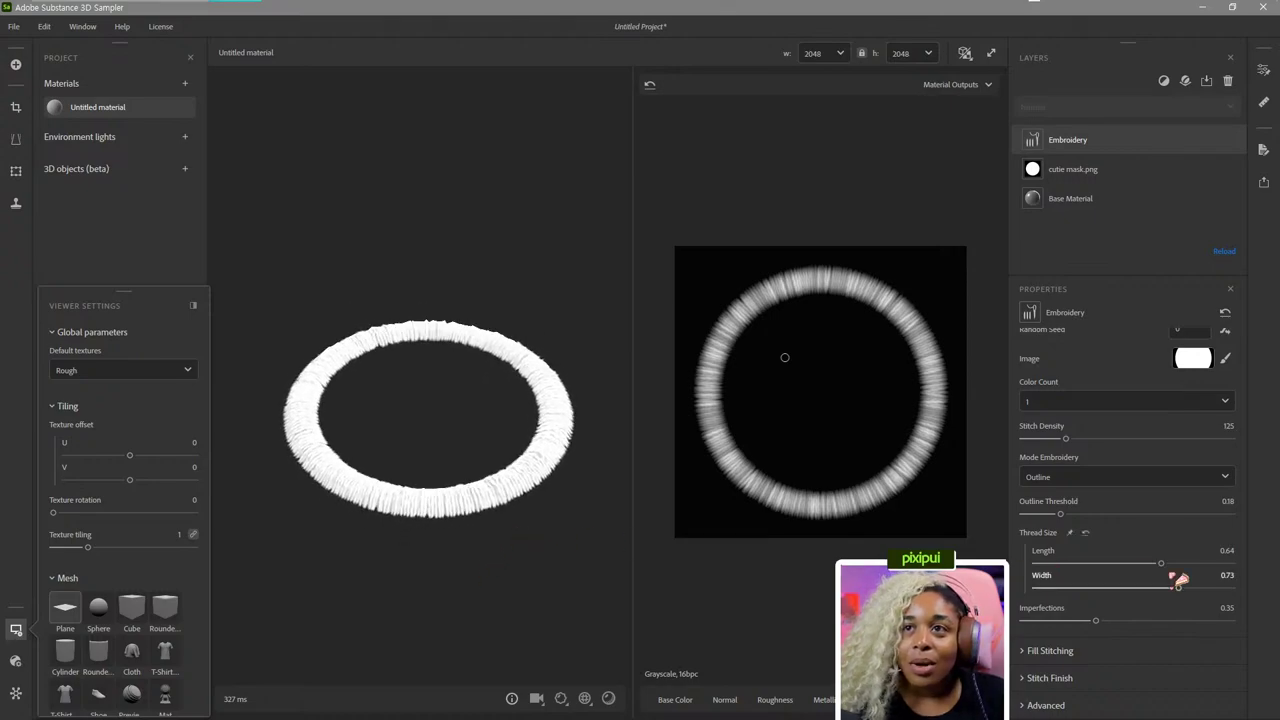
mouse_move(1160, 563)
mouse_down()
mouse_move(1127, 565)
mouse_move(1139, 565)
mouse_up()
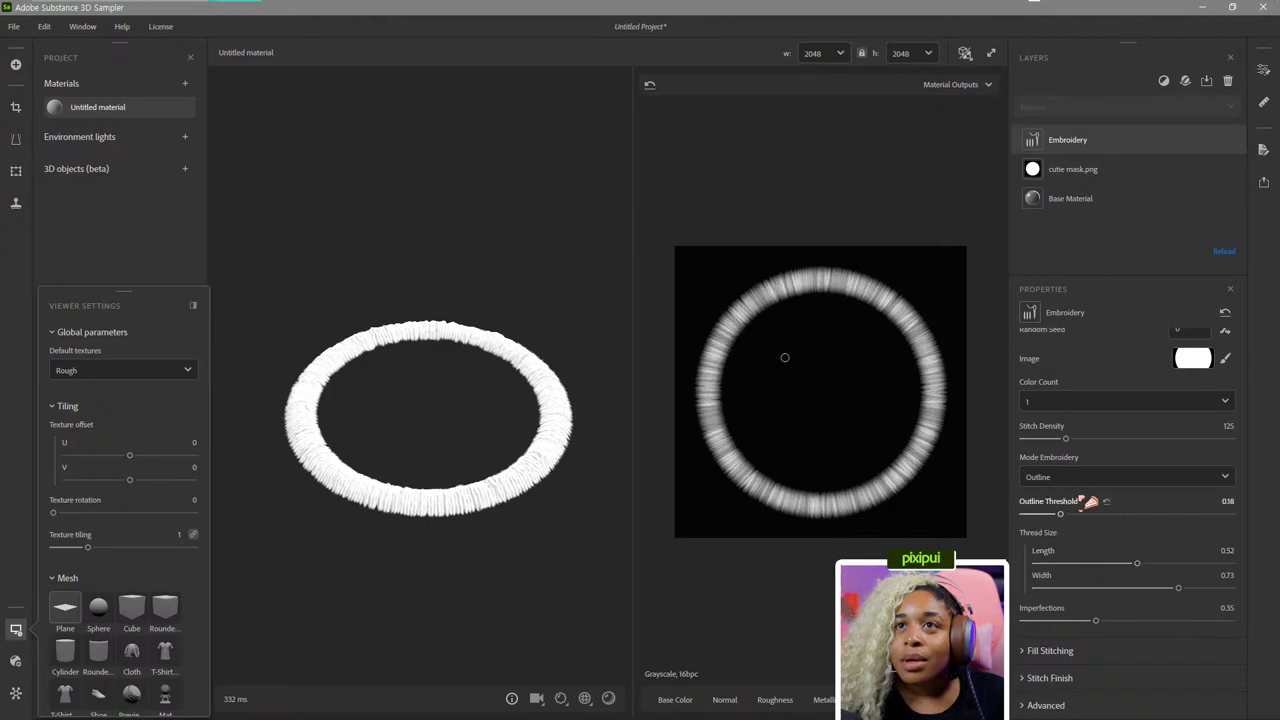
Raise stitch density to 147 and bring imperfections down to 0.25.
drag(1066, 438, 1089, 440)
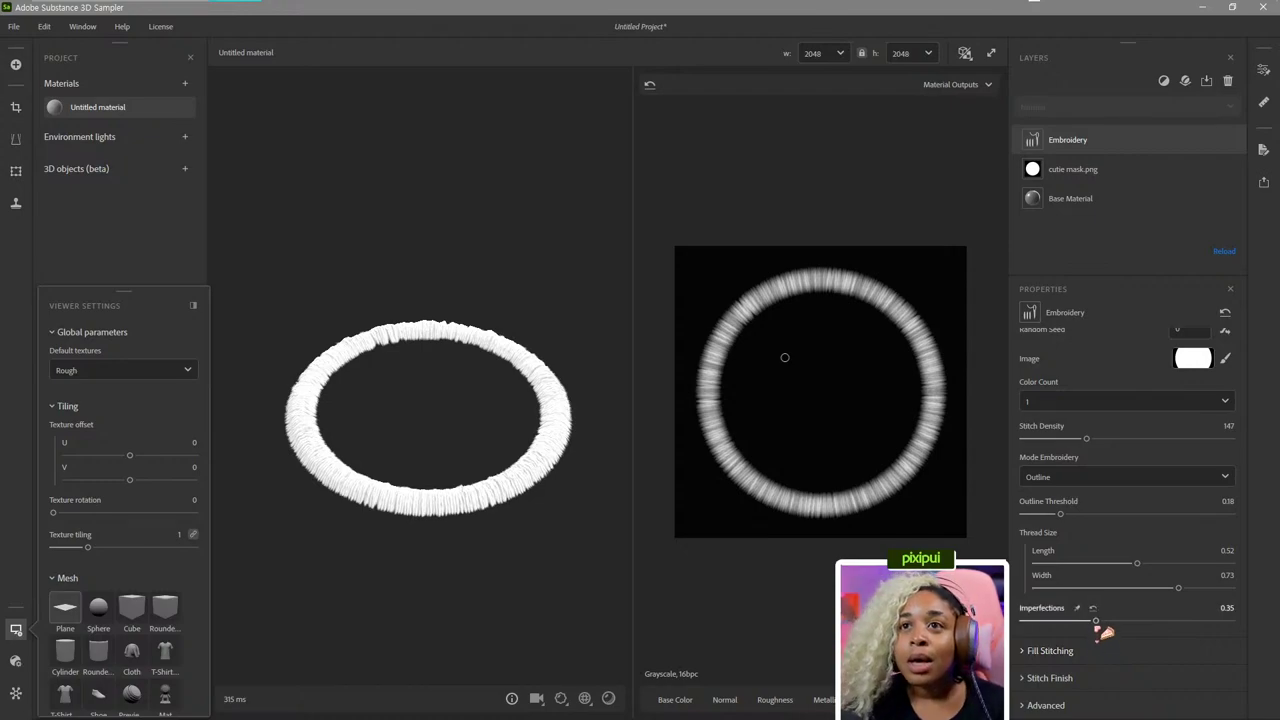
drag(1097, 622, 1095, 622)
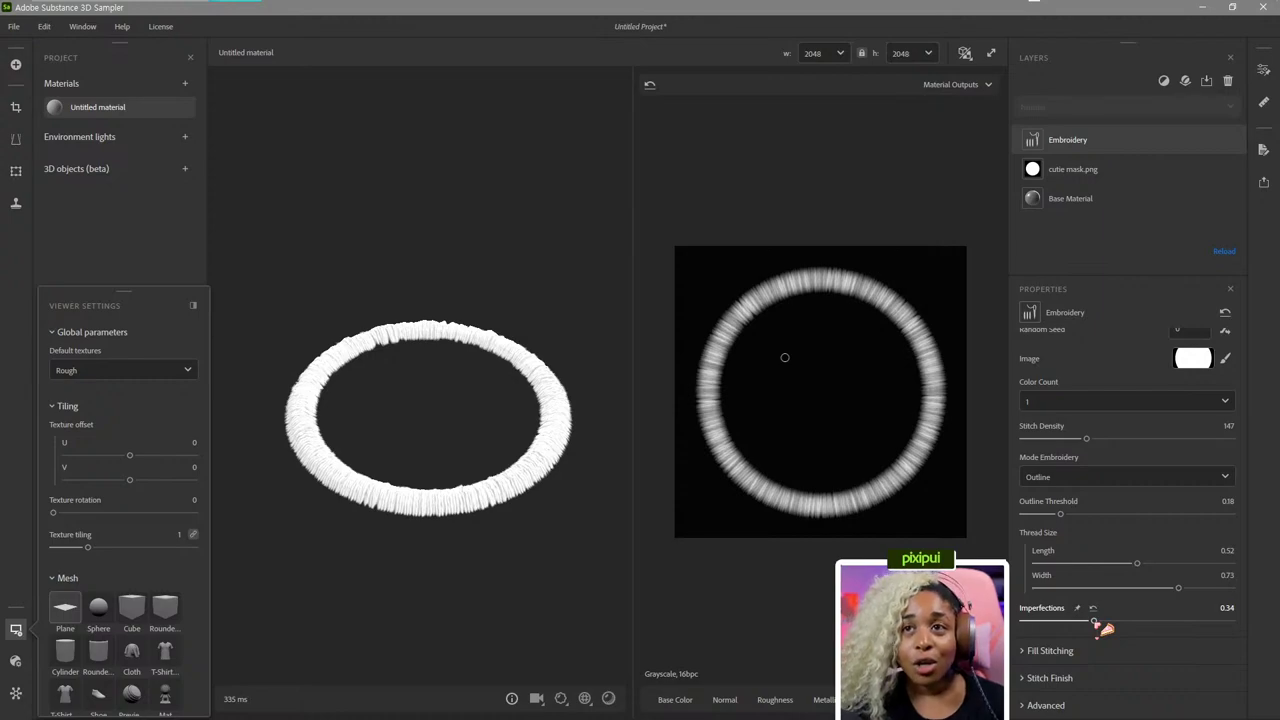
drag(1097, 622, 1178, 622)
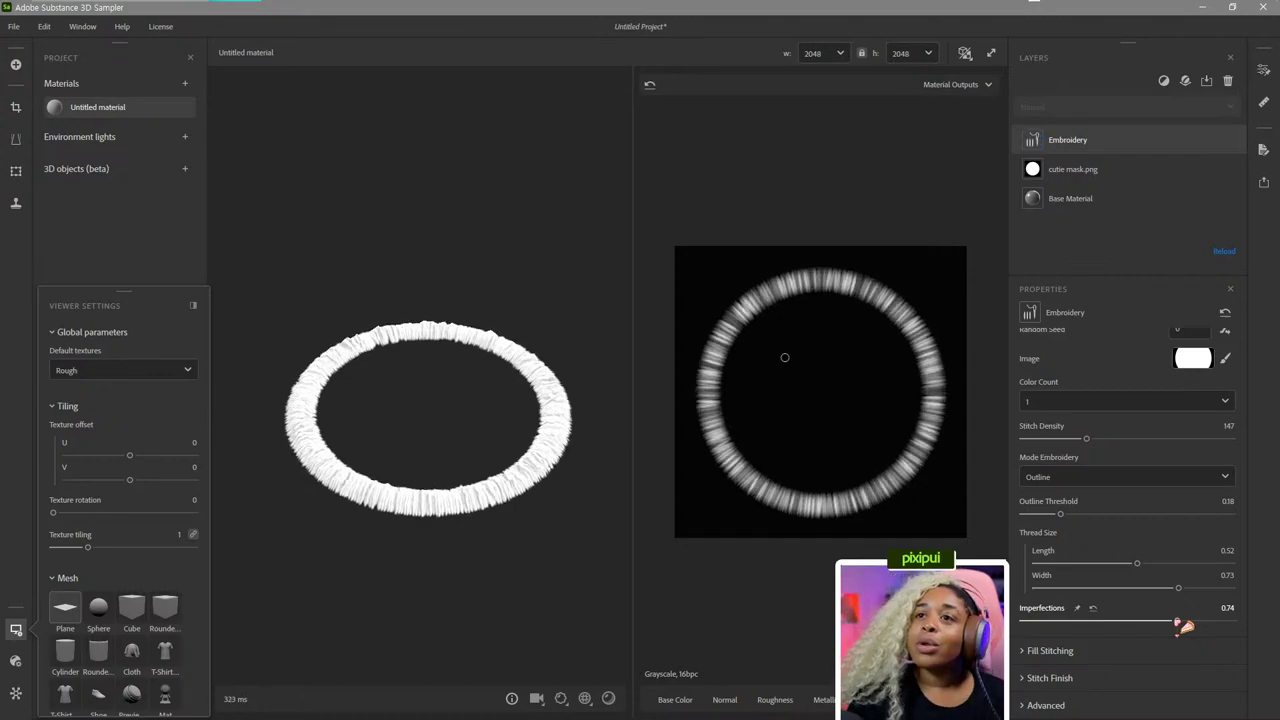
drag(1183, 624, 1085, 622)
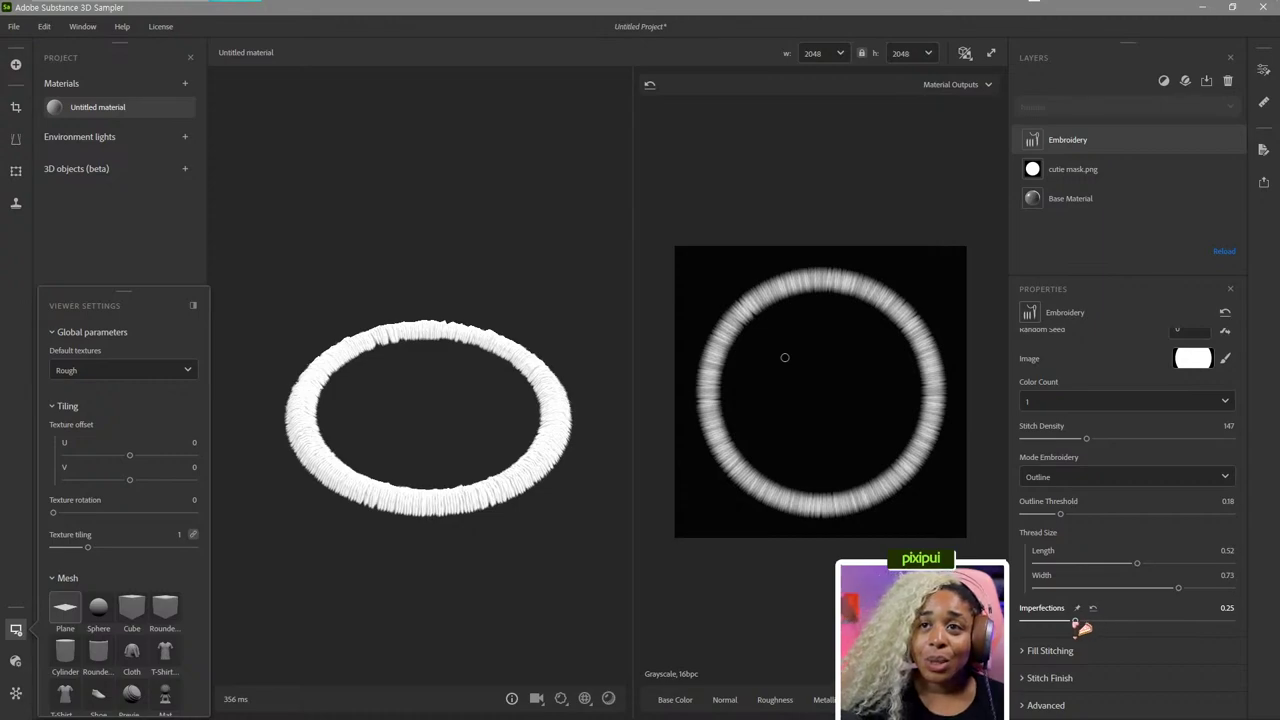
drag(461, 559, 590, 570)
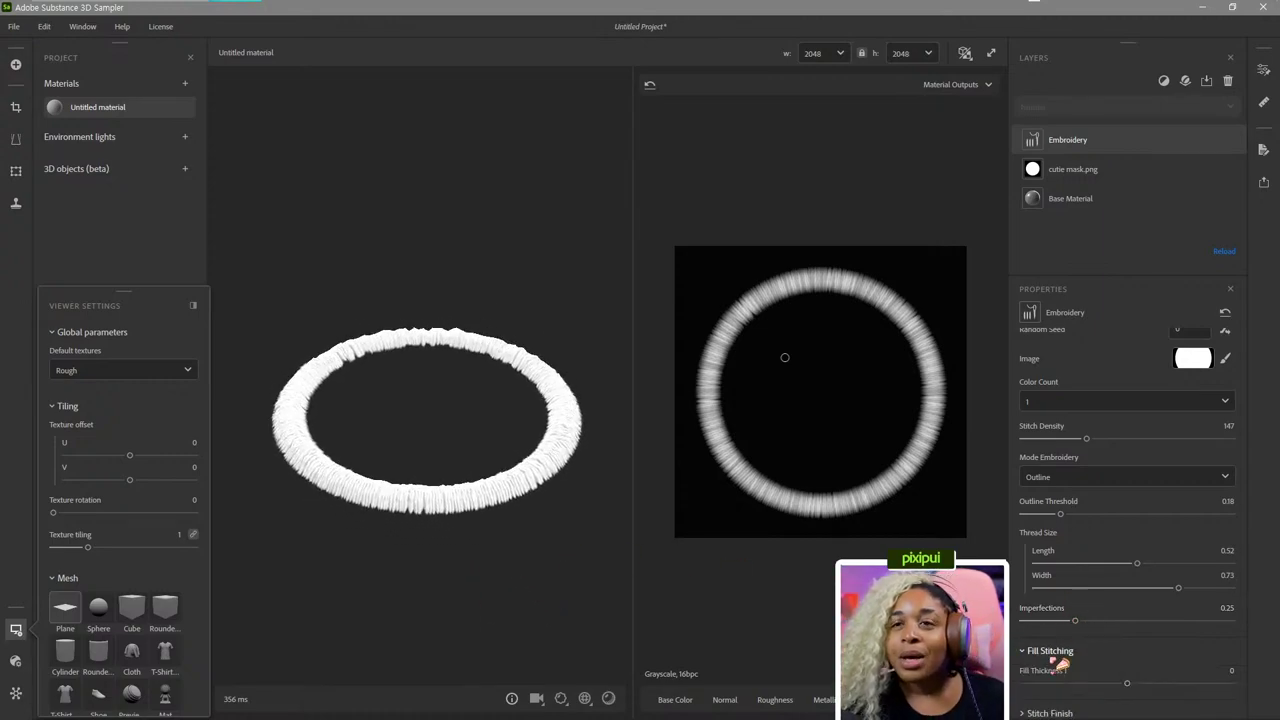
Set Fill Thickness 1 to -0.58 and the Stitch Finish roughness to 0.54.
click(1050, 650)
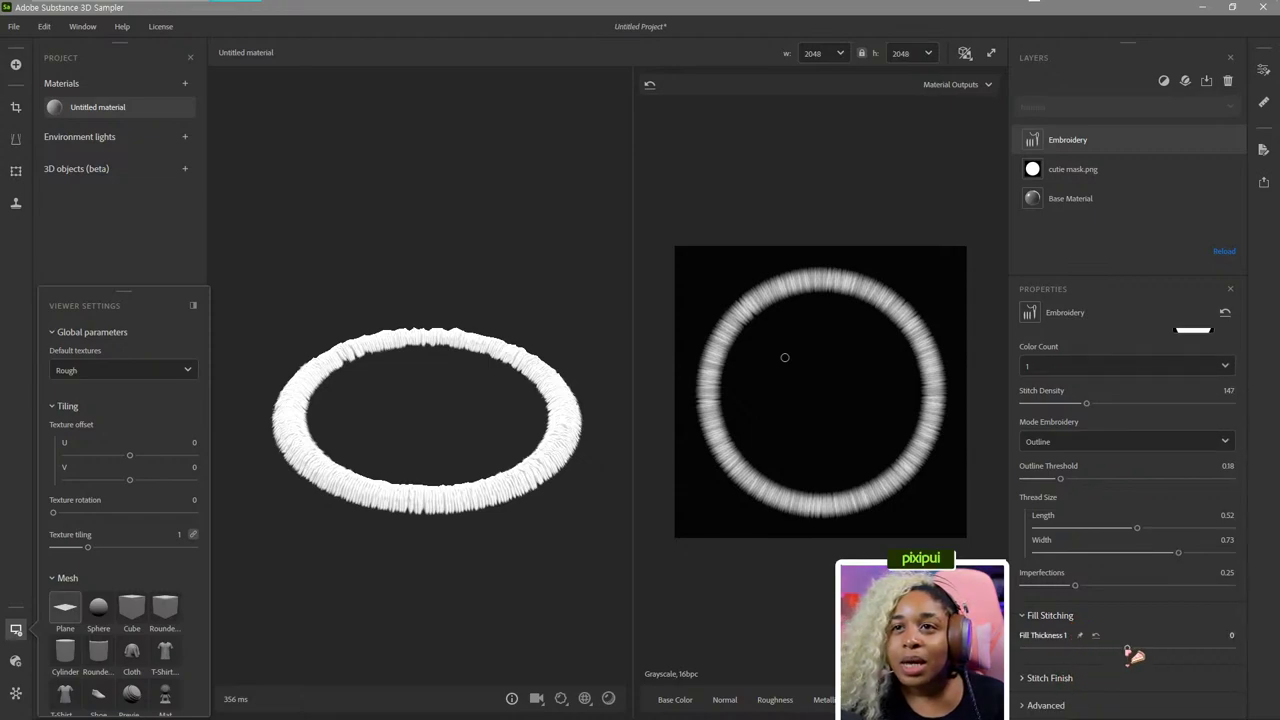
drag(1127, 648, 1075, 654)
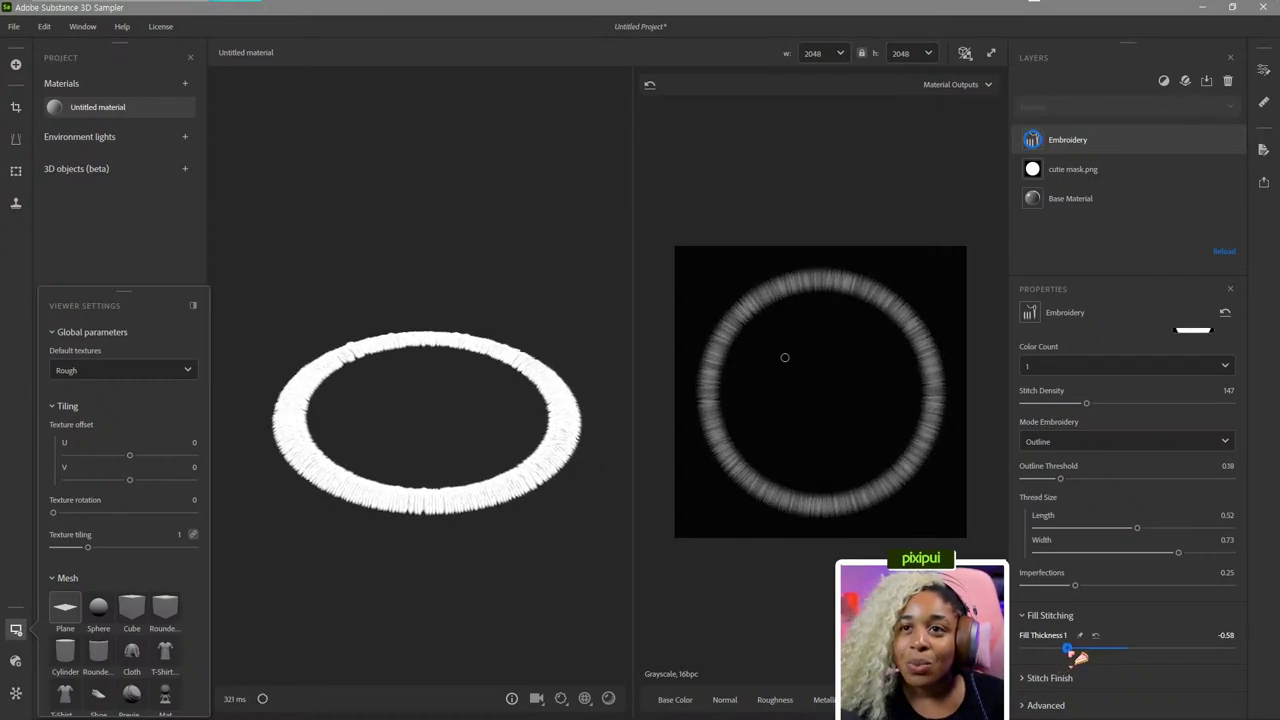
click(1070, 679)
scroll(1075, 678, down, 3)
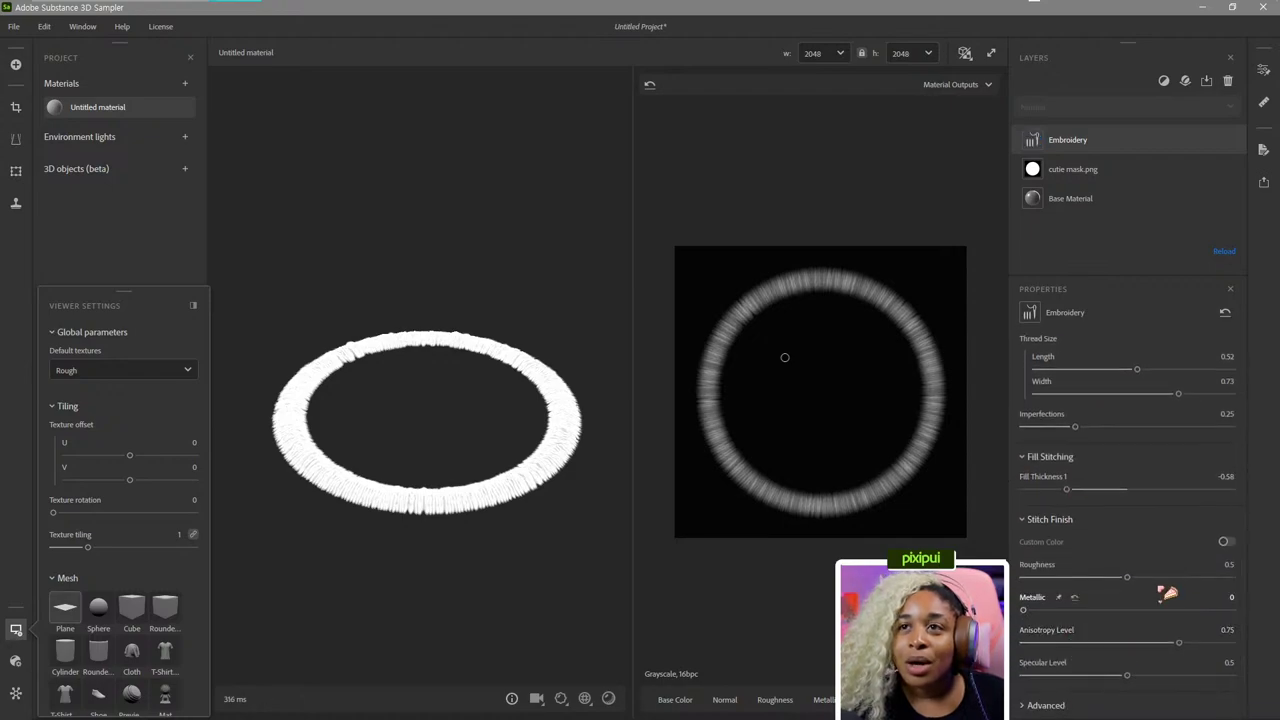
mouse_move(1128, 578)
mouse_down()
mouse_move(1080, 578)
mouse_move(1120, 580)
mouse_move(1091, 580)
mouse_move(1110, 586)
mouse_up()
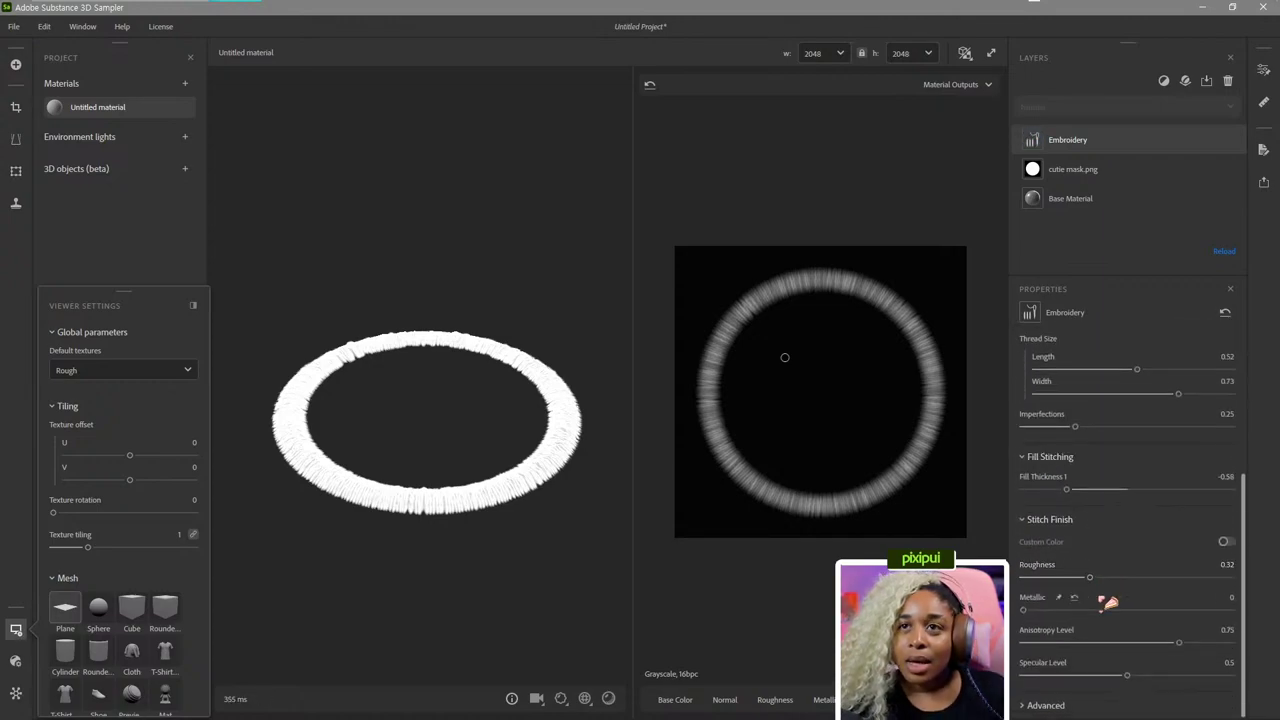
drag(1110, 586, 1135, 578)
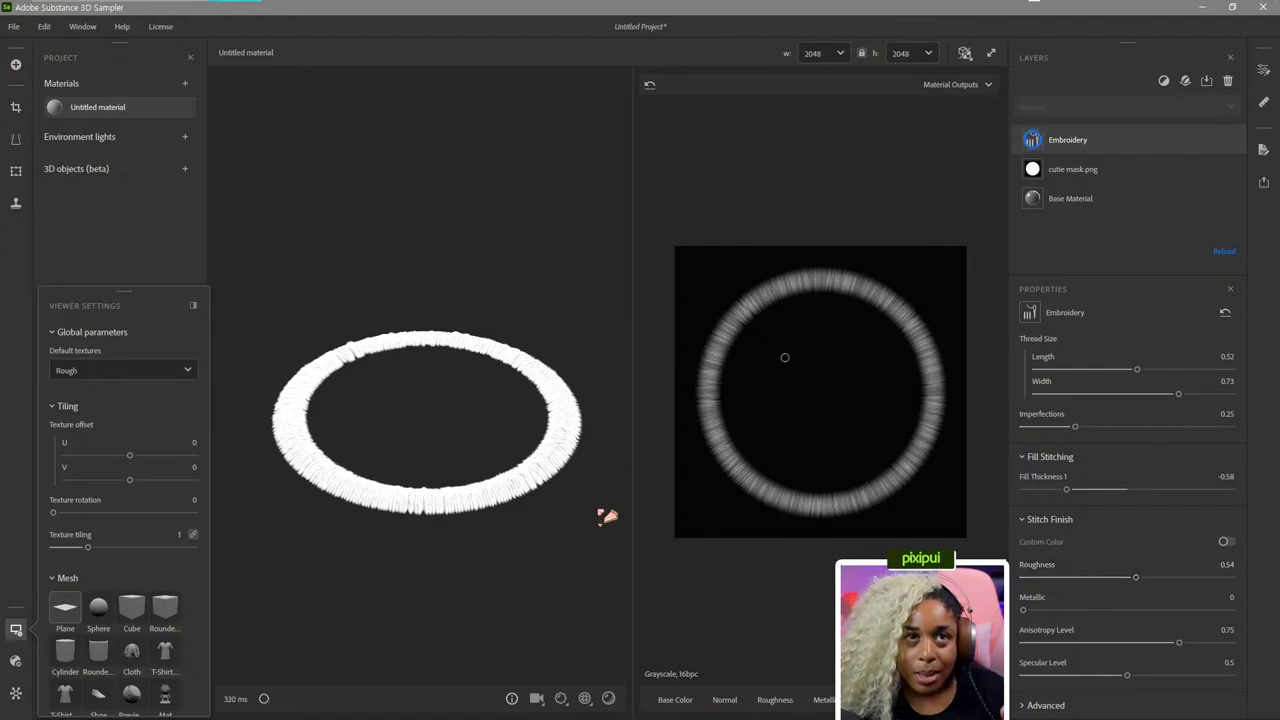
scroll(607, 516, up, 3)
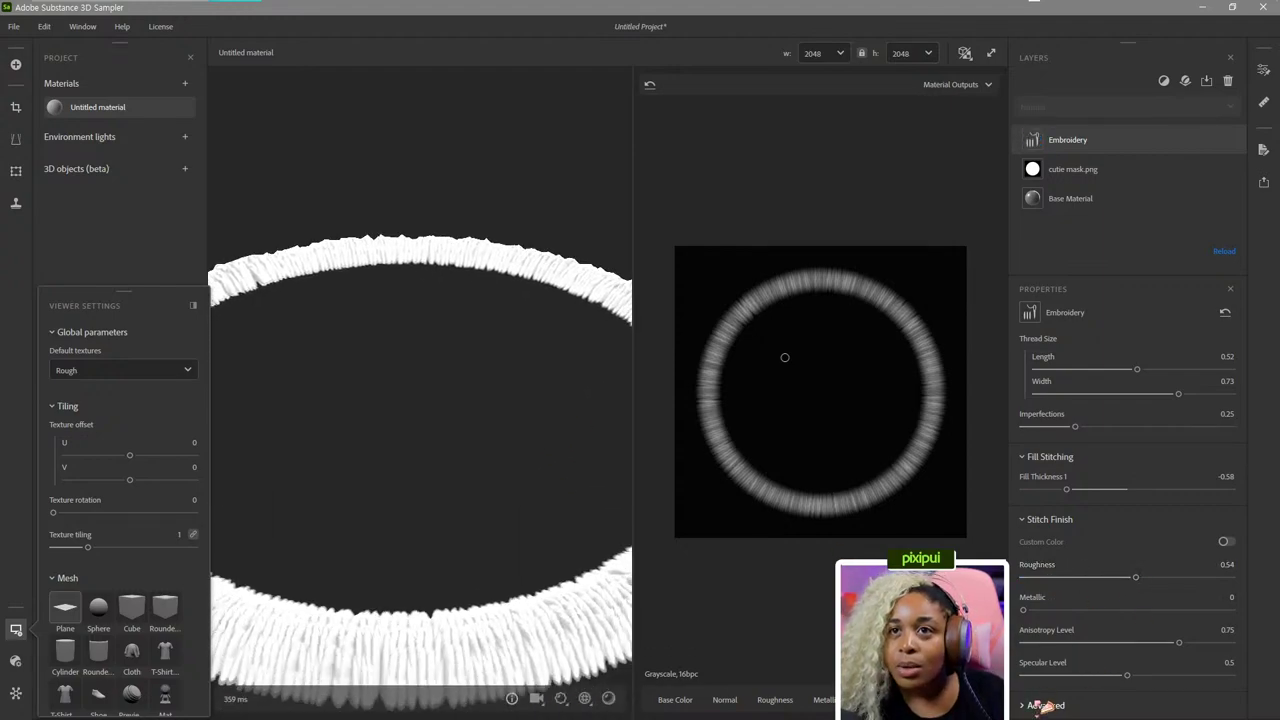
scroll(1091, 625, down, 2)
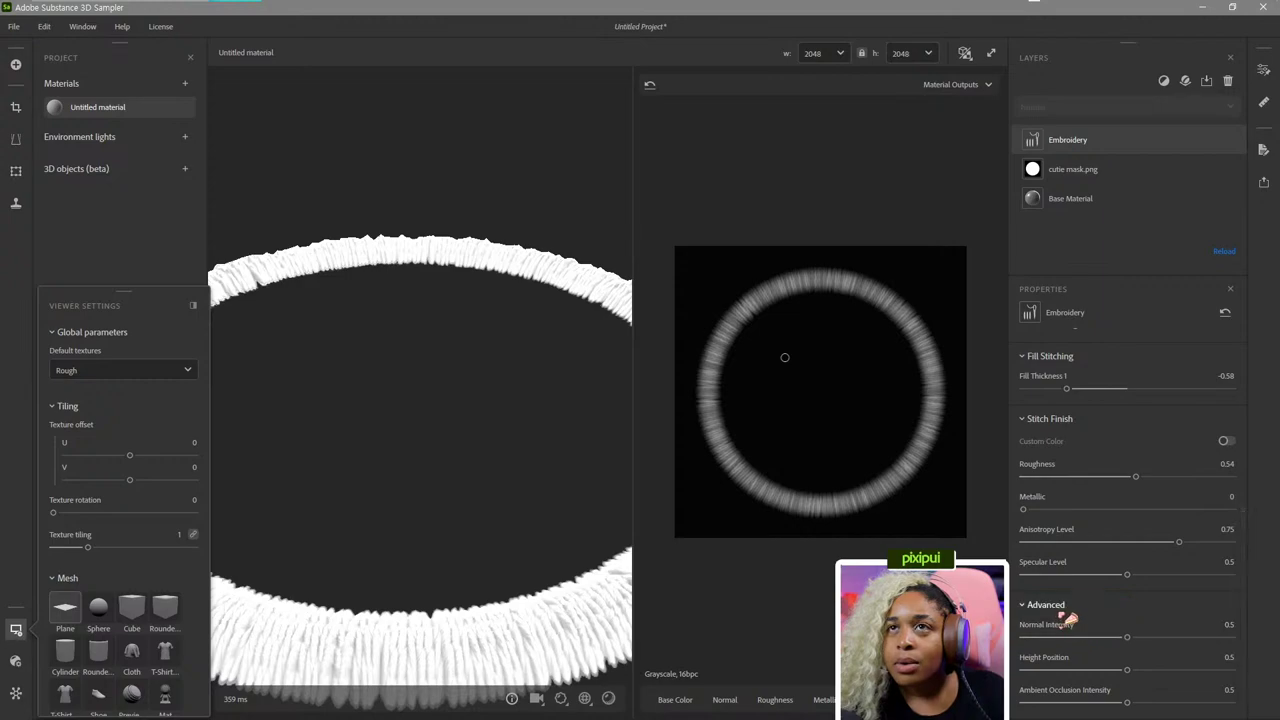
scroll(1065, 612, up, 5)
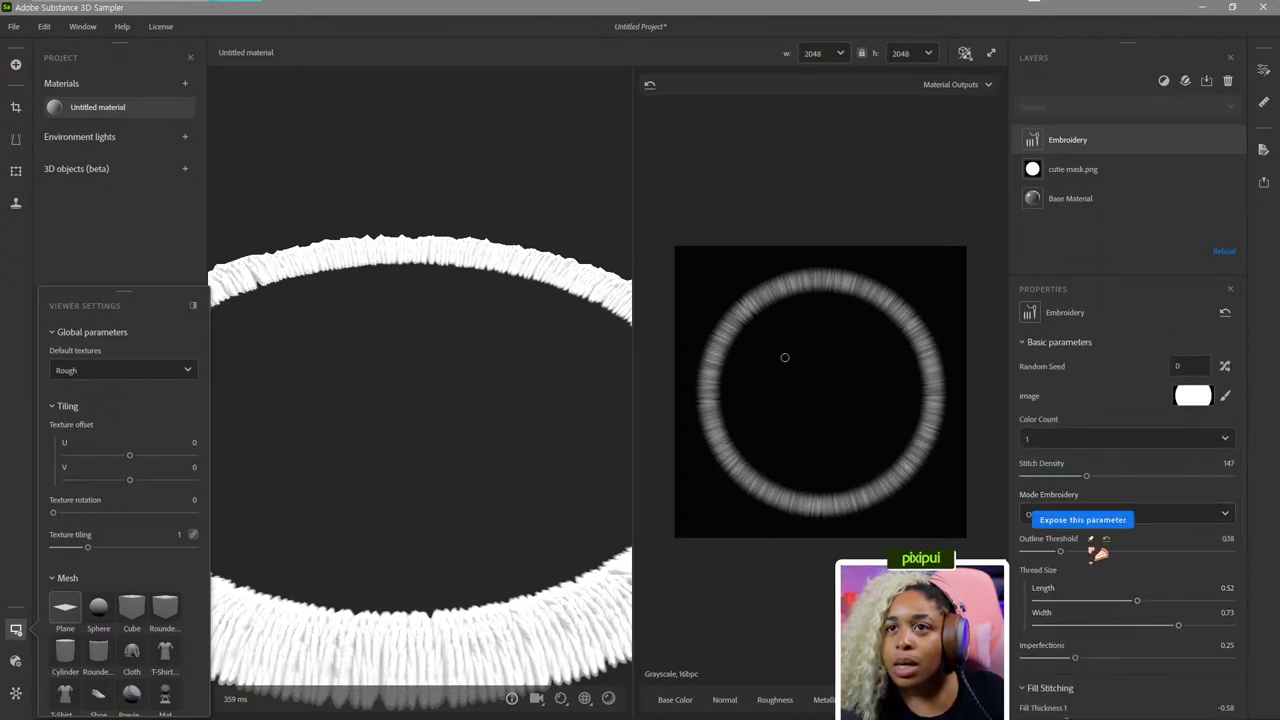
scroll(1097, 553, down, 2)
scroll(1098, 553, down, 6)
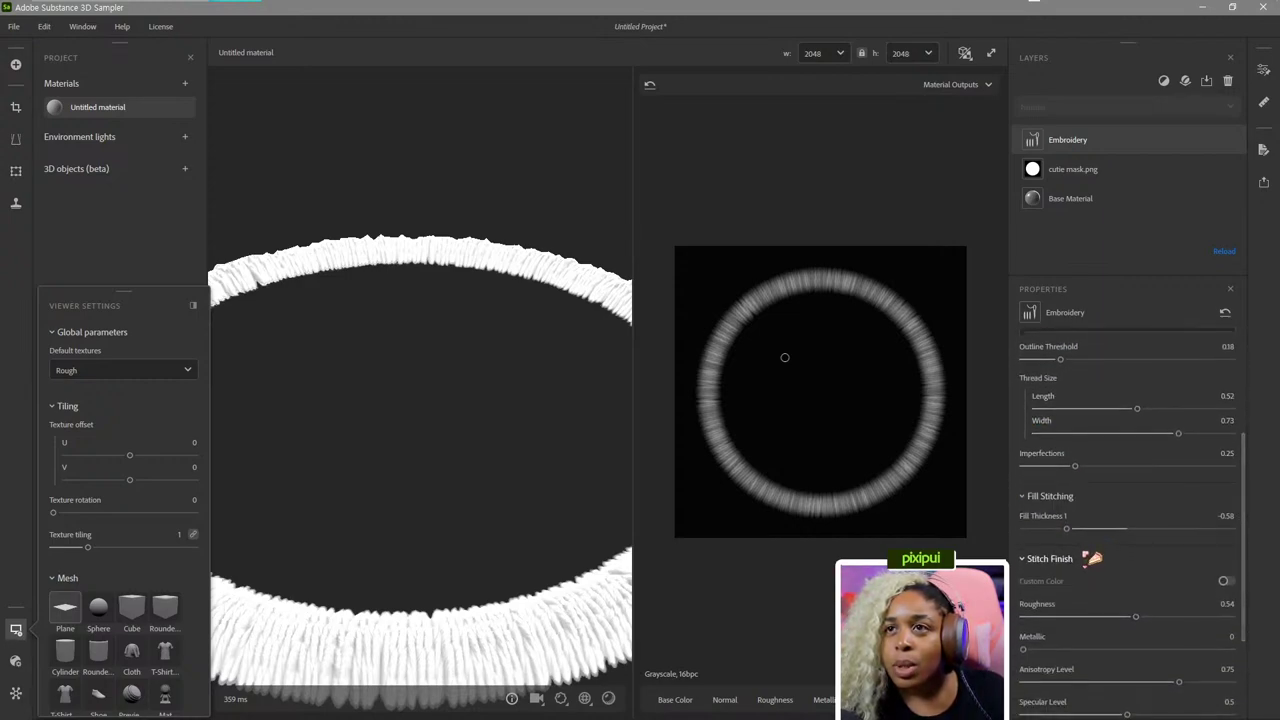
scroll(1110, 455, down, 1)
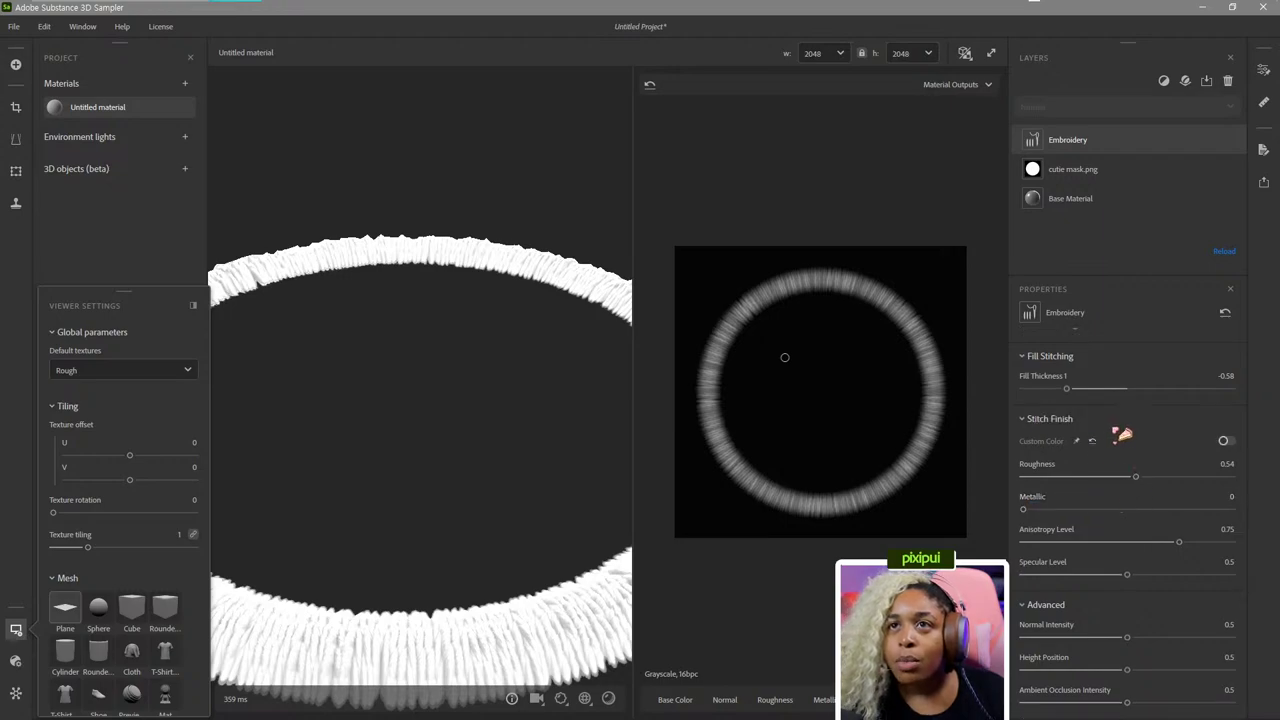
Enable Custom Color for the thread and set it to deep crimson #A11B32.
click(1224, 441)
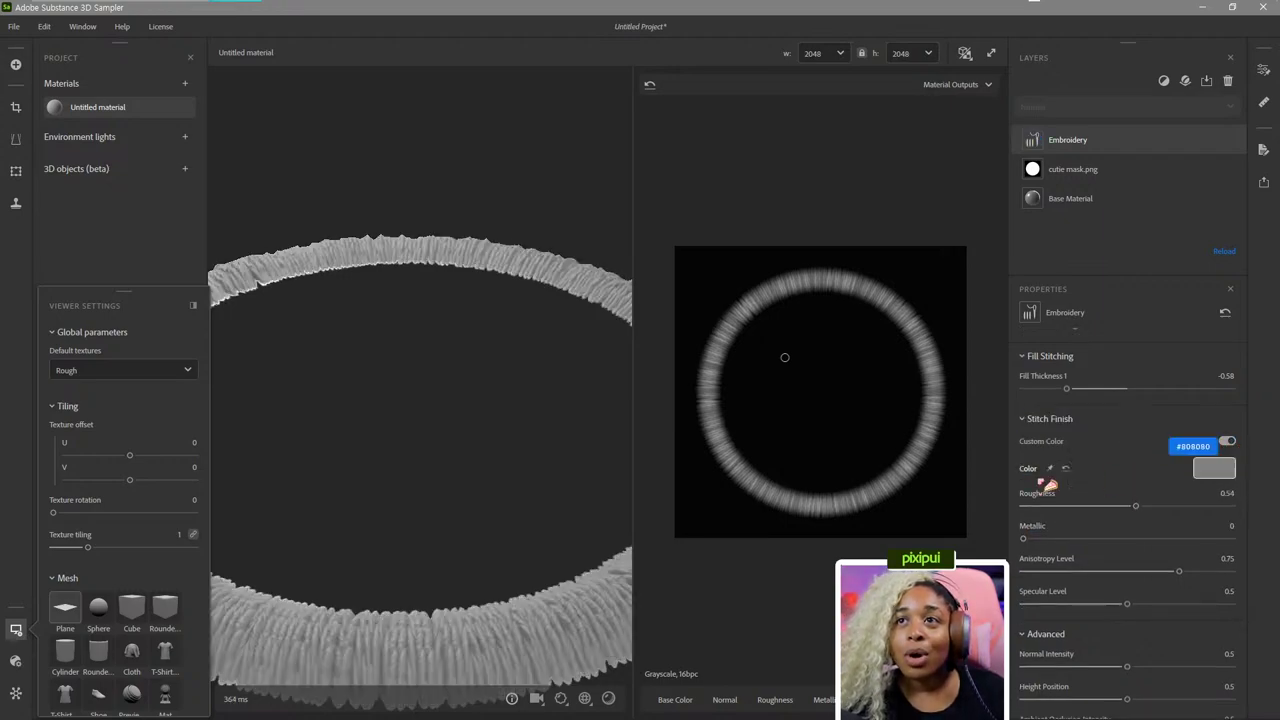
scroll(548, 464, down, 3)
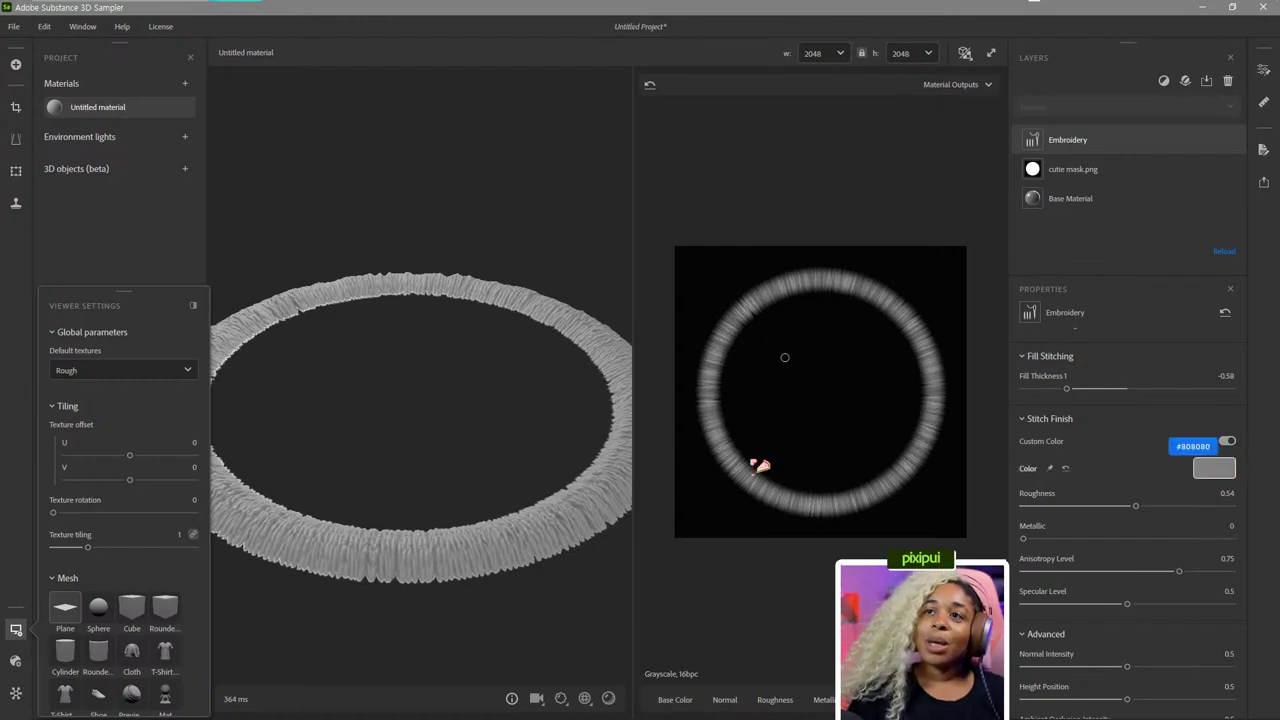
scroll(460, 481, down, 2)
middle_drag(460, 481, 508, 520)
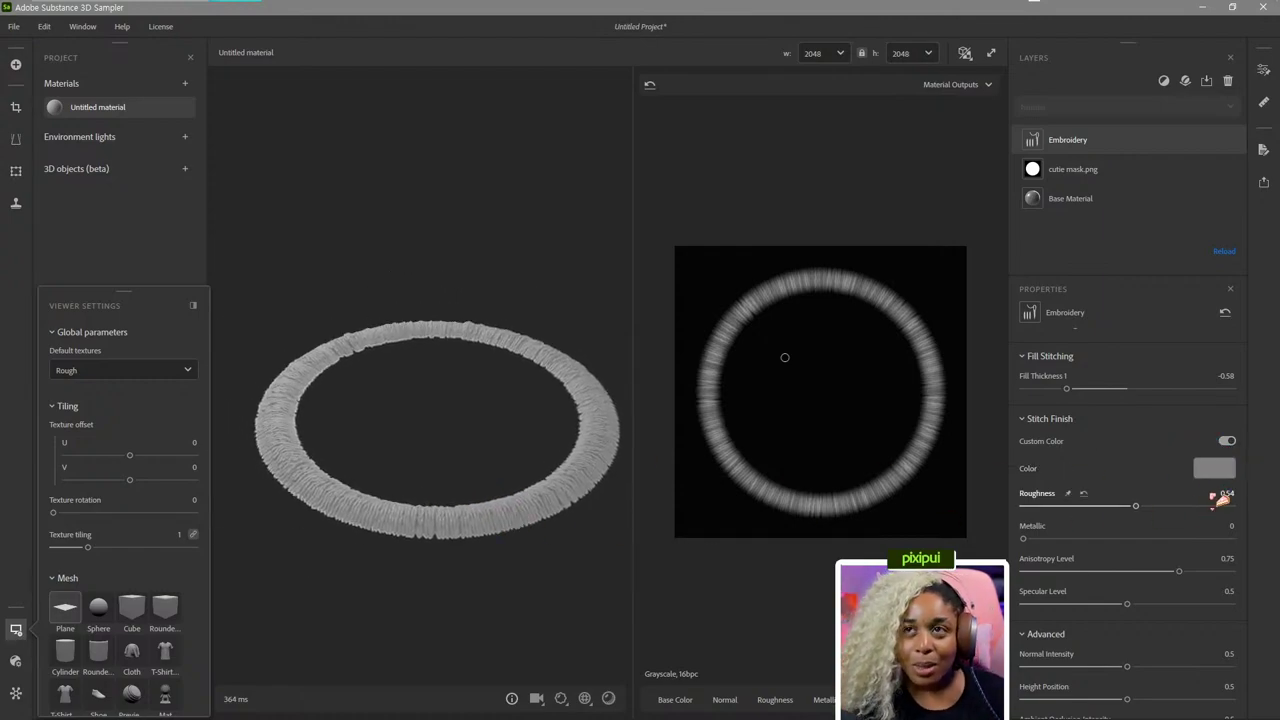
click(1214, 469)
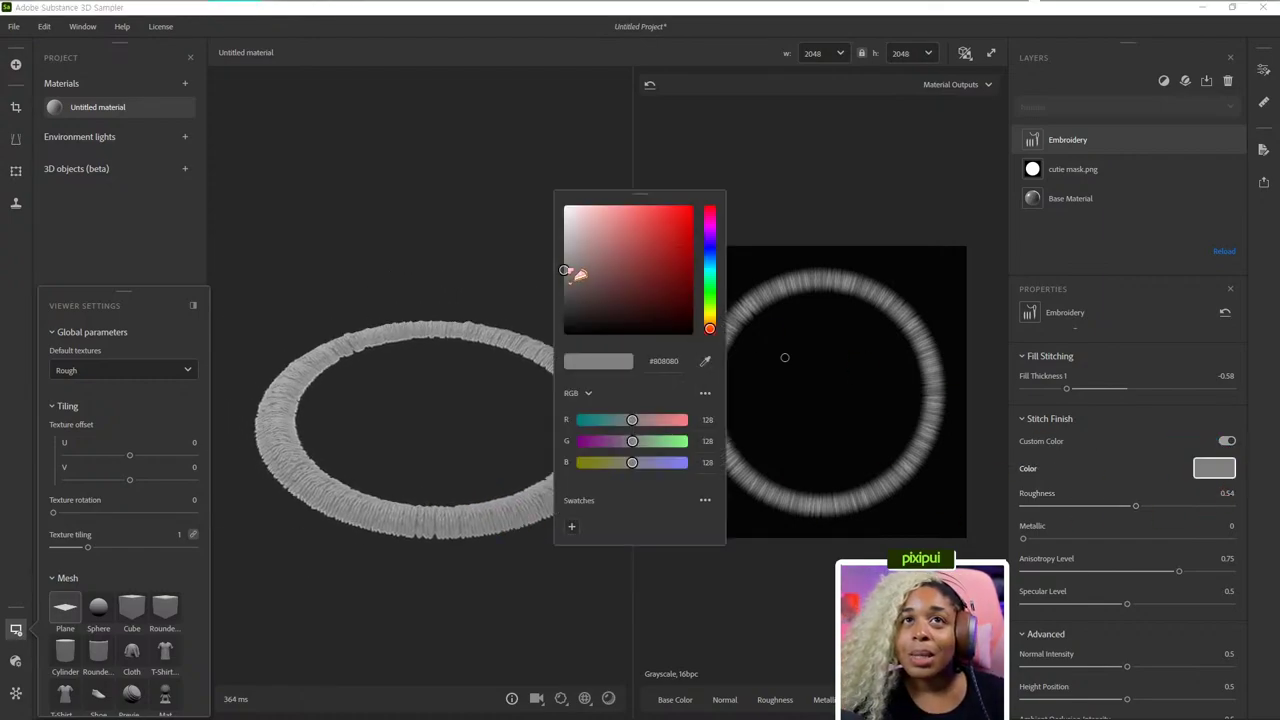
drag(625, 282, 625, 261)
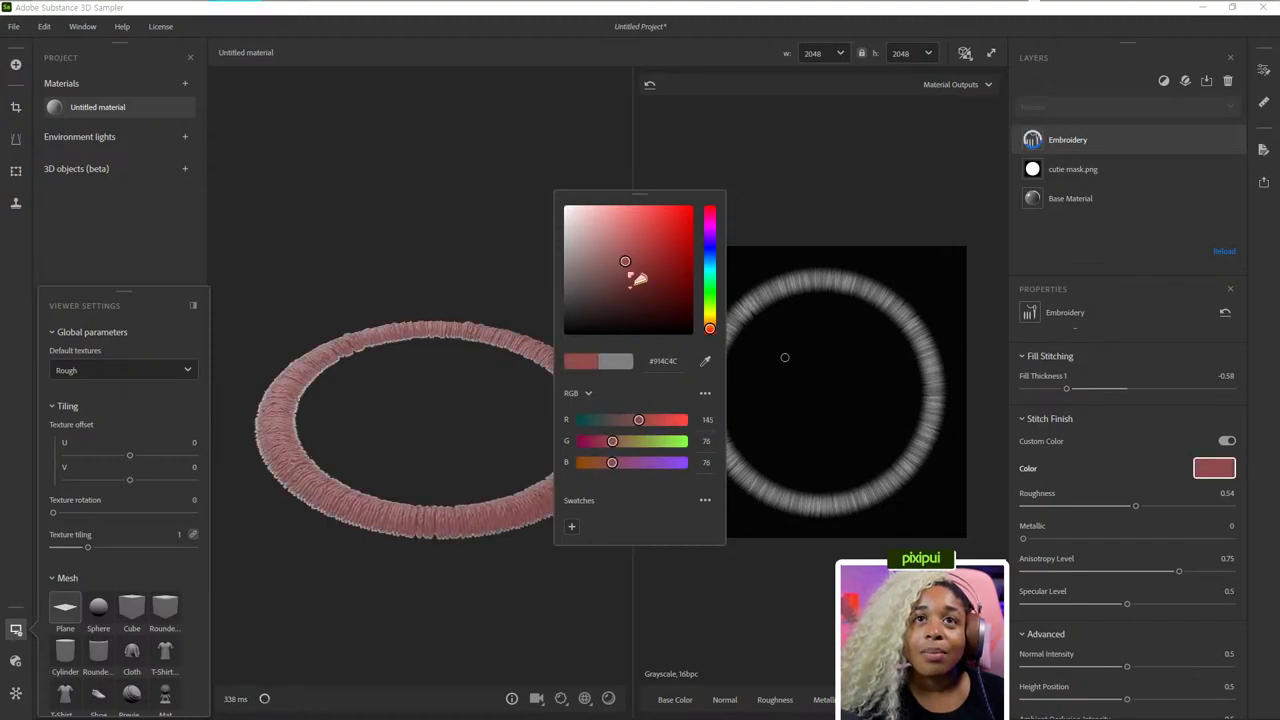
drag(660, 424, 602, 442)
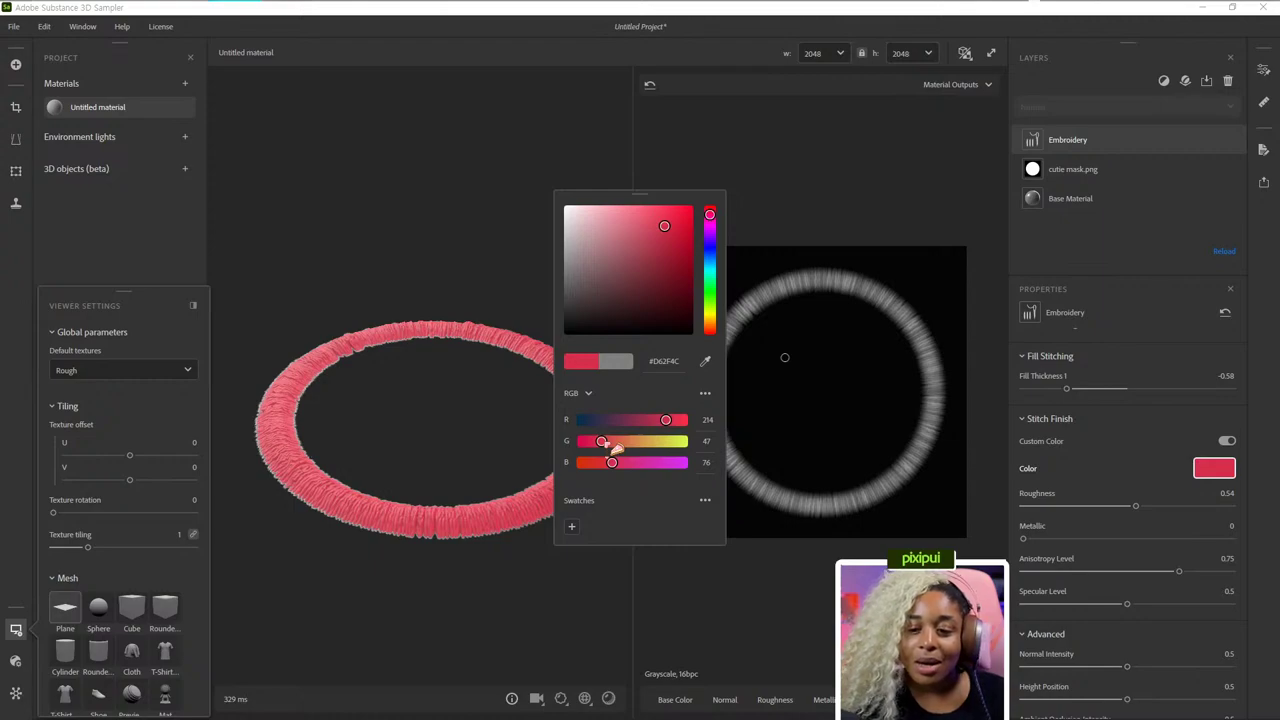
drag(648, 246, 682, 259)
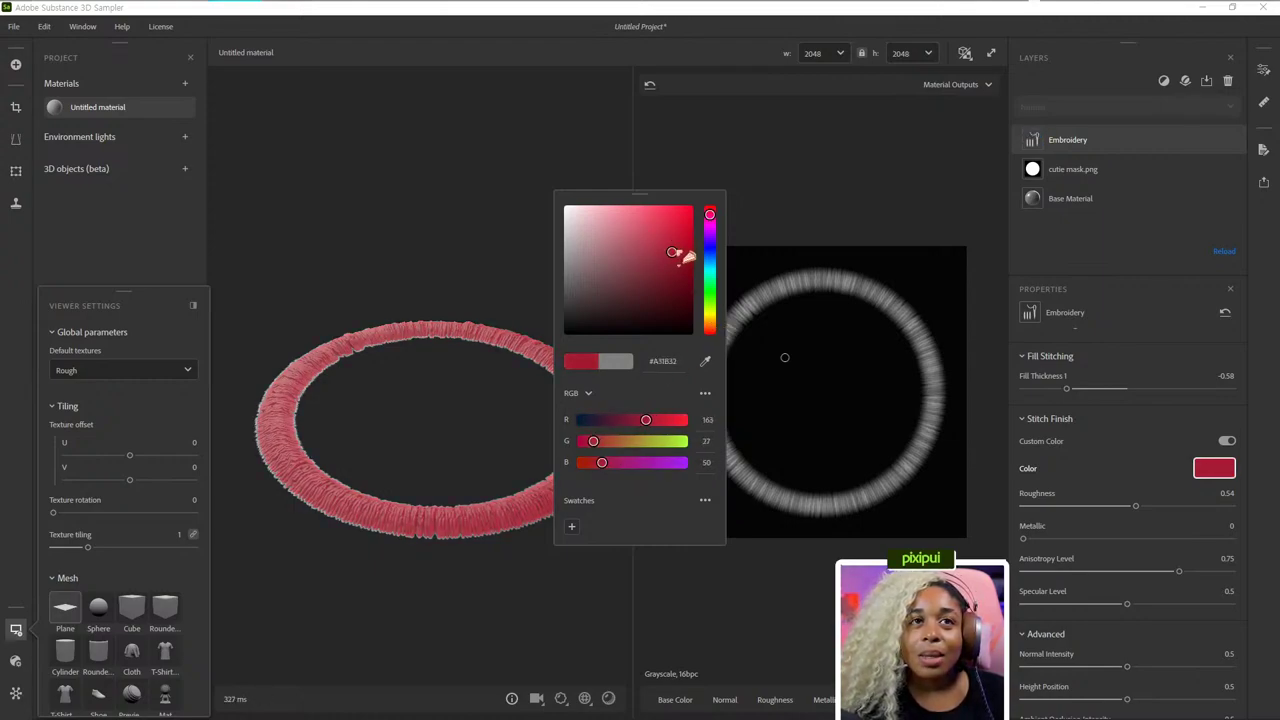
click(523, 280)
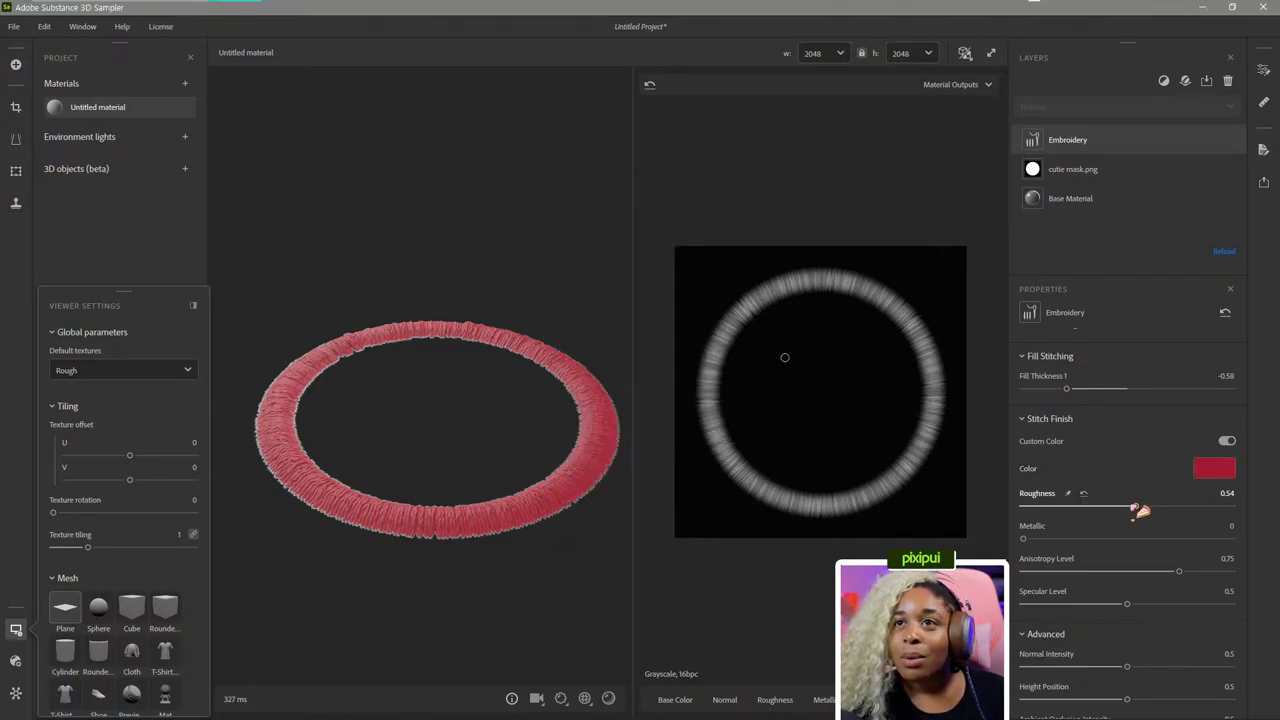
Sweep the thread roughness from glossy to matte, settling at 0.73, and zoom out on the ring.
drag(1134, 507, 1051, 515)
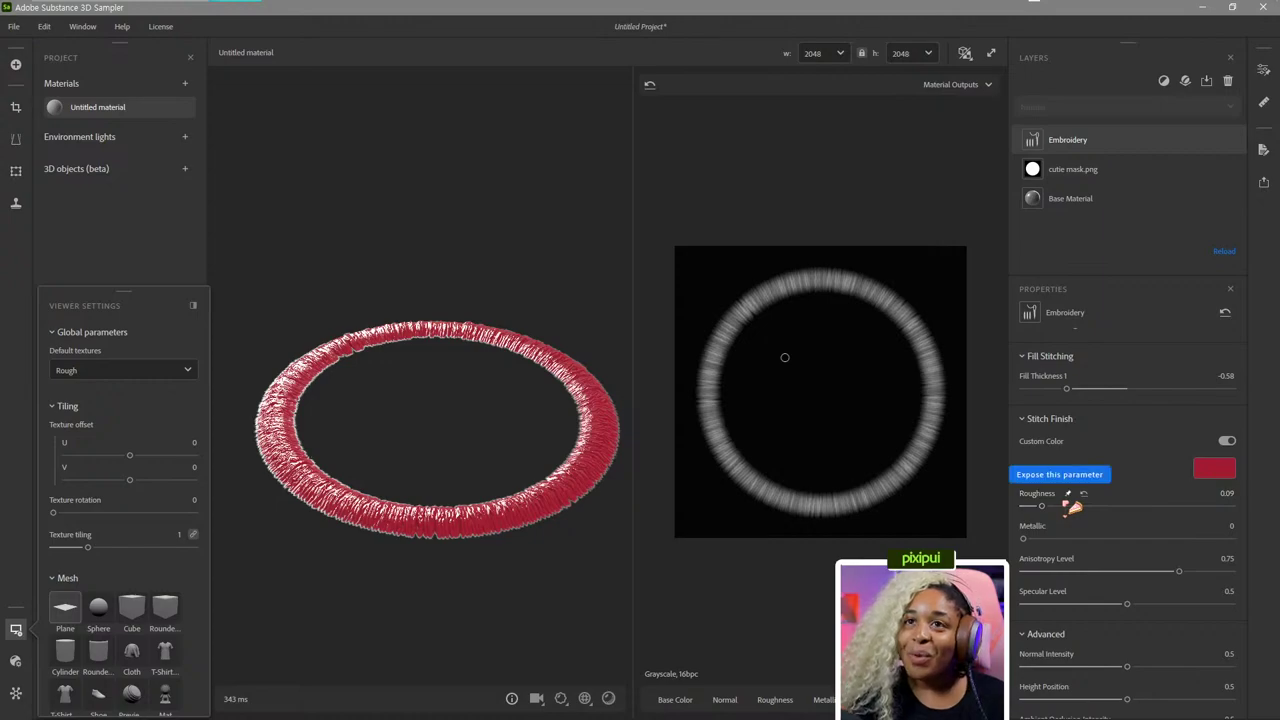
drag(1075, 510, 1194, 507)
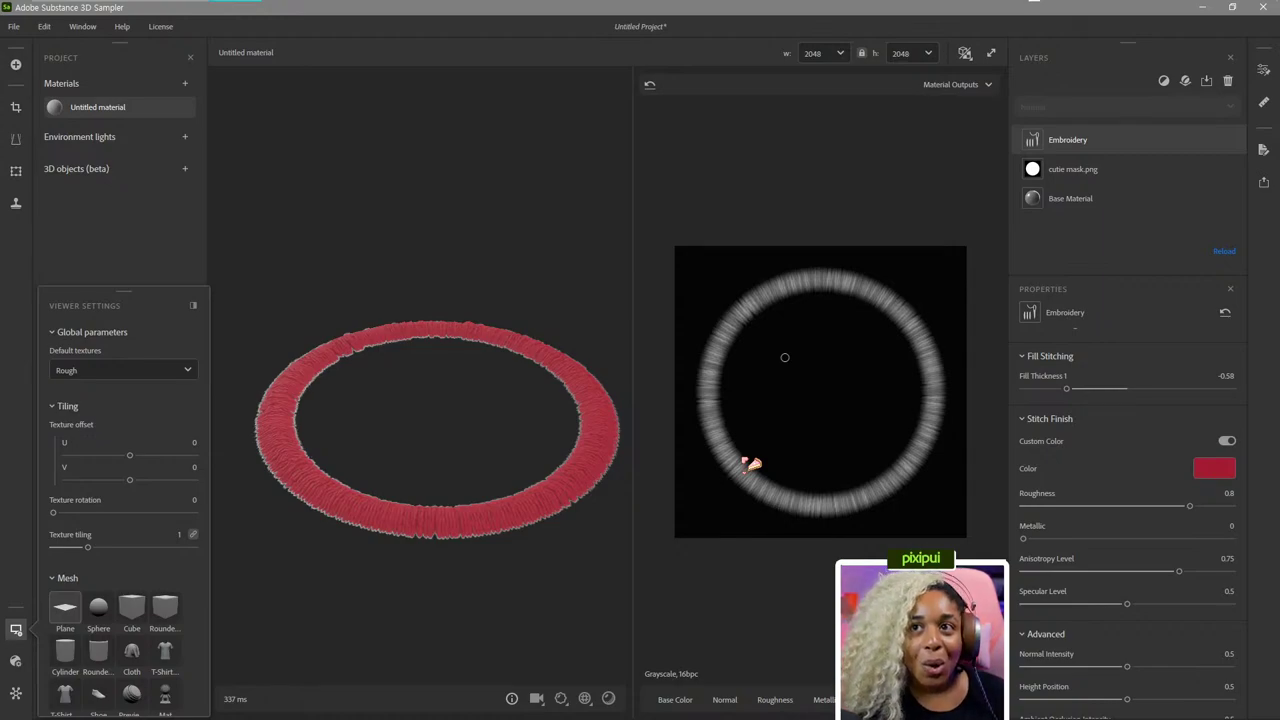
drag(1192, 507, 1182, 512)
scroll(1186, 525, down, 1)
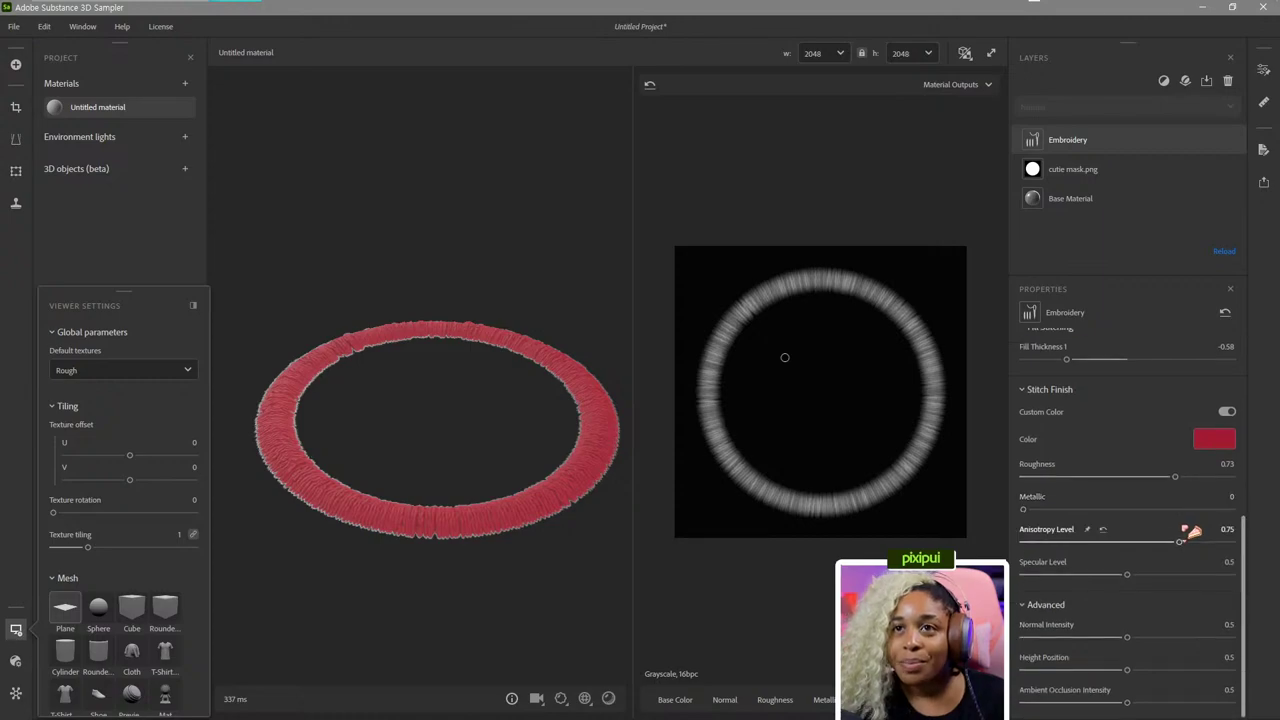
scroll(1040, 411, up, 5)
drag(694, 537, 466, 551)
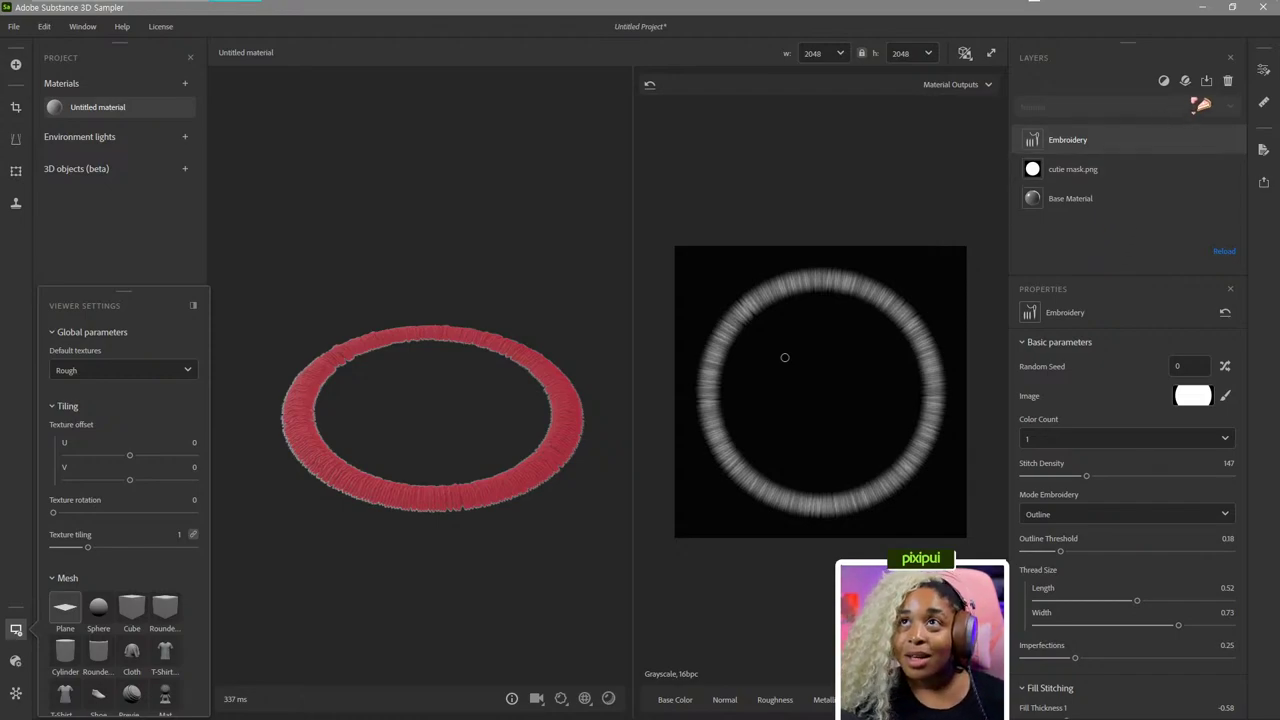
Add another Embroidery filter via the 'emb' search and set its Color Count to 1.
click(1166, 82)
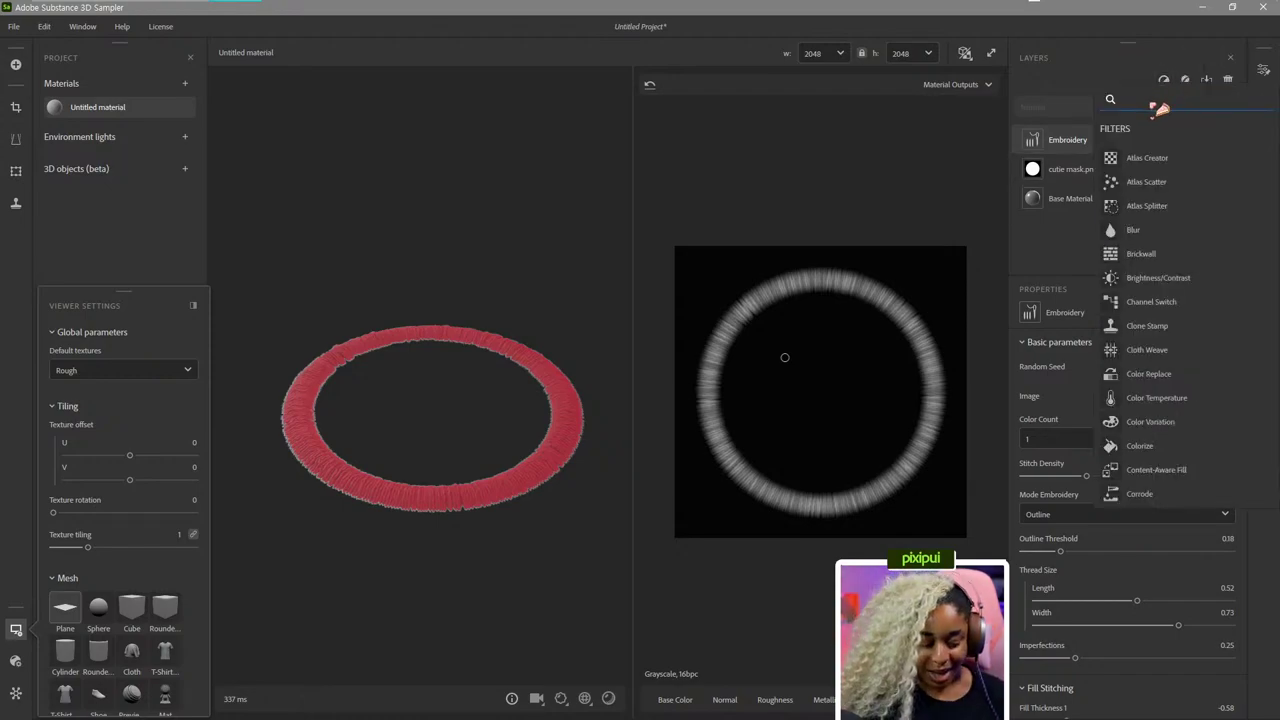
text(emb)
click(1165, 188)
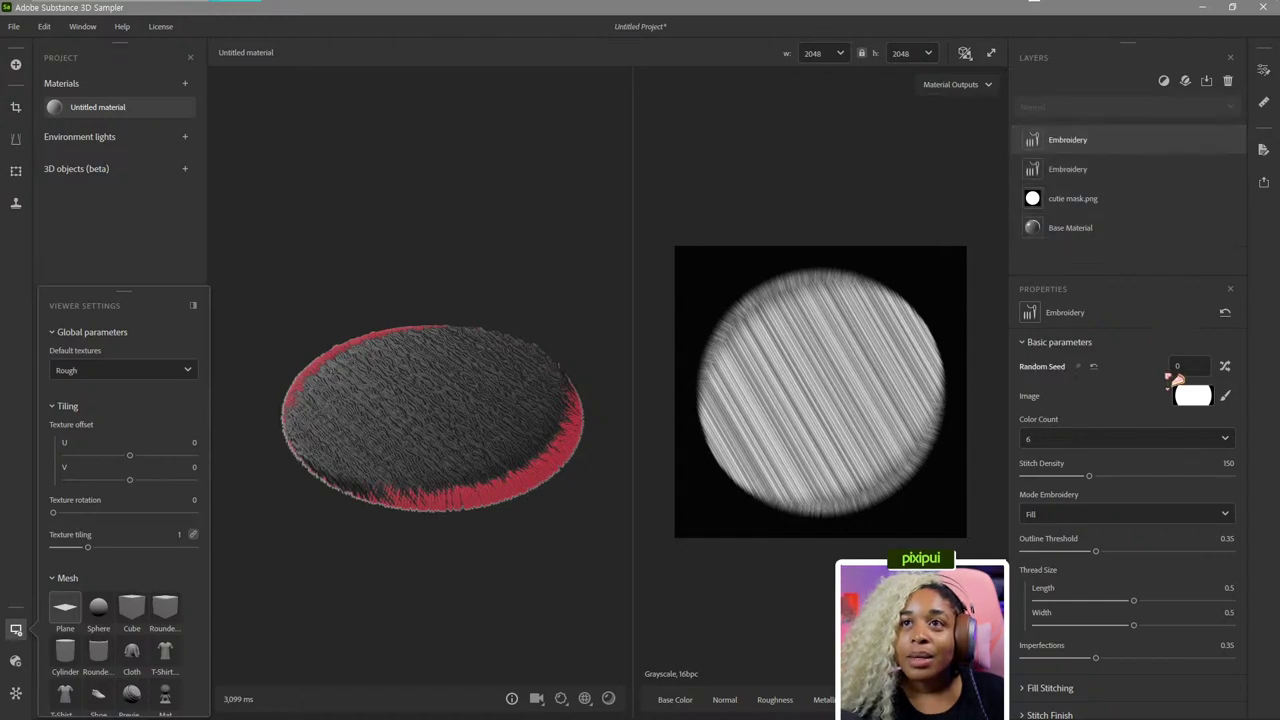
click(1108, 438)
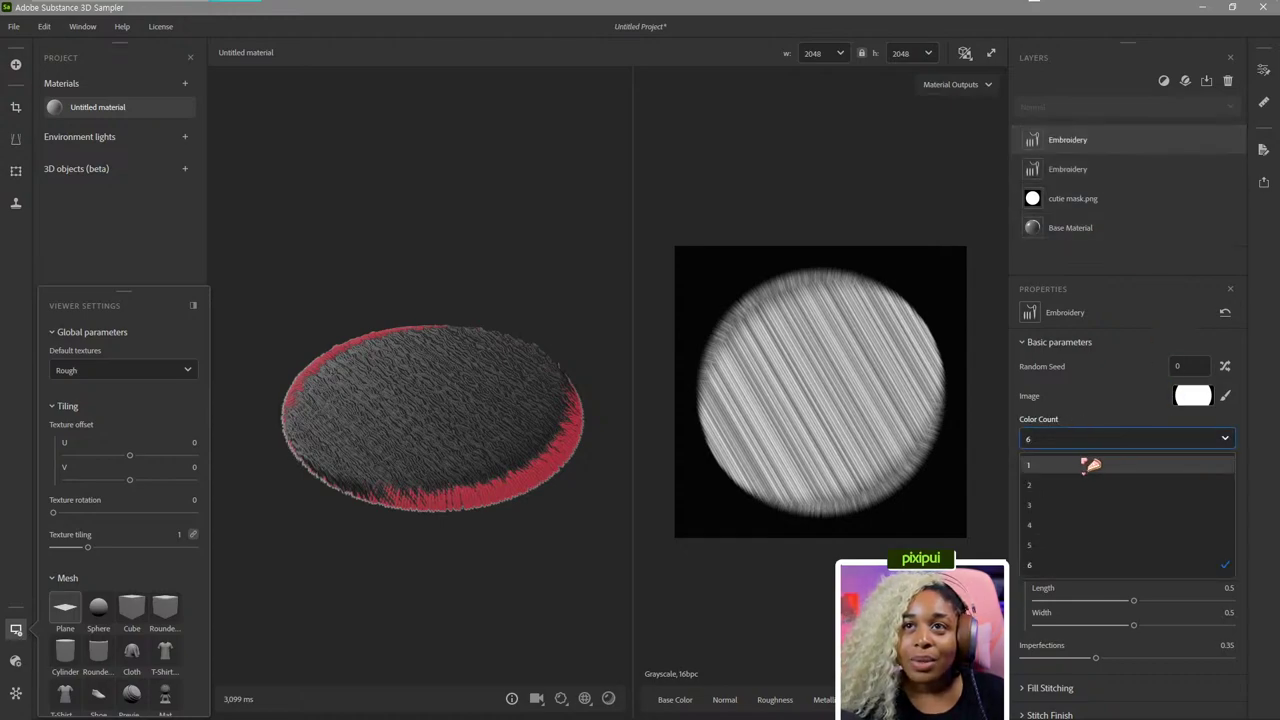
click(1088, 466)
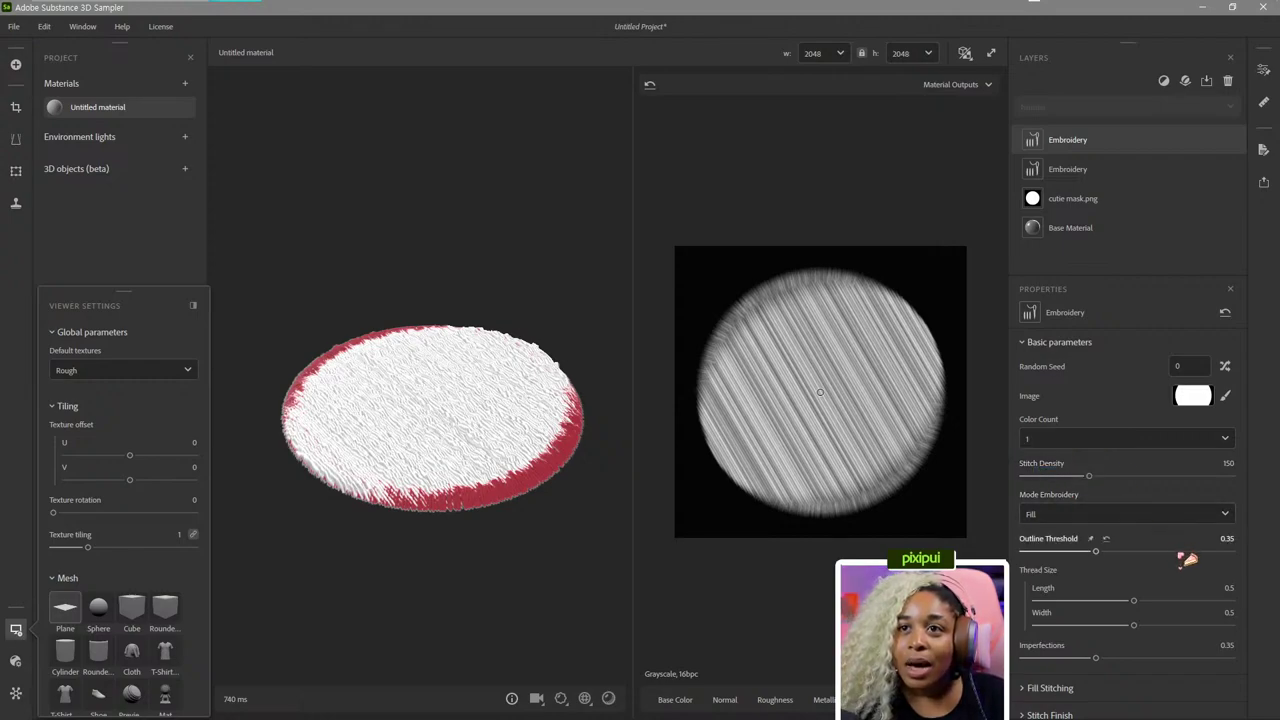
Keep the top Embroidery layer in Fill mode and lower its outline threshold to 0.31.
scroll(1183, 558, down, 1)
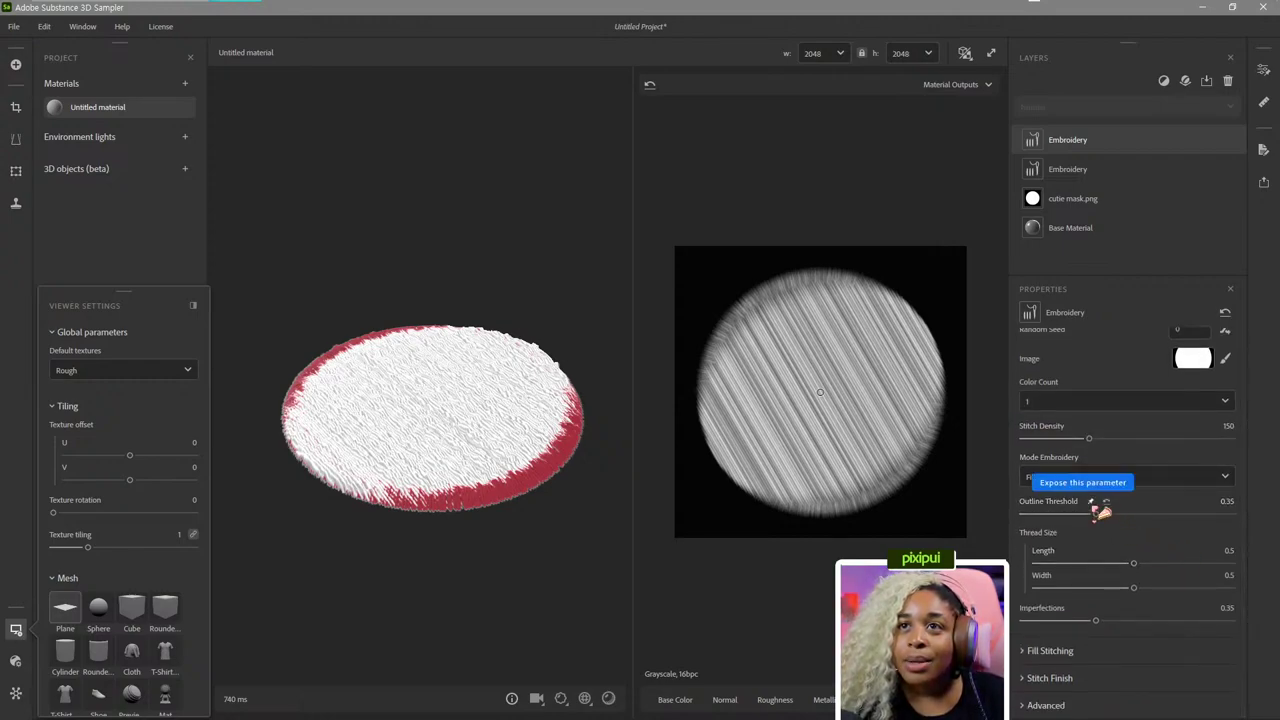
click(1095, 483)
click(1104, 491)
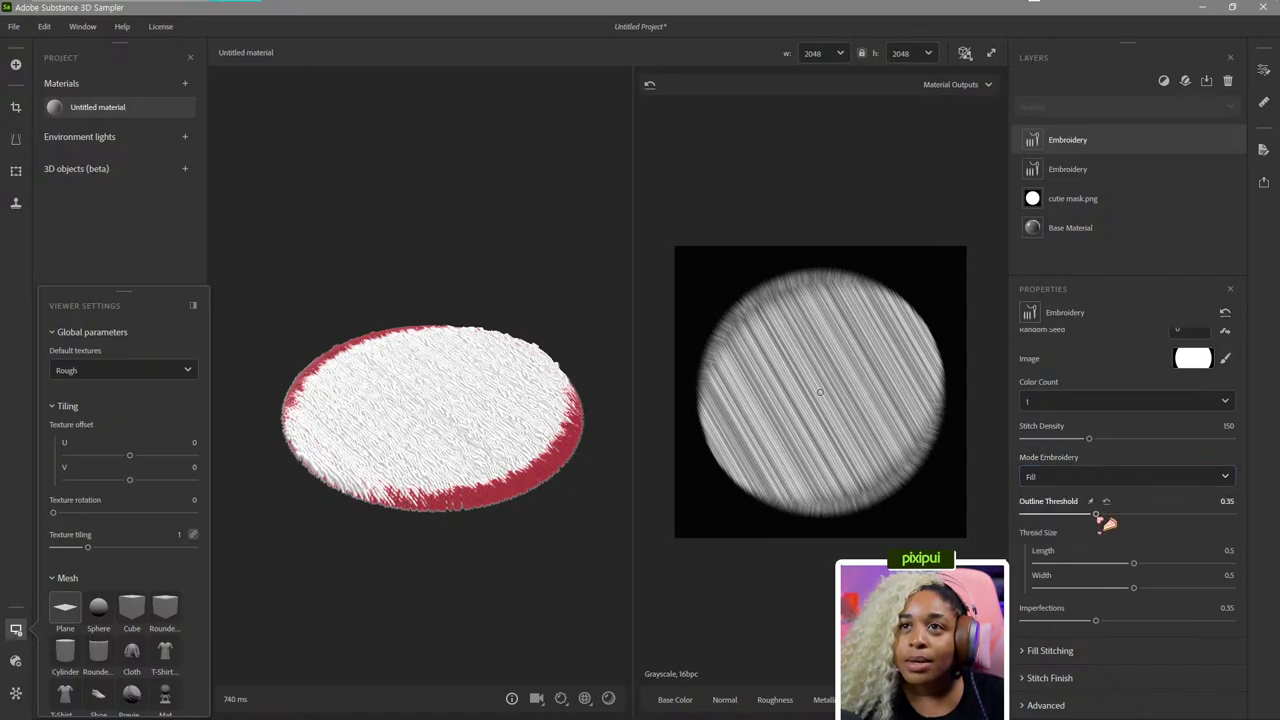
drag(1096, 515, 1068, 519)
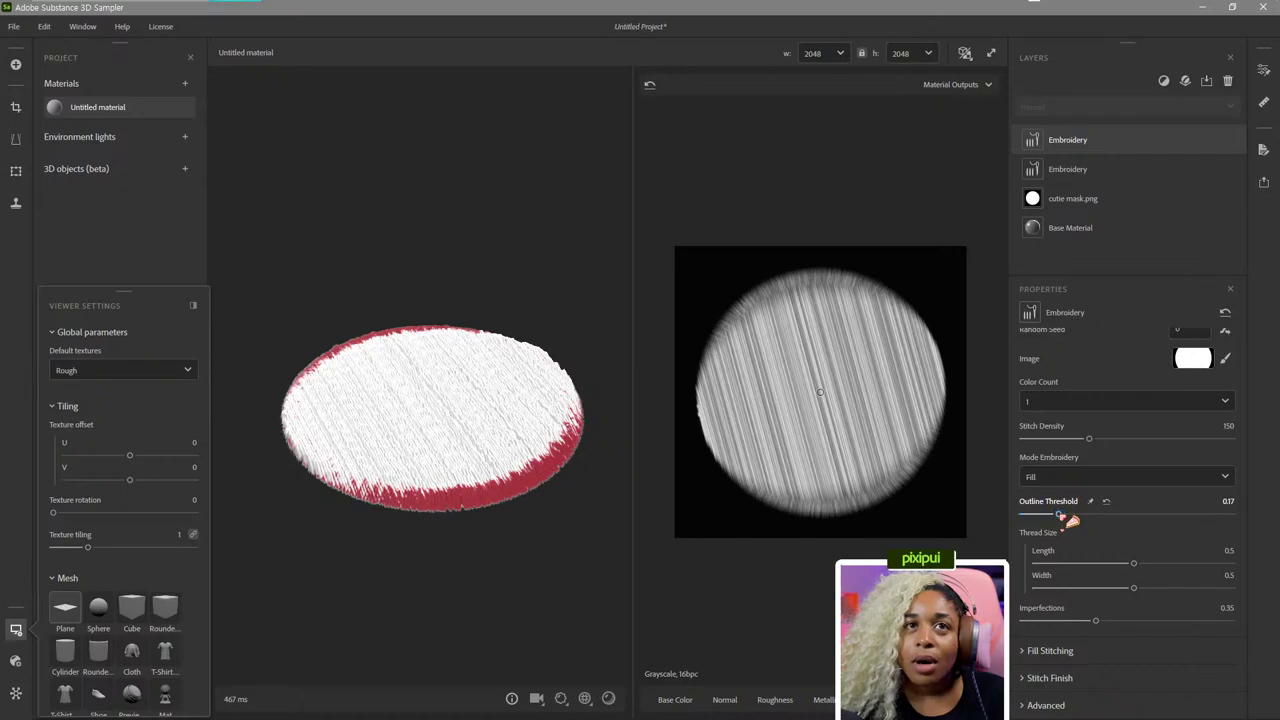
Under Fill Stitching, drag Fill Thickness 1 down to -0.95 to widen the red rim.
click(1066, 705)
scroll(1120, 620, down, 2)
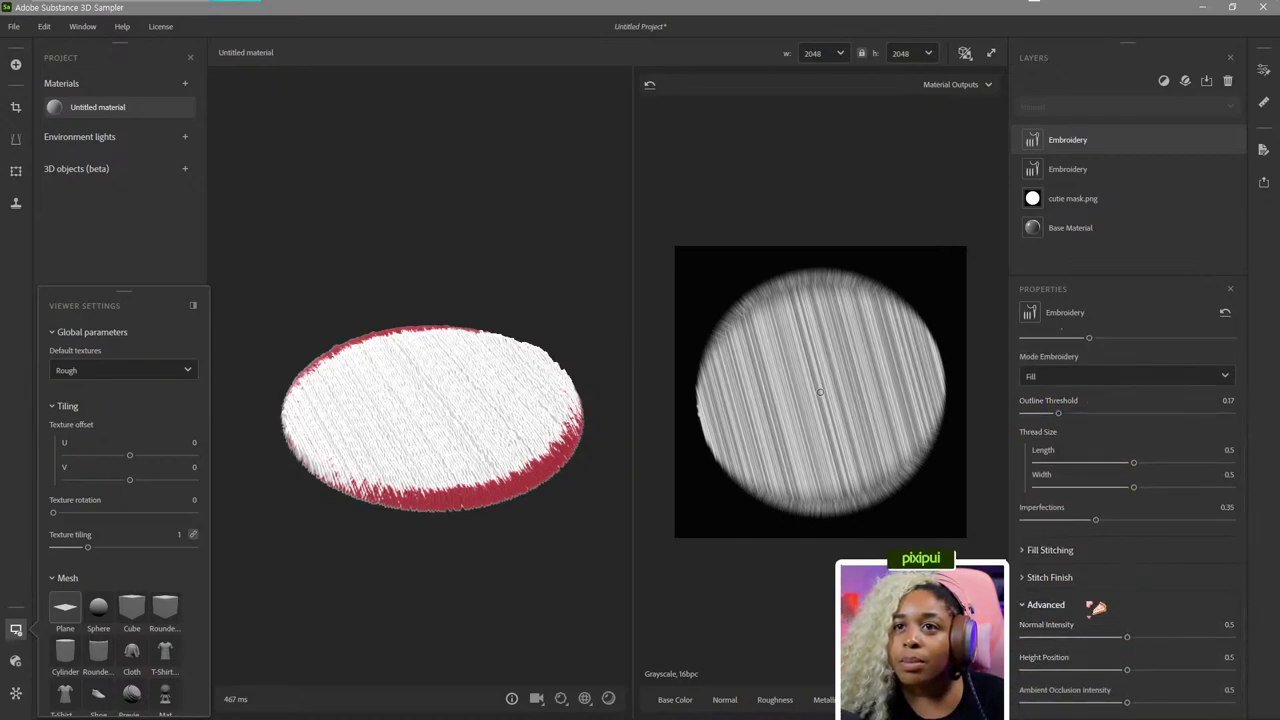
click(1066, 578)
scroll(1075, 582, down, 2)
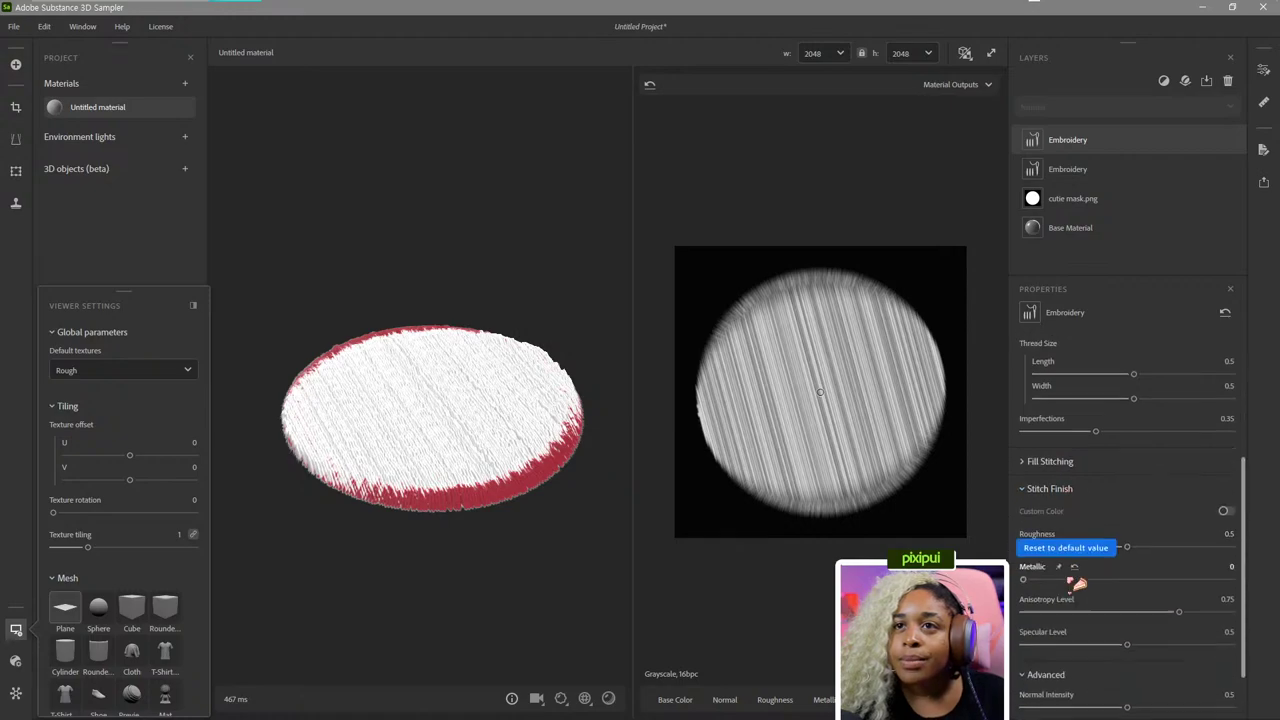
click(1082, 488)
click(1073, 550)
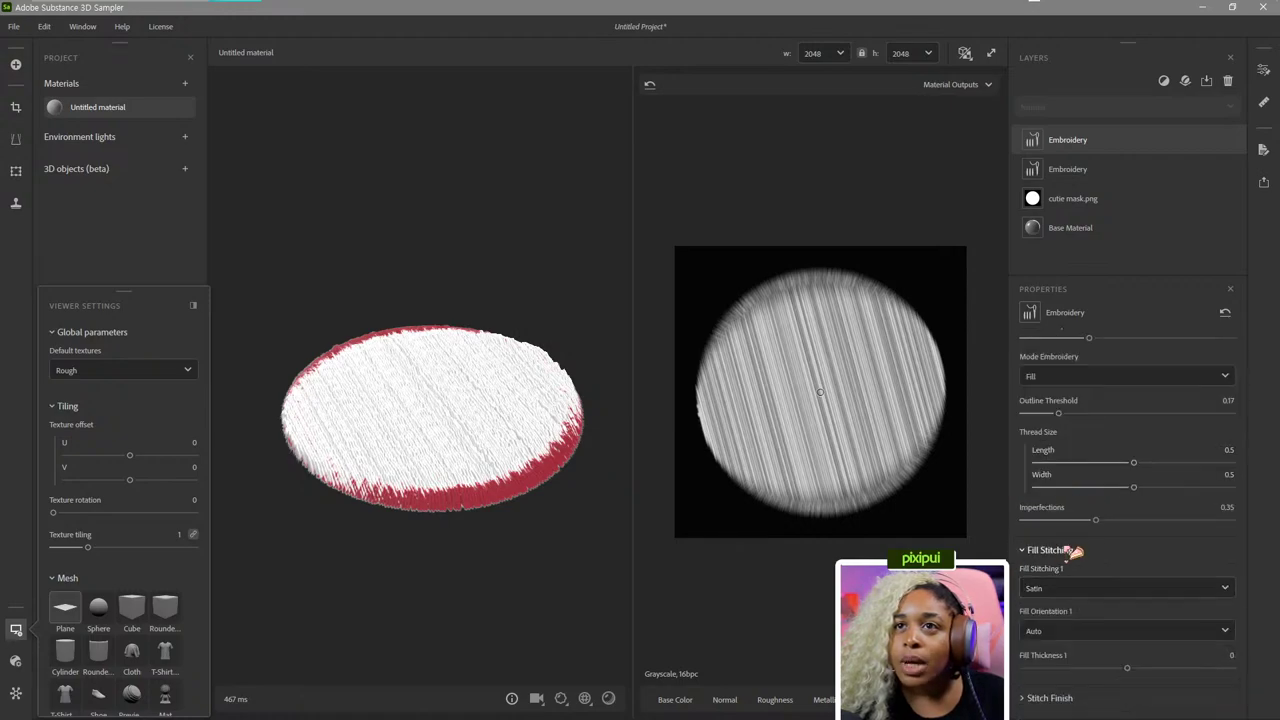
scroll(1090, 553, down, 2)
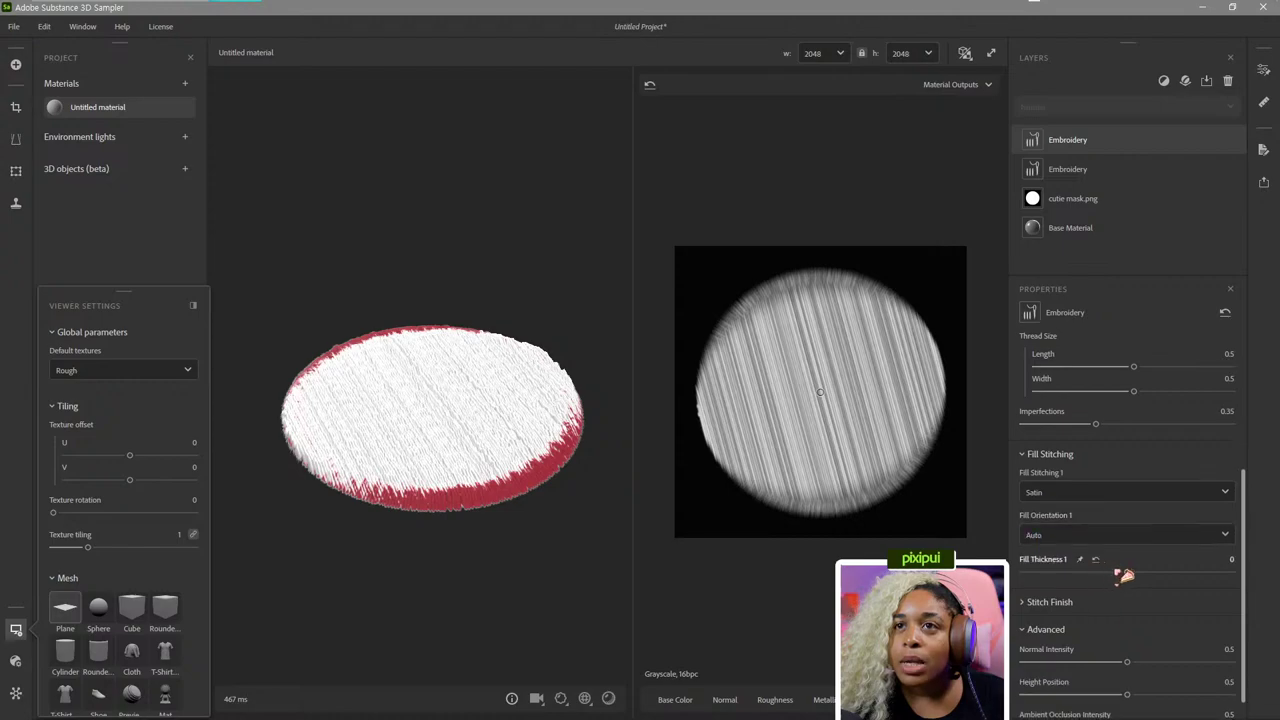
drag(1127, 576, 1040, 582)
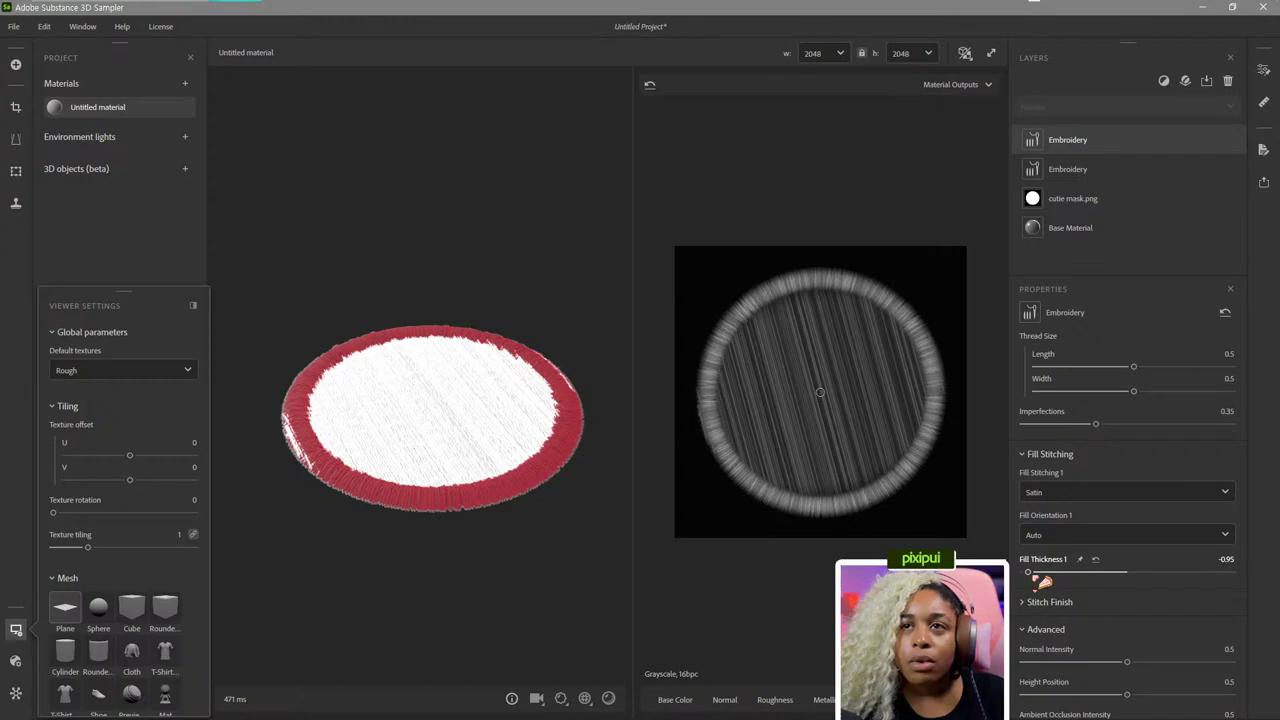
Drag the top Embroidery layer's stitch density to 99 and outline threshold to 0.07.
scroll(1086, 537, up, 4)
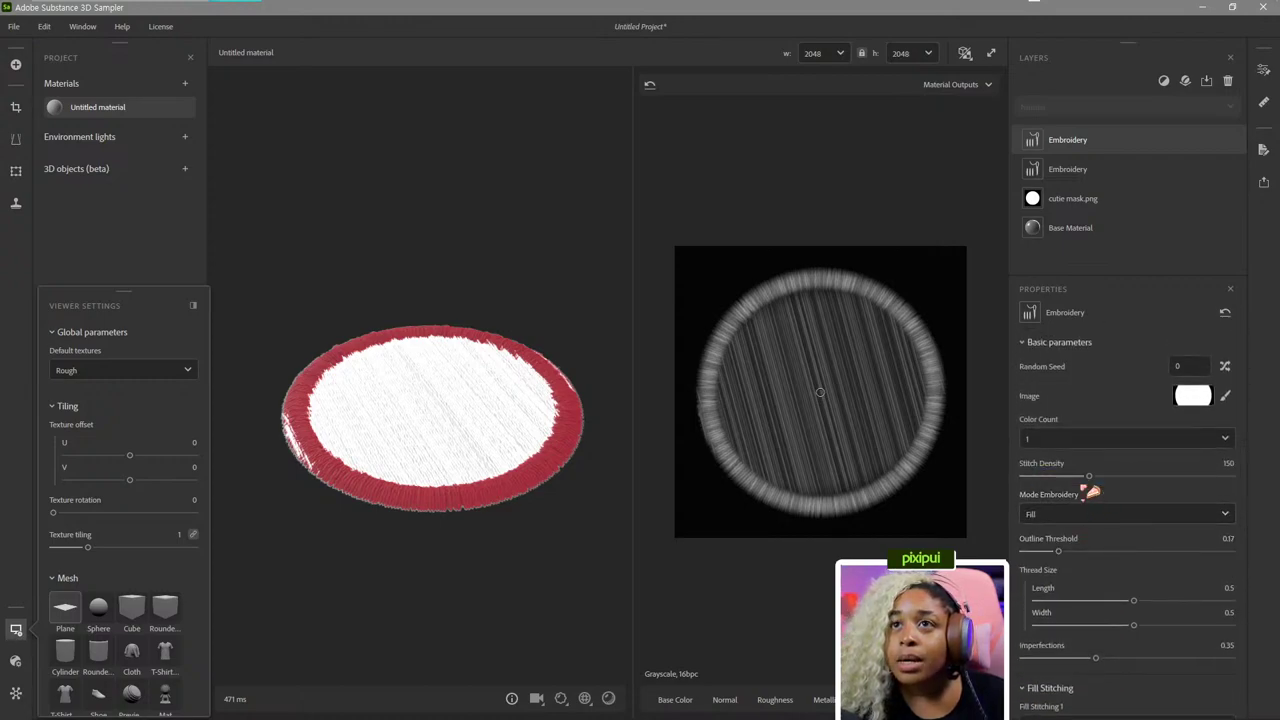
drag(1089, 476, 1040, 476)
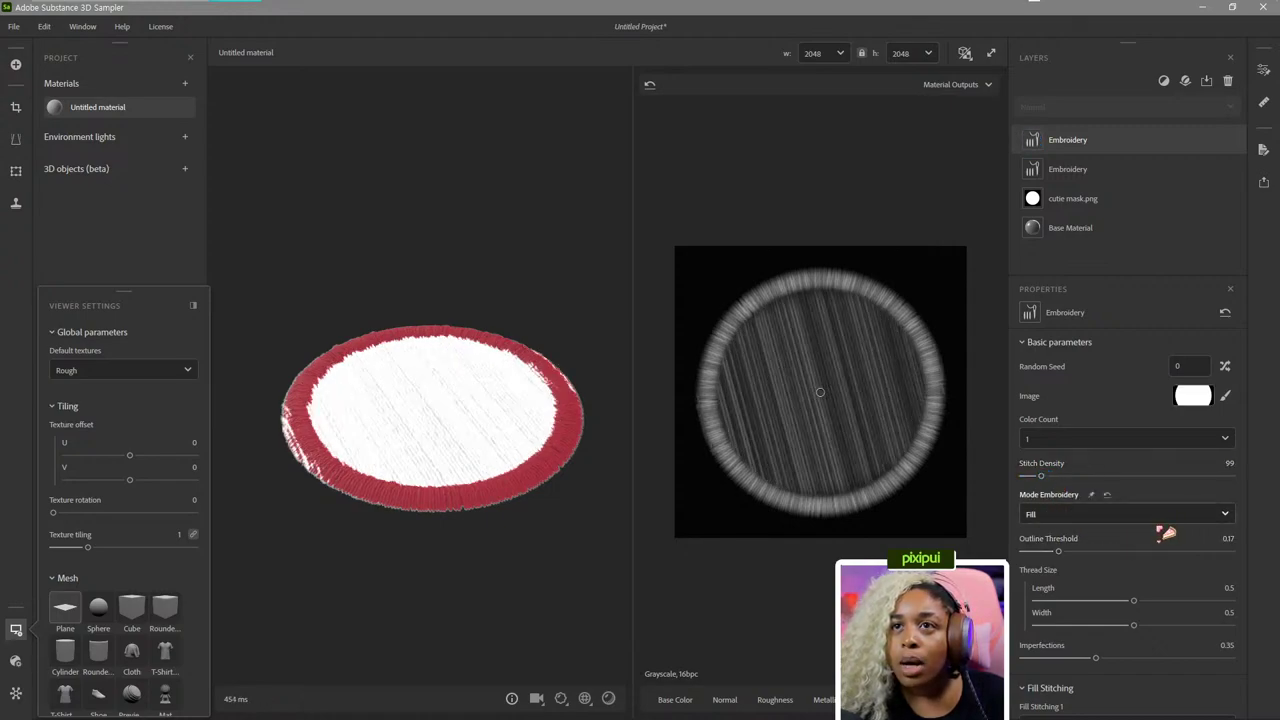
drag(1066, 555, 1049, 563)
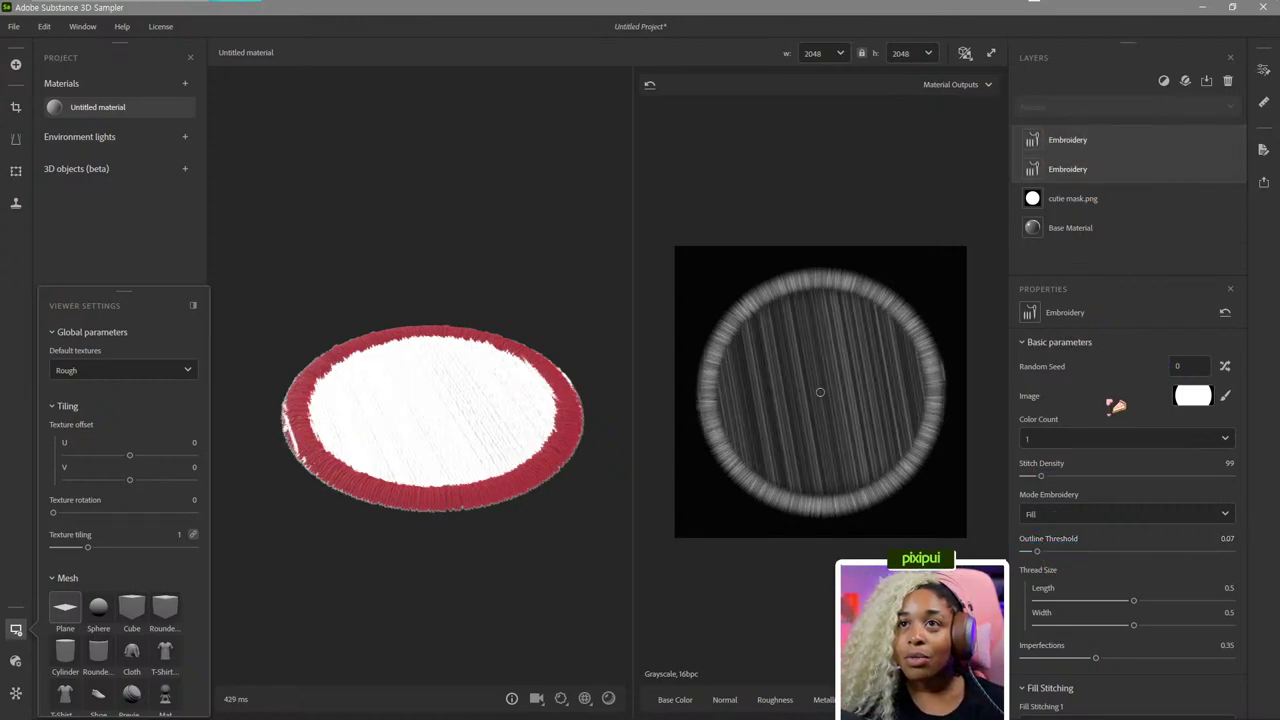
Give the outline Embroidery layer threshold 0.21 and thread length 0.53, then select the top Embroidery layer.
drag(1062, 552, 1066, 552)
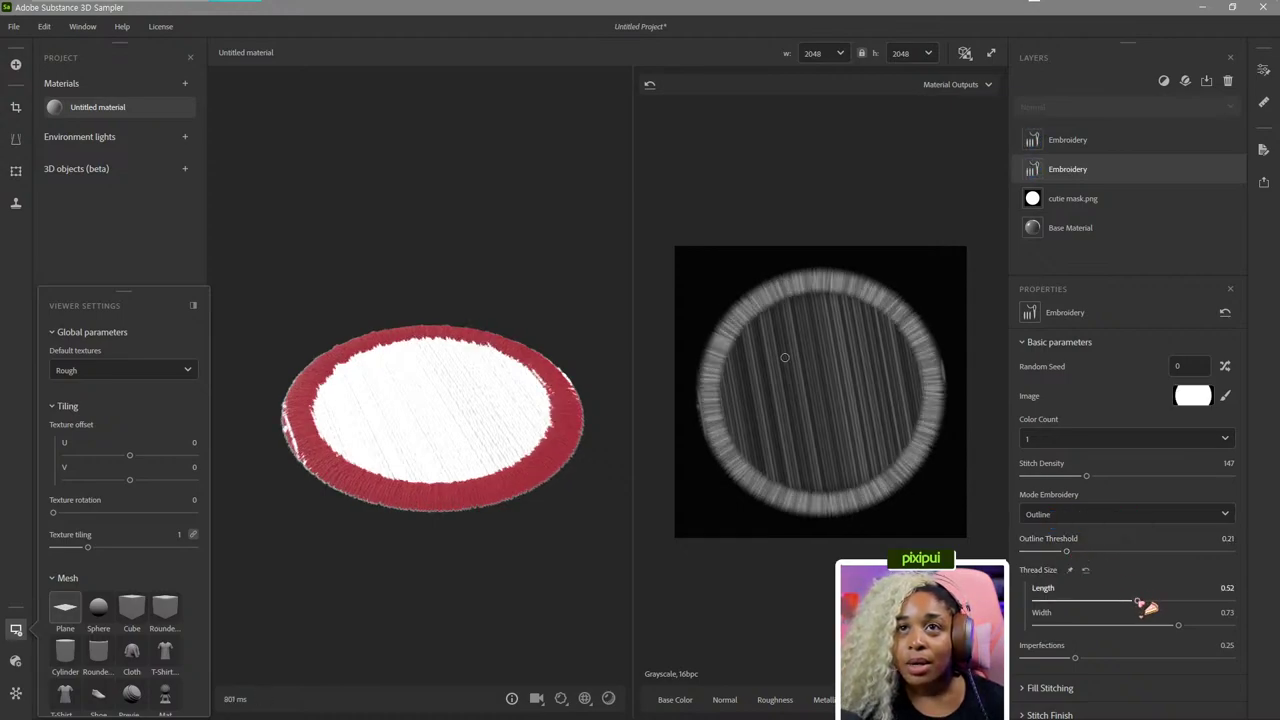
drag(1140, 603, 1143, 604)
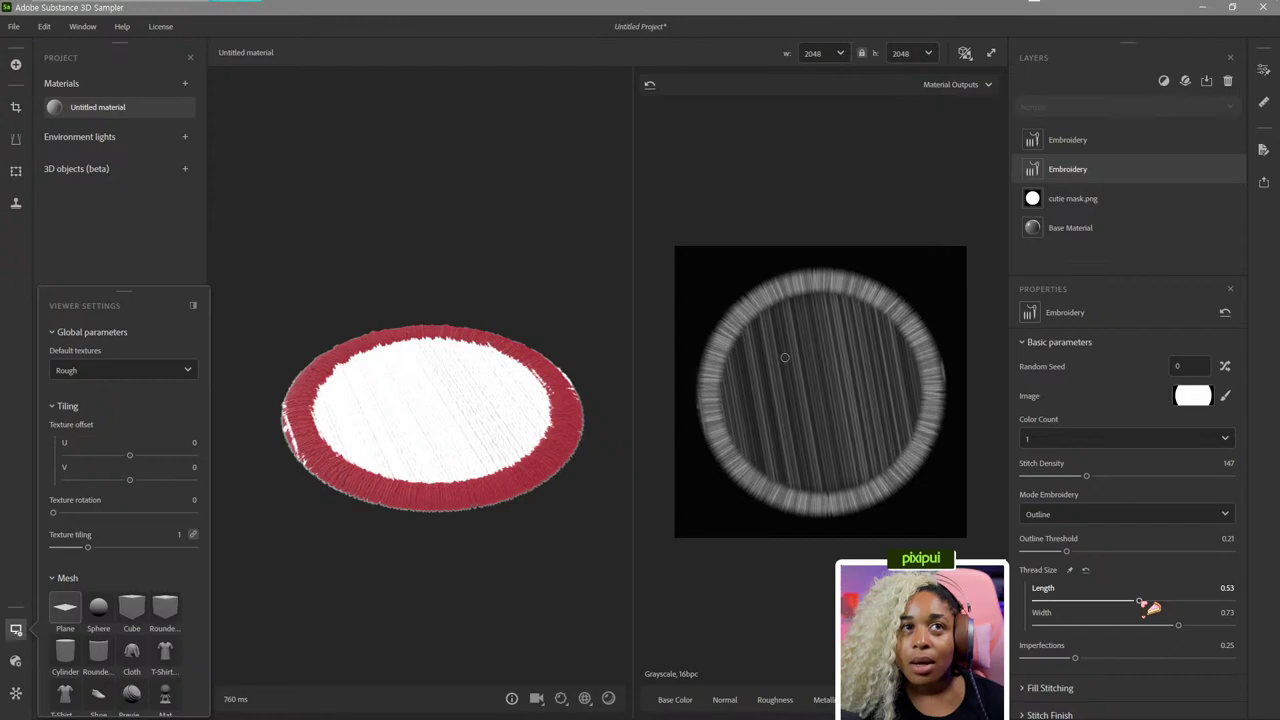
click(1094, 147)
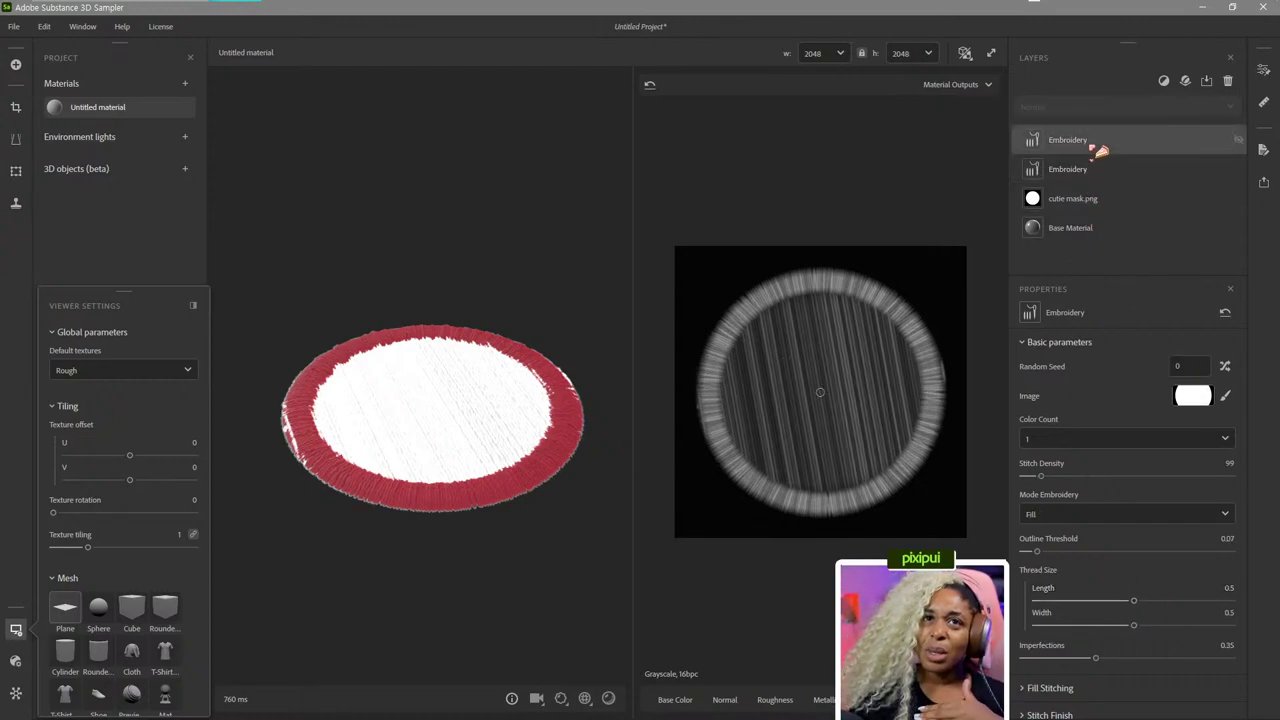
mouse_move(1094, 147)
mouse_down()
mouse_move(1097, 200)
mouse_move(1094, 143)
mouse_move(1100, 155)
mouse_up()
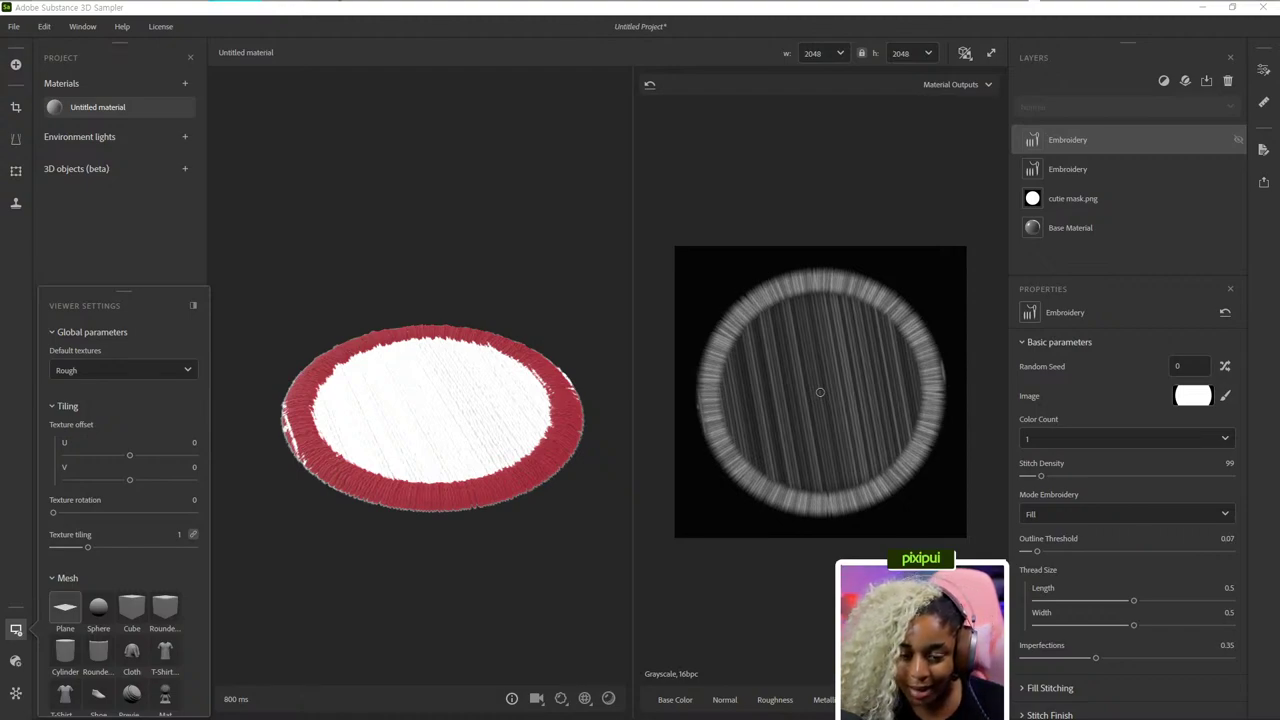
drag(1200, 140, 1193, 397)
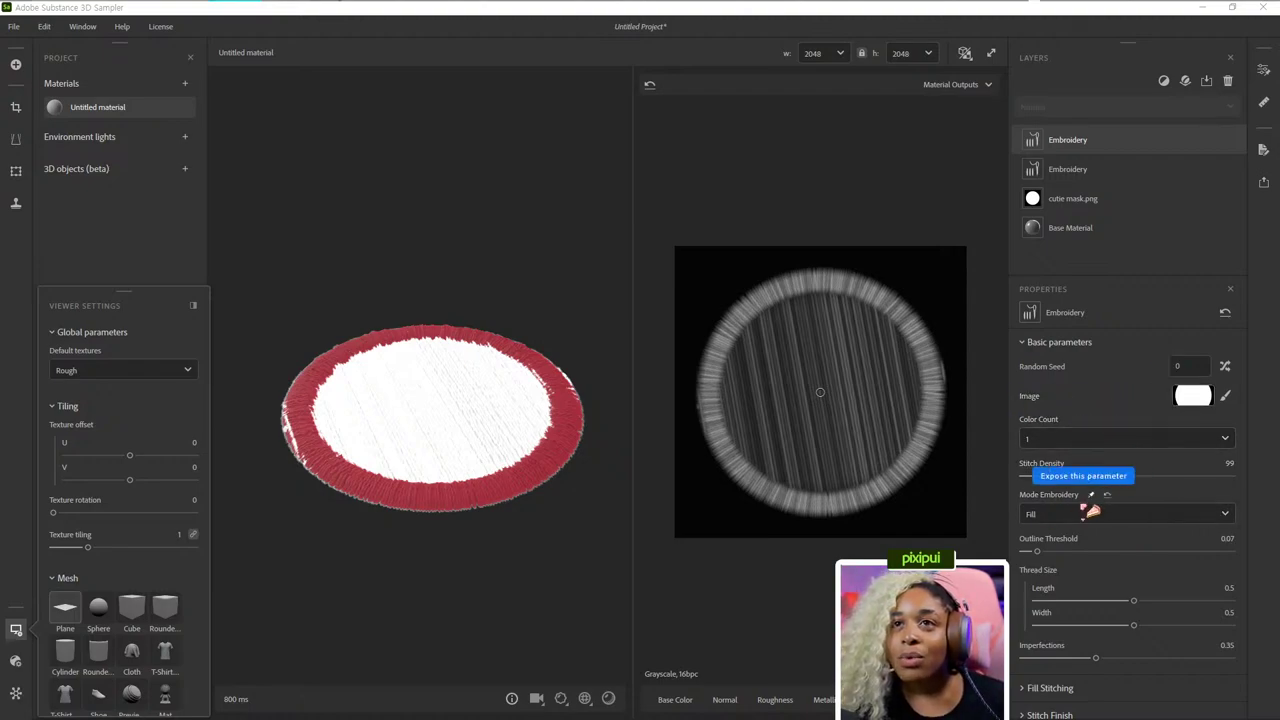
Keep Fill mode and shorten the thread length to 0.34.
click(1122, 515)
click(1122, 515)
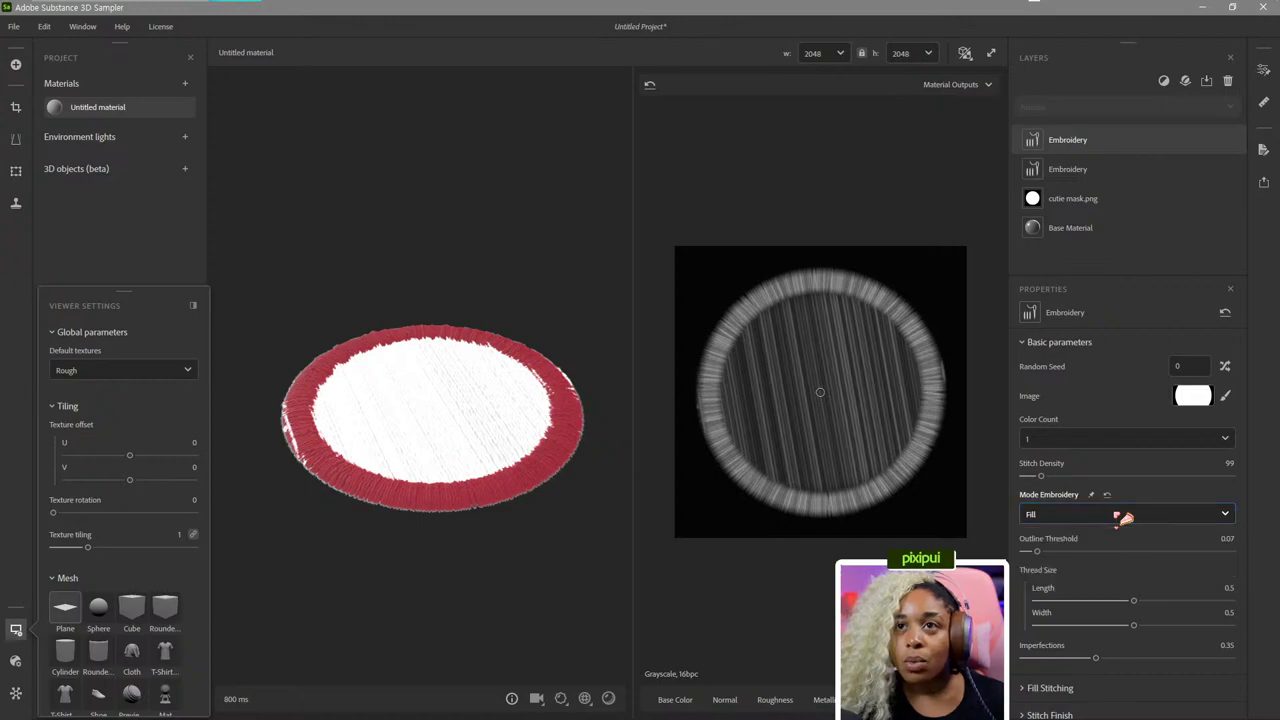
drag(1134, 604, 1106, 605)
scroll(1143, 597, down, 1)
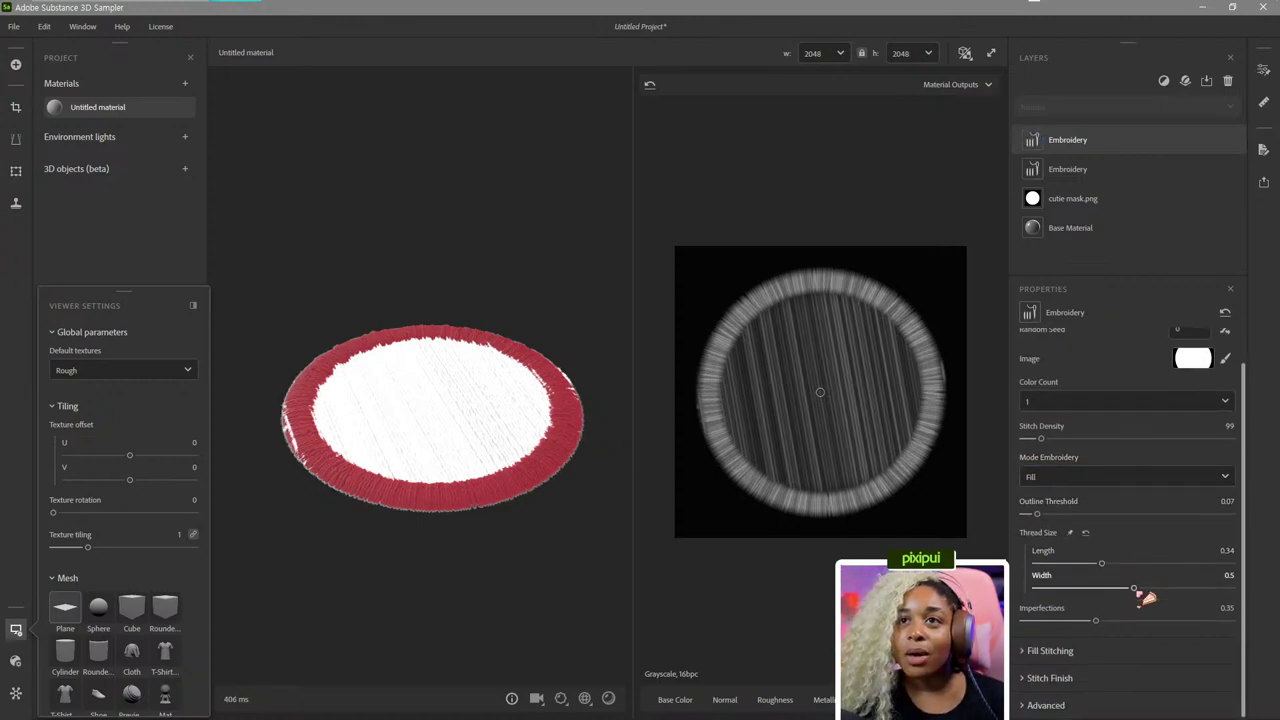
Set Fill Stitching 1 to Twill and Fill Orientation 1 to 90°.
click(1092, 480)
click(1090, 503)
click(1050, 650)
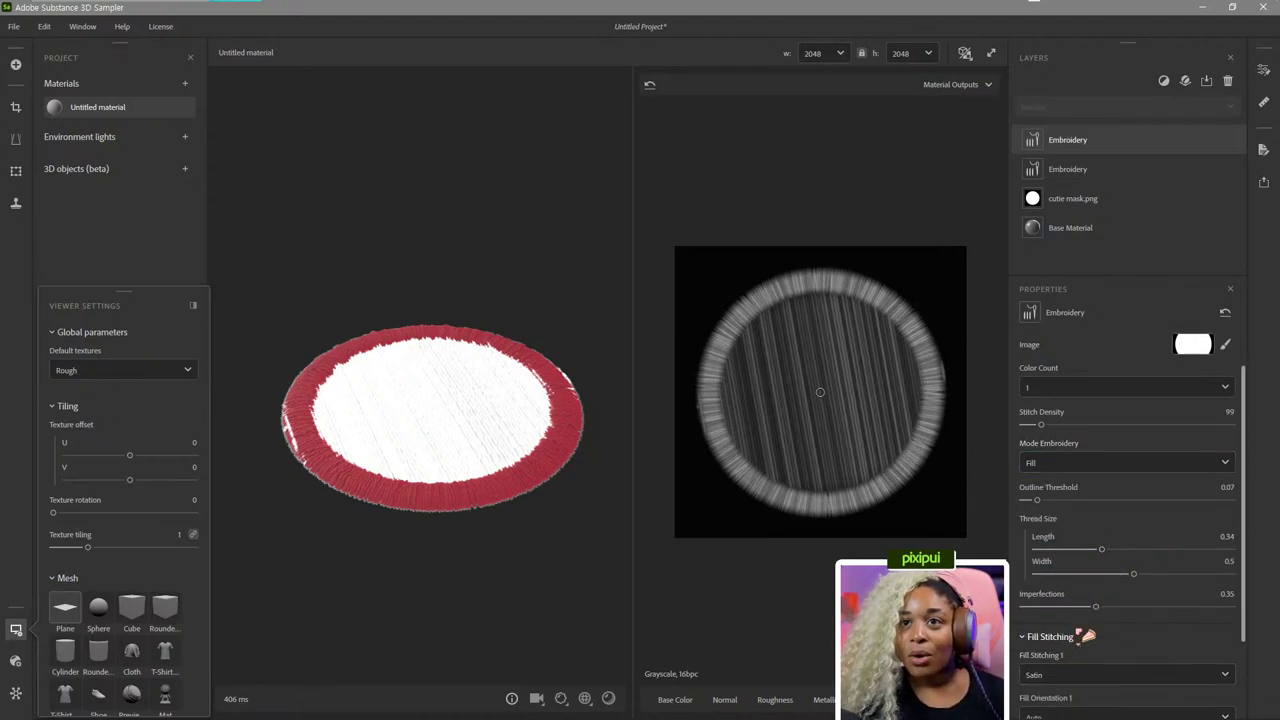
scroll(1094, 634, down, 2)
click(1090, 570)
click(1080, 612)
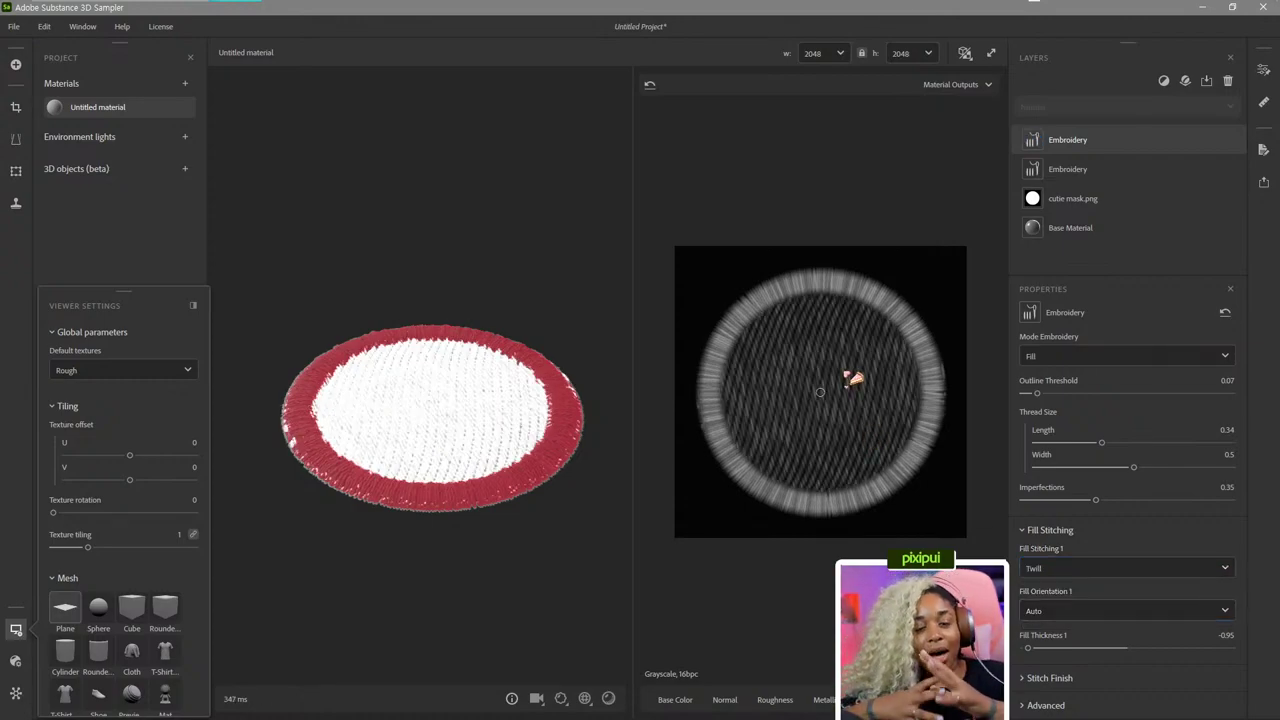
click(1090, 612)
click(1092, 612)
click(1093, 612)
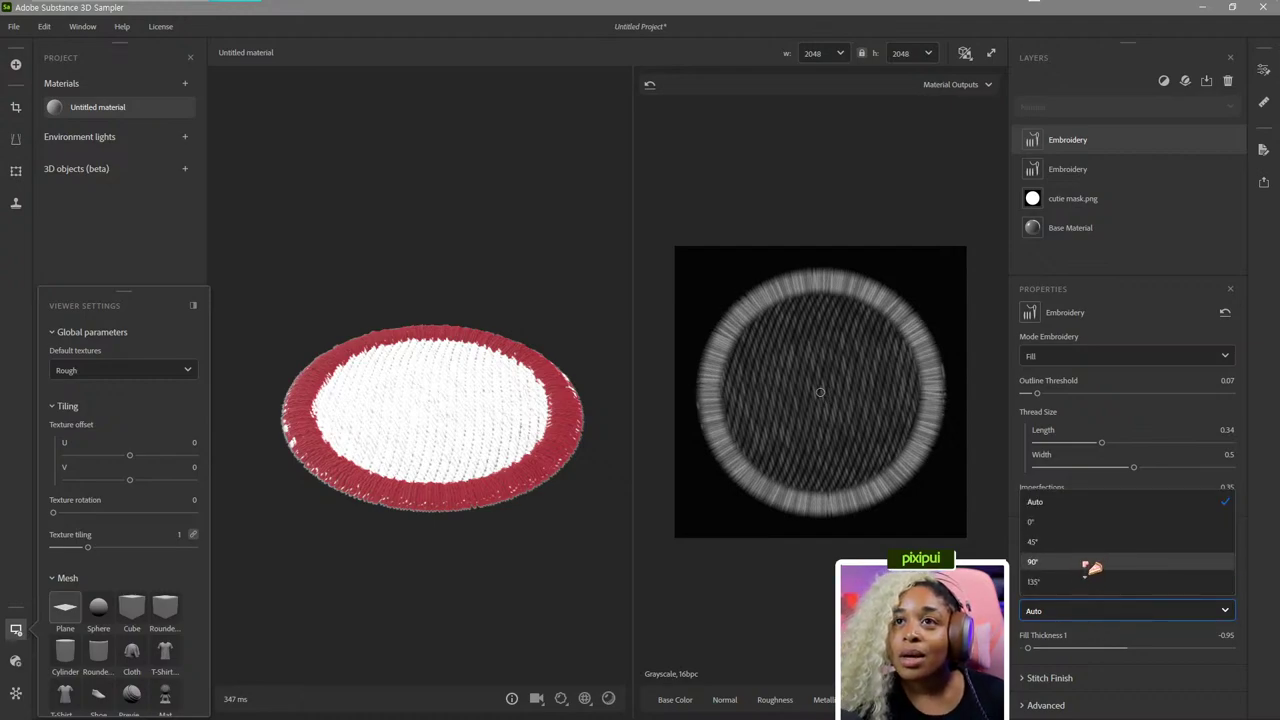
click(1090, 563)
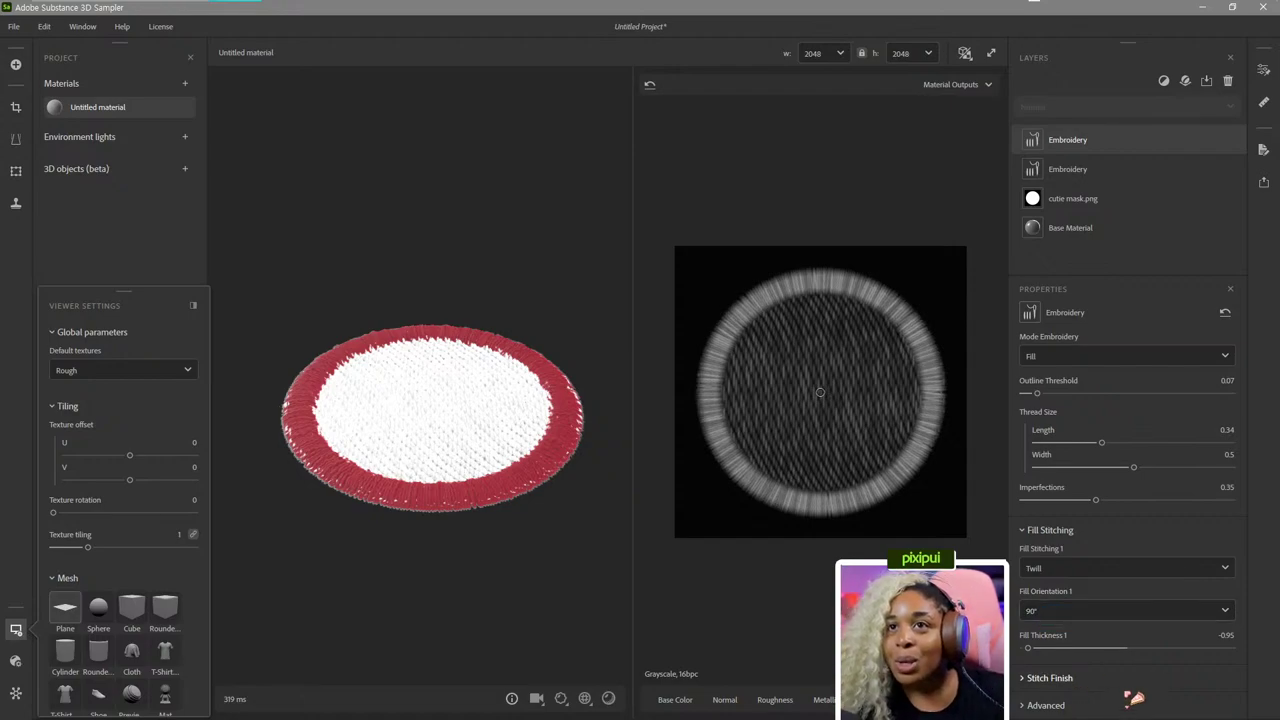
Reduce thread imperfections to 0.17 and expand the Stitch Finish and Advanced settings.
drag(1096, 502, 1059, 502)
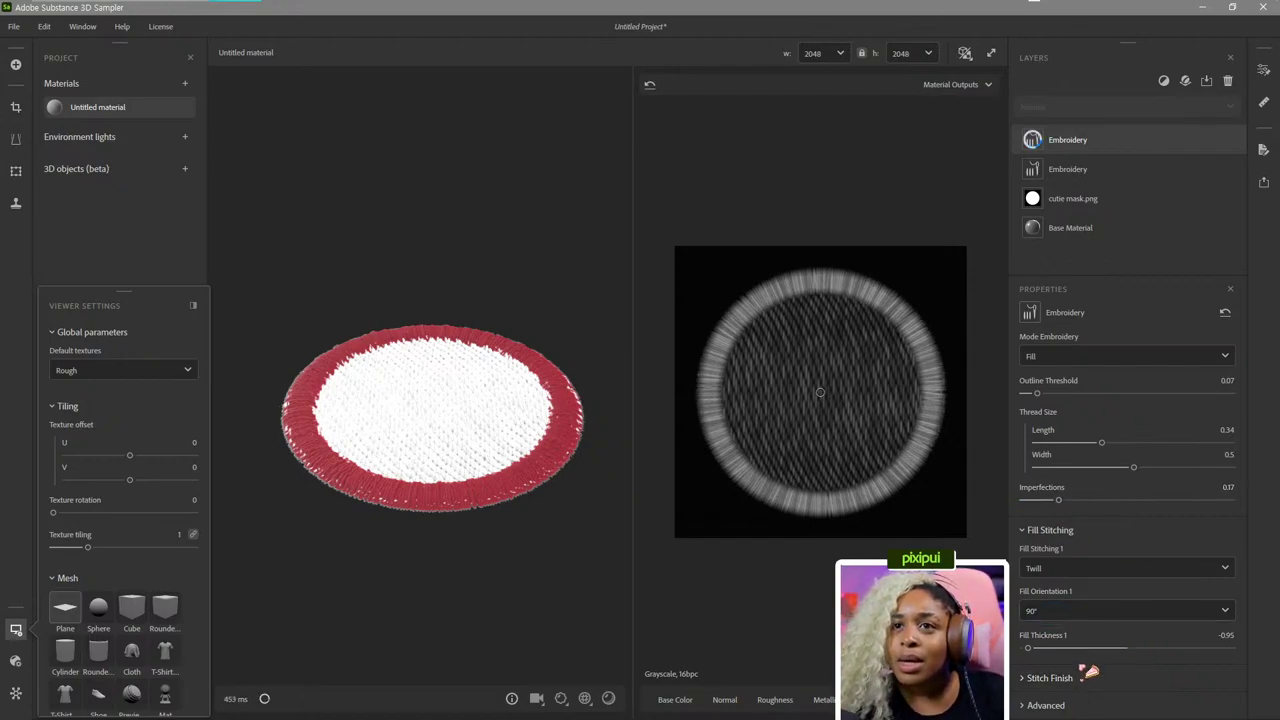
click(1040, 679)
scroll(1060, 690, down, 3)
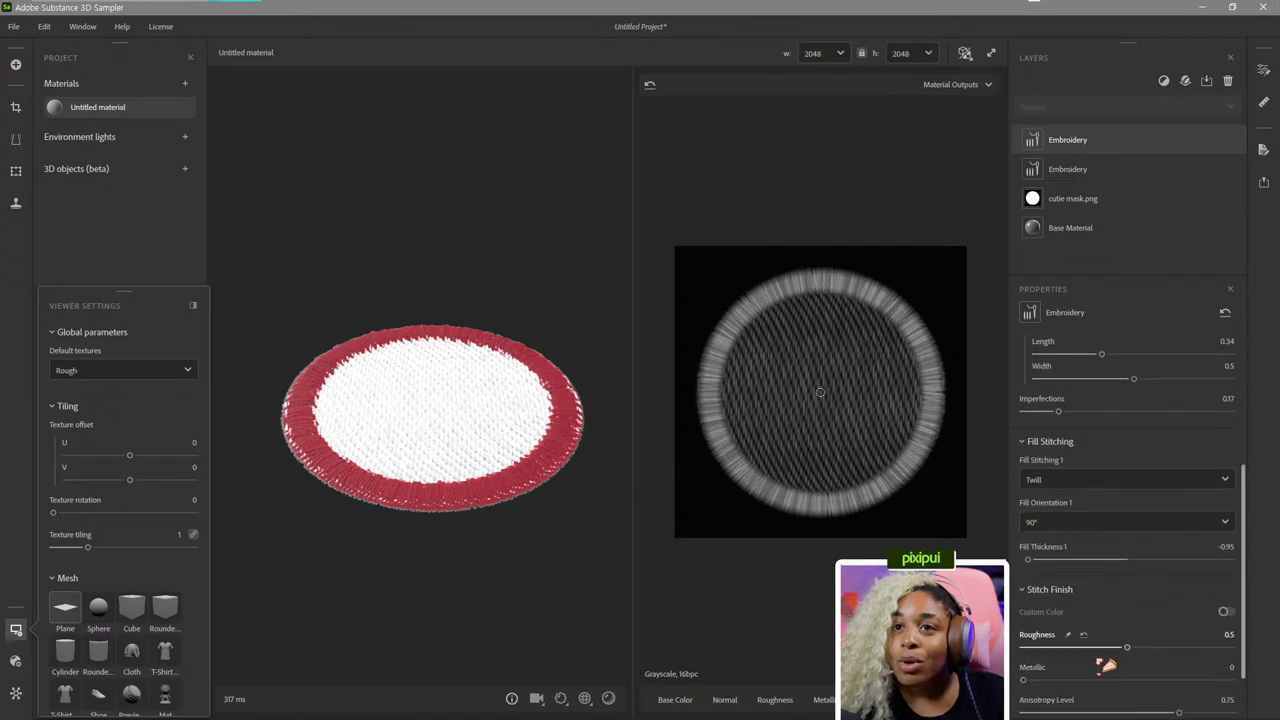
click(1078, 706)
scroll(1090, 646, down, 2)
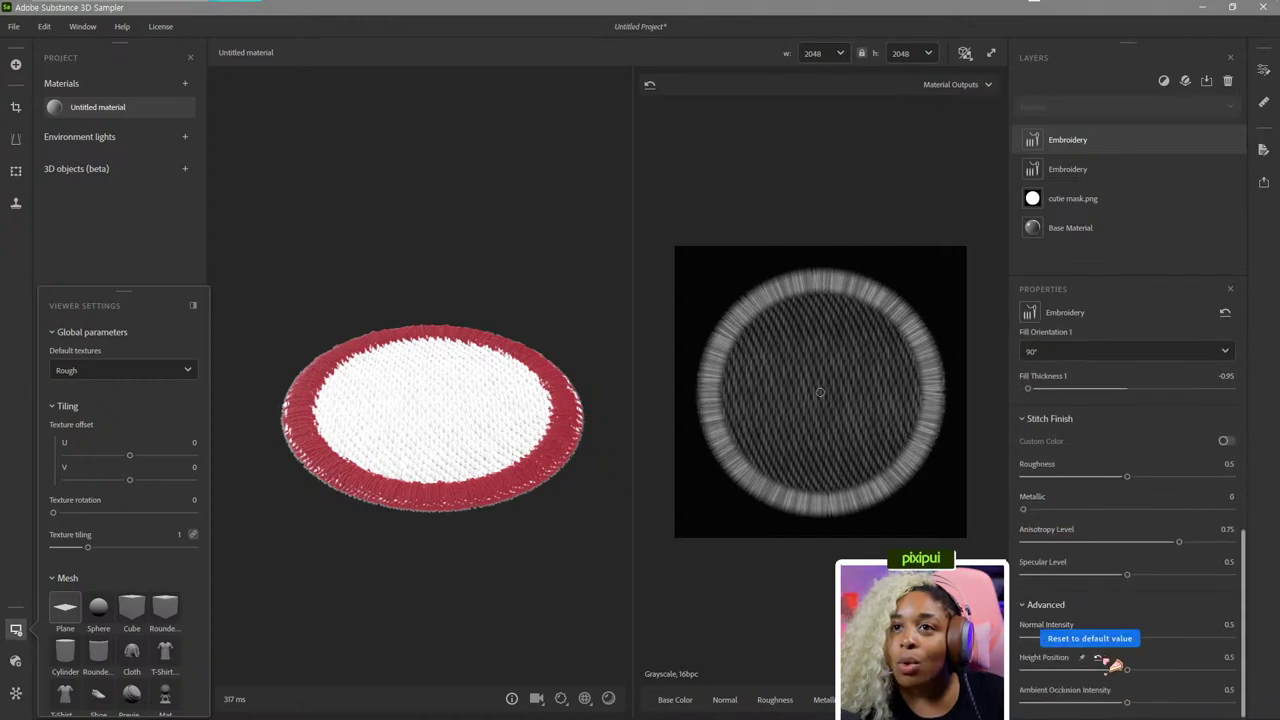
Set height position 0.16, normal intensity 0.3 and fill thickness -0.7.
drag(1126, 637, 1069, 670)
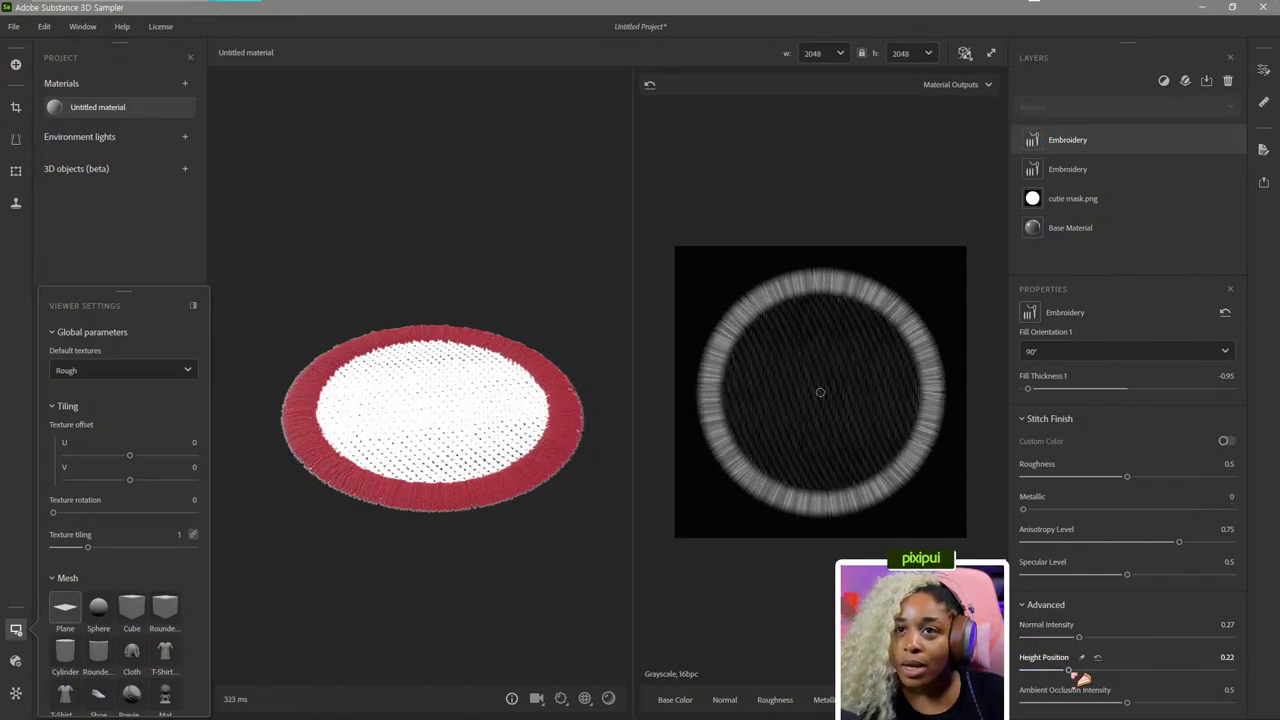
mouse_move(571, 534)
mouse_down()
mouse_move(560, 560)
mouse_move(595, 590)
mouse_move(560, 520)
mouse_up()
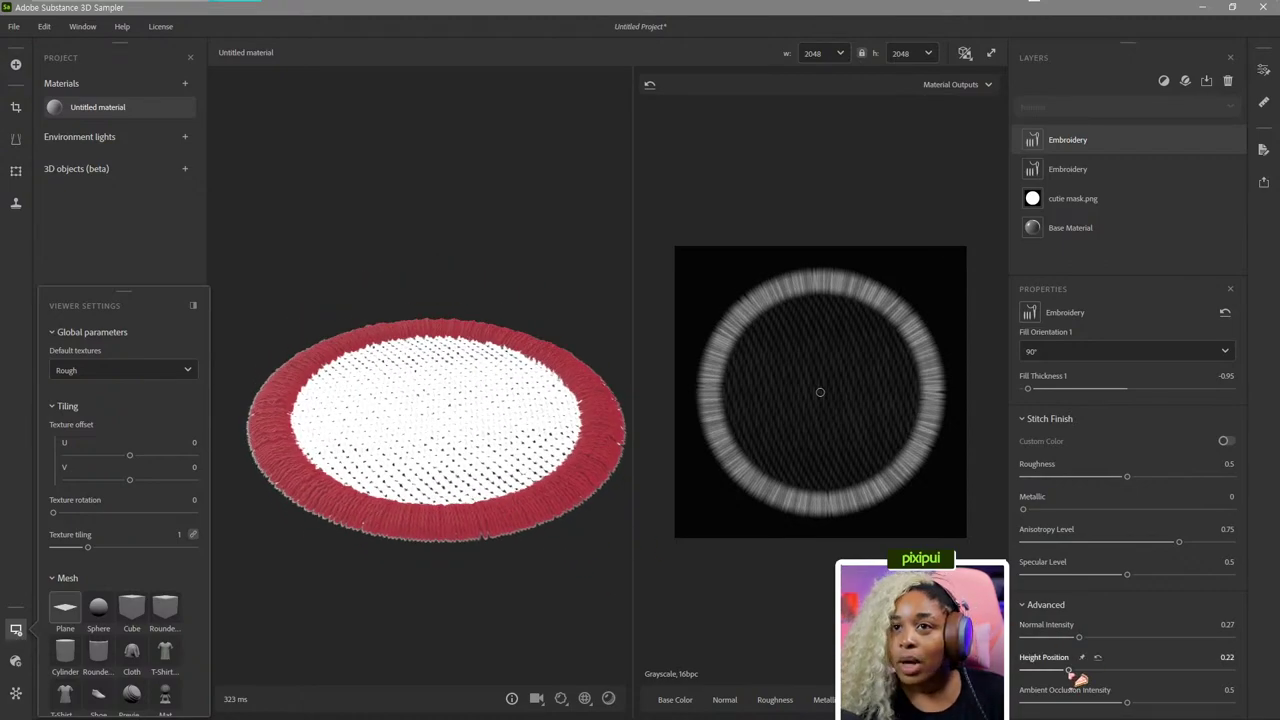
drag(1067, 670, 1057, 671)
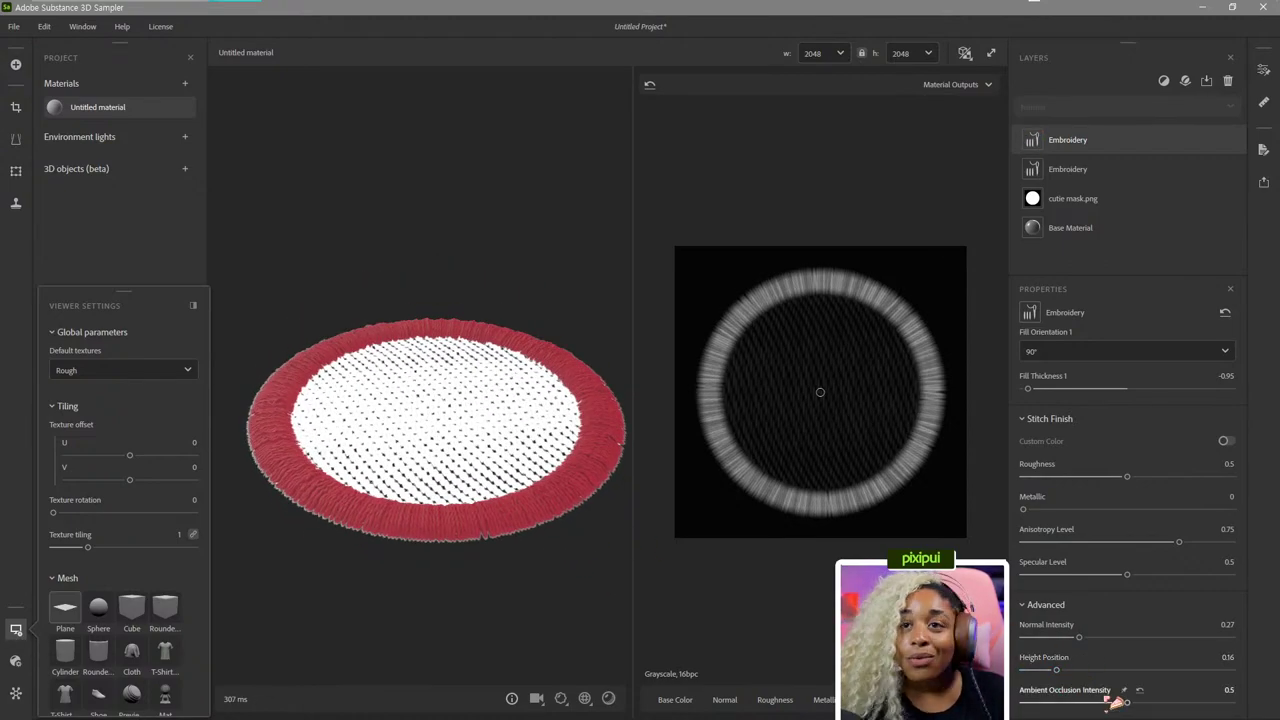
drag(1078, 637, 1097, 630)
scroll(1100, 630, up, 5)
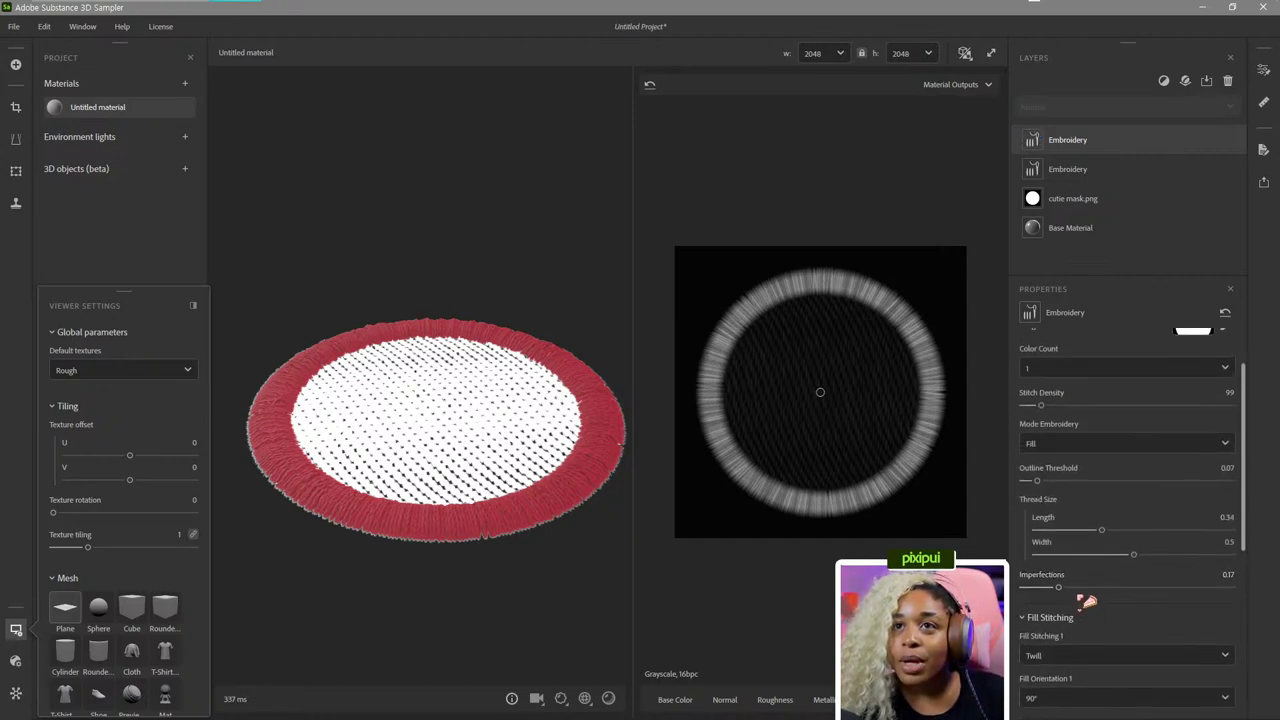
drag(1028, 640, 1066, 647)
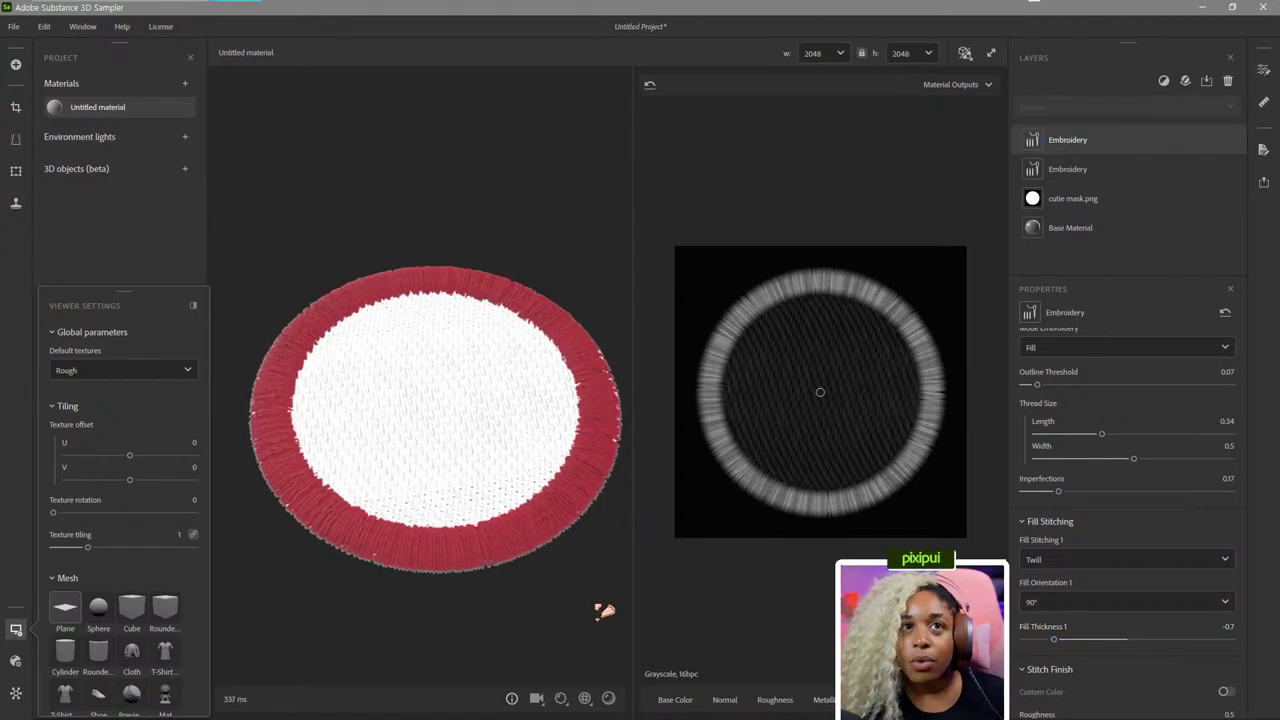
scroll(1197, 603, down, 5)
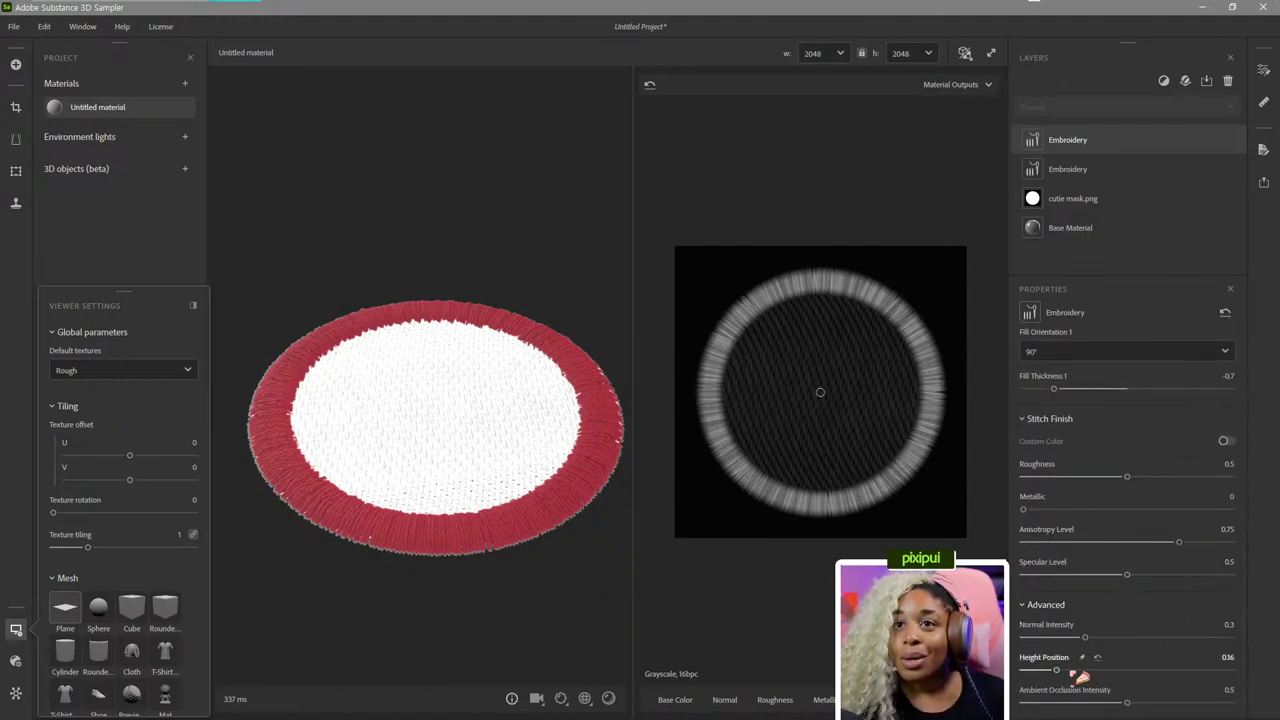
scroll(1113, 517, up, 3)
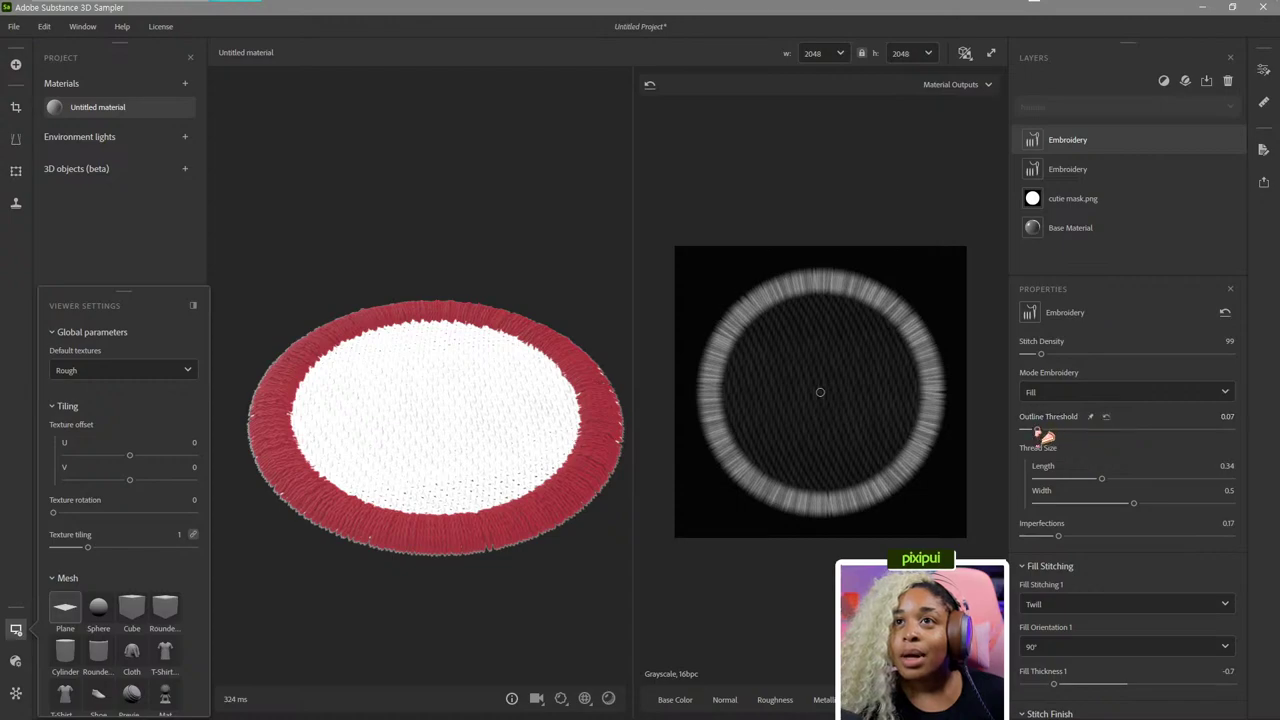
Nudge the outline threshold down slightly and set stitch density to 125.
drag(1040, 431, 1068, 430)
scroll(1077, 466, up, 3)
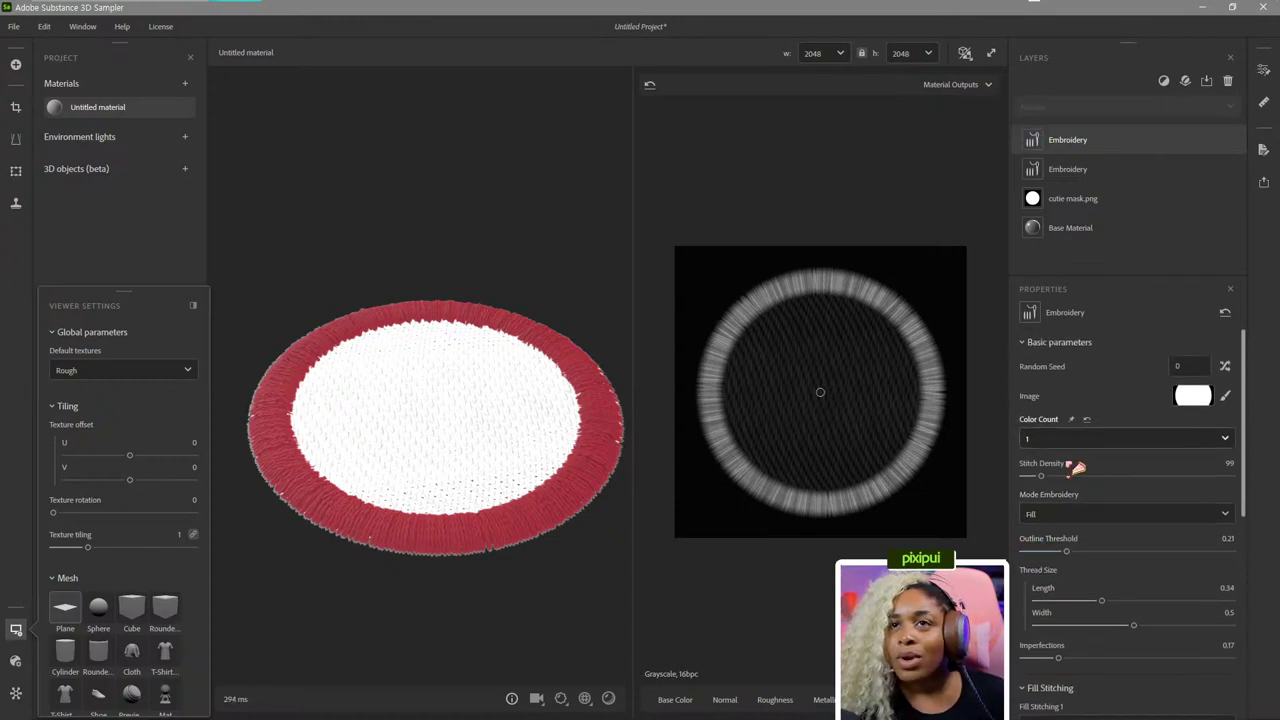
drag(1043, 477, 1056, 477)
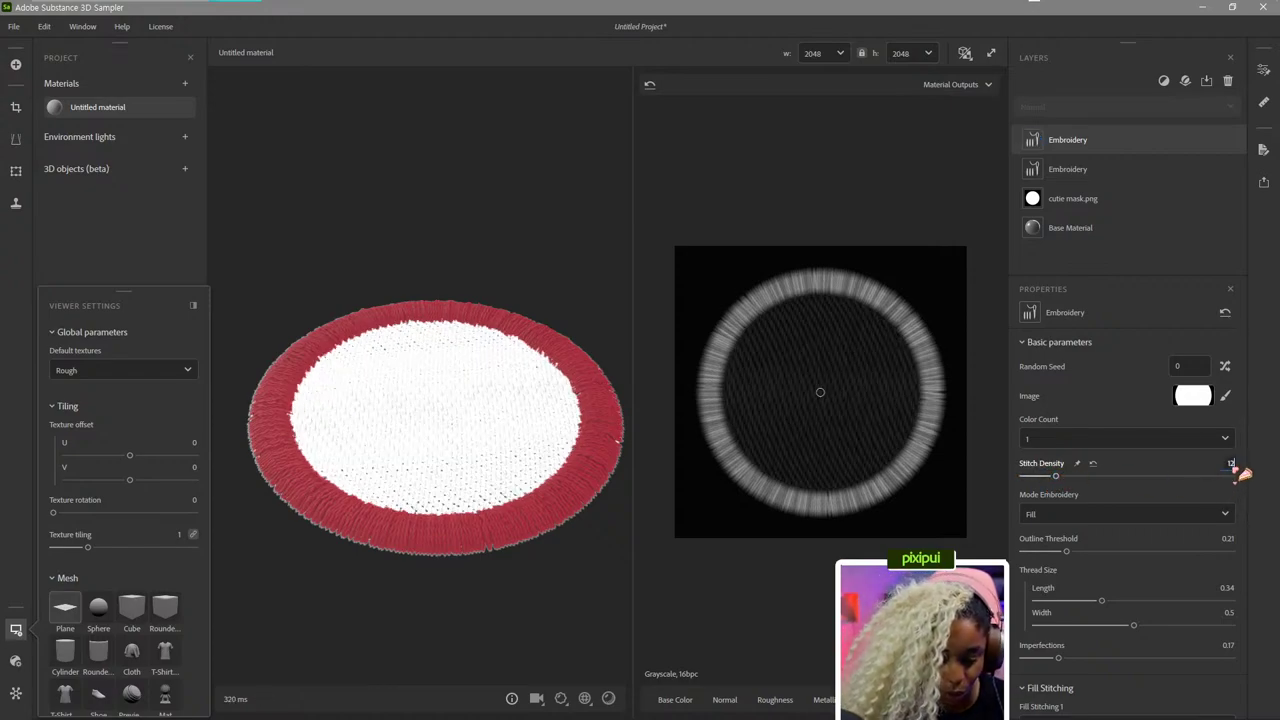
text(5)
key(Return)
scroll(575, 450, down, 3)
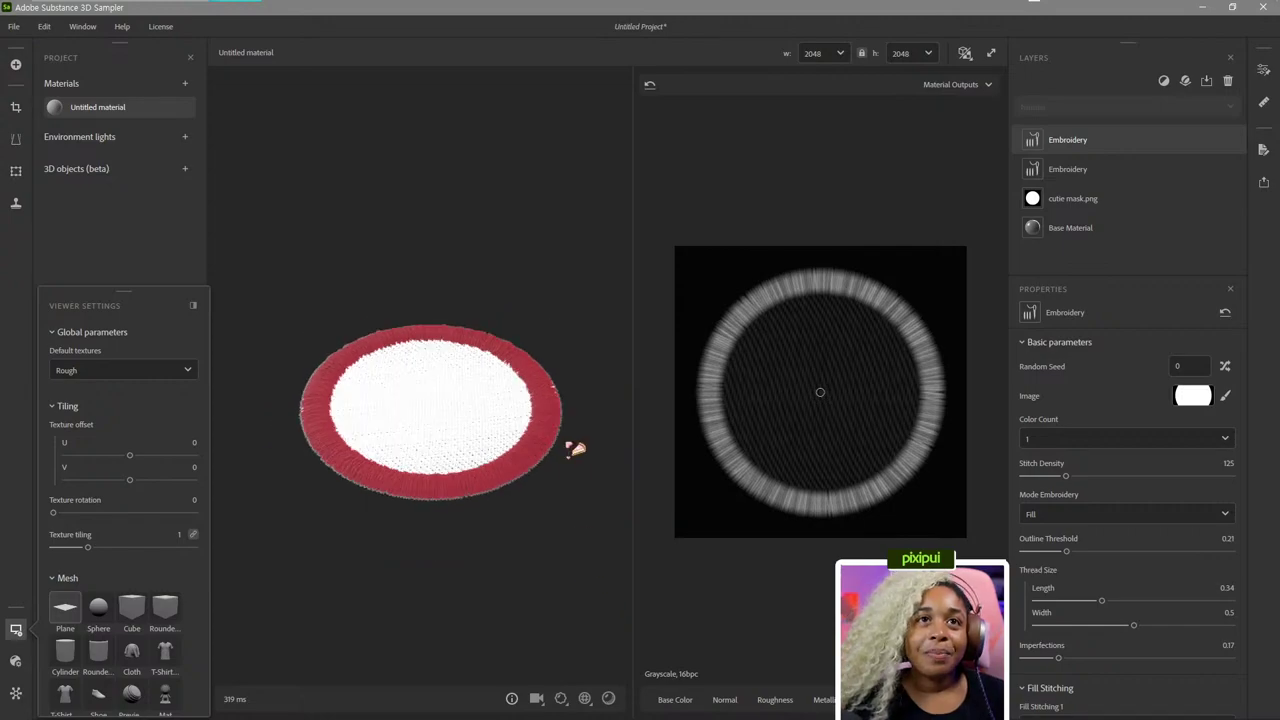
Orbit the viewport from above and at grazing angles to inspect the stitched patch.
mouse_move(575, 450)
mouse_down()
mouse_move(591, 534)
mouse_move(593, 457)
mouse_up()
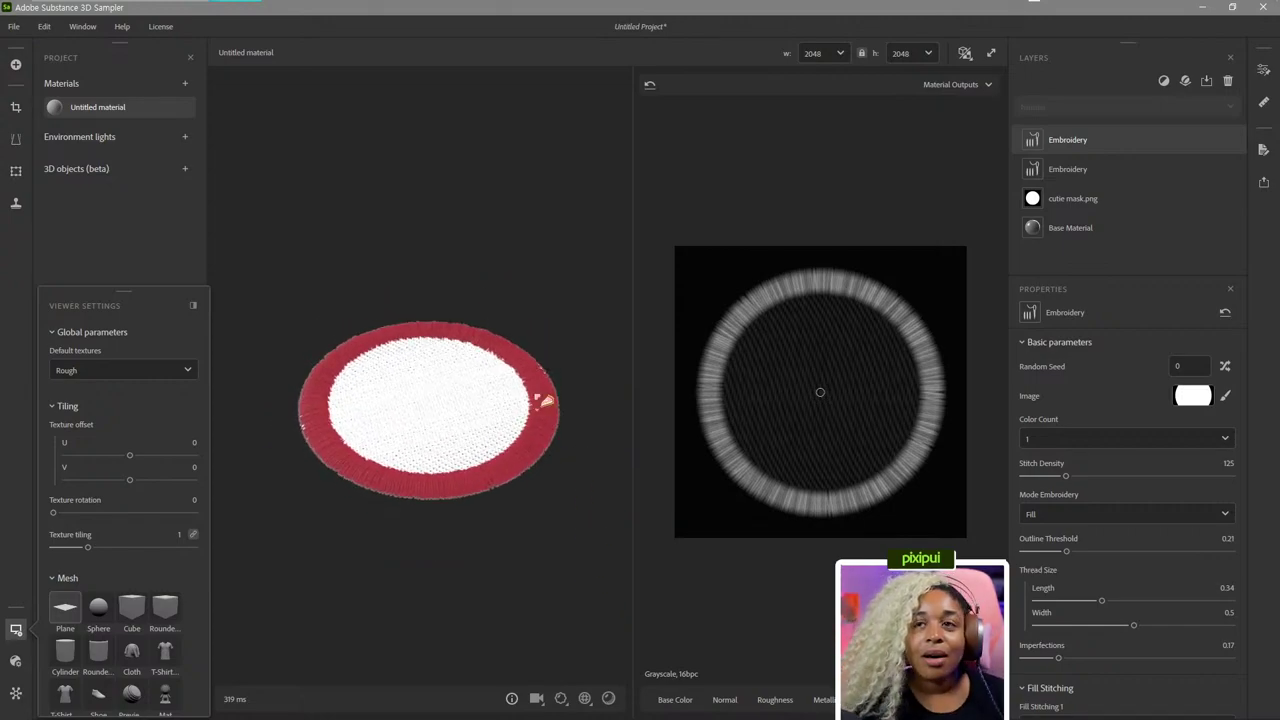
scroll(1177, 603, down, 5)
scroll(543, 466, up, 3)
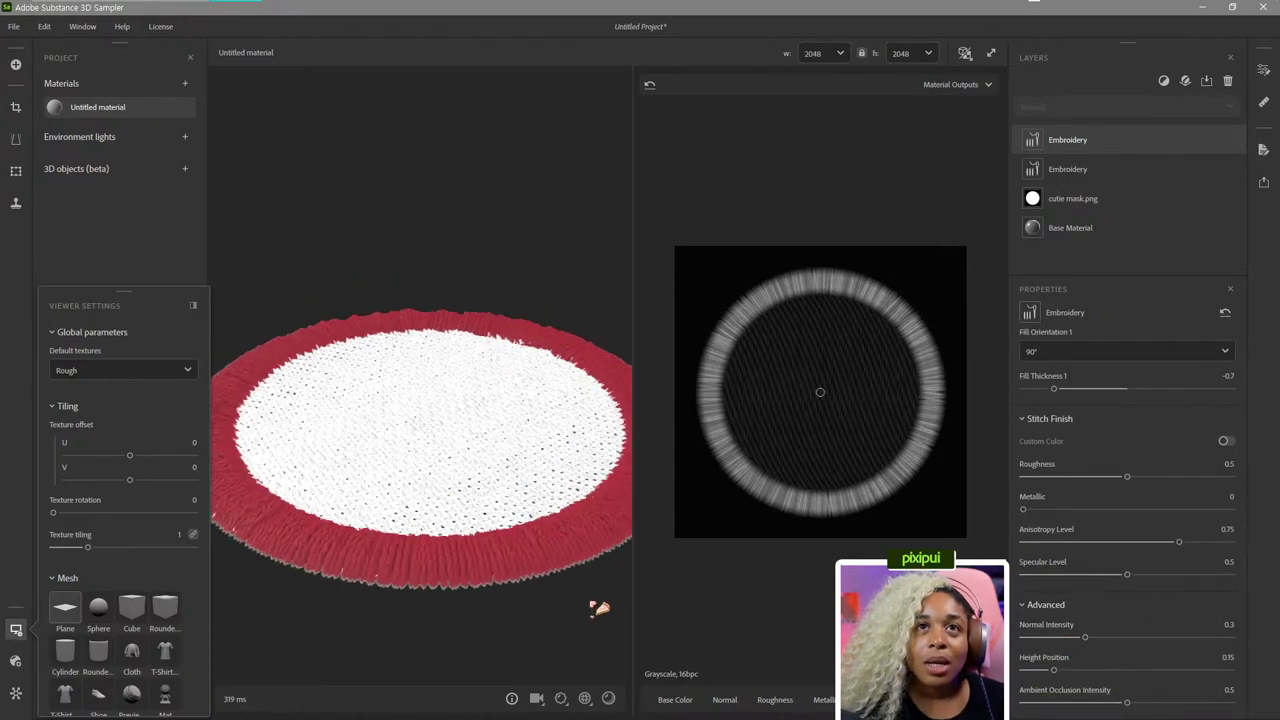
drag(598, 608, 525, 578)
scroll(566, 591, down, 3)
drag(524, 578, 527, 524)
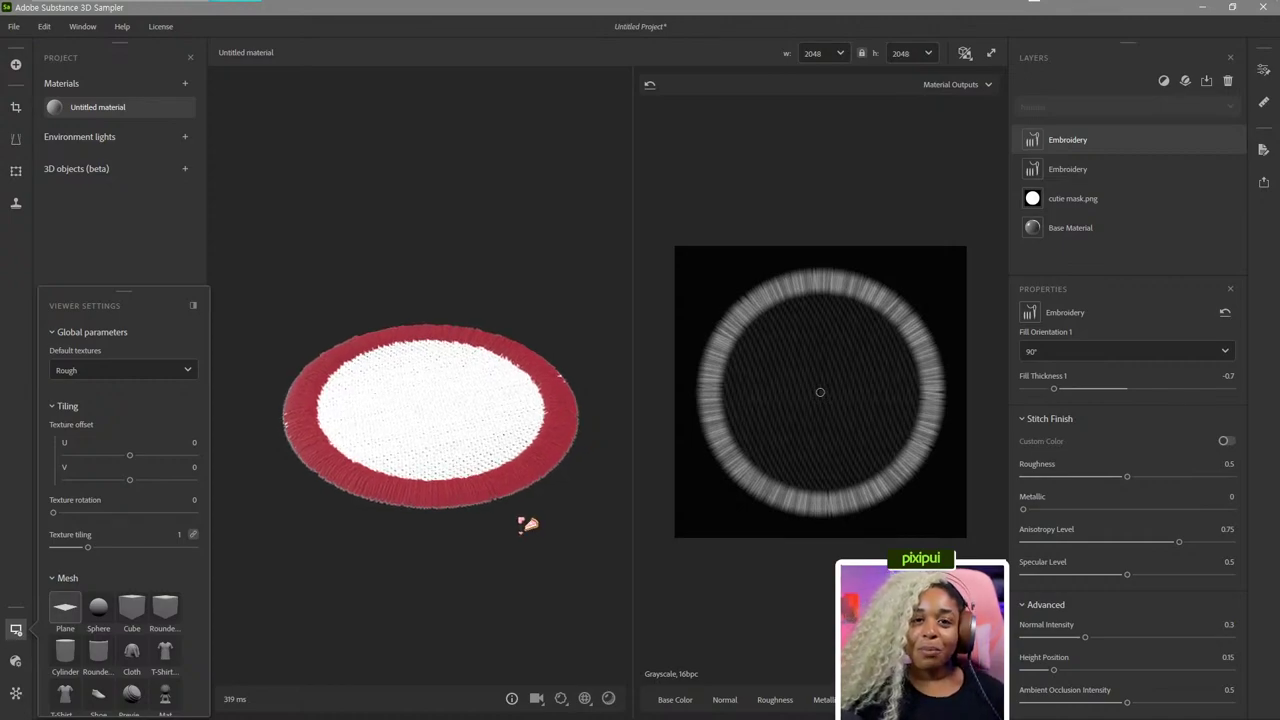
Search the filter list for 'emb' and add an Embroidery layer on top.
click(1165, 81)
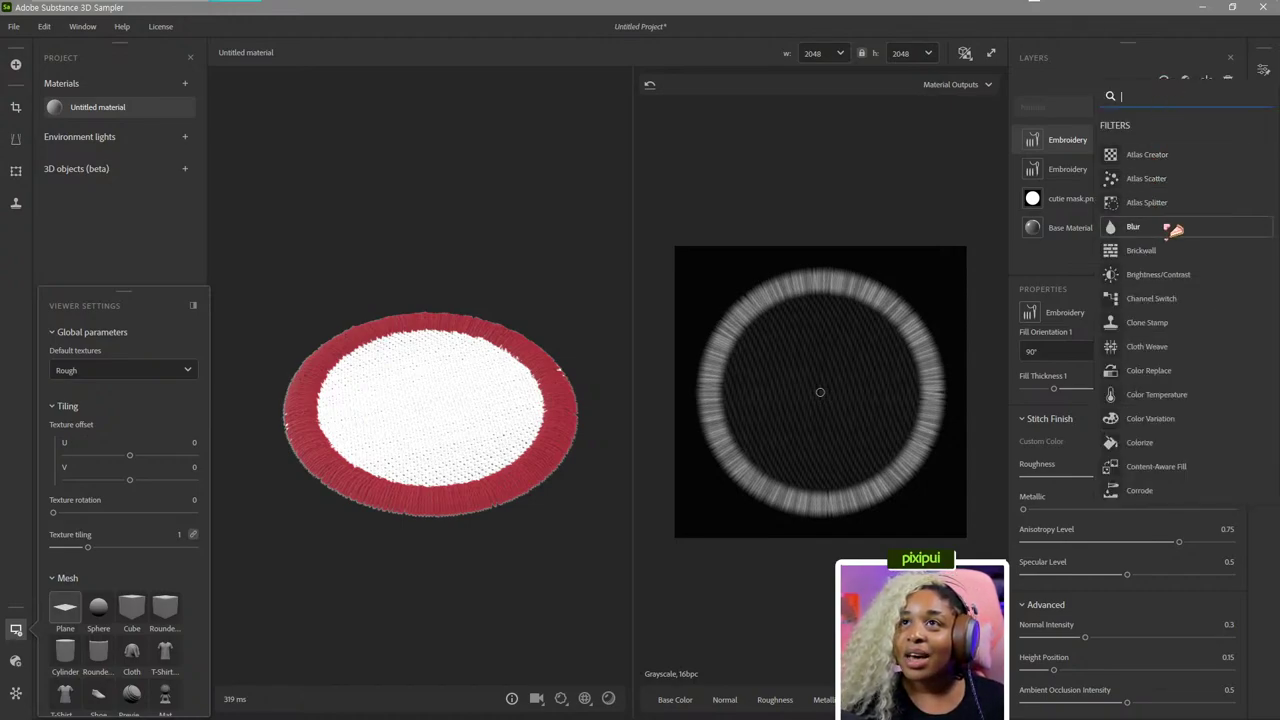
text(emb)
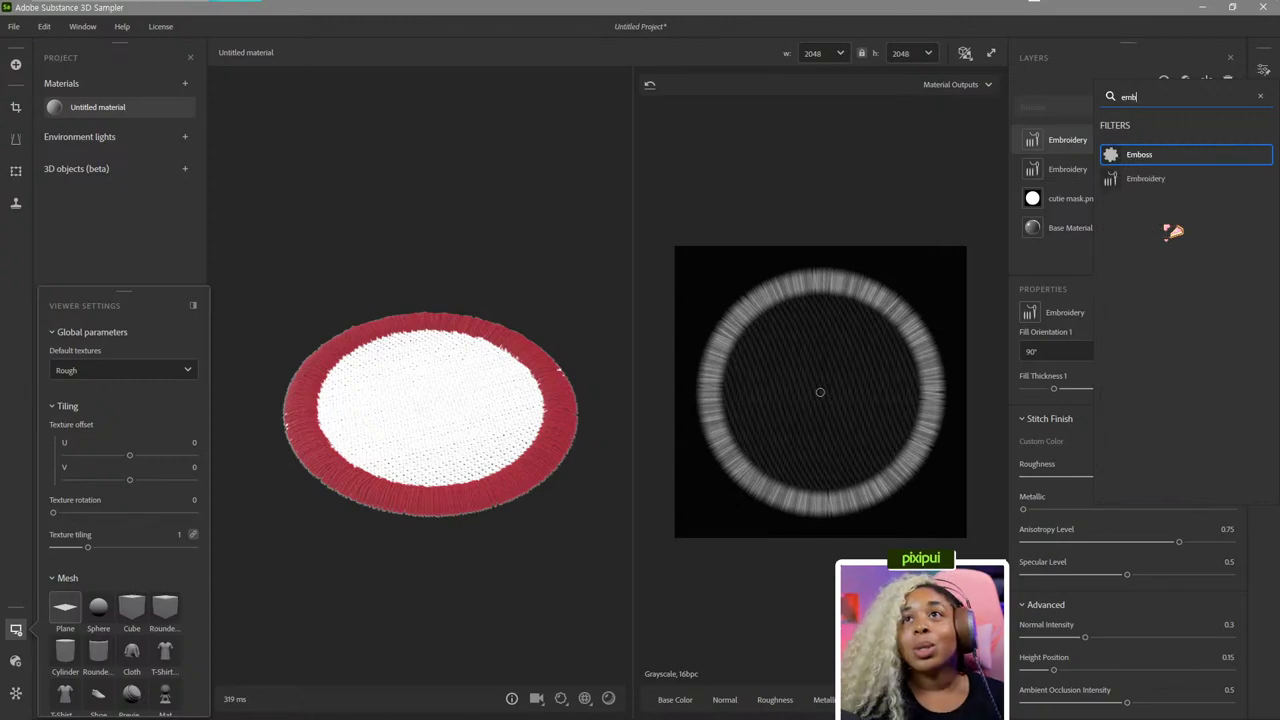
click(1190, 180)
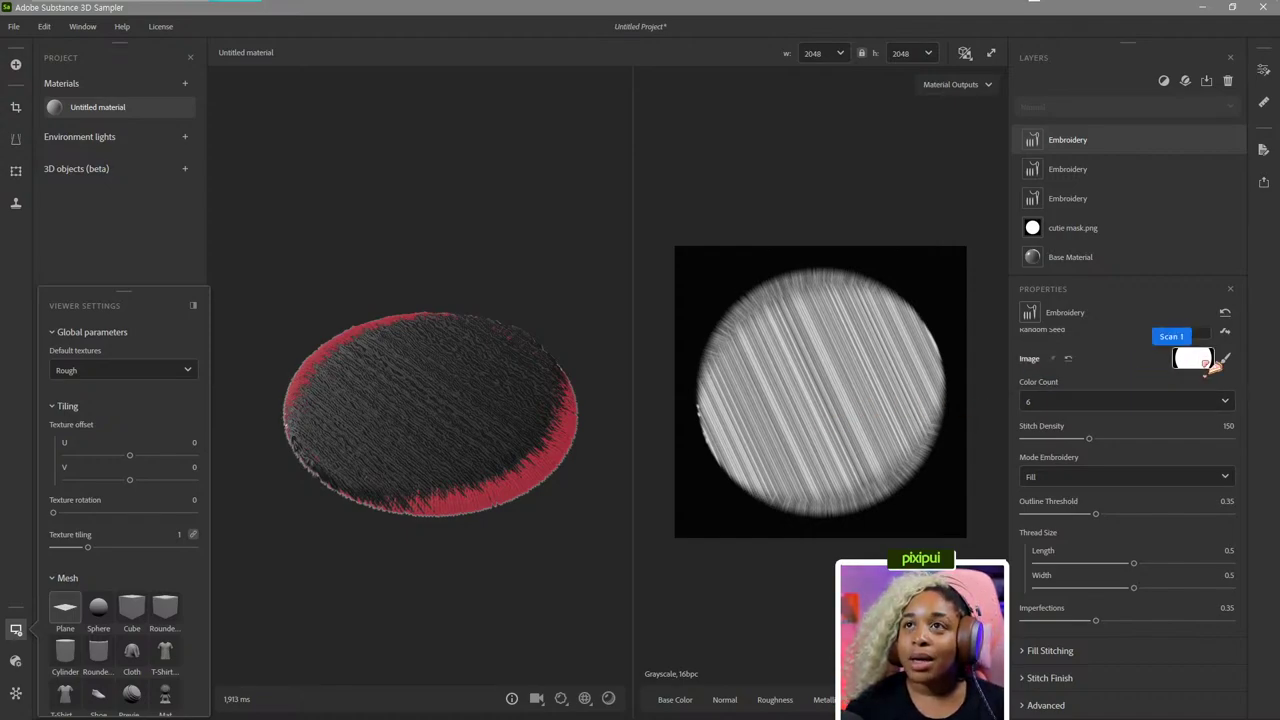
Load cutie.png as the new Embroidery layer's source image.
click(1205, 361)
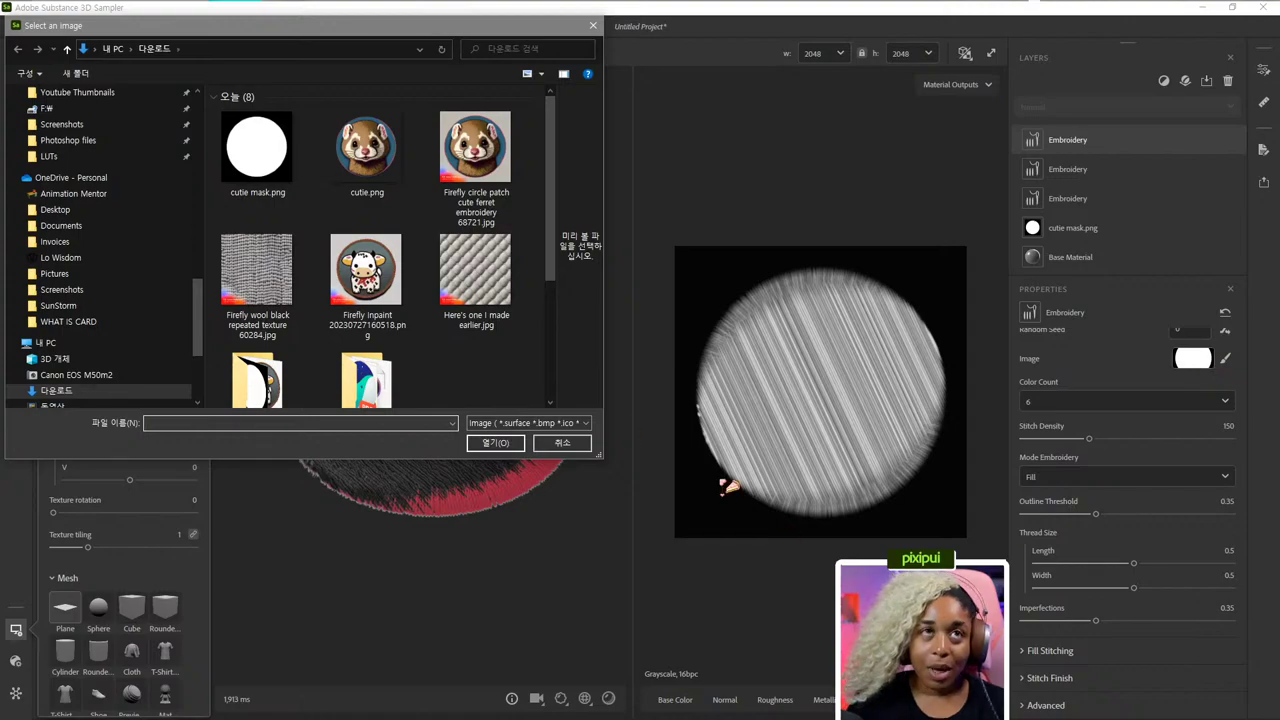
double_click(375, 150)
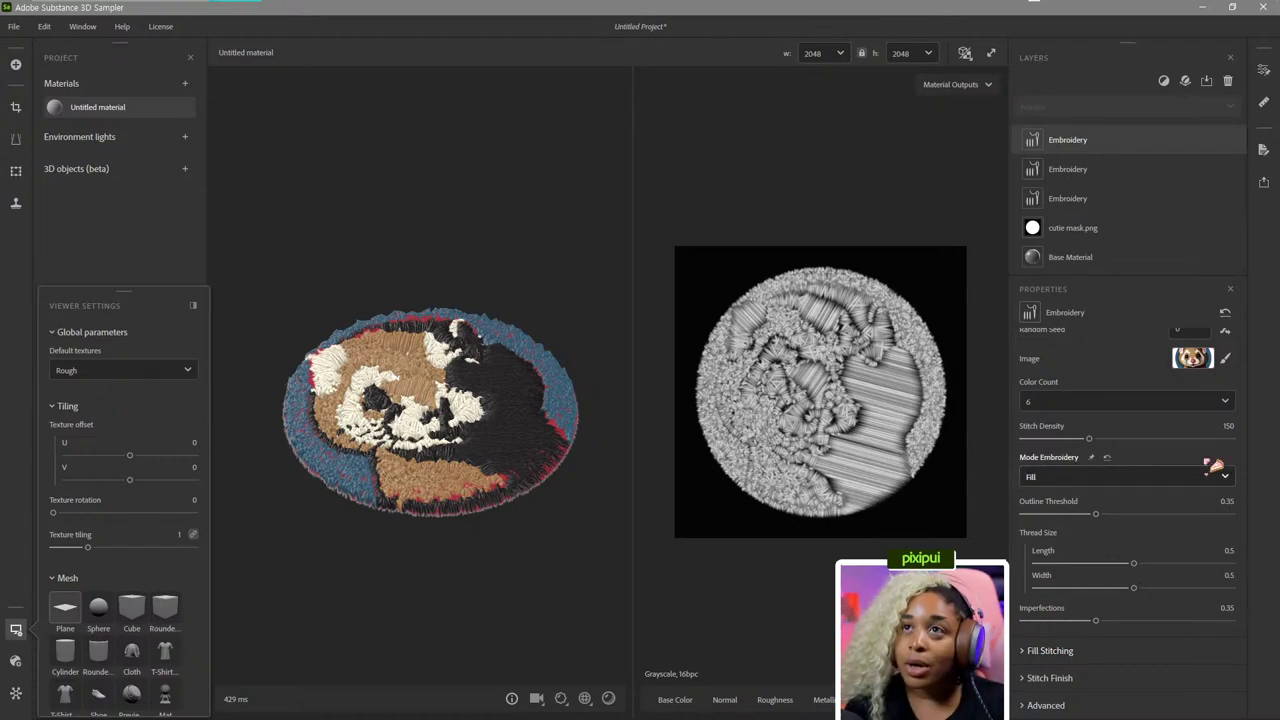
Lower the ferret embroidery's height position to 0.3 in the Advanced settings.
click(1045, 705)
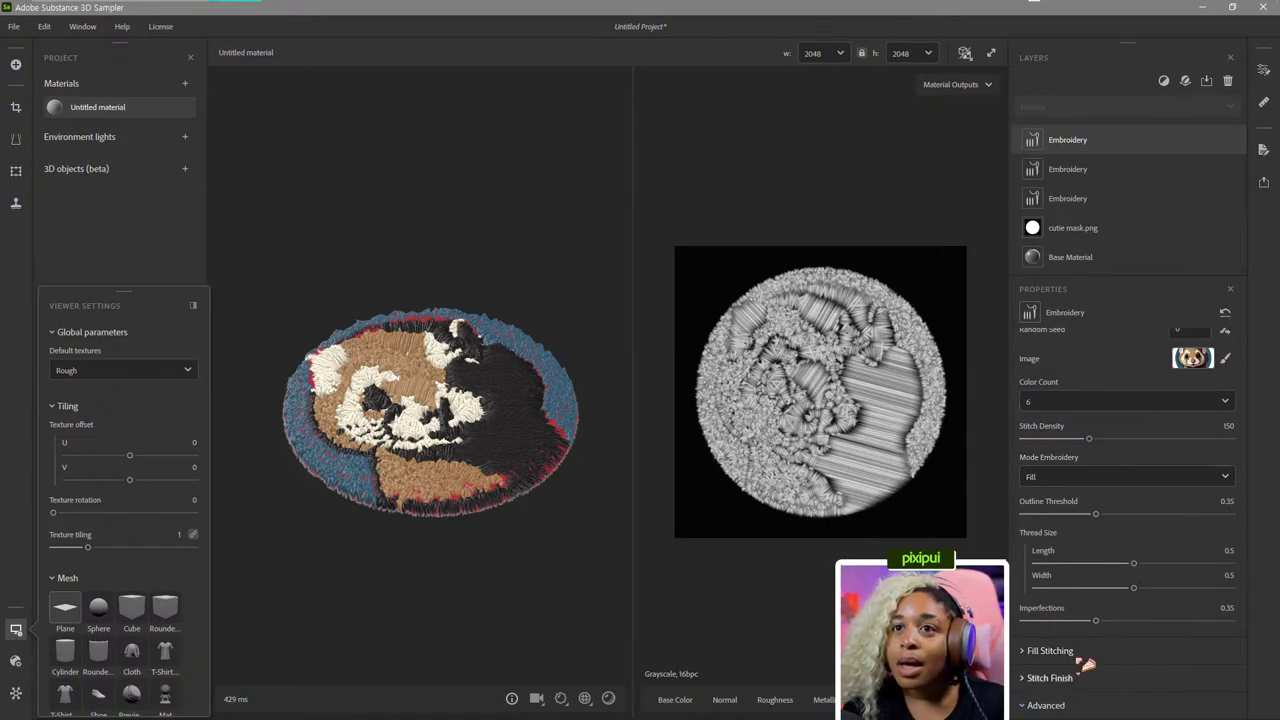
scroll(1100, 665, down, 2)
drag(1126, 671, 1087, 670)
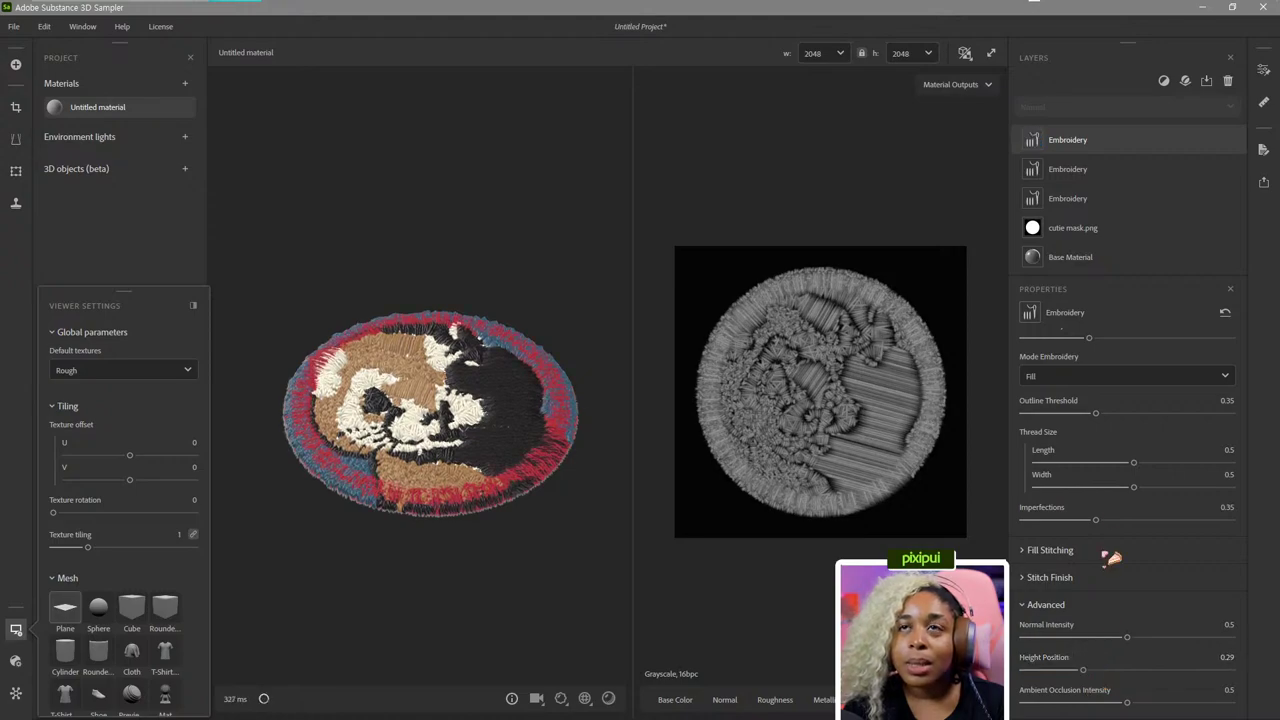
scroll(1123, 451, up, 3)
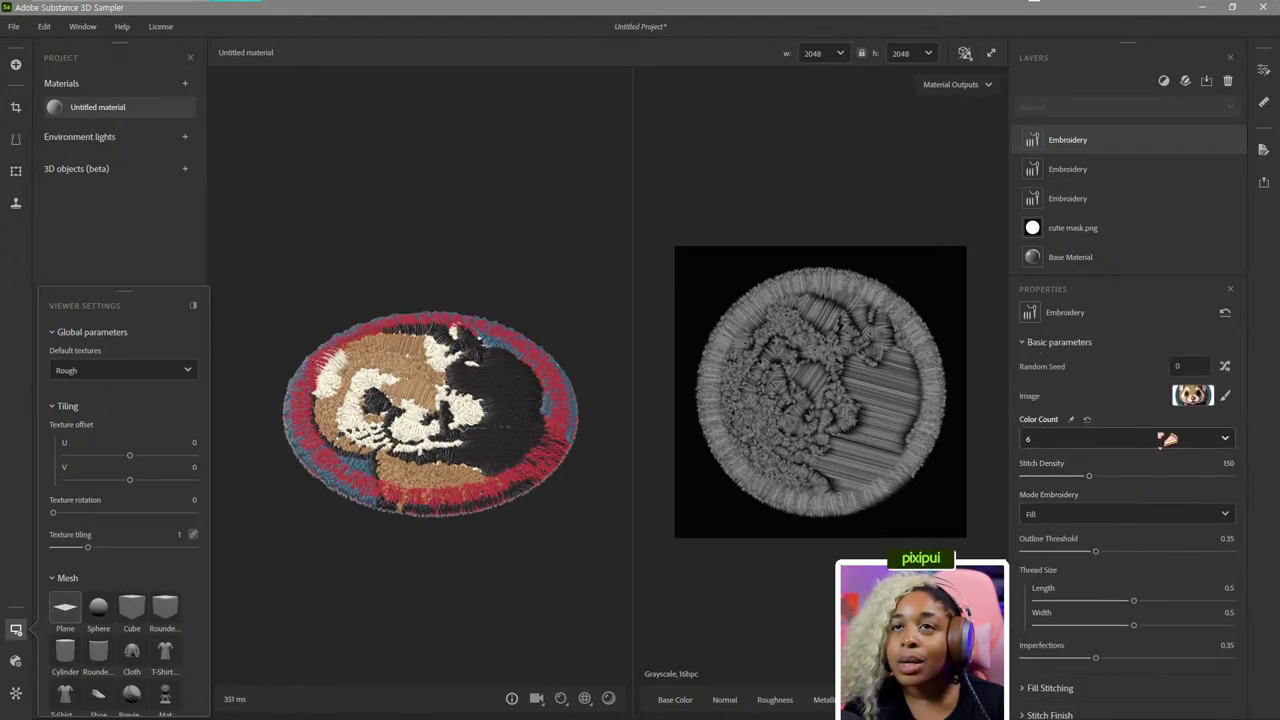
Try 3, 4 and 5 thread colours, resetting height to 0.5, and settle on 6 colours.
click(1165, 438)
click(1115, 513)
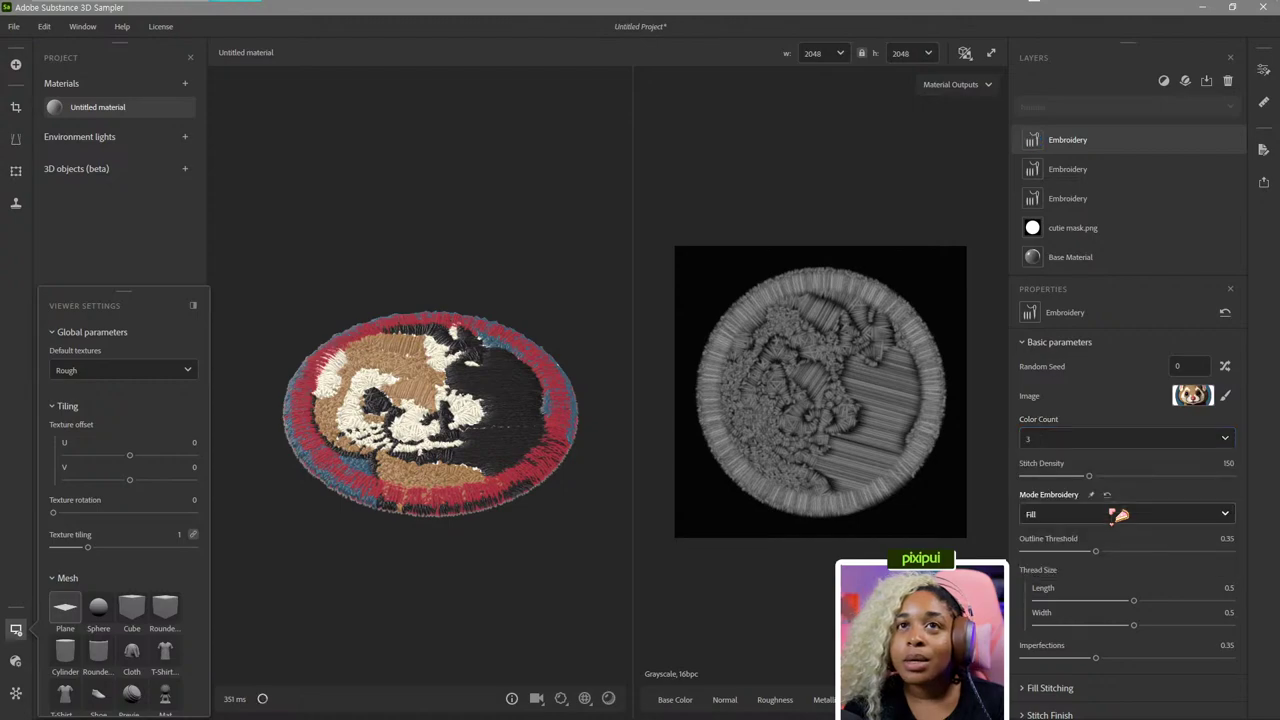
click(1131, 441)
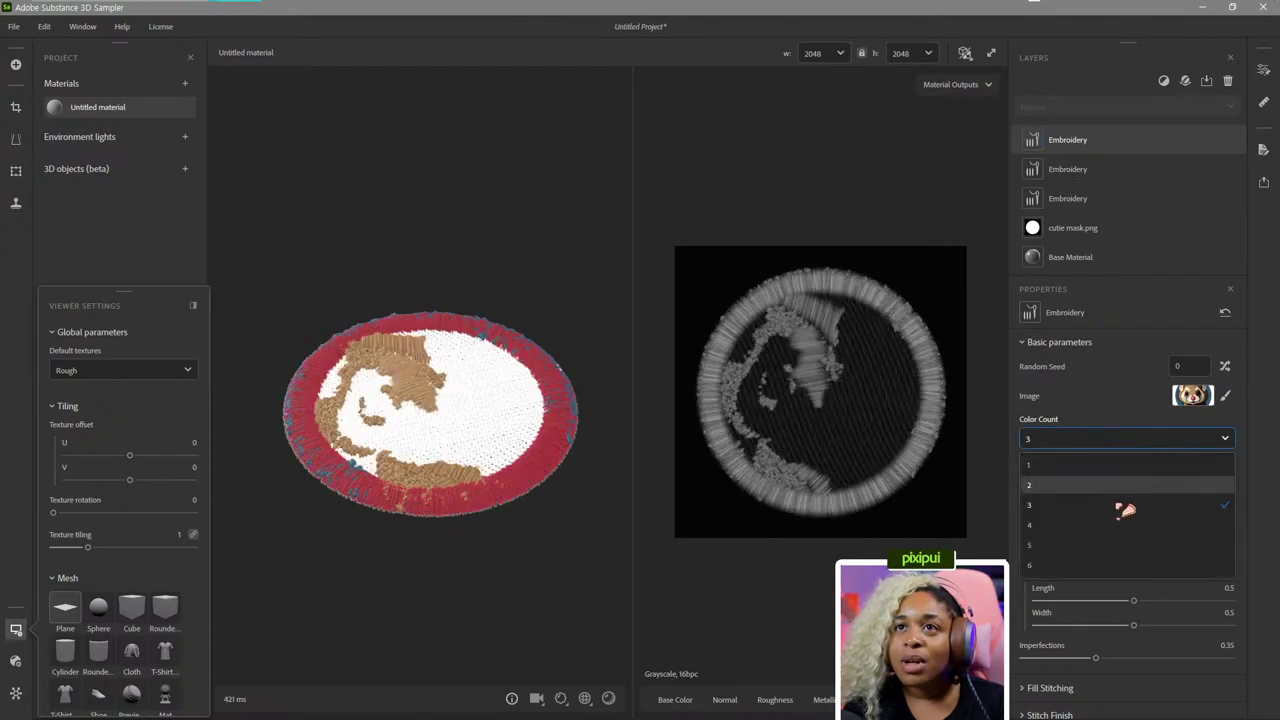
click(1116, 527)
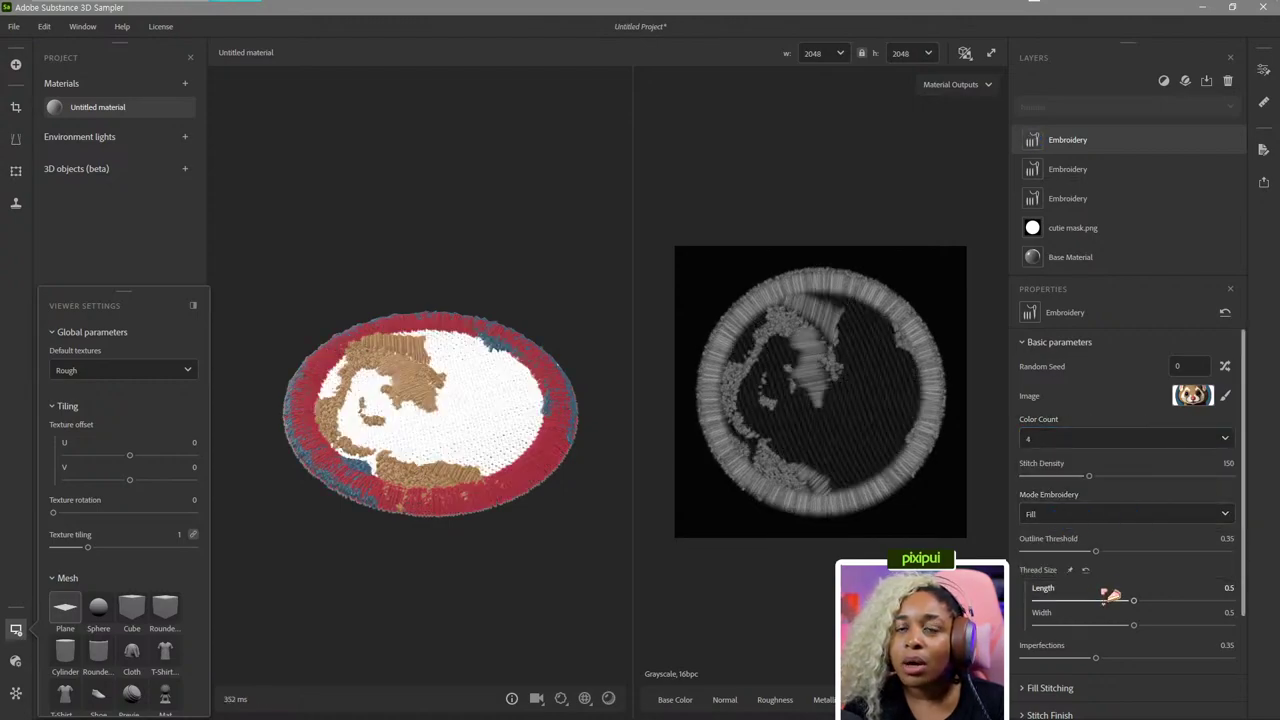
scroll(1108, 596, down, 2)
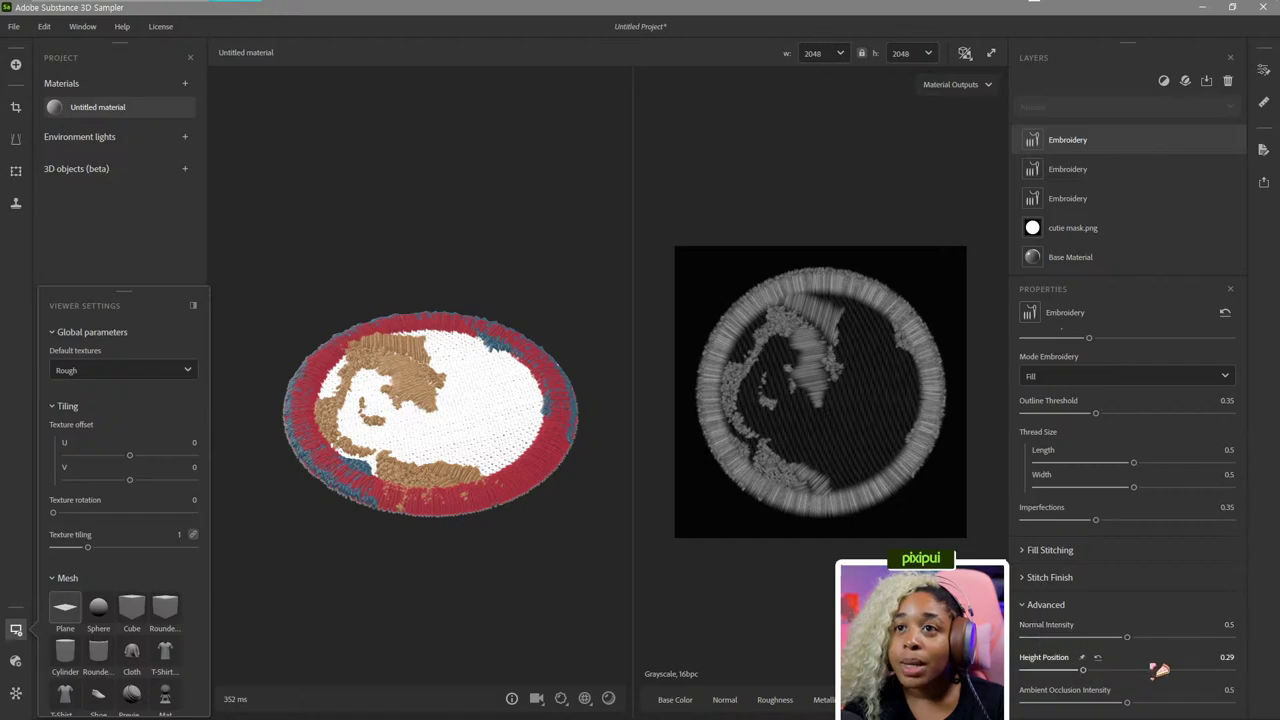
click(1097, 657)
scroll(1168, 513, up, 2)
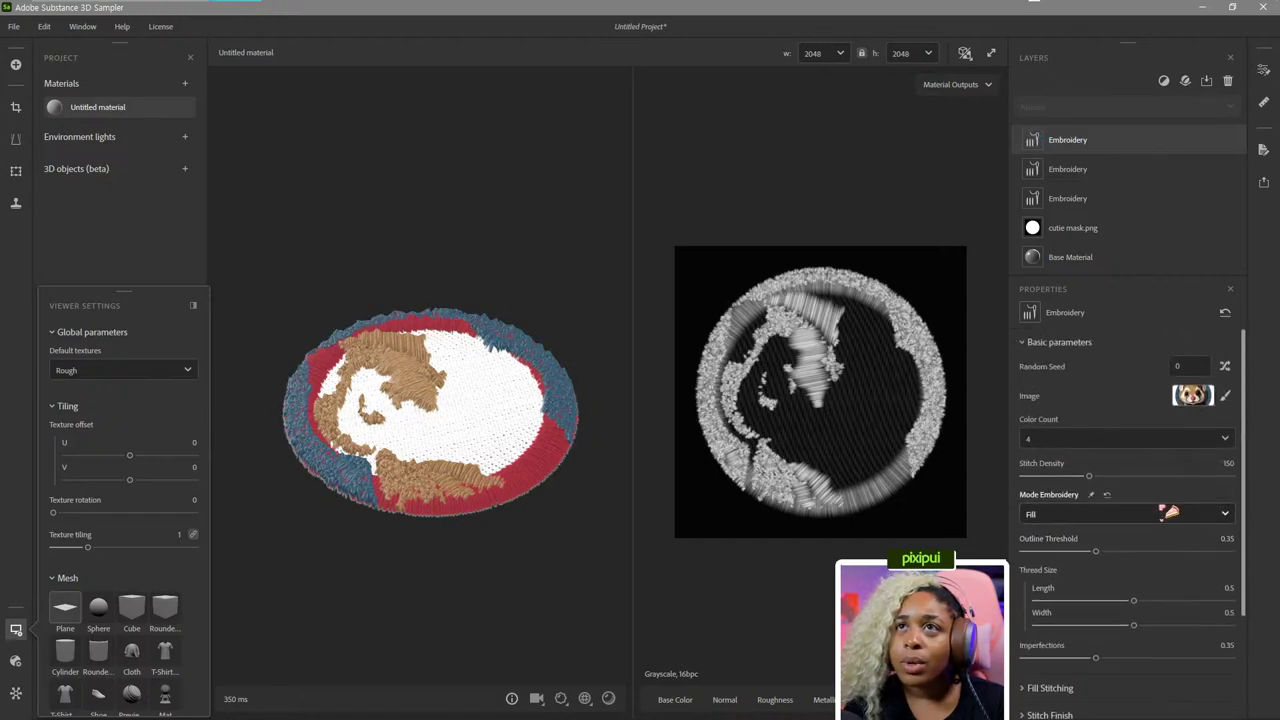
click(1116, 440)
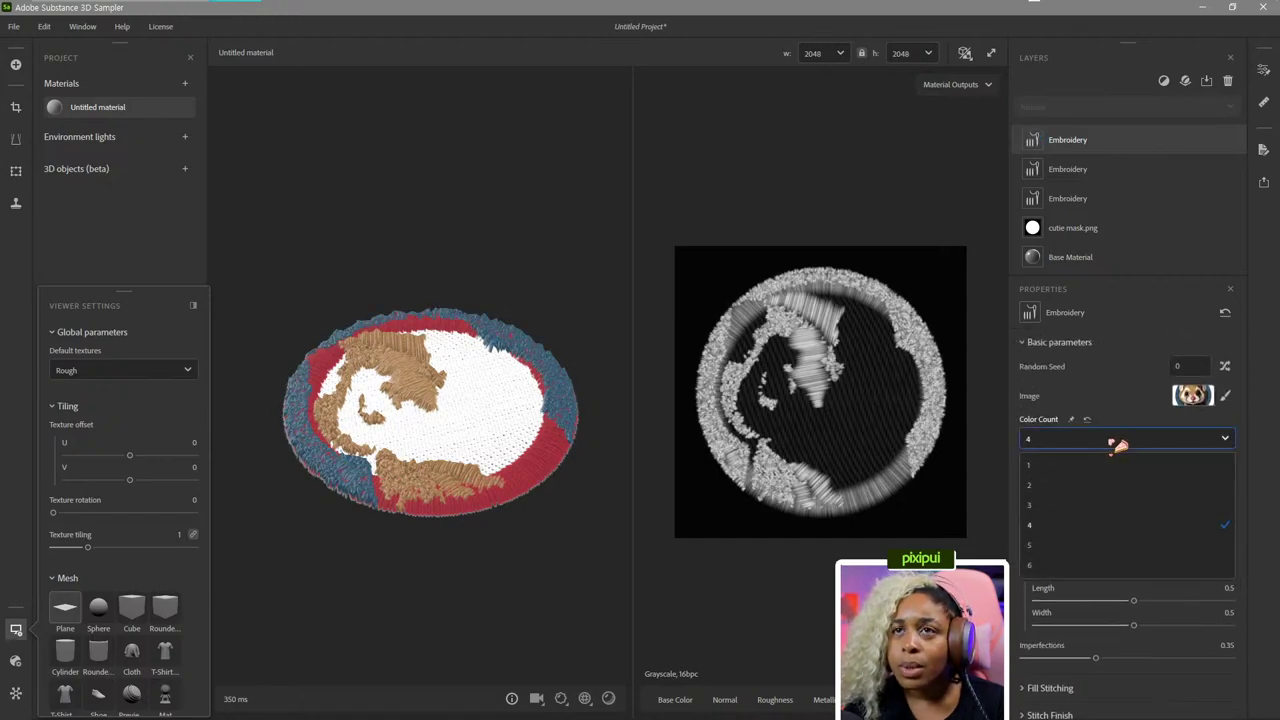
click(1080, 565)
click(1078, 440)
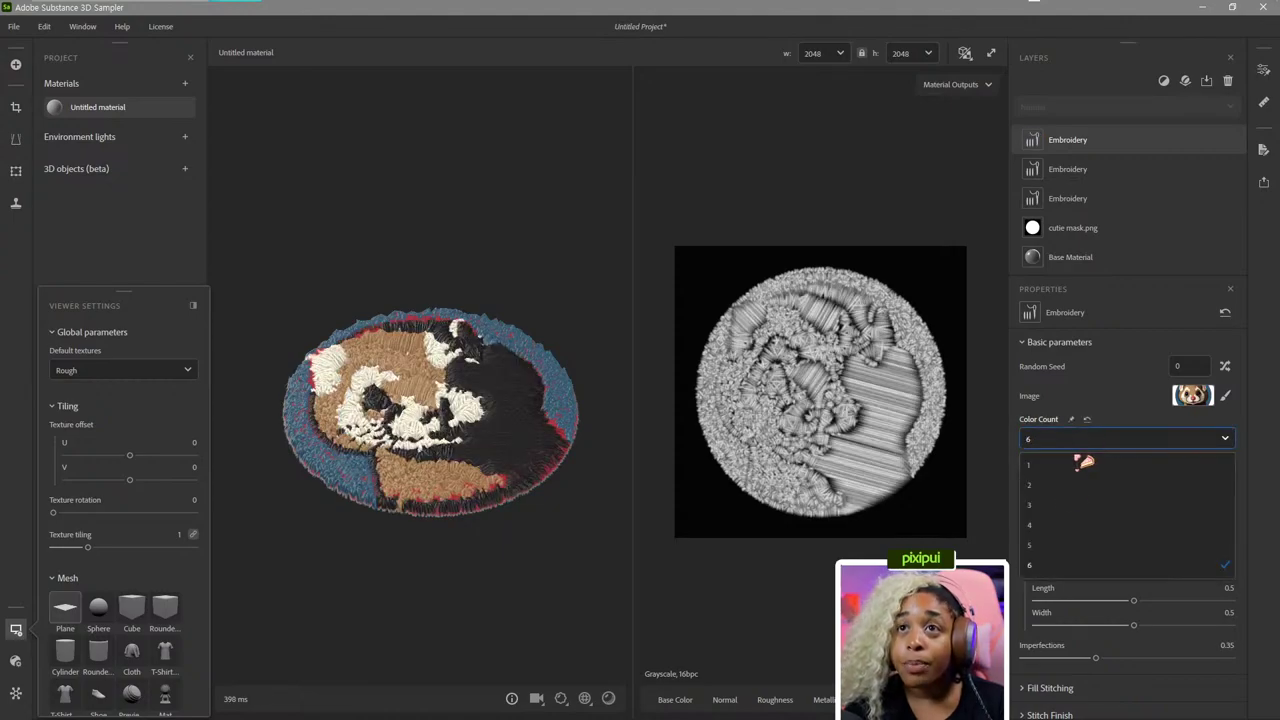
click(1057, 563)
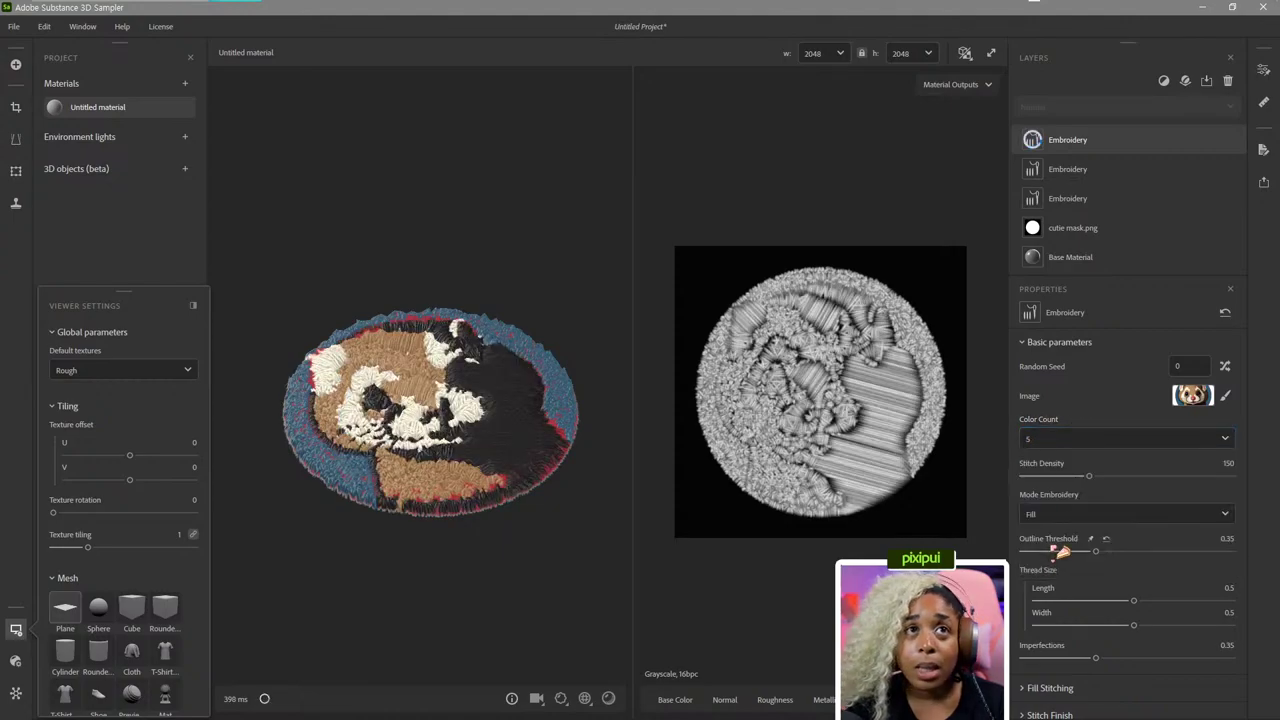
click(1086, 440)
click(1058, 567)
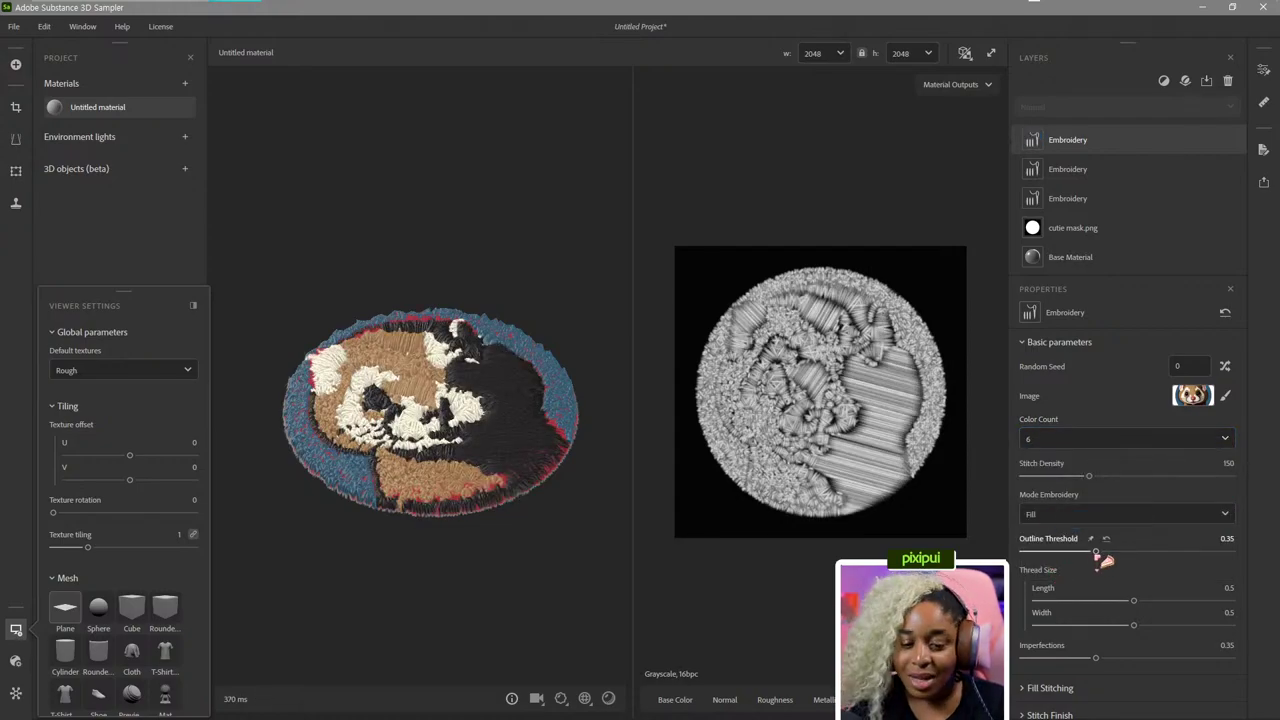
Lower the outline threshold to 0.15 and the height position to 0.26.
drag(1097, 553, 1053, 553)
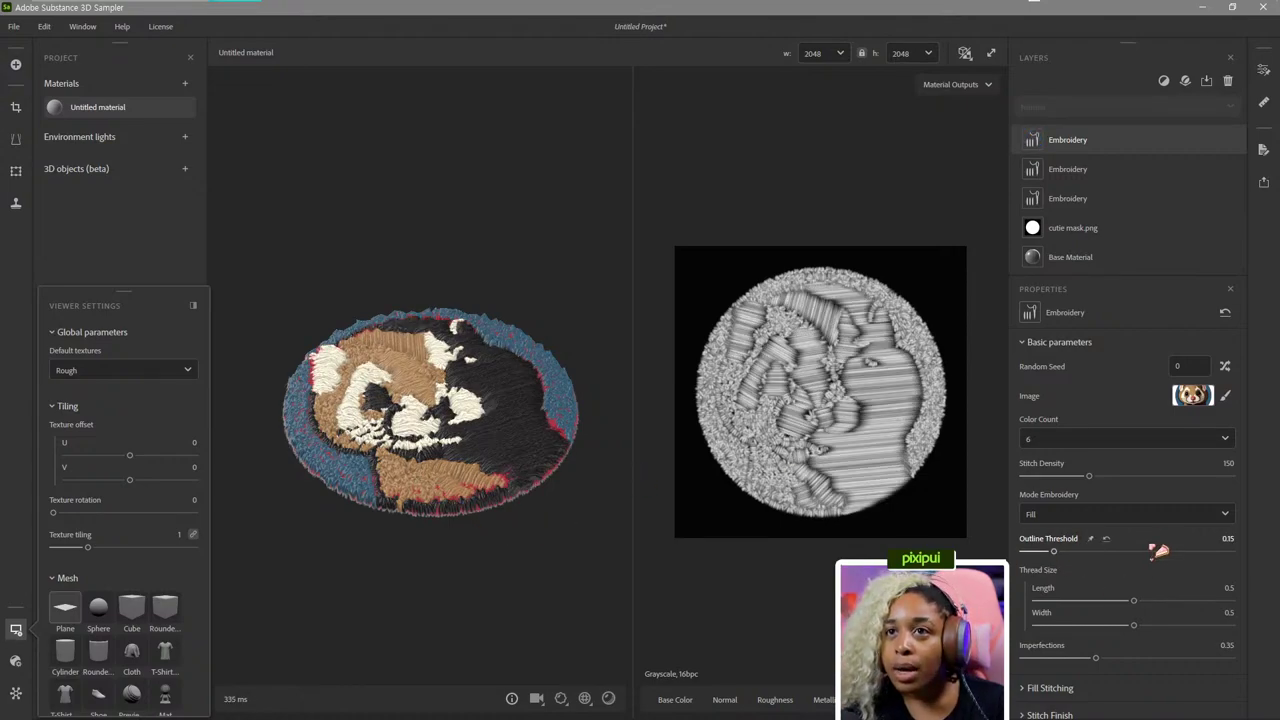
scroll(1155, 570, down, 3)
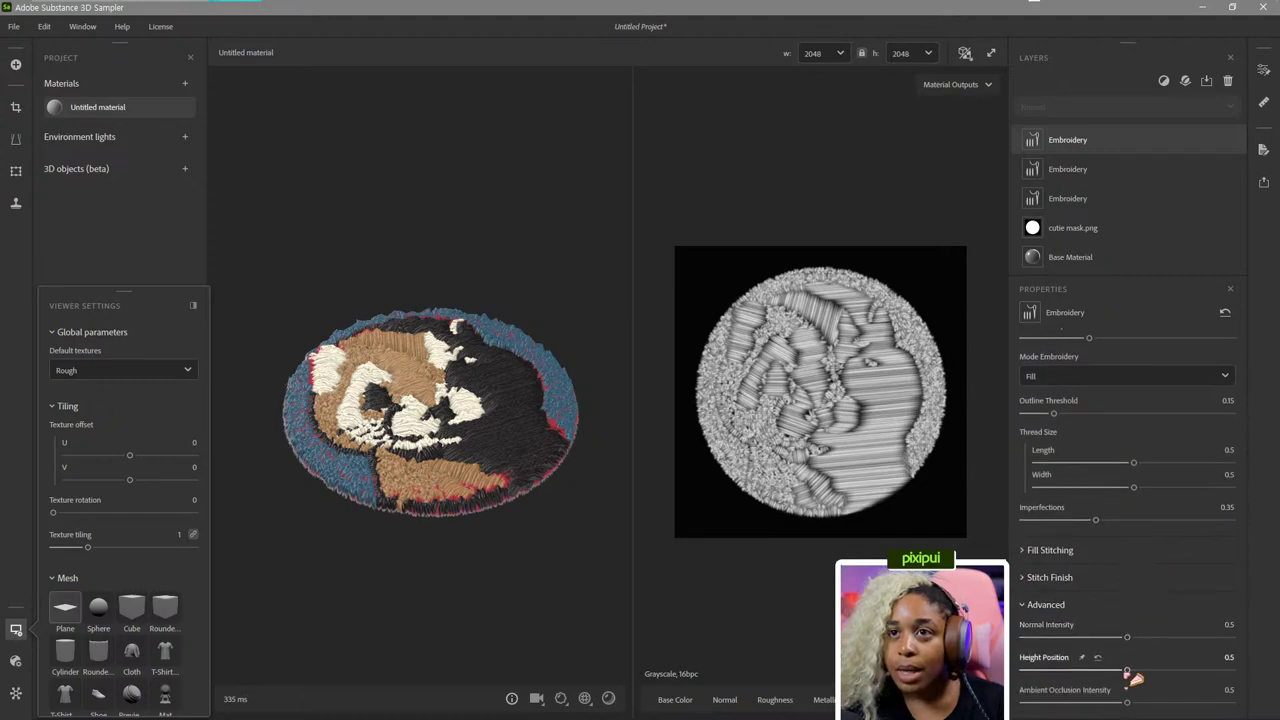
drag(1128, 672, 1082, 672)
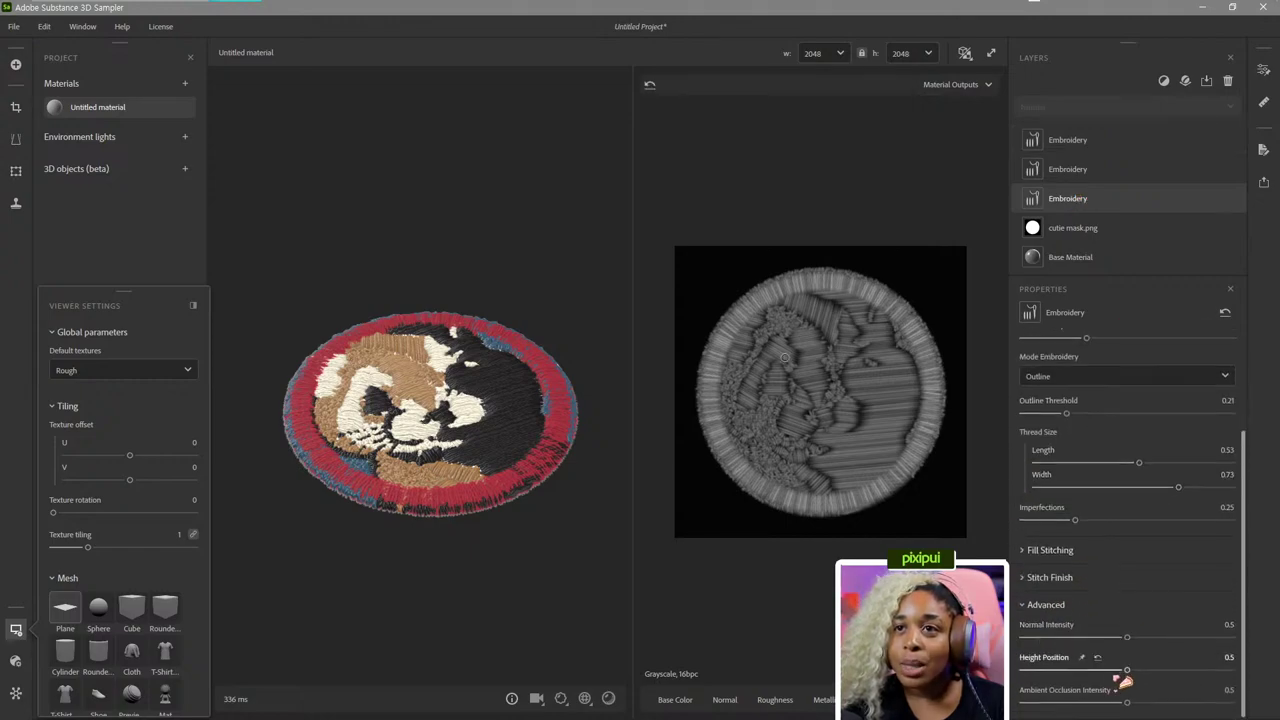
Raise the ring layer's height position to 0.64, view the patch face-on, then select the ferret layer.
drag(1124, 682, 1166, 678)
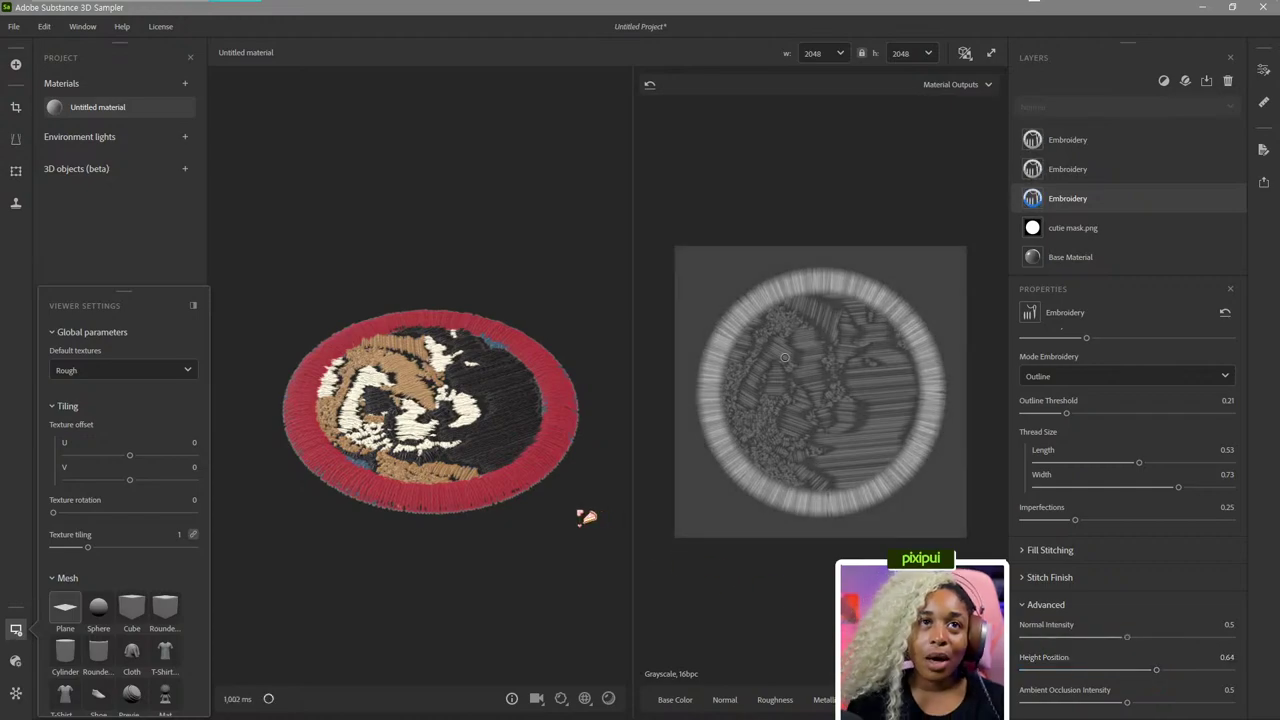
drag(586, 516, 549, 554)
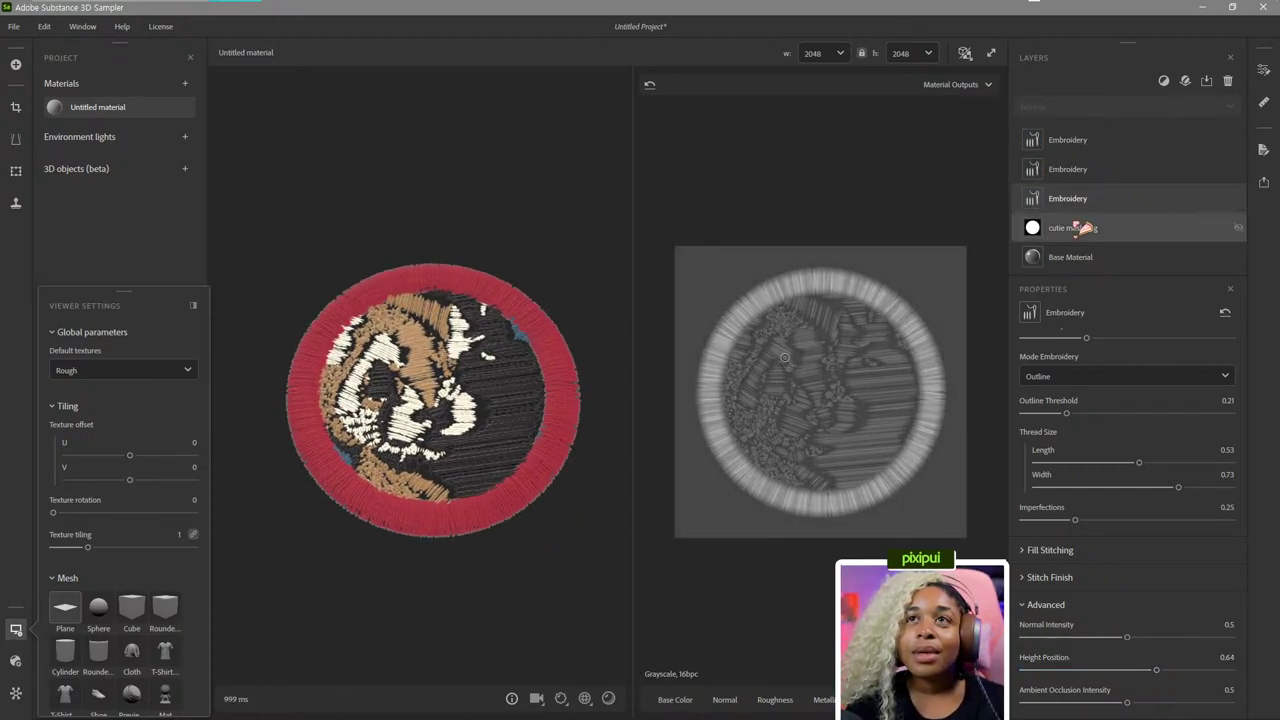
click(1098, 143)
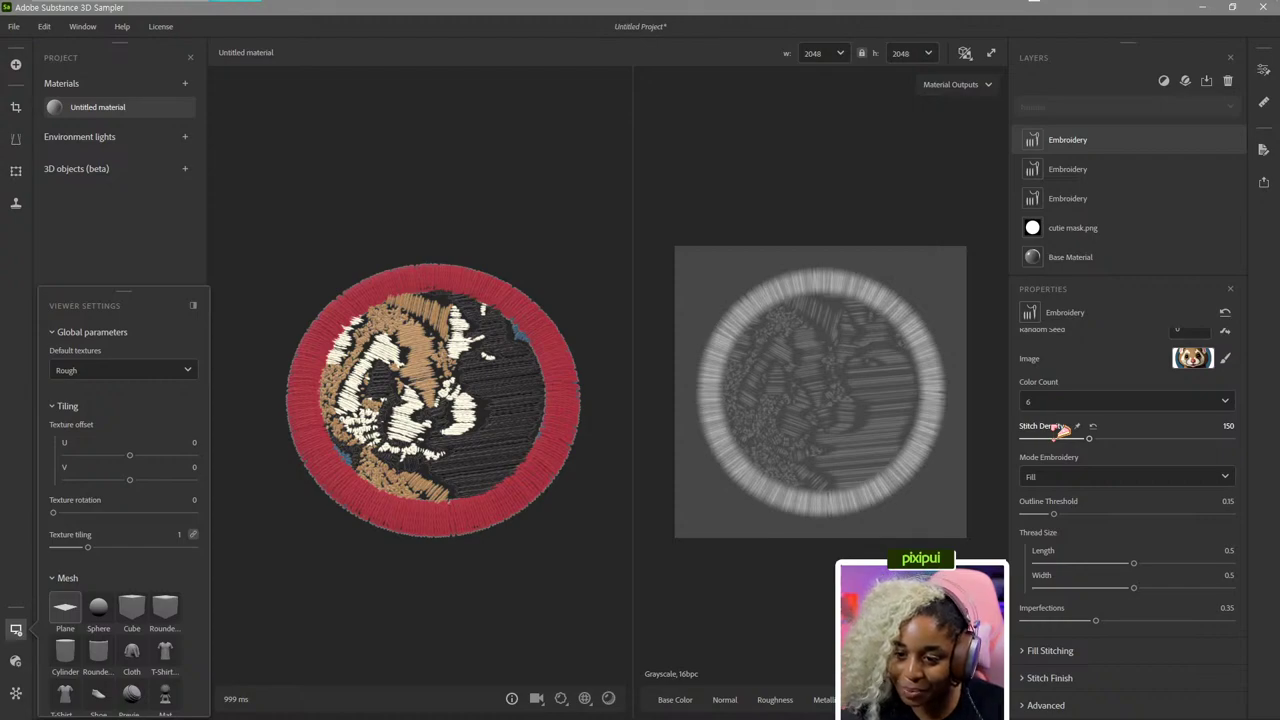
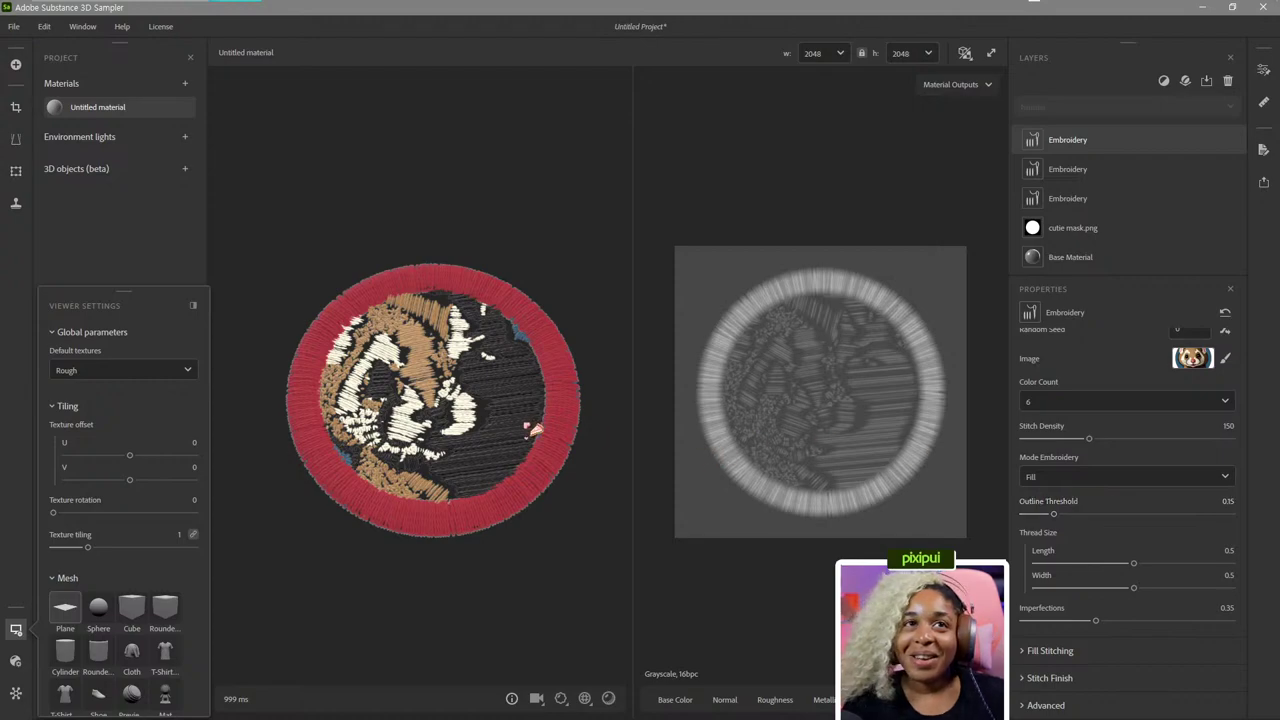
Try higher and lower Stitch Density values on the top Embroidery layer, settling at 91.
scroll(535, 430, down, 5)
scroll(540, 430, up, 3)
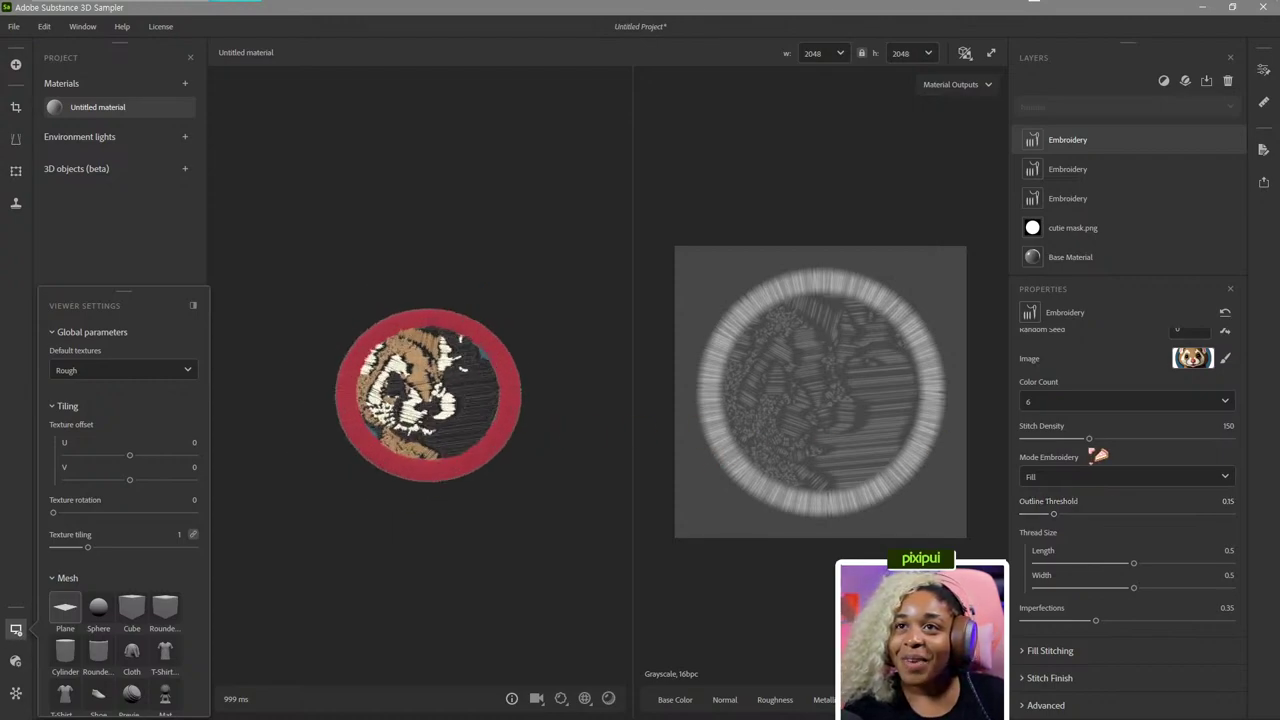
drag(1096, 446, 1058, 448)
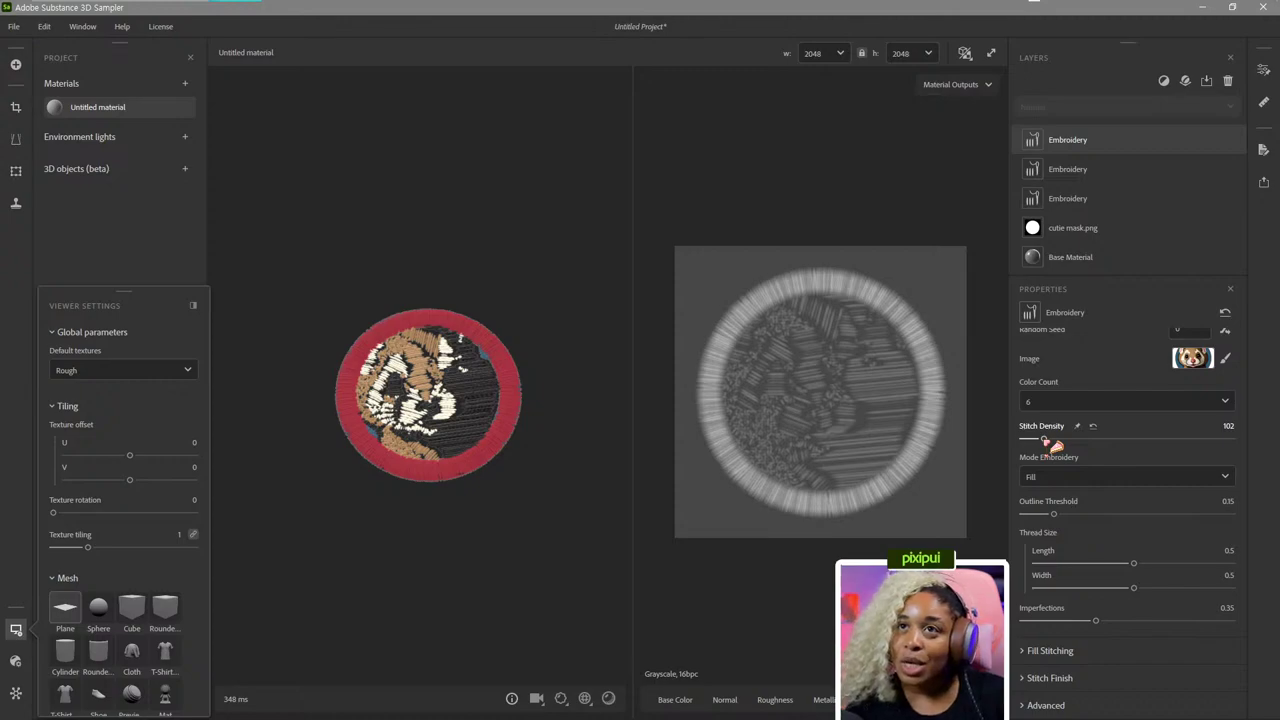
drag(1052, 446, 1202, 452)
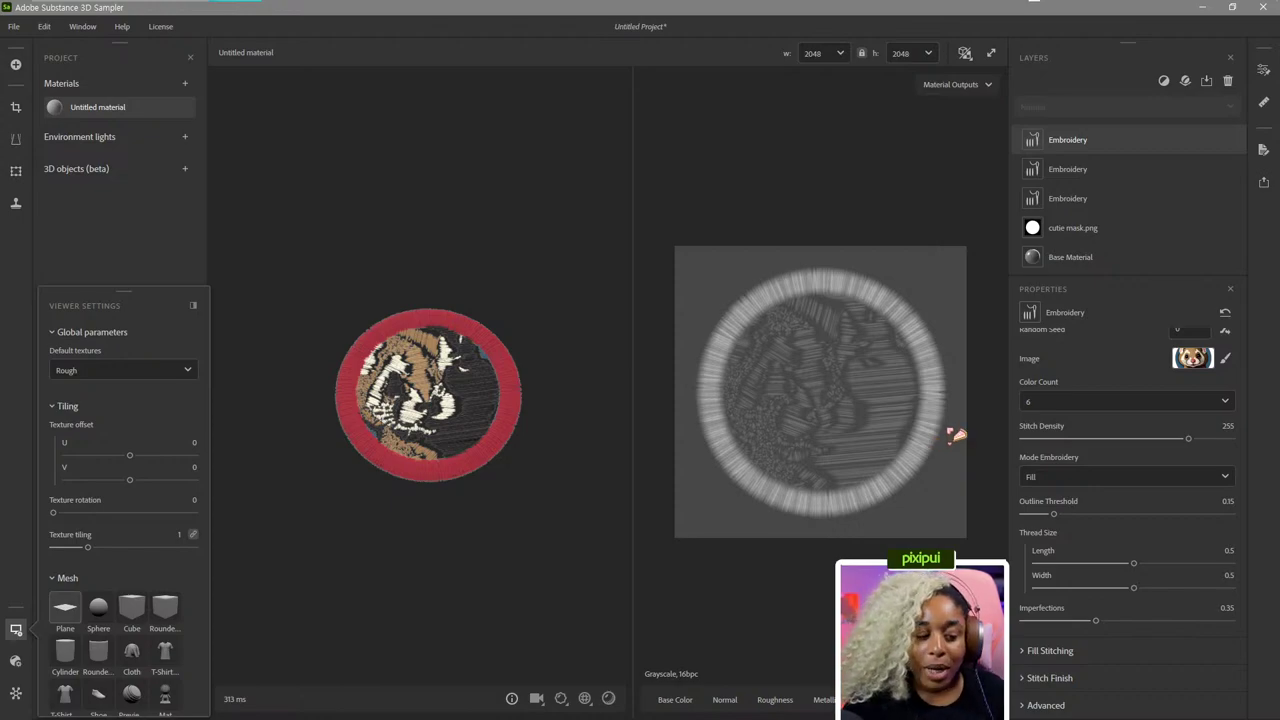
drag(1188, 439, 1034, 446)
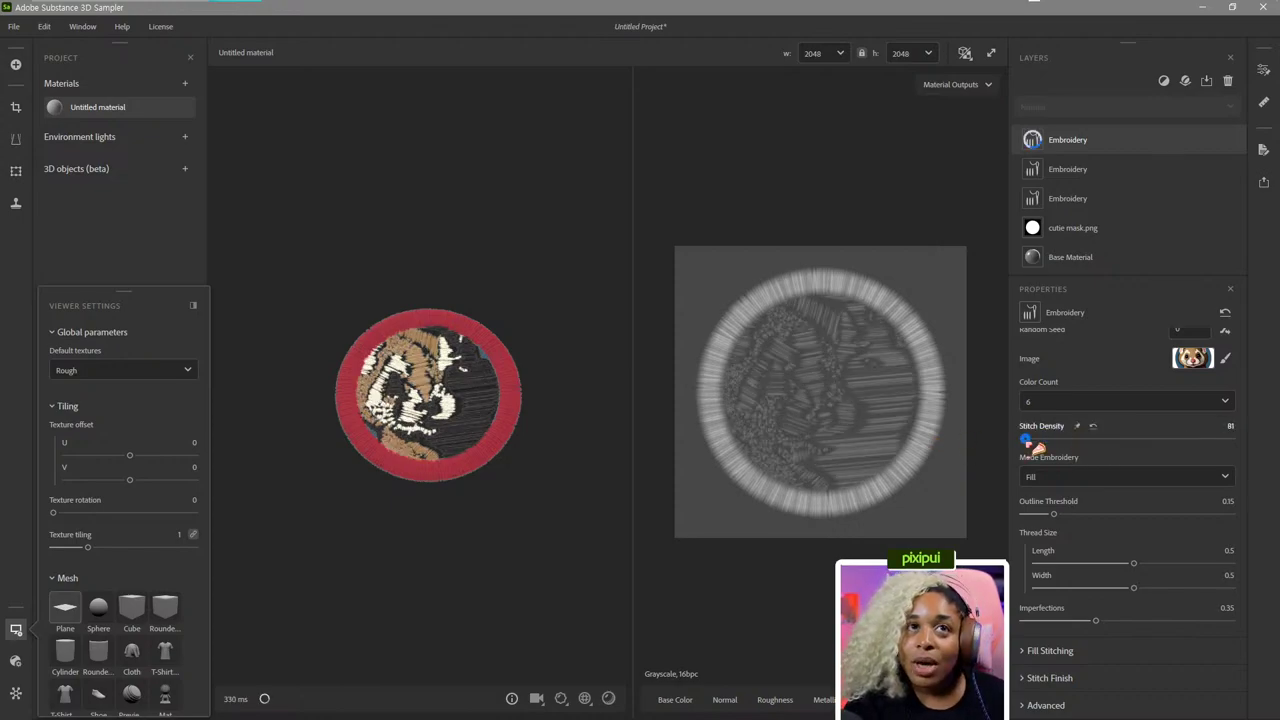
scroll(585, 520, up, 3)
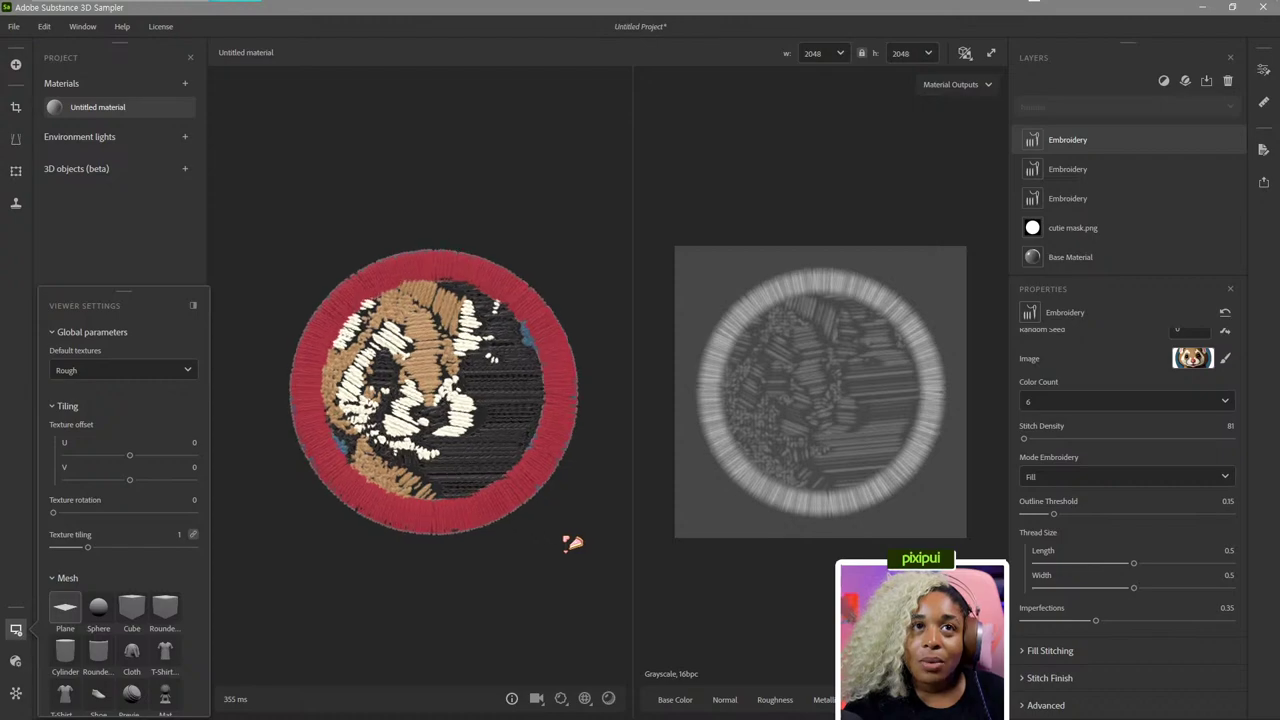
mouse_move(1025, 440)
mouse_down()
mouse_move(1044, 442)
mouse_move(1033, 441)
mouse_up()
scroll(535, 466, down, 4)
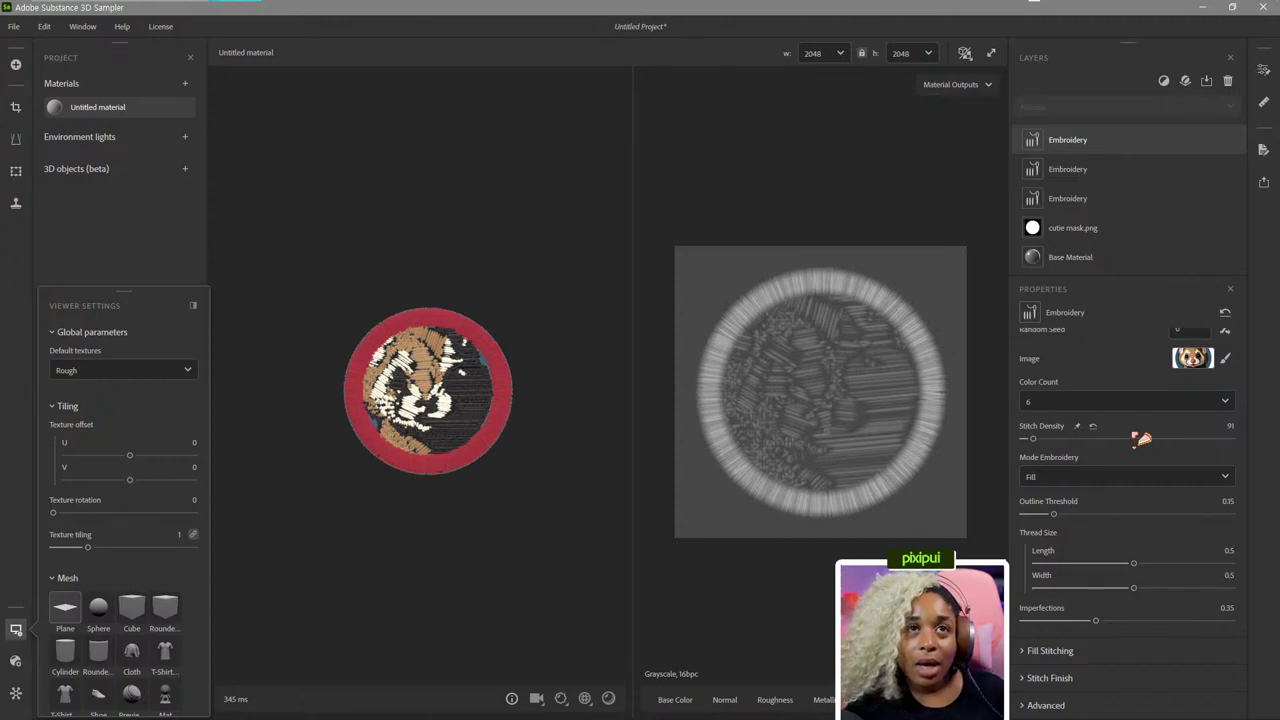
scroll(514, 451, down, 3)
Raise Imperfections from 0.35 to 0.42, keeping the embroidery Mode on Fill.
drag(514, 505, 518, 453)
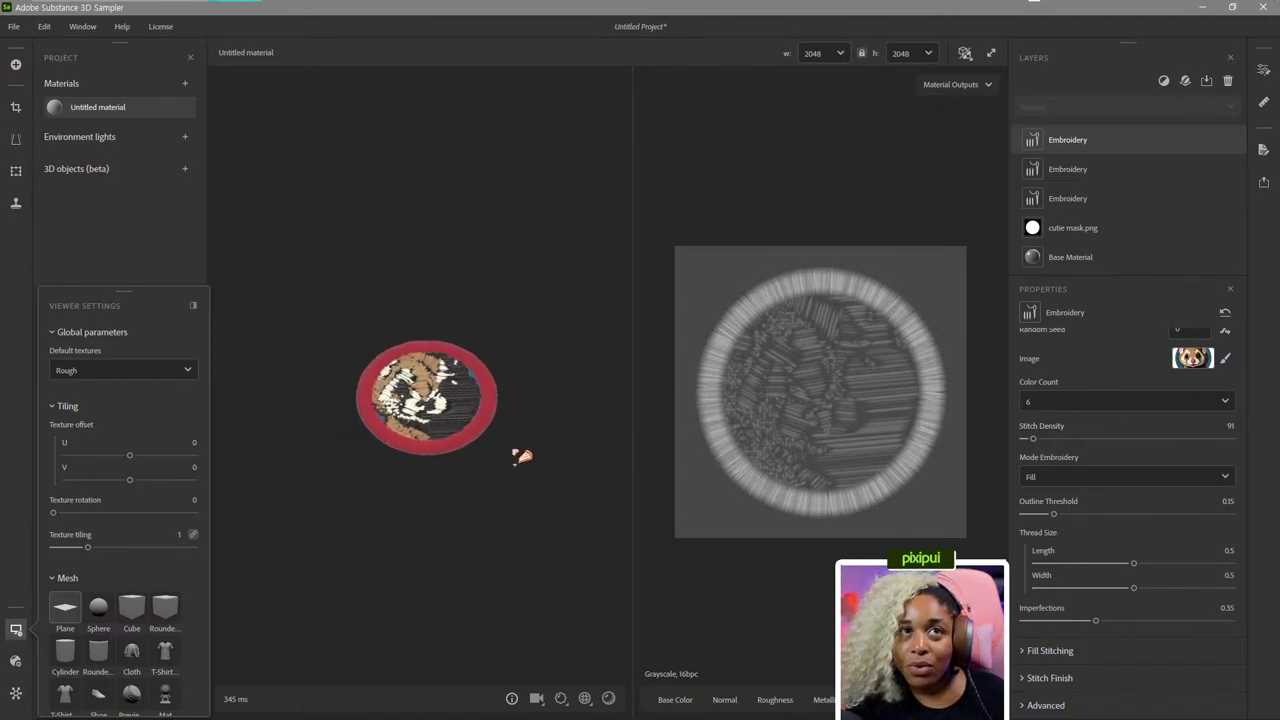
scroll(522, 456, up, 2)
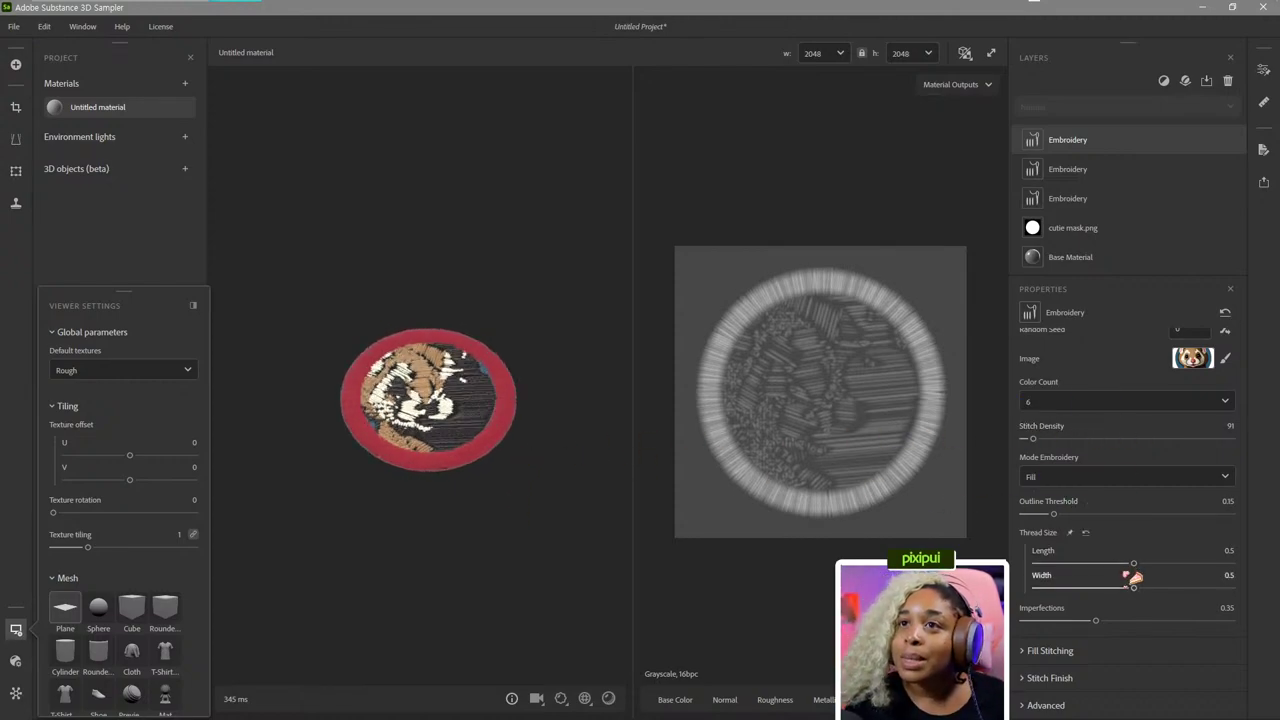
drag(1095, 620, 1111, 621)
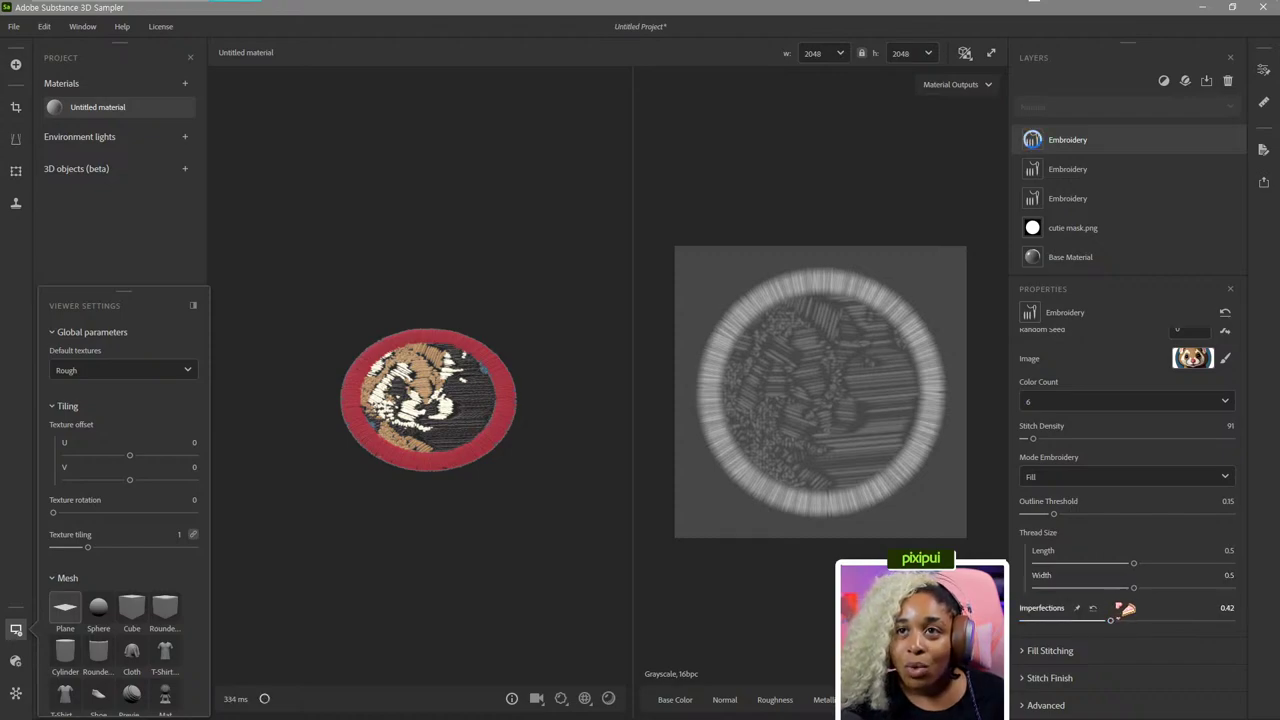
click(1103, 478)
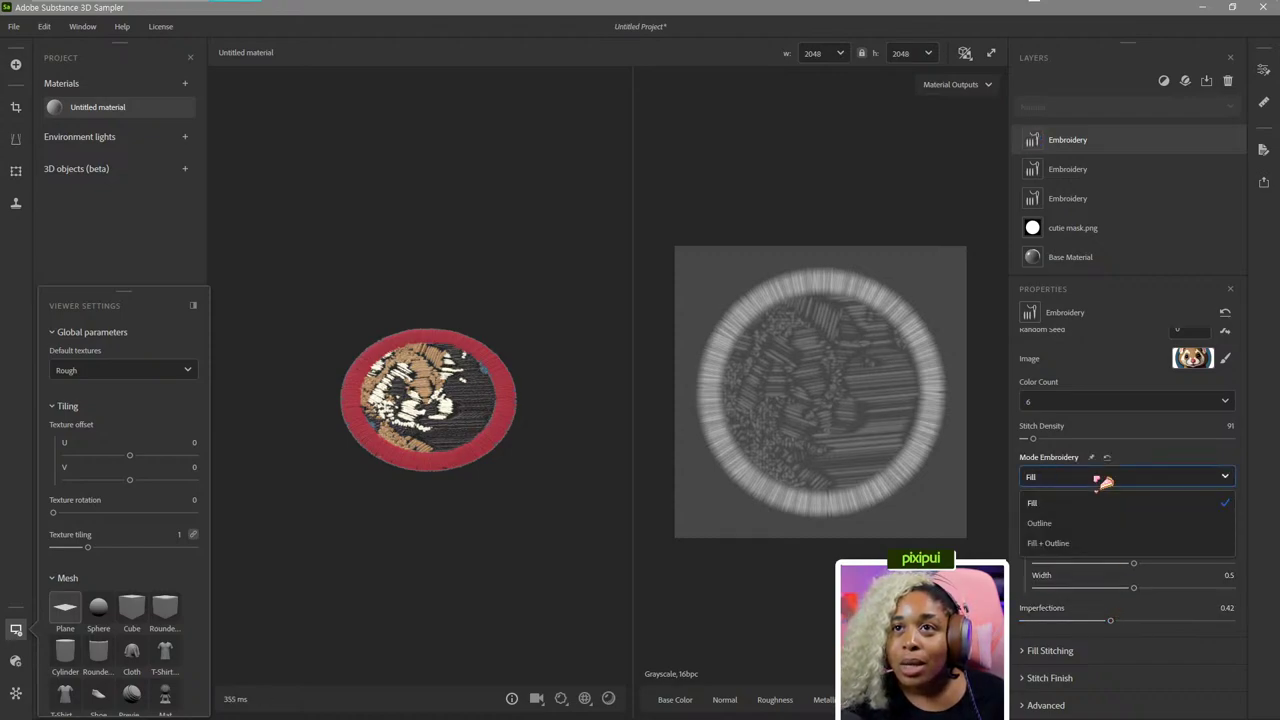
click(1103, 478)
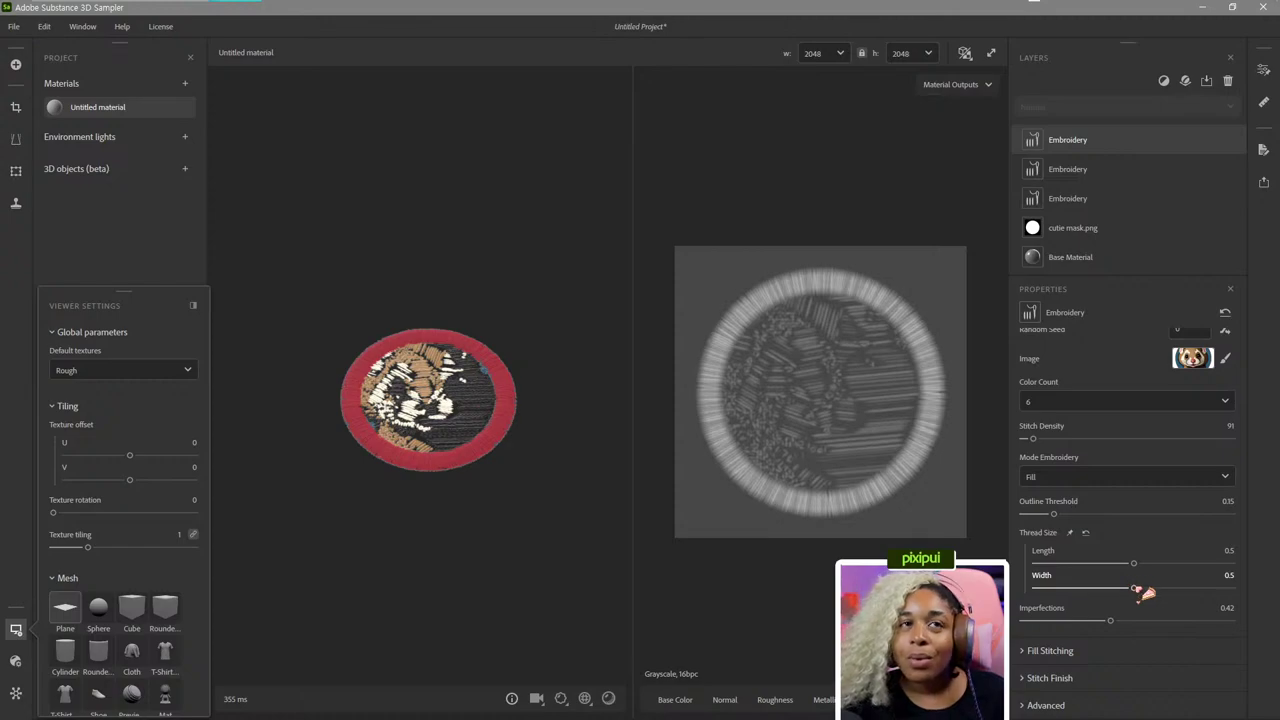
Set Thread Size to Length 0.19 and Width 0.68.
drag(1141, 591, 1085, 580)
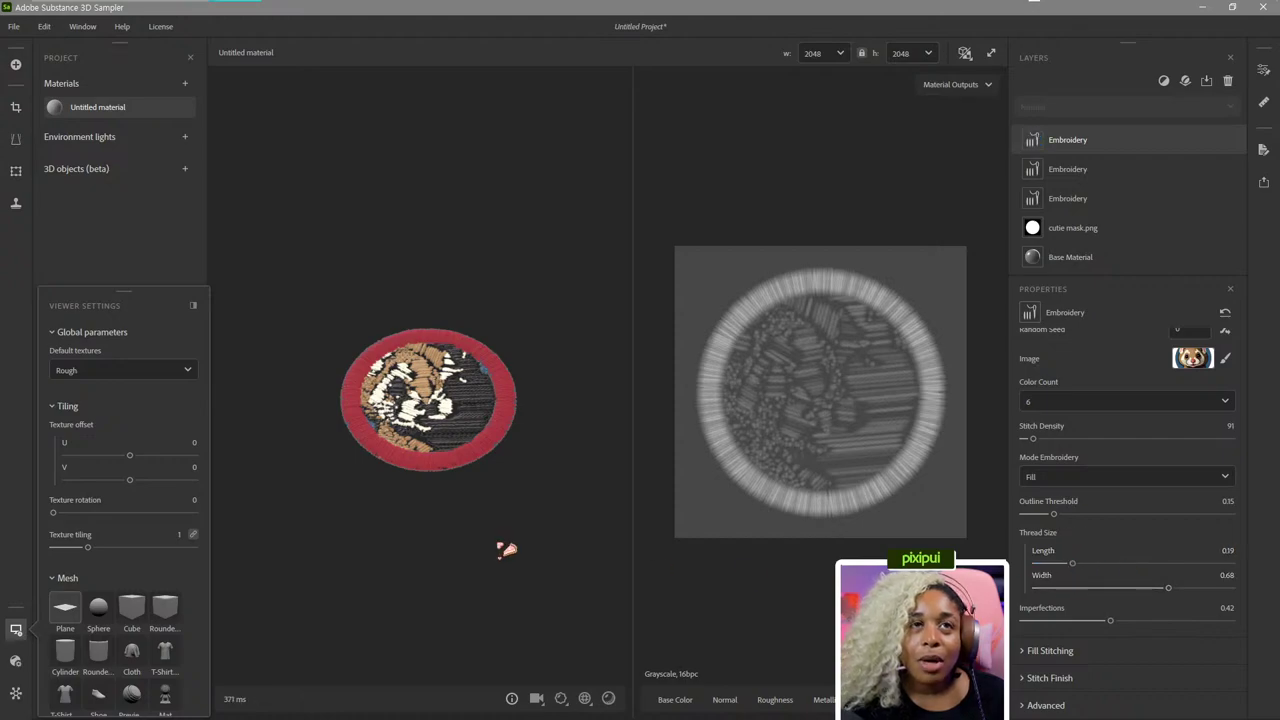
scroll(520, 545, up, 5)
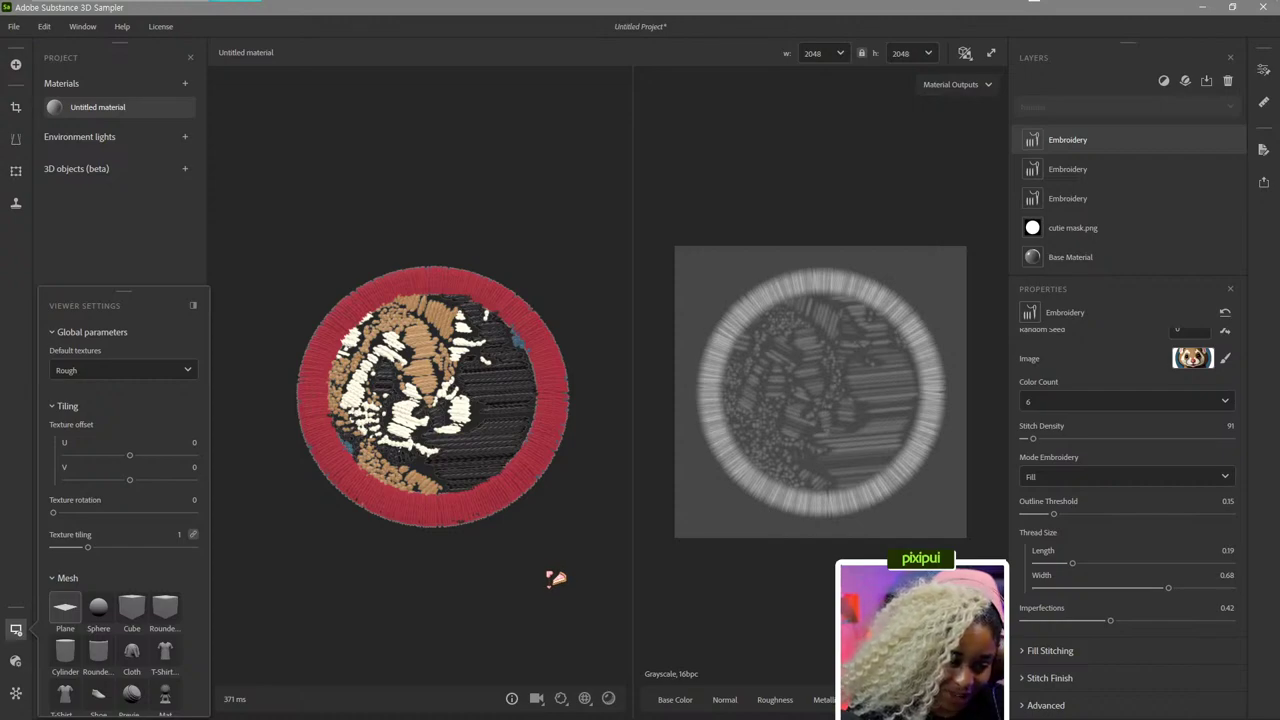
scroll(395, 498, down, 3)
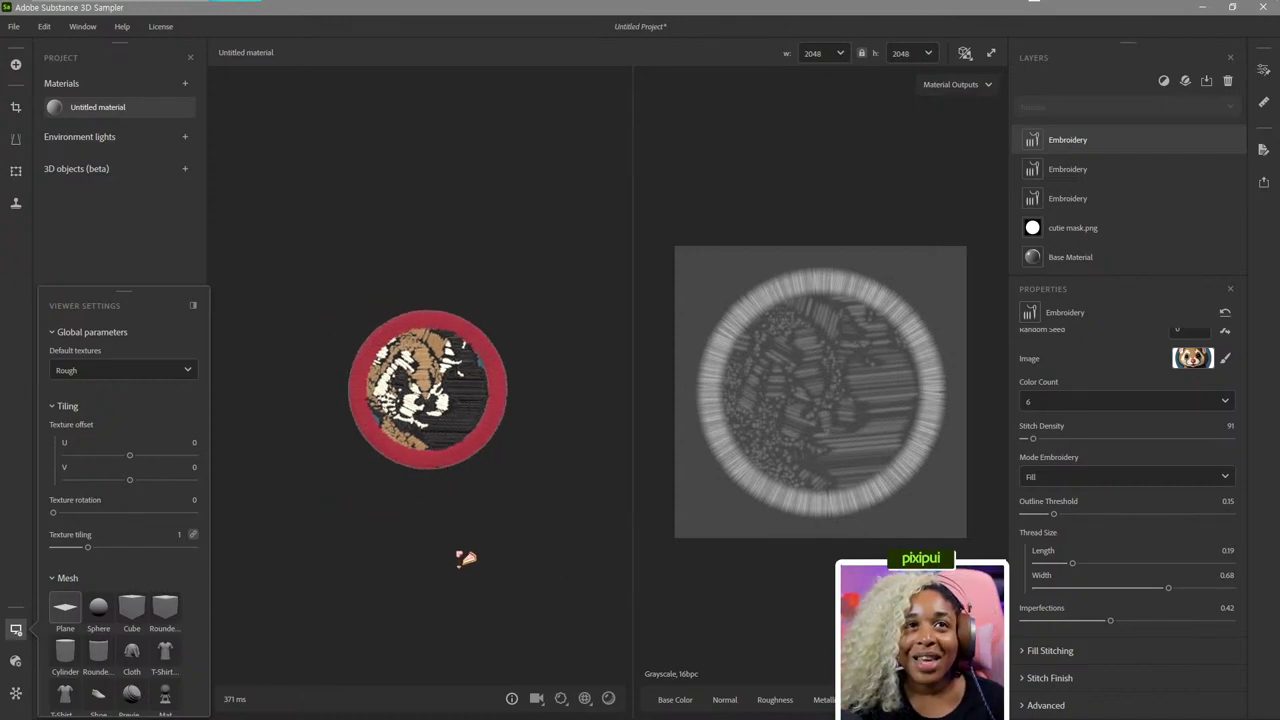
Try Twill for Fill Stitching 1 with Fill Orientation 1 at 90° and then 0°.
click(1058, 651)
scroll(1220, 617, down, 1)
click(1134, 592)
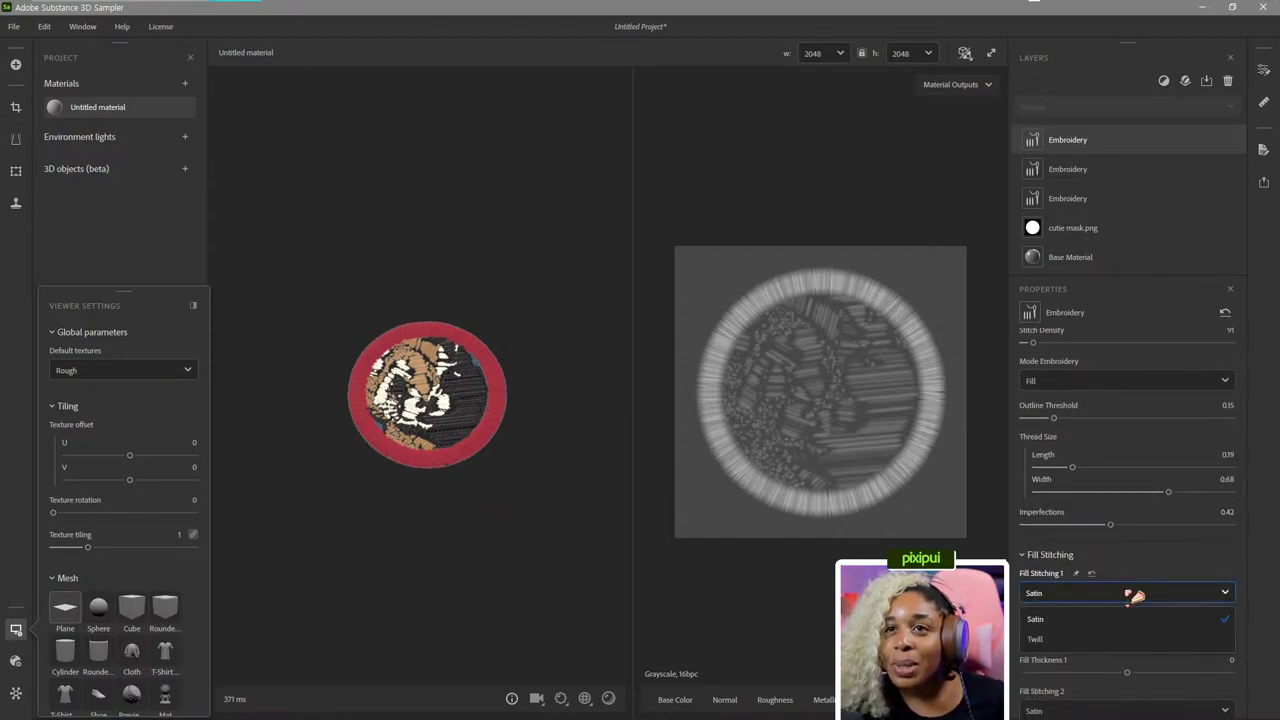
click(1094, 640)
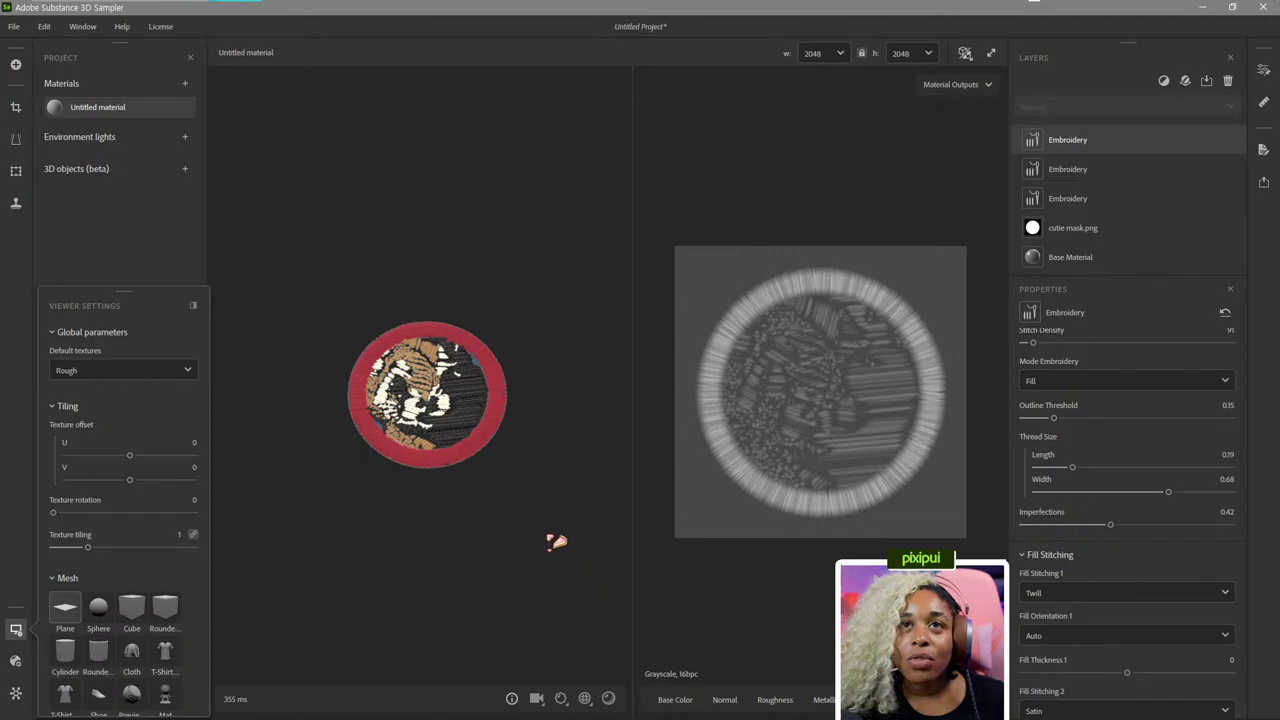
scroll(431, 388, up, 3)
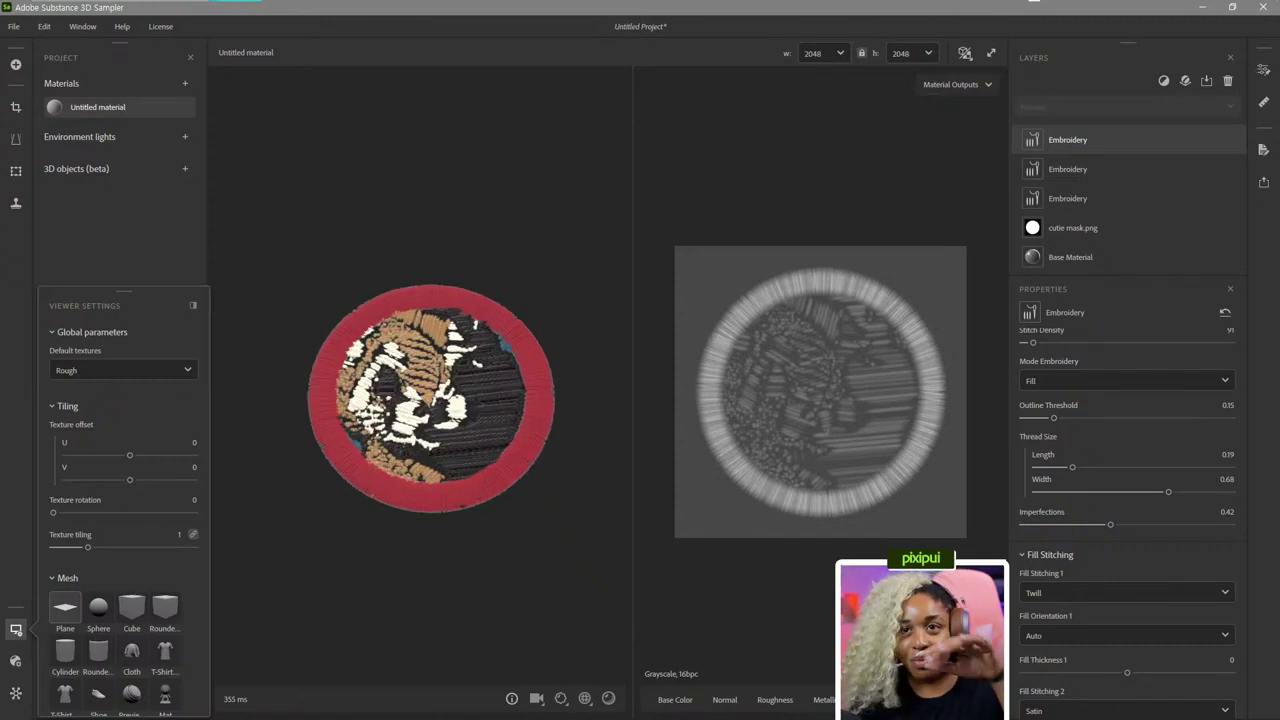
click(1146, 640)
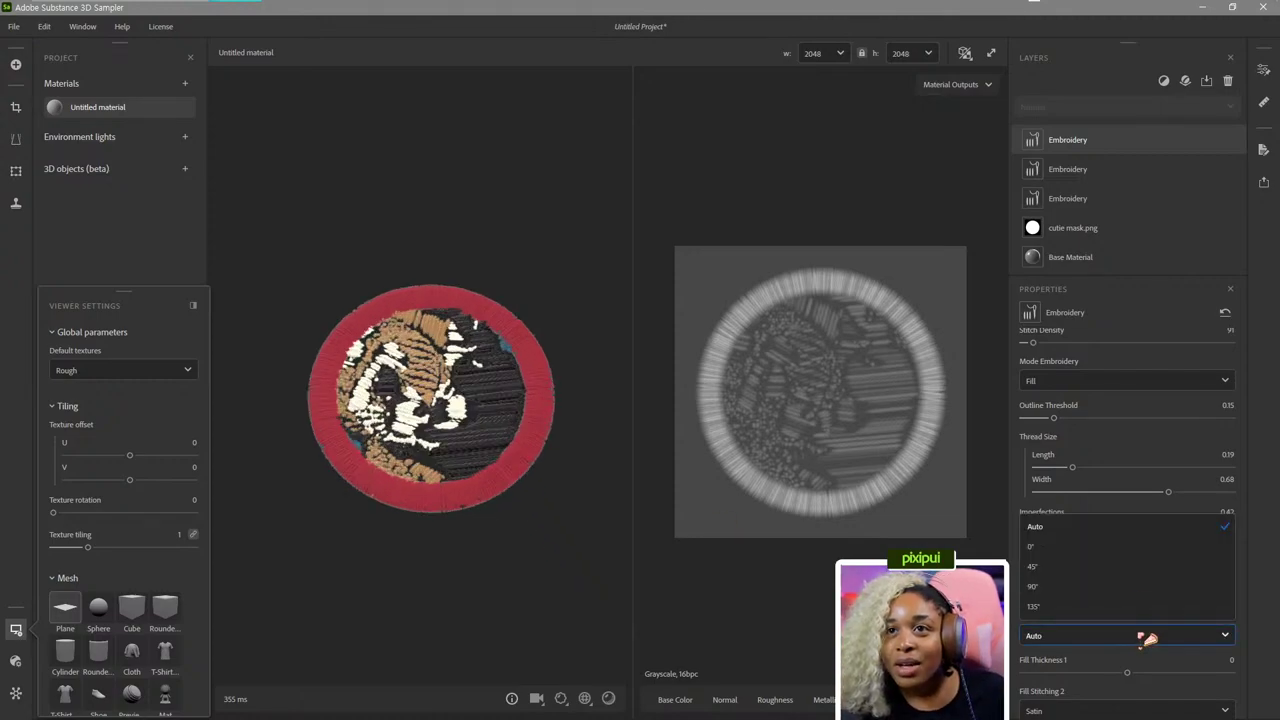
click(1133, 596)
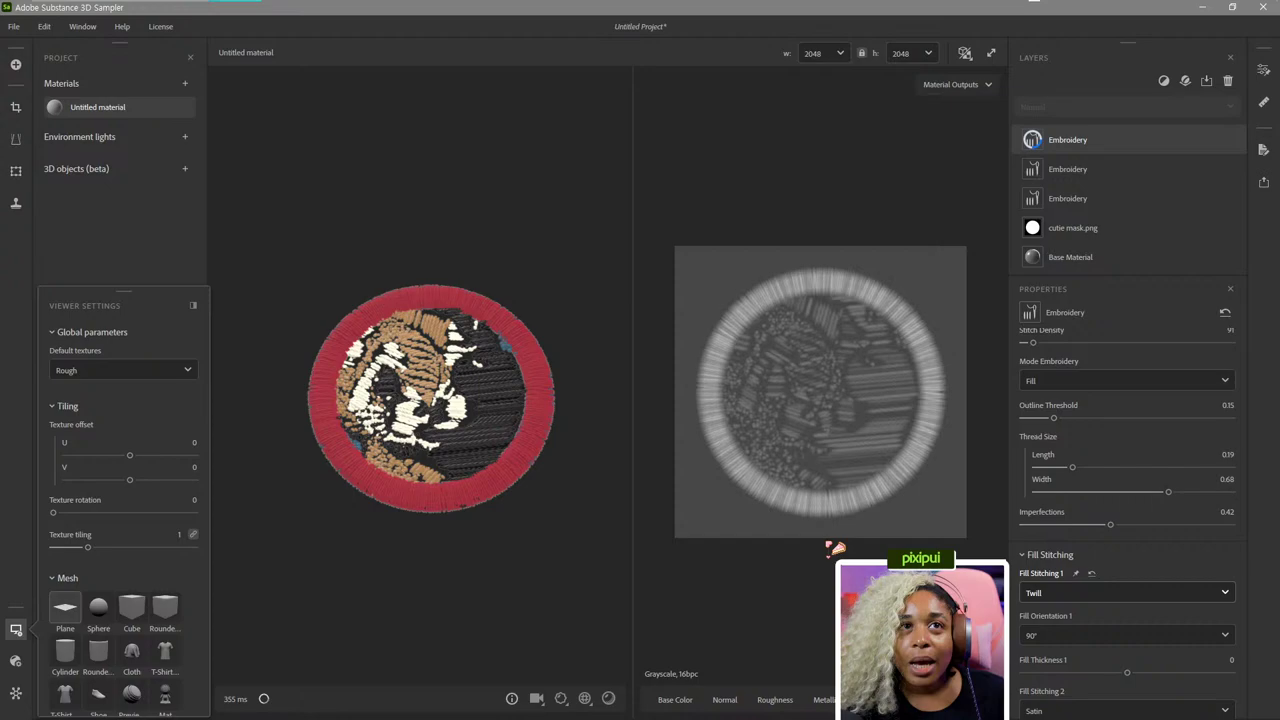
click(1102, 640)
click(1090, 566)
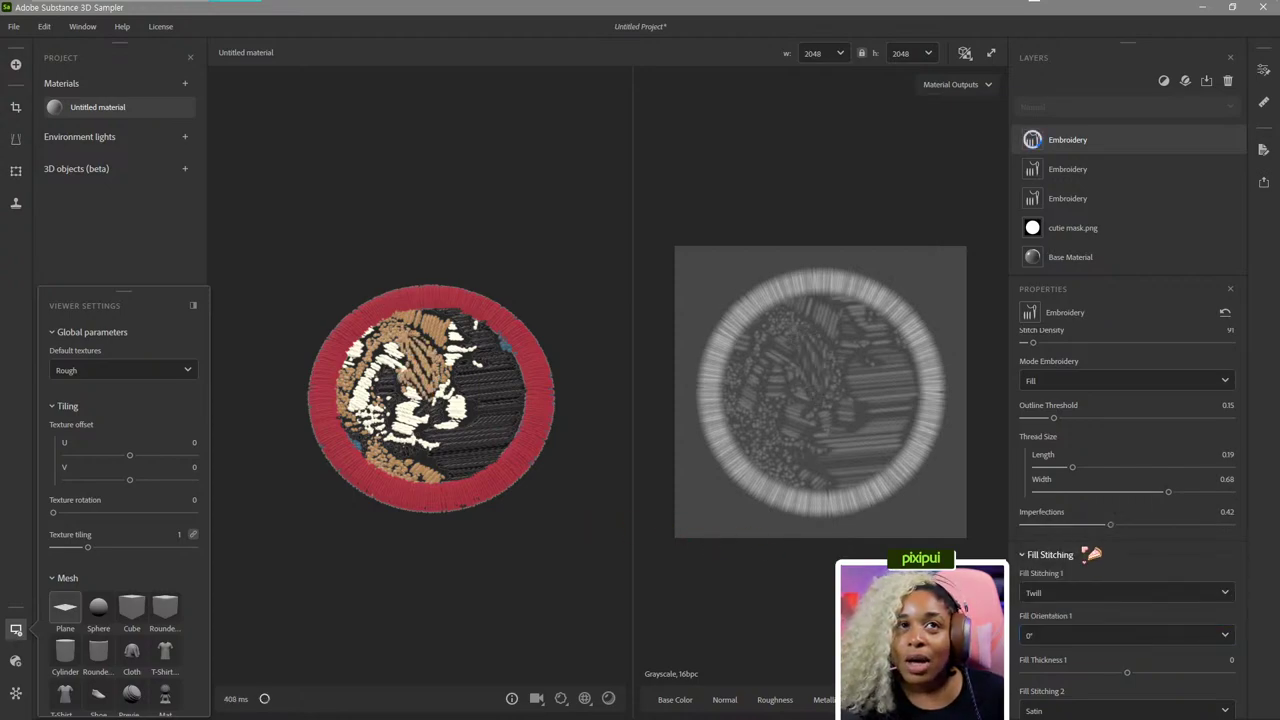
Set Fill Stitching 1 back to Satin and Fill Orientation 1 to 135°.
click(1095, 595)
click(1064, 638)
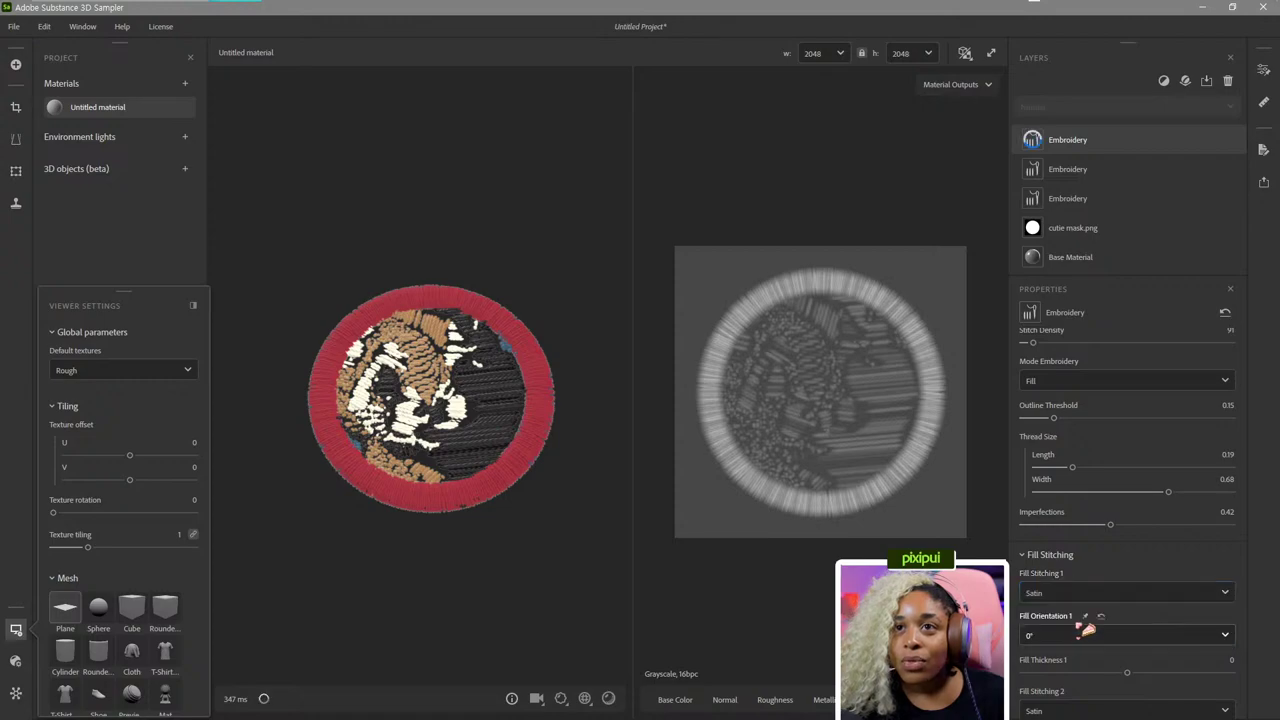
click(1063, 635)
click(1068, 607)
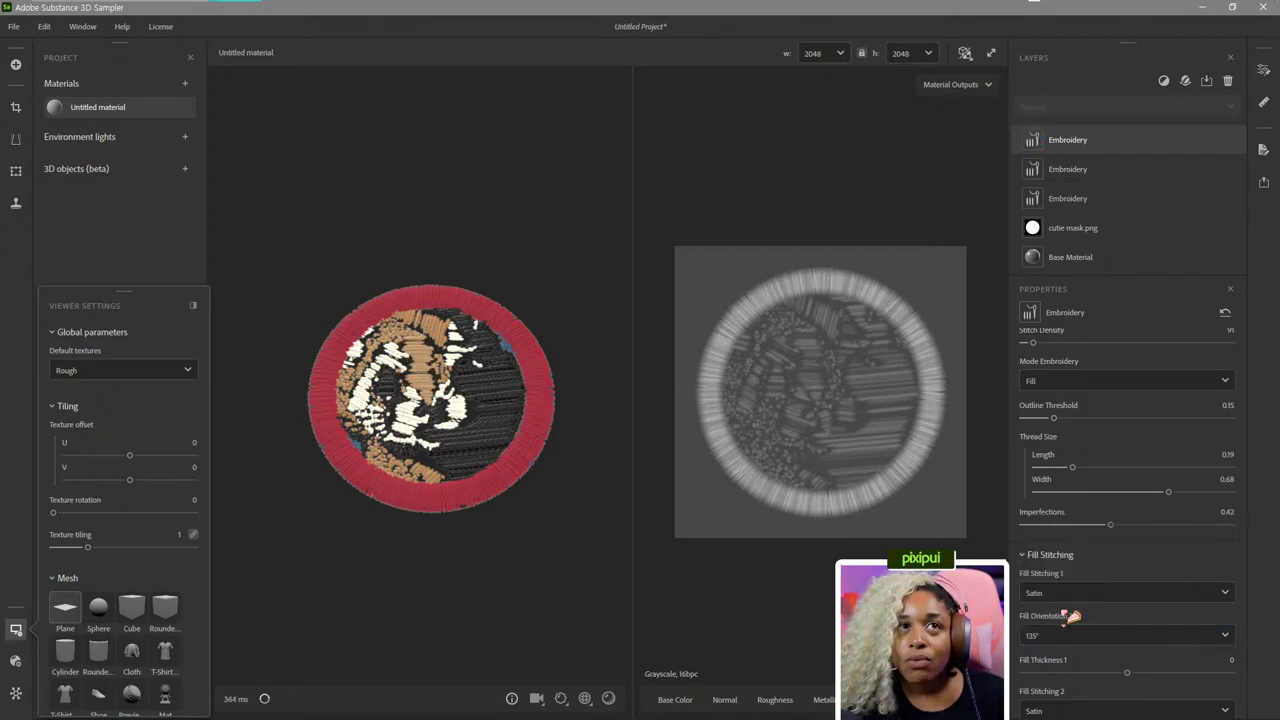
scroll(1128, 667, down, 3)
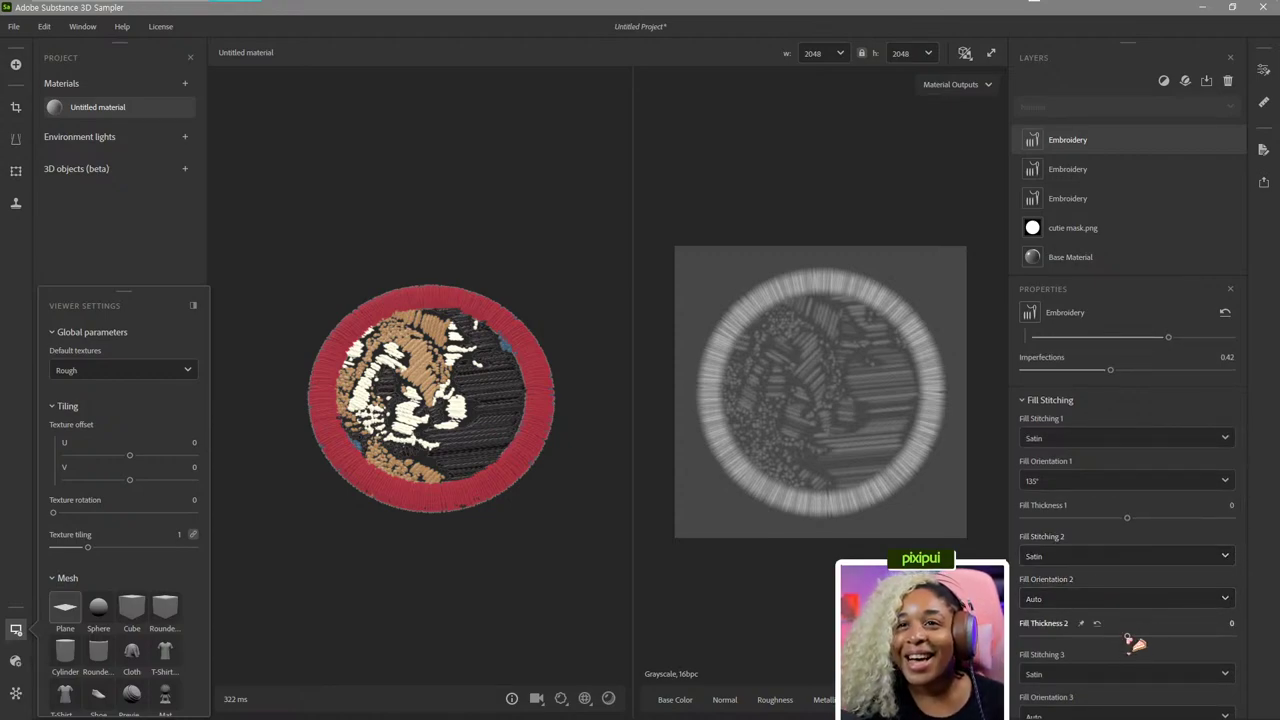
drag(1128, 638, 800, 566)
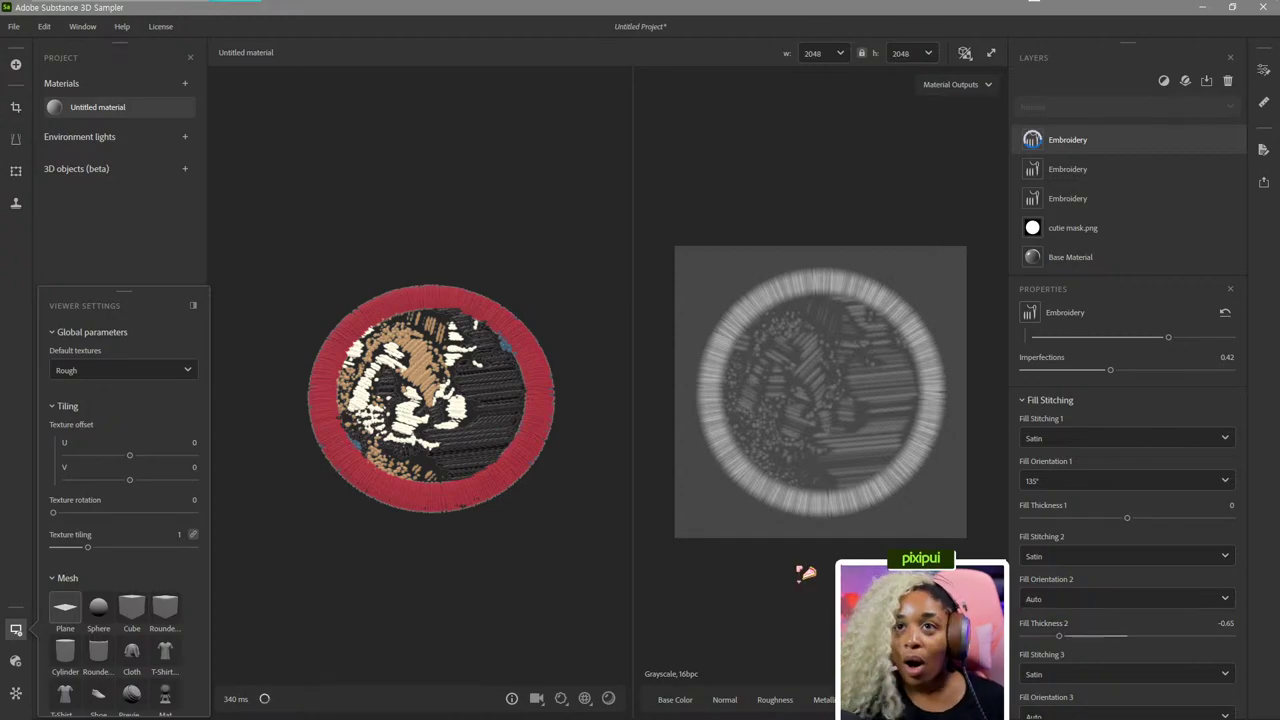
scroll(1114, 640, down, 9)
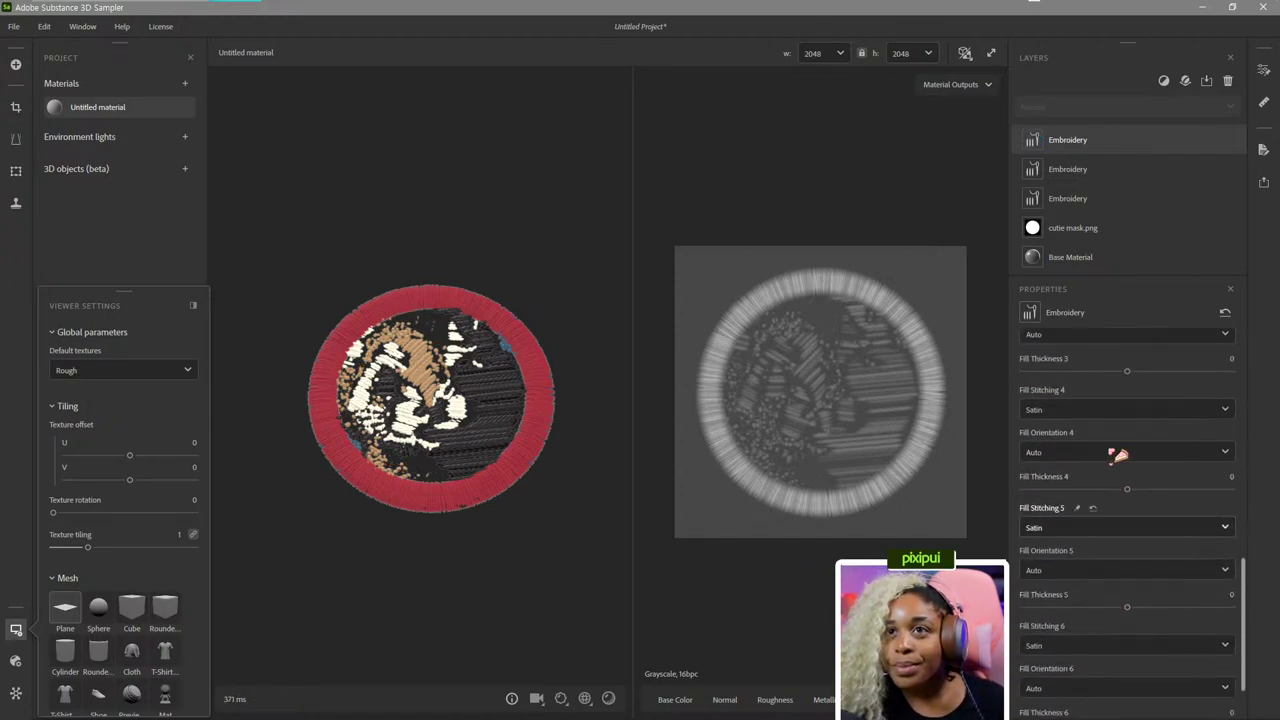
scroll(1122, 437, up, 9)
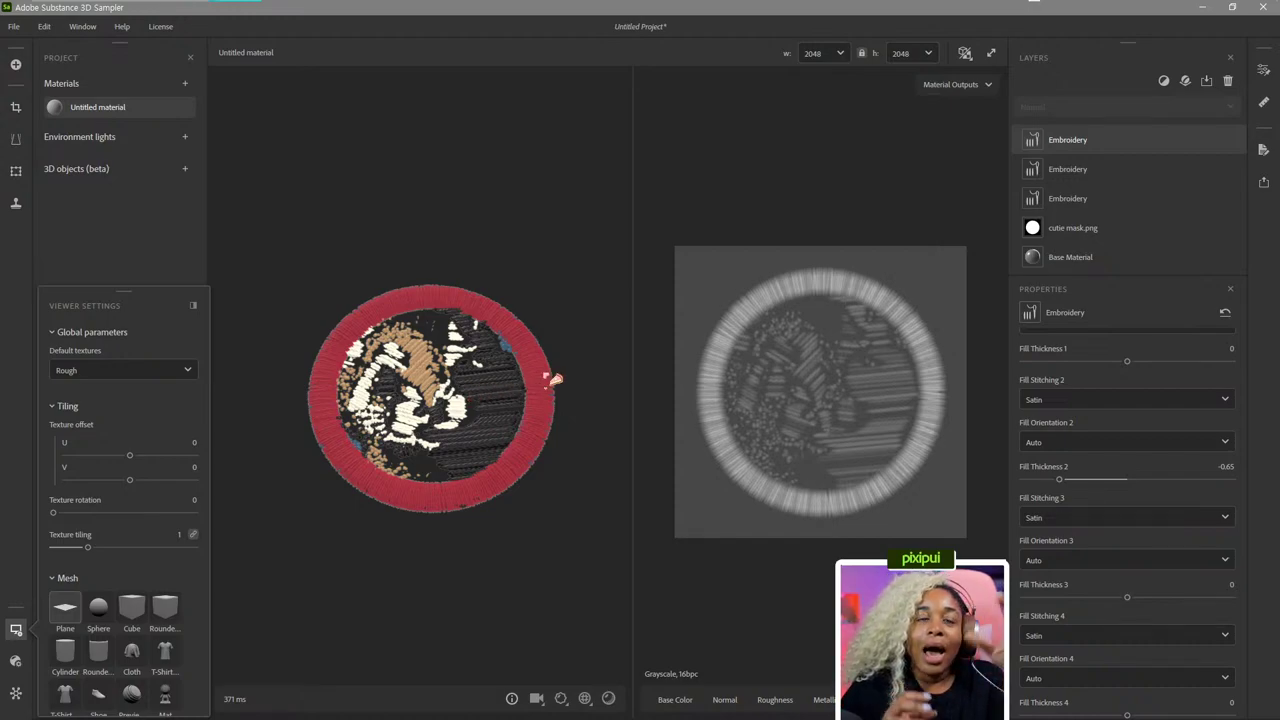
scroll(1194, 434, up, 5)
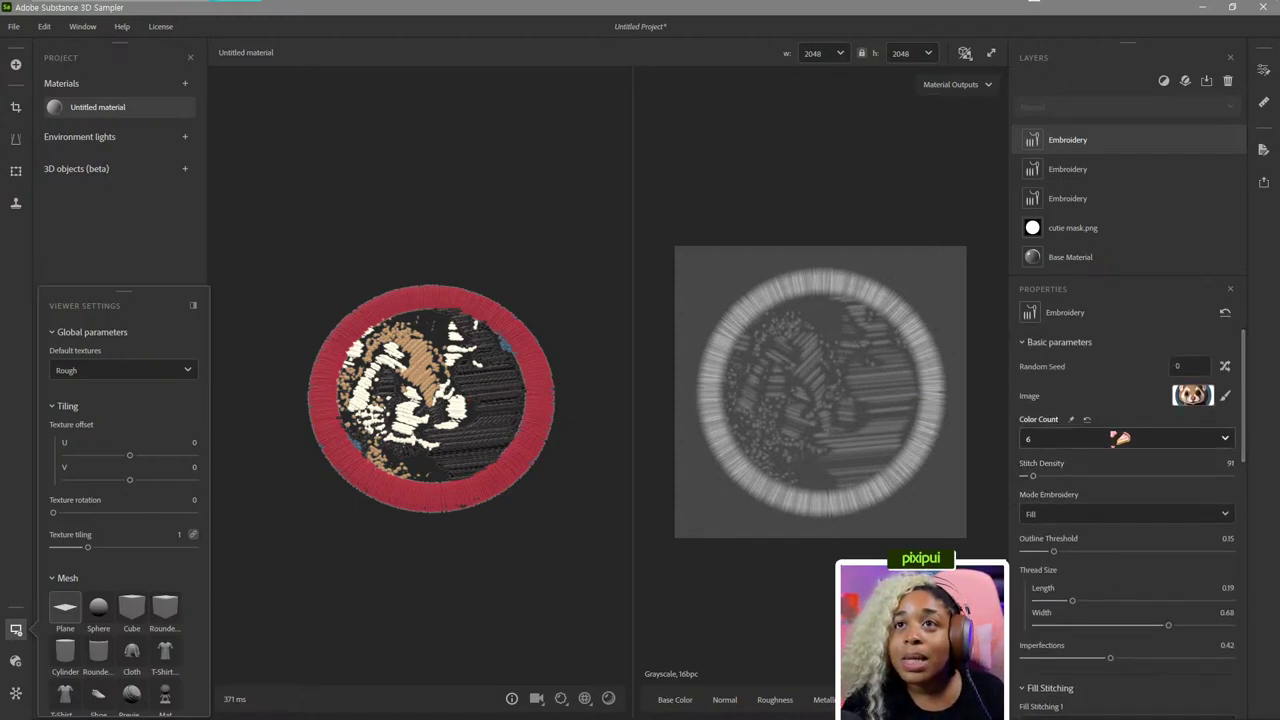
scroll(1146, 432, down, 2)
scroll(1150, 432, down, 5)
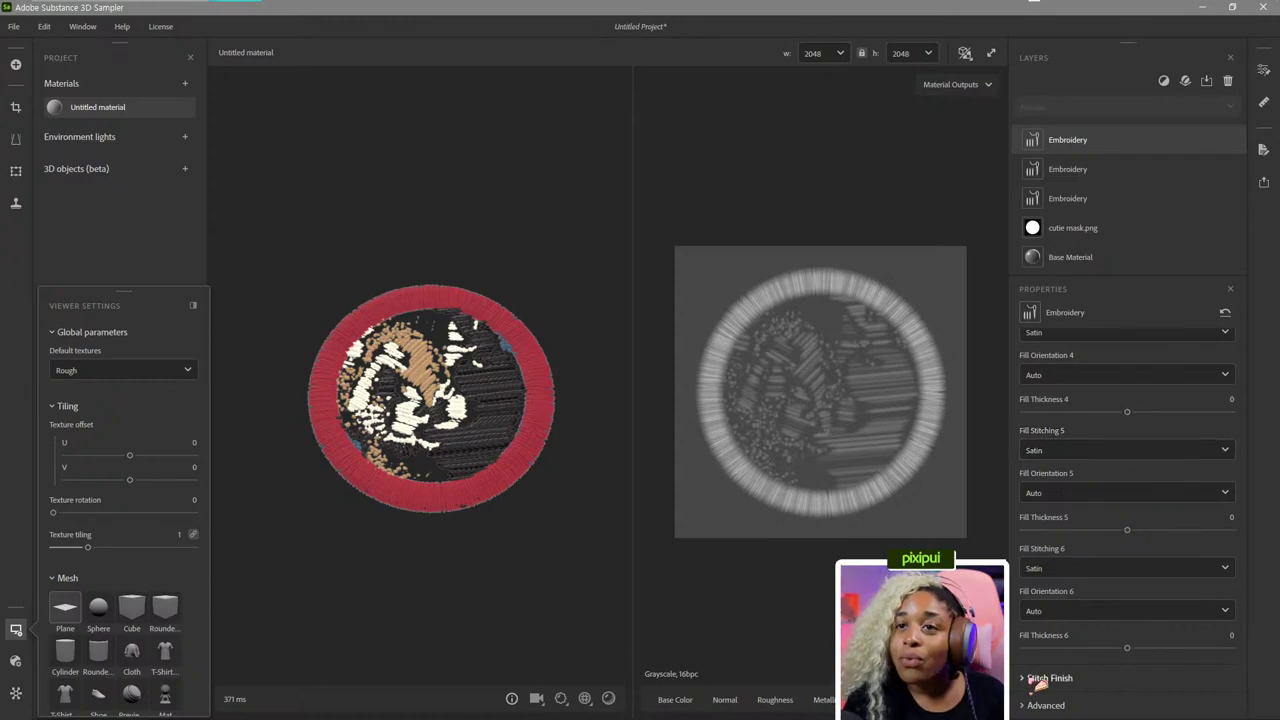
Set Stitch Finish Roughness to 0.6 and collapse the Mesh viewer options.
scroll(1120, 610, down, 3)
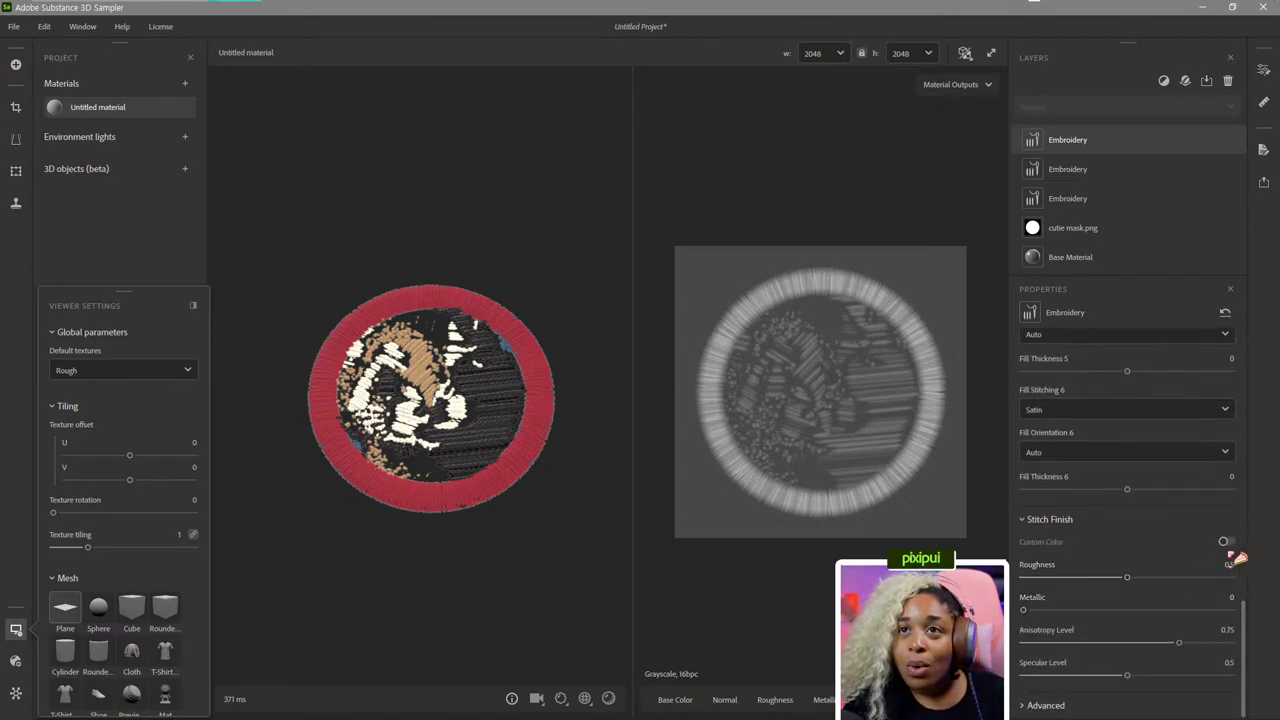
mouse_move(1128, 578)
mouse_down()
mouse_move(1077, 579)
mouse_move(1146, 579)
mouse_up()
drag(1157, 585, 1159, 584)
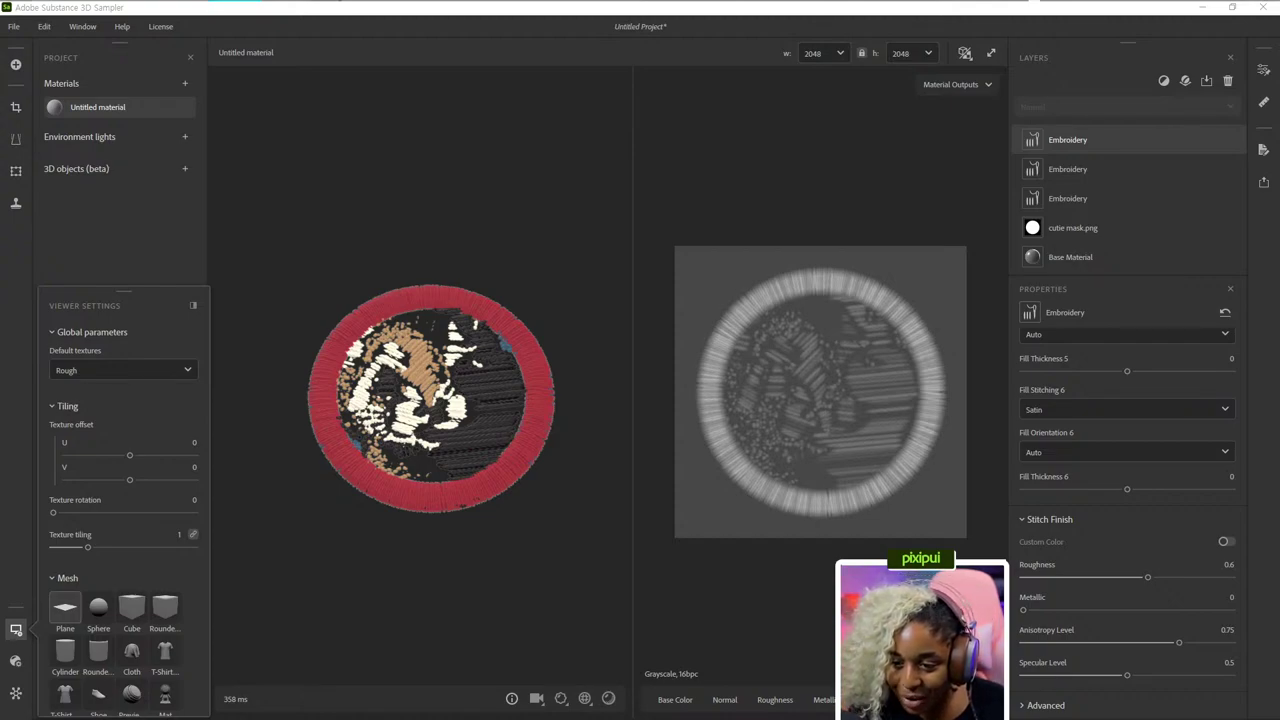
click(190, 588)
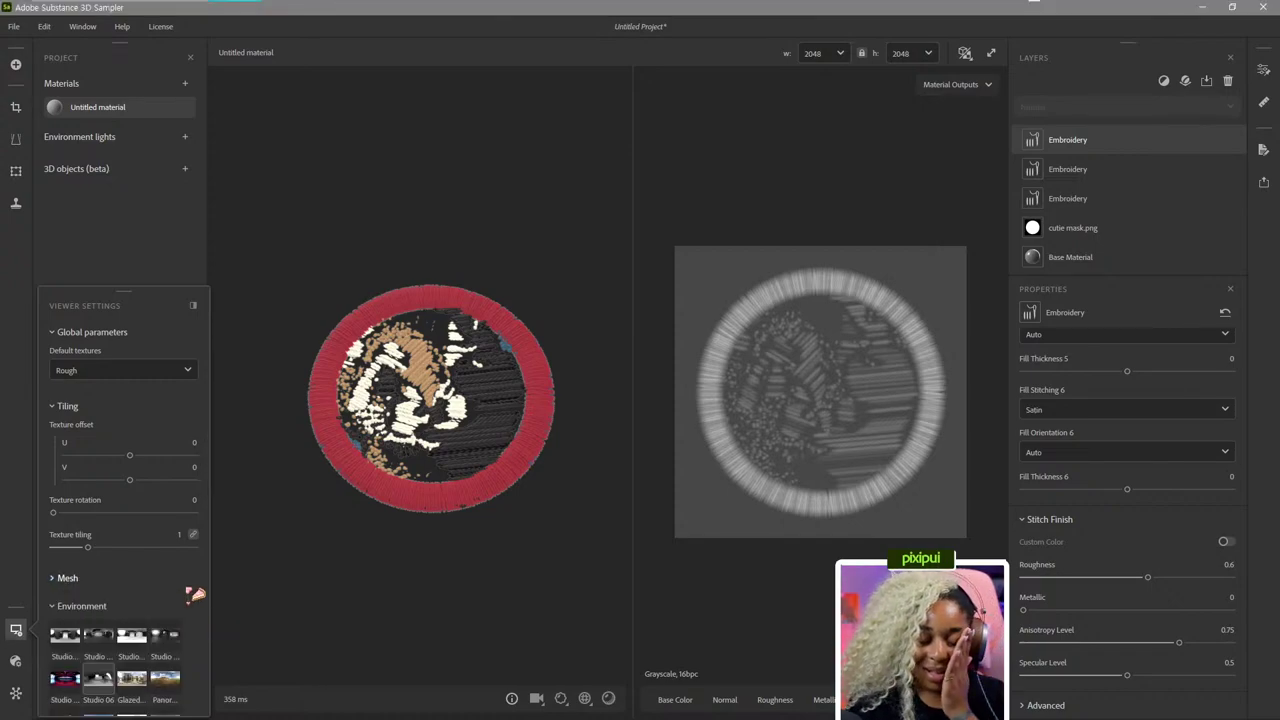
In Channel settings, turn on Is Computed for Anisotropy Angle and Anisotropy Level.
click(17, 630)
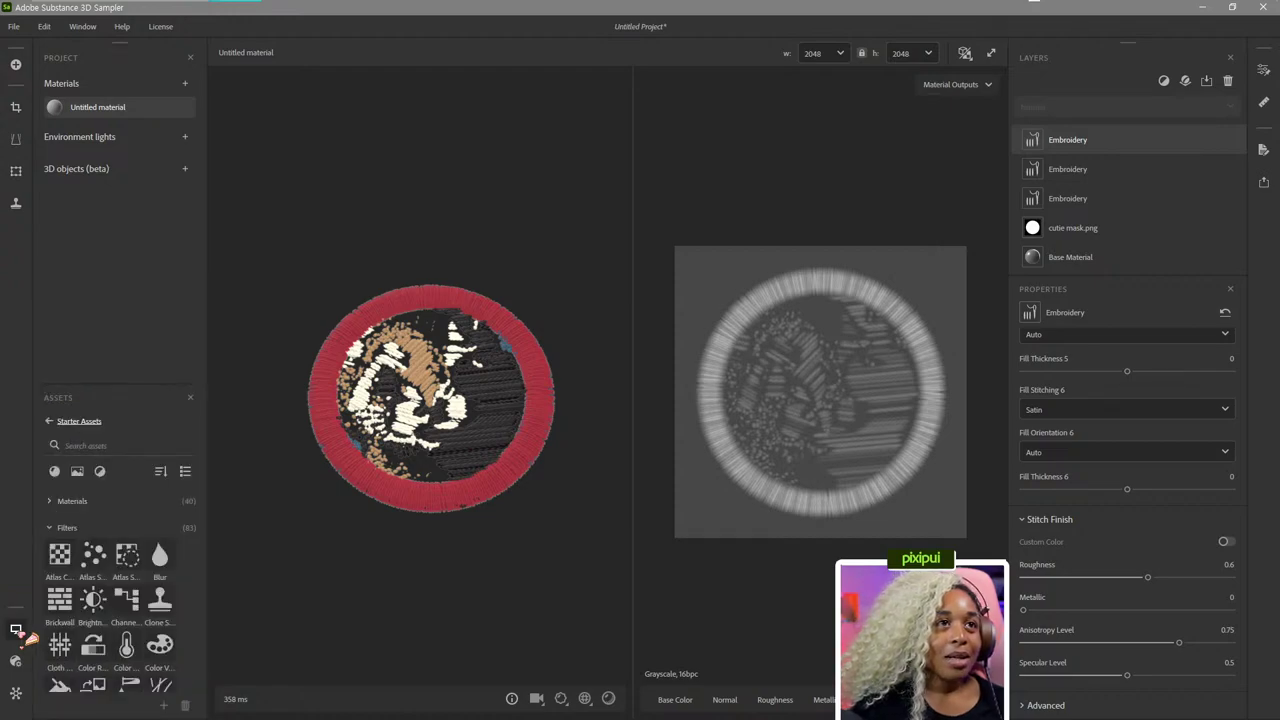
click(17, 630)
click(17, 630)
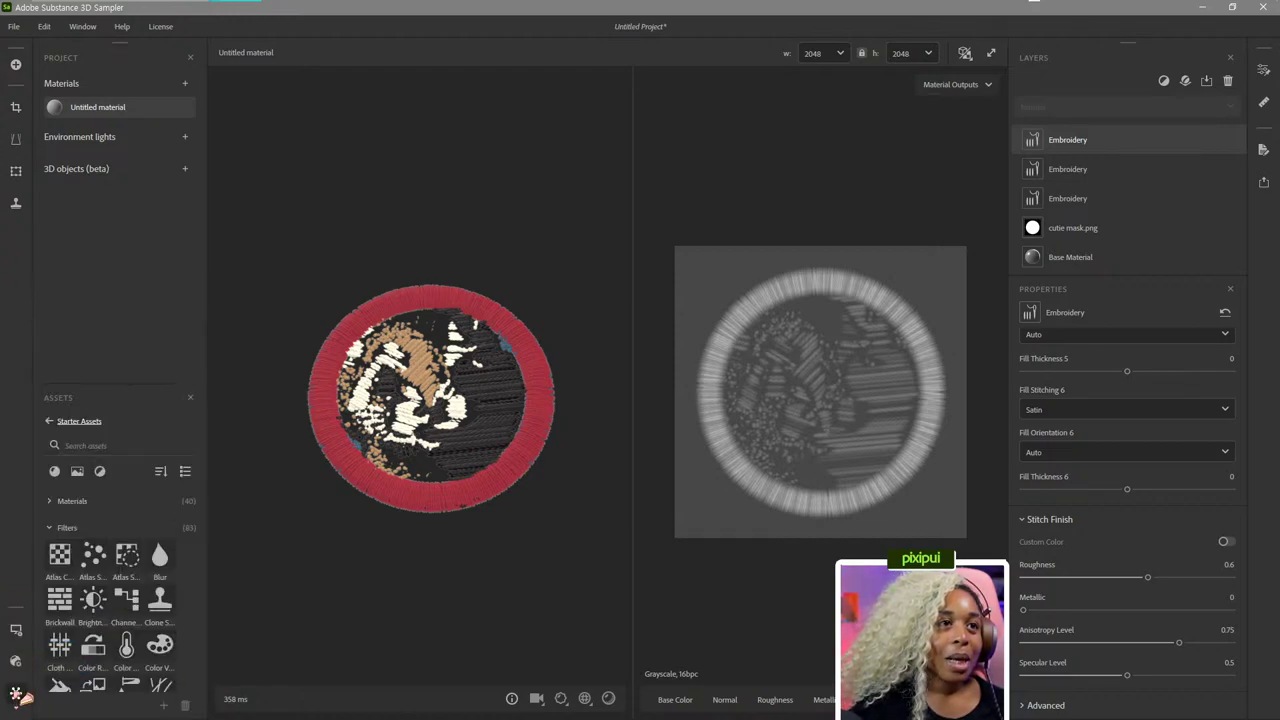
click(16, 693)
scroll(158, 530, down, 5)
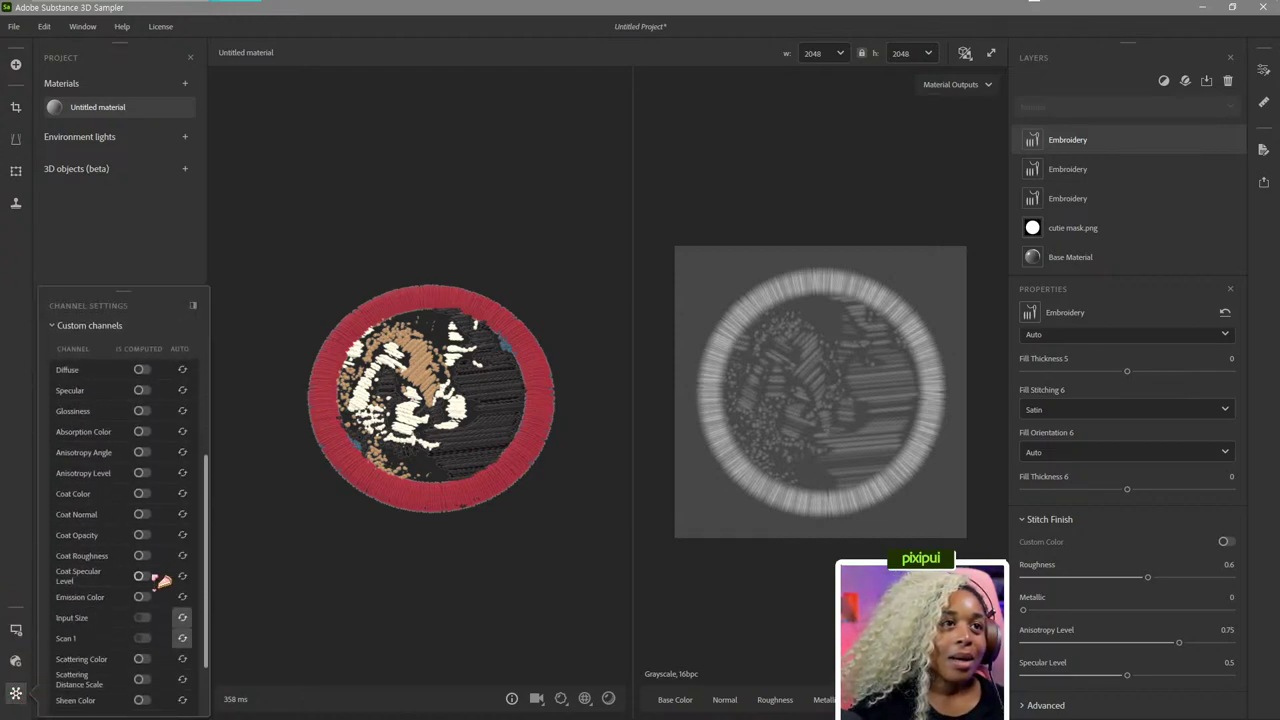
click(141, 481)
click(141, 461)
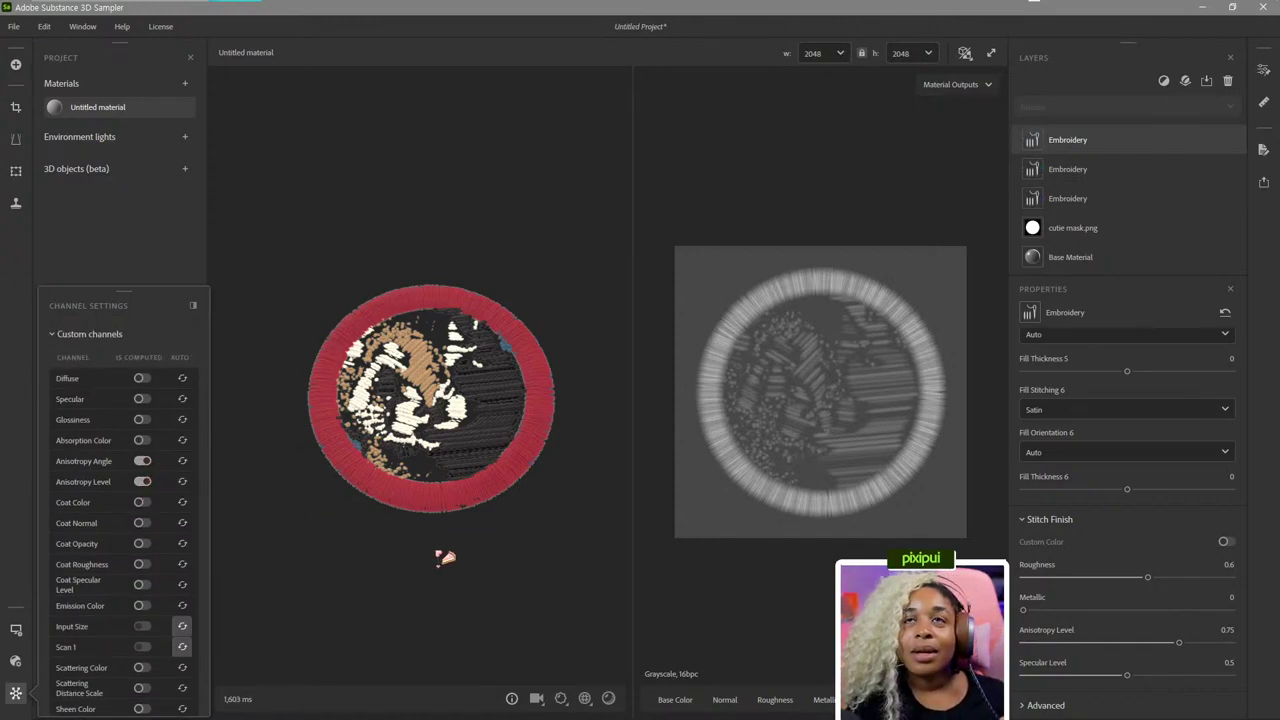
Orbit the patch and rotate the environment light to inspect the stitch sheen.
scroll(552, 533, up, 3)
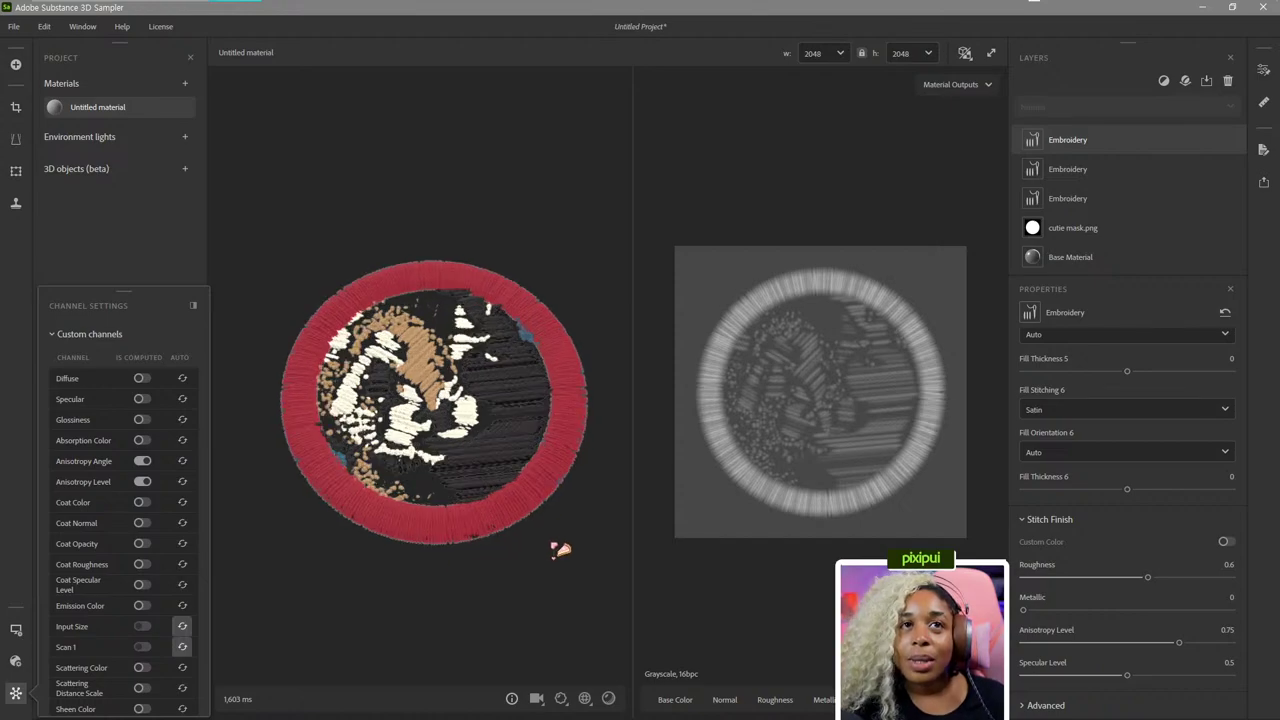
drag(537, 575, 529, 537)
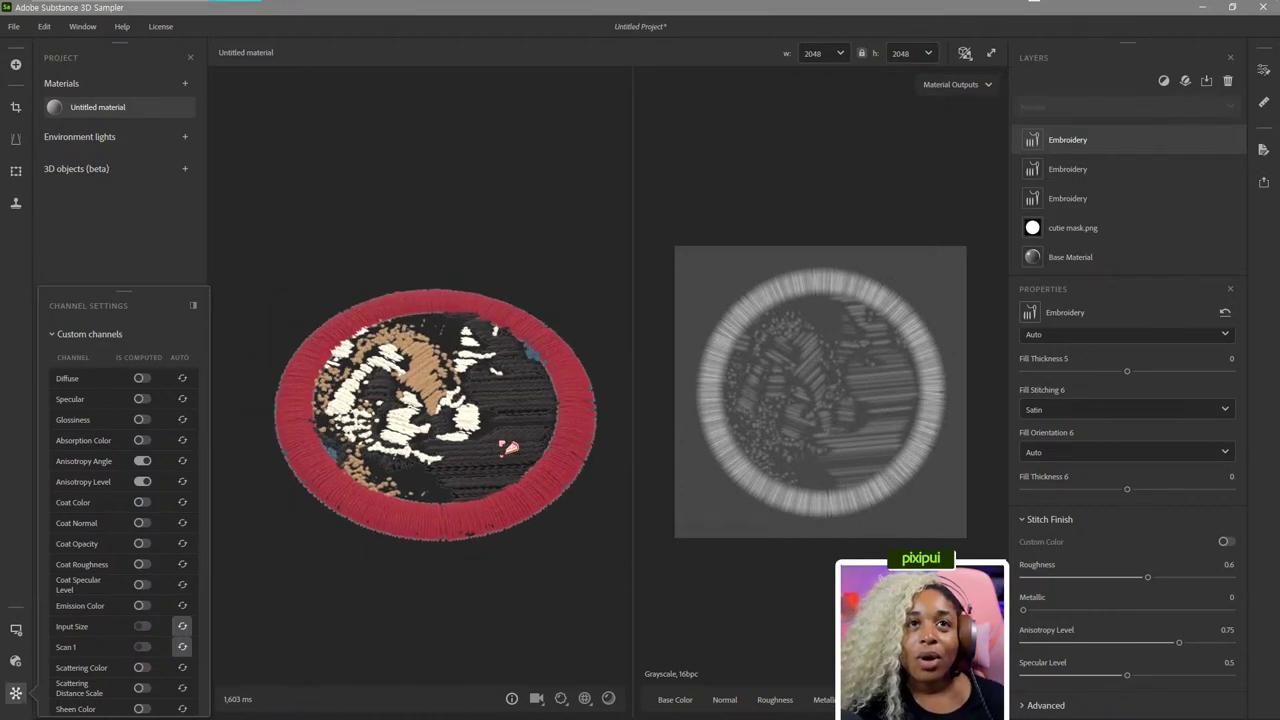
mouse_move(442, 439)
shift+right_down()
mouse_move(580, 460)
mouse_move(505, 472)
mouse_move(552, 495)
shift+right_up()
drag(525, 575, 508, 467)
shift+right_drag(508, 467, 512, 582)
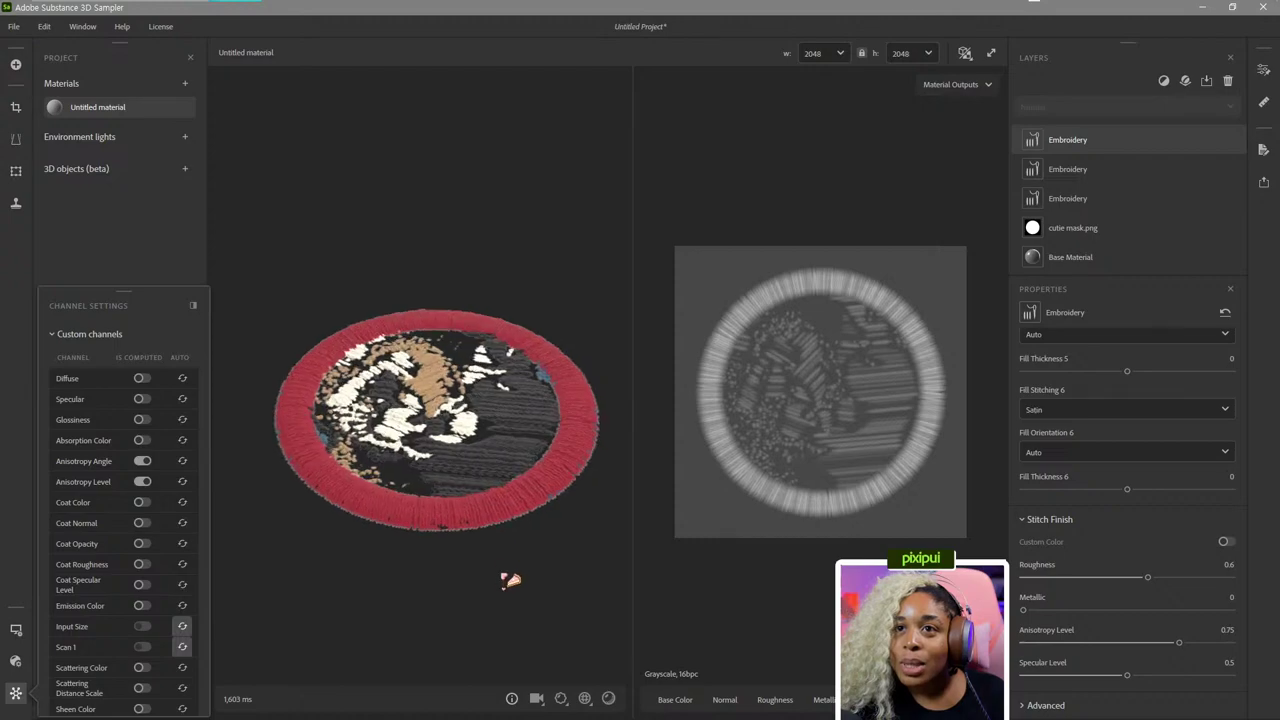
drag(512, 582, 553, 533)
Keep Anisotropy Level at 0.75 and raise Stitch Finish Specular Level to 0.54.
drag(1179, 642, 1081, 642)
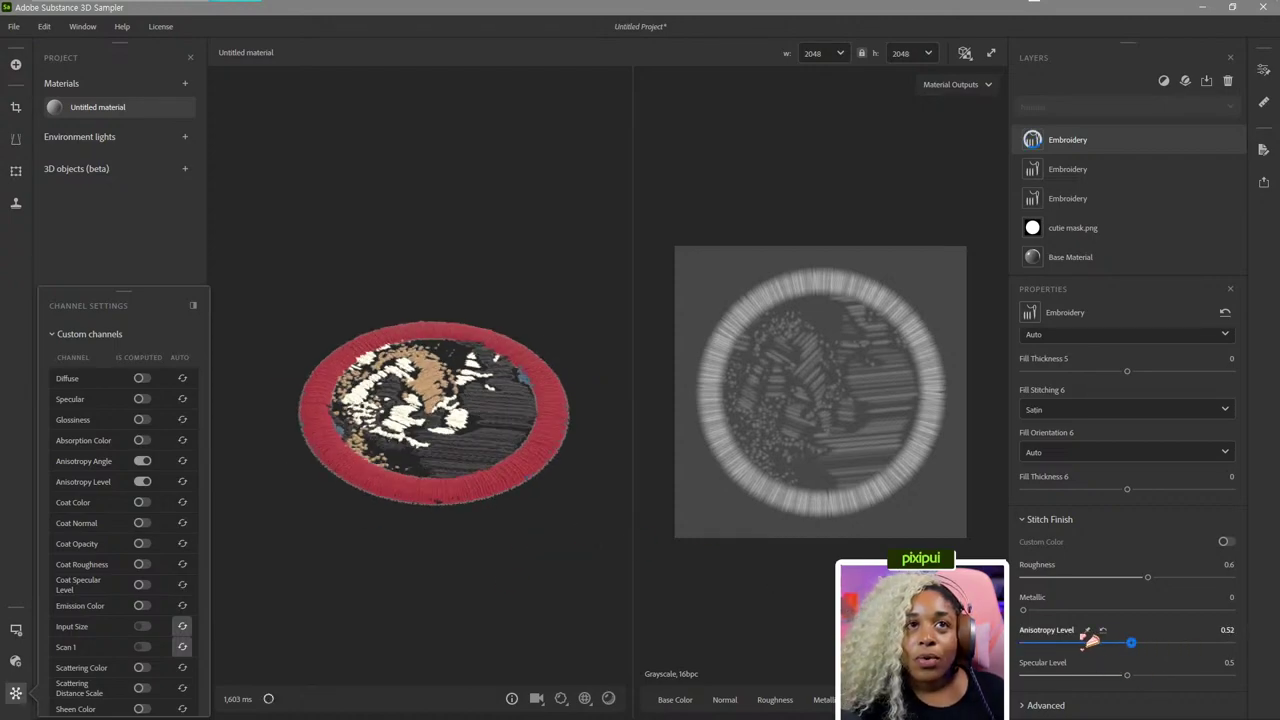
click(1103, 631)
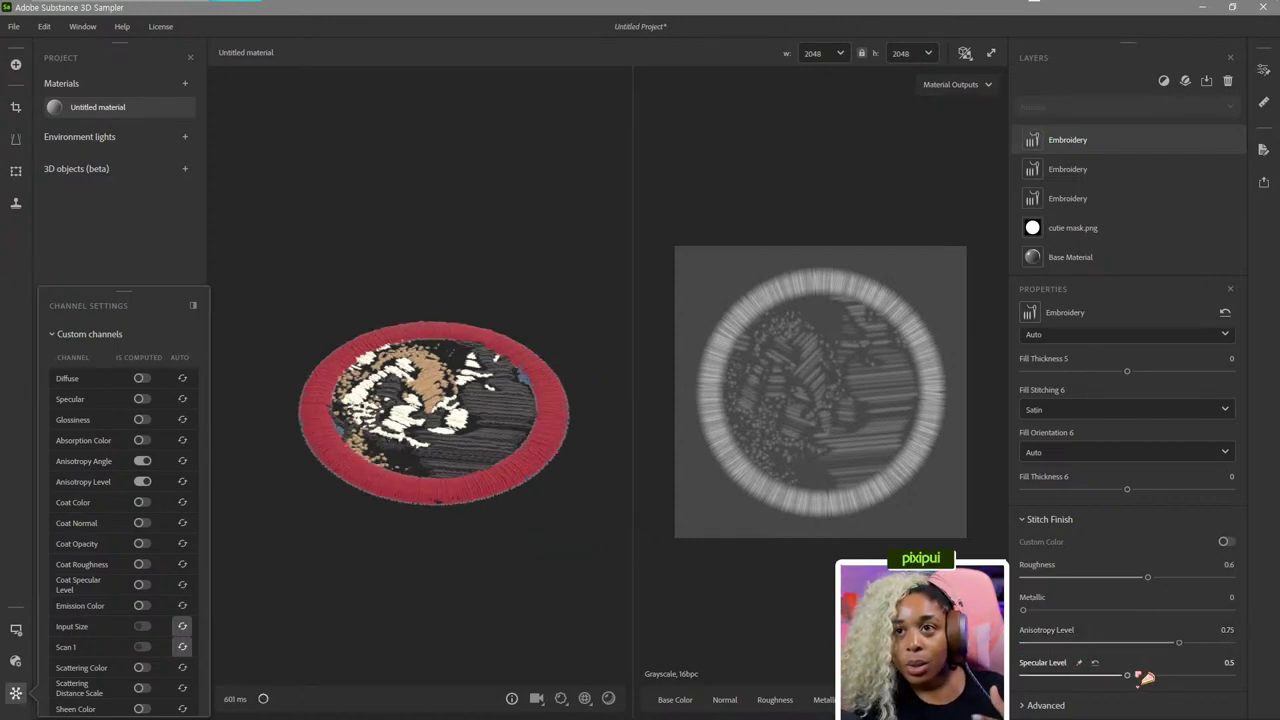
drag(1170, 680, 1136, 680)
drag(500, 506, 550, 548)
scroll(562, 548, down, 3)
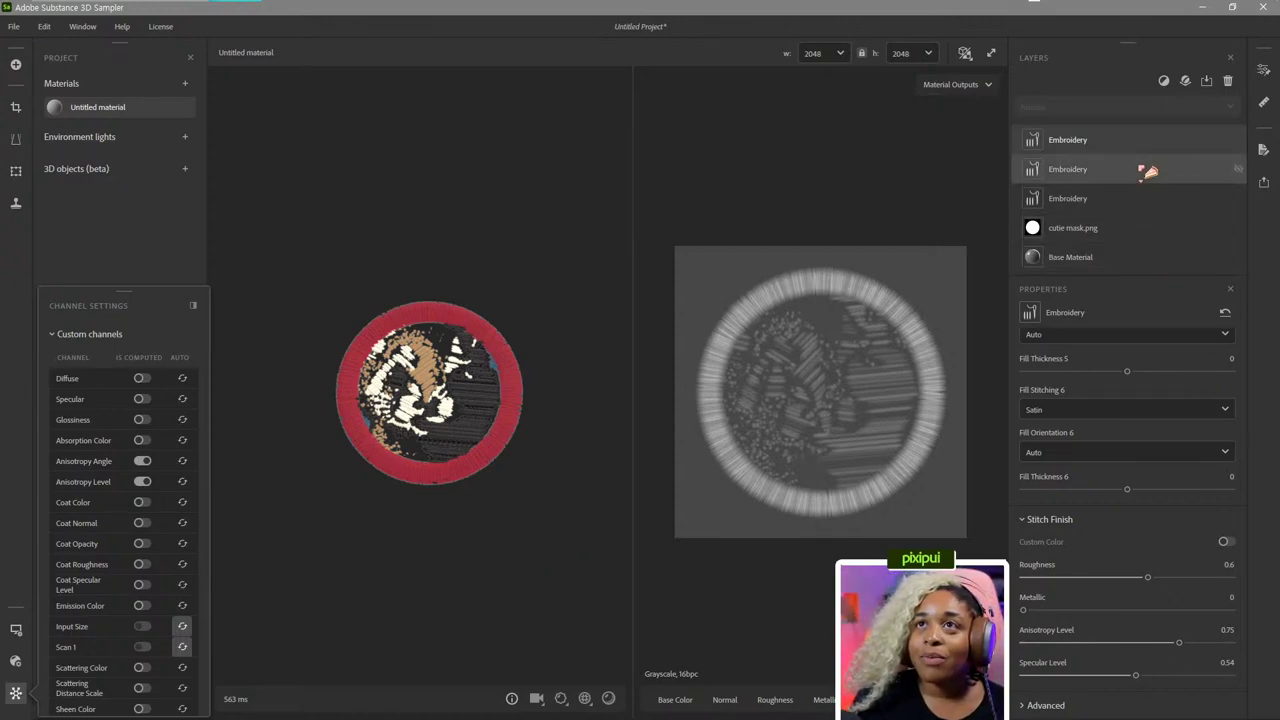
Load mask.png into both the circular mask layer and the outline Embroidery layer.
click(1155, 238)
click(1225, 367)
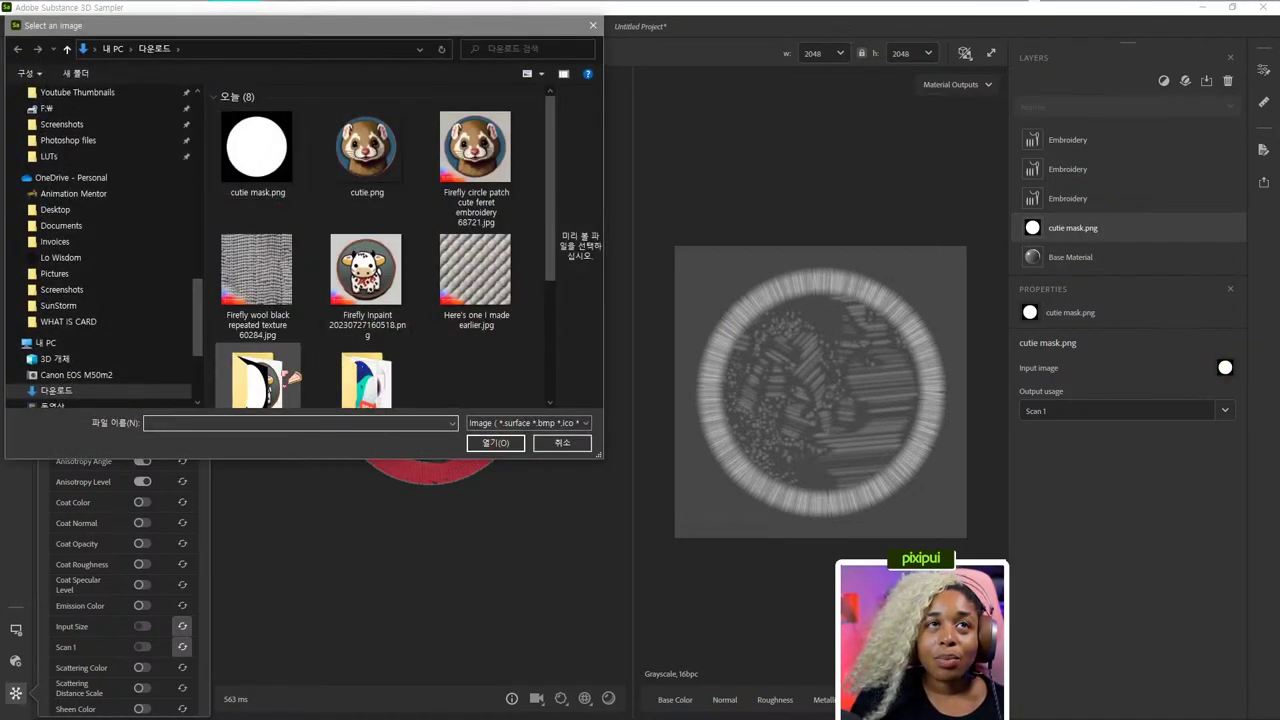
double_click(280, 380)
double_click(252, 140)
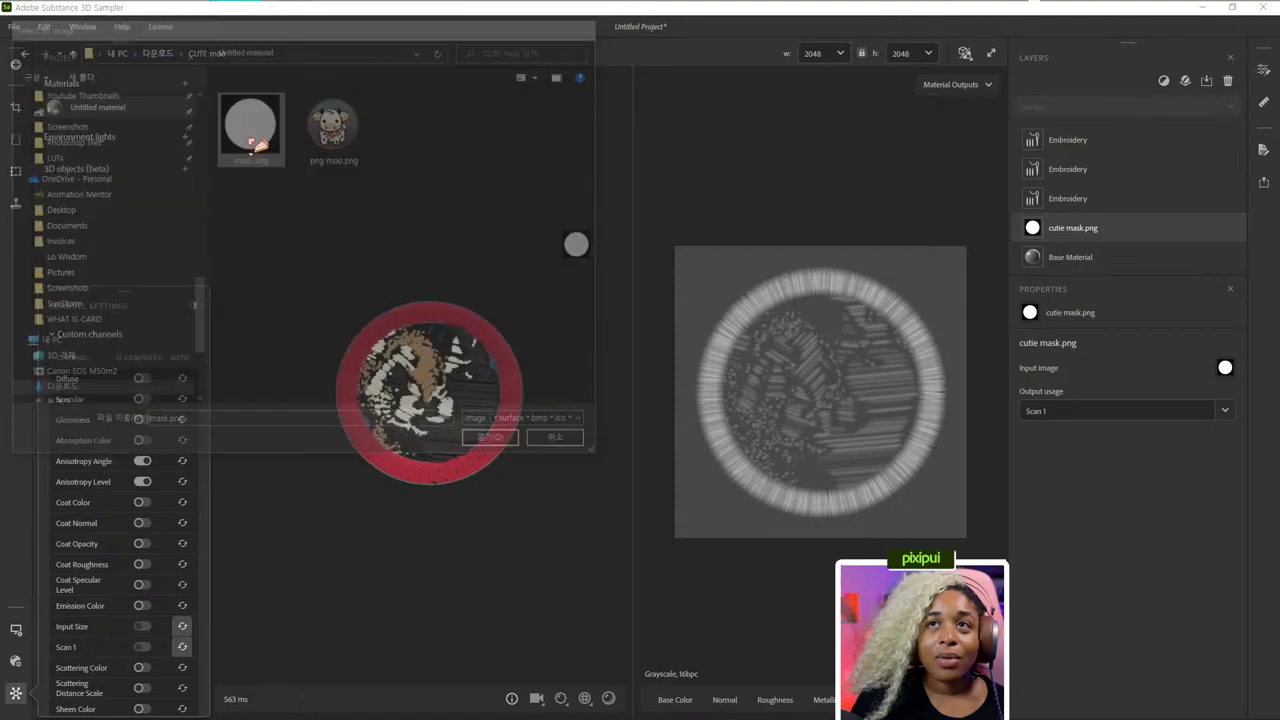
drag(1050, 228, 1205, 398)
click(1192, 396)
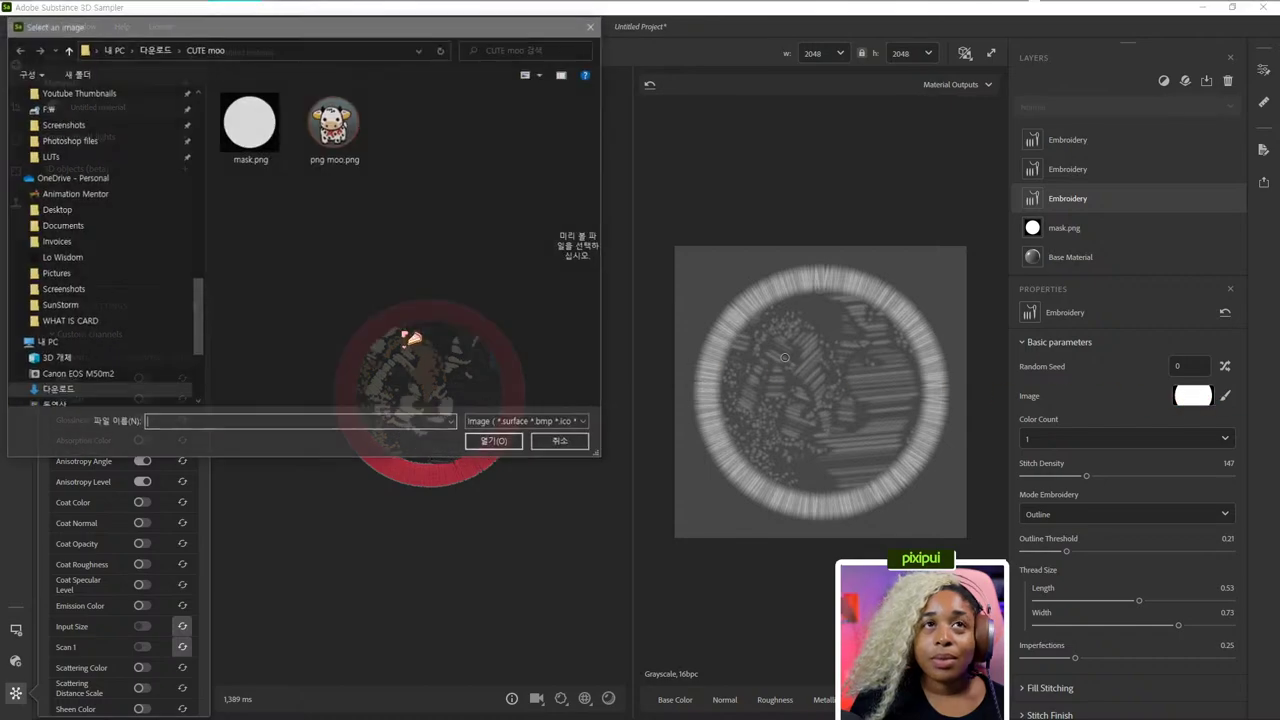
double_click(280, 139)
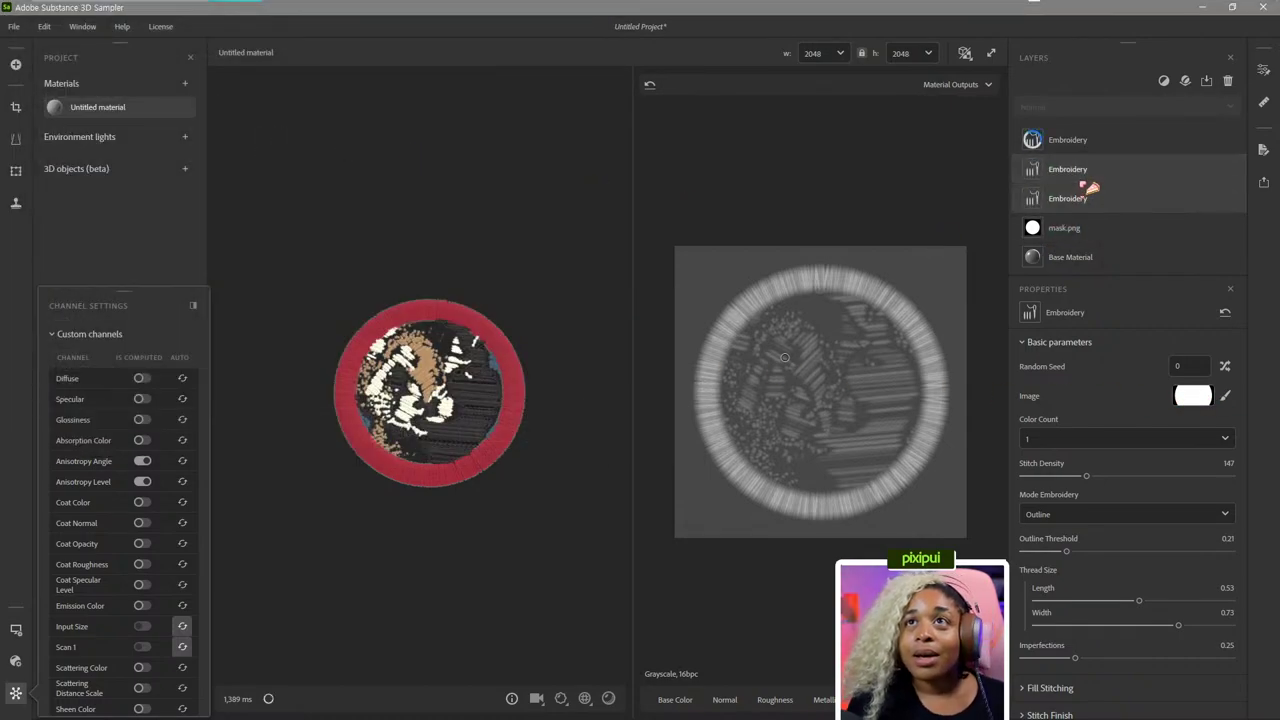
Swap a different image into the panda Embroidery layer and try Color Count 4.
click(1146, 175)
click(1143, 140)
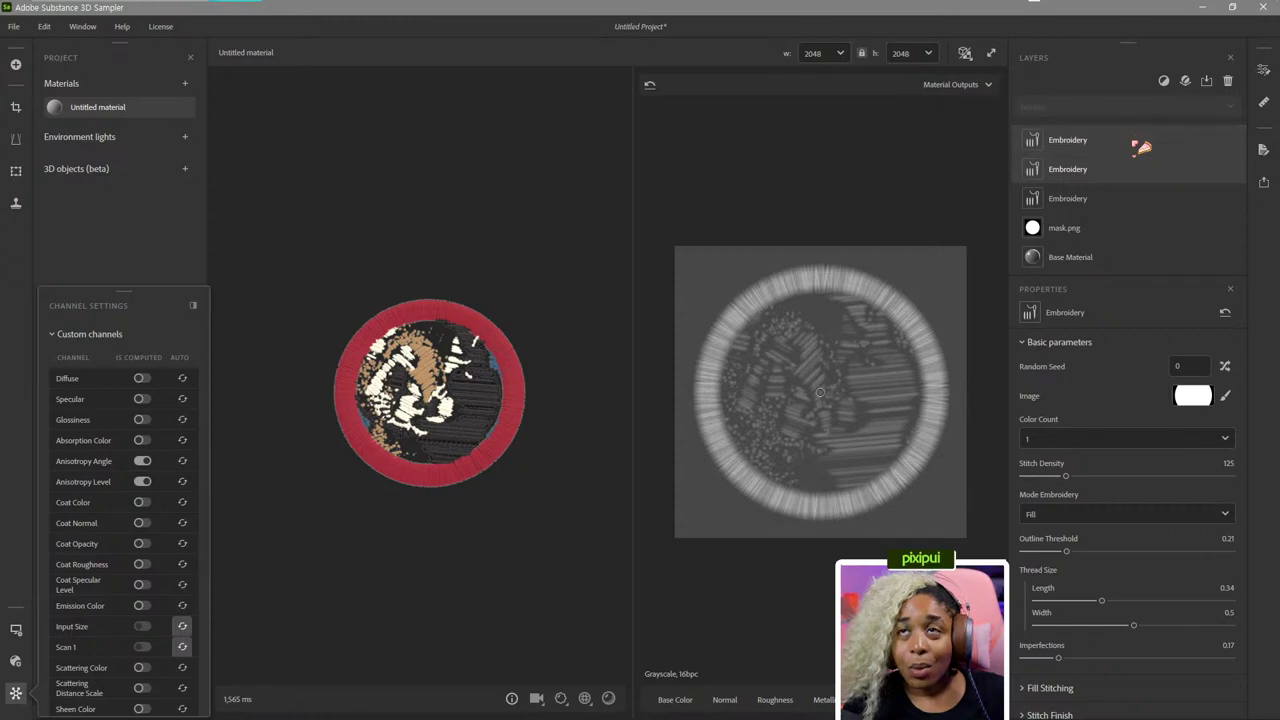
click(1218, 398)
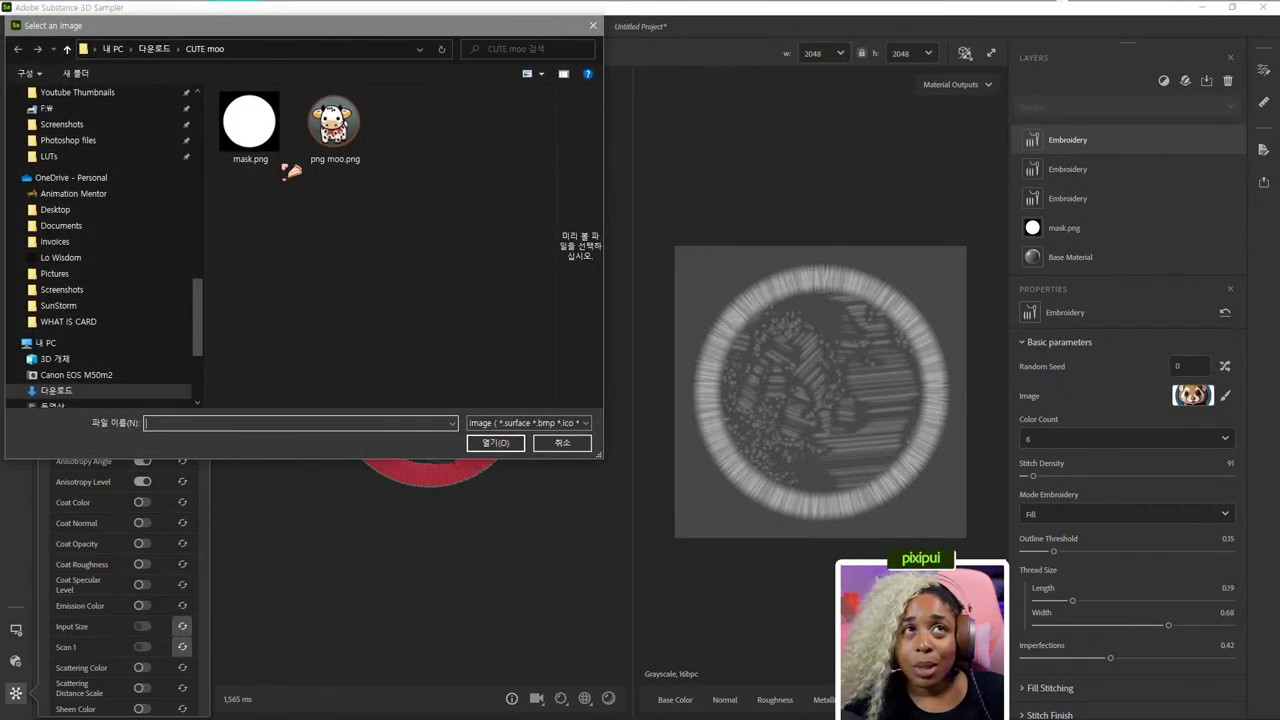
click(337, 122)
click(494, 443)
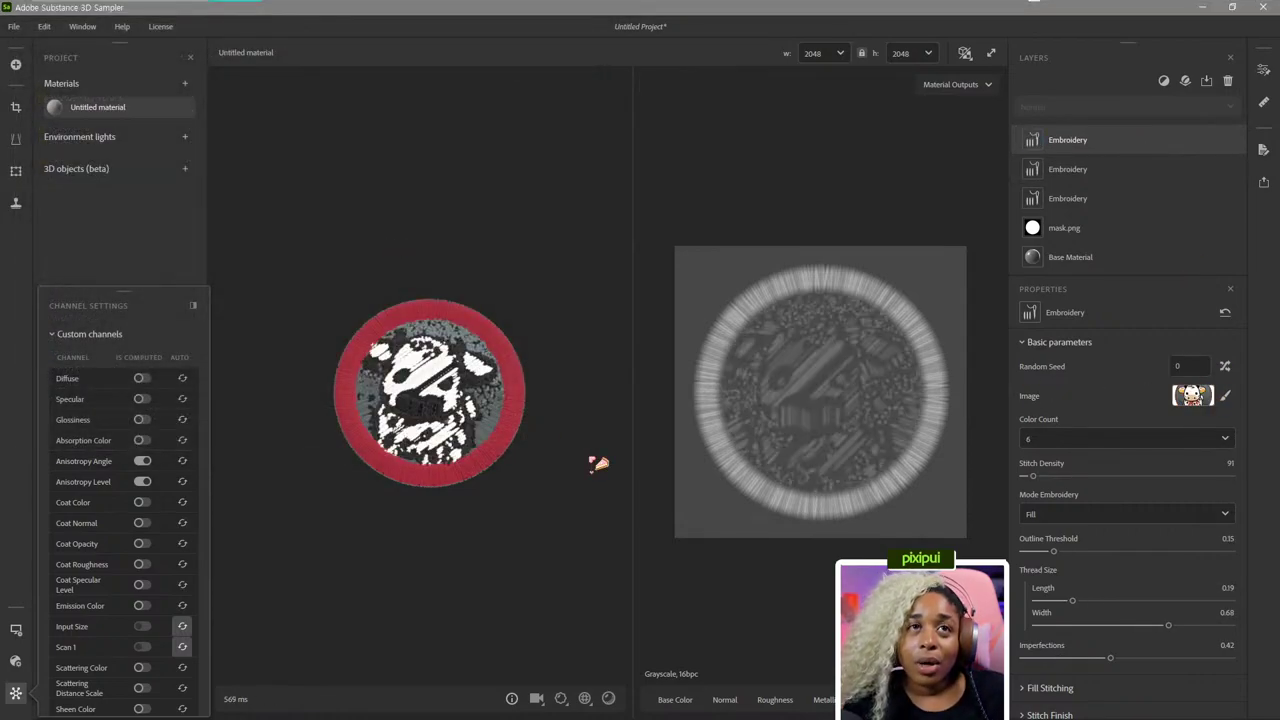
click(1100, 440)
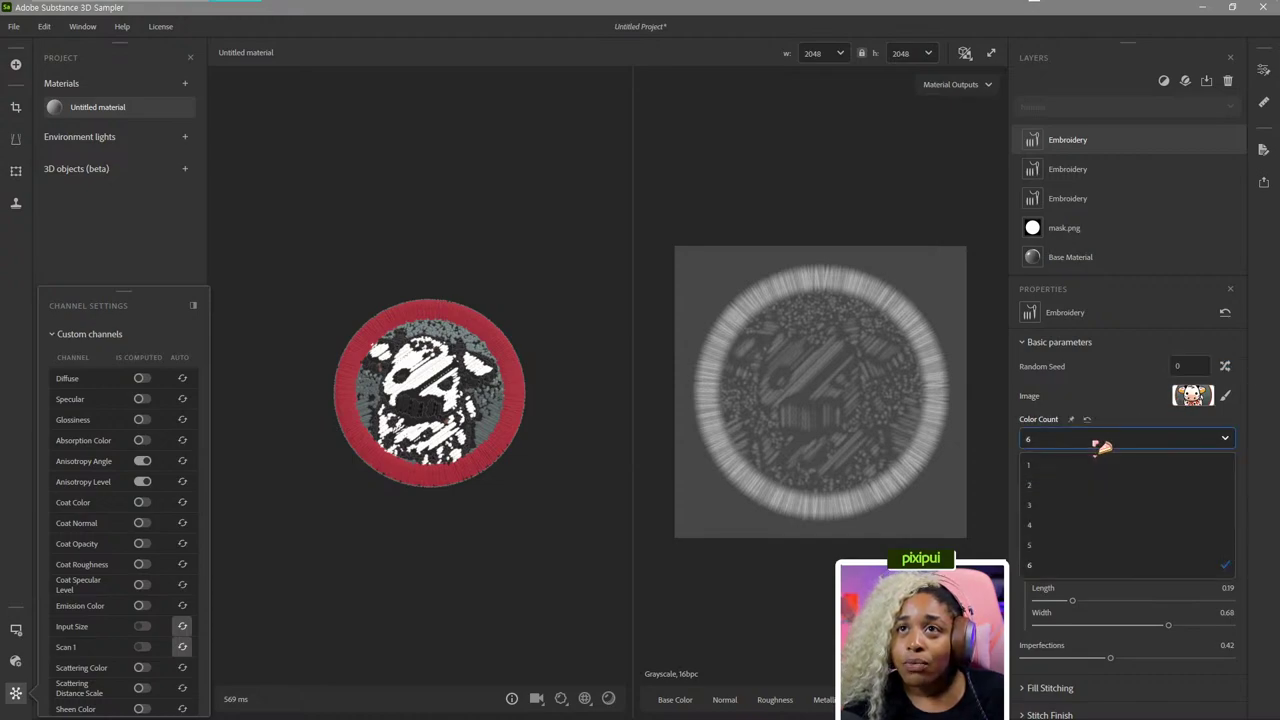
click(1075, 530)
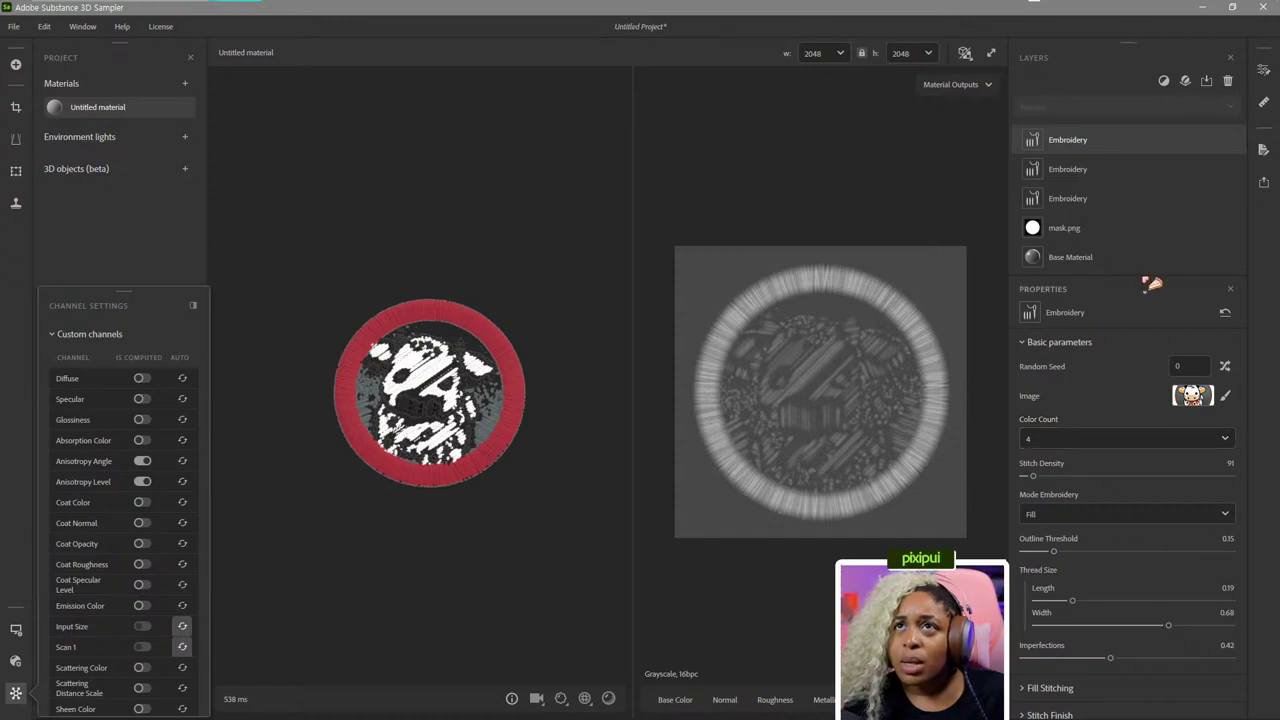
Reset all the layer's settings and load png moo.png as its image.
click(1226, 314)
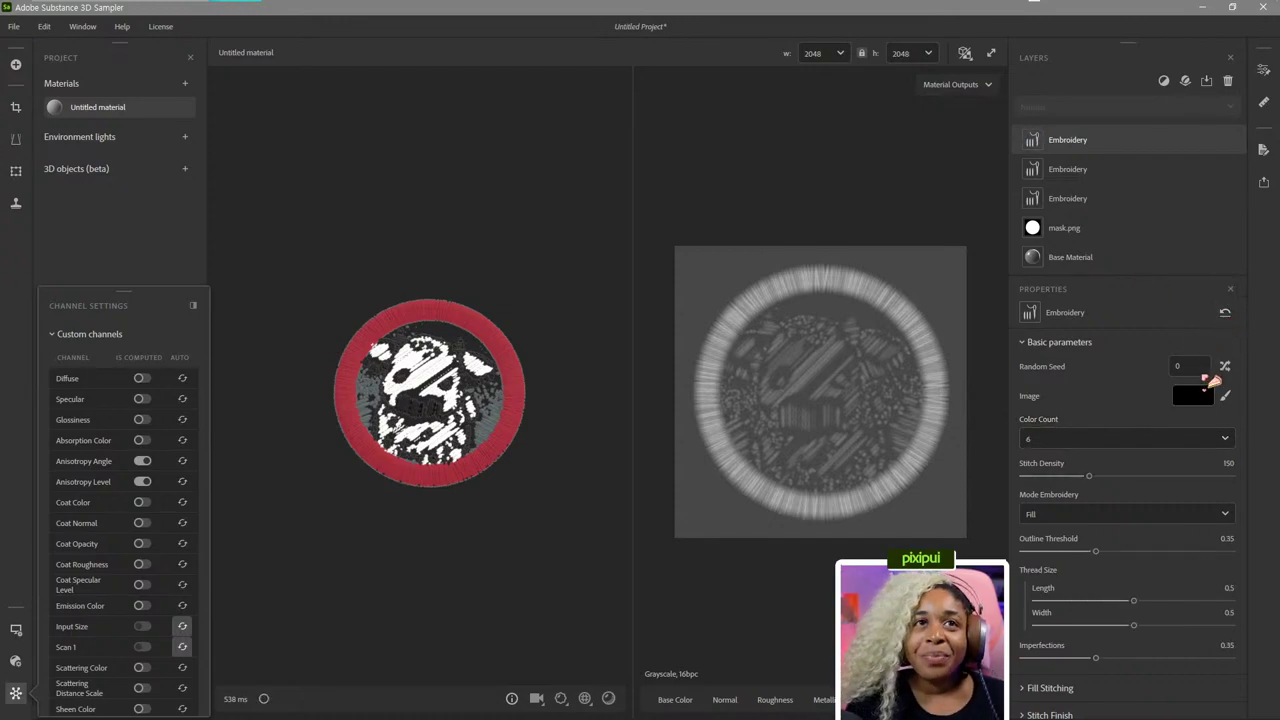
click(1193, 396)
click(335, 120)
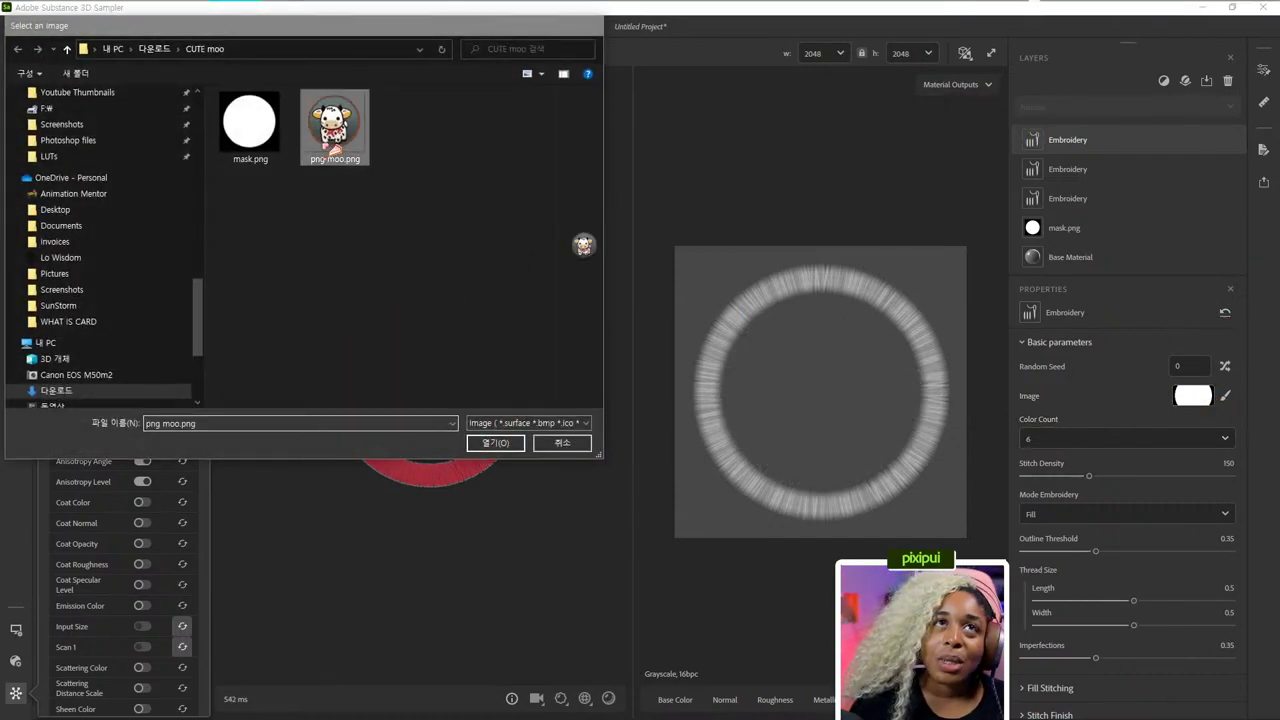
click(495, 442)
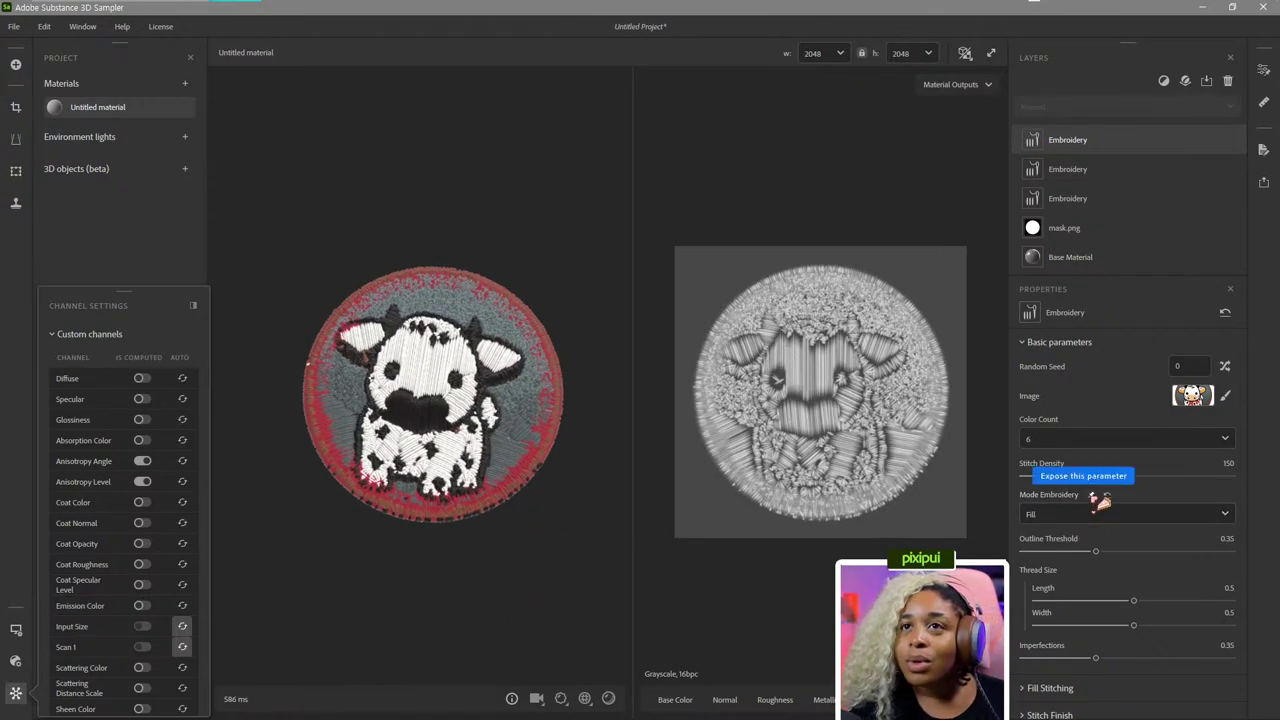
Lower the cow fill layer's Advanced Height Position to about 0.38.
scroll(1175, 577, down, 1)
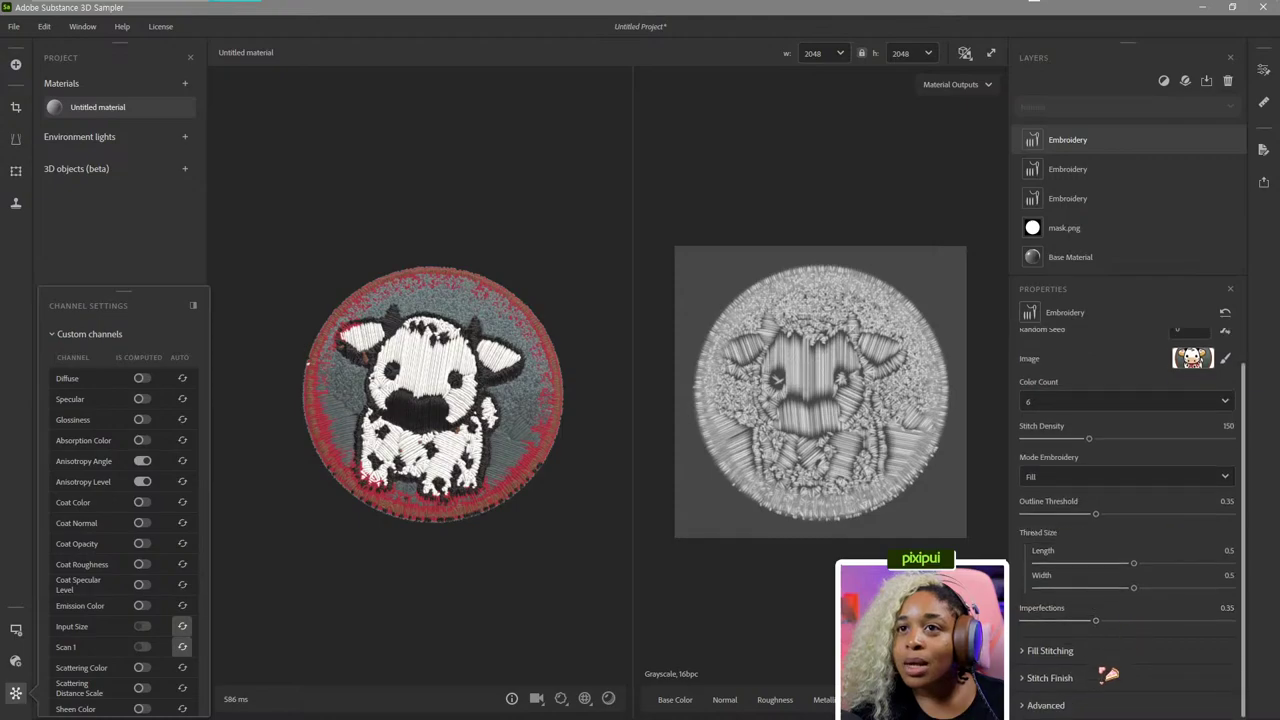
click(1060, 700)
scroll(1070, 690, down, 3)
mouse_move(1131, 665)
mouse_down()
mouse_move(1077, 676)
mouse_move(1114, 679)
mouse_up()
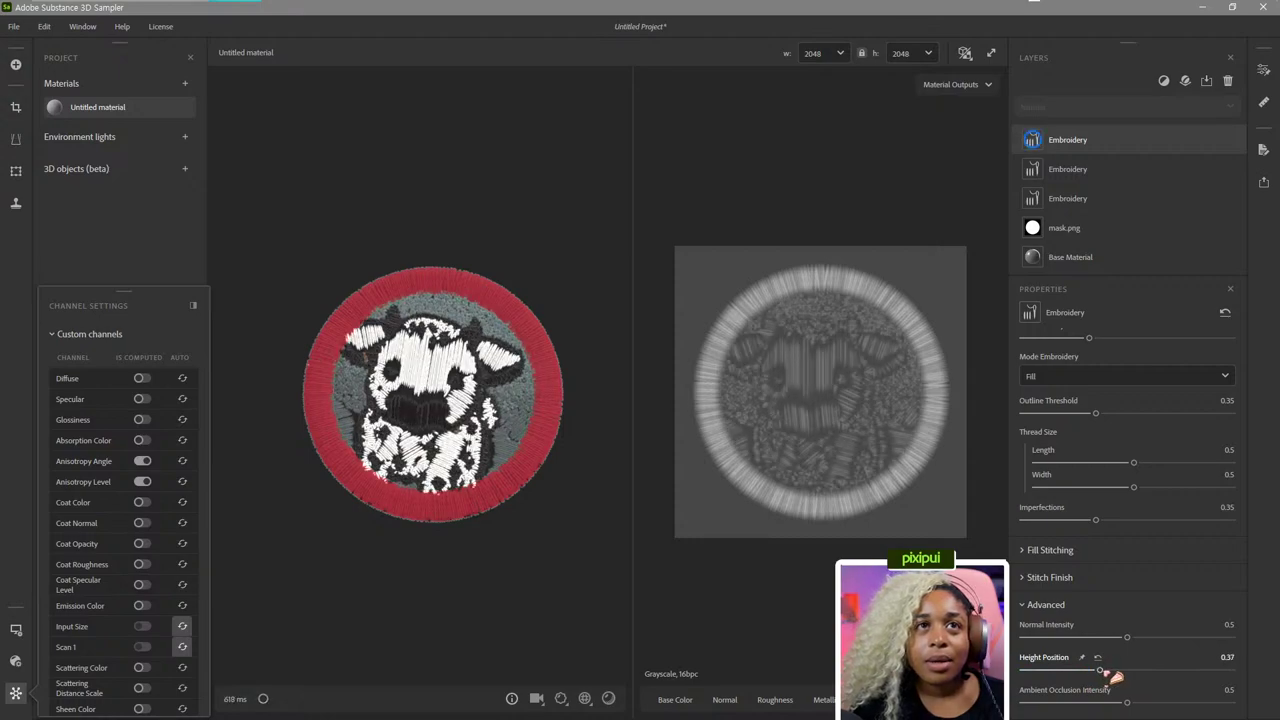
drag(564, 512, 593, 474)
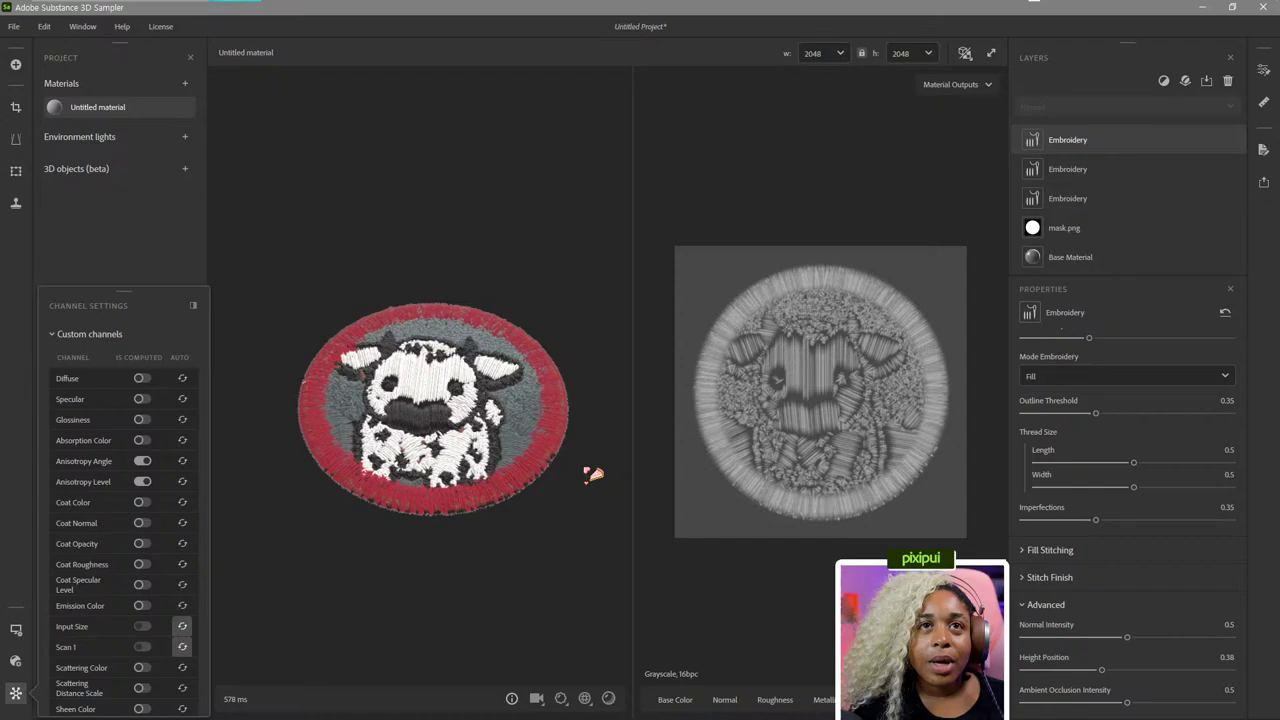
Raise the third (outline) Embroidery layer's Height Position to 0.72 and orbit to inspect.
click(1076, 199)
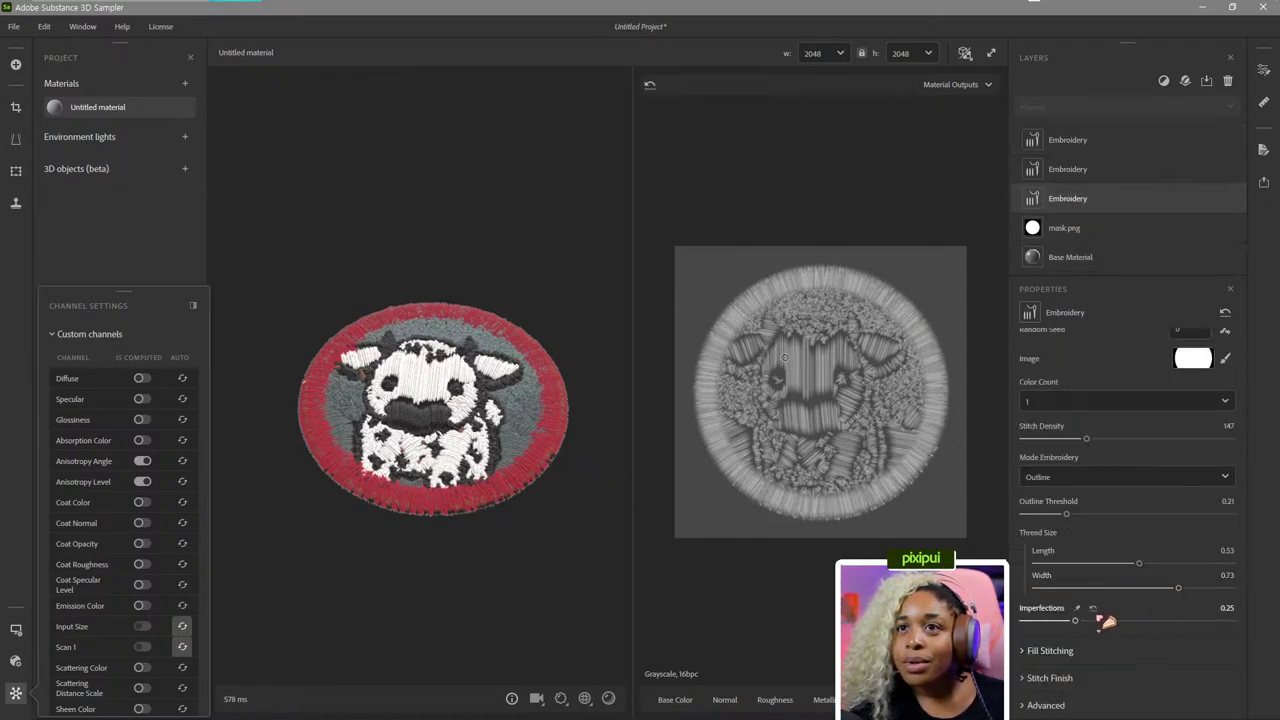
click(1043, 705)
scroll(1070, 648, down, 1)
scroll(1070, 648, down, 1)
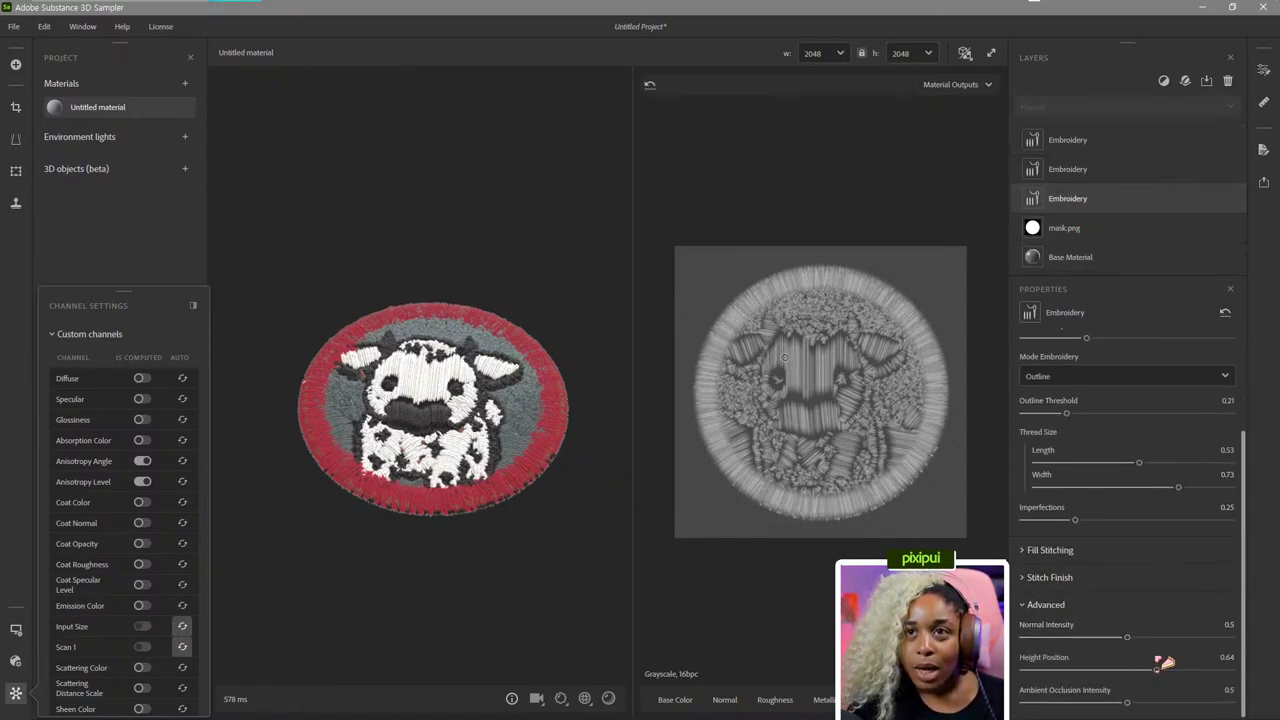
drag(1157, 670, 1180, 674)
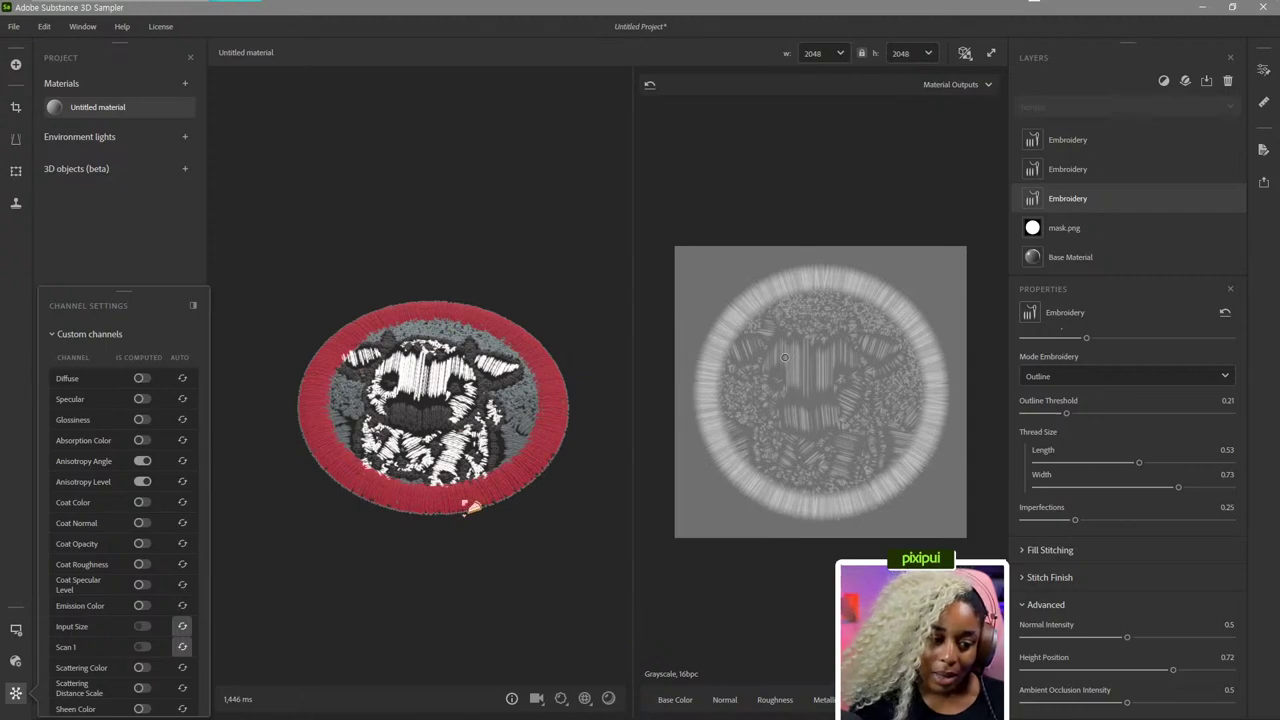
drag(499, 552, 498, 580)
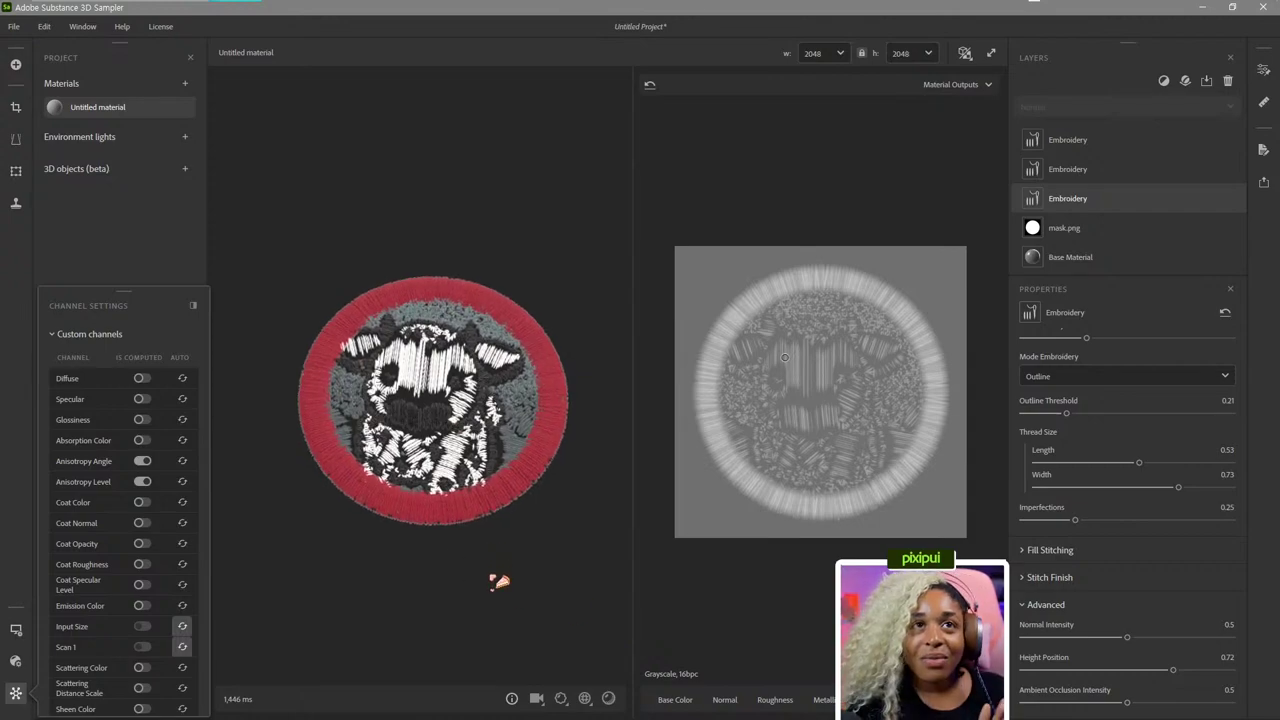
drag(499, 581, 471, 509)
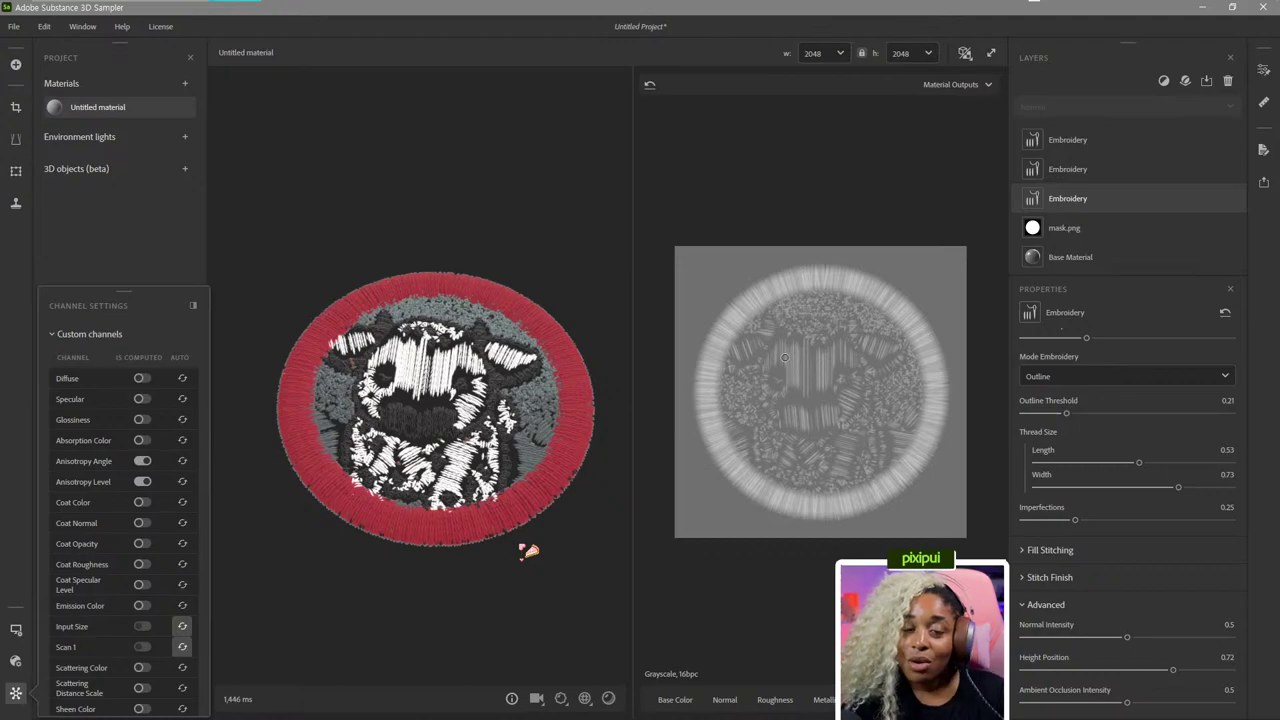
Undo with Ctrl+Z to restore the red panda design and outline Height Position 0.64.
scroll(532, 480, down, 3)
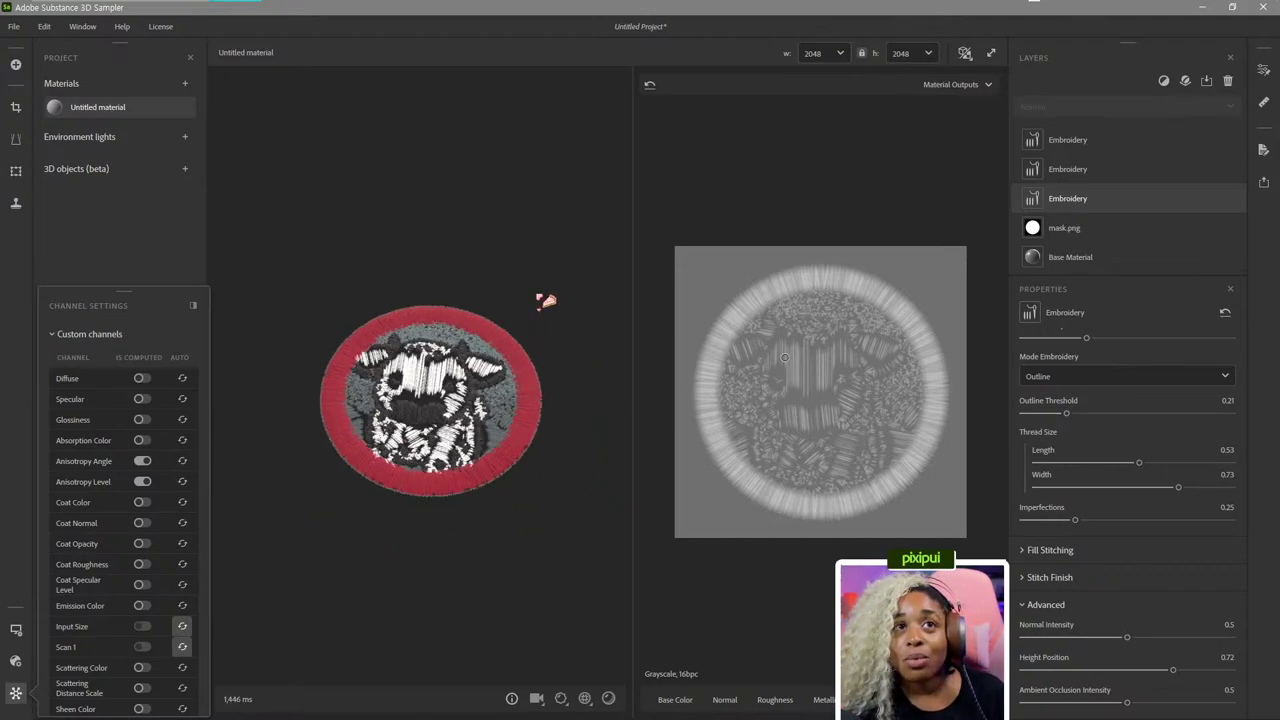
key(ctrl+z)
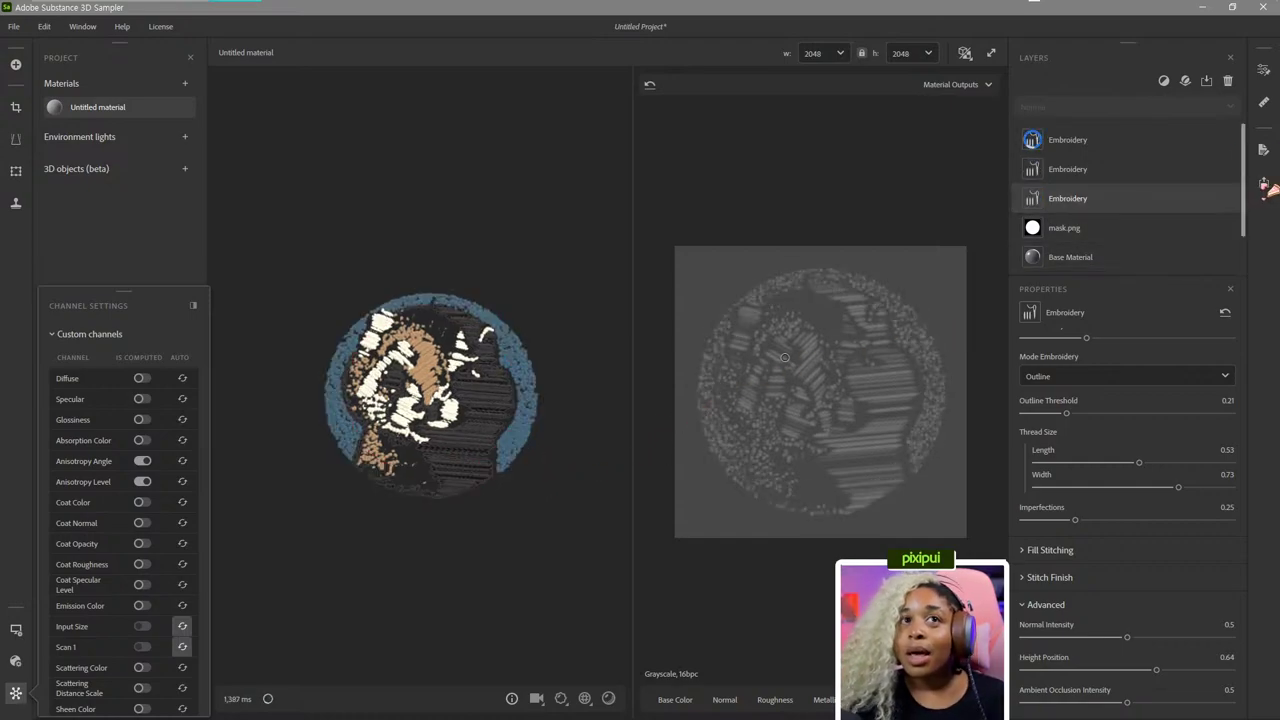
Review the Material export settings, keeping .sbsar format, then return to the sharing options.
click(1263, 182)
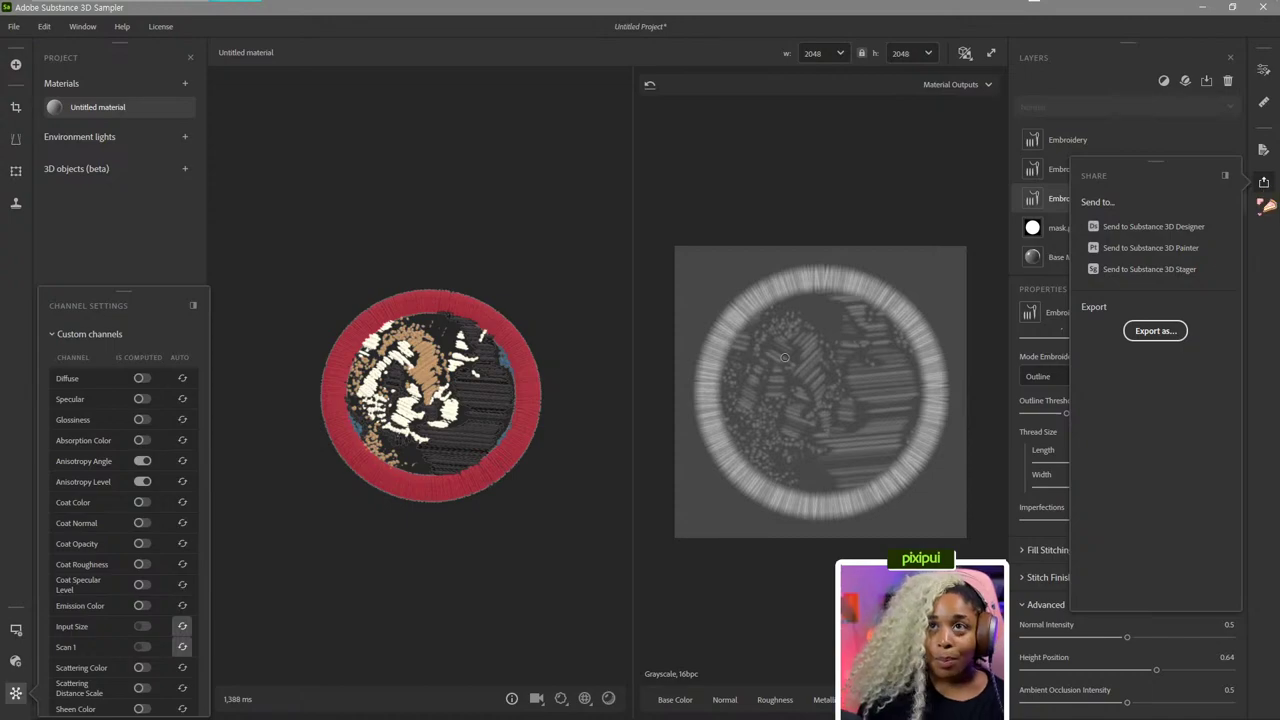
click(1155, 331)
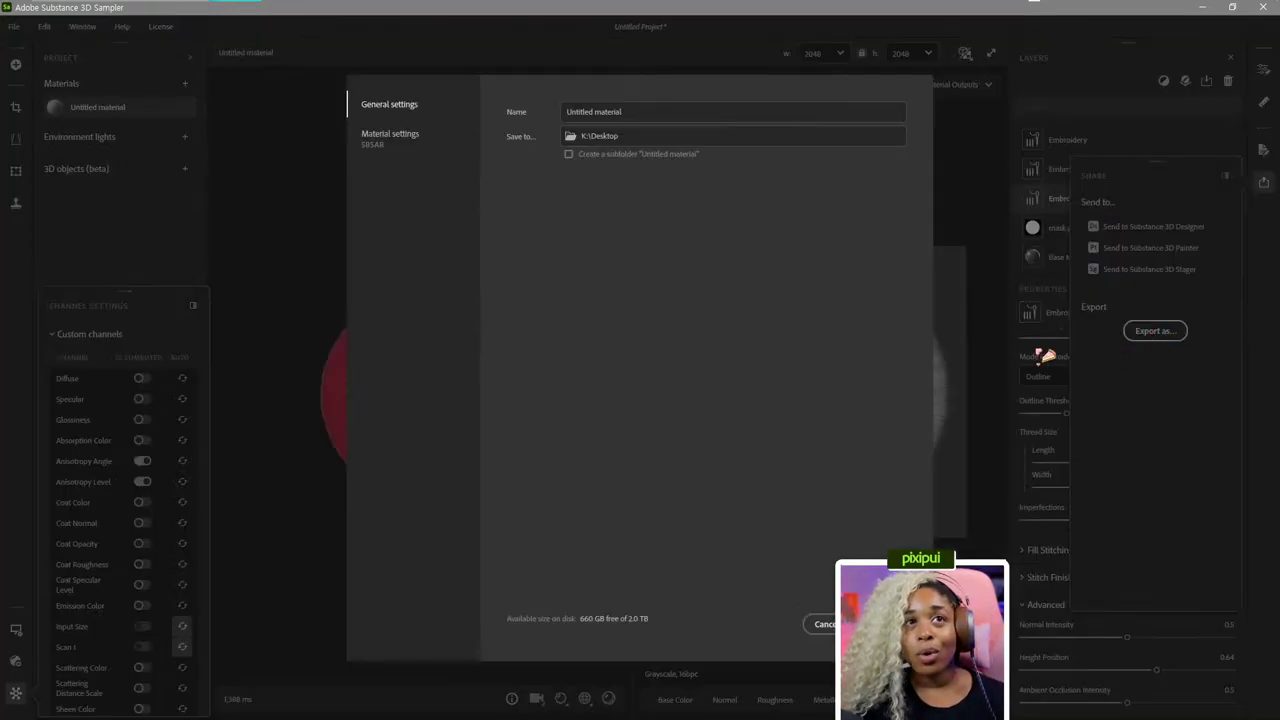
click(415, 146)
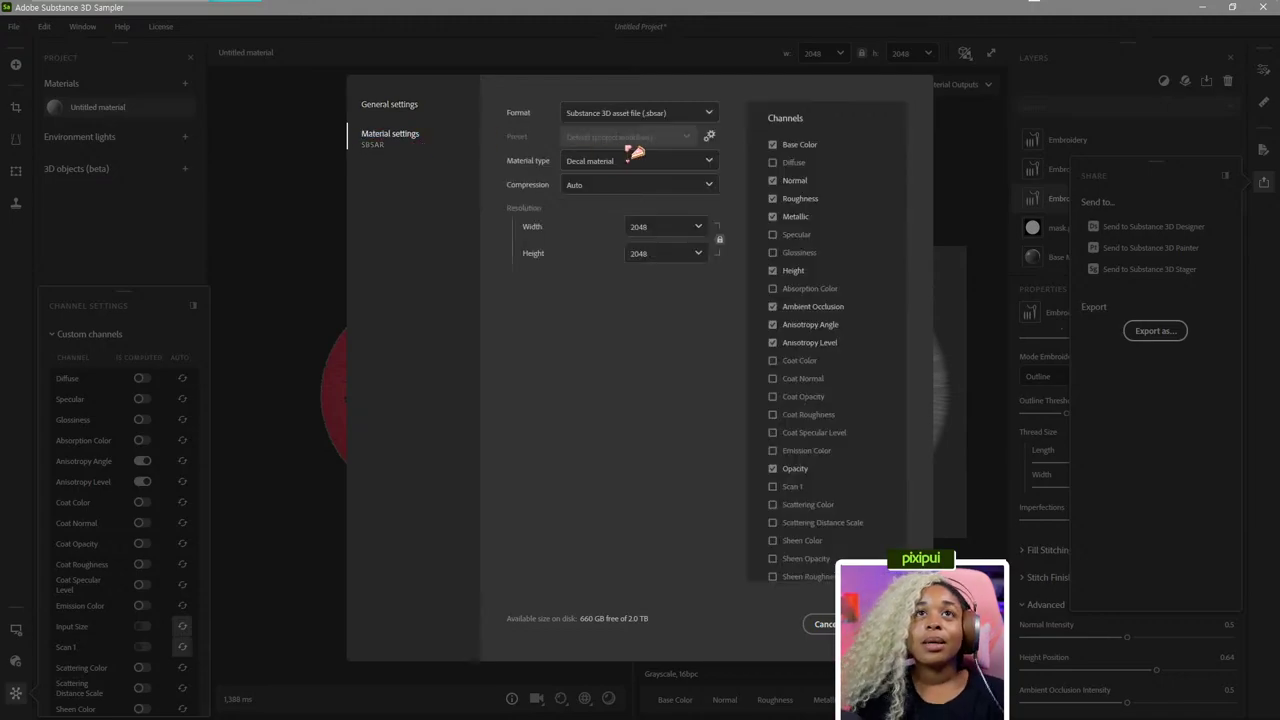
click(655, 116)
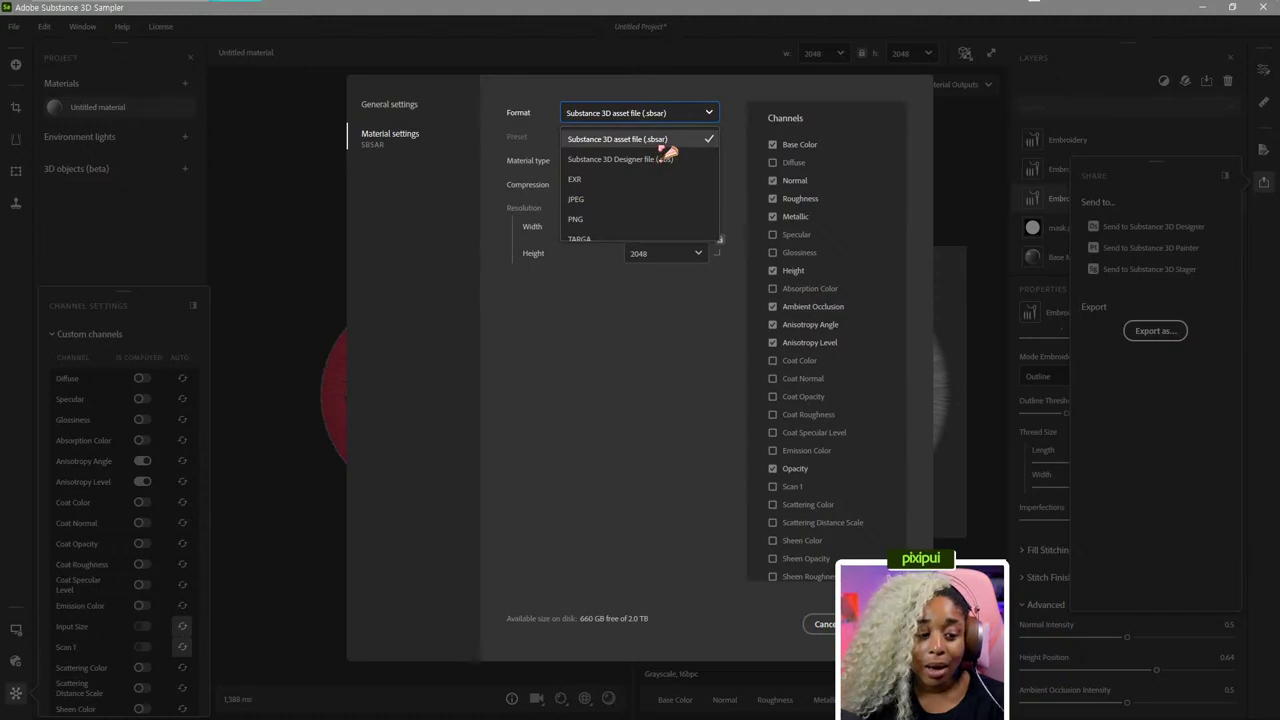
click(640, 139)
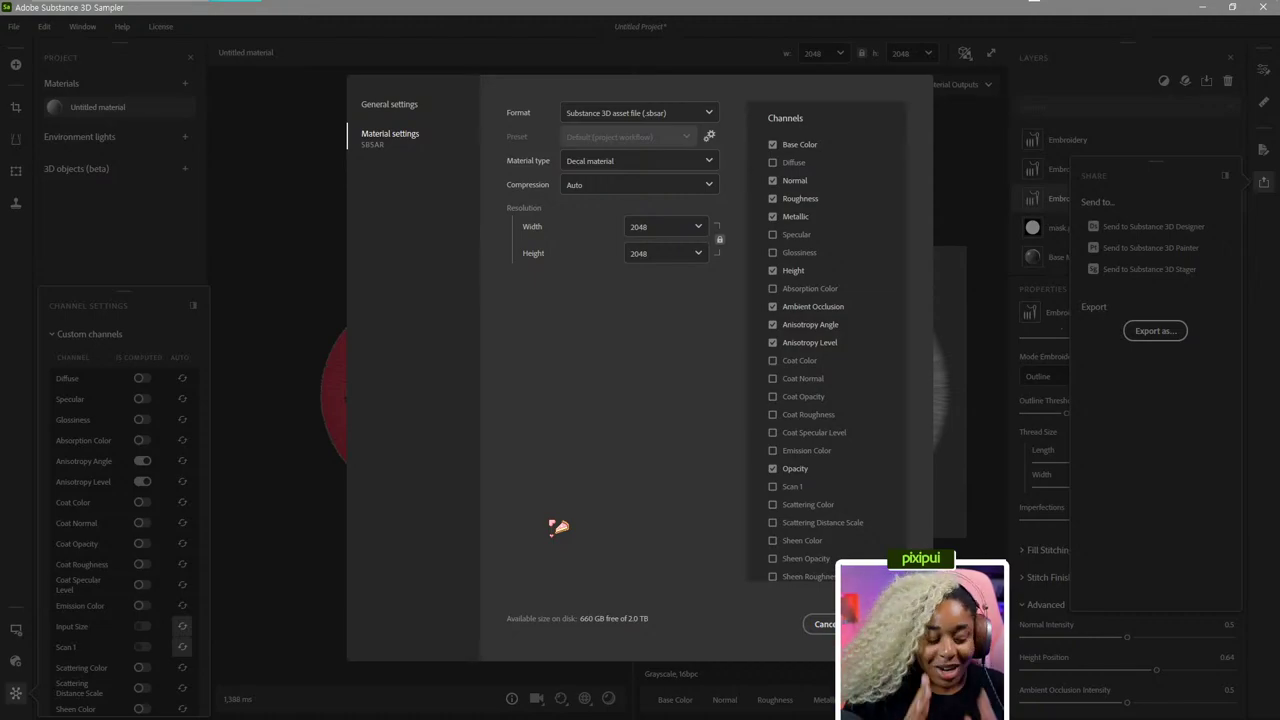
key(Escape)
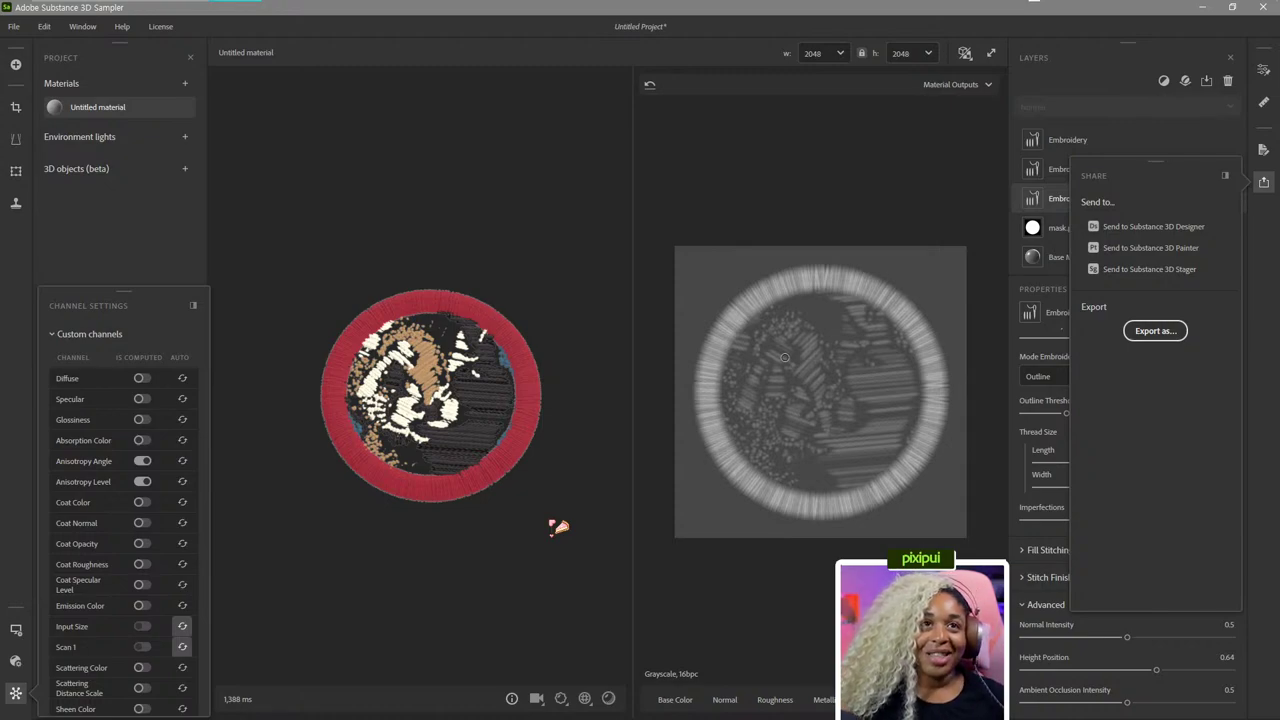
scroll(588, 532, down, 3)
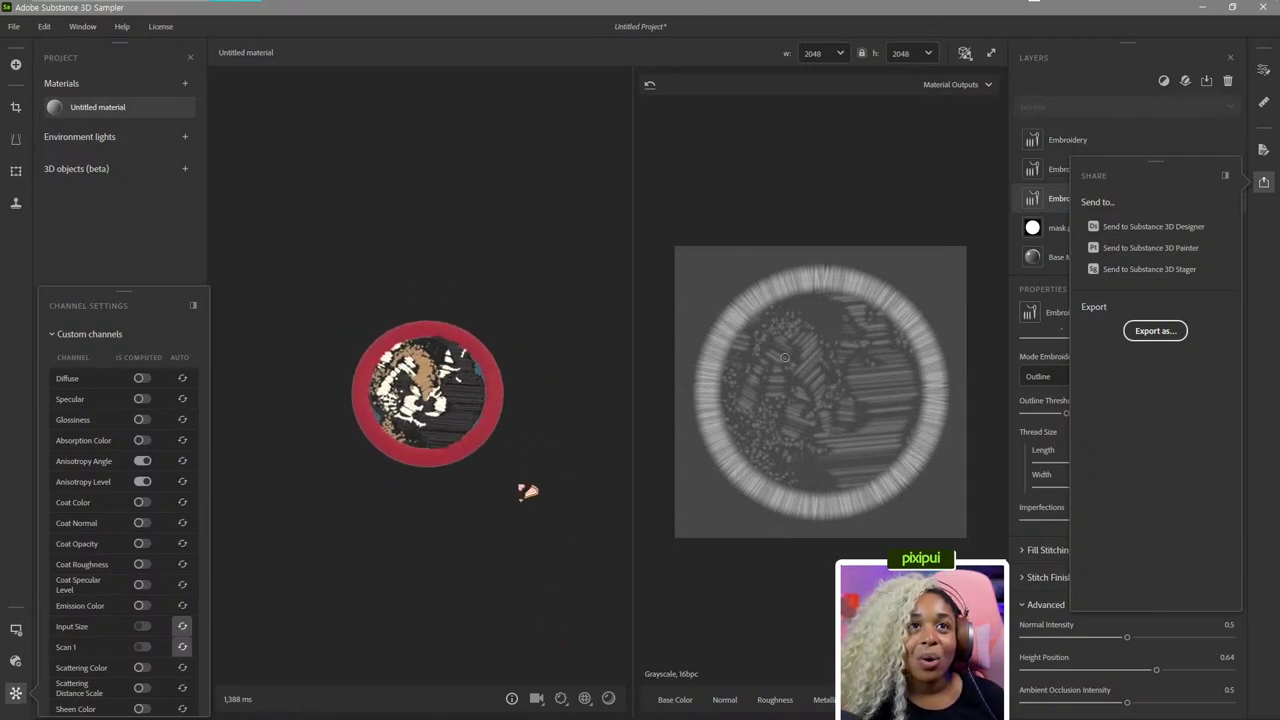
drag(528, 492, 520, 409)
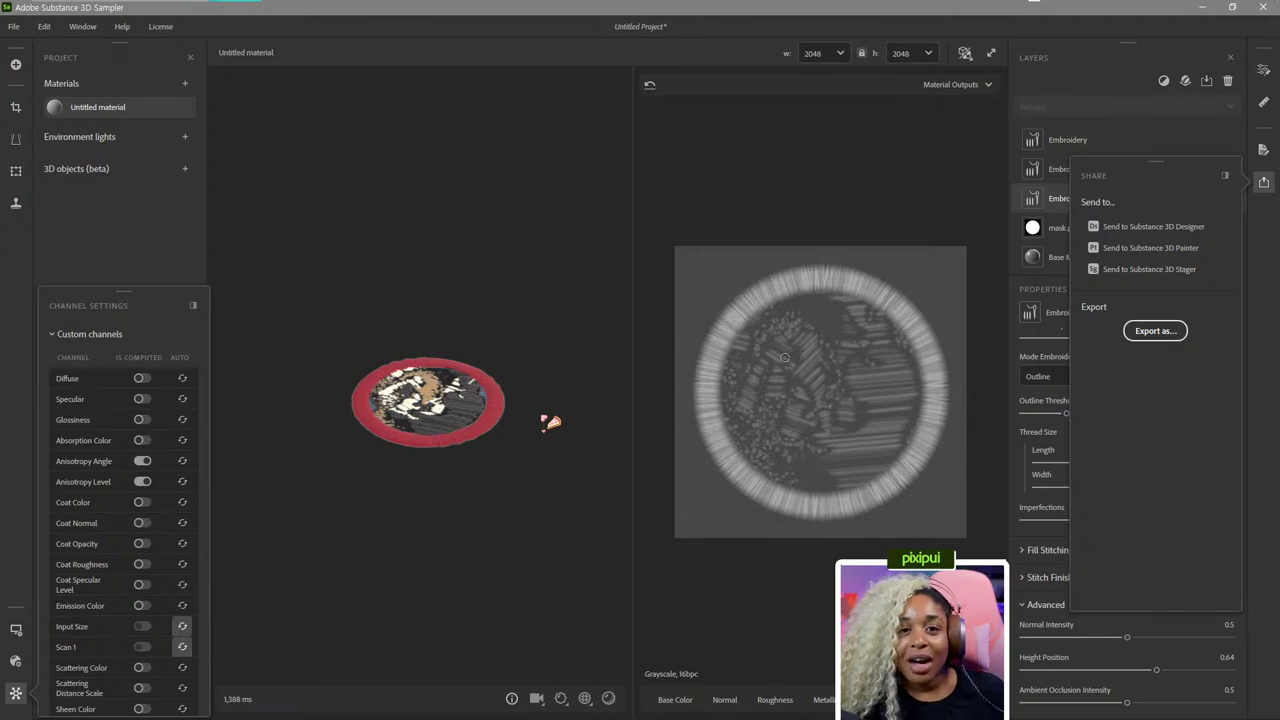